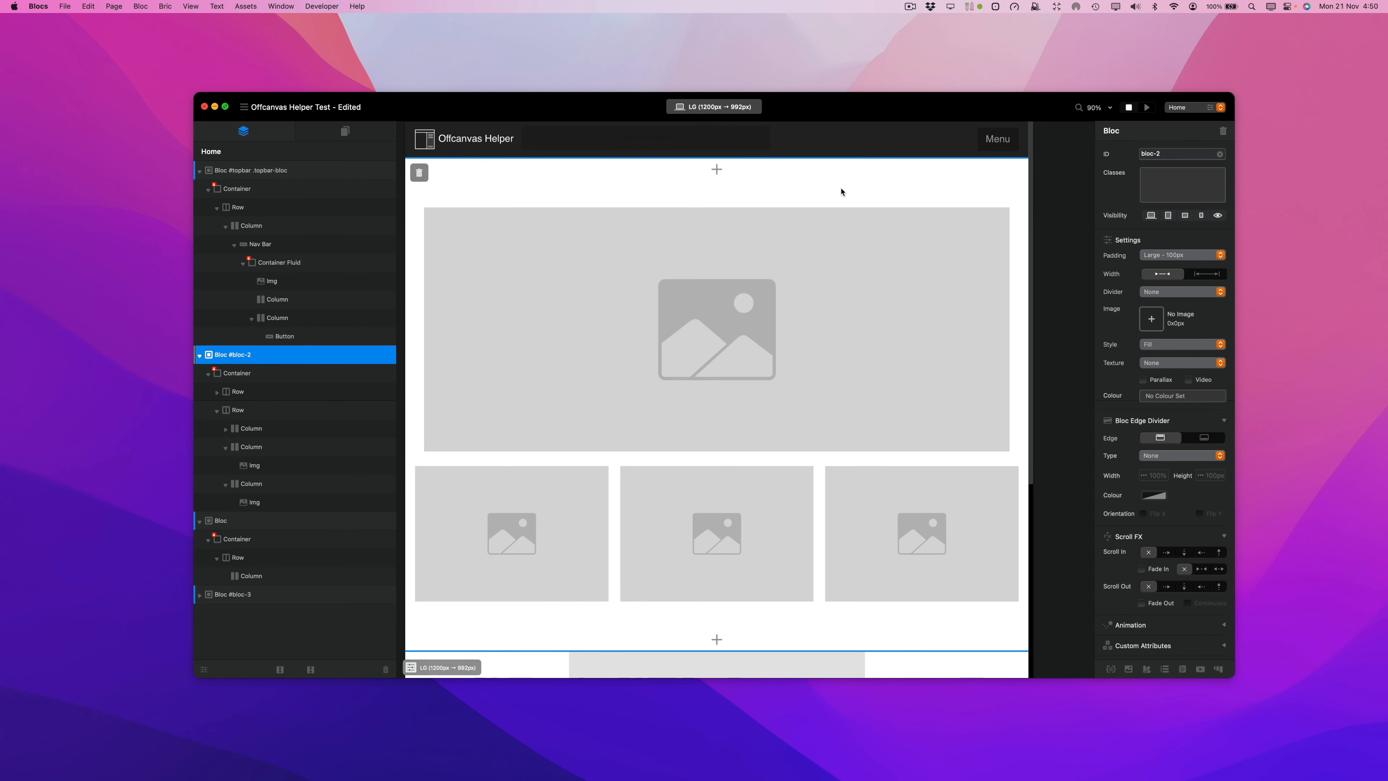
- Switch to Safari and examine how the Affinity website's full-screen menu opens and closes
{"action": "key", "text": "super+Tab"}
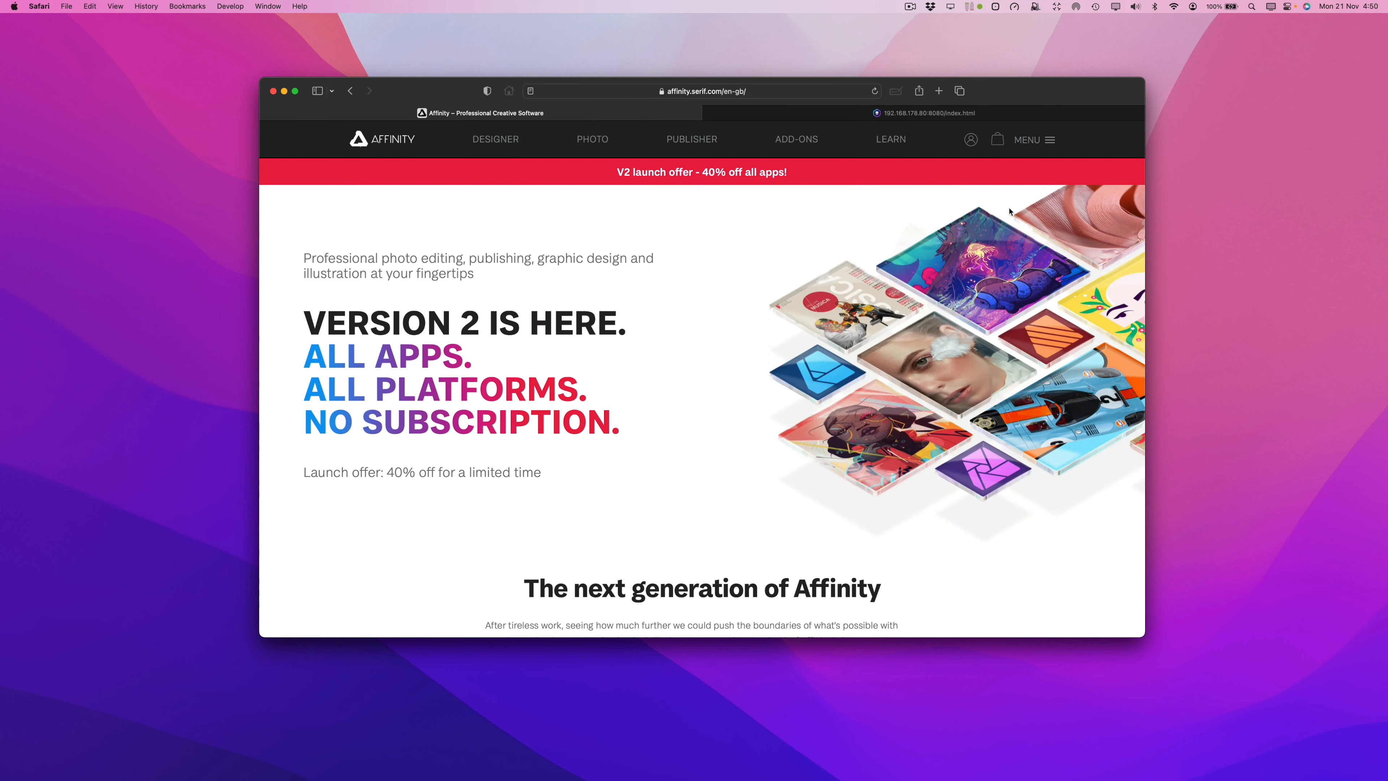
{"action": "left_click", "coordinate": [1034, 141]}
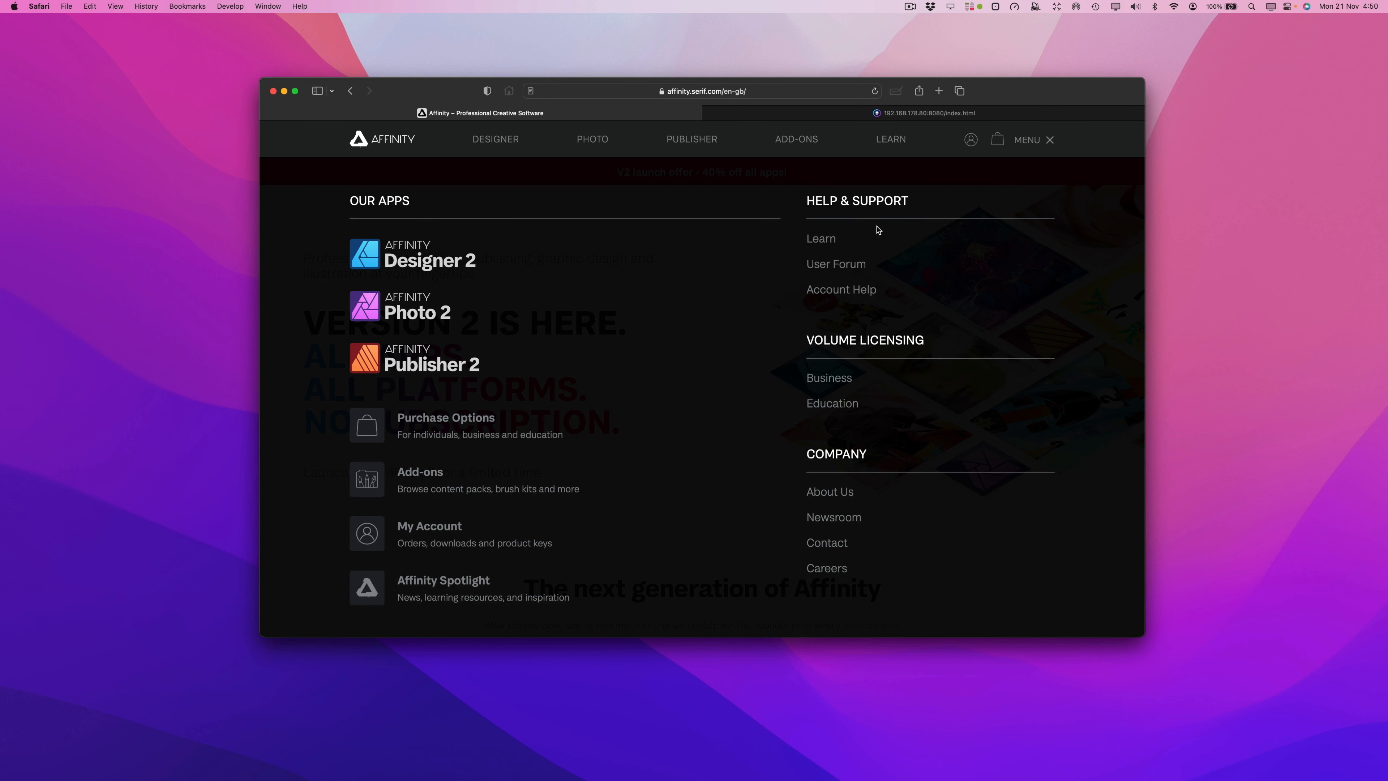
{"action": "left_click", "coordinate": [1038, 140]}
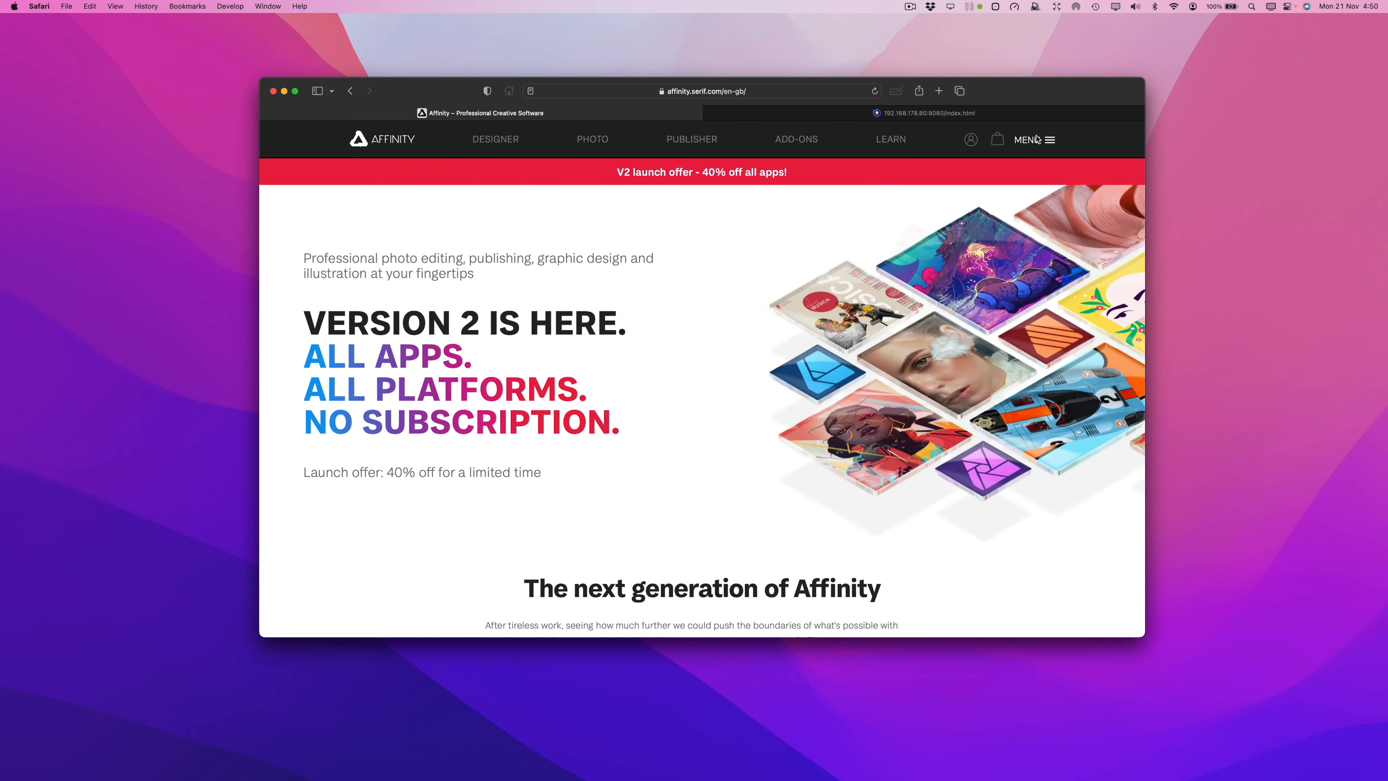
{"action": "left_click", "coordinate": [1037, 140]}
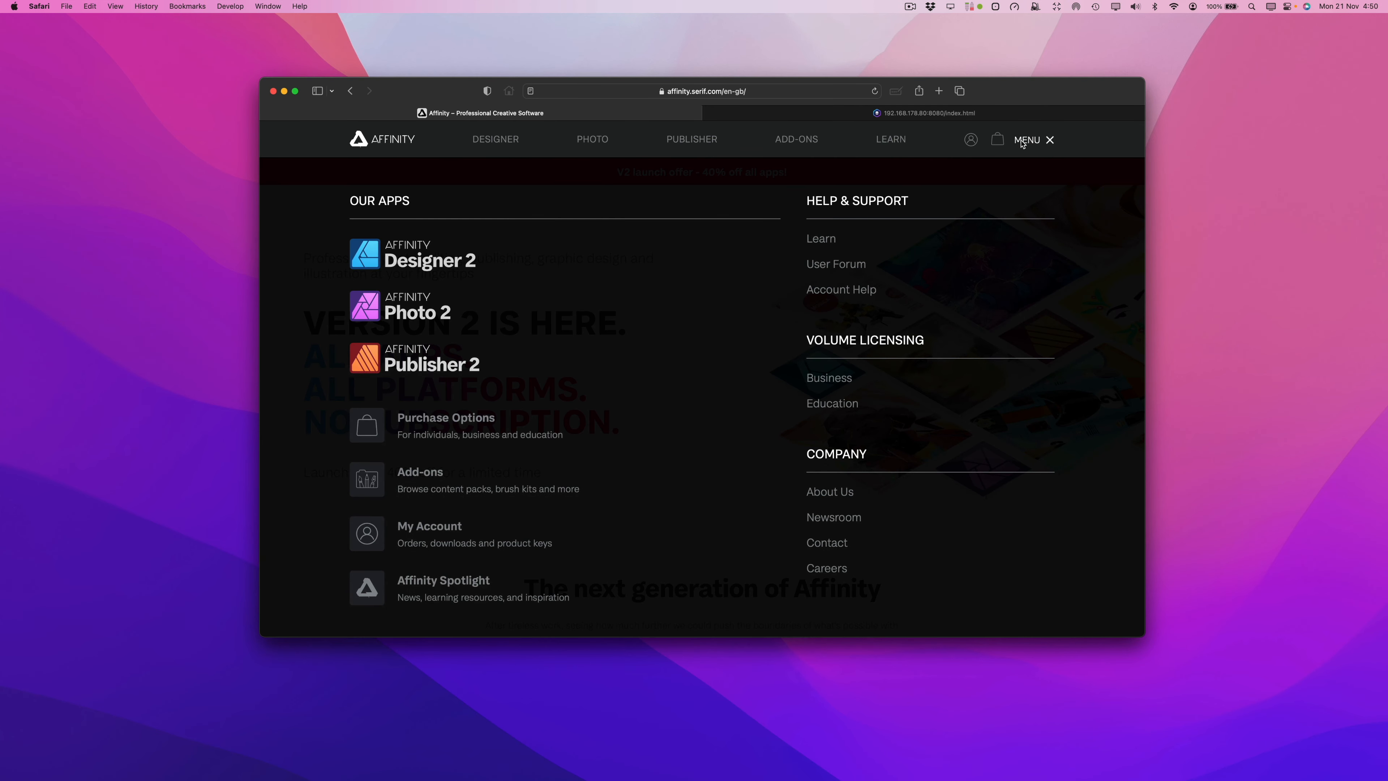
{"action": "left_click", "coordinate": [1022, 141]}
{"action": "left_click", "coordinate": [1025, 141]}
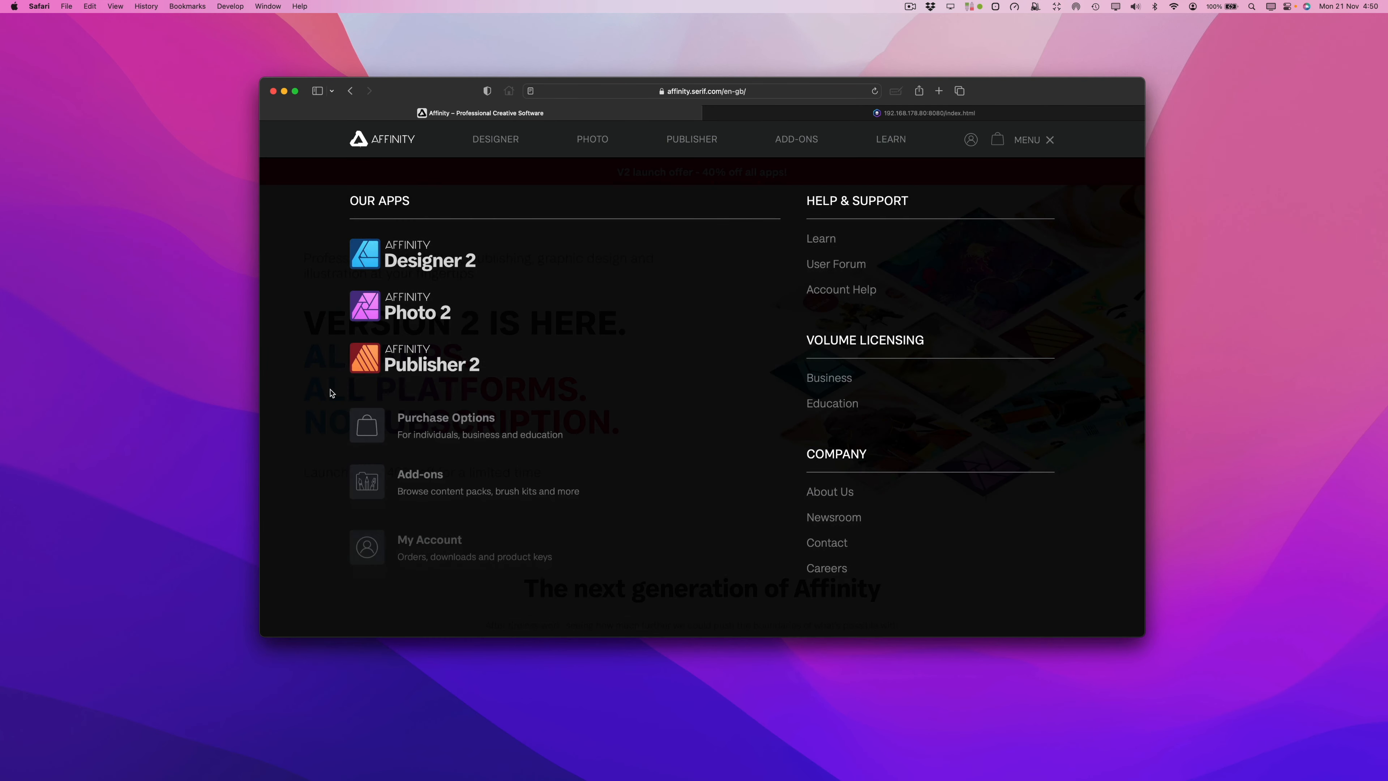
{"action": "left_click", "coordinate": [1028, 141]}
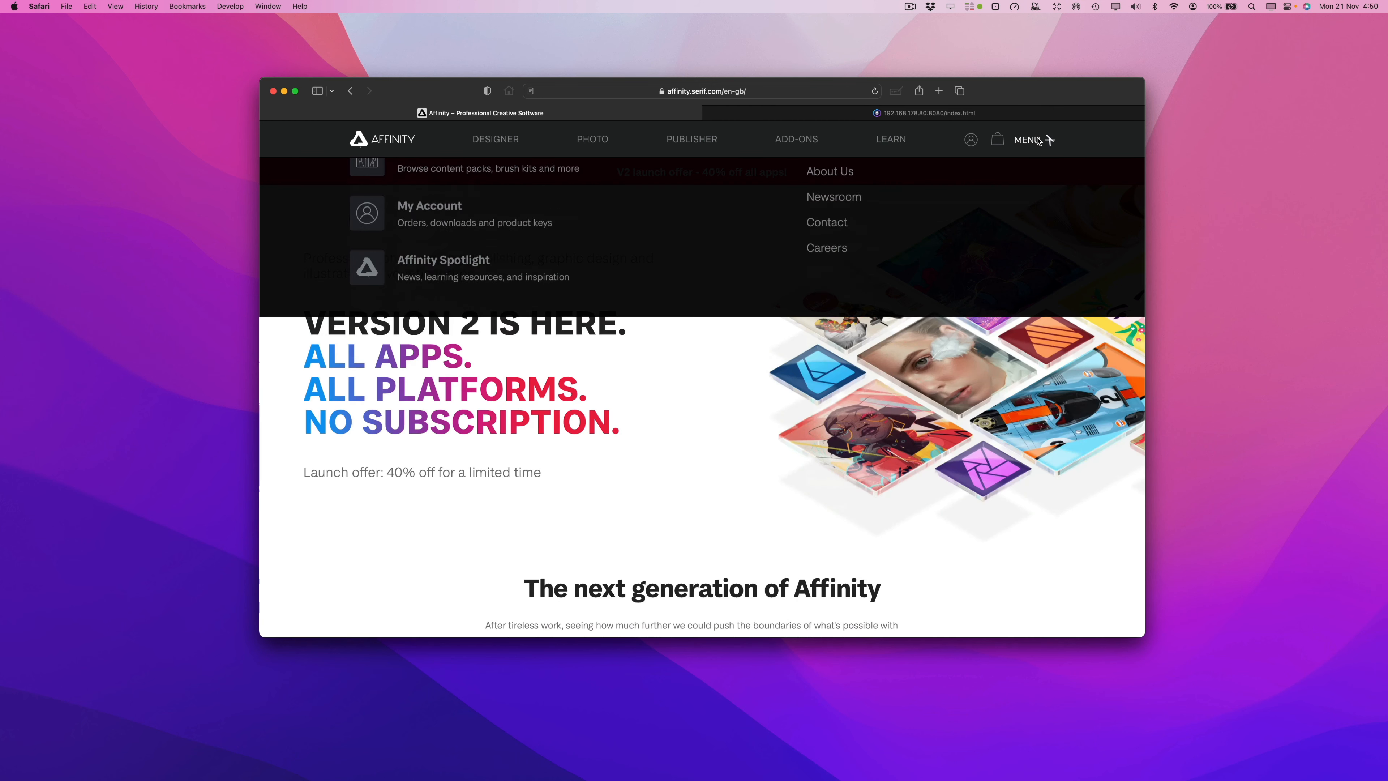
{"action": "left_click", "coordinate": [1025, 141]}
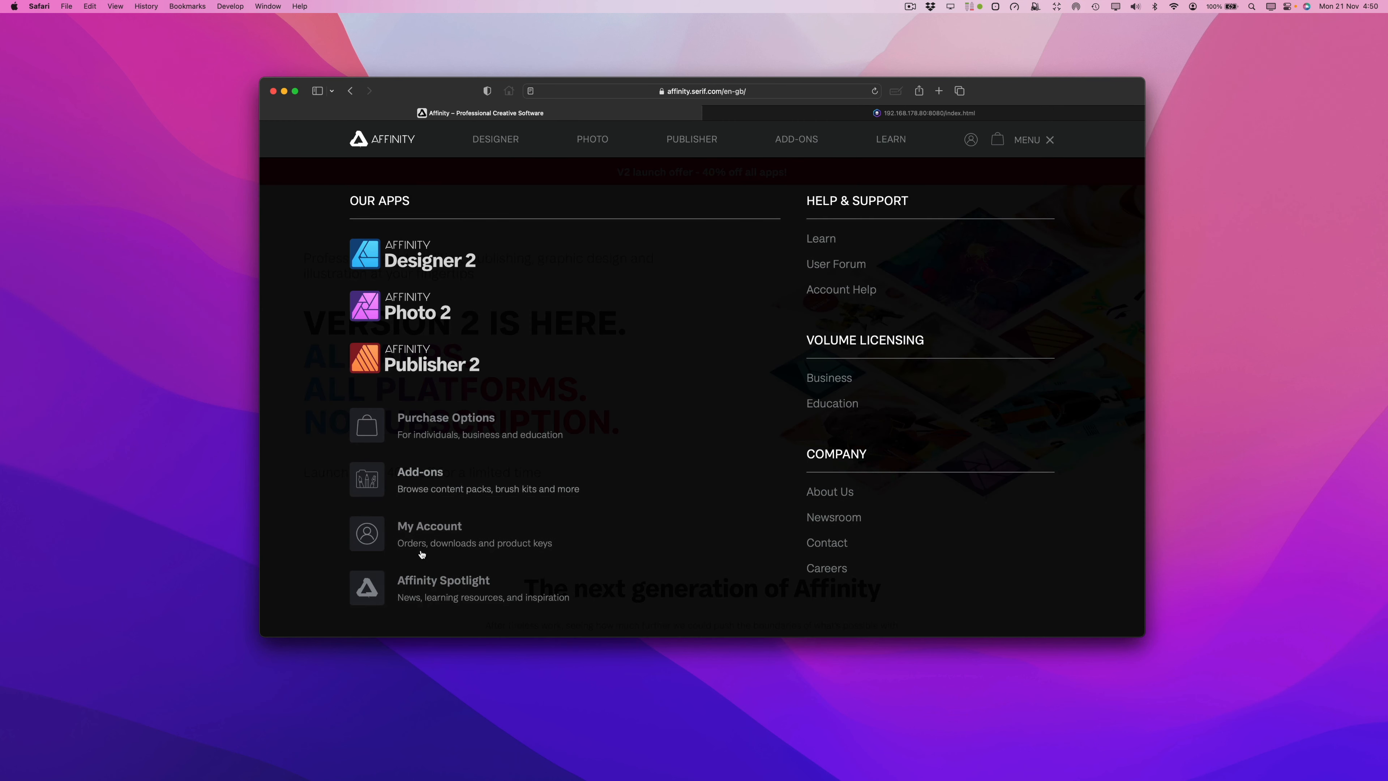
{"action": "left_click", "coordinate": [1032, 144]}
{"action": "left_click", "coordinate": [1031, 142]}
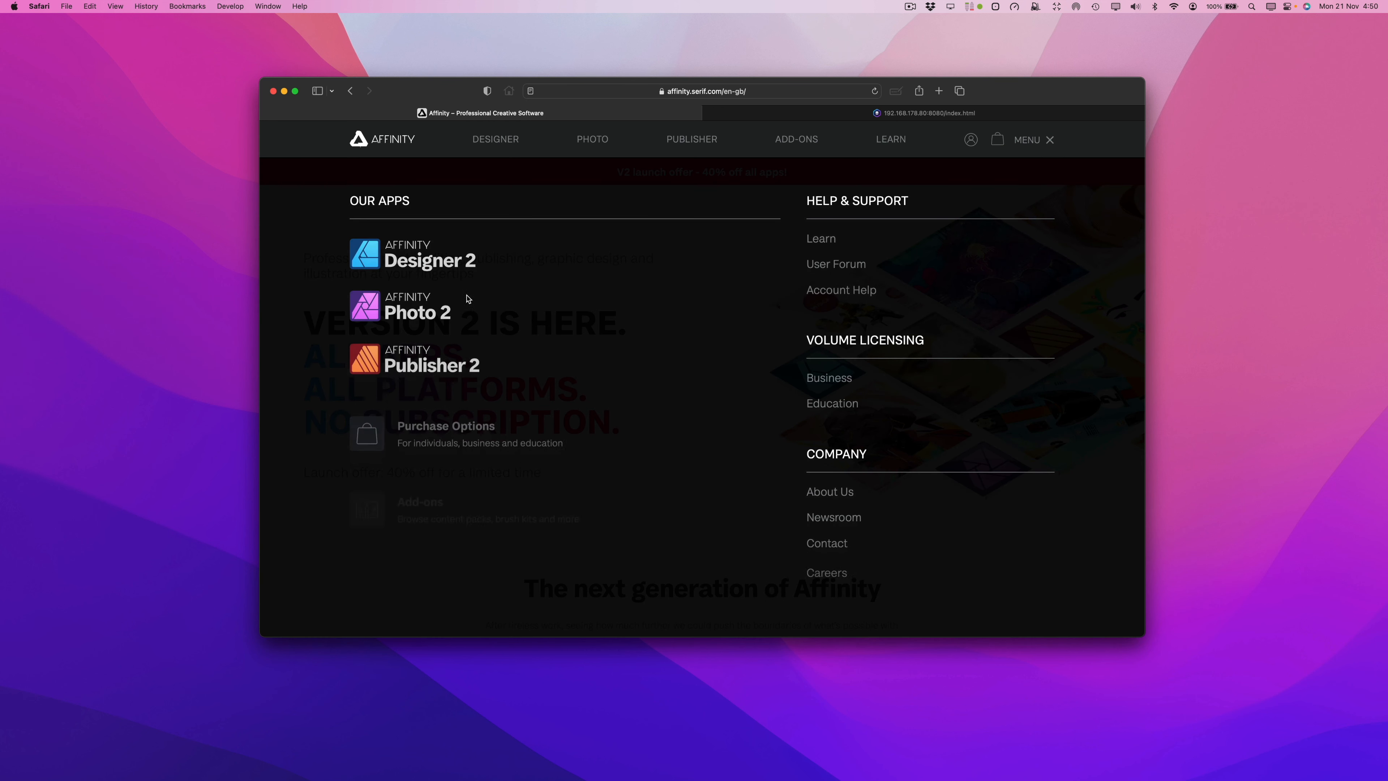
- Inspect the code of the app links in the Affinity menu with the web inspector, and close the inspector
{"action": "right_click", "coordinate": [412, 274]}
{"action": "left_click", "coordinate": [445, 349]}
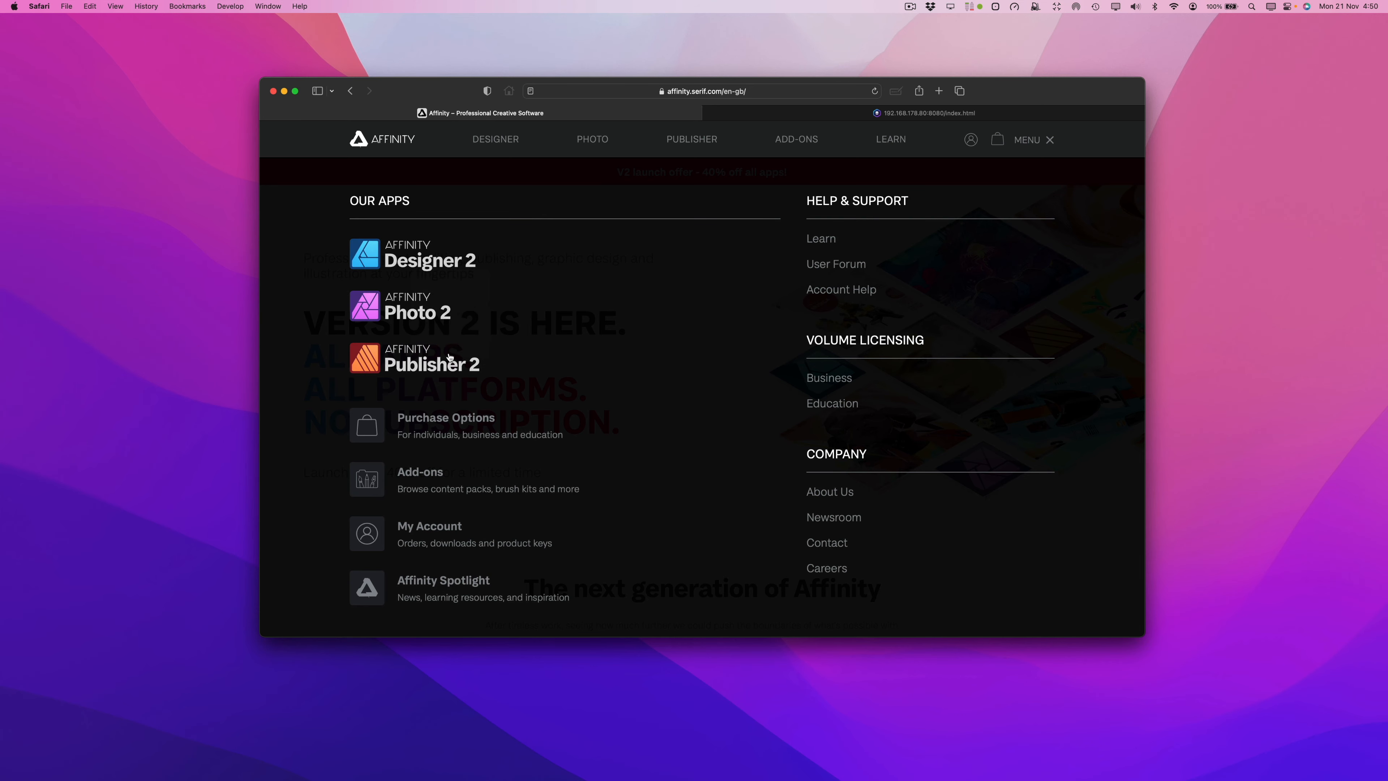
{"action": "scroll", "coordinate": [436, 244], "scroll_direction": "down", "scroll_amount": 2}
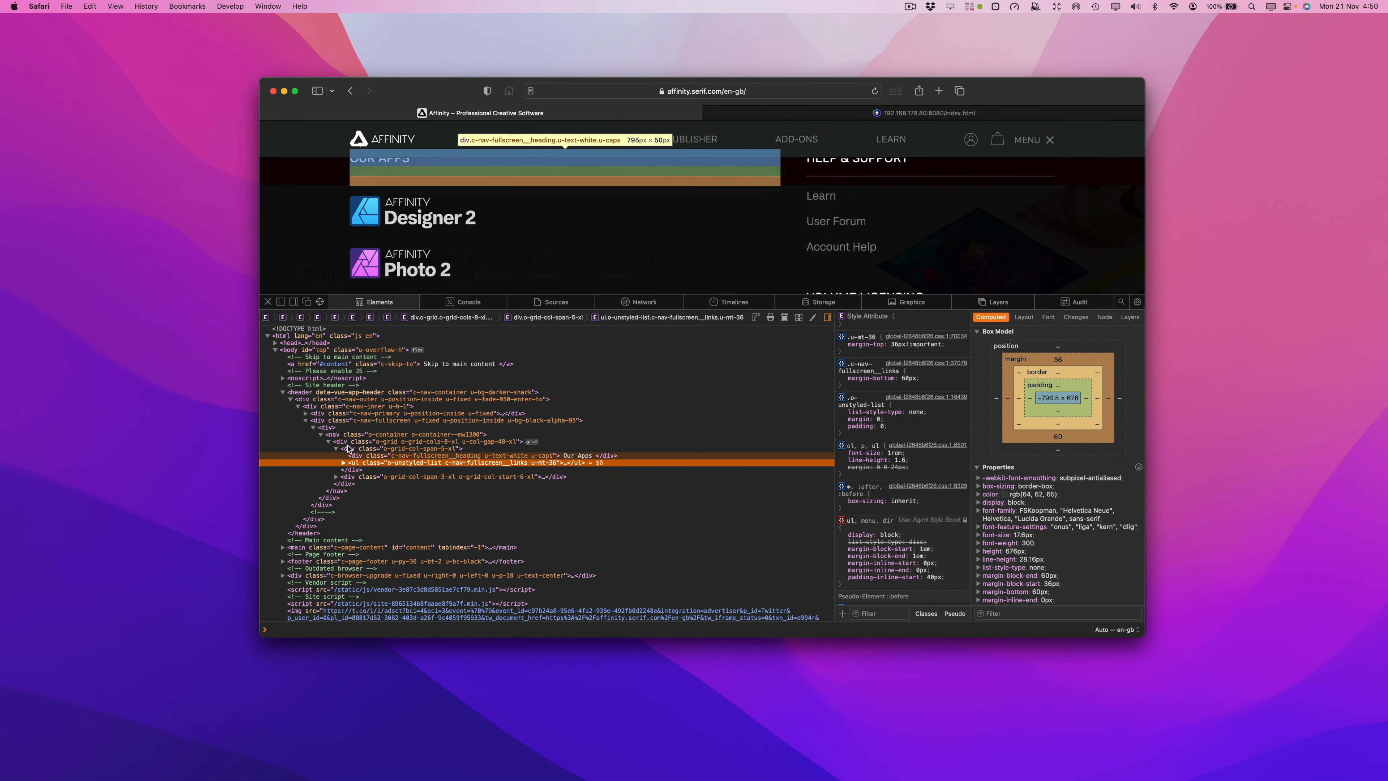
{"action": "left_click", "coordinate": [322, 302]}
{"action": "left_click", "coordinate": [496, 213]}
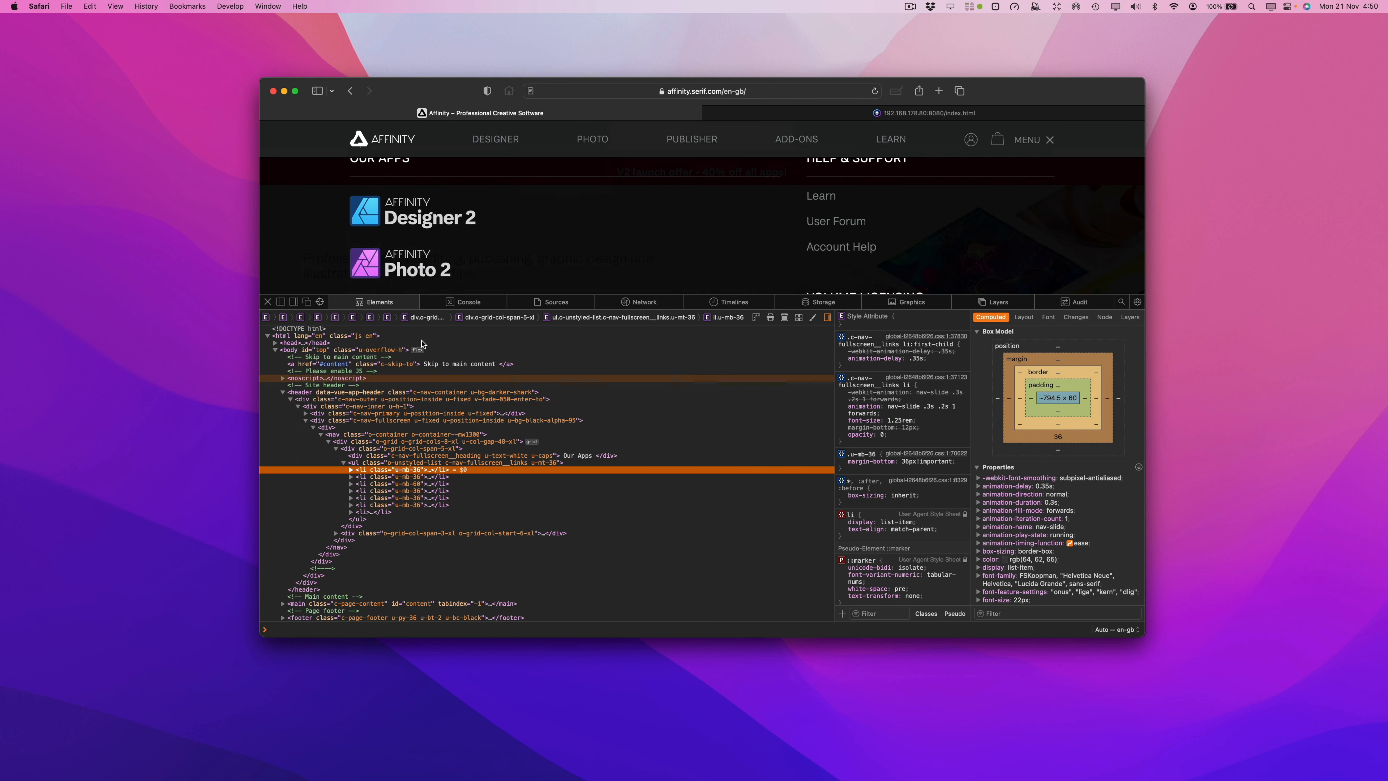
{"action": "left_click", "coordinate": [268, 302]}
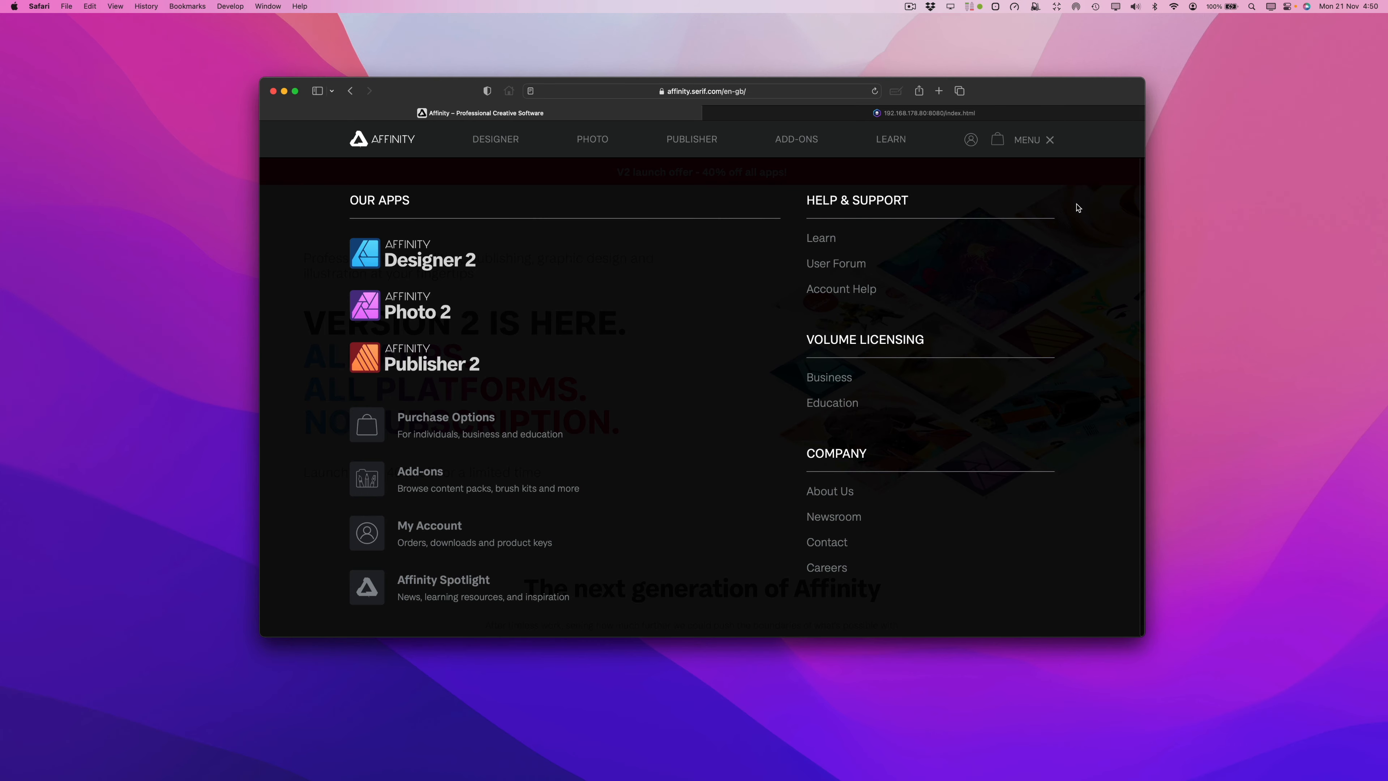
- Check the Affinity menu's closing and opening once more, and switch back to the Offcanvas Helper Test project in Blocs
{"action": "left_click", "coordinate": [1038, 142]}
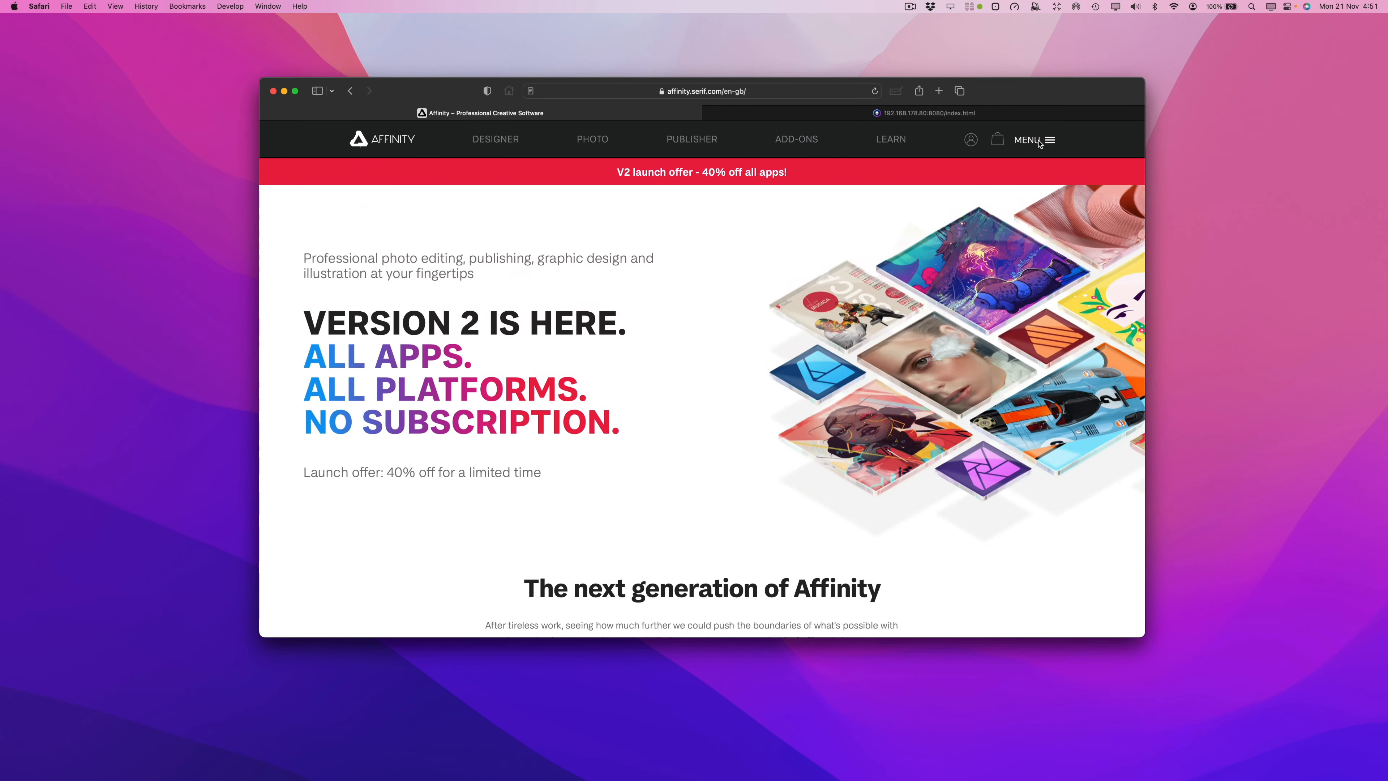
{"action": "left_click", "coordinate": [1038, 141]}
{"action": "left_click", "coordinate": [1038, 141]}
{"action": "key", "text": "ctrl+Left"}
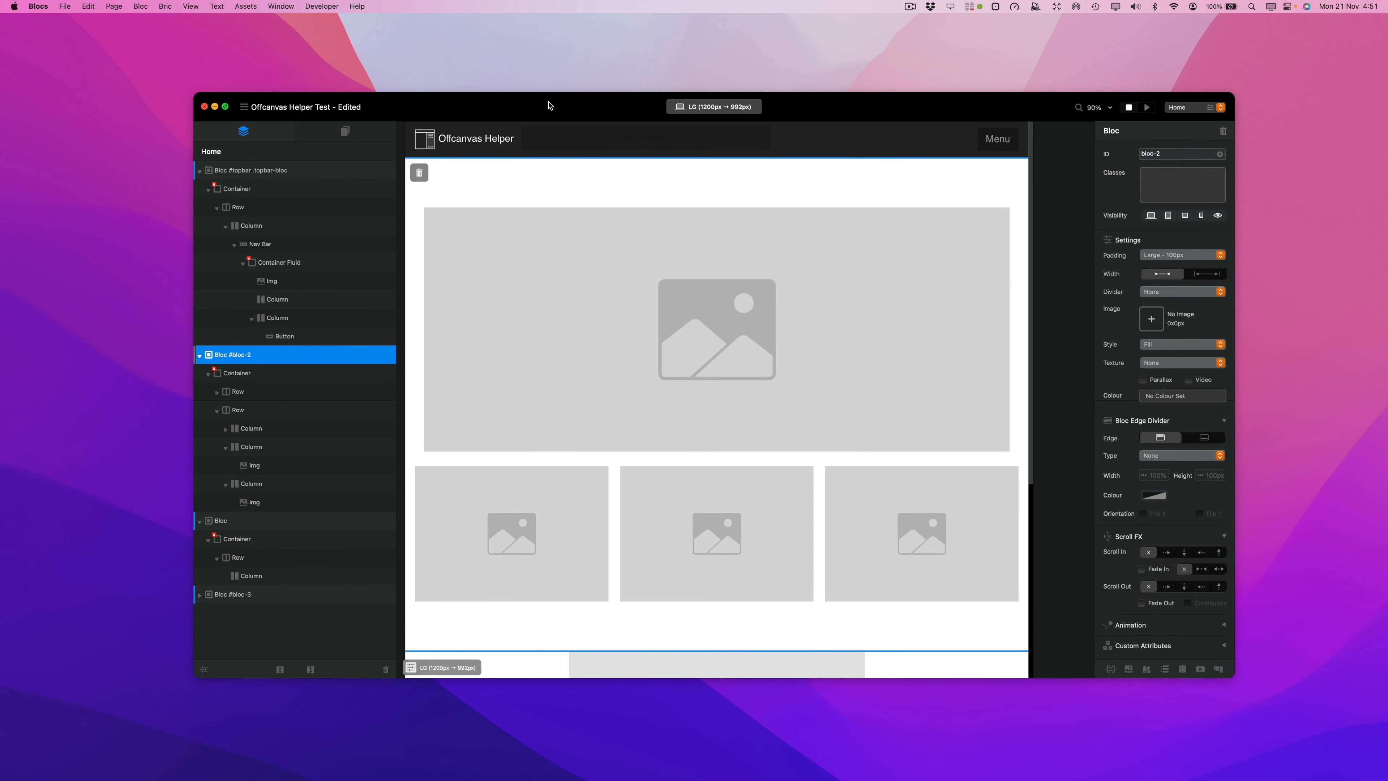
{"action": "left_click_drag", "start_coordinate": [549, 106], "coordinate": [540, 101]}
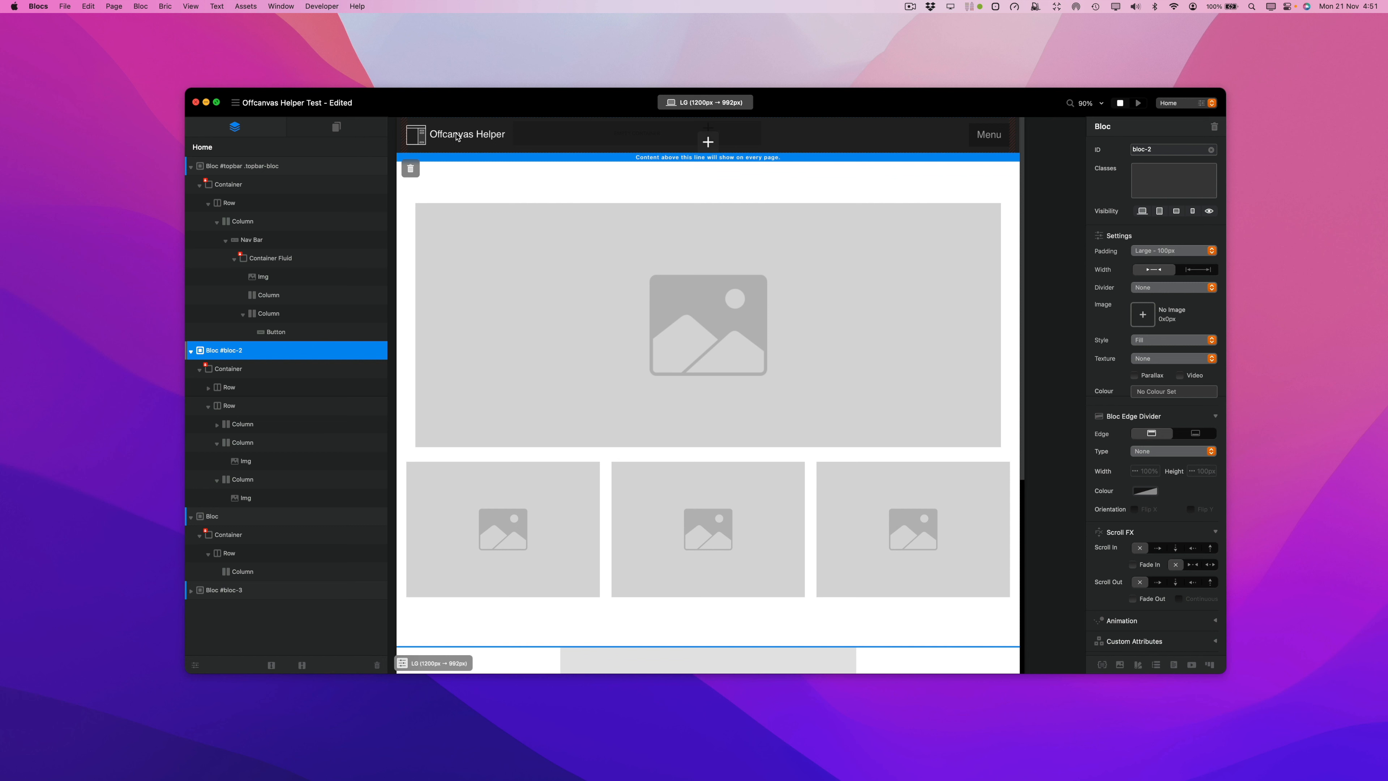
- Examine the Menu button in the top bar and the page layout down to the footer
{"action": "left_click", "coordinate": [988, 135]}
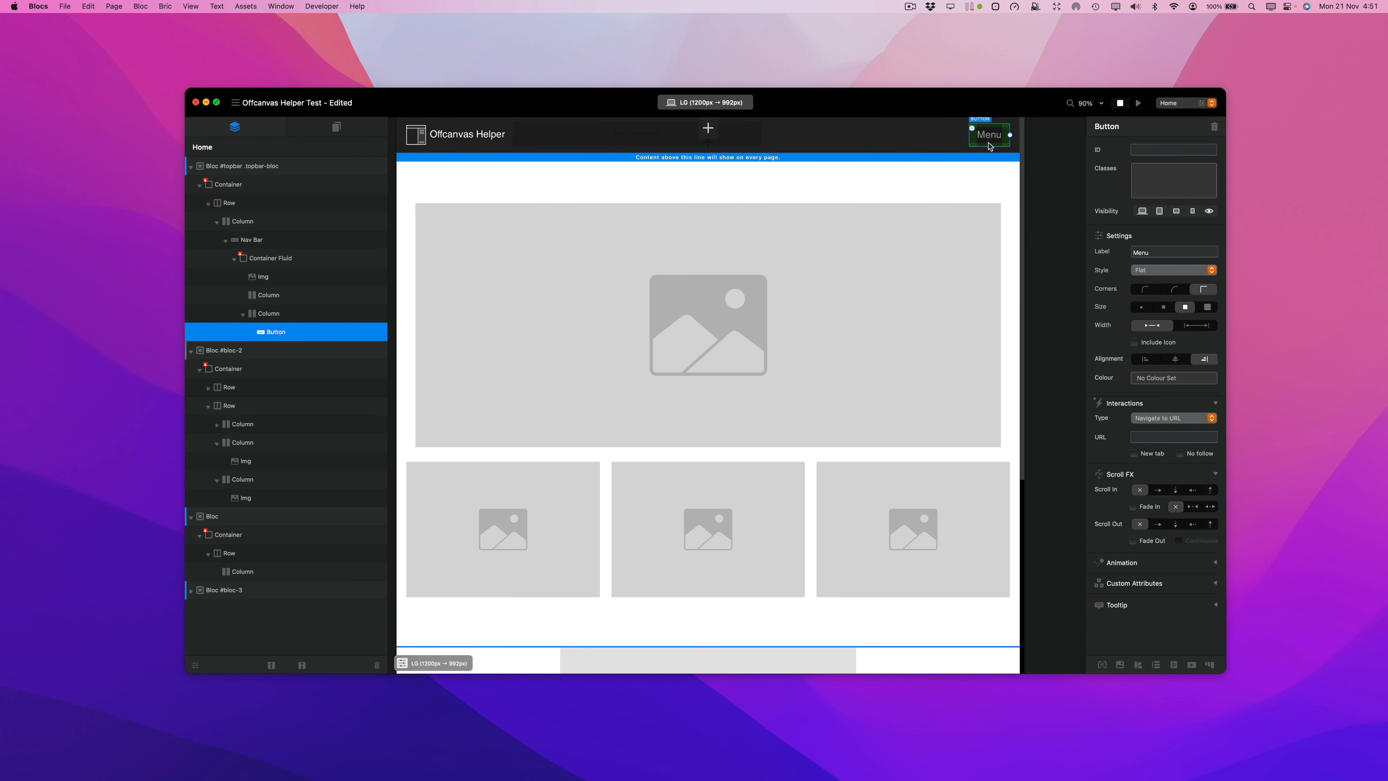
{"action": "scroll", "coordinate": [823, 357], "scroll_direction": "down", "scroll_amount": 3}
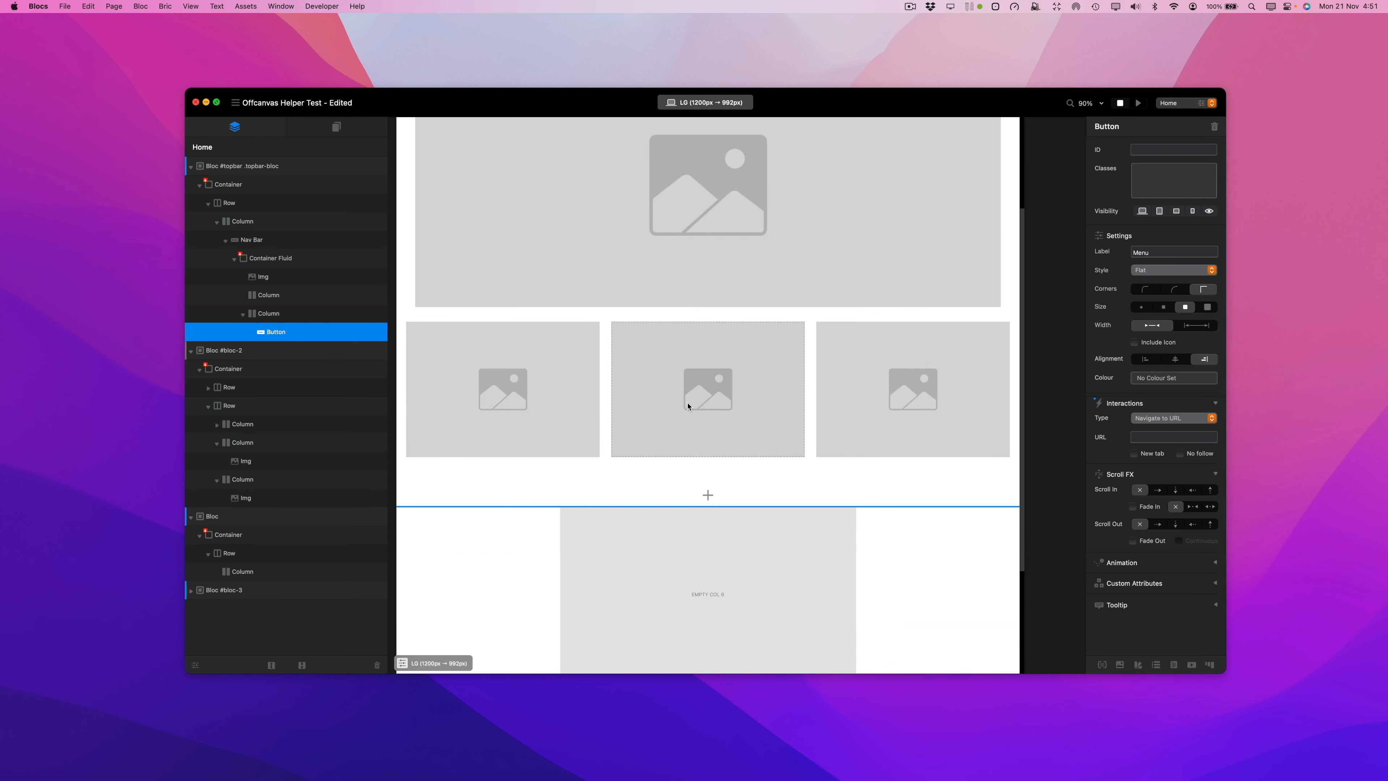
{"action": "scroll", "coordinate": [759, 390], "scroll_direction": "down", "scroll_amount": 5}
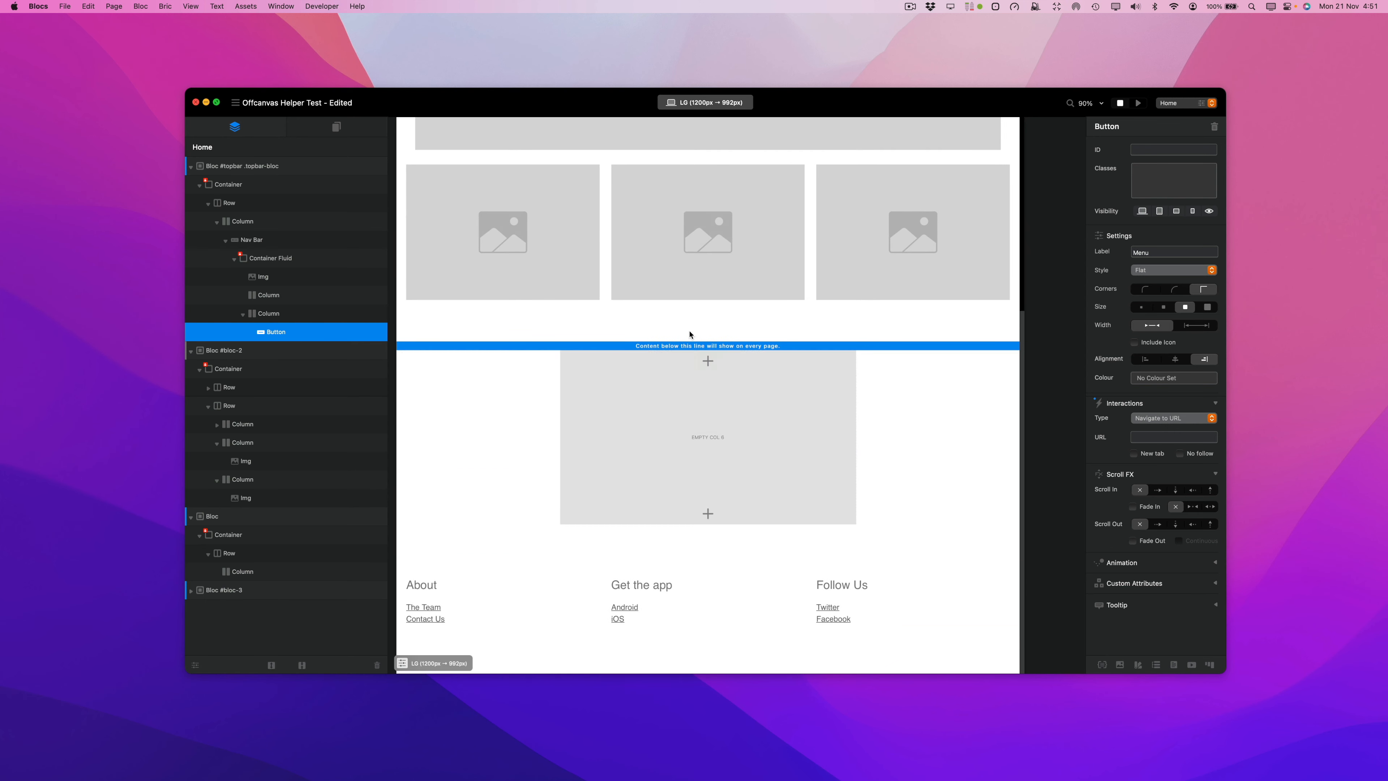
{"action": "scroll", "coordinate": [696, 286], "scroll_direction": "up", "scroll_amount": 8}
{"action": "scroll", "coordinate": [696, 378], "scroll_direction": "down", "scroll_amount": 8}
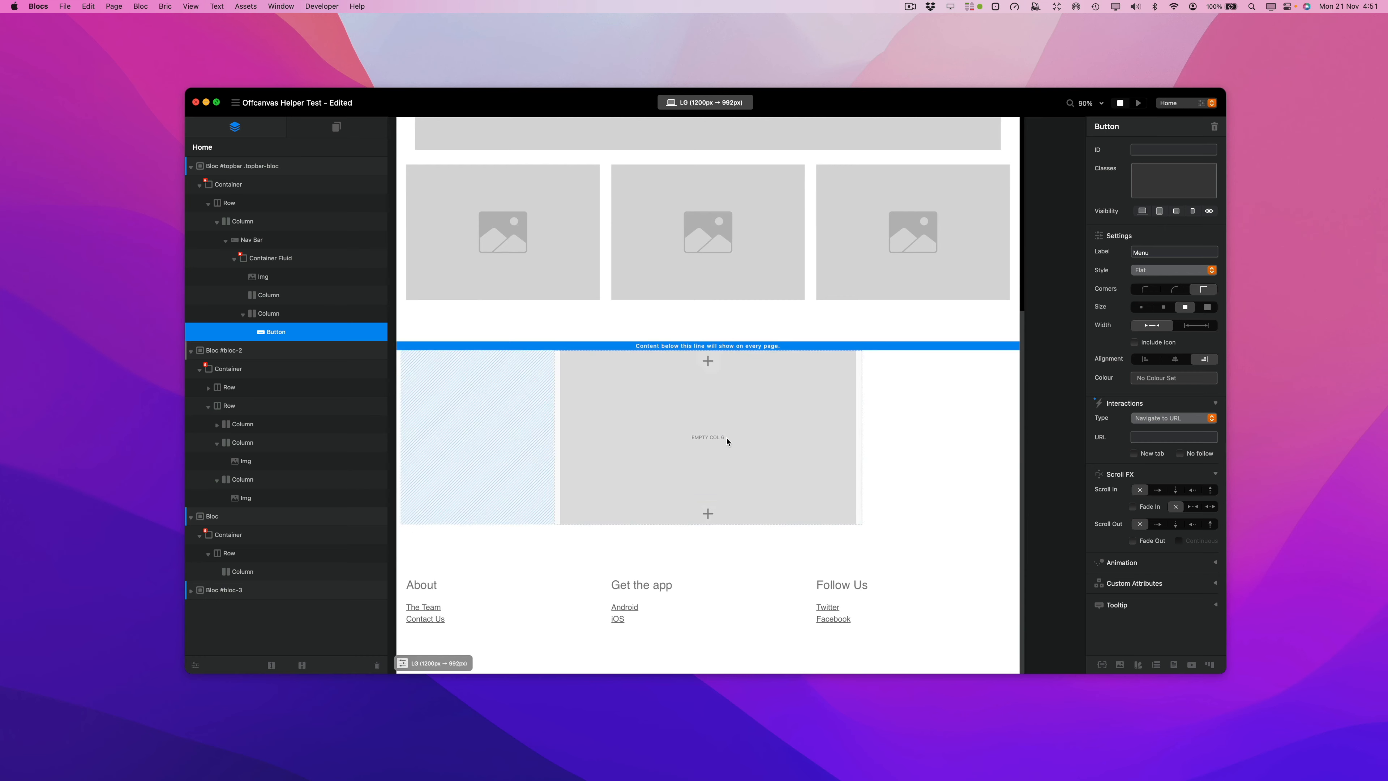
{"action": "scroll", "coordinate": [722, 439], "scroll_direction": "up", "scroll_amount": 8}
{"action": "scroll", "coordinate": [727, 440], "scroll_direction": "down", "scroll_amount": 7}
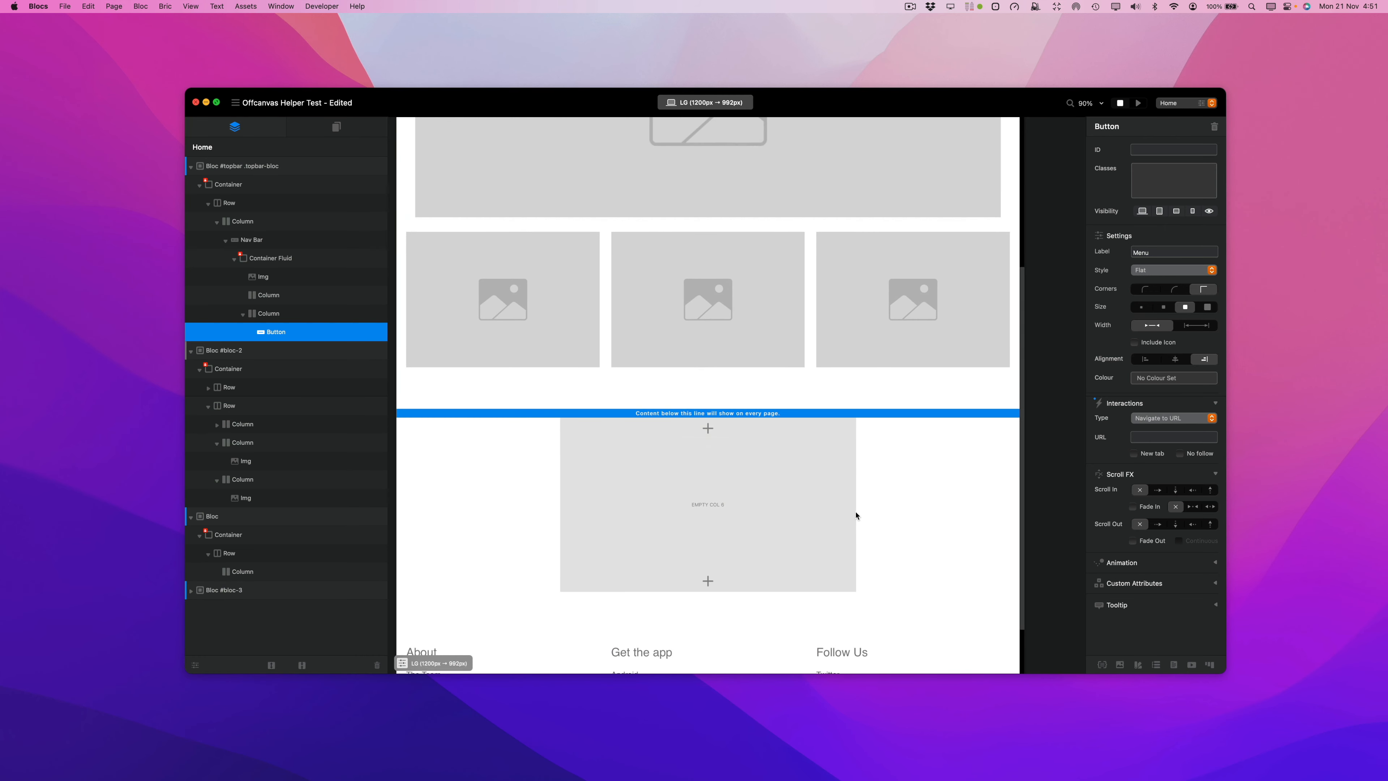
{"action": "left_click", "coordinate": [755, 447]}
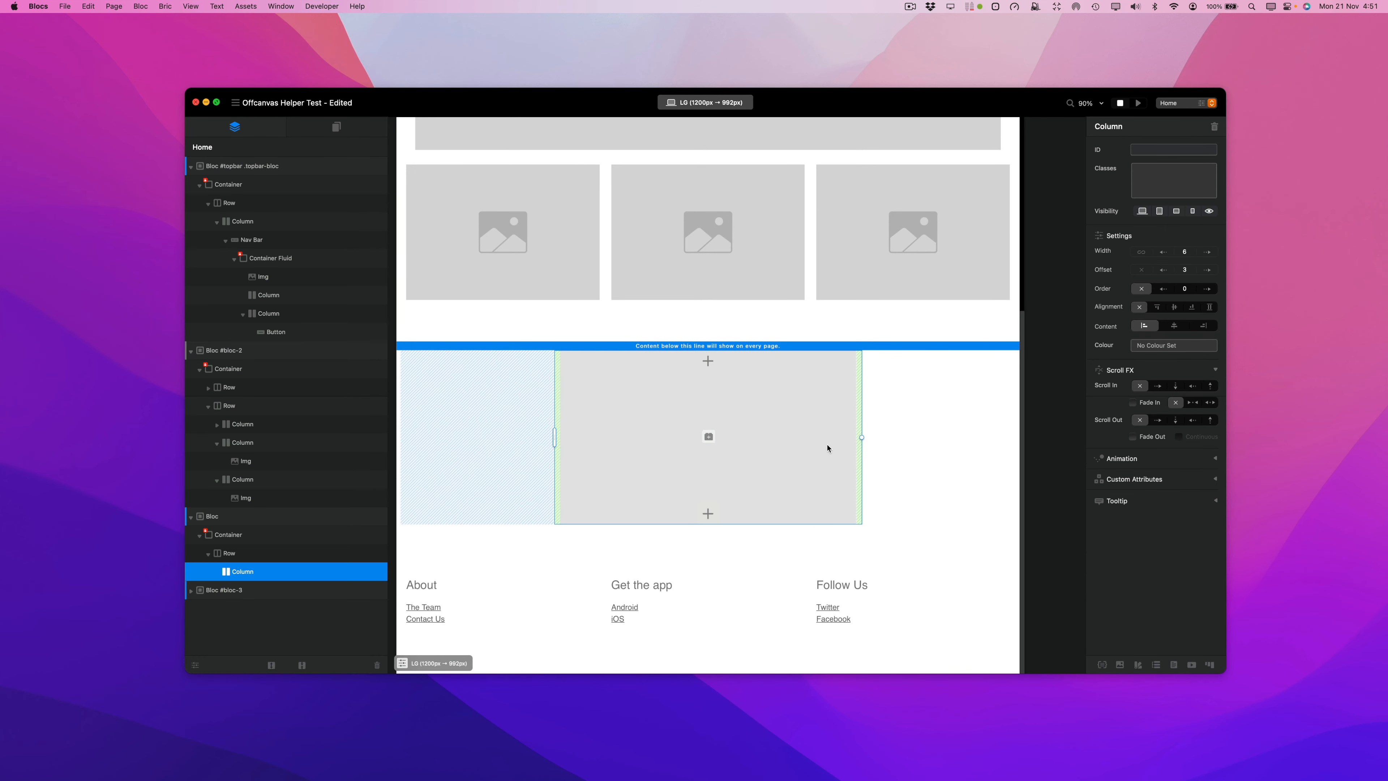
{"action": "left_click", "coordinate": [489, 421]}
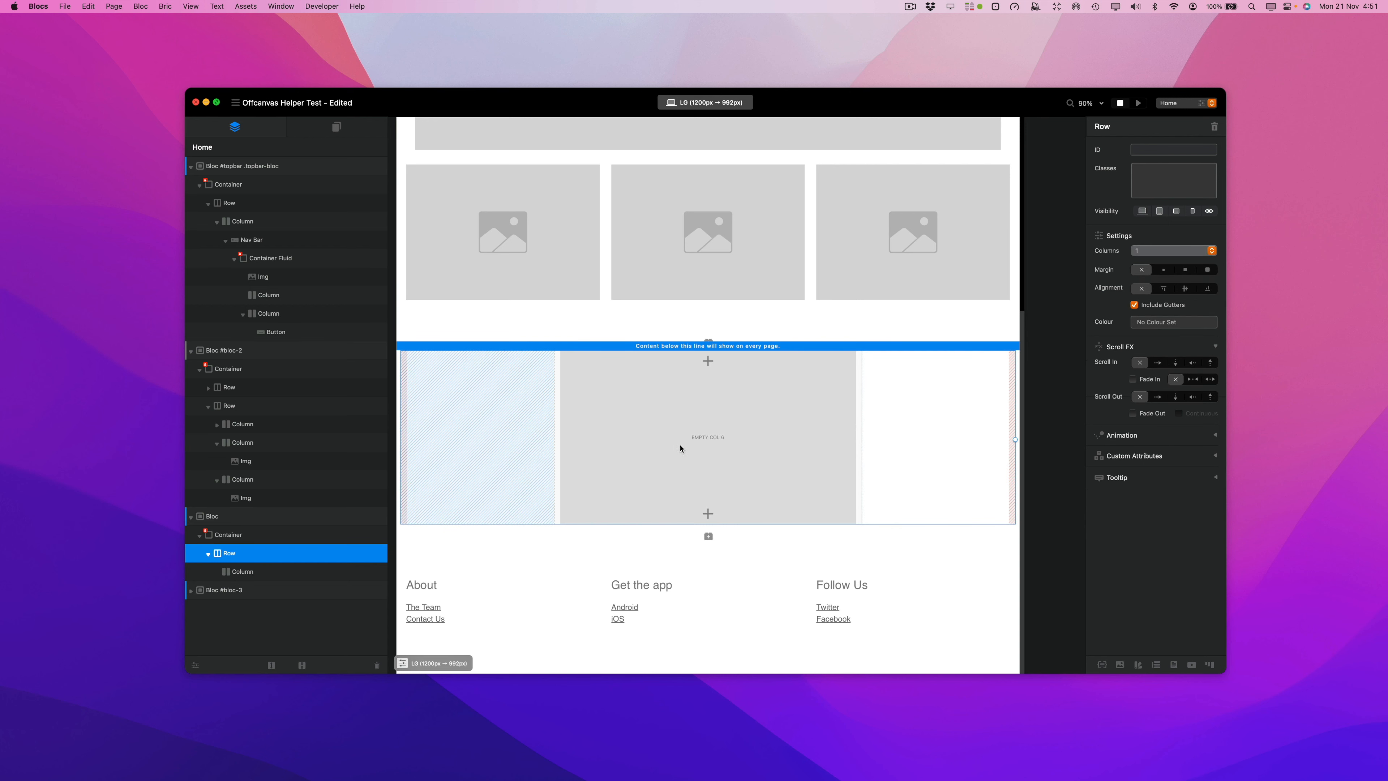
{"action": "left_click", "coordinate": [716, 443]}
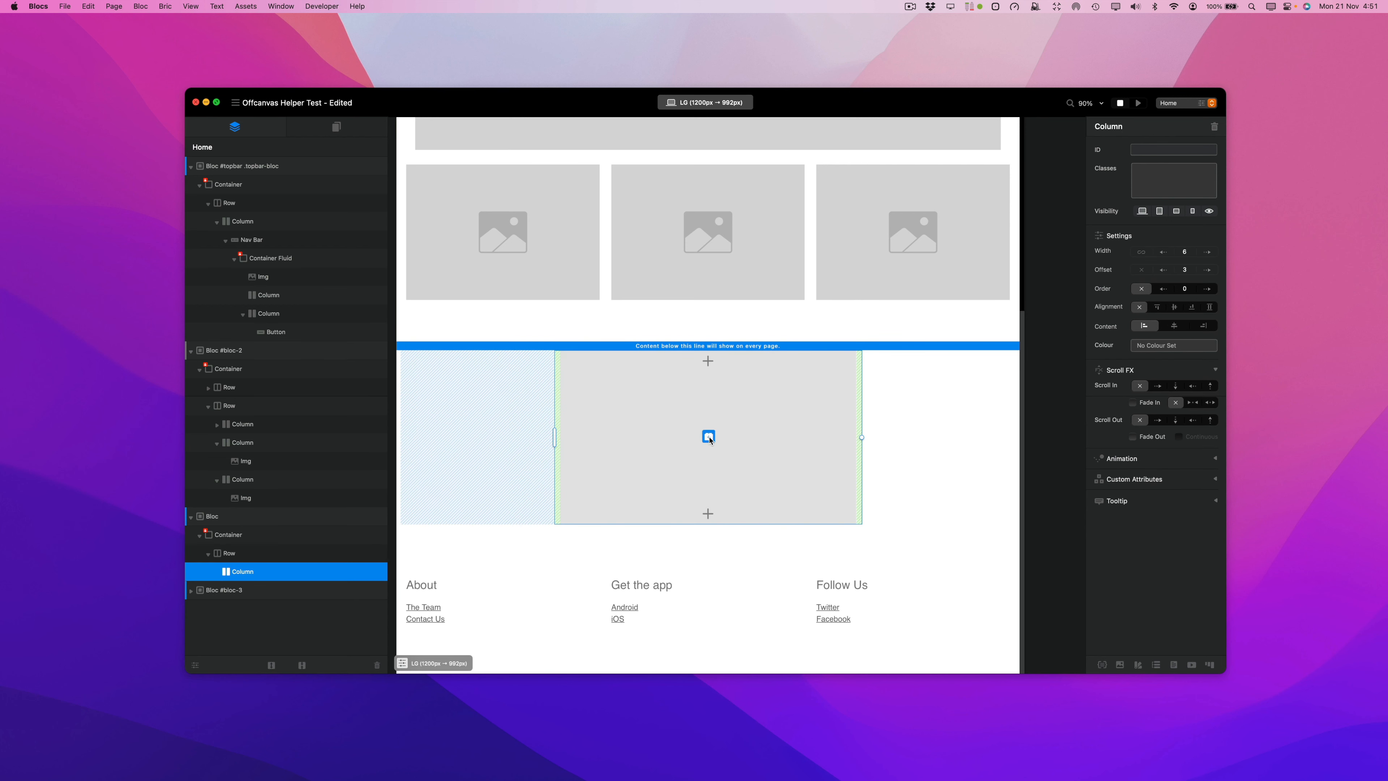
{"action": "left_click", "coordinate": [710, 438]}
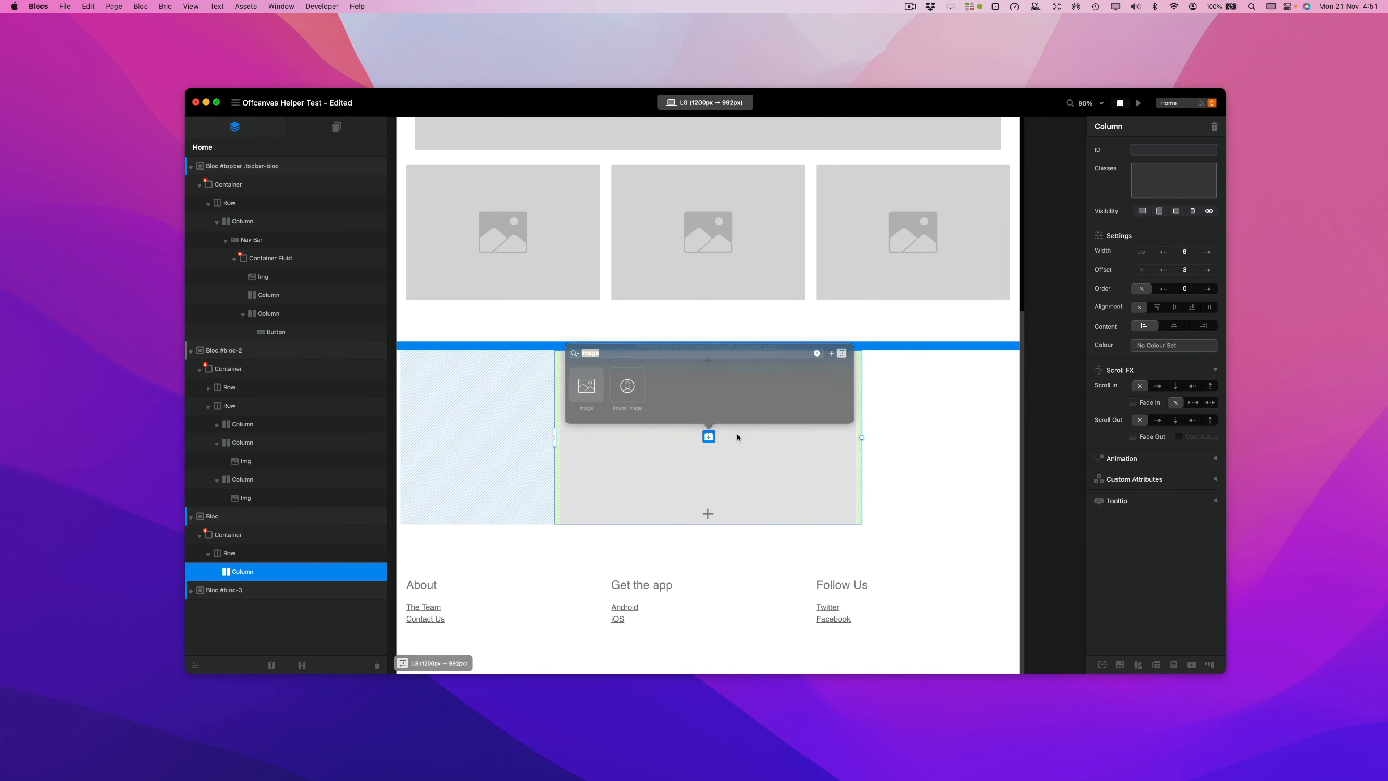
{"action": "key", "text": "Escape"}
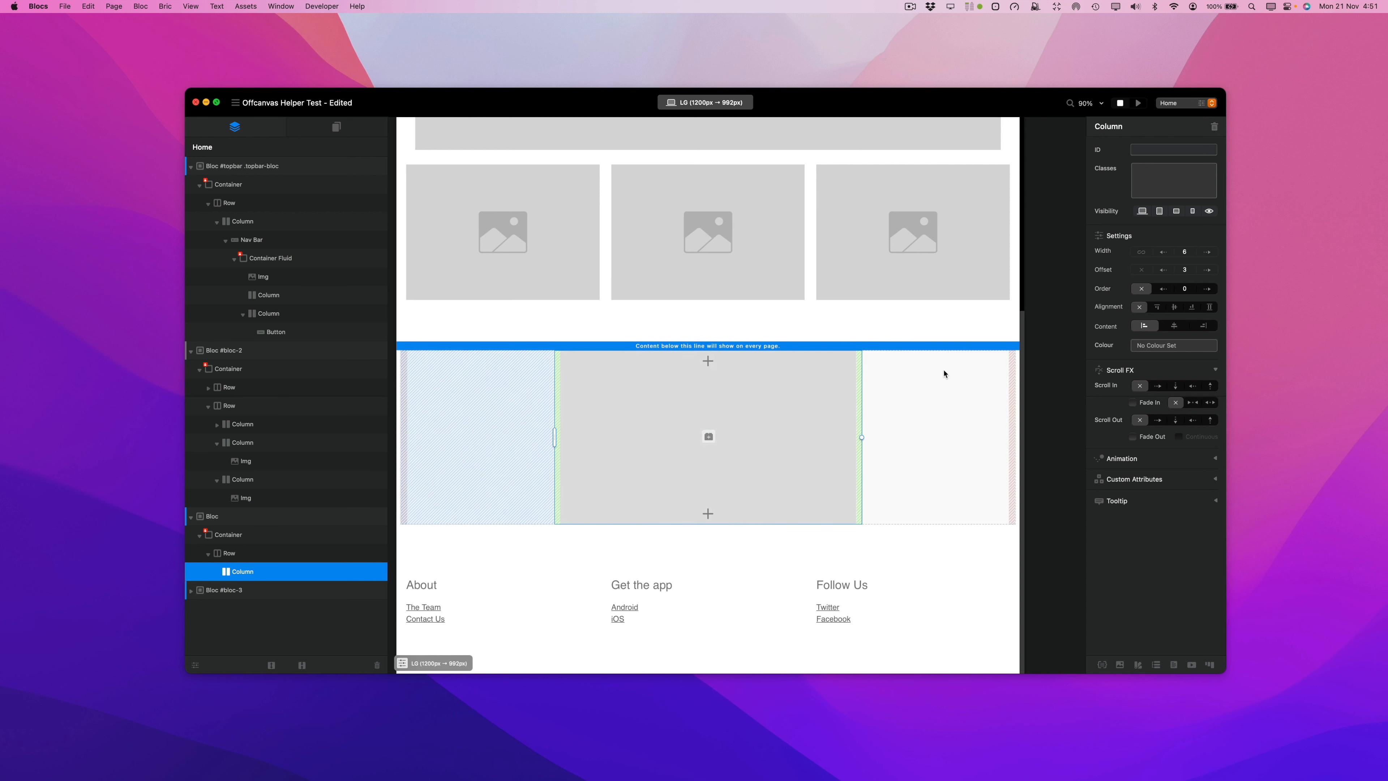
- Add the Offcanvas Helper bric to the empty column above the footer, searching the brics for "offcanvas h"
{"action": "left_click", "coordinate": [708, 437]}
{"action": "left_click", "coordinate": [707, 437]}
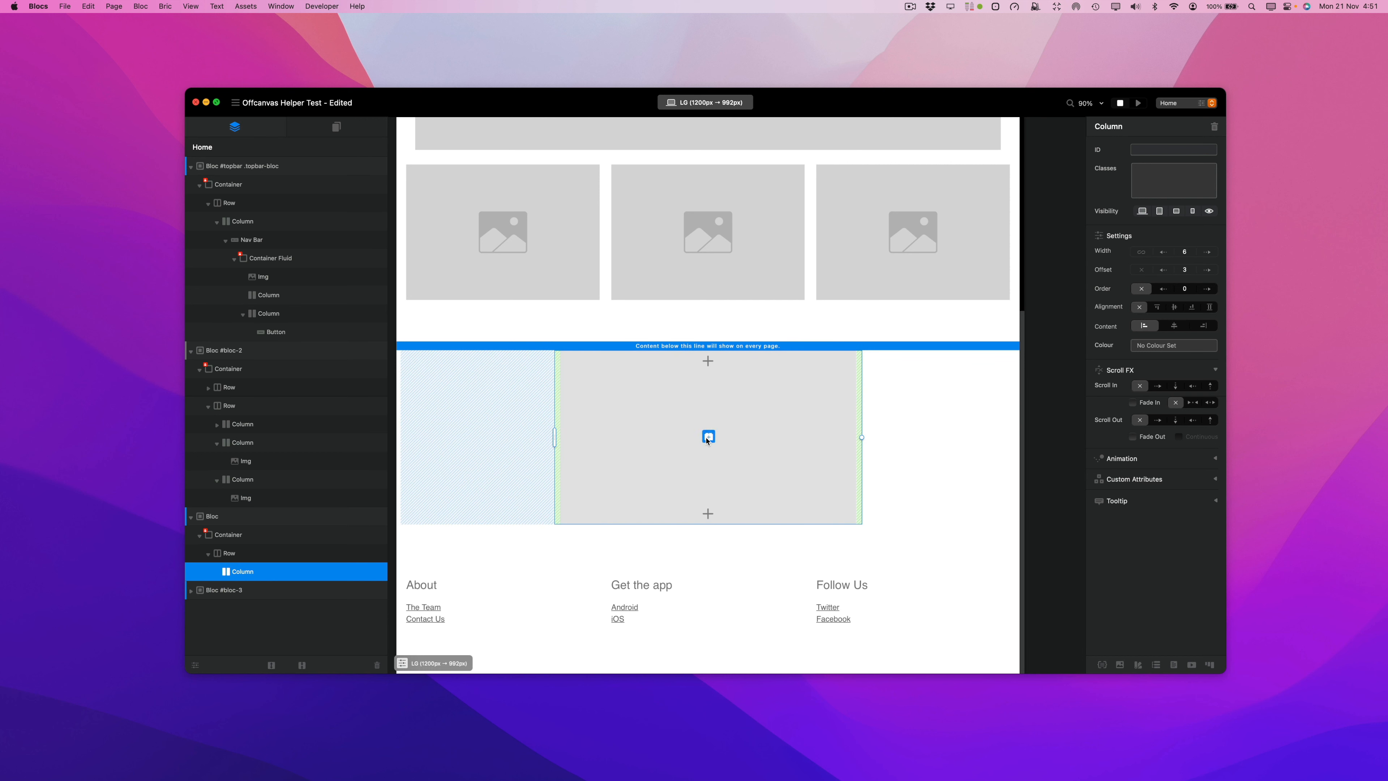
{"action": "left_click", "coordinate": [708, 437]}
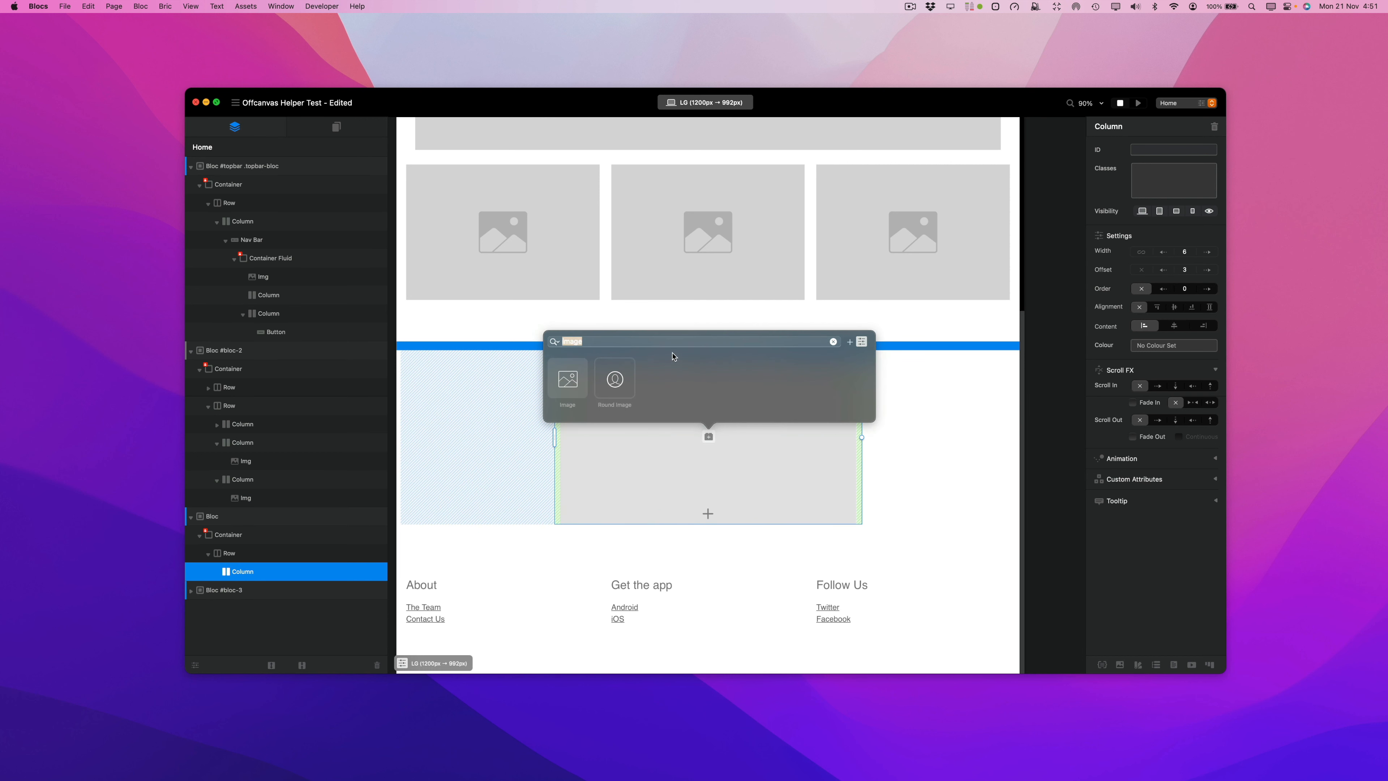
{"action": "type", "text": "offcanvas h"}
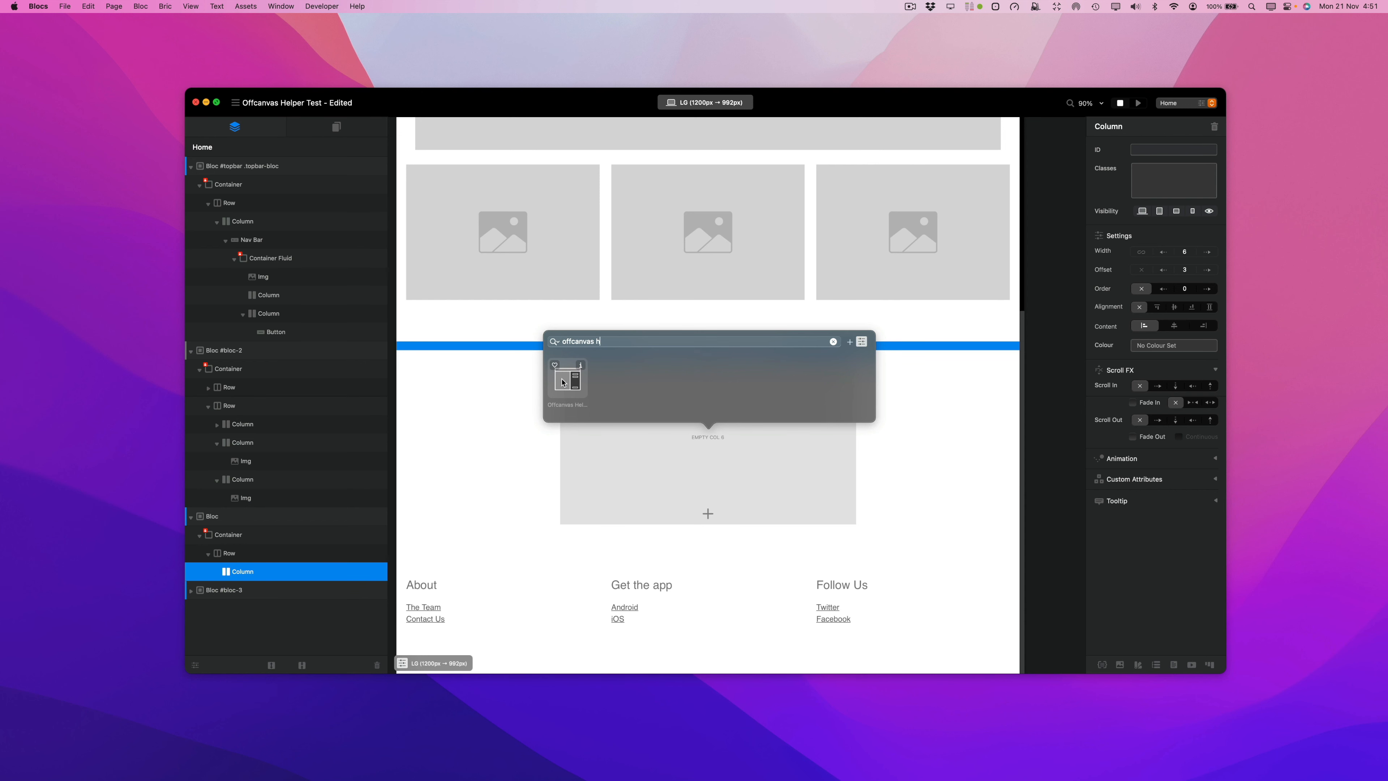
{"action": "left_click", "coordinate": [563, 383]}
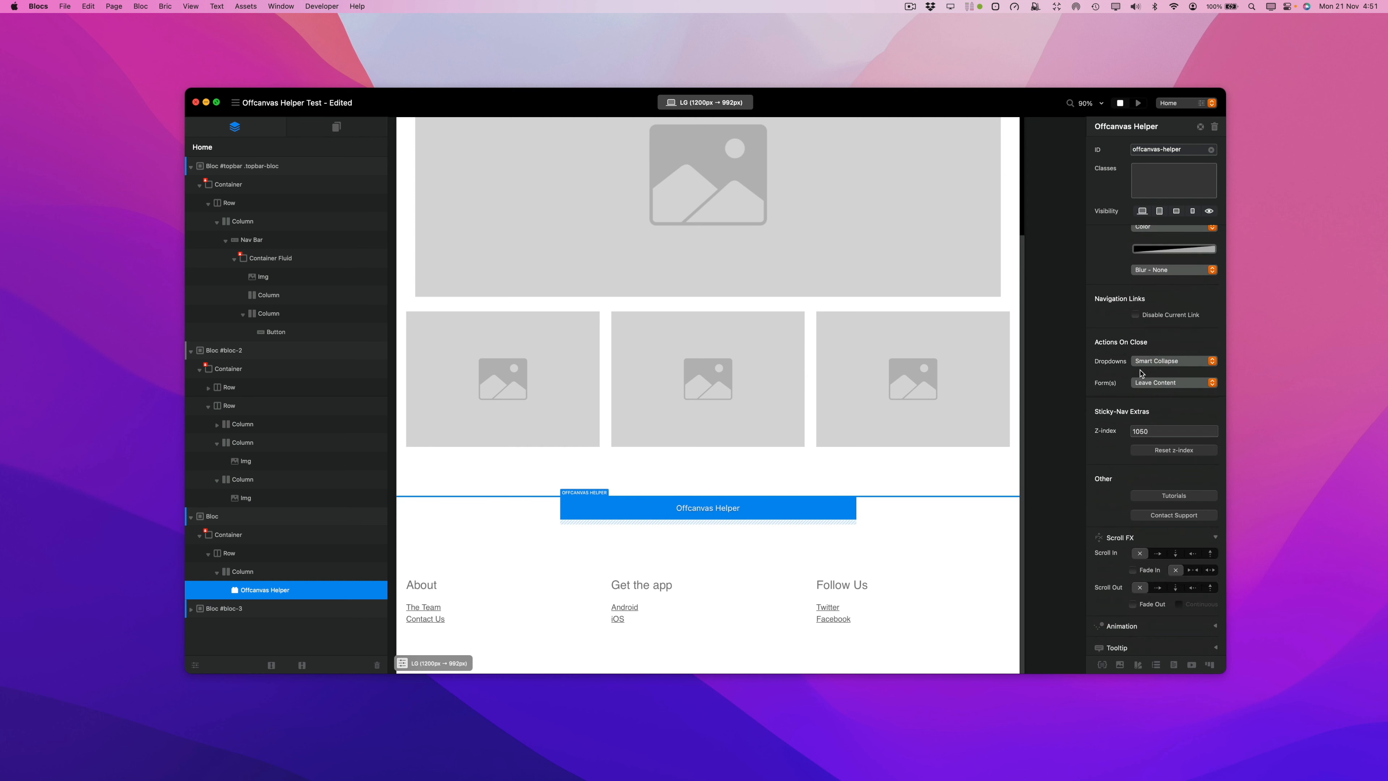
- Look over the page with the Offcanvas Helper bric in place, select the footer bloc and save the project
{"action": "scroll", "coordinate": [733, 622], "scroll_direction": "up", "scroll_amount": 5}
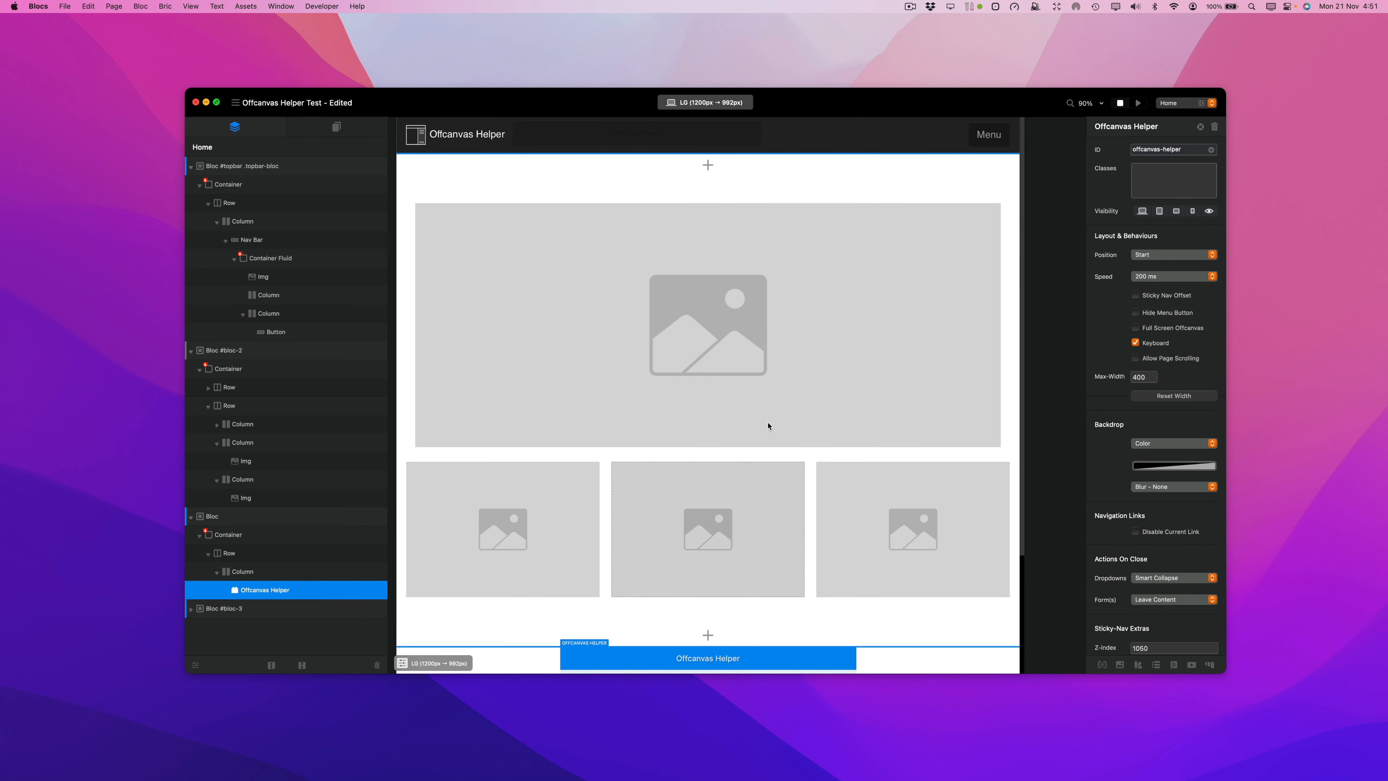
{"action": "scroll", "coordinate": [853, 531], "scroll_direction": "down", "scroll_amount": 5}
{"action": "left_click", "coordinate": [872, 535]}
{"action": "scroll", "coordinate": [819, 480], "scroll_direction": "up", "scroll_amount": 5}
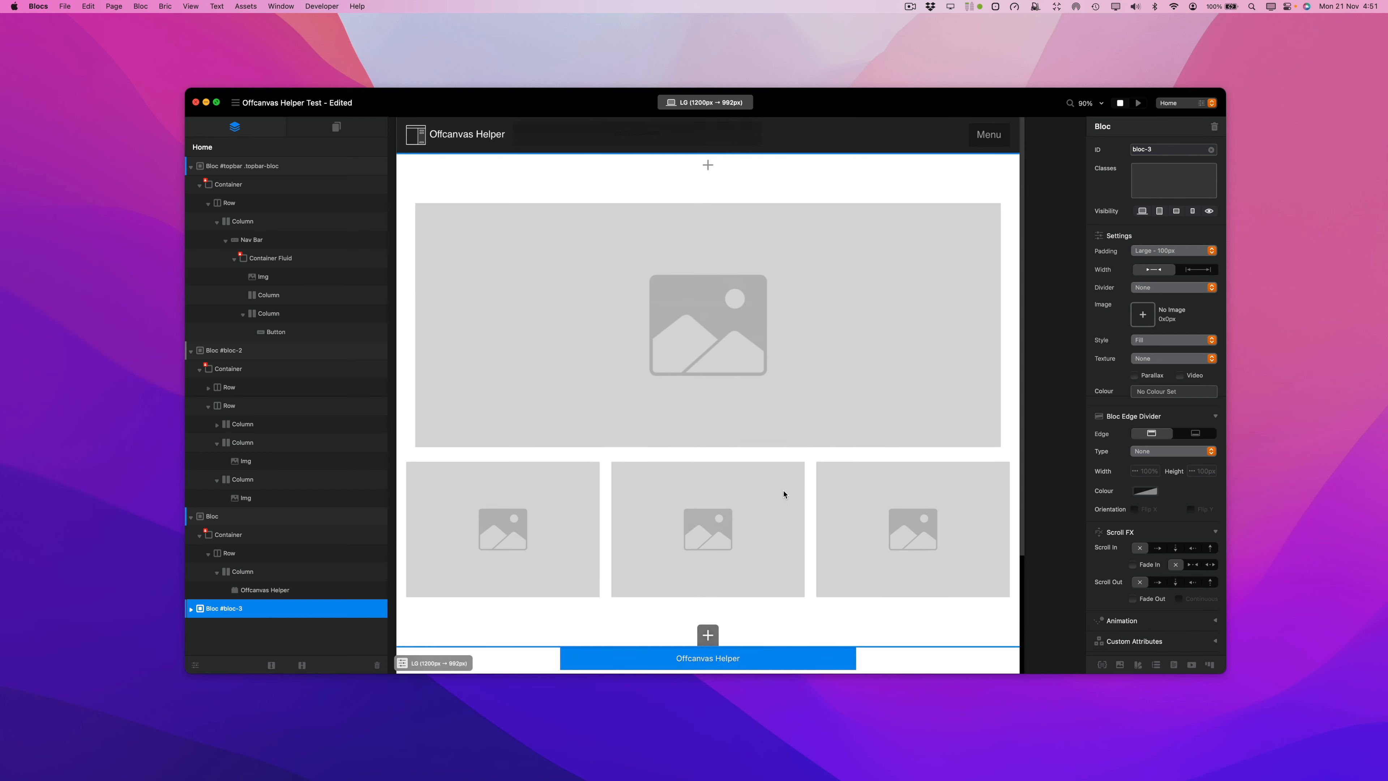
{"action": "key", "text": "super+s"}
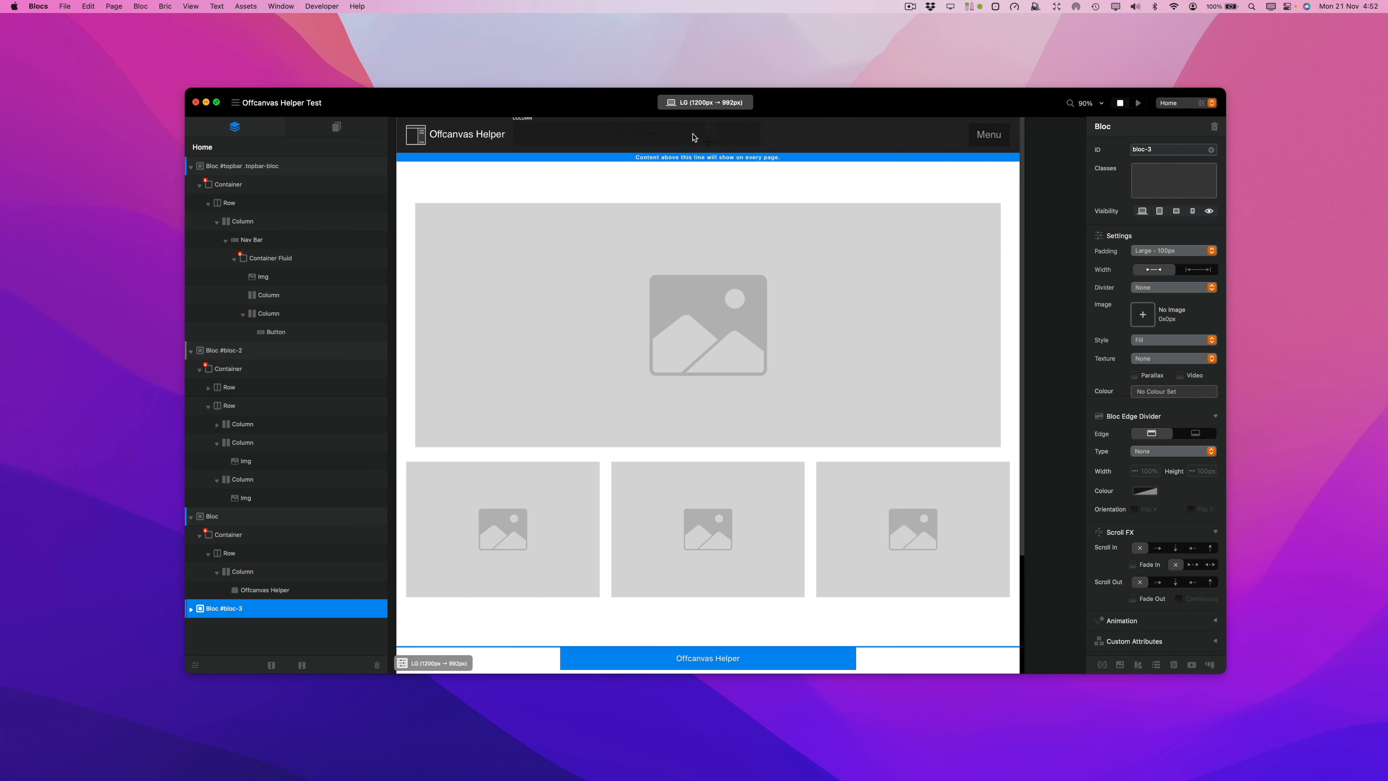
- Add the Offcanvas Barebones bloc from the favourites to the global area at the top, and select the top bar's outer column
{"action": "left_click", "coordinate": [707, 132]}
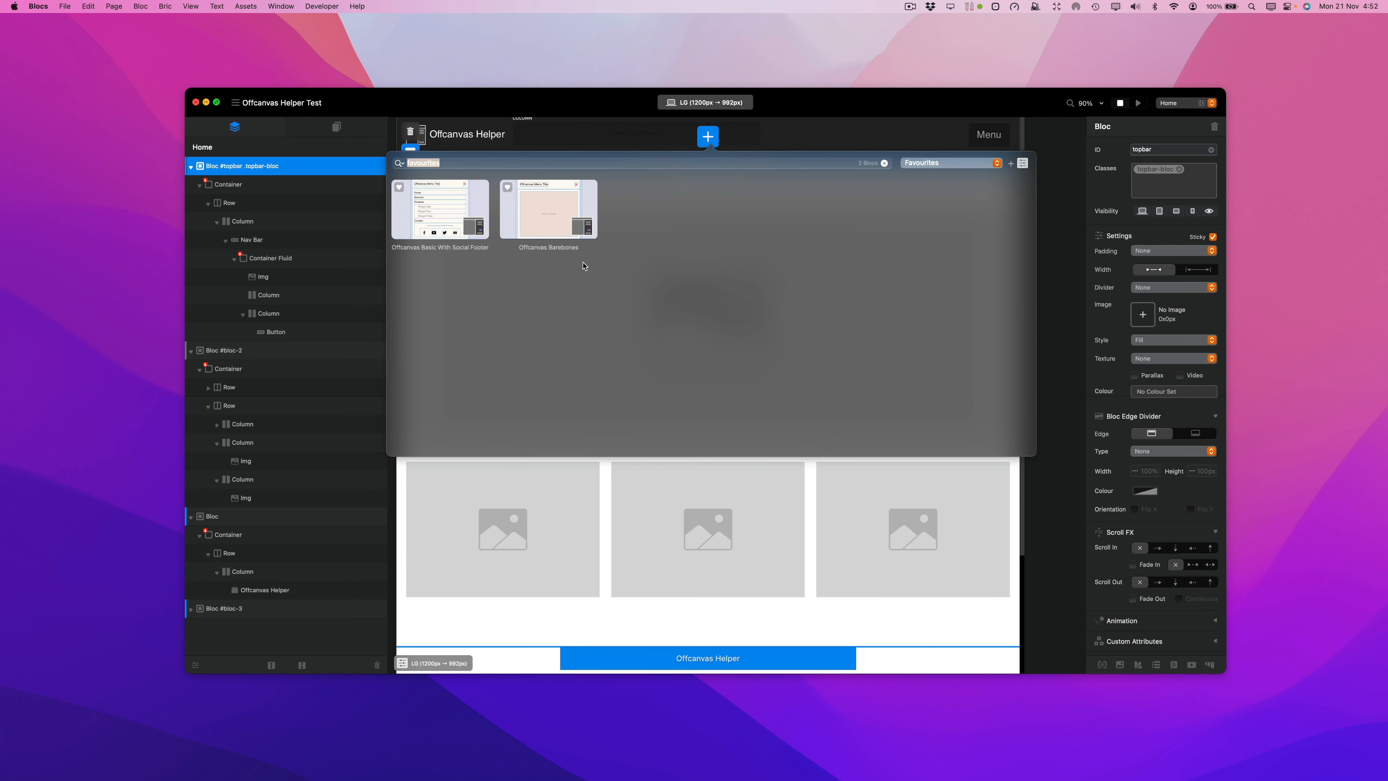
{"action": "left_click", "coordinate": [537, 214]}
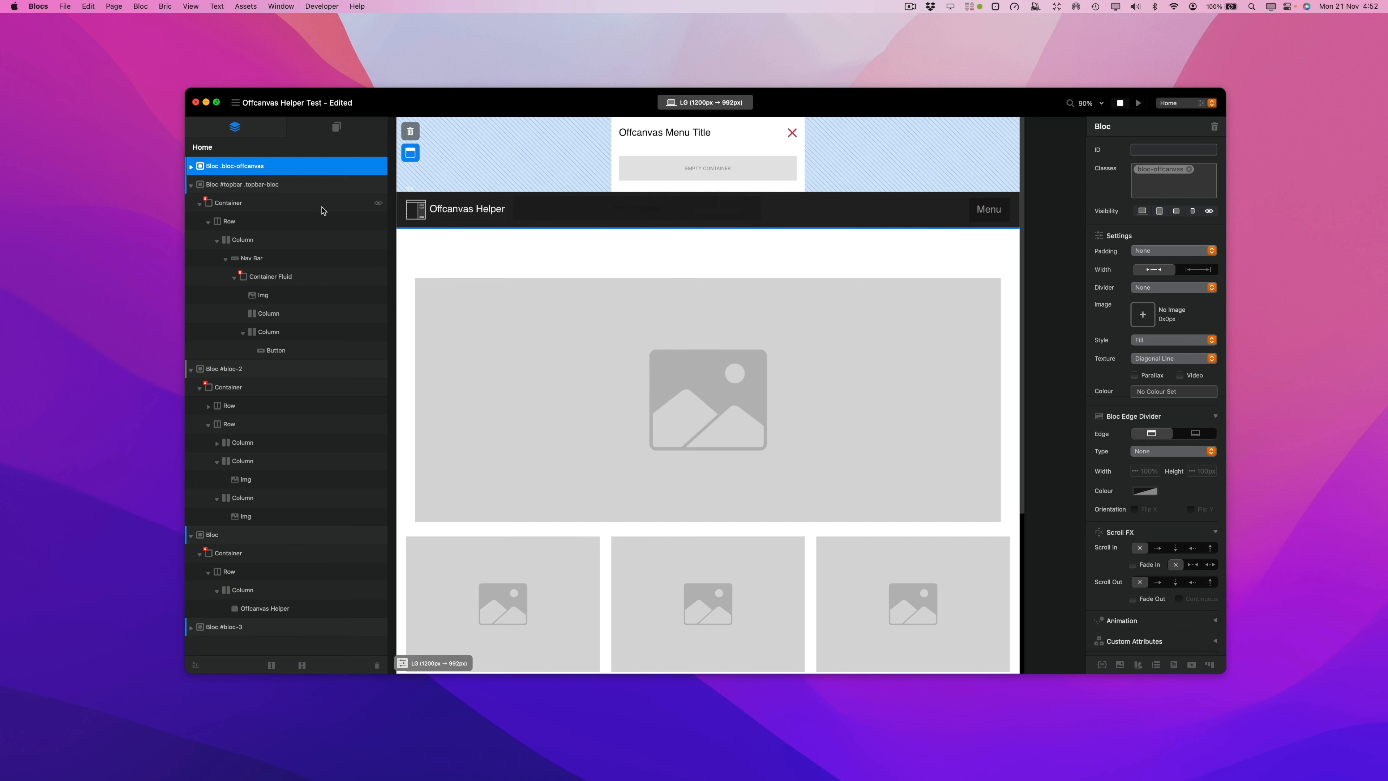
{"action": "left_click", "coordinate": [274, 244]}
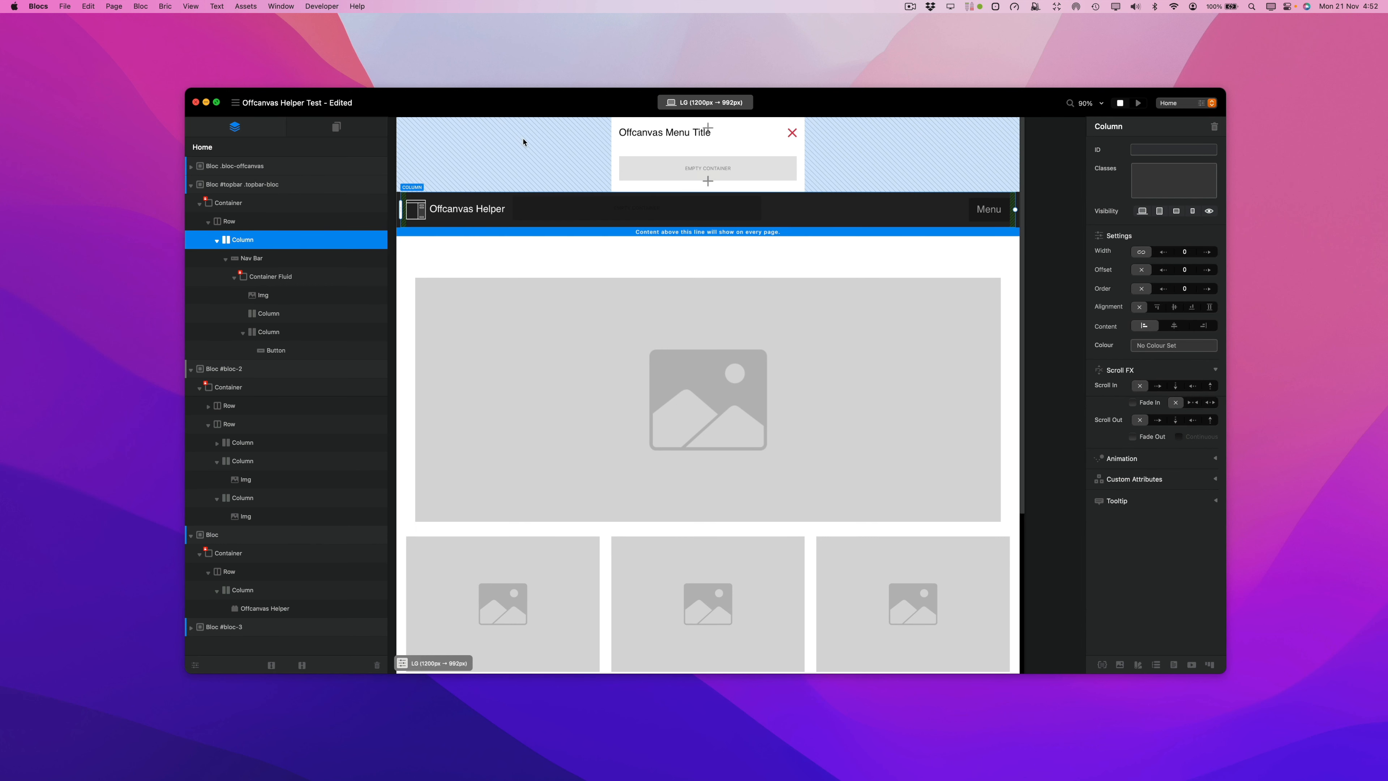
- Set the width of the offcanvas bloc's column to 12, leaving the top bar column's width on automatic
{"action": "left_click", "coordinate": [1207, 251]}
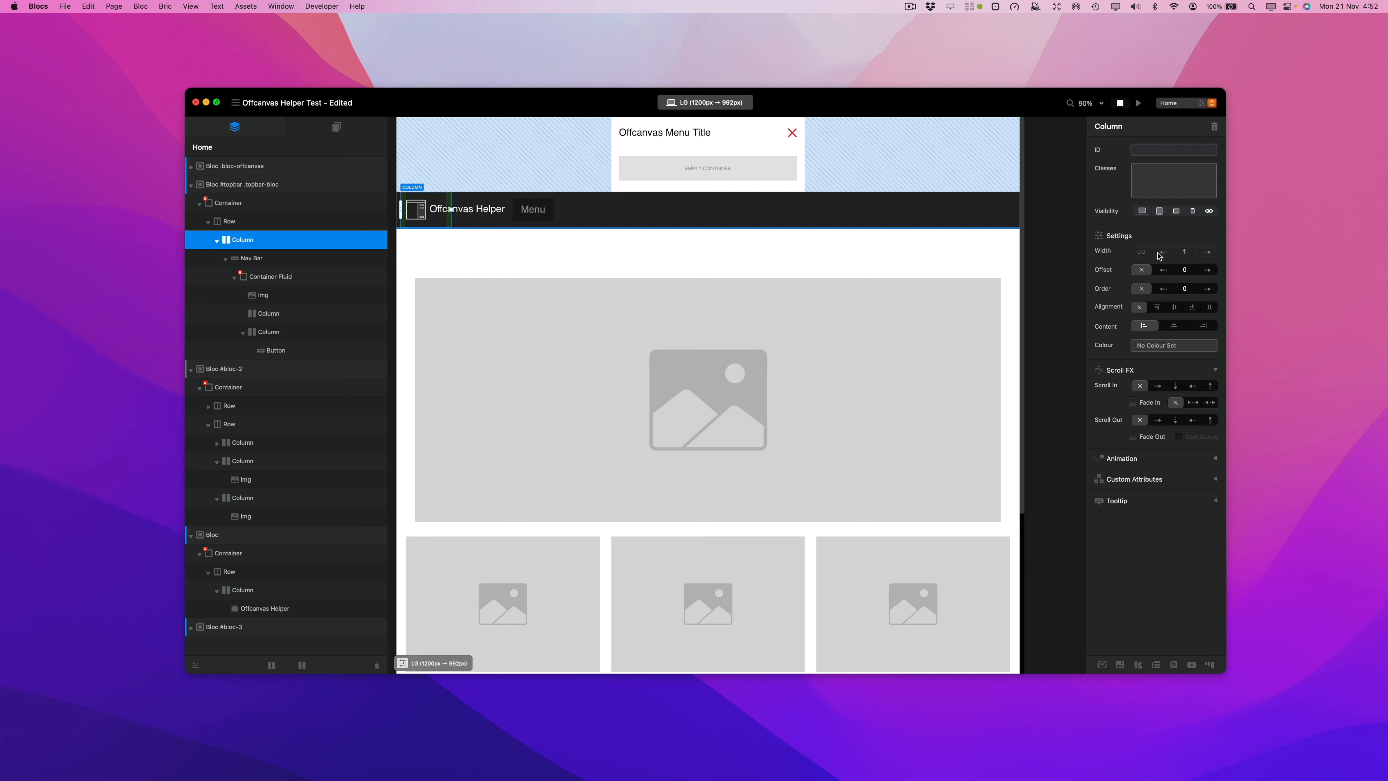
{"action": "left_click", "coordinate": [1141, 252]}
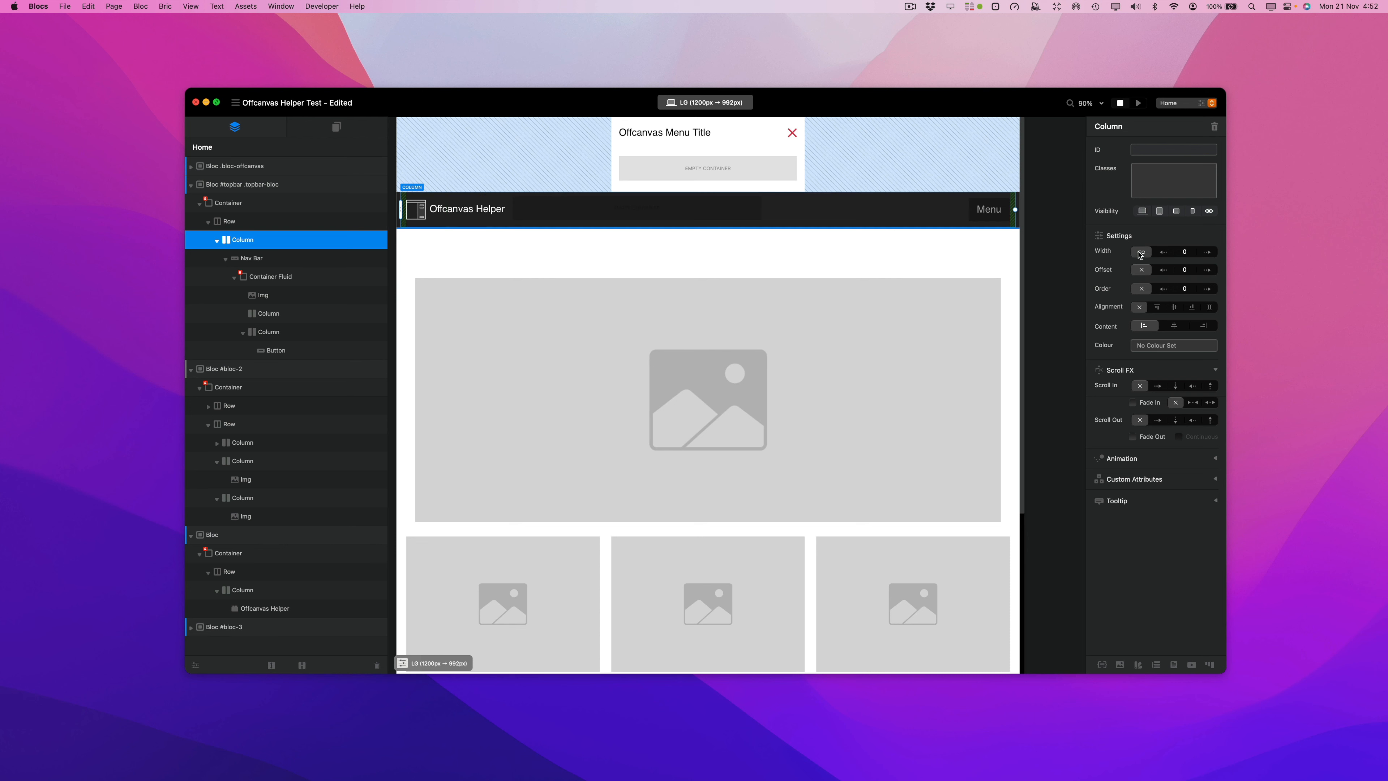
{"action": "left_click", "coordinate": [279, 168]}
{"action": "left_click", "coordinate": [191, 166]}
{"action": "left_click", "coordinate": [199, 187]}
{"action": "left_click", "coordinate": [208, 198]}
{"action": "left_click", "coordinate": [242, 221]}
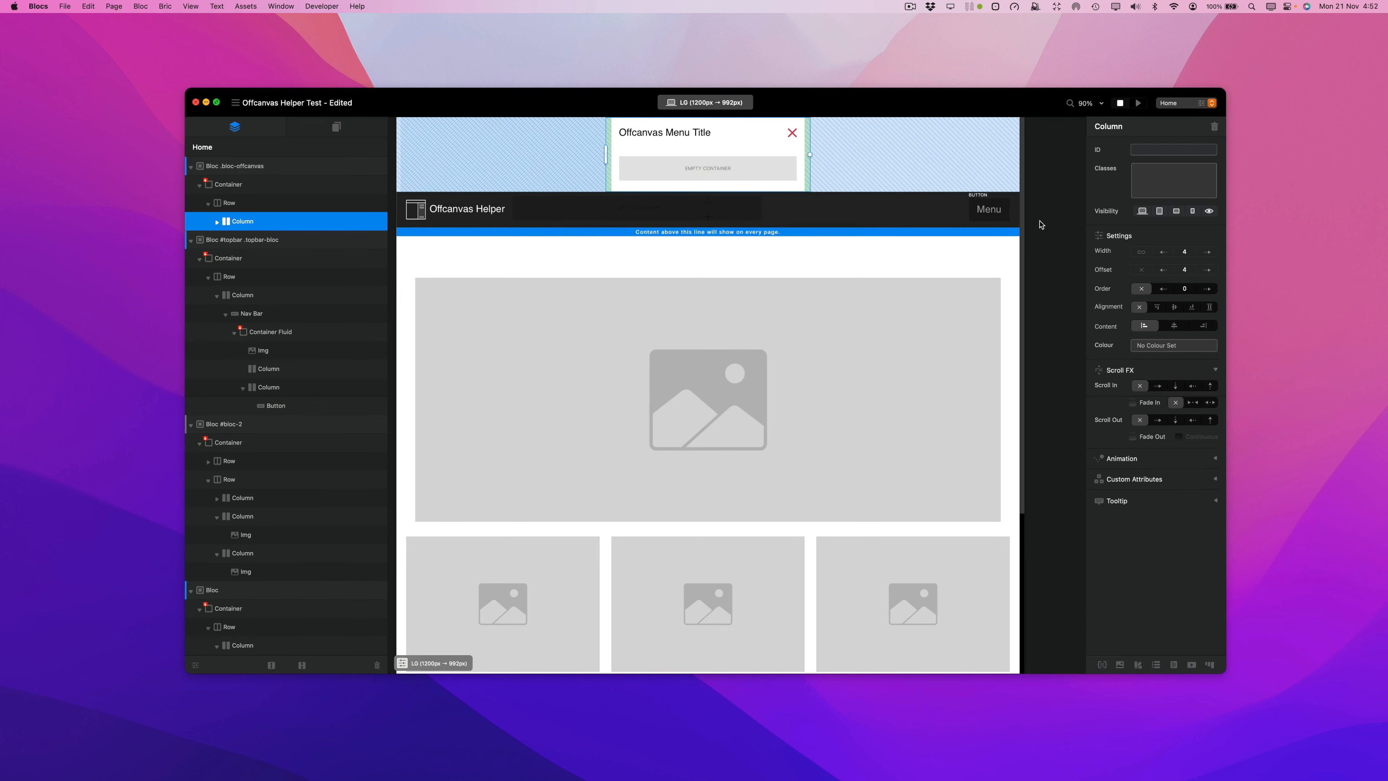
{"action": "left_click", "coordinate": [1208, 252]}
{"action": "left_click", "coordinate": [1207, 252]}
{"action": "left_click", "coordinate": [1208, 252]}
{"action": "left_click", "coordinate": [1207, 252]}
{"action": "left_click", "coordinate": [1207, 252]}
{"action": "left_click", "coordinate": [1208, 252]}
{"action": "left_click", "coordinate": [1208, 252]}
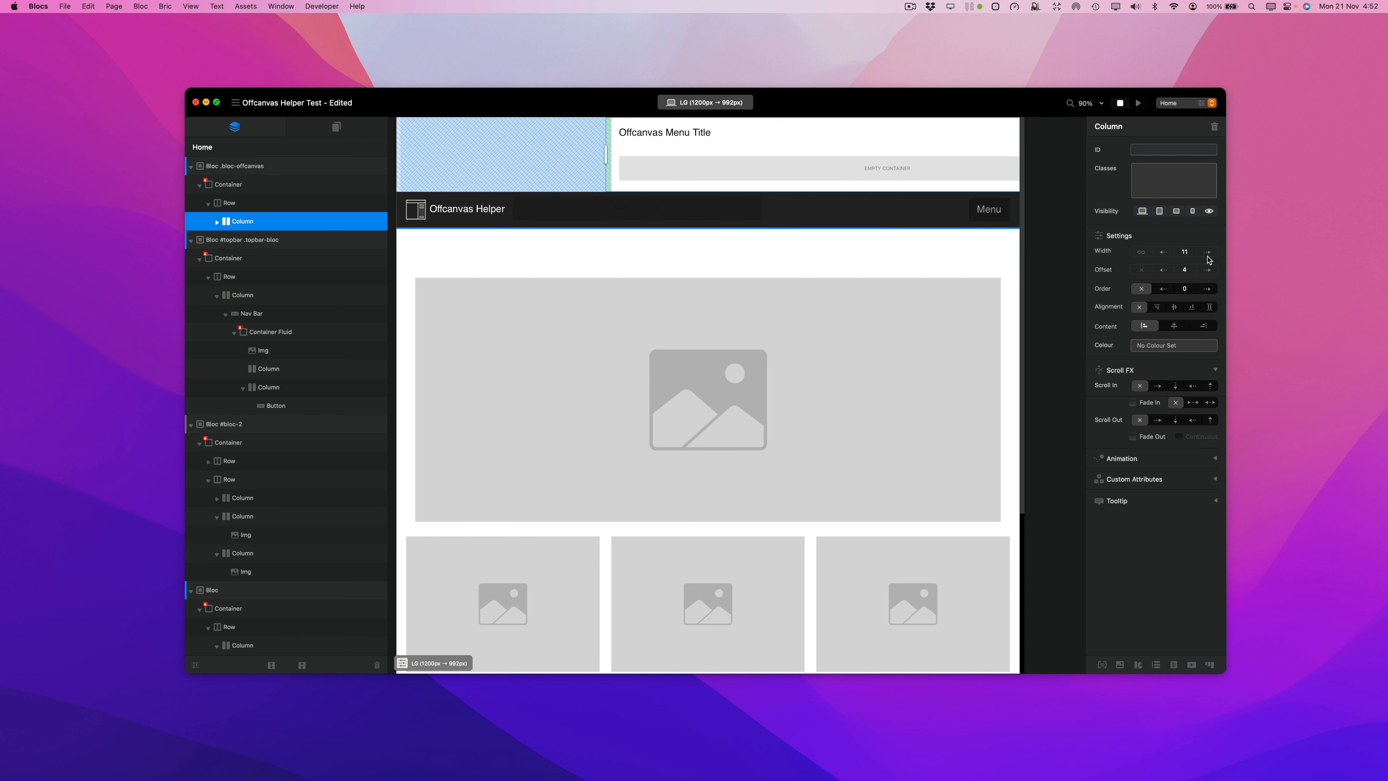
{"action": "left_click", "coordinate": [1207, 252]}
- Set the offcanvas column's offset to 0 and switch the window to full screen
{"action": "left_click", "coordinate": [1161, 270]}
{"action": "left_click", "coordinate": [1161, 270]}
{"action": "left_click", "coordinate": [1161, 270]}
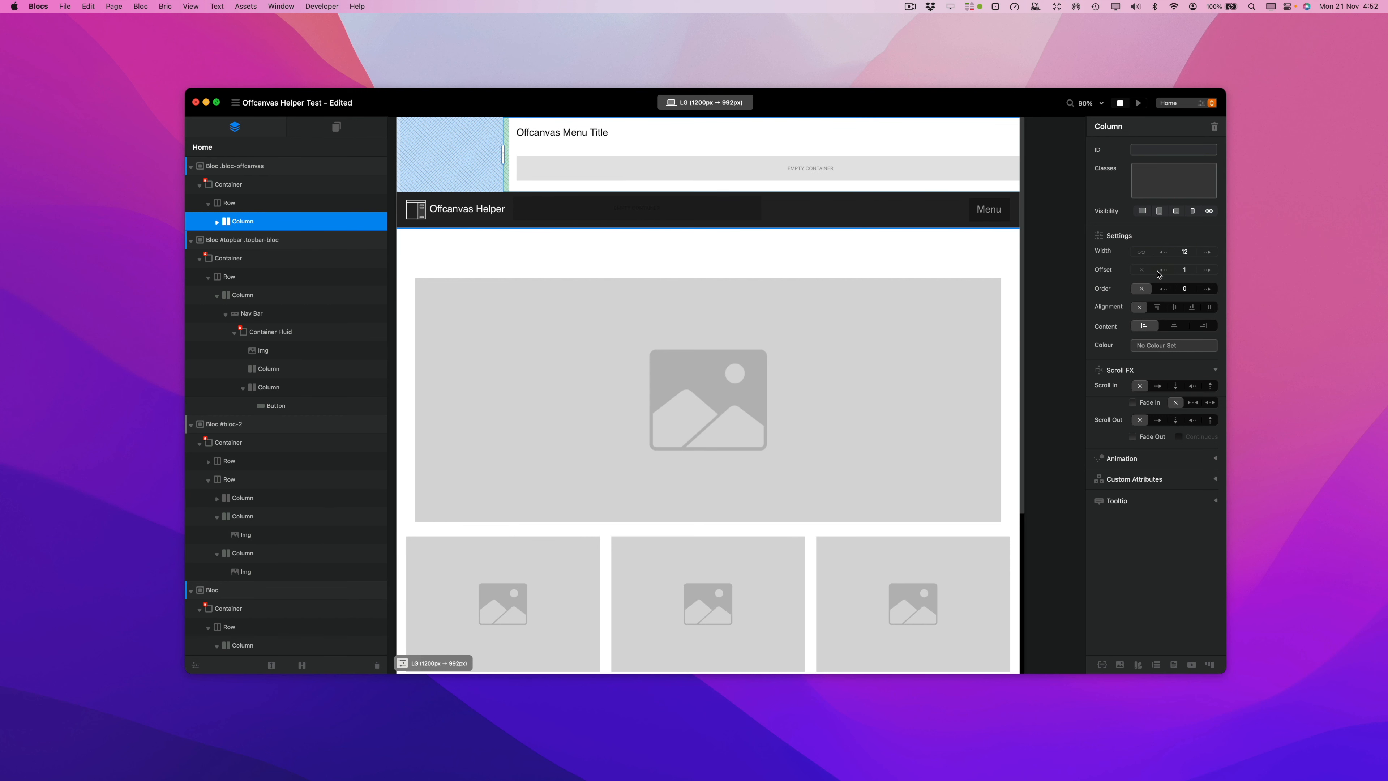
{"action": "left_click", "coordinate": [1161, 270]}
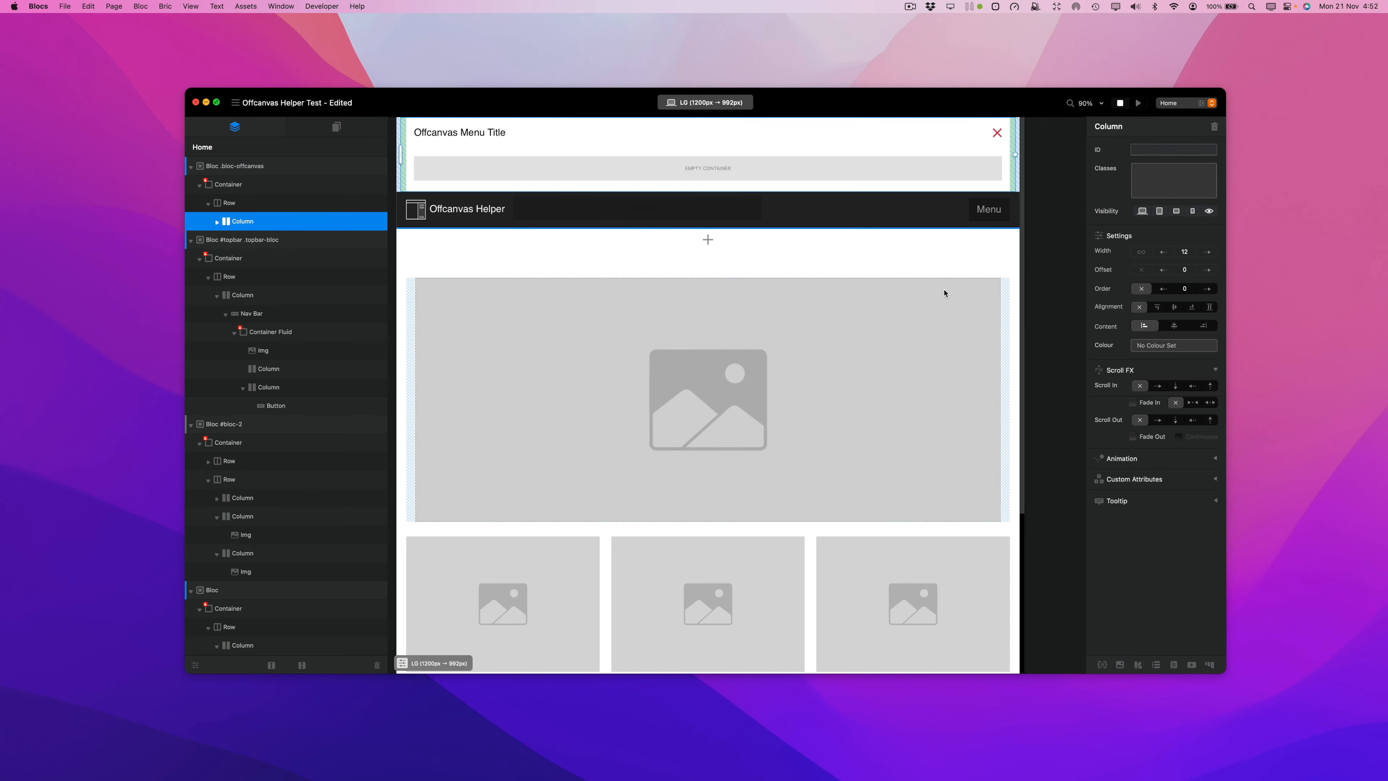
{"action": "left_click", "coordinate": [216, 102]}
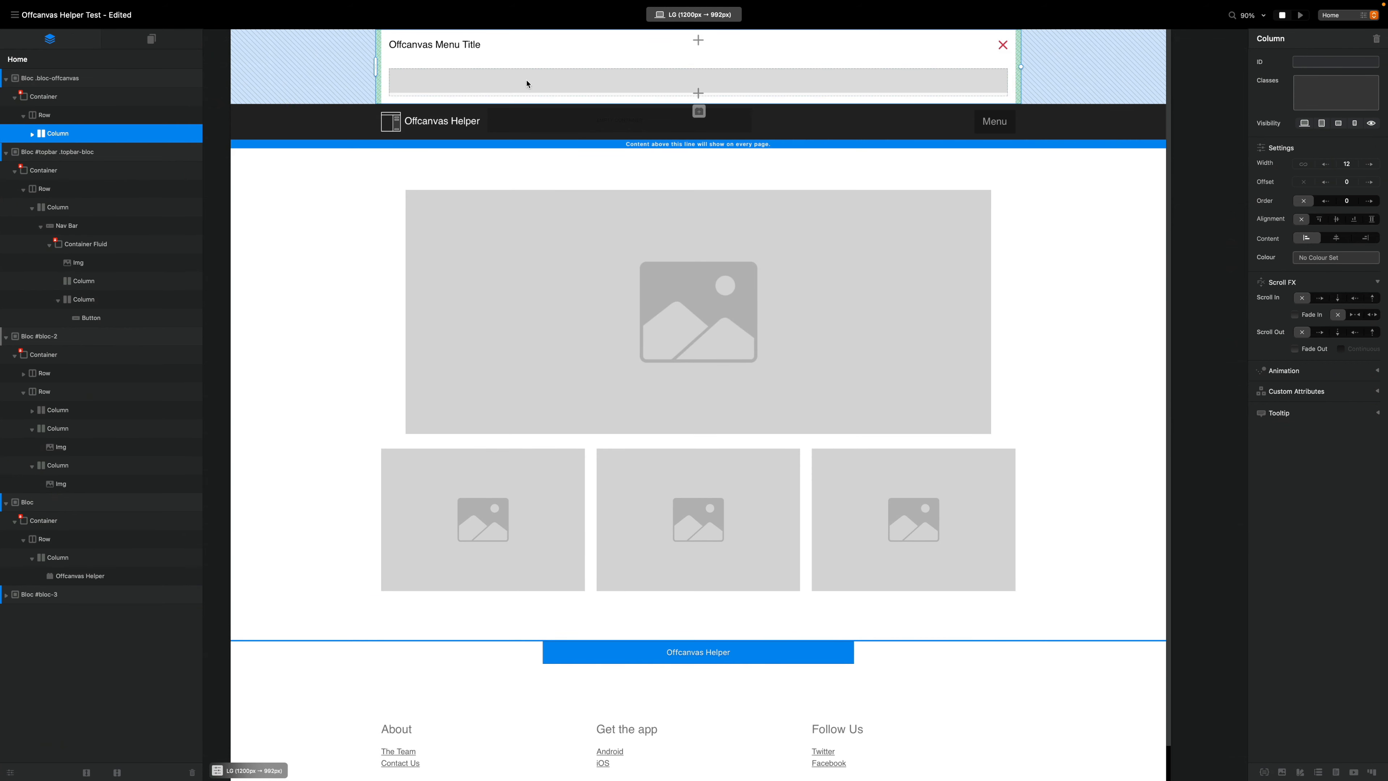
- Delete the offcanvas-title heading and the offcanvas-close icon from the offcanvas-header container
{"action": "left_click", "coordinate": [440, 47]}
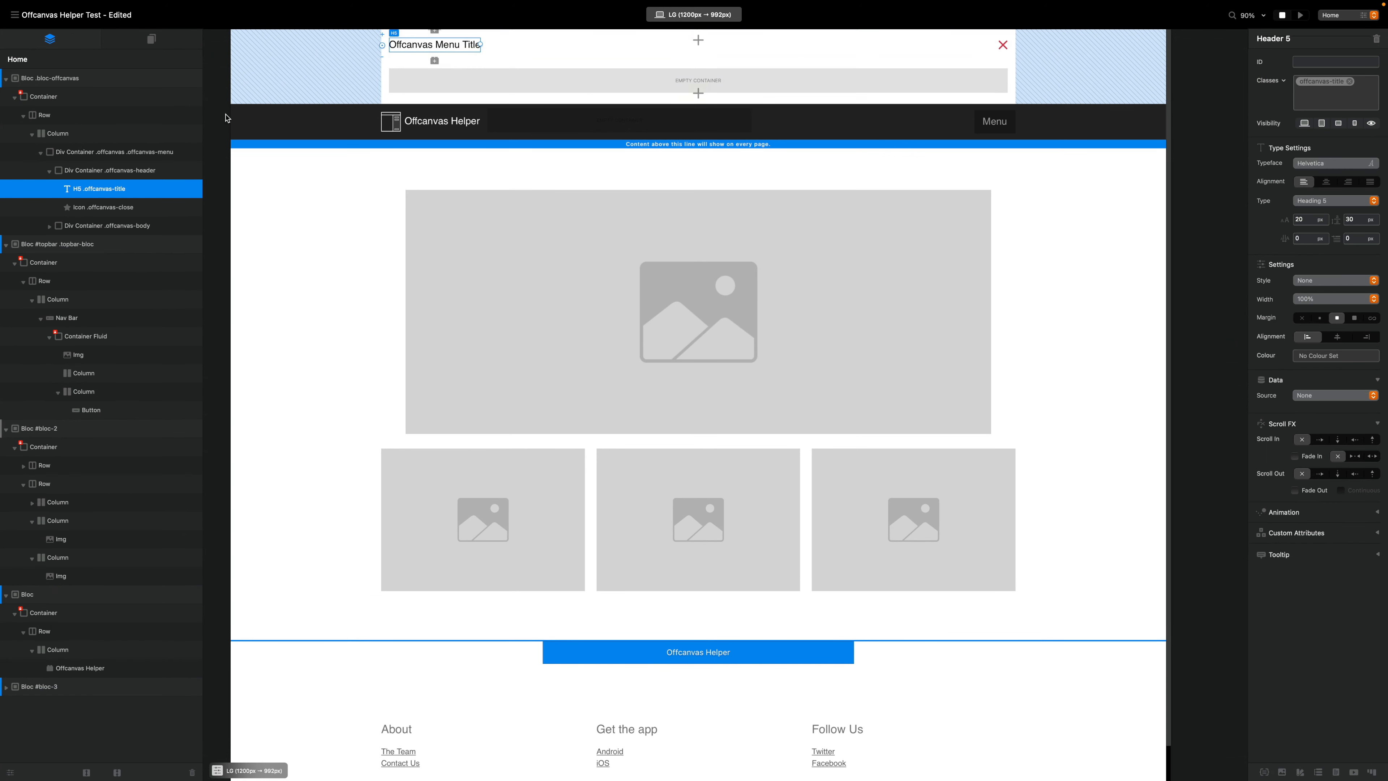
{"action": "left_click", "coordinate": [48, 171]}
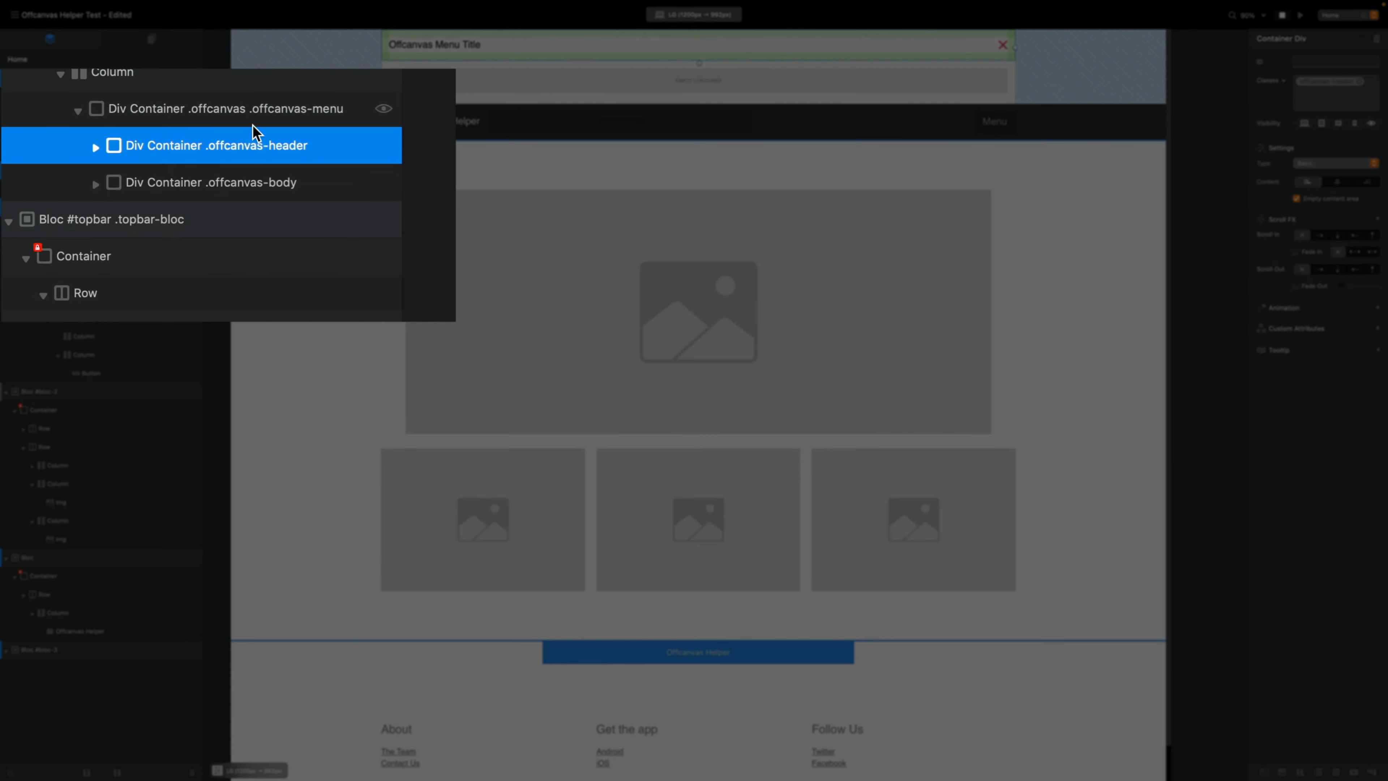
{"action": "left_click", "coordinate": [130, 155]}
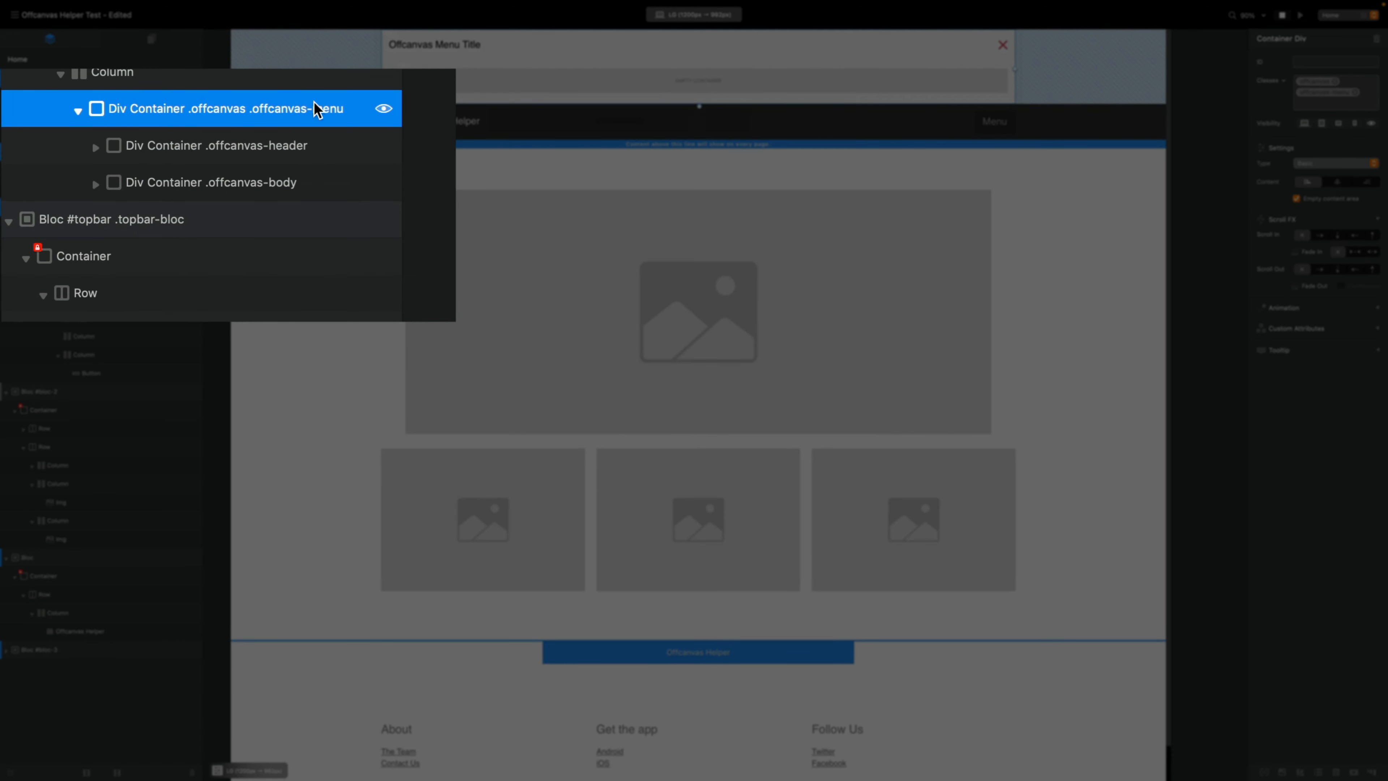
{"action": "left_click", "coordinate": [244, 150]}
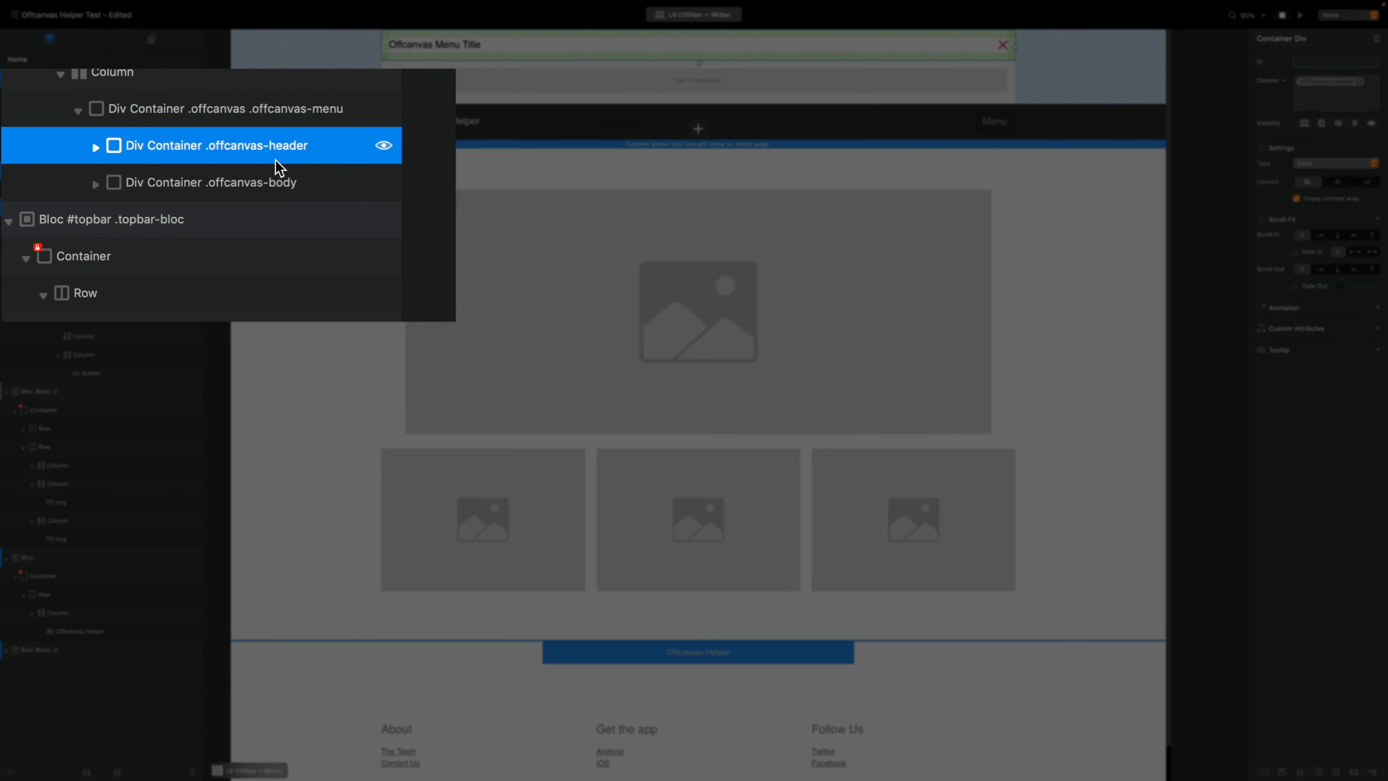
{"action": "left_click", "coordinate": [290, 188]}
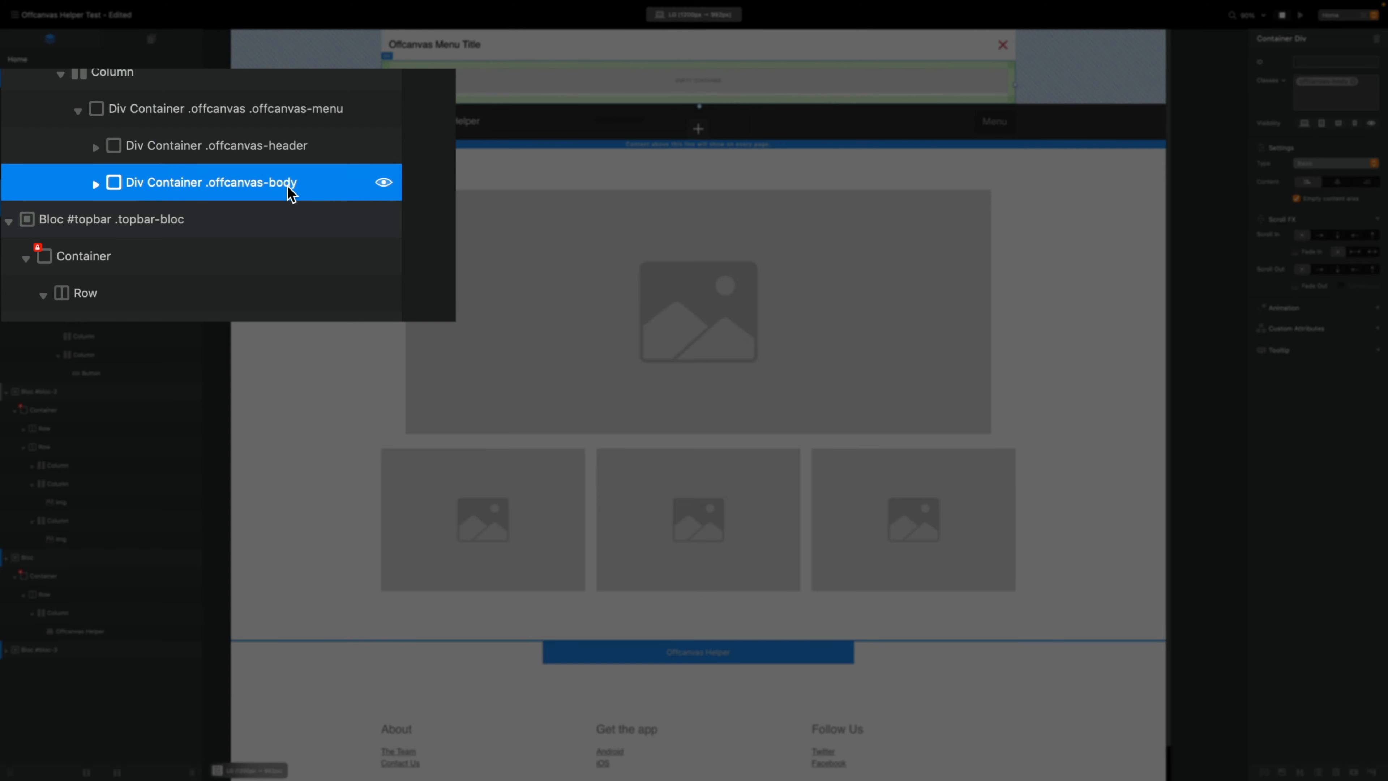
{"action": "left_click", "coordinate": [262, 148]}
{"action": "left_click", "coordinate": [96, 147]}
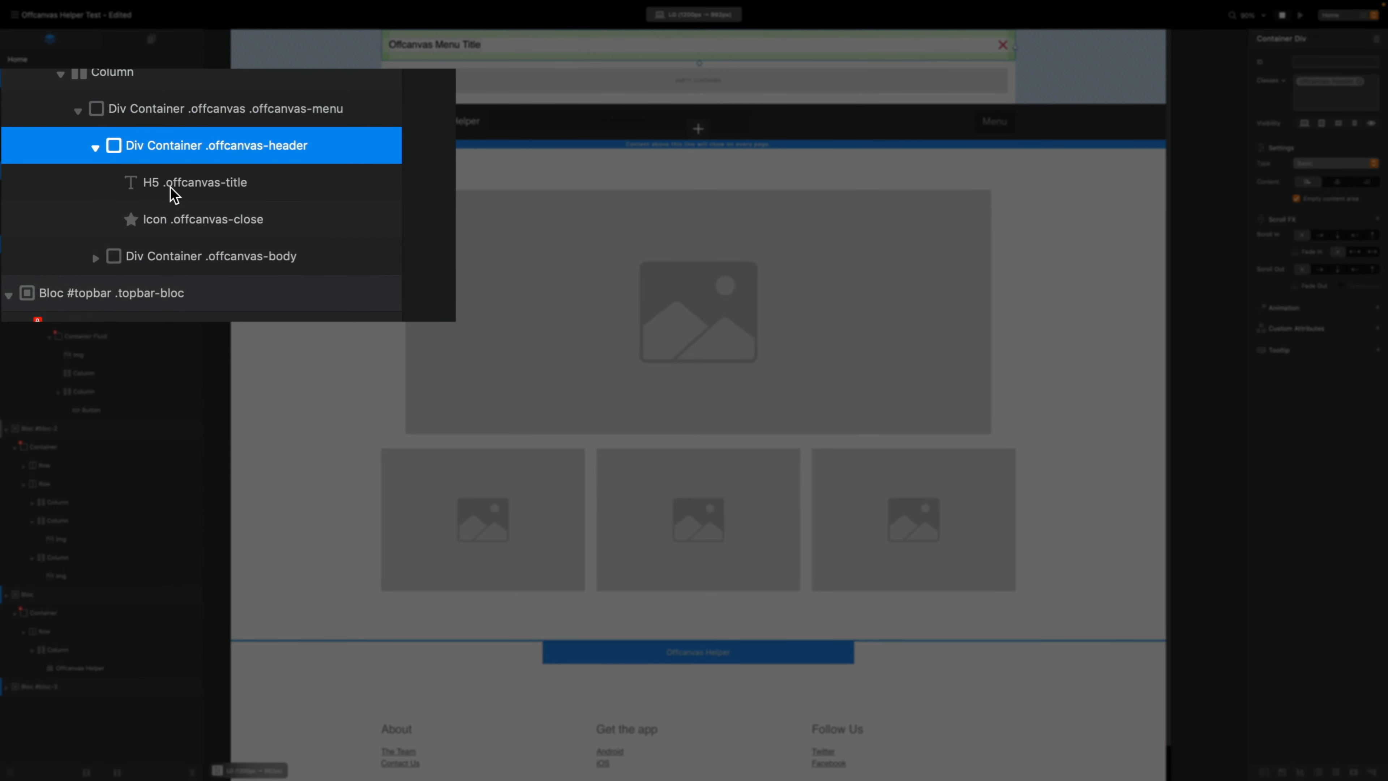
{"action": "left_click", "coordinate": [170, 186]}
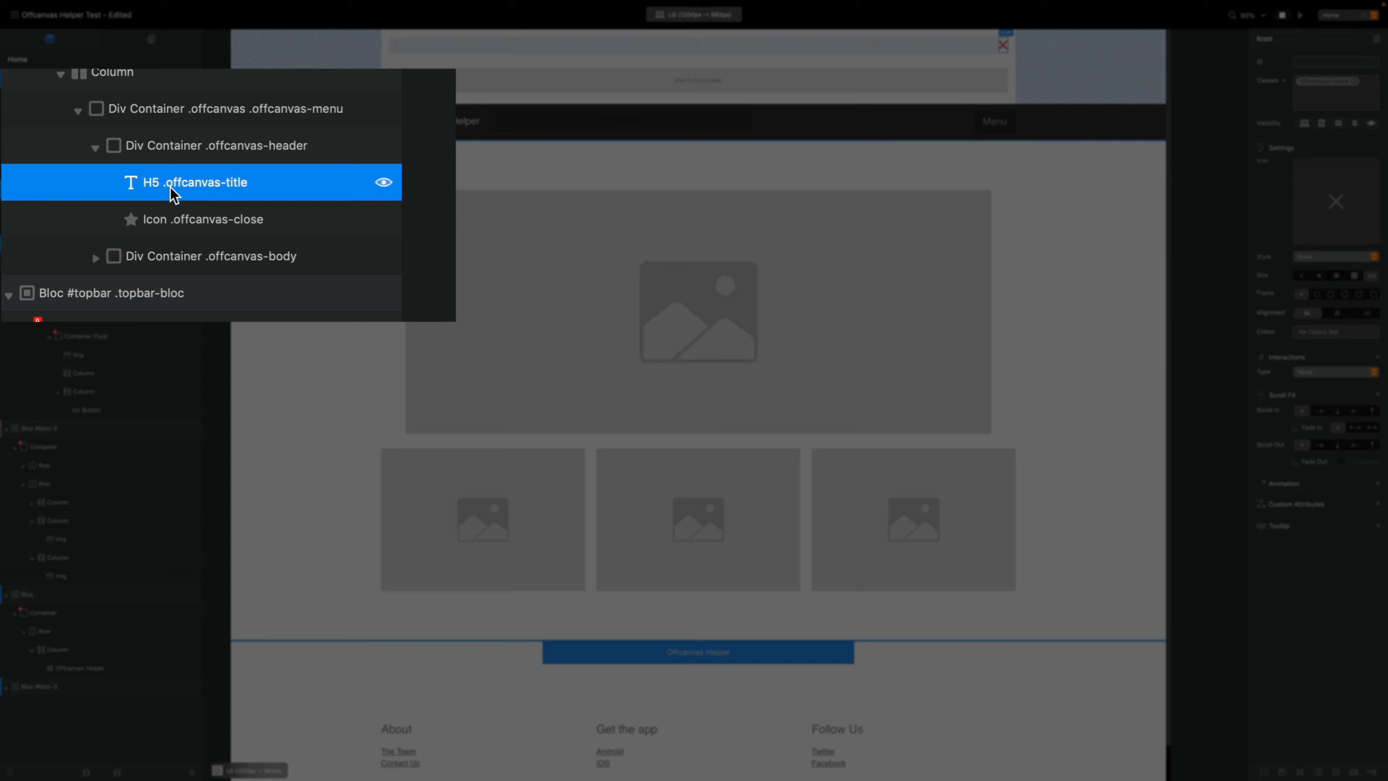
{"action": "key", "text": "Delete"}
{"action": "key", "text": "Delete"}
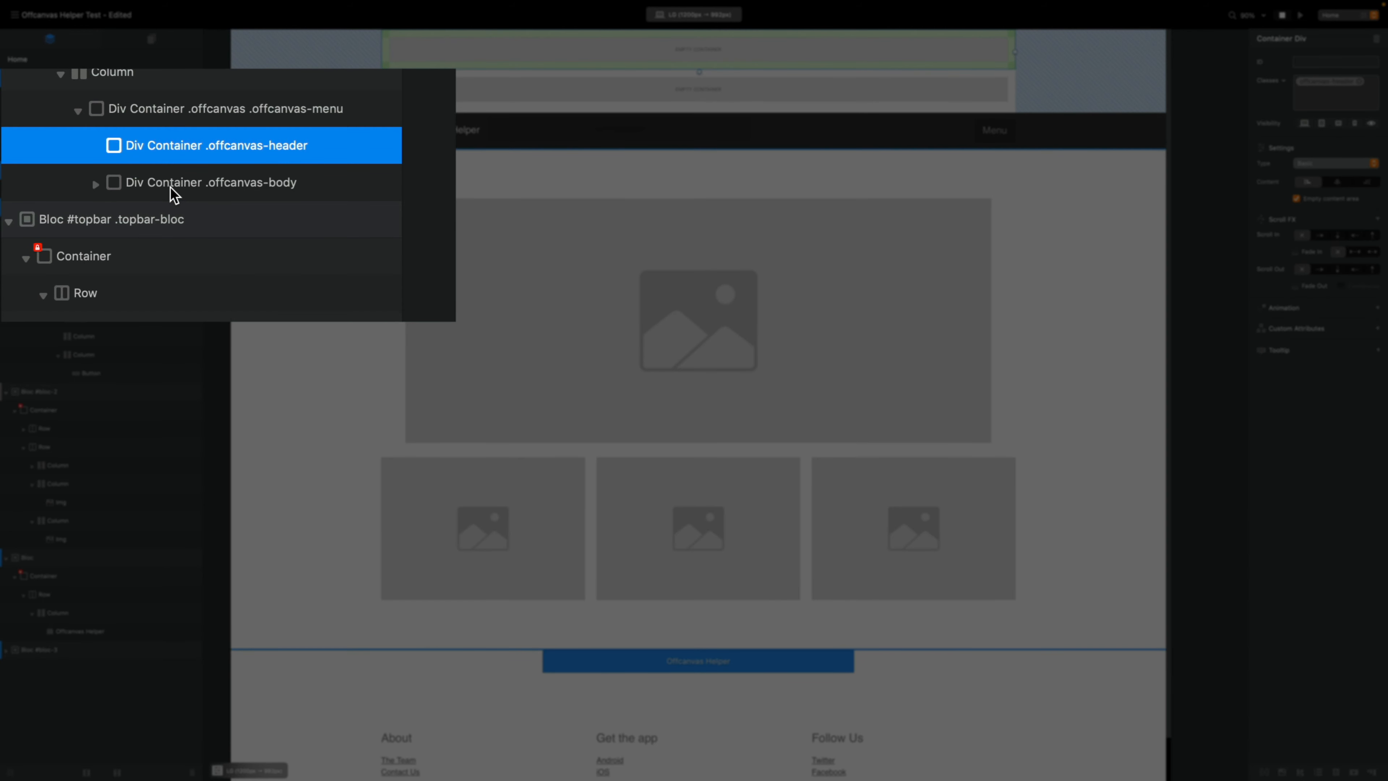
- Add a 2x Column Row bric from the favourites to the offcanvas-content container inside offcanvas-body
{"action": "left_click", "coordinate": [96, 185]}
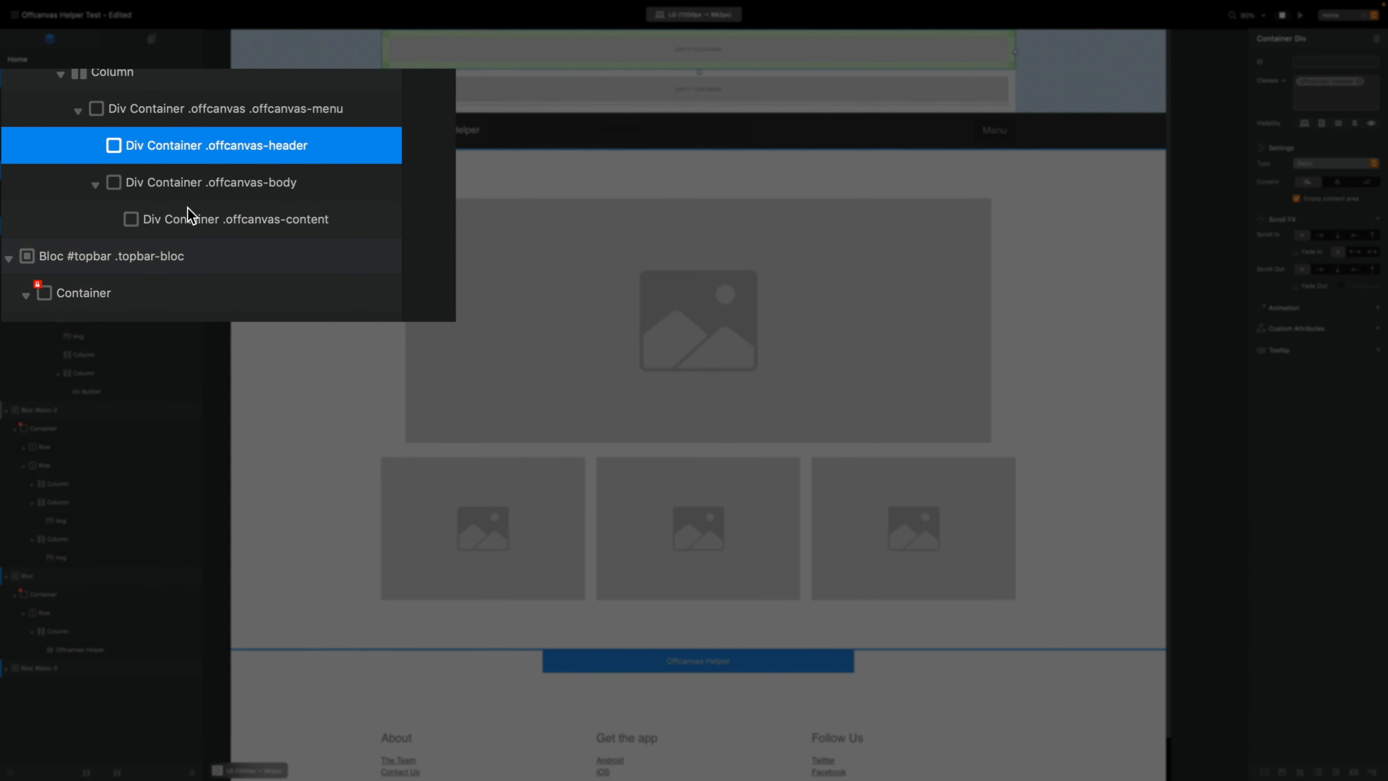
{"action": "left_click", "coordinate": [203, 227]}
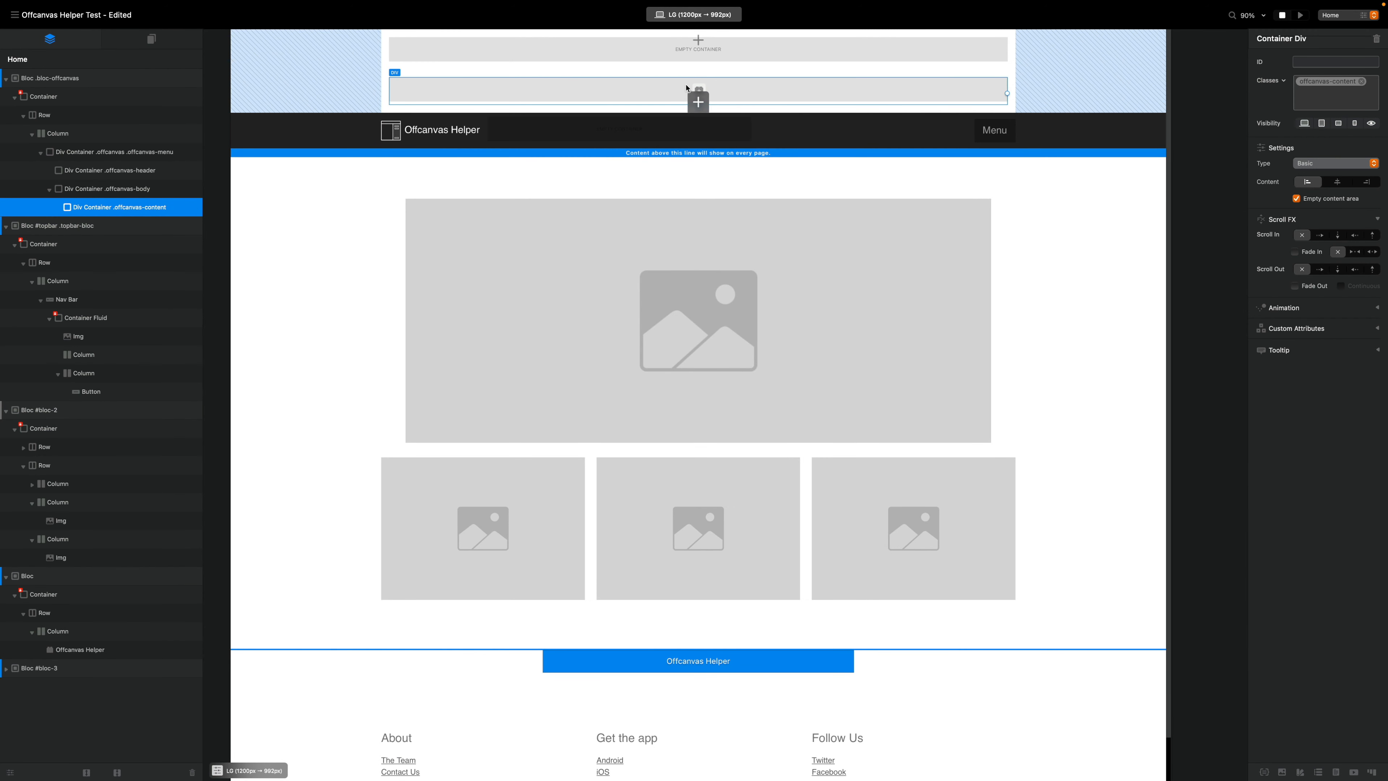
{"action": "left_click", "coordinate": [698, 89]}
{"action": "left_click", "coordinate": [698, 90]}
{"action": "left_click", "coordinate": [699, 89]}
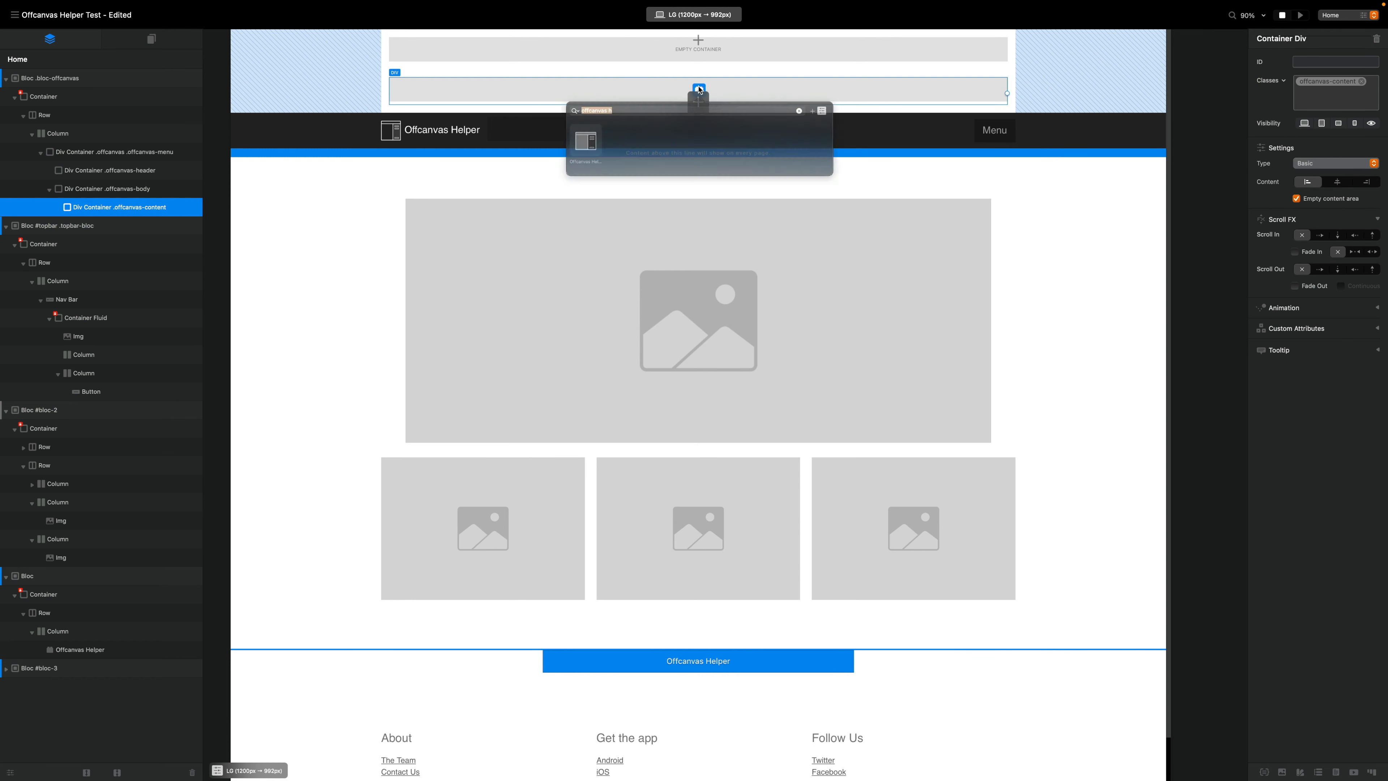
{"action": "key", "text": "BackSpace"}
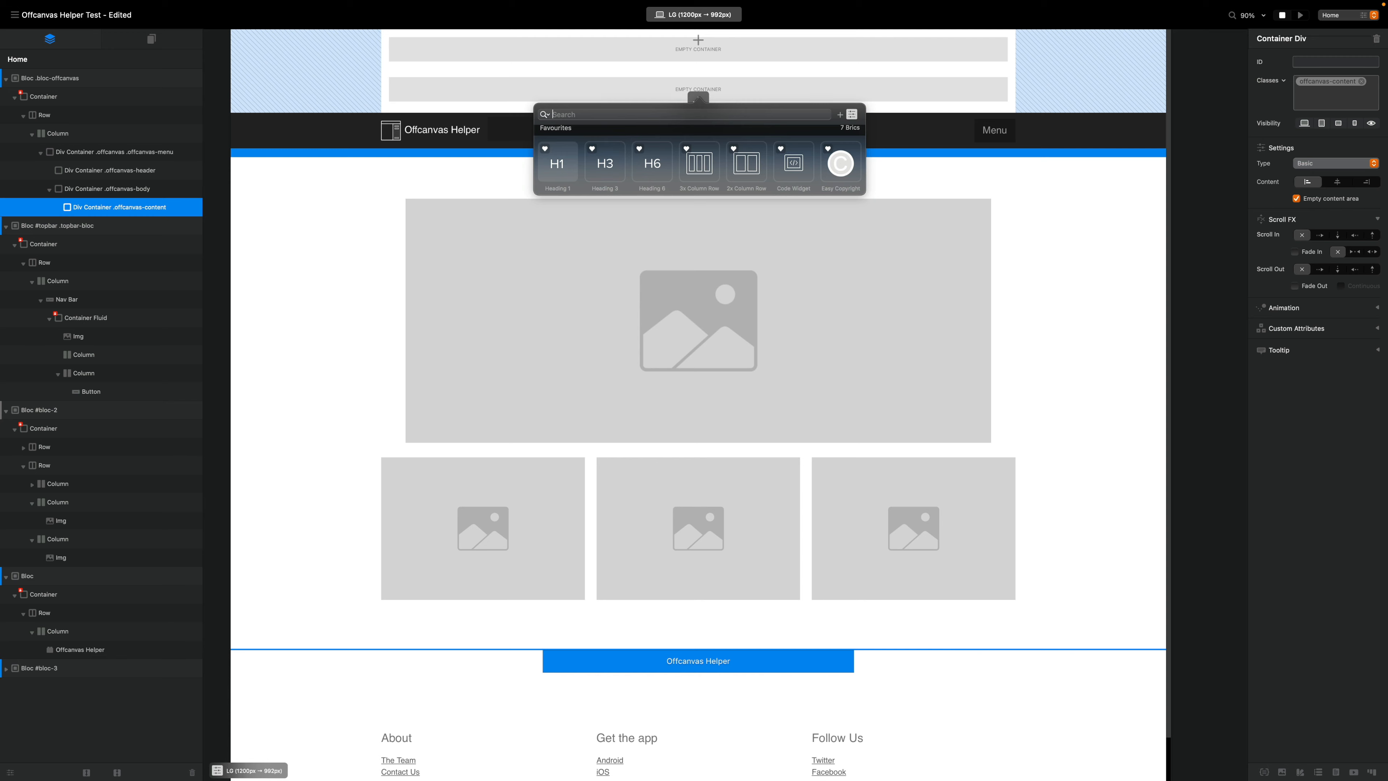
{"action": "left_click", "coordinate": [755, 167]}
- Switch to Safari, open the Affinity site's menu to examine its column layout, and return to Blocs
{"action": "key", "text": "ctrl+Right"}
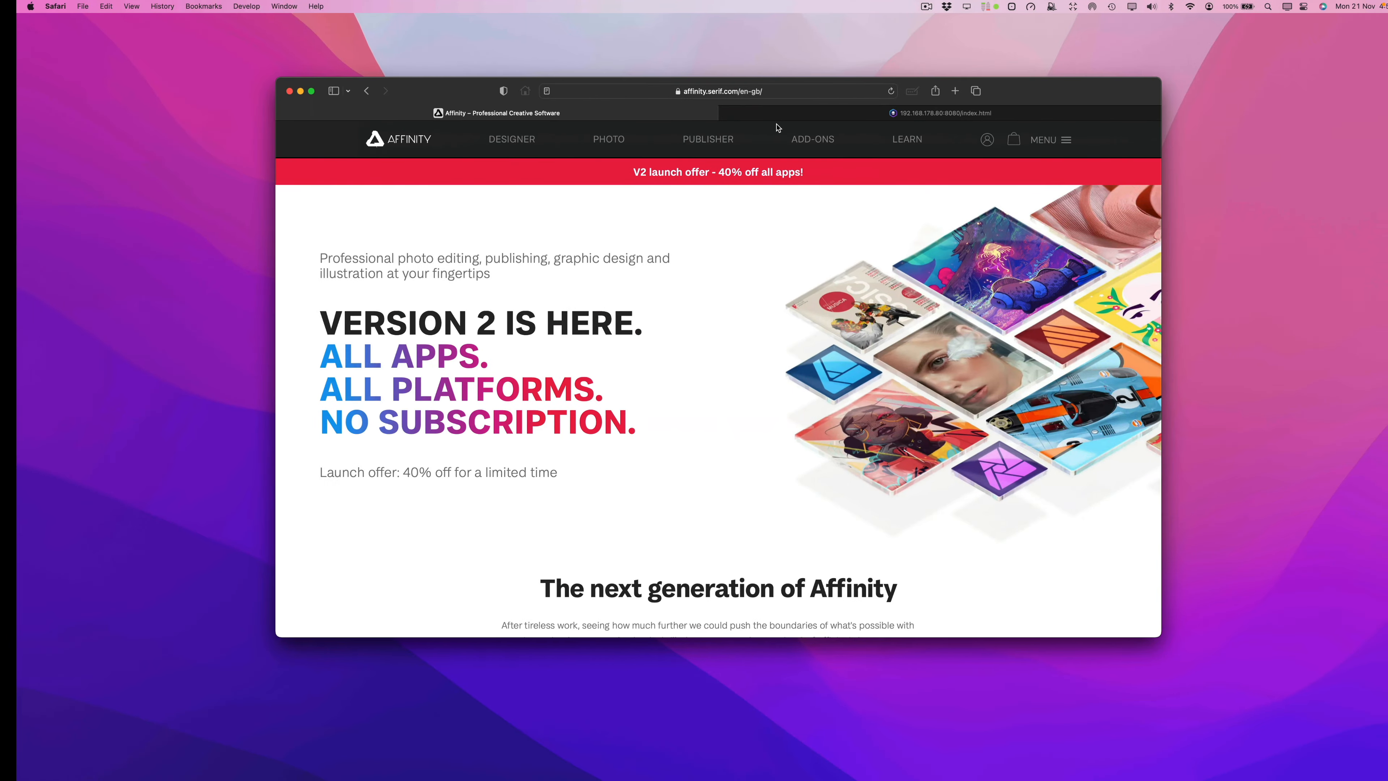
{"action": "left_click", "coordinate": [1027, 142]}
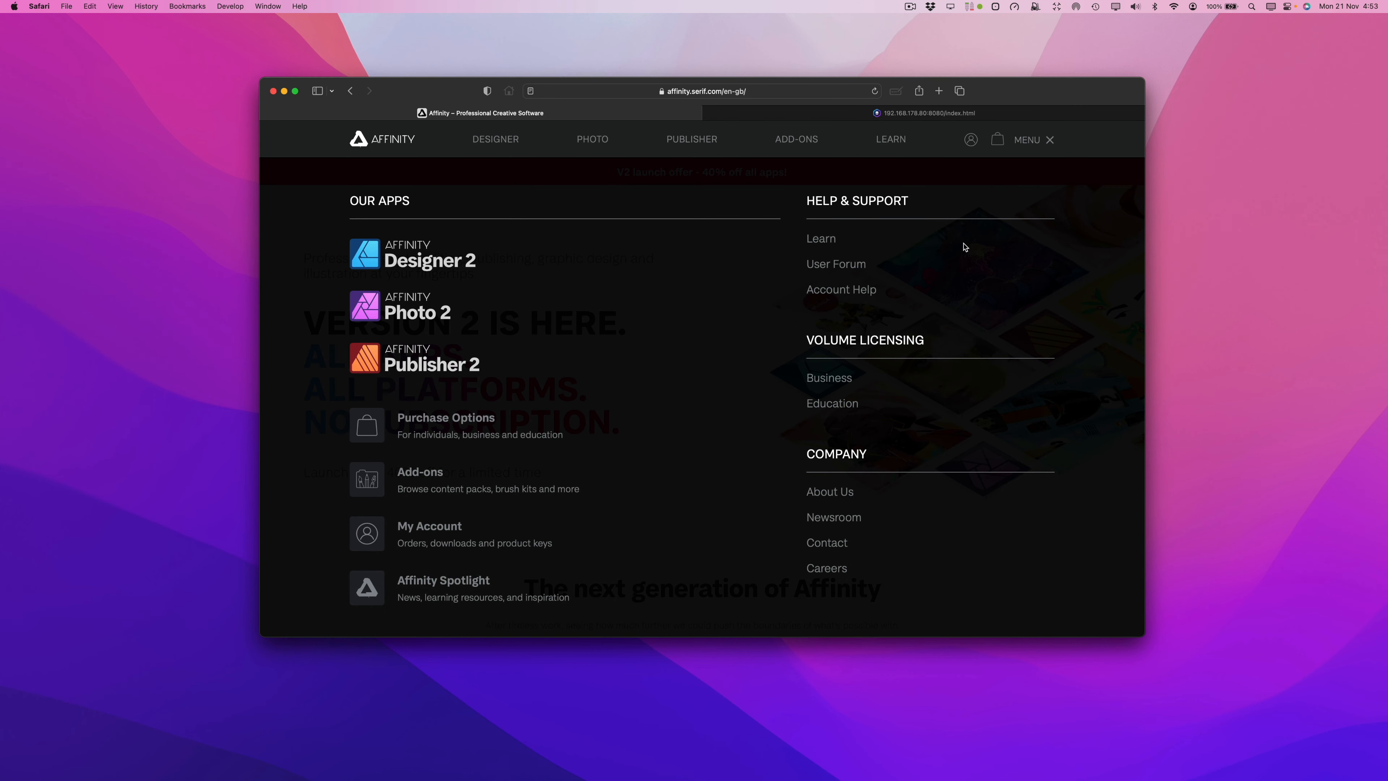
{"action": "key", "text": "ctrl+Left"}
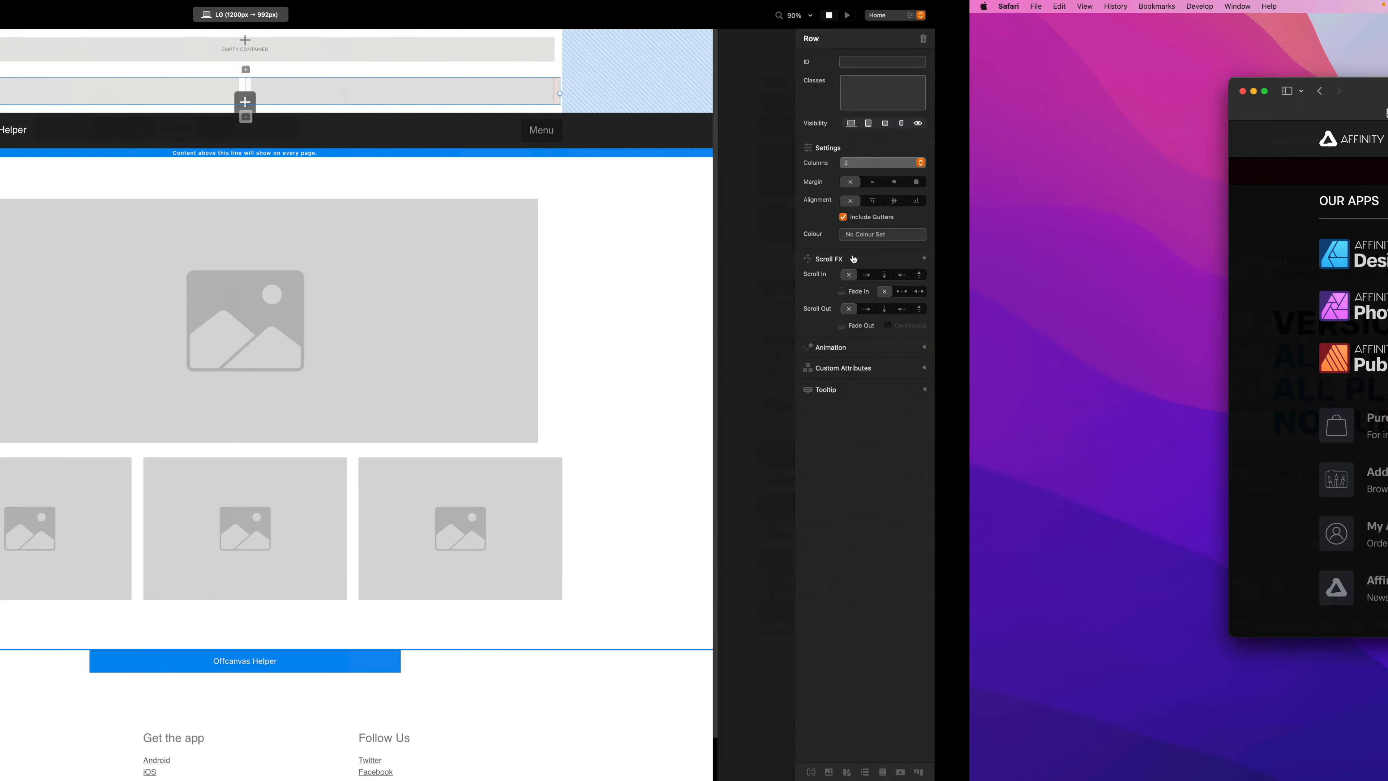
- Set the widths of the new row's columns to 7 for the first and 5 for the second
{"action": "left_click", "coordinate": [67, 226]}
{"action": "left_click", "coordinate": [99, 247]}
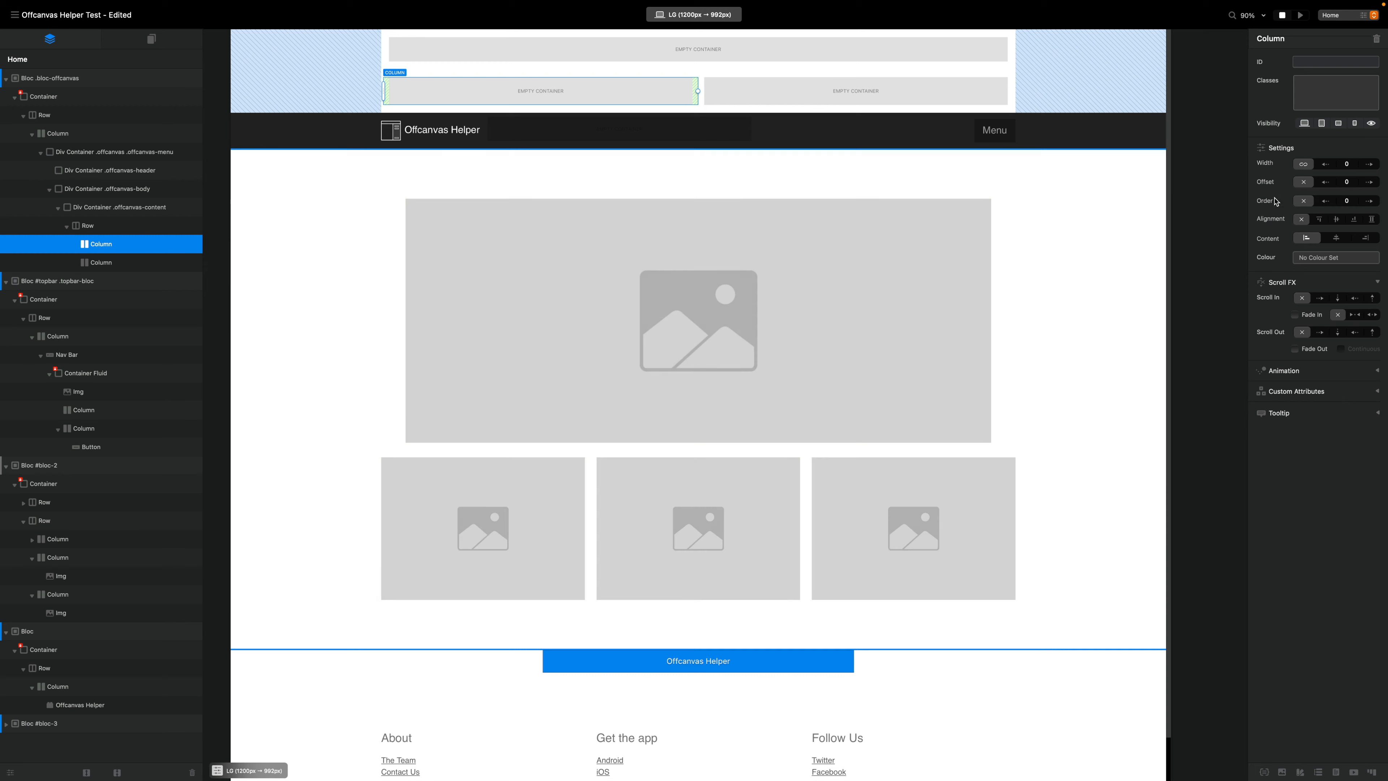
{"action": "left_click", "coordinate": [1370, 164]}
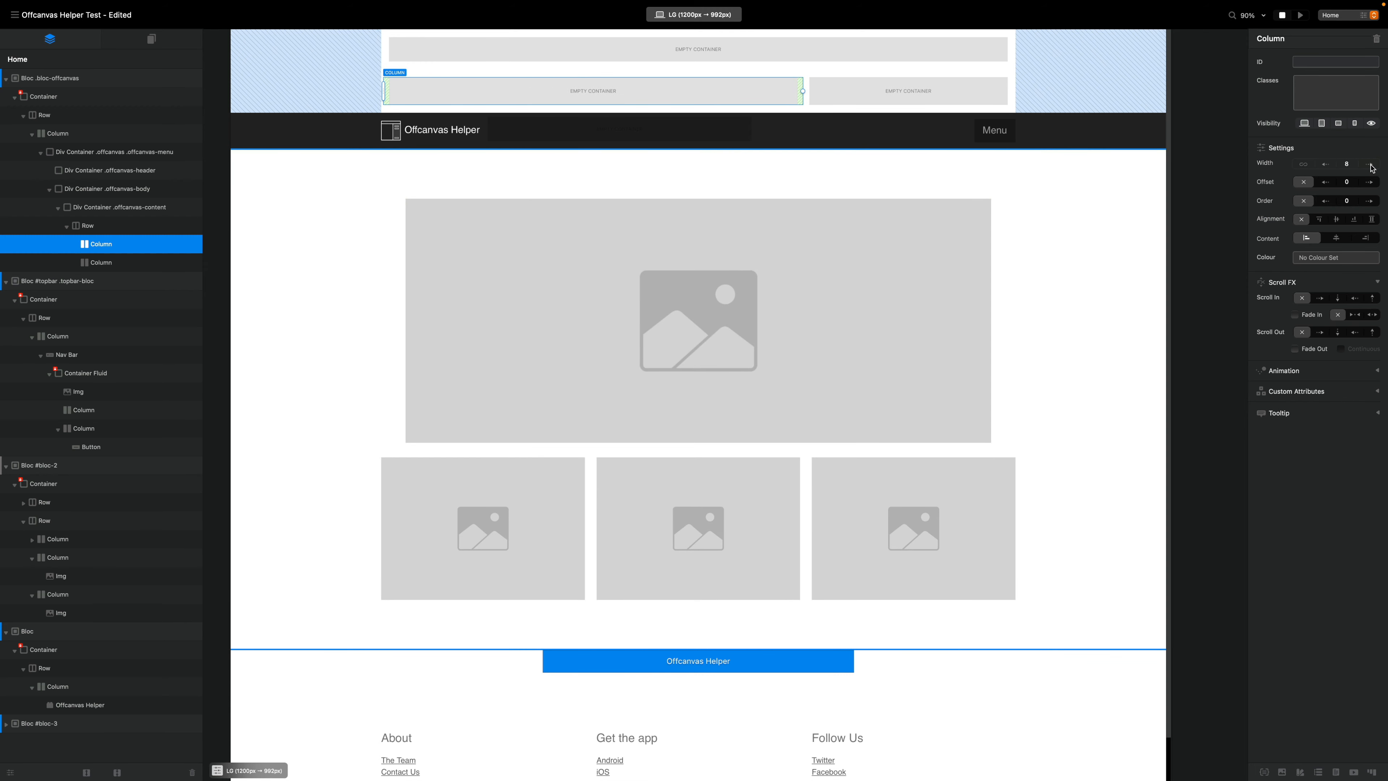
{"action": "left_click", "coordinate": [1323, 164]}
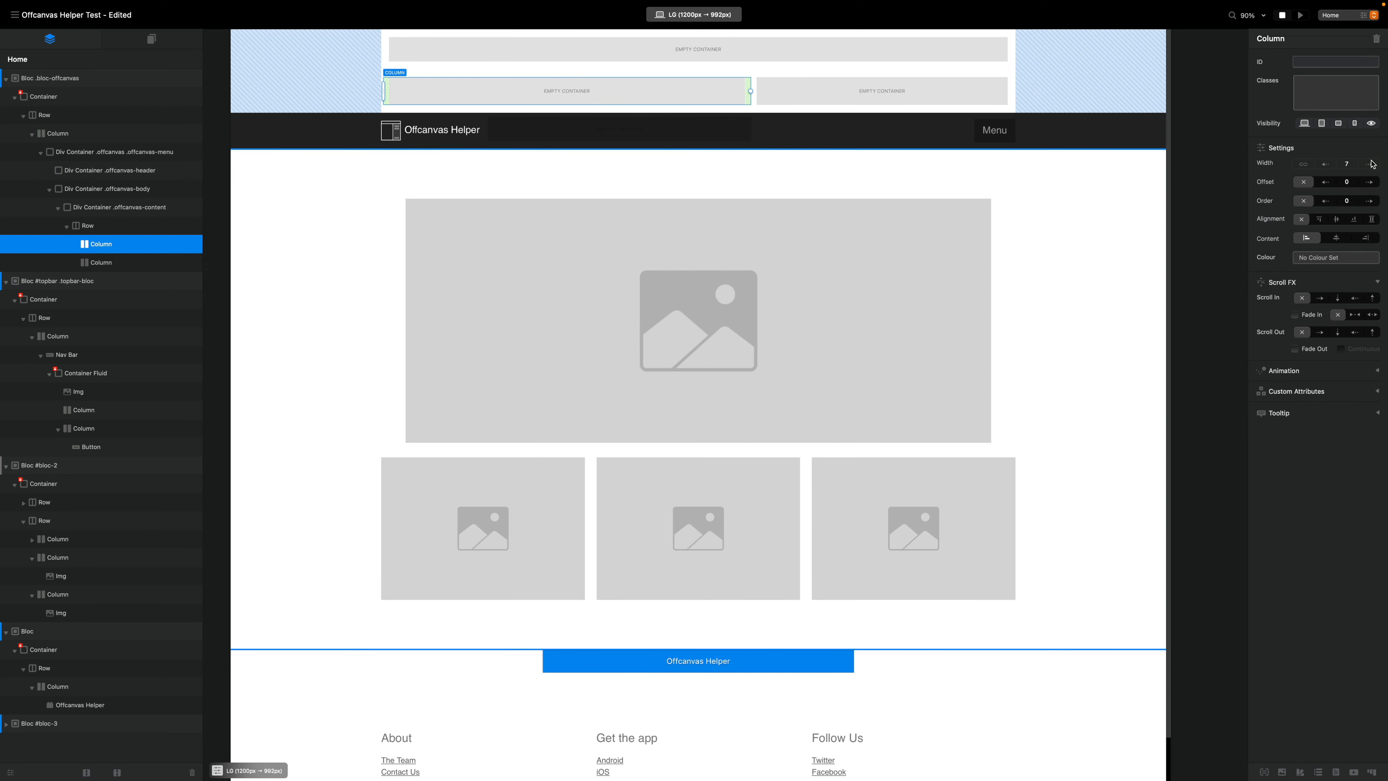
{"action": "left_click", "coordinate": [105, 264]}
{"action": "left_click", "coordinate": [1370, 164]}
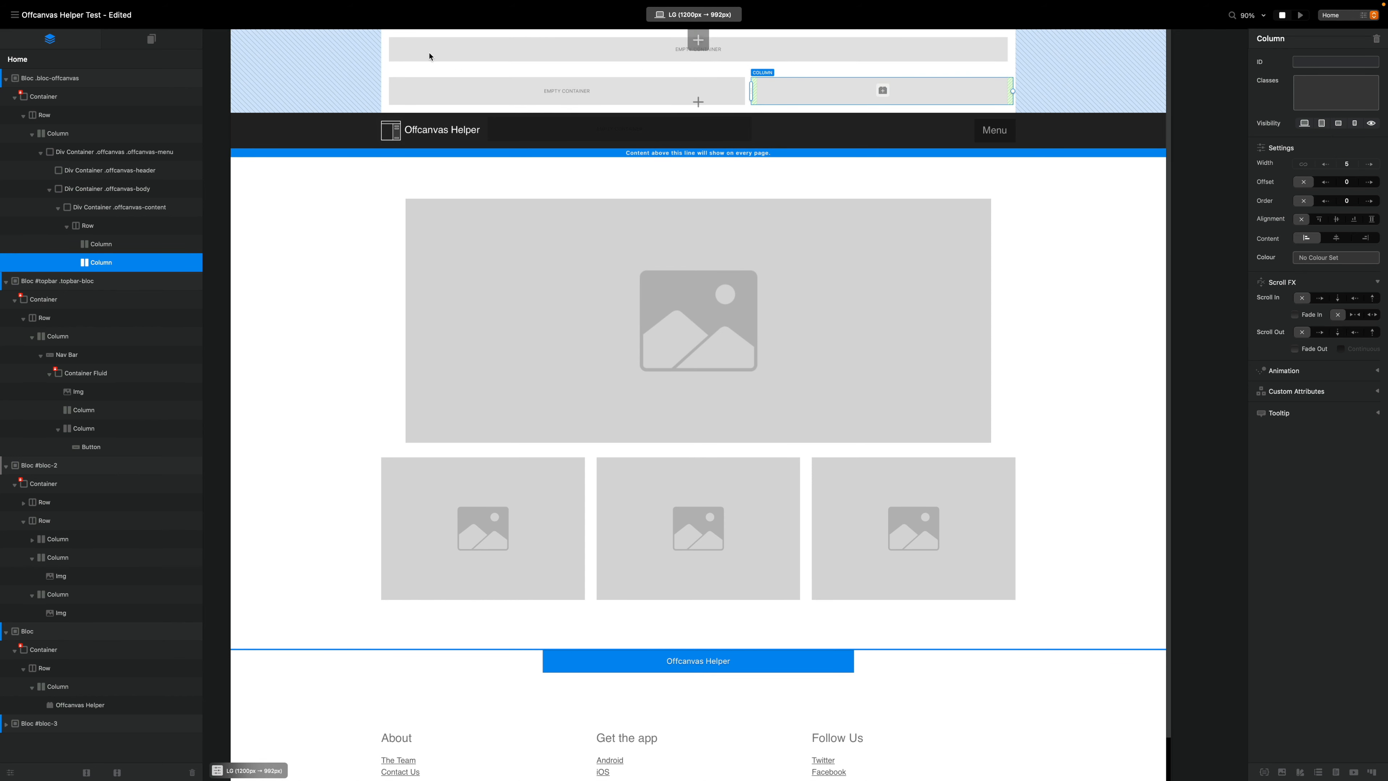
- Give the offcanvas-menu class a black background colour at 80% opacity and compare it with the Affinity site's menu in Safari
{"action": "left_click", "coordinate": [127, 157]}
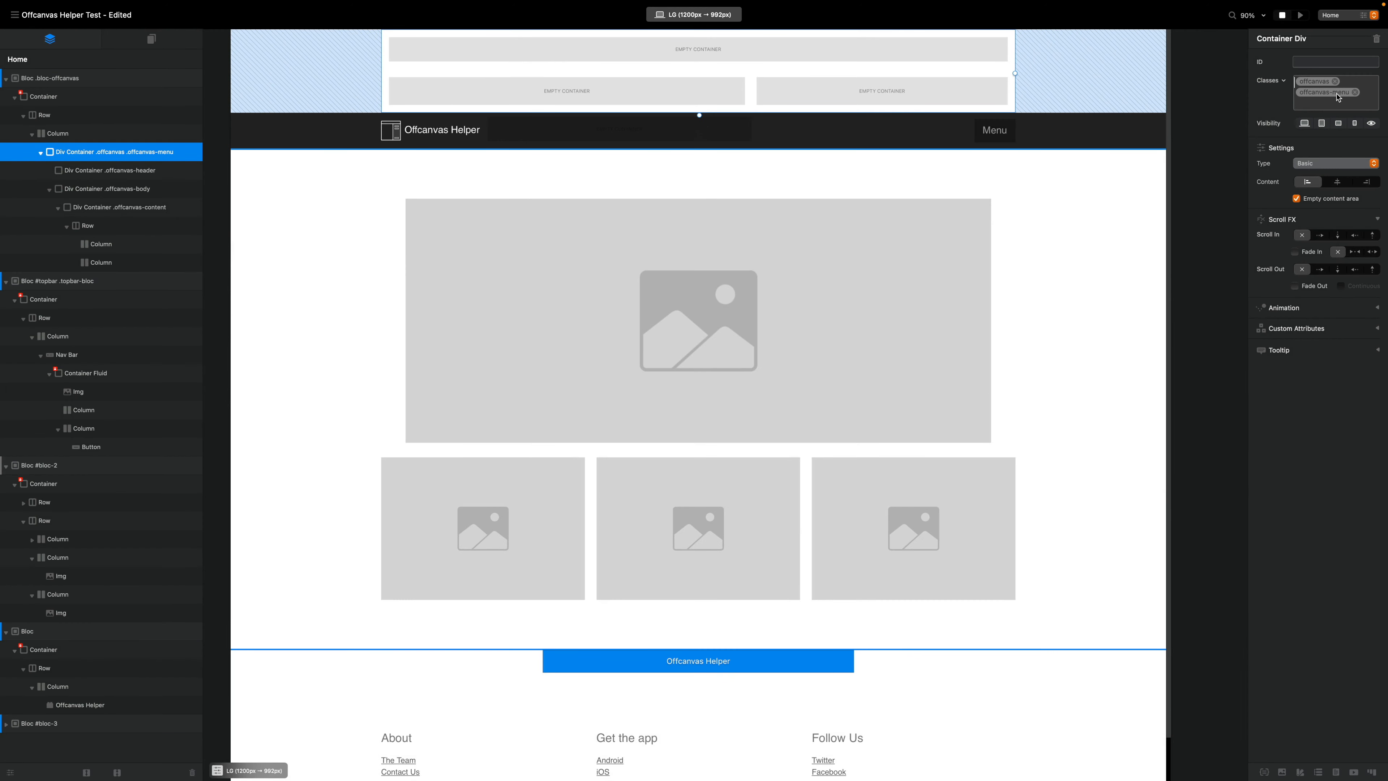
{"action": "left_click", "coordinate": [1337, 98]}
{"action": "left_click", "coordinate": [987, 369]}
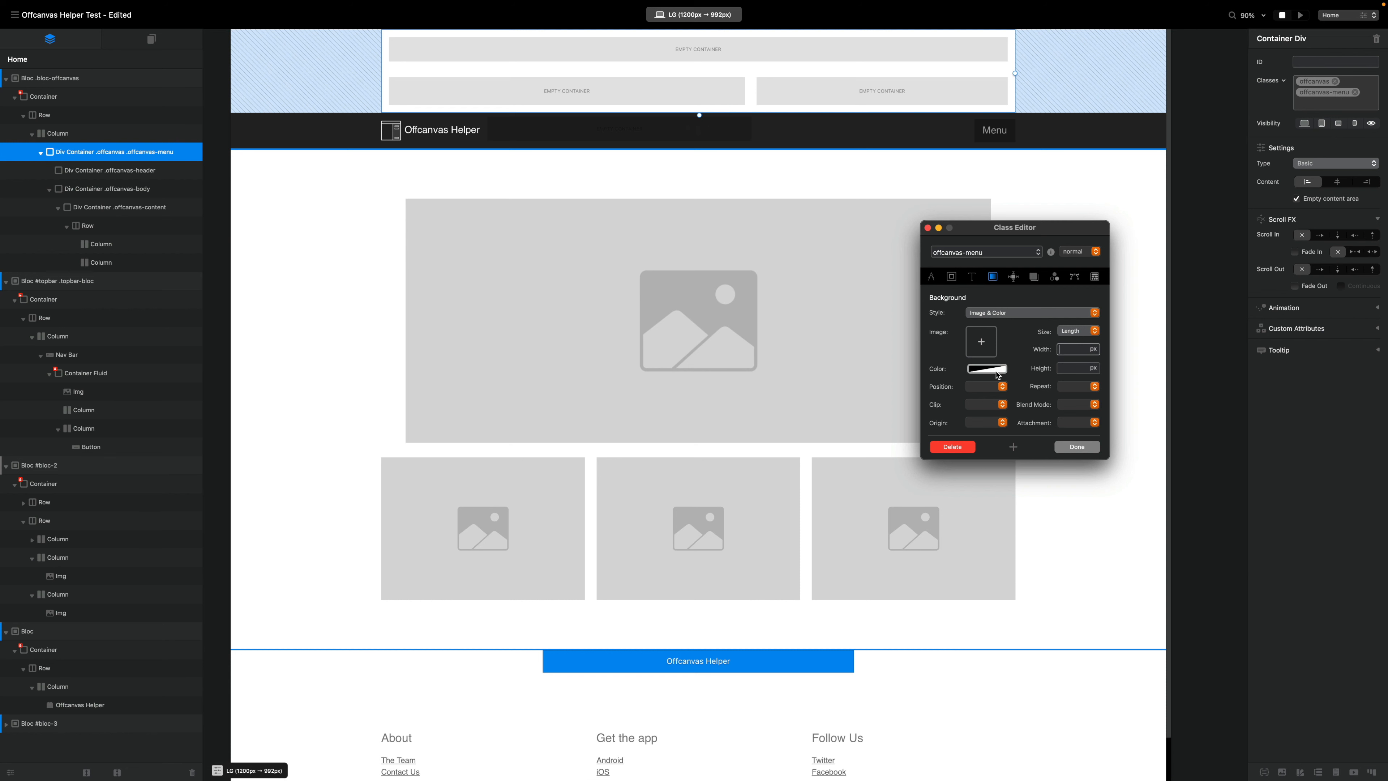
{"action": "left_click_drag", "start_coordinate": [1024, 430], "coordinate": [1095, 432]}
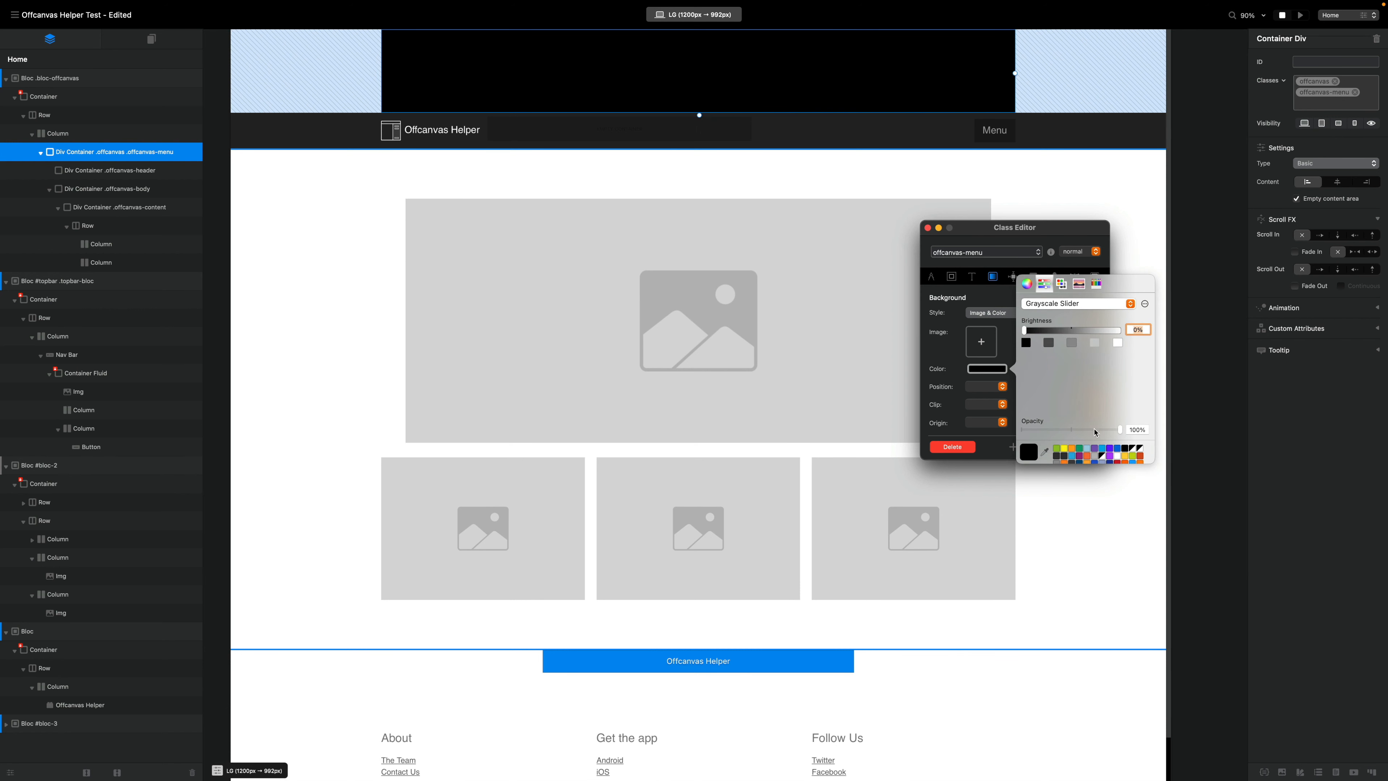
{"action": "left_click", "coordinate": [1101, 432]}
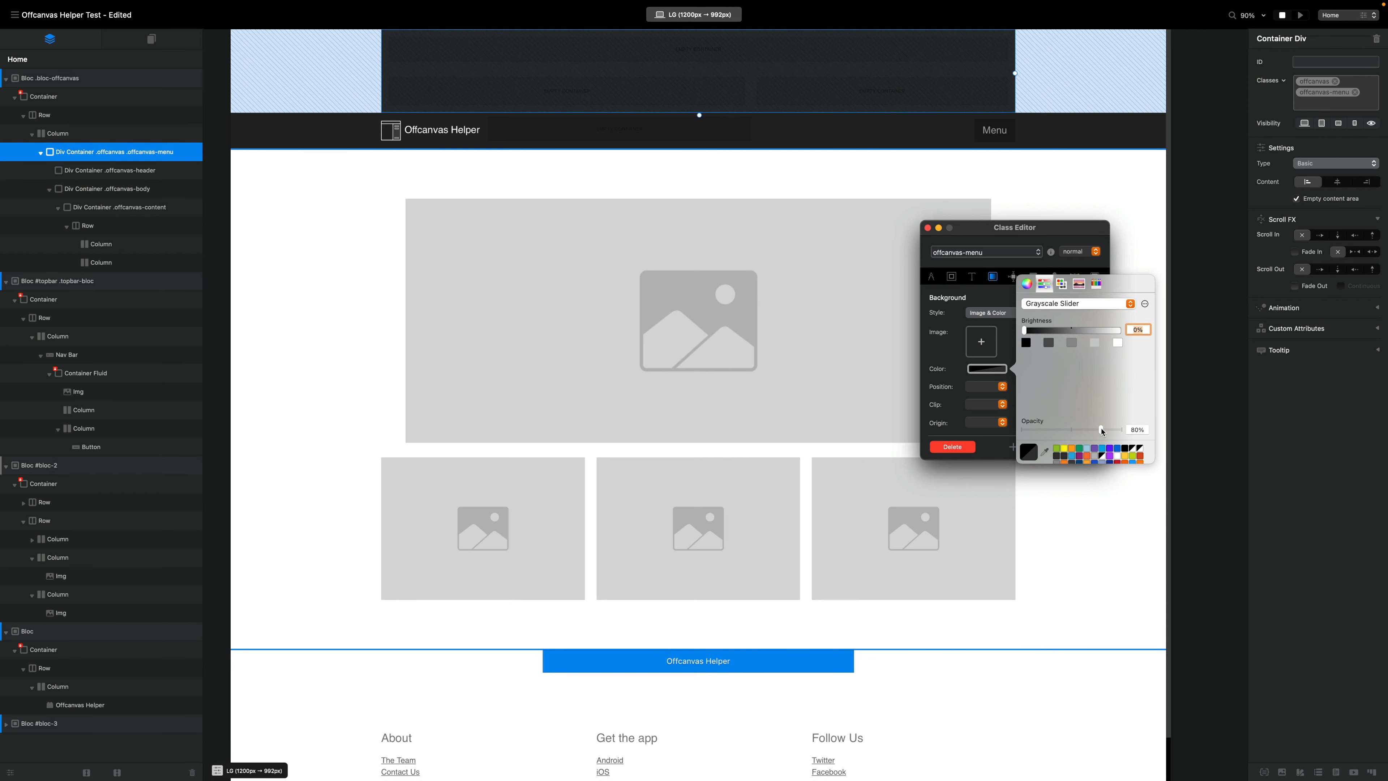
{"action": "left_click", "coordinate": [1048, 235]}
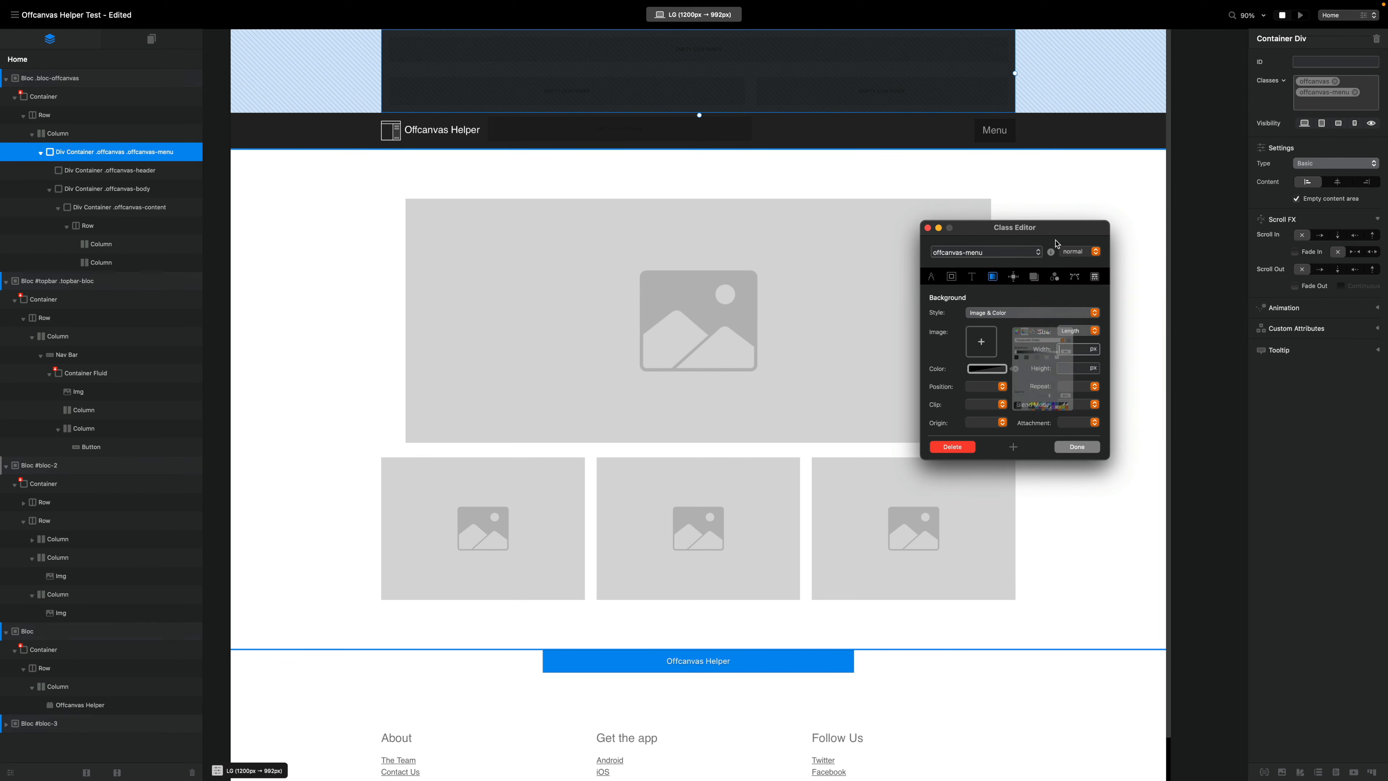
{"action": "key", "text": "ctrl+Right"}
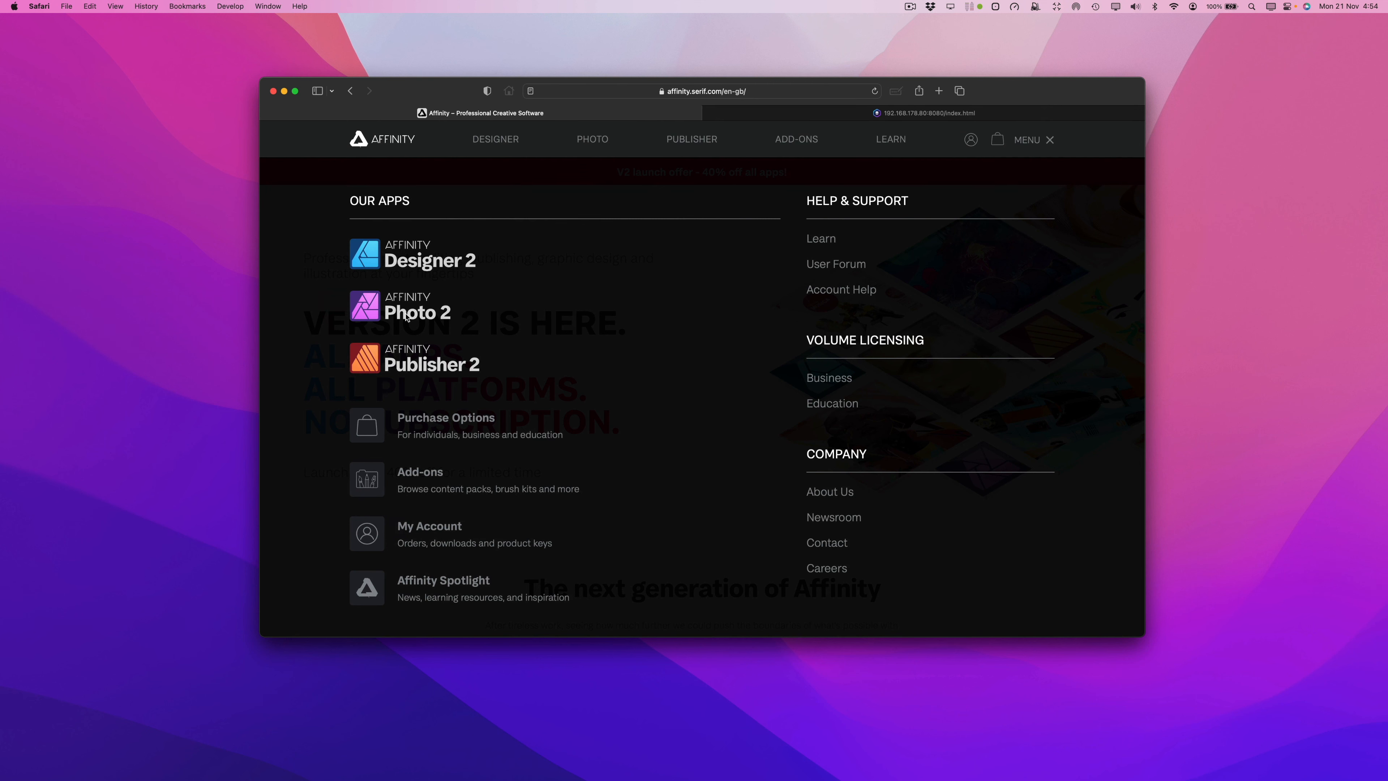
{"action": "left_click", "coordinate": [1027, 143]}
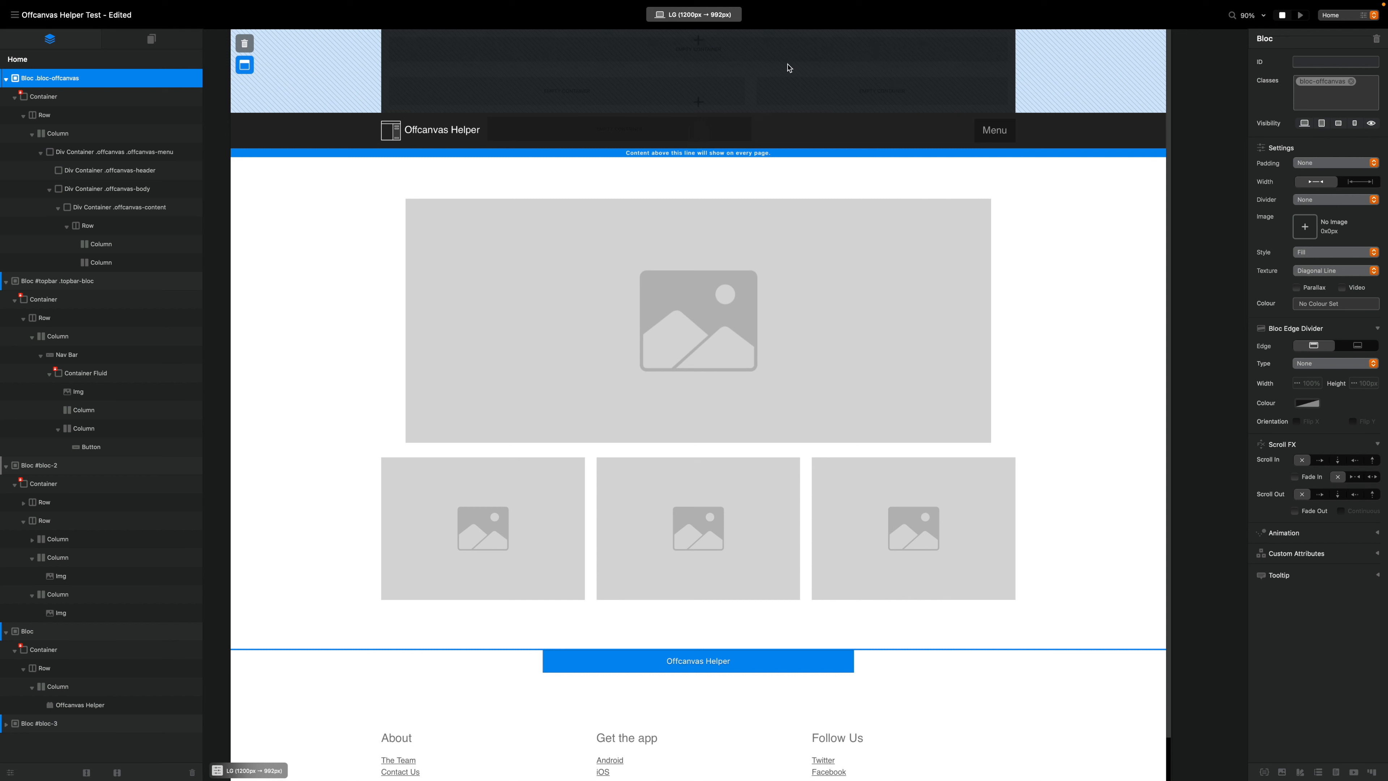
- Assign the class offcanvas-toggle to the Menu button in the top bar
{"action": "left_click", "coordinate": [996, 131]}
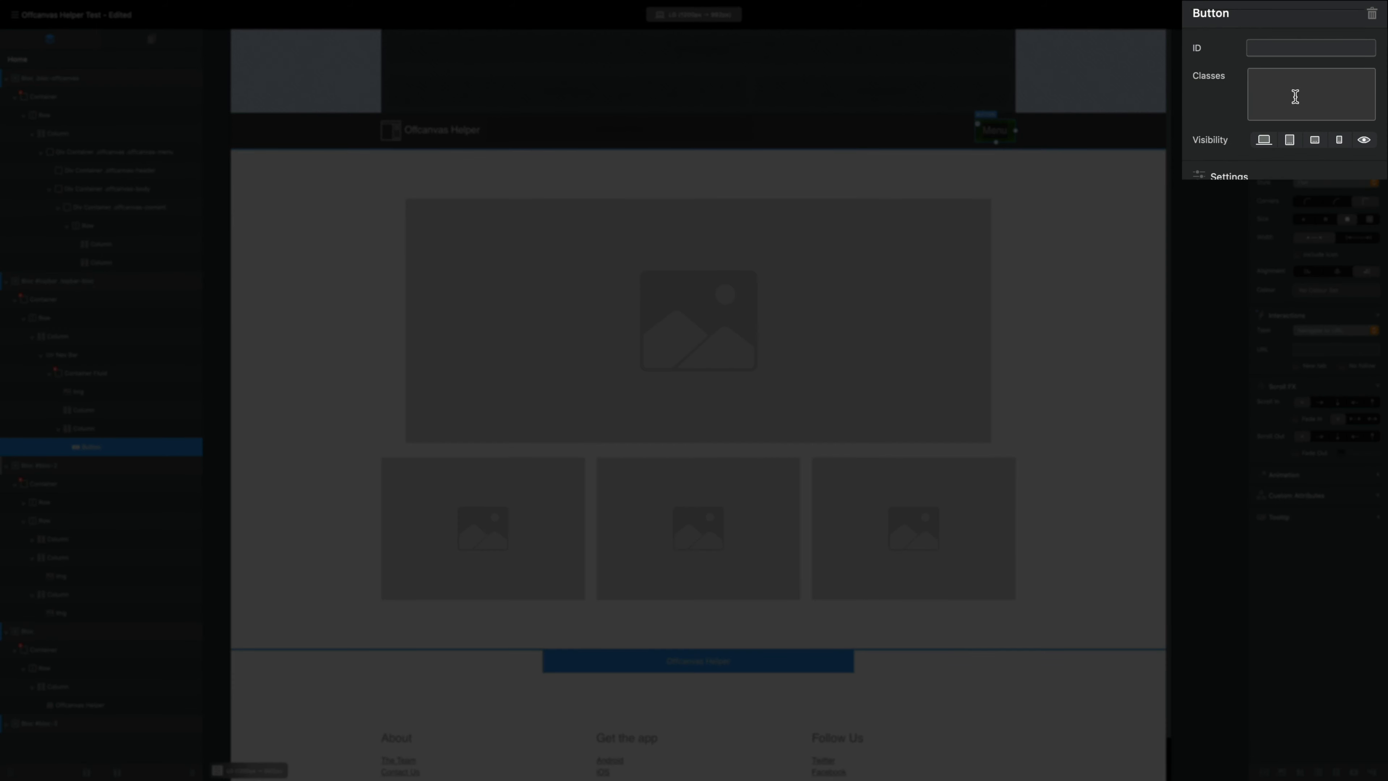
{"action": "left_click", "coordinate": [1295, 96]}
{"action": "type", "text": "offcanvas-toggle"}
{"action": "key", "text": "Return"}
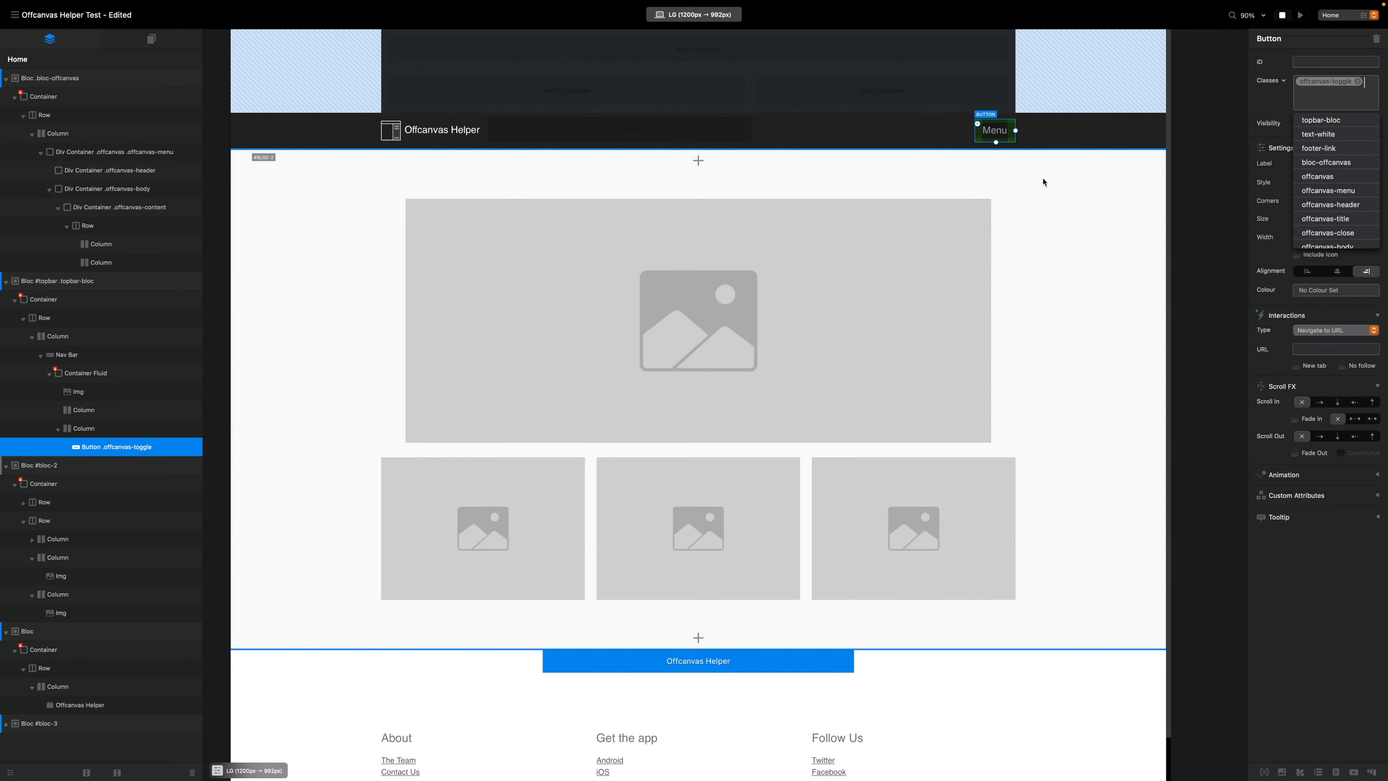
- Set the Offcanvas Helper bric's position to Top
{"action": "left_click", "coordinate": [1043, 182]}
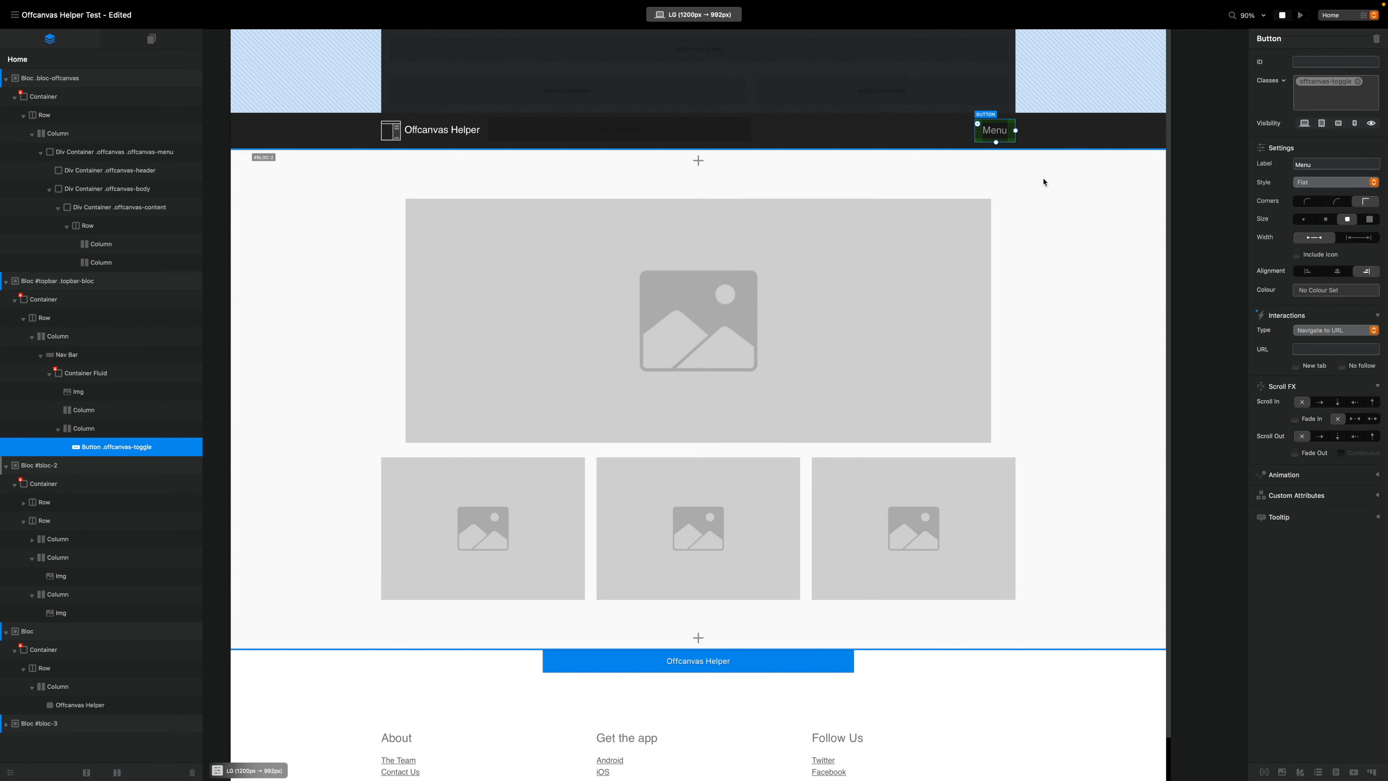
{"action": "left_click", "coordinate": [1044, 182]}
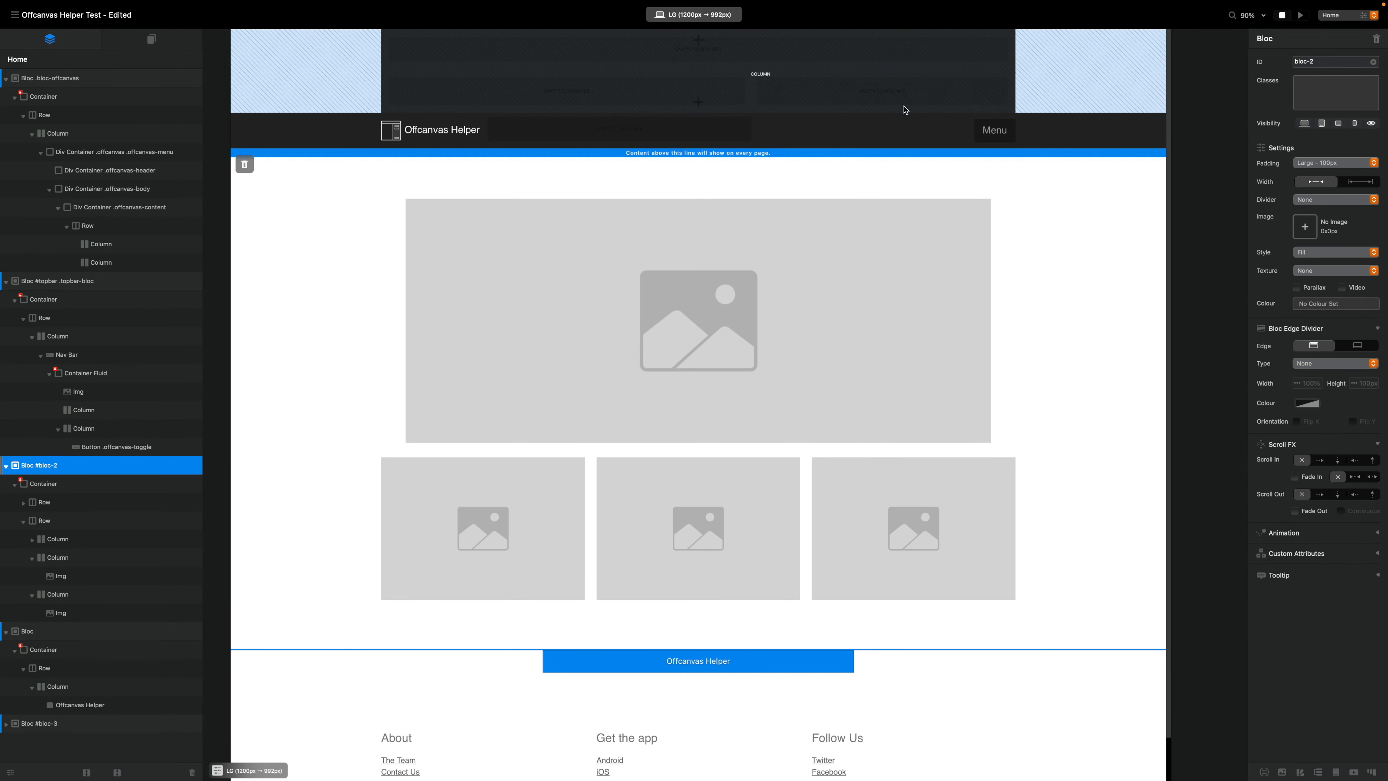
{"action": "scroll", "coordinate": [983, 277], "scroll_direction": "down", "scroll_amount": 2}
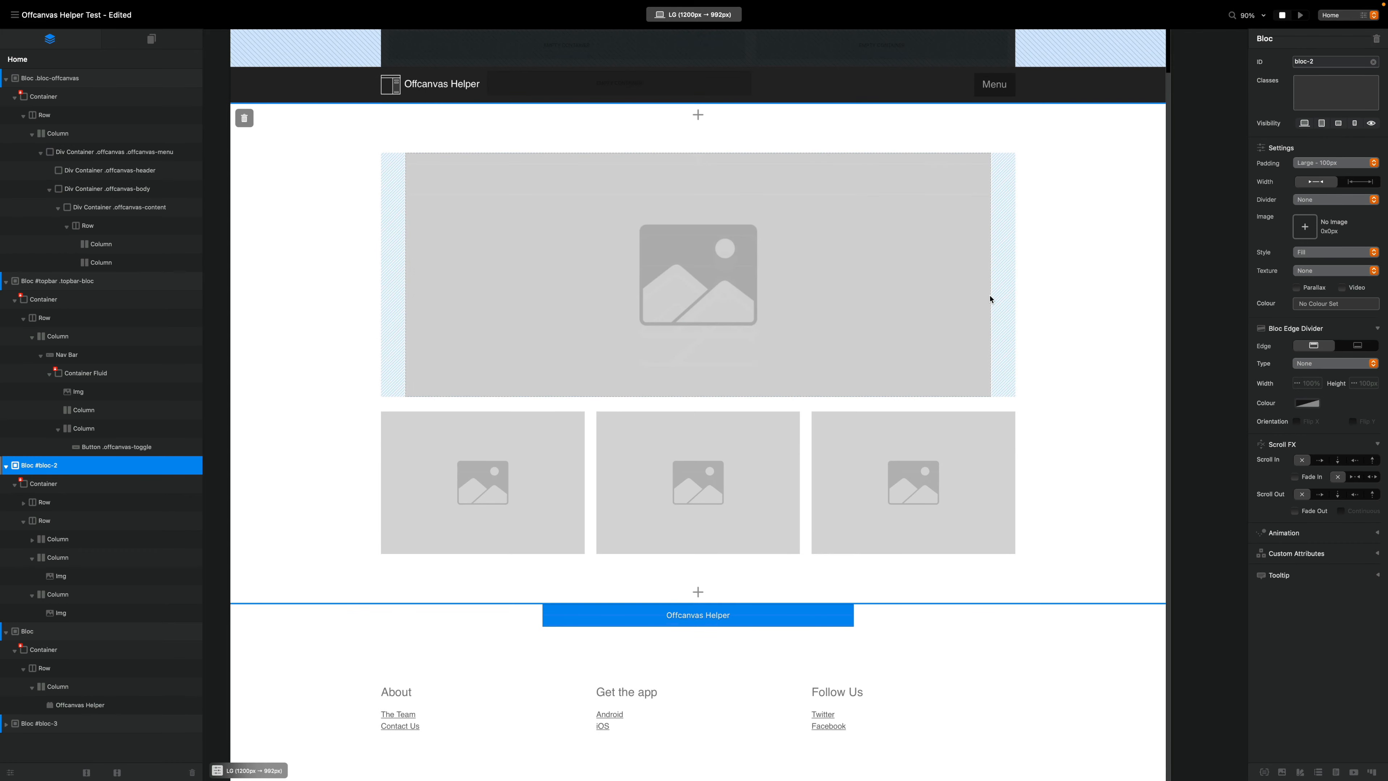
{"action": "left_click", "coordinate": [761, 621]}
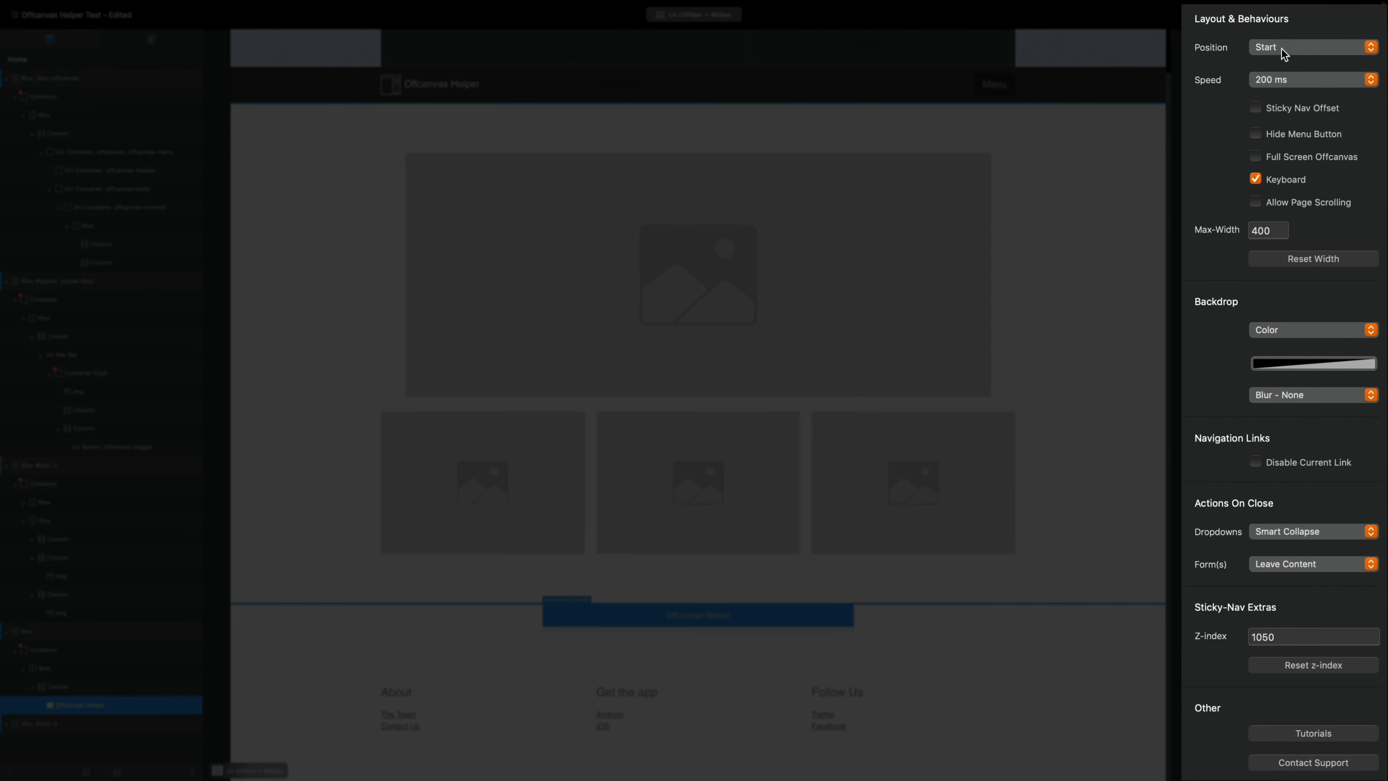
{"action": "left_click", "coordinate": [1281, 48]}
{"action": "left_click", "coordinate": [1316, 83]}
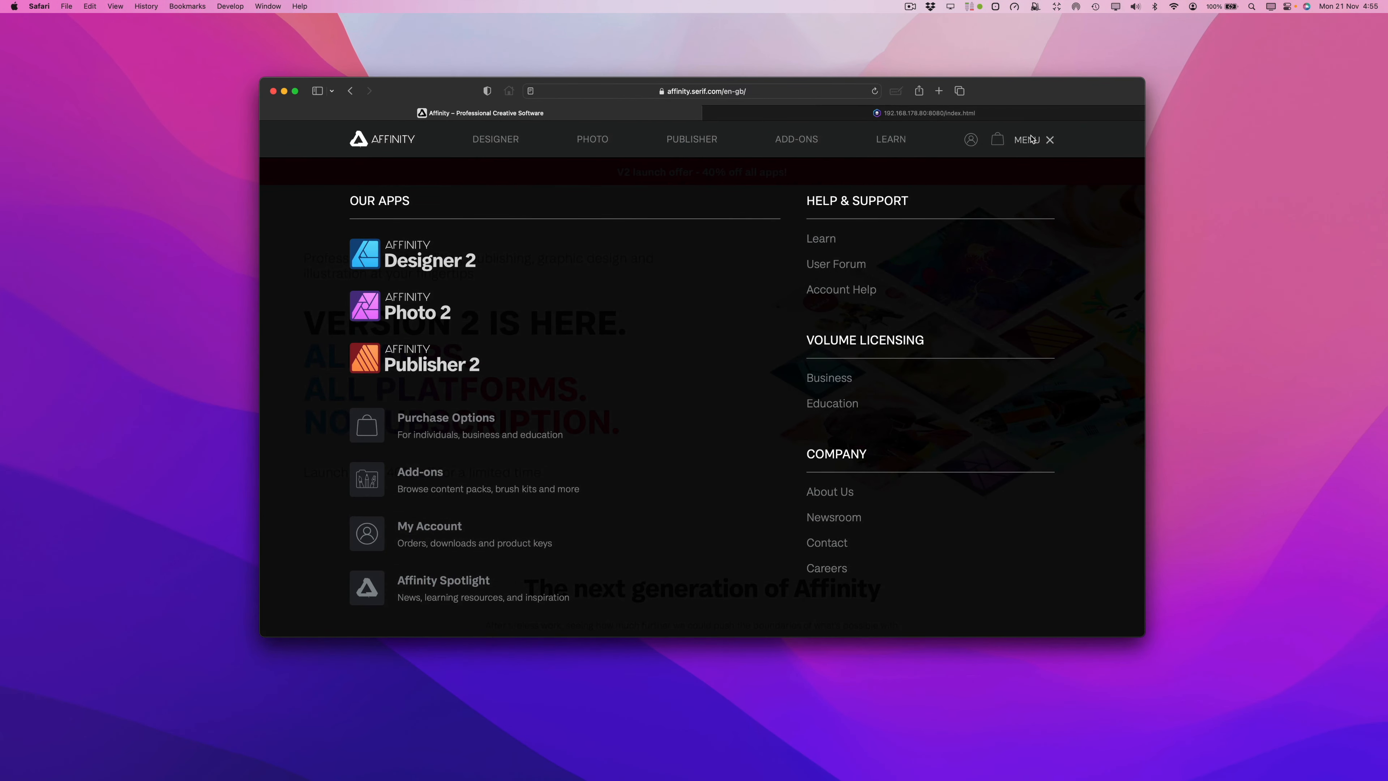
- Switch to Safari, open and close the Affinity site's menu to examine how it appears, and return to Blocs
{"action": "left_click", "coordinate": [1030, 139]}
{"action": "left_click", "coordinate": [1031, 138]}
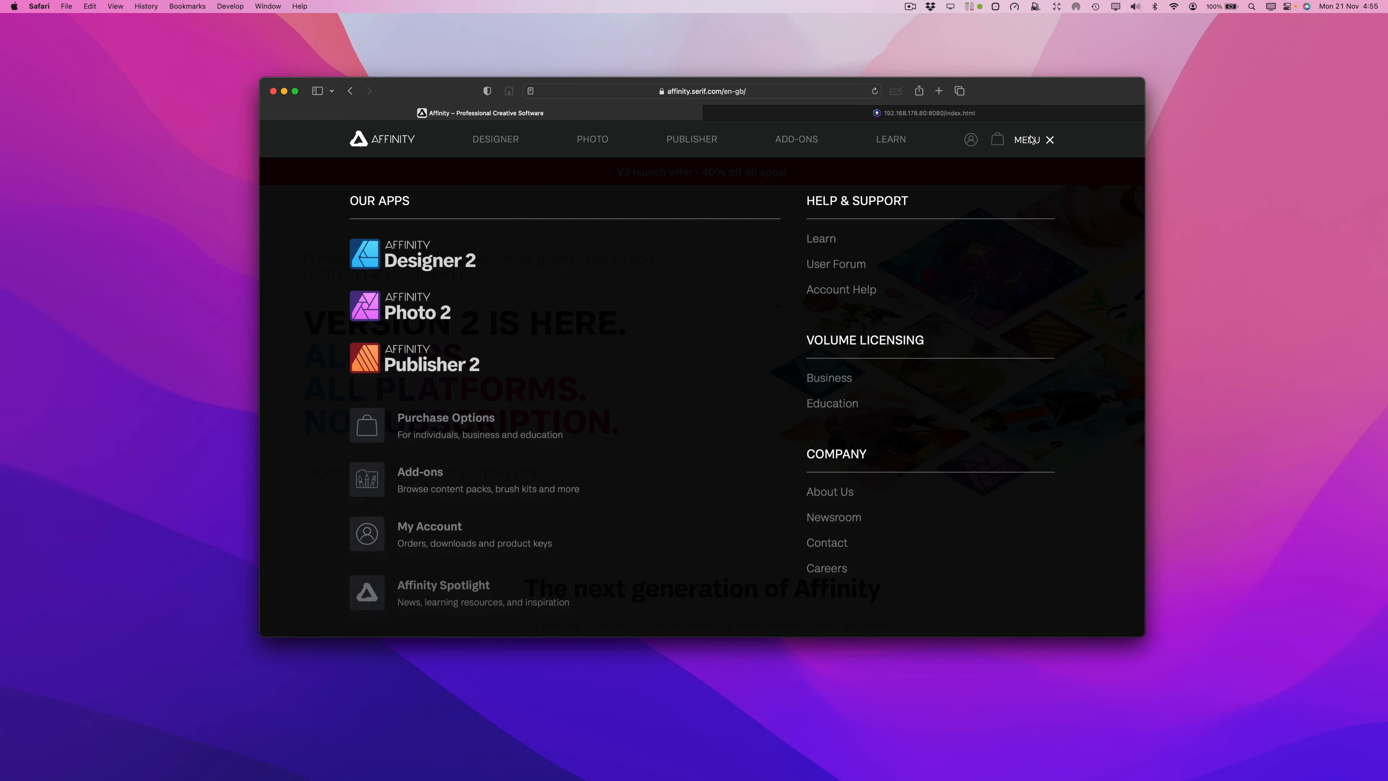
{"action": "left_click", "coordinate": [1030, 138]}
{"action": "left_click", "coordinate": [1031, 139]}
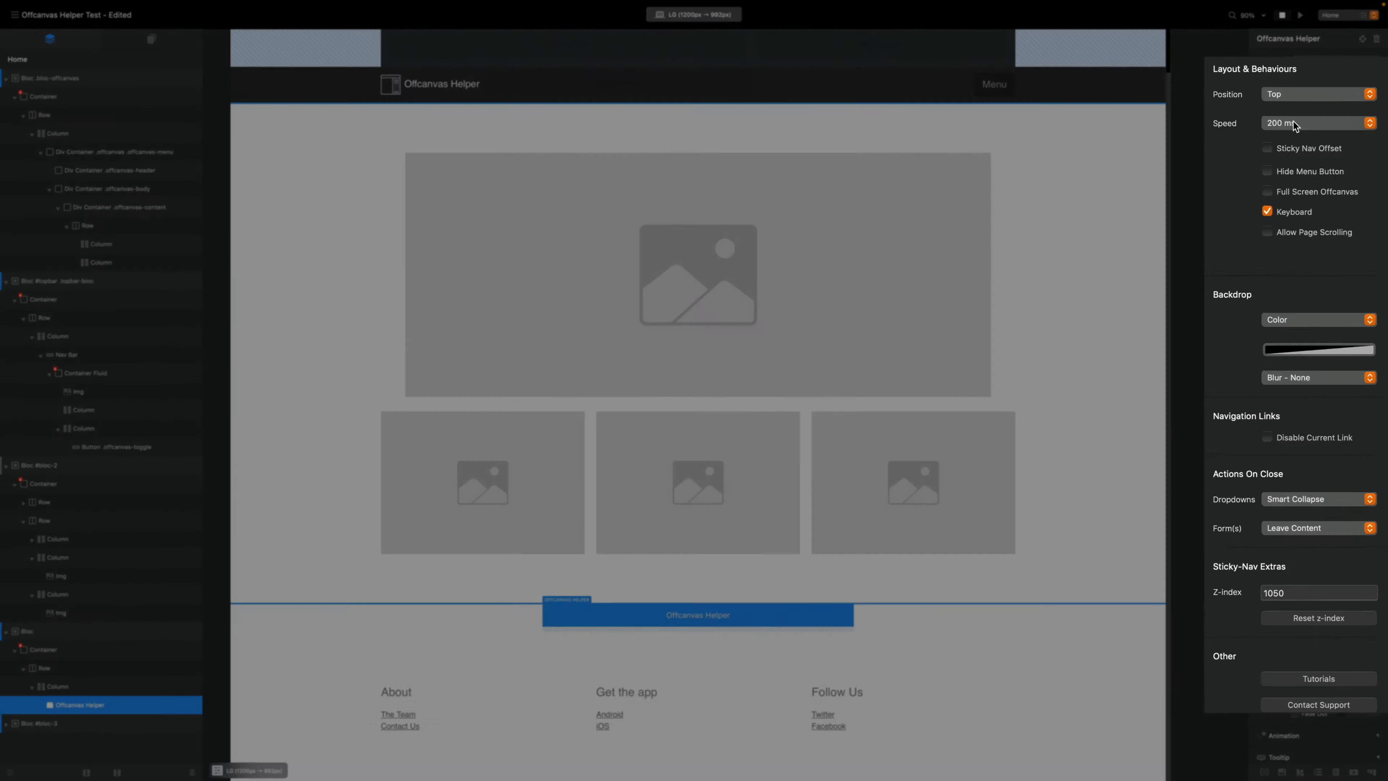
- Set the Offcanvas Helper's speed to 400 ms and compare it with the Affinity menu's opening animation in Safari
{"action": "left_click", "coordinate": [1293, 122]}
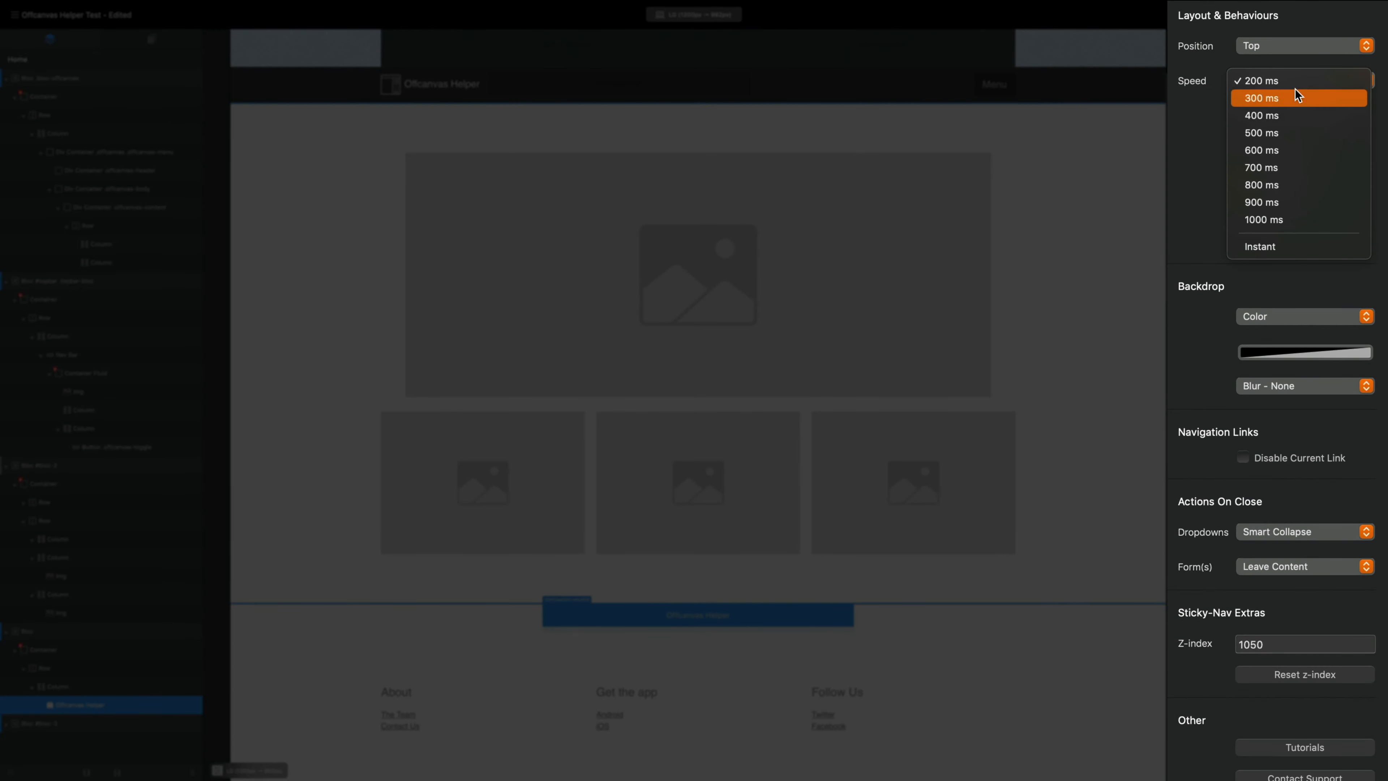
{"action": "left_click", "coordinate": [1301, 109]}
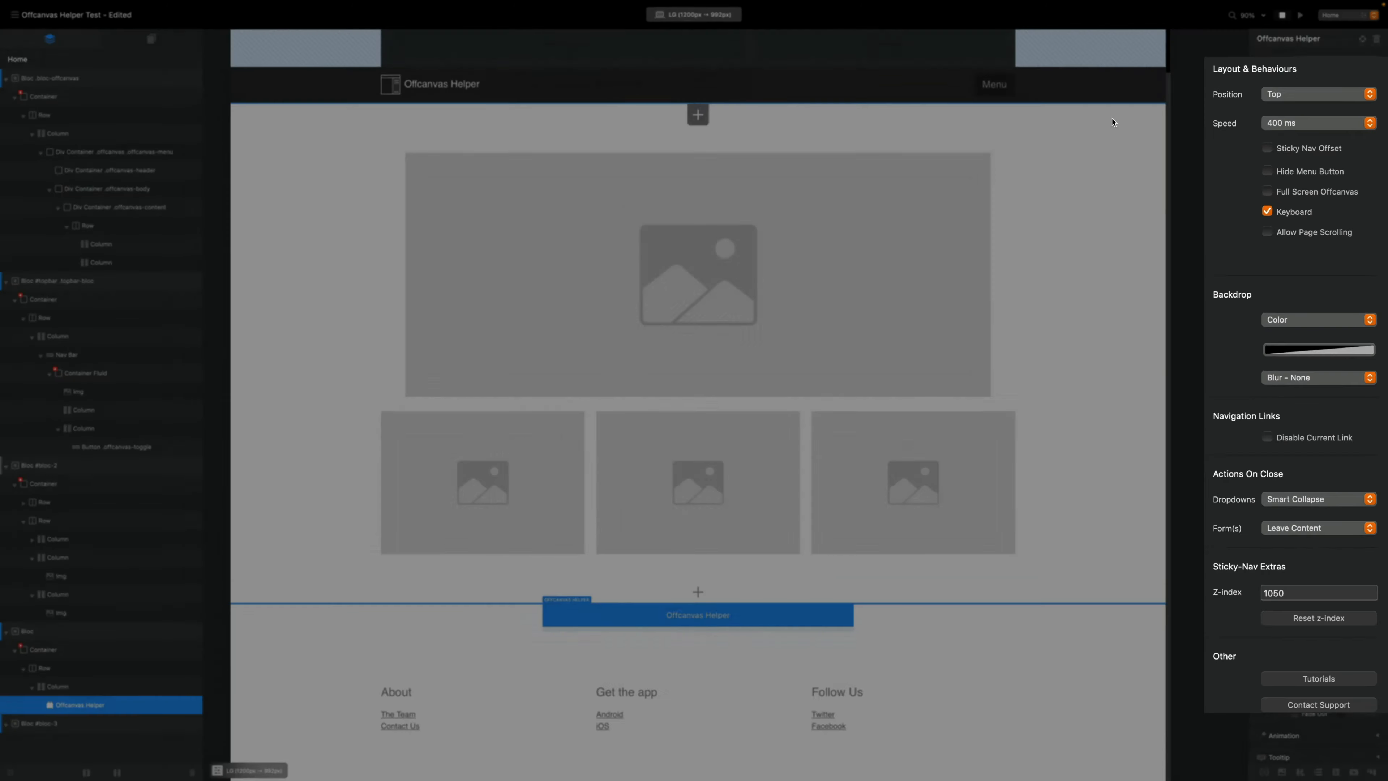
{"action": "key", "text": "ctrl+Right"}
{"action": "left_click", "coordinate": [1035, 145]}
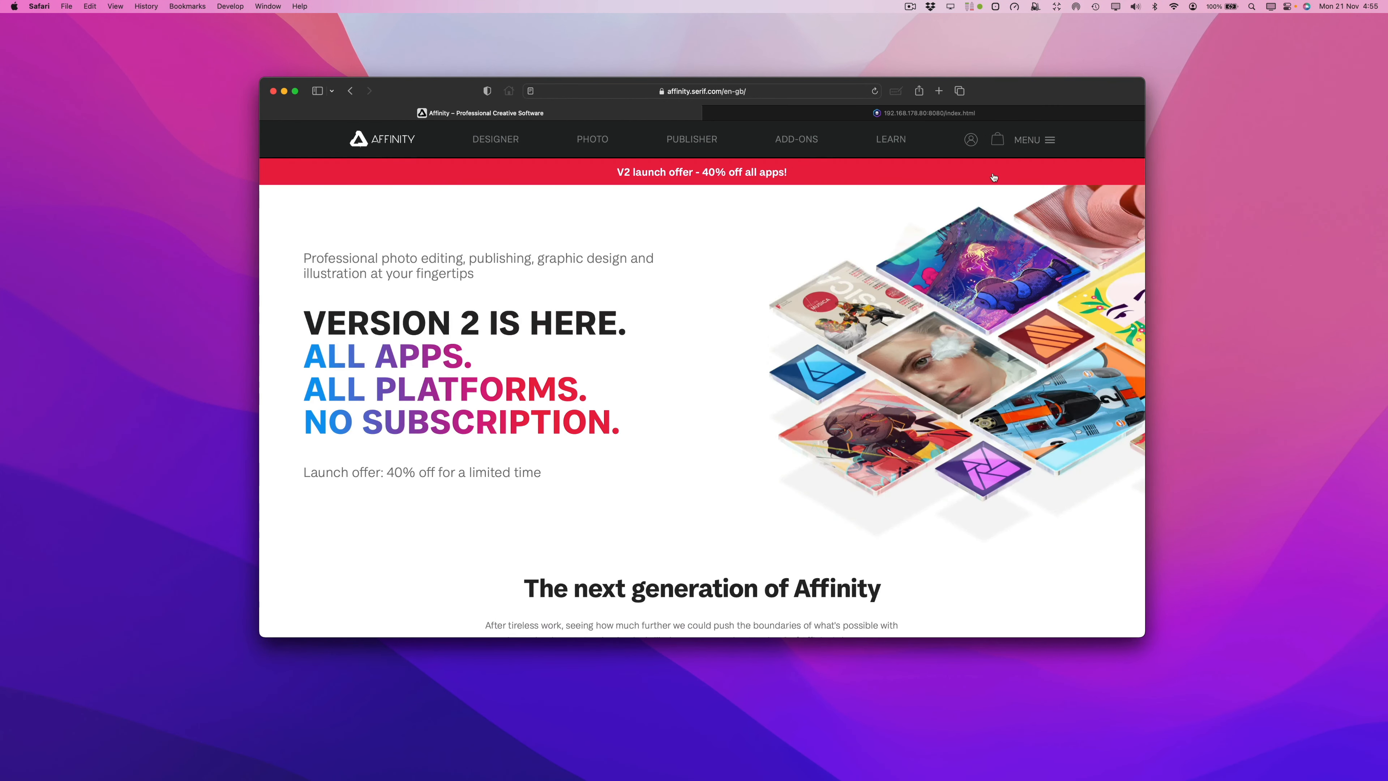
{"action": "left_click", "coordinate": [1035, 140]}
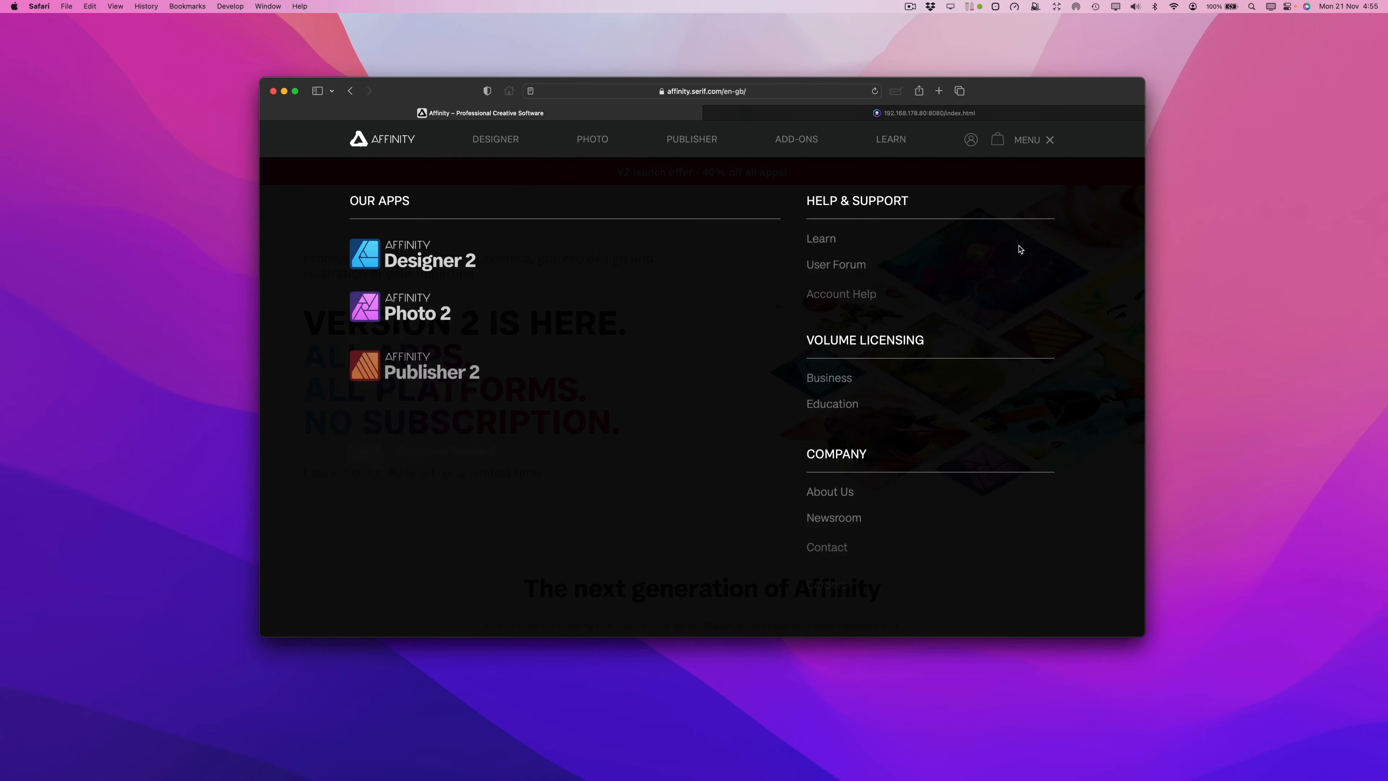
{"action": "key", "text": "ctrl+Left"}
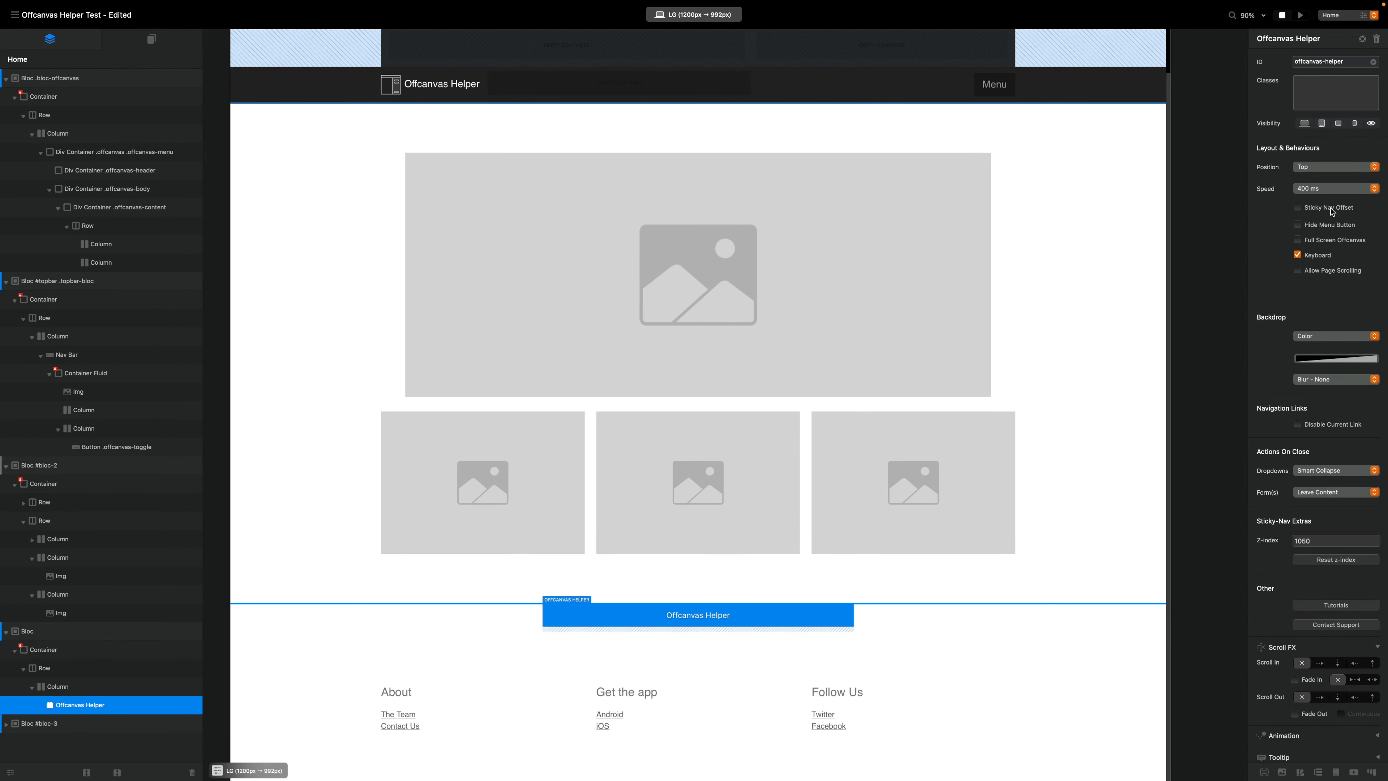
- Enable Sticky Nav Offset on the Offcanvas Helper and set its Sticky ID to topbar, copied from the top bar bloc's ID
{"action": "left_click", "coordinate": [1304, 209]}
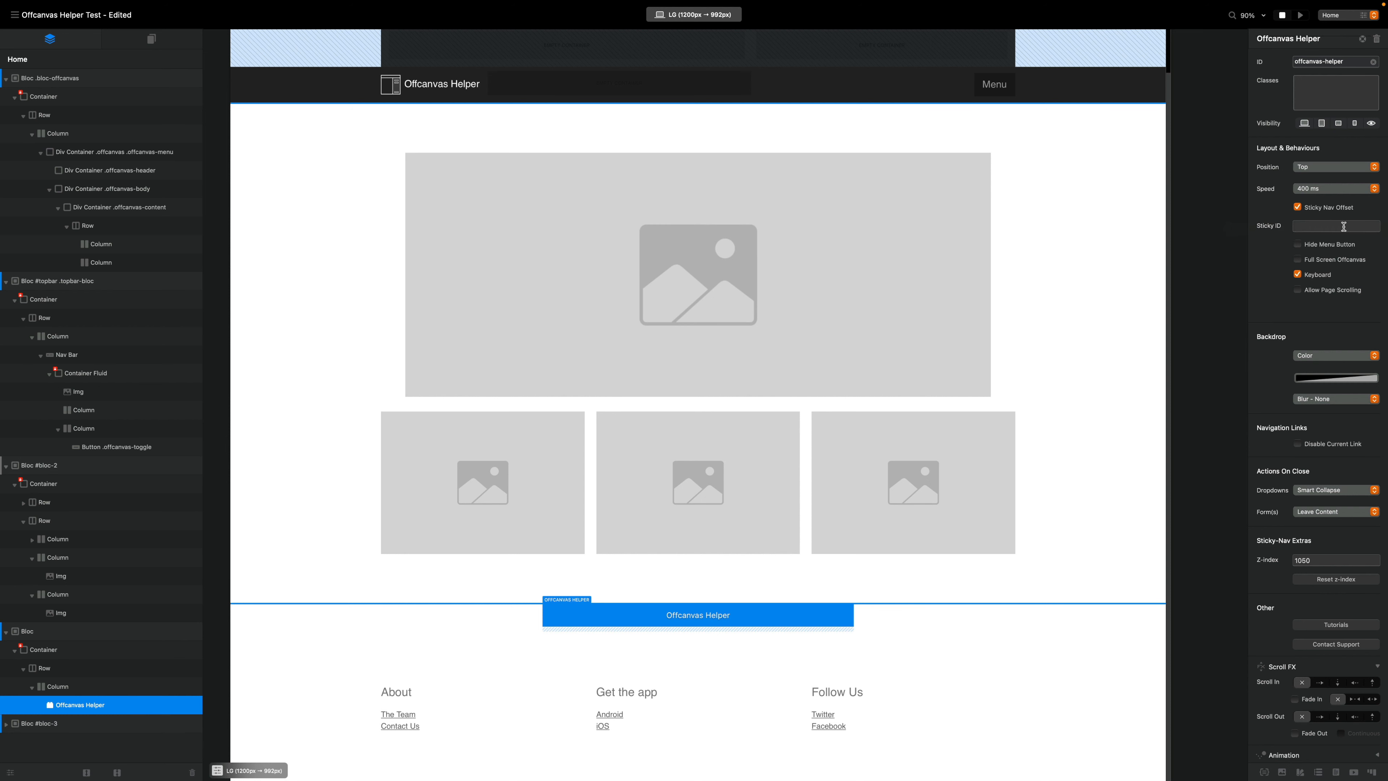
{"action": "left_click", "coordinate": [1144, 77]}
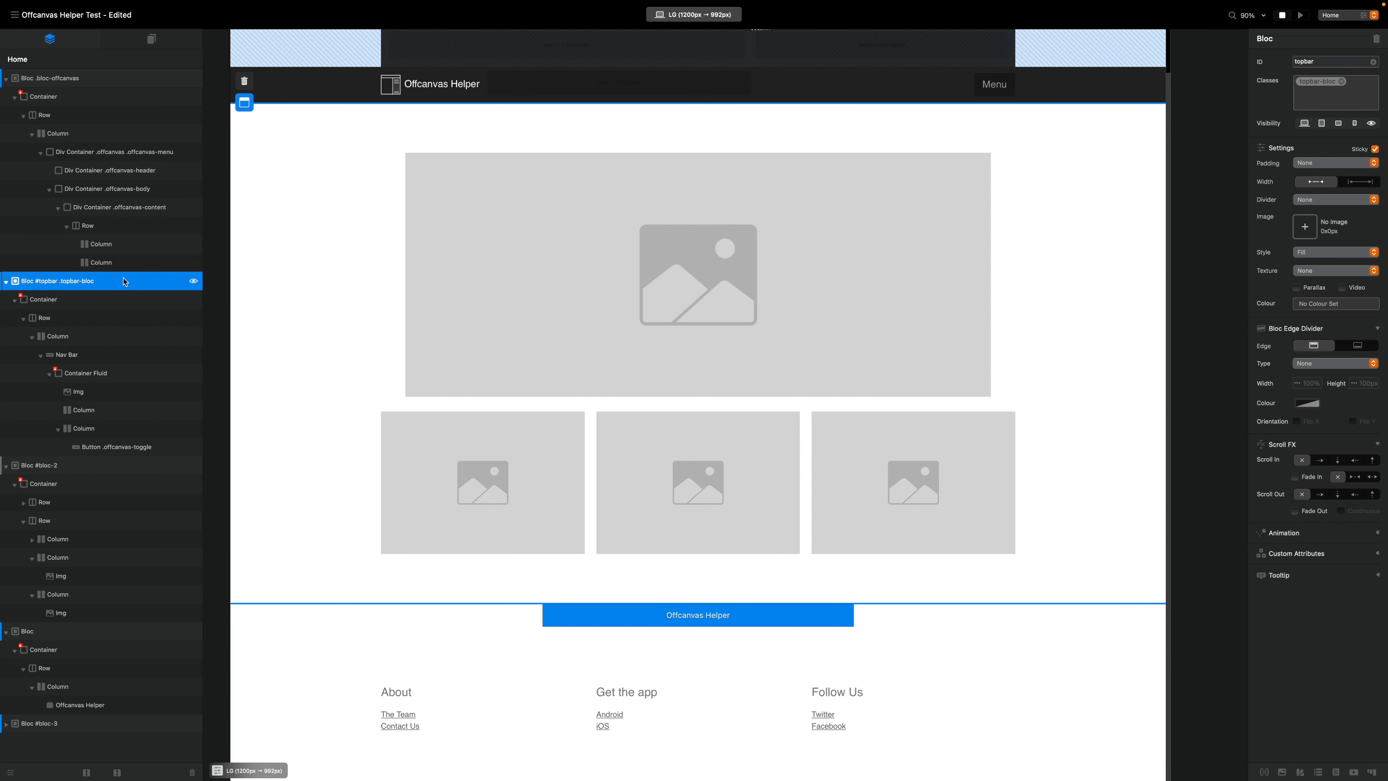
{"action": "left_click", "coordinate": [1338, 62]}
{"action": "key", "text": "ctrl+c"}
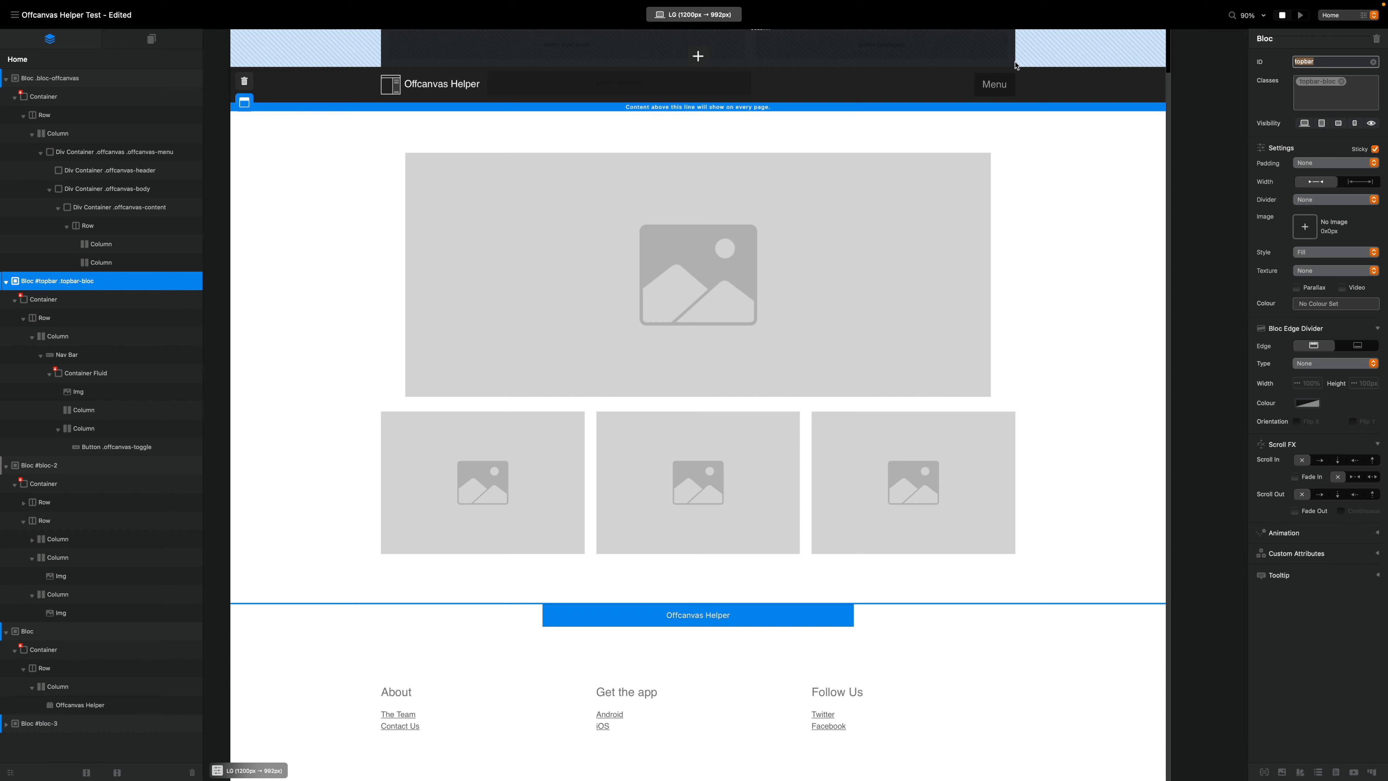
{"action": "left_click", "coordinate": [822, 613]}
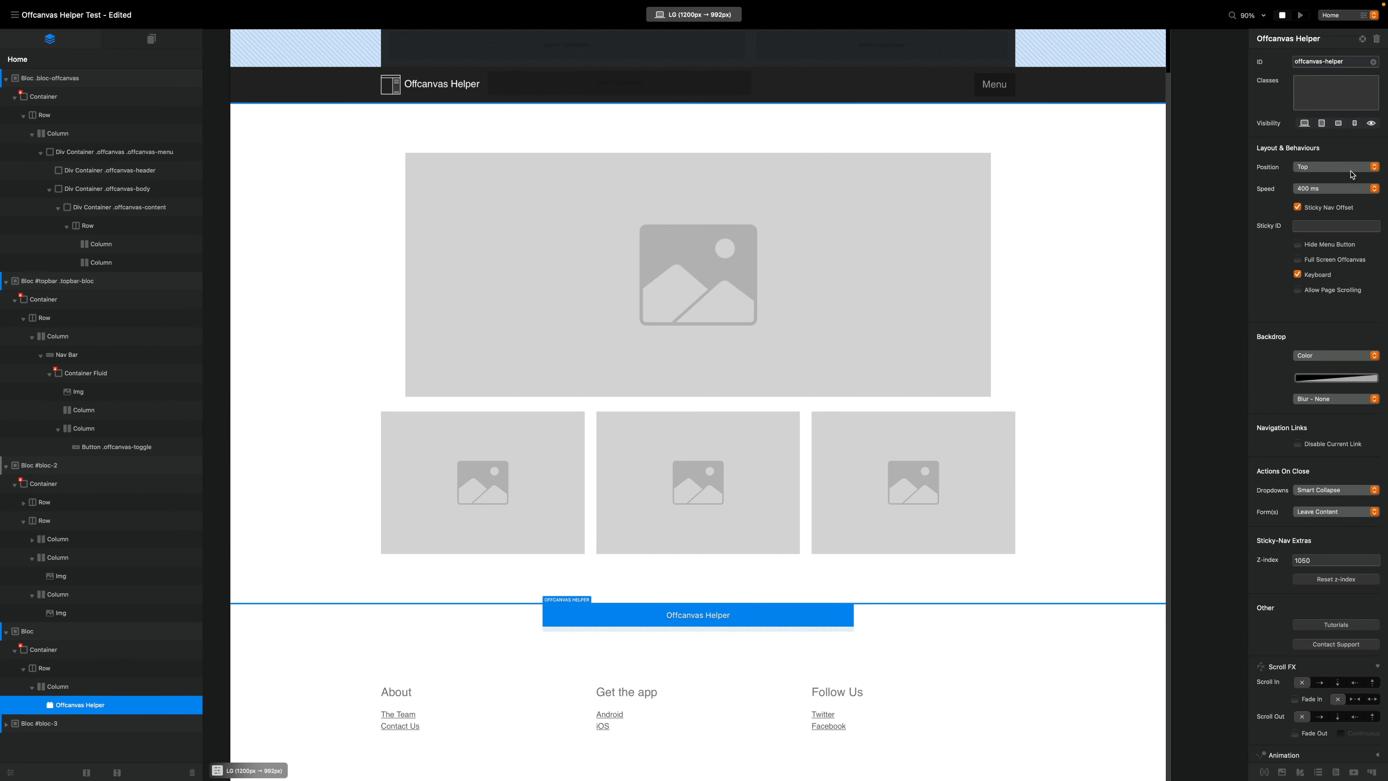
{"action": "left_click", "coordinate": [1323, 228]}
{"action": "key", "text": "ctrl+v"}
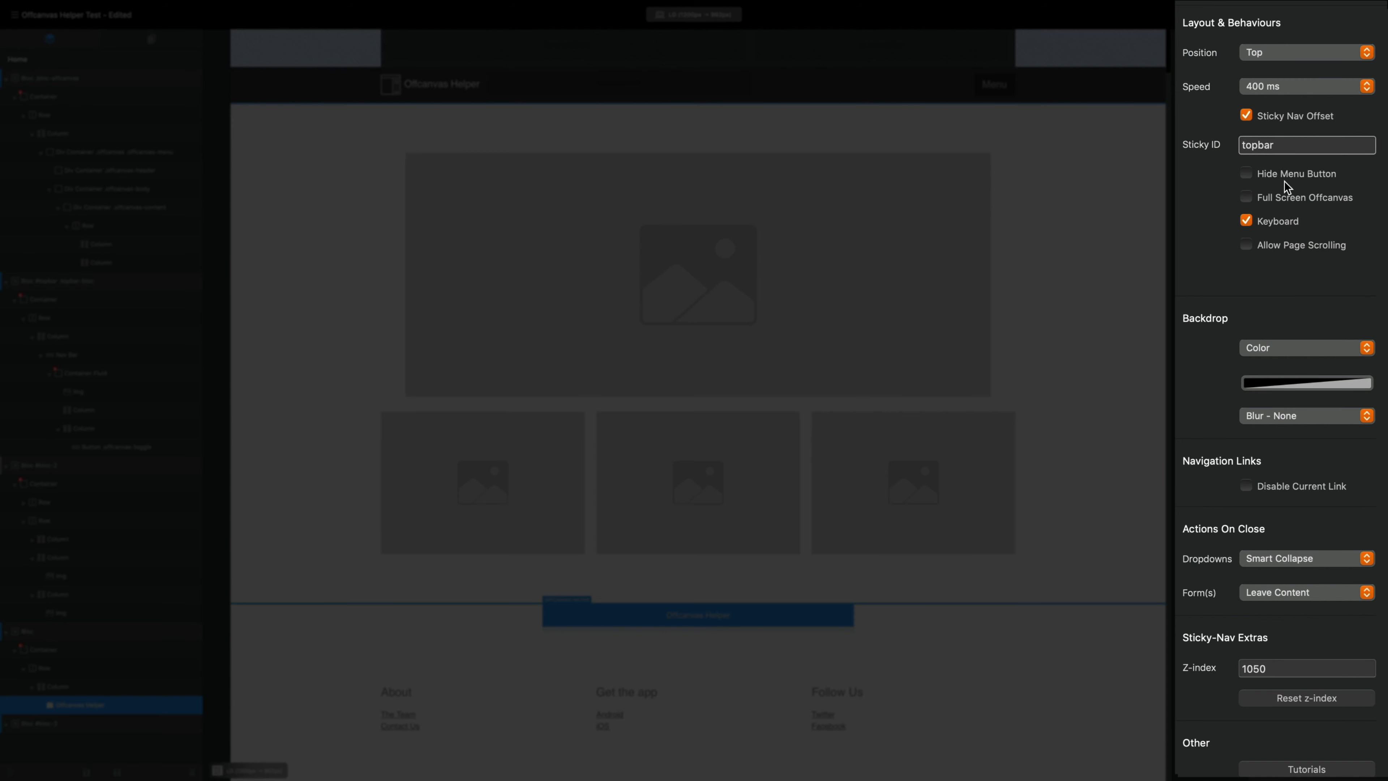
- Enable Full Screen Offcanvas on the Offcanvas Helper and set its dropdowns to Leave Open when the menu closes
{"action": "left_click", "coordinate": [1271, 198]}
{"action": "scroll", "coordinate": [1205, 294], "scroll_direction": "down", "scroll_amount": 1}
{"action": "scroll", "coordinate": [1206, 298], "scroll_direction": "down", "scroll_amount": 2}
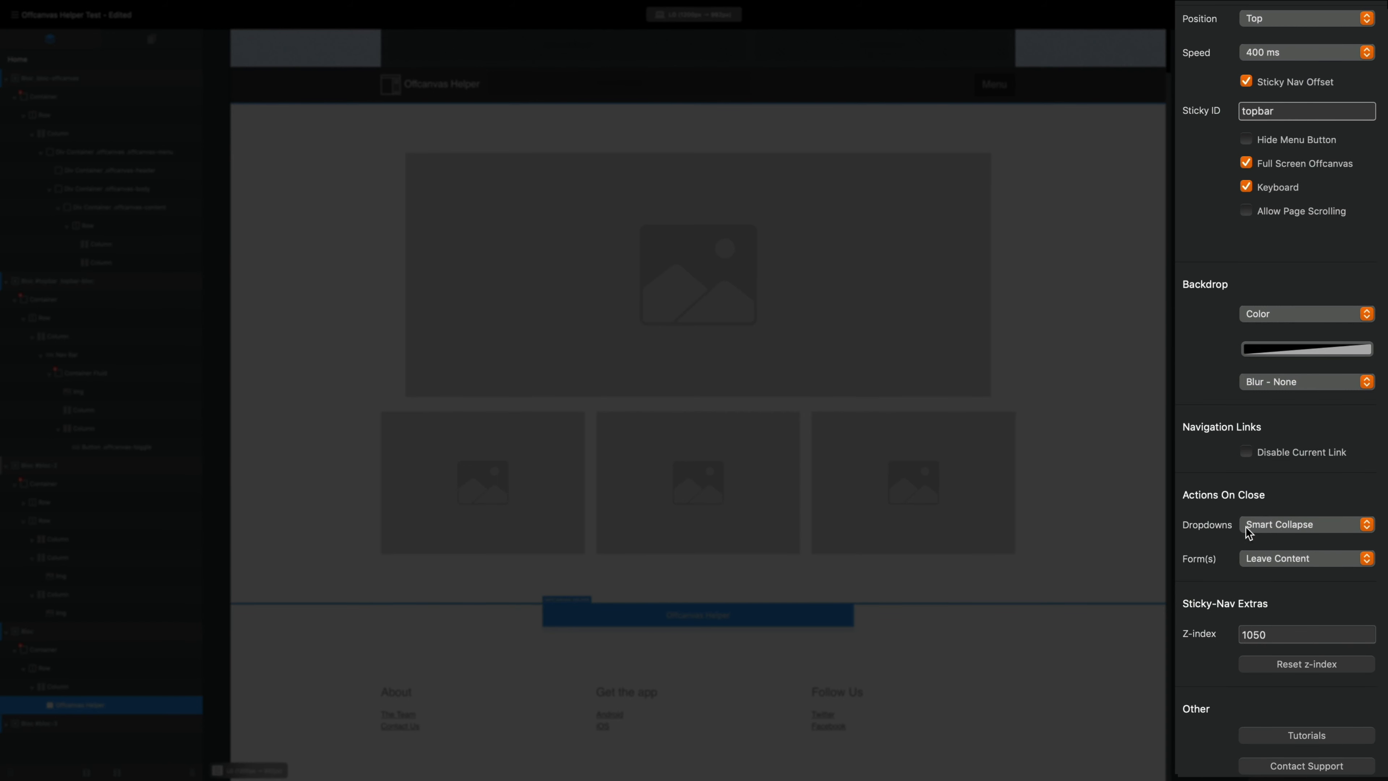
{"action": "left_click", "coordinate": [1289, 524]}
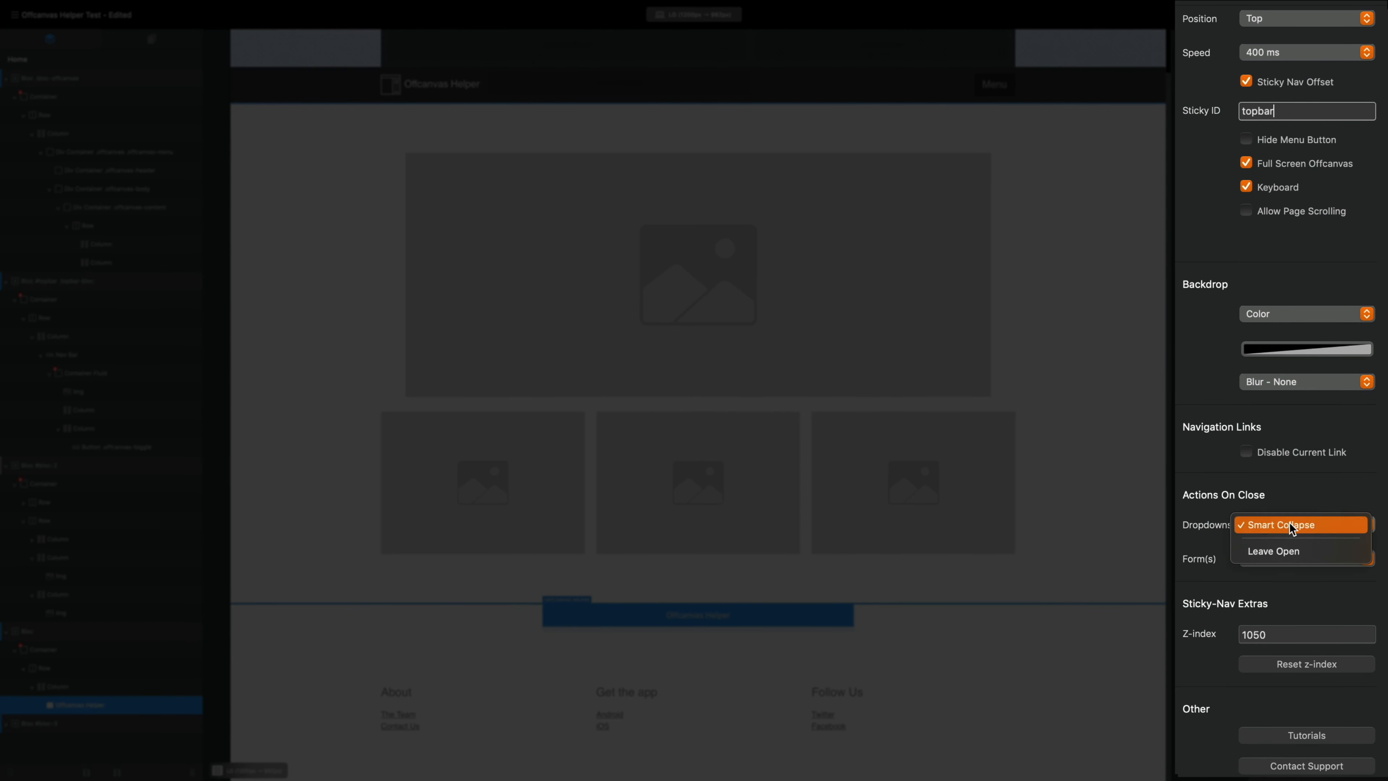
{"action": "left_click", "coordinate": [1297, 554]}
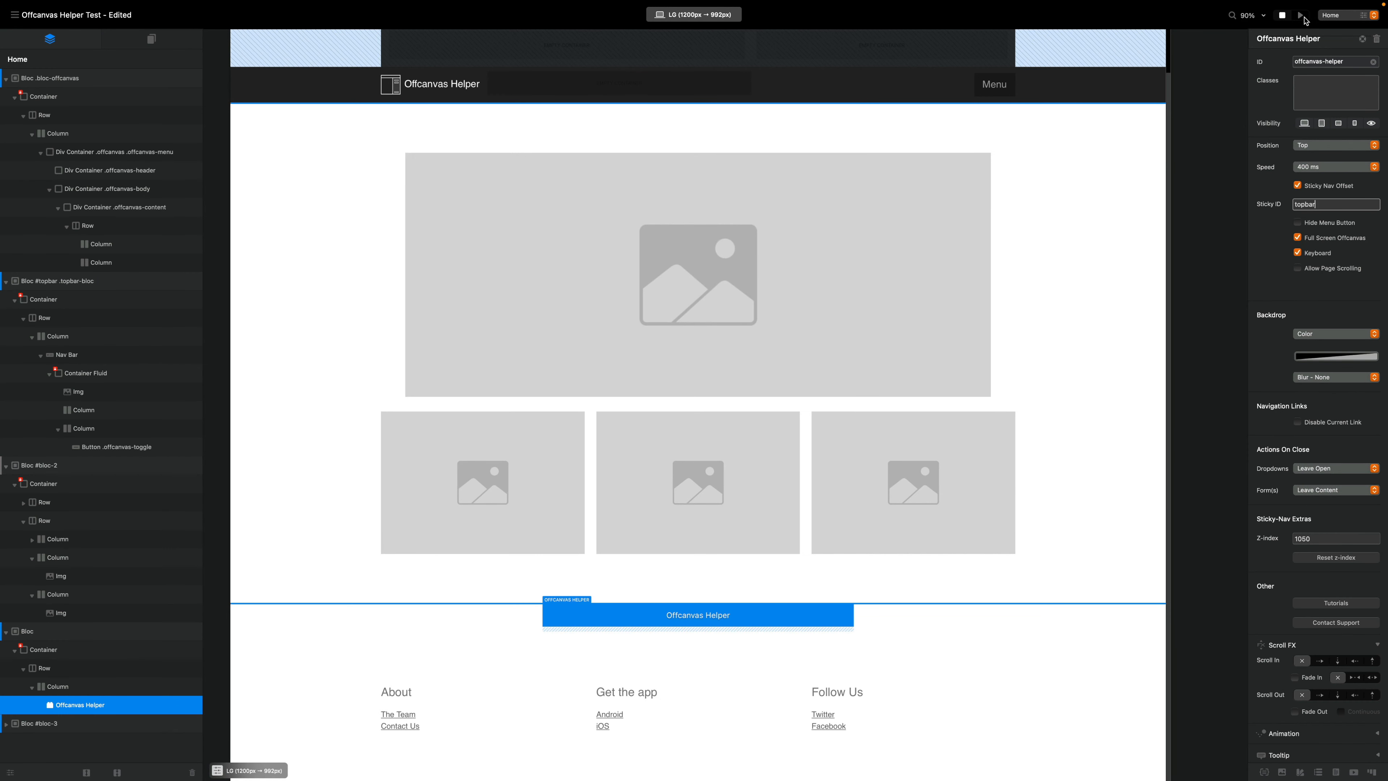
- Preview the page, open and close the offcanvas menu several times with the Menu button, and return to editing
{"action": "left_click", "coordinate": [1302, 16]}
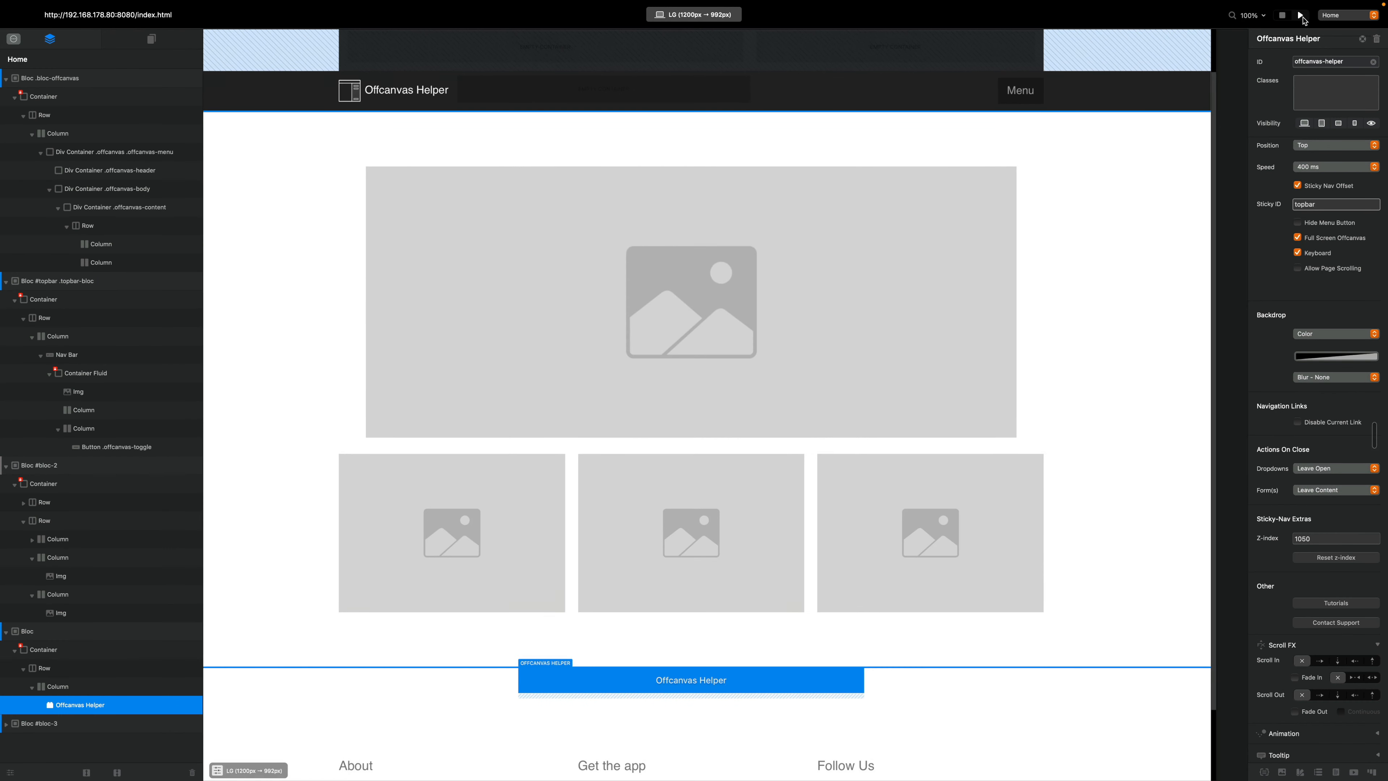
{"action": "left_click", "coordinate": [1018, 48]}
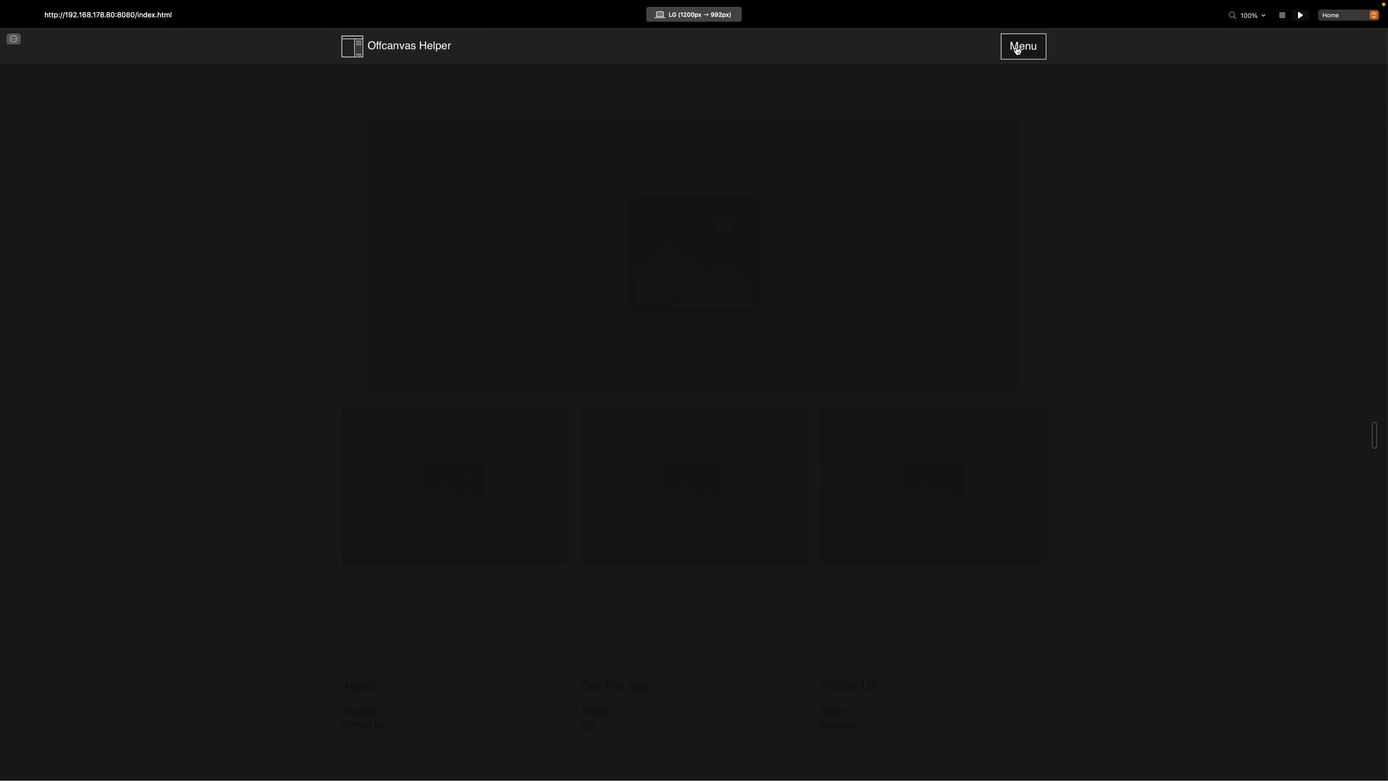
{"action": "left_click", "coordinate": [1018, 49]}
{"action": "left_click", "coordinate": [1018, 49]}
{"action": "left_click", "coordinate": [1027, 49]}
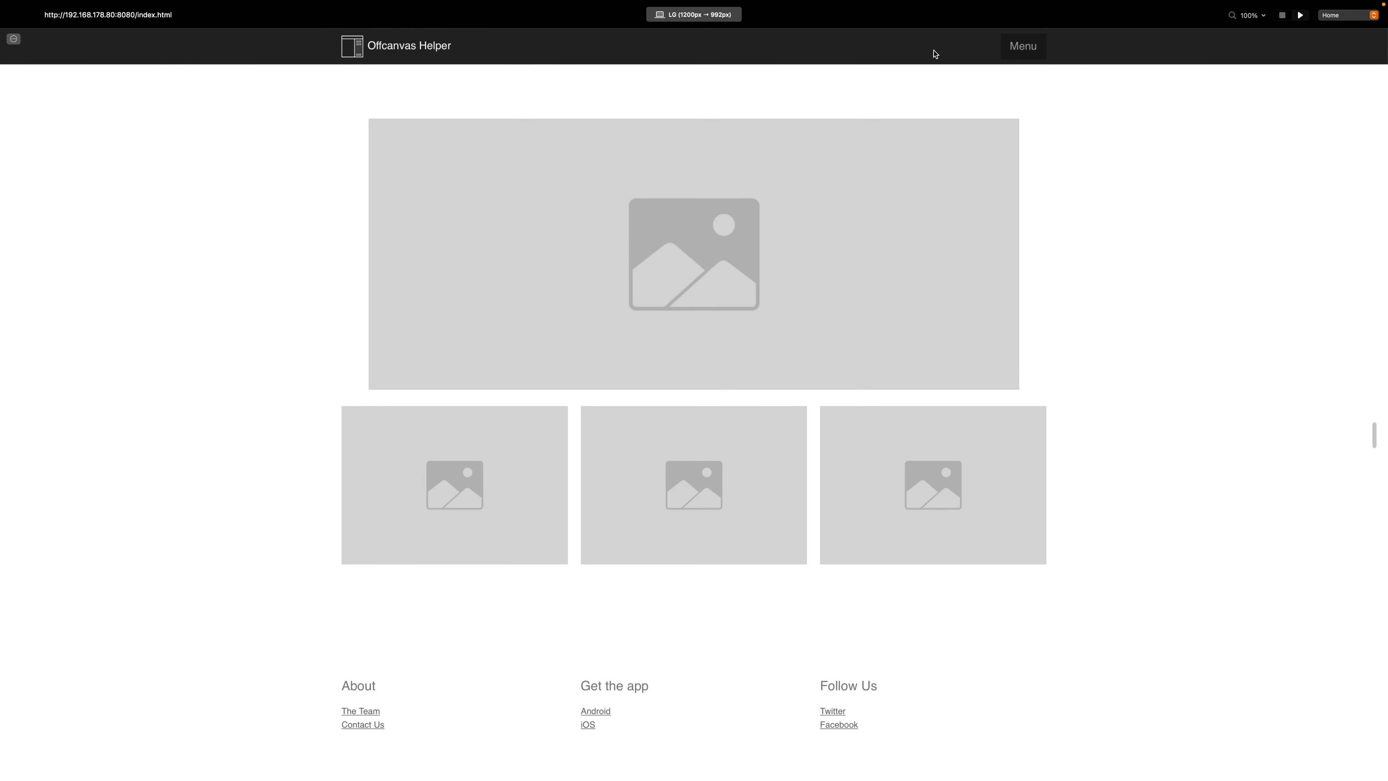
{"action": "left_click", "coordinate": [1019, 52]}
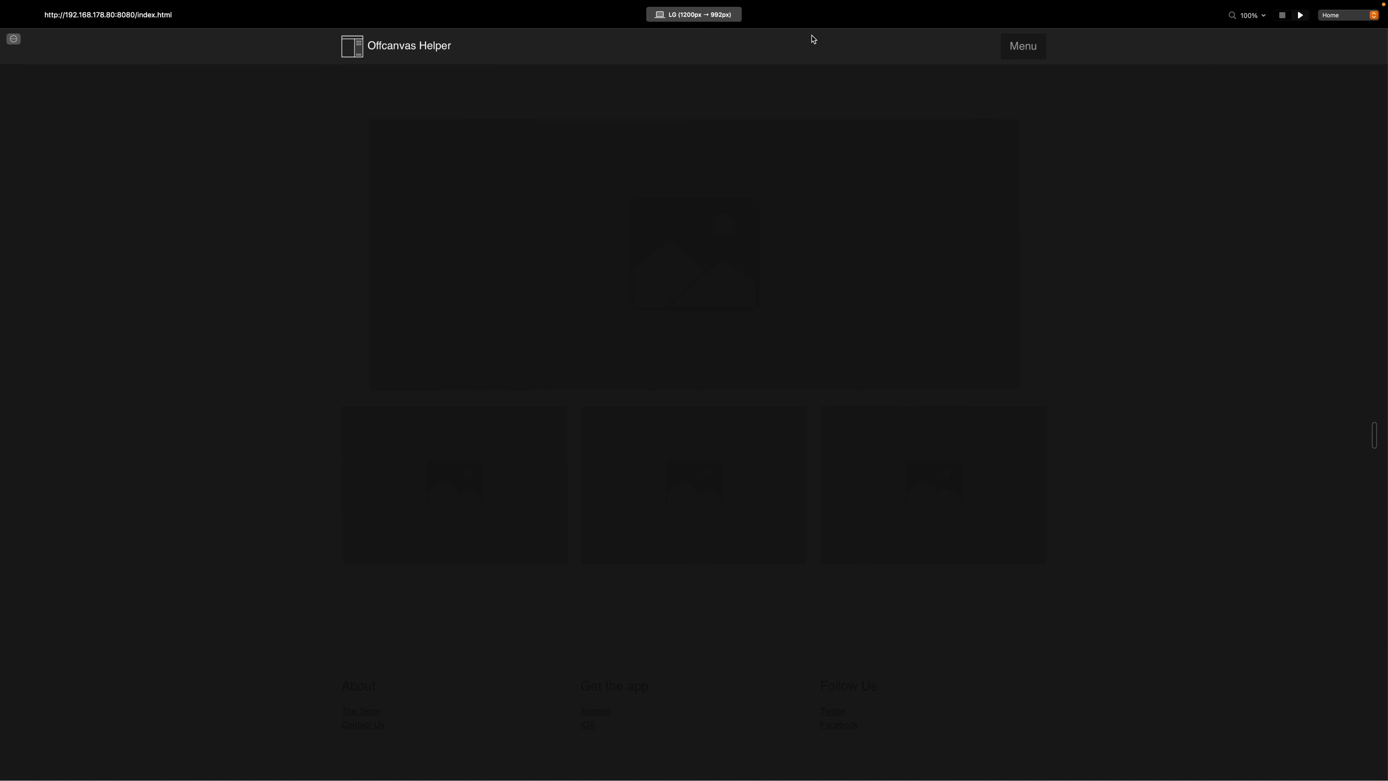
{"action": "left_click", "coordinate": [1038, 47]}
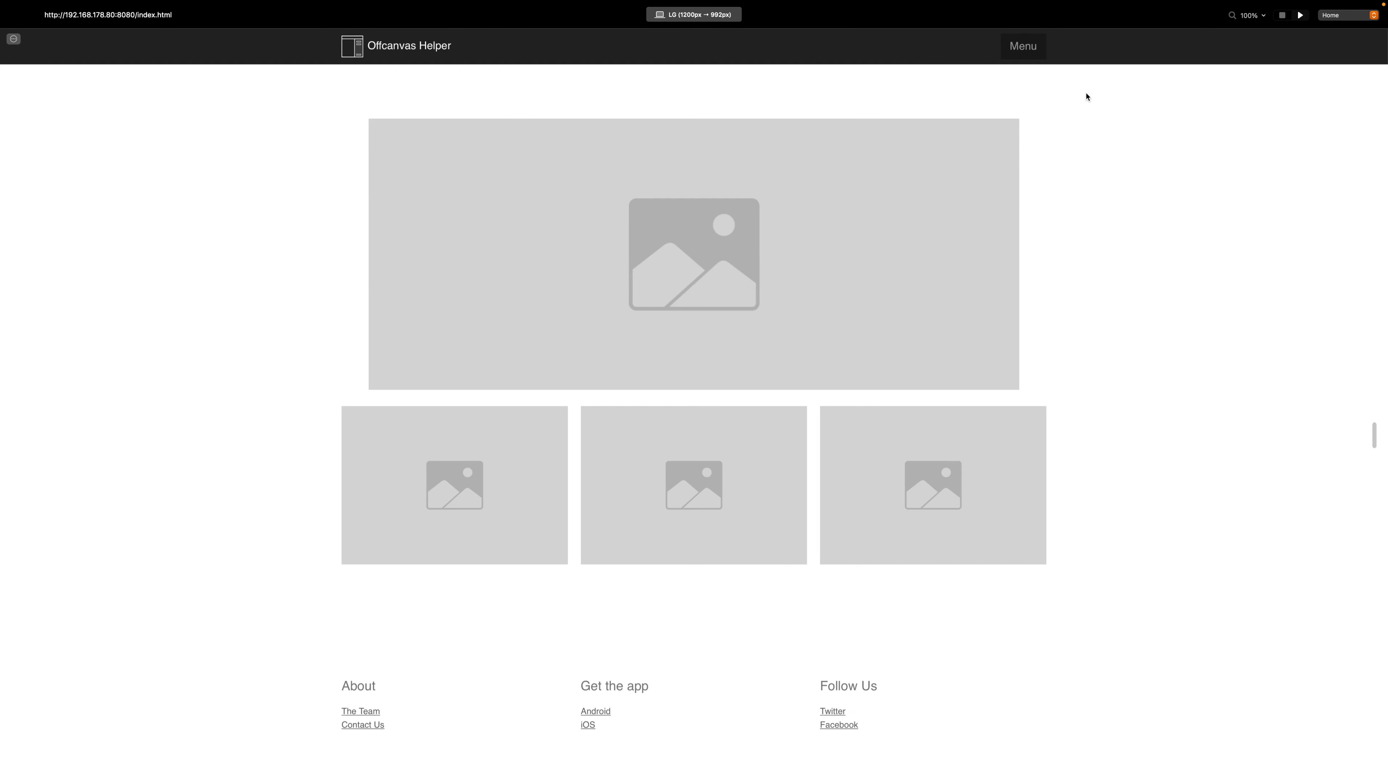
{"action": "left_click", "coordinate": [1035, 49]}
{"action": "left_click", "coordinate": [1036, 49]}
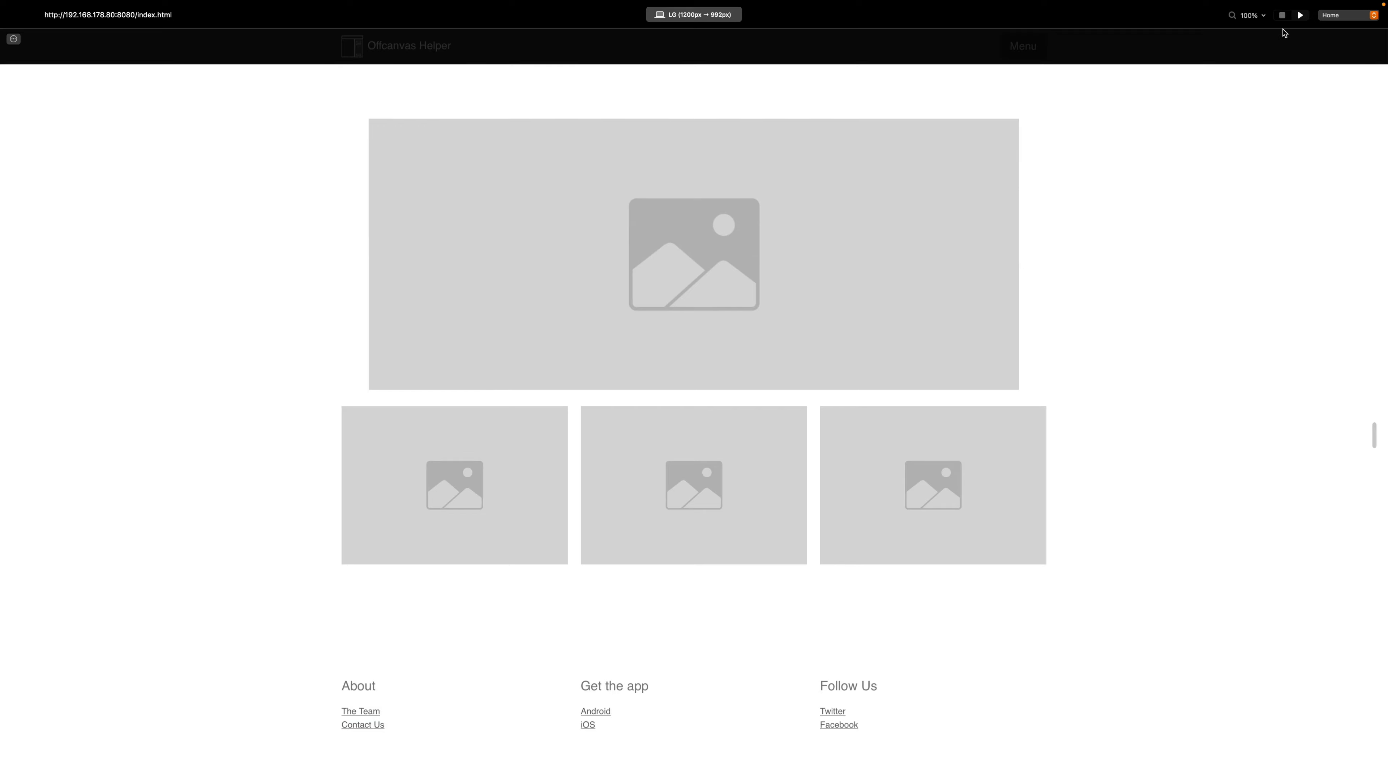
{"action": "left_click", "coordinate": [1284, 17]}
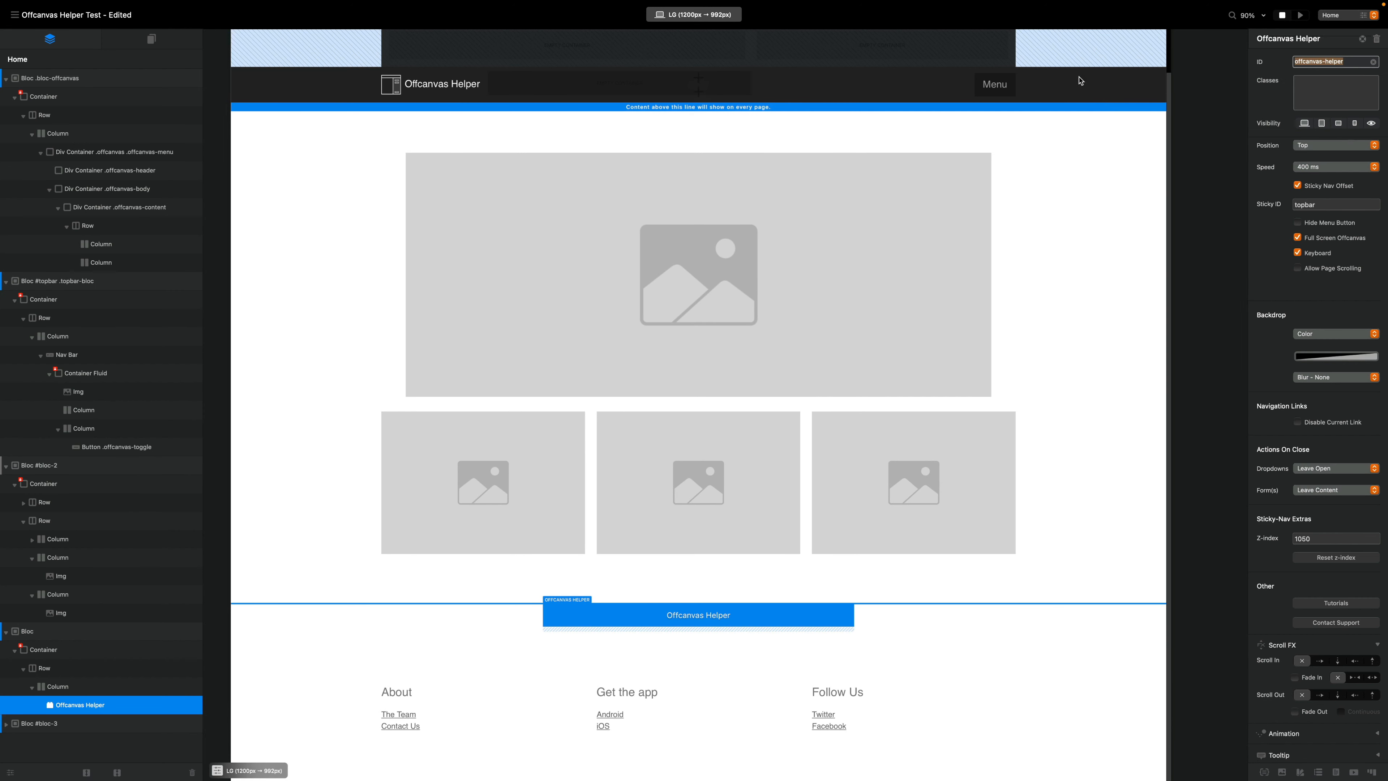
- Set the Offcanvas Helper's sticky-nav z-index to 10501 and test opening and closing the menu in the page preview
{"action": "left_click", "coordinate": [839, 620]}
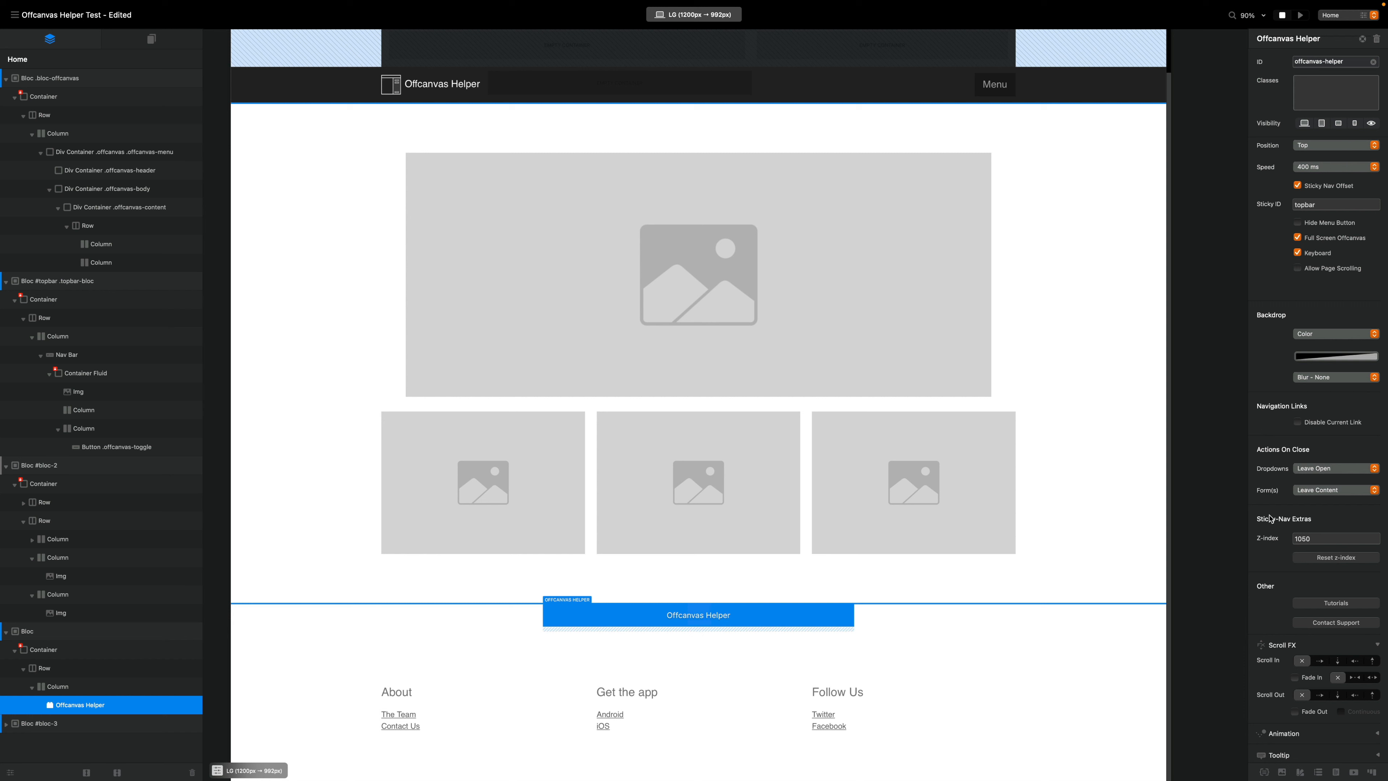
{"action": "left_click", "coordinate": [1336, 540]}
{"action": "left_click", "coordinate": [1301, 15]}
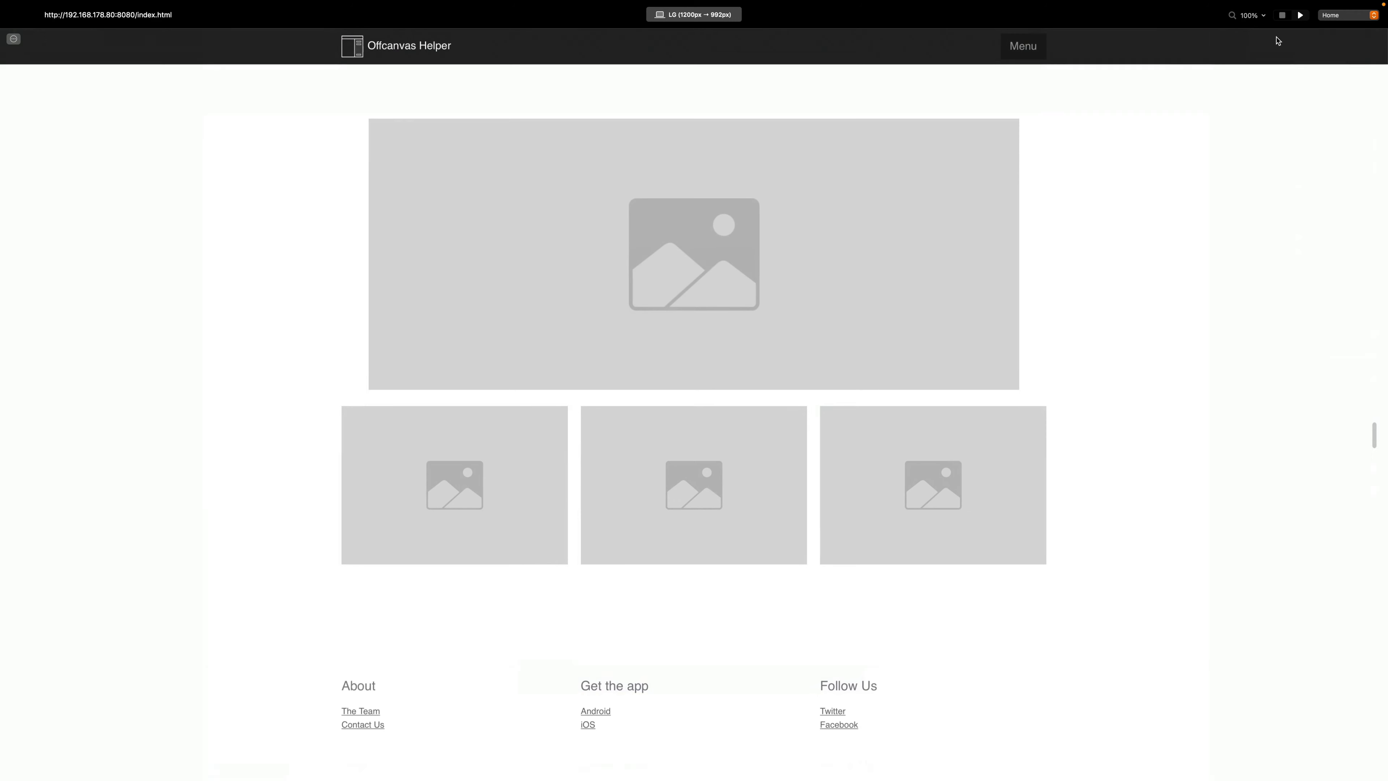
{"action": "left_click", "coordinate": [1033, 52]}
{"action": "left_click", "coordinate": [1034, 56]}
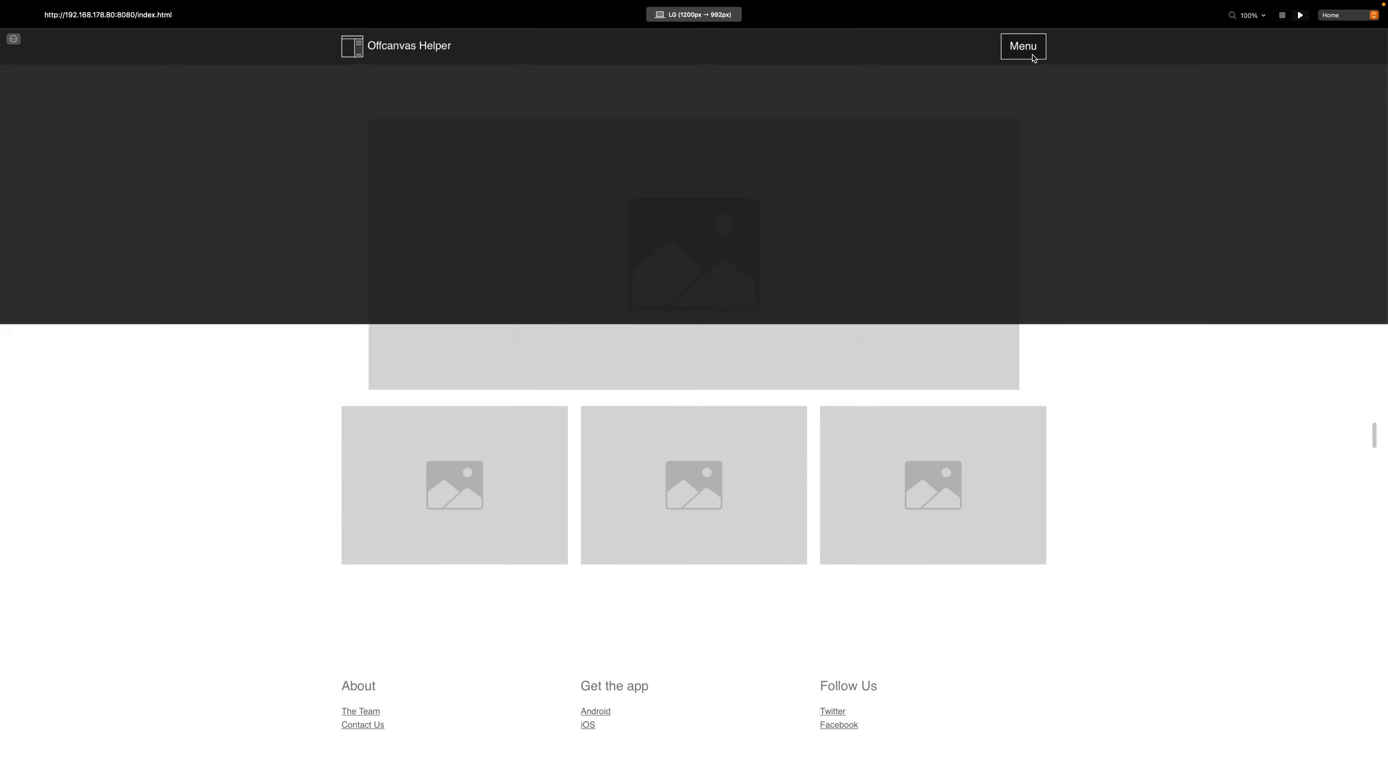
{"action": "left_click", "coordinate": [1033, 55]}
{"action": "left_click", "coordinate": [1038, 52]}
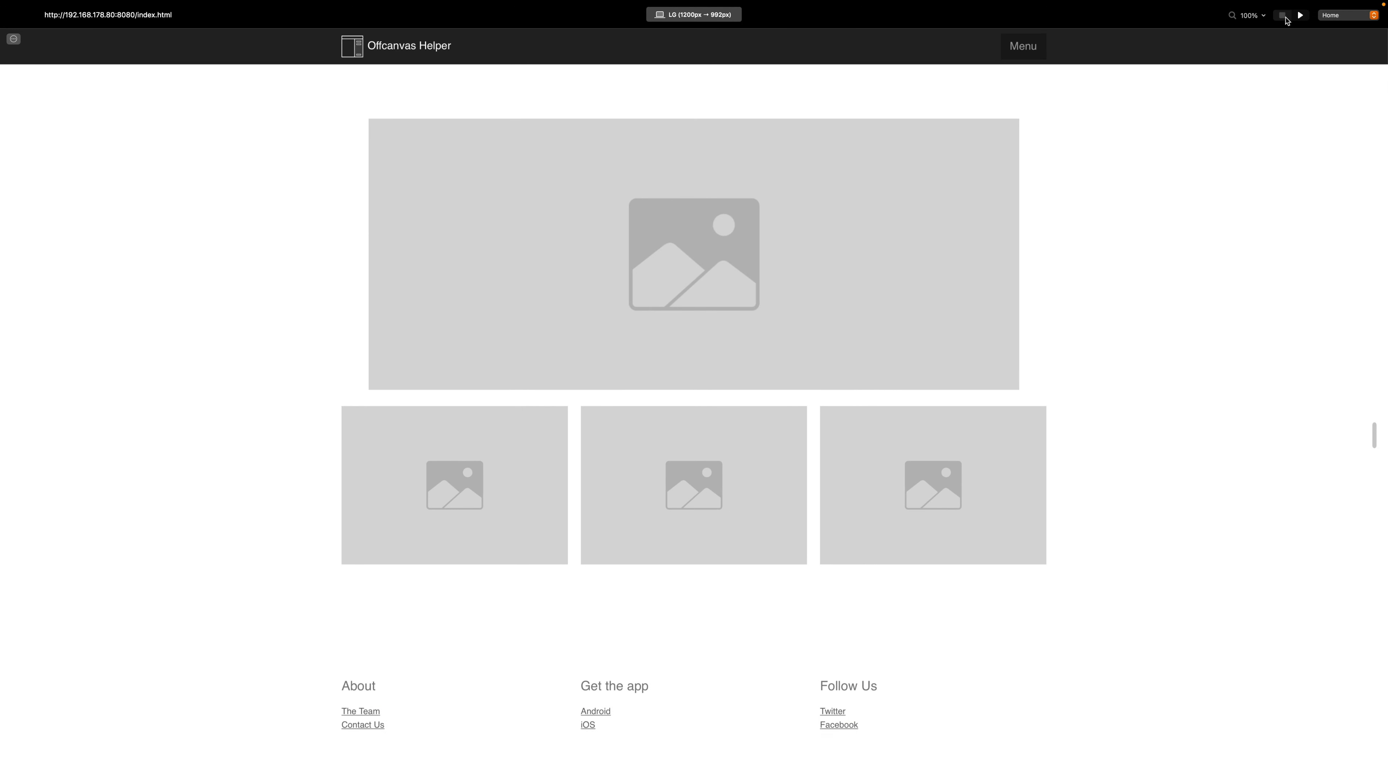
{"action": "left_click", "coordinate": [1283, 15]}
- Return to the page editor, select the offcanvas menu's first column, and examine the "OUR APPS" area of Affinity's menu in Safari for reference
{"action": "scroll", "coordinate": [917, 228], "scroll_direction": "up", "scroll_amount": 2}
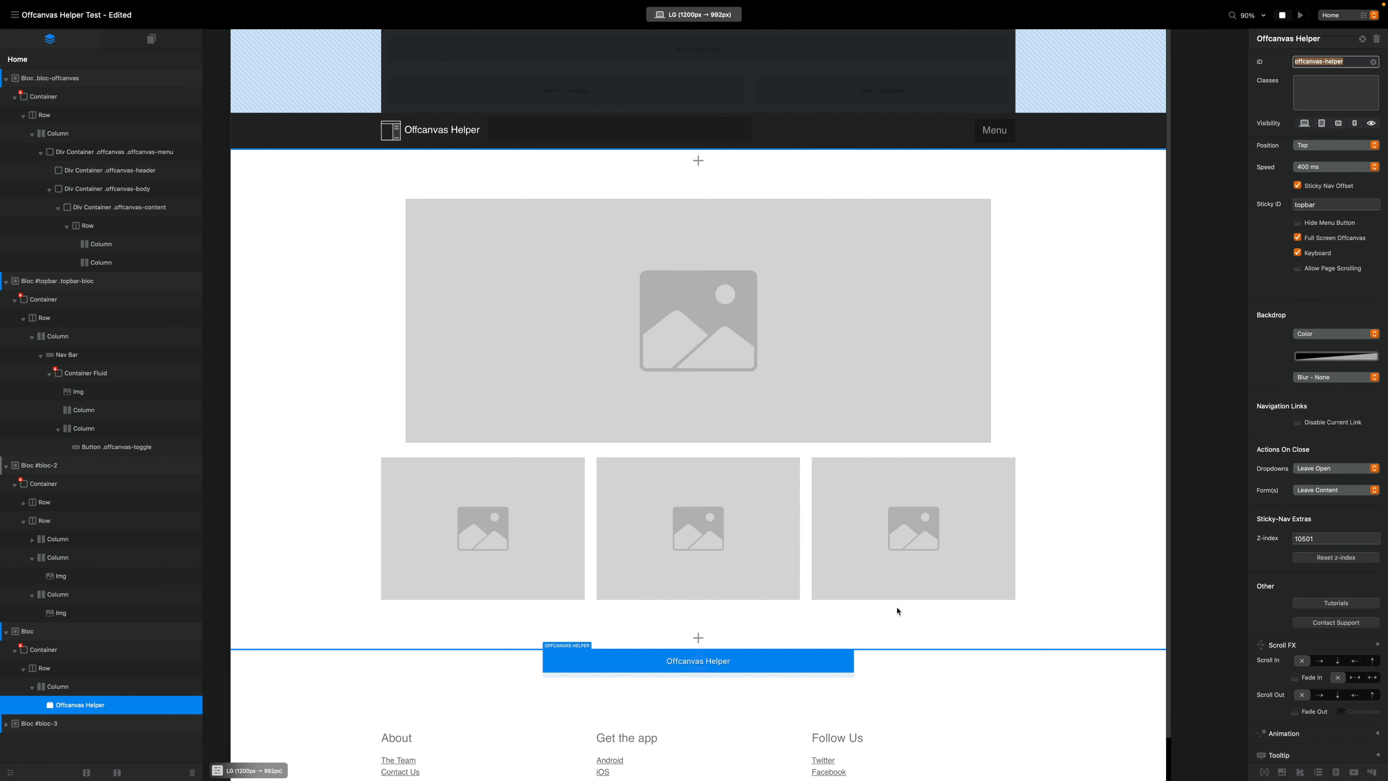
{"action": "left_click", "coordinate": [545, 93]}
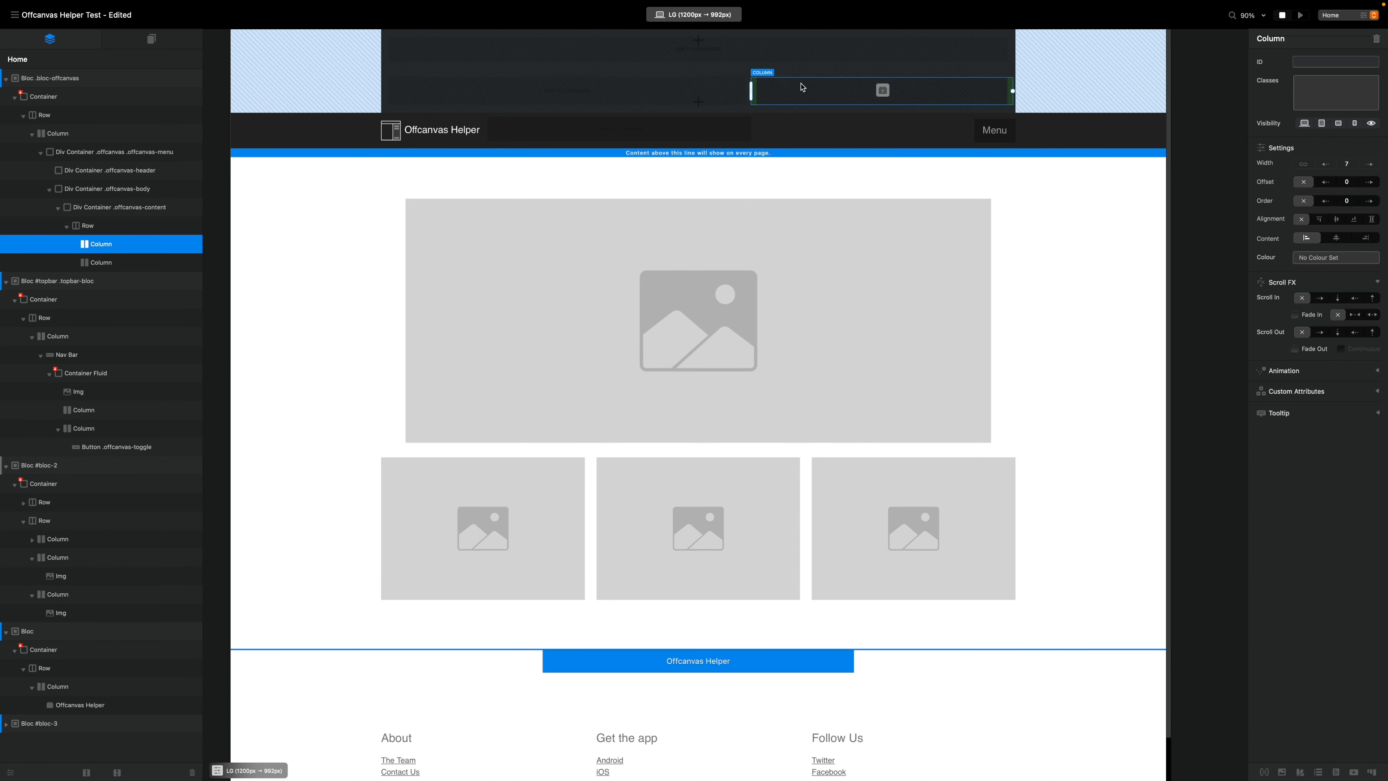
{"action": "key", "text": "ctrl+Right"}
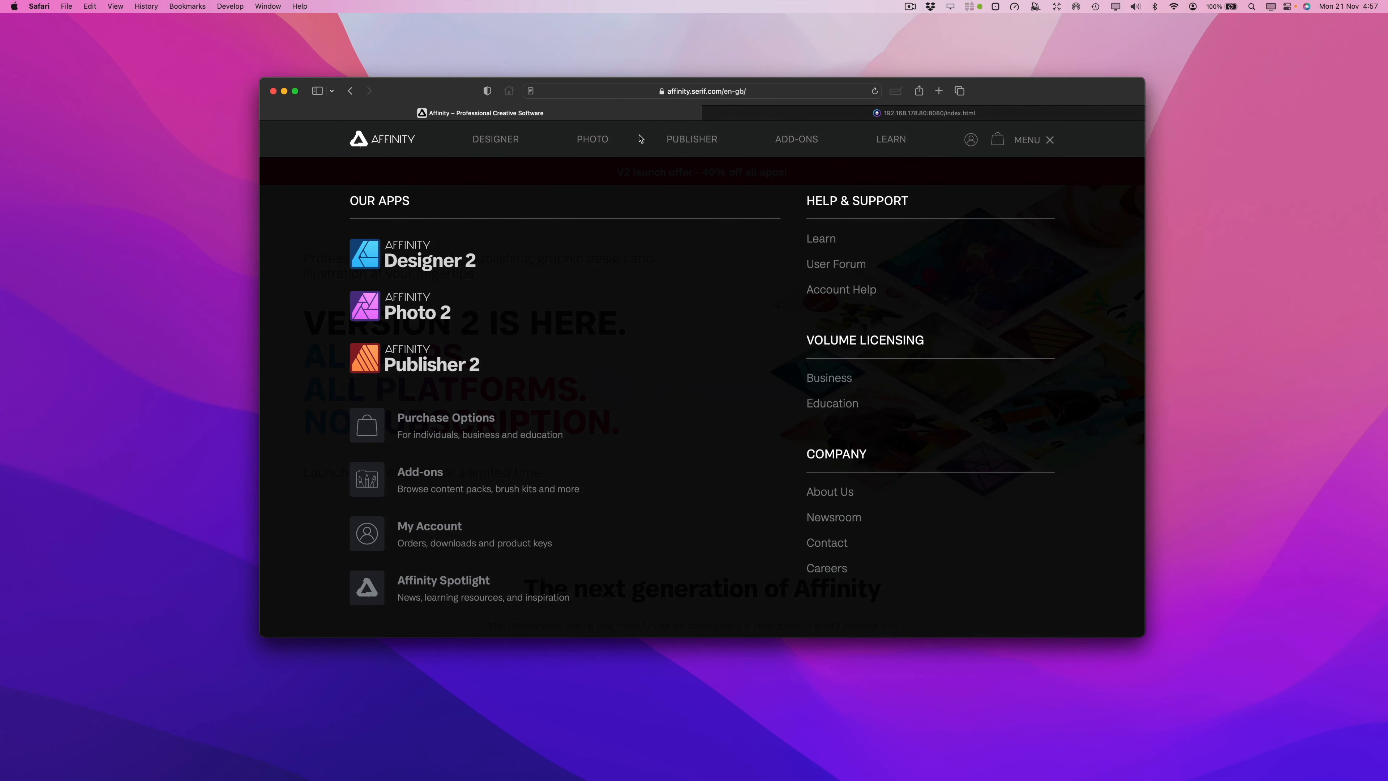
{"action": "left_click_drag", "start_coordinate": [352, 202], "coordinate": [422, 198]}
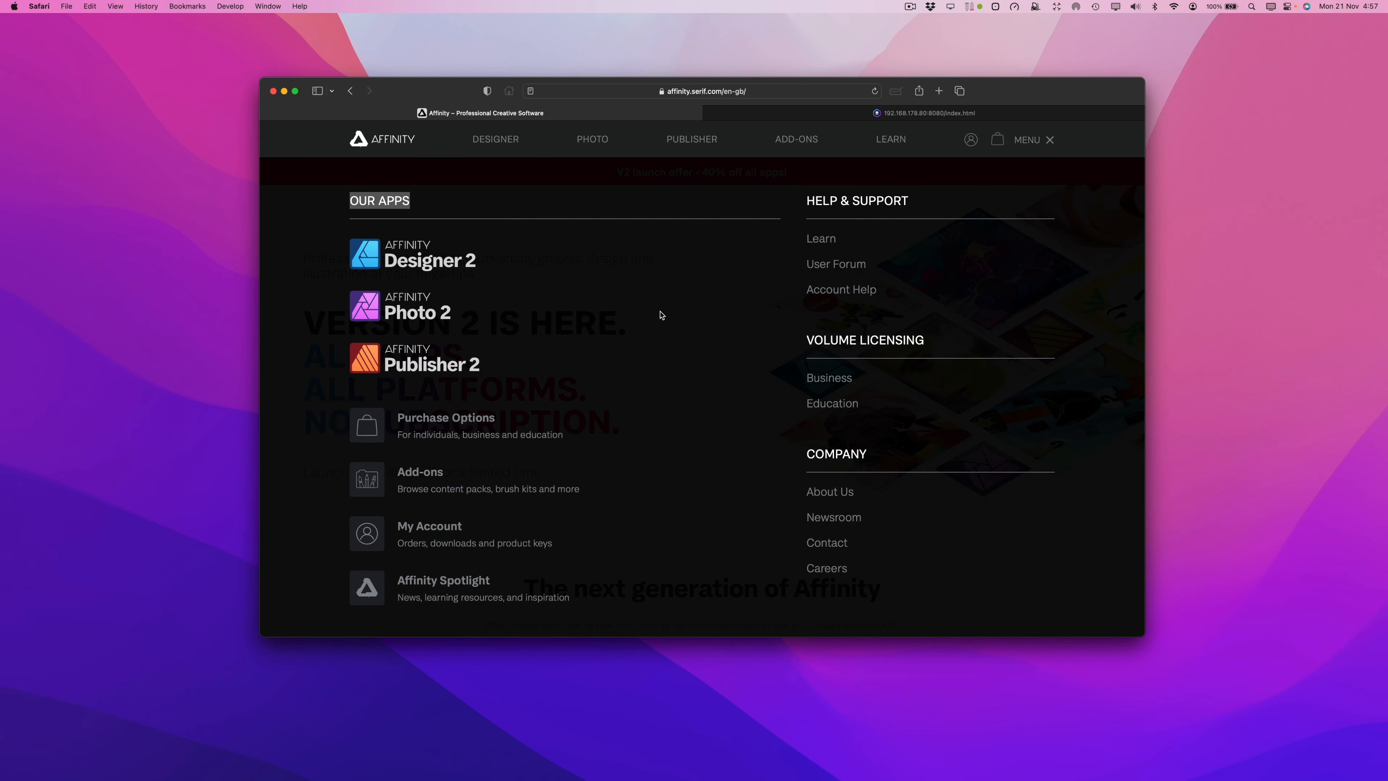
{"action": "key", "text": "ctrl+Left"}
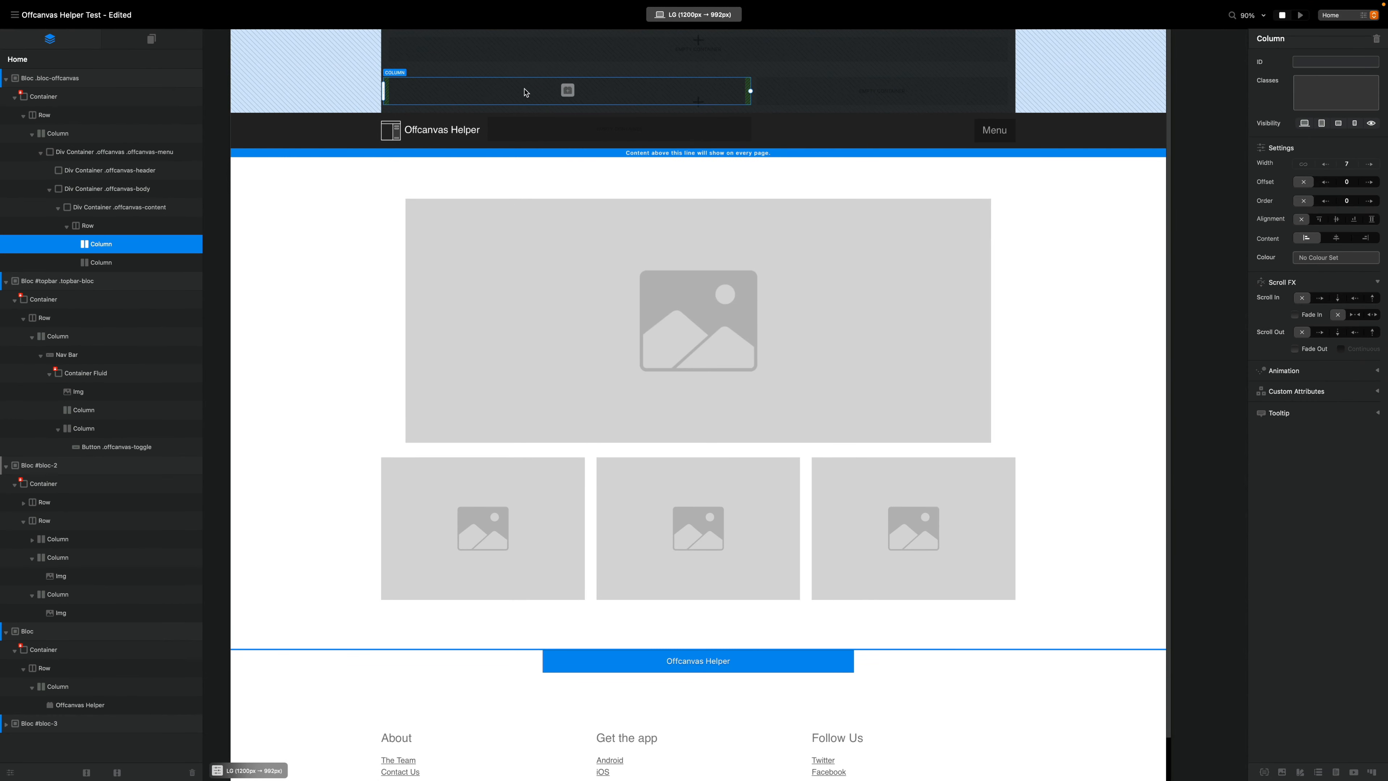
- Add a Heading 3 bric with a Divider below it to the first column of the offcanvas content
{"action": "left_click", "coordinate": [568, 89]}
{"action": "left_click", "coordinate": [479, 167]}
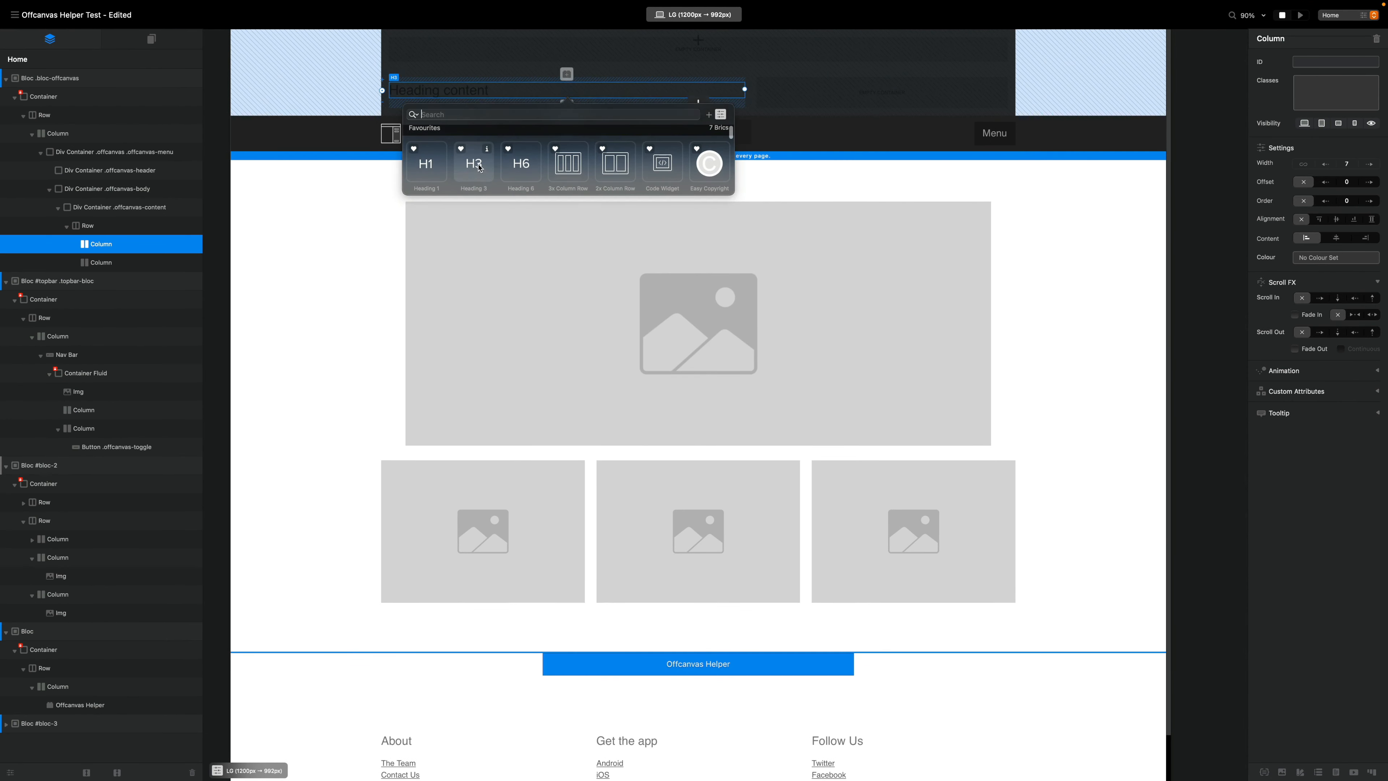
{"action": "left_click", "coordinate": [567, 107]}
{"action": "left_click", "coordinate": [568, 107]}
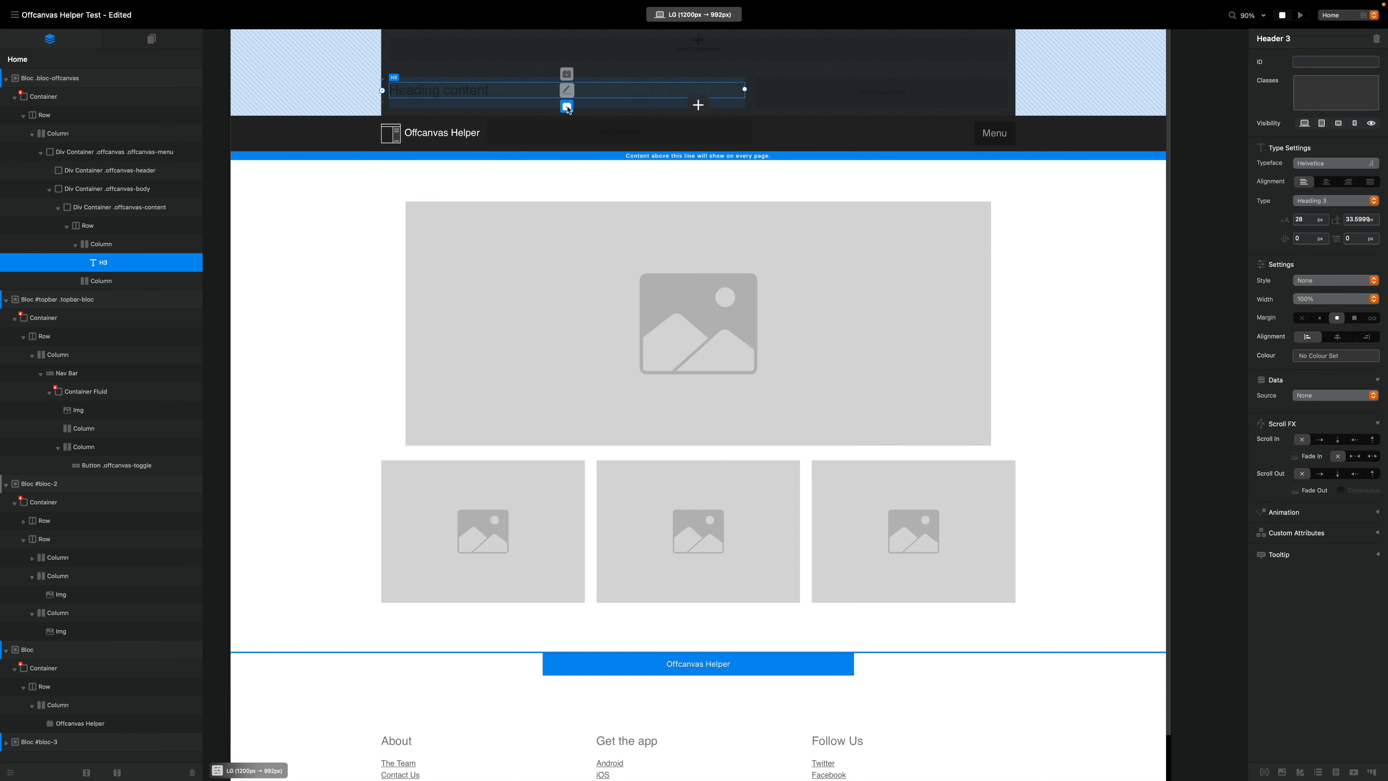
{"action": "left_click", "coordinate": [567, 107]}
{"action": "type", "text": "divi"}
{"action": "key", "text": "Return"}
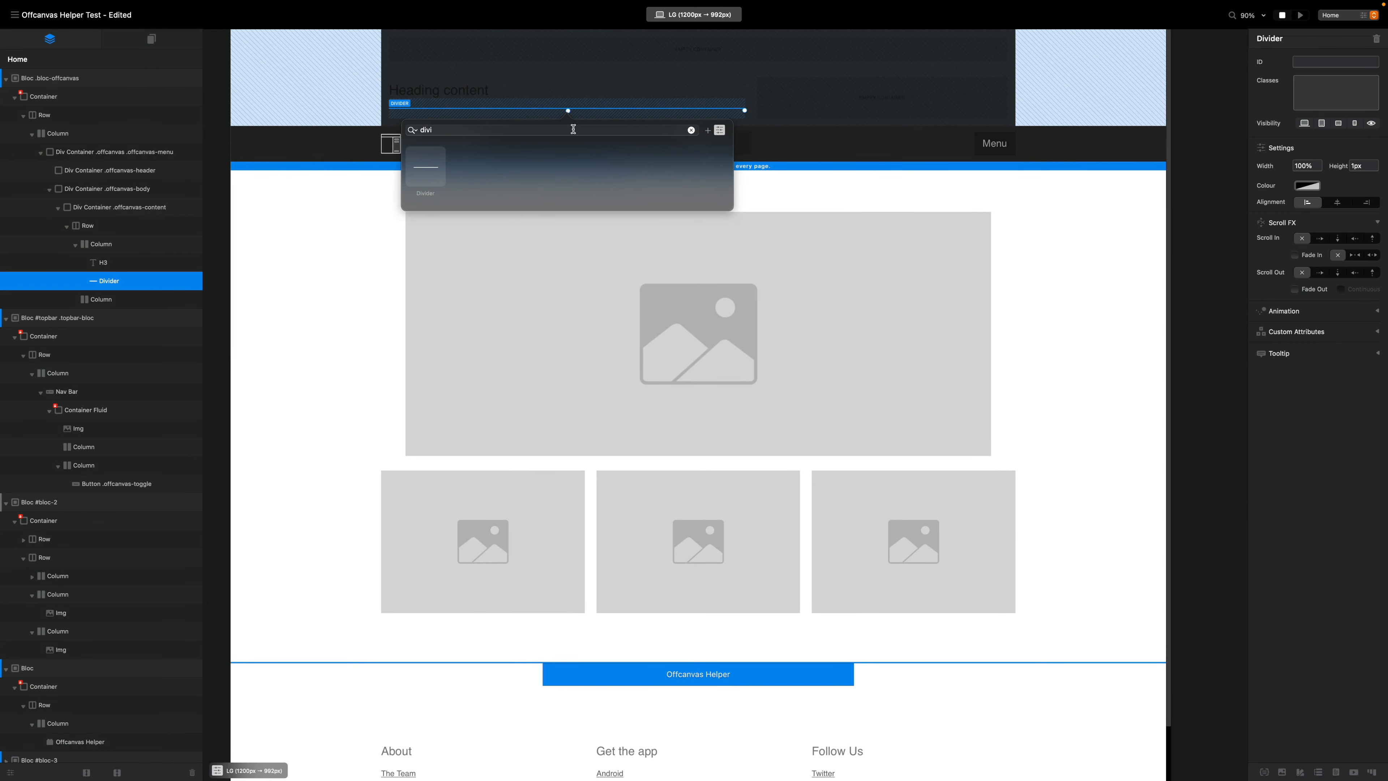
- Add a List bric below the divider in the first offcanvas column
{"action": "key", "text": "super+a"}
{"action": "type", "text": "list"}
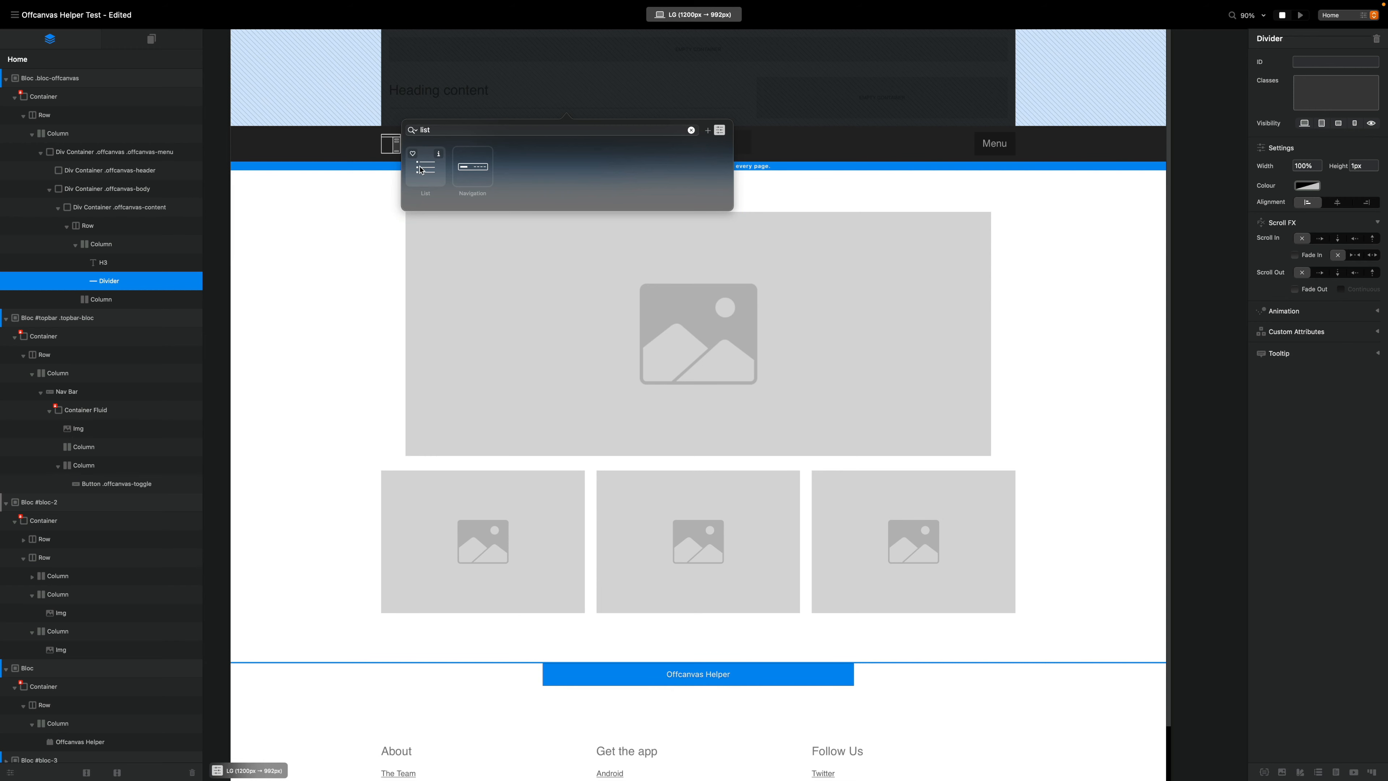
{"action": "key", "text": "Return"}
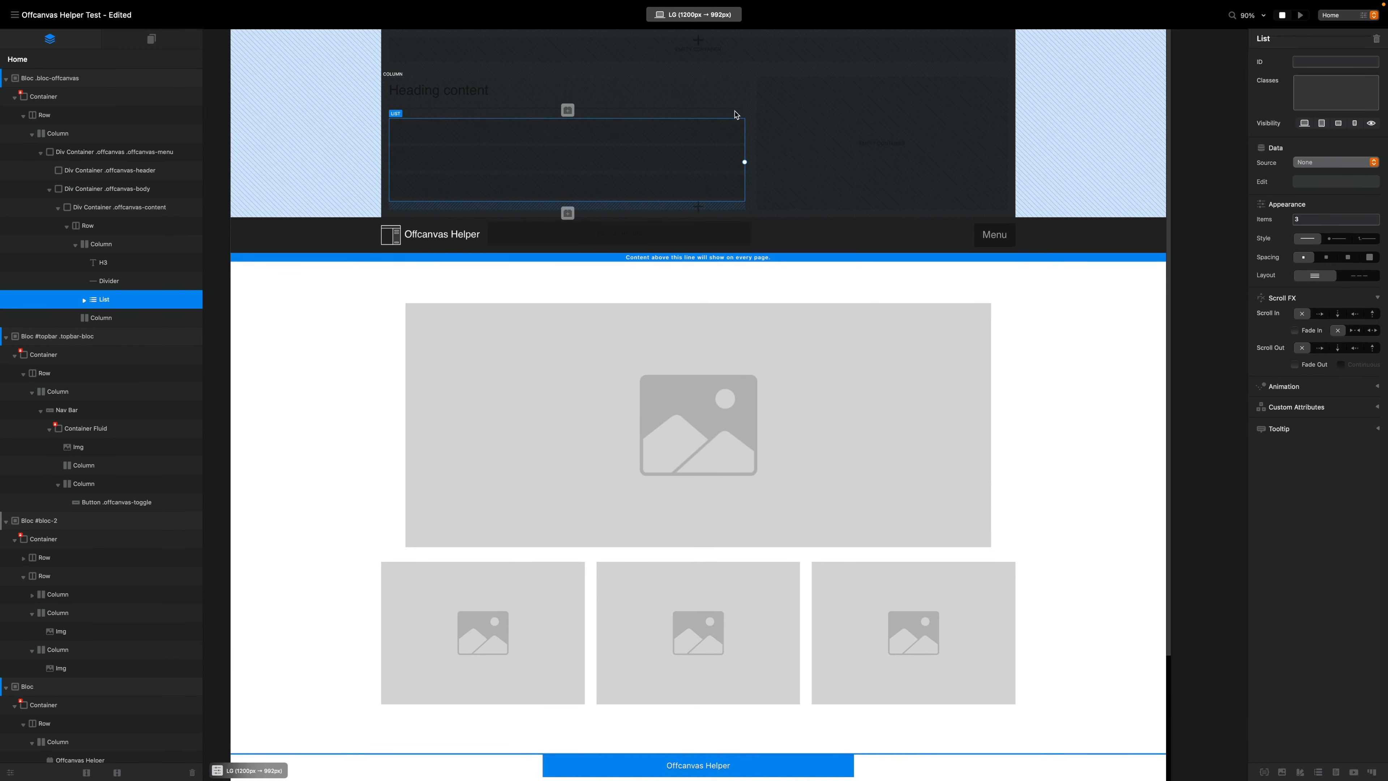
- Add a Heading 3 bric with a Divider below it to the second column of the offcanvas content
{"action": "left_click", "coordinate": [842, 104]}
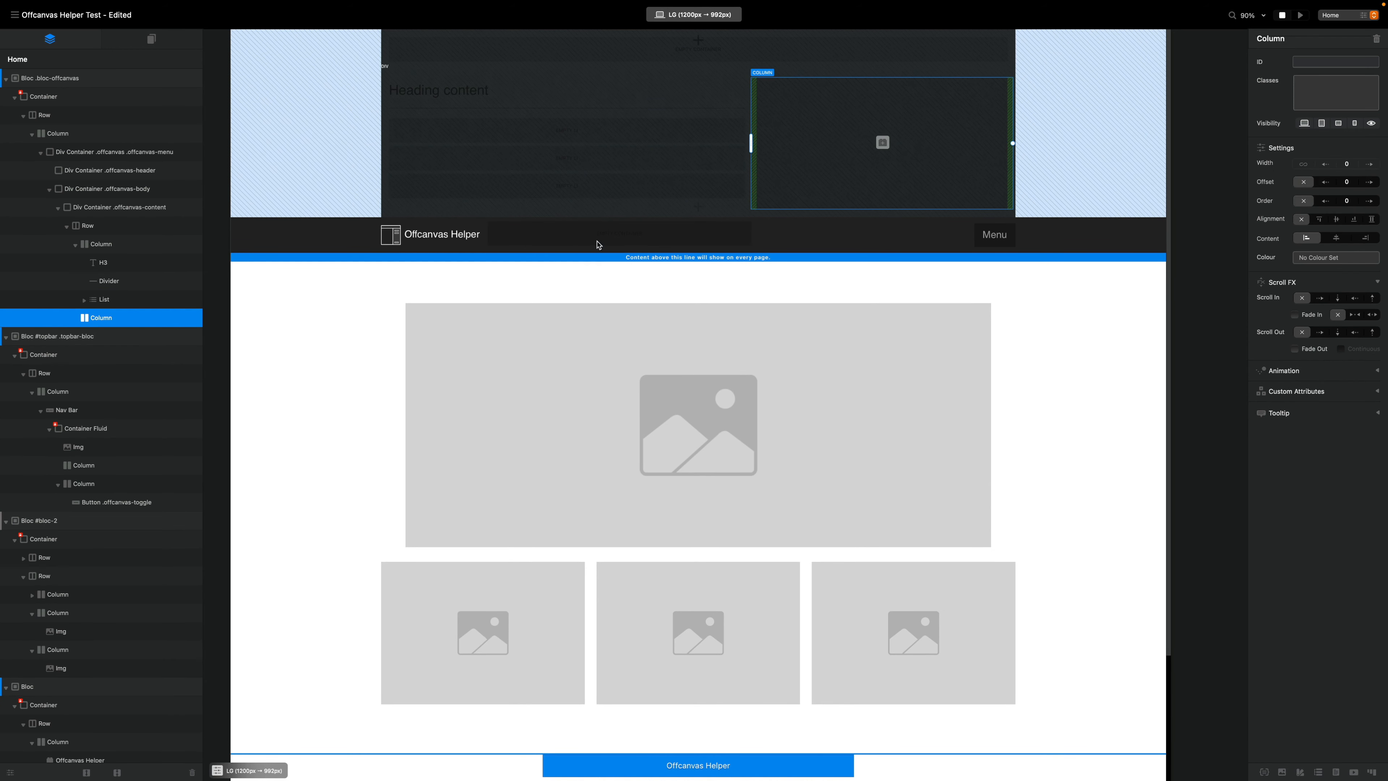
{"action": "left_click", "coordinate": [883, 143]}
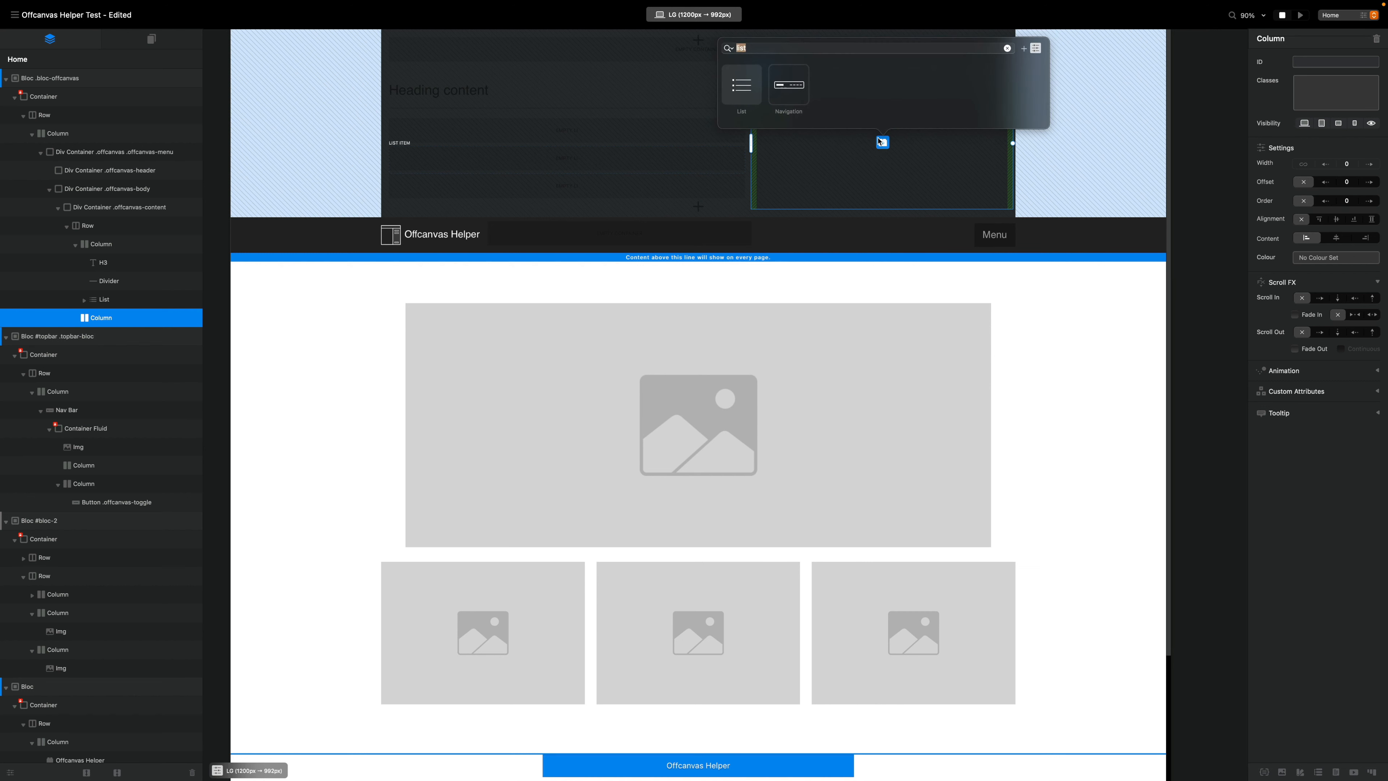
{"action": "type", "text": "h3"}
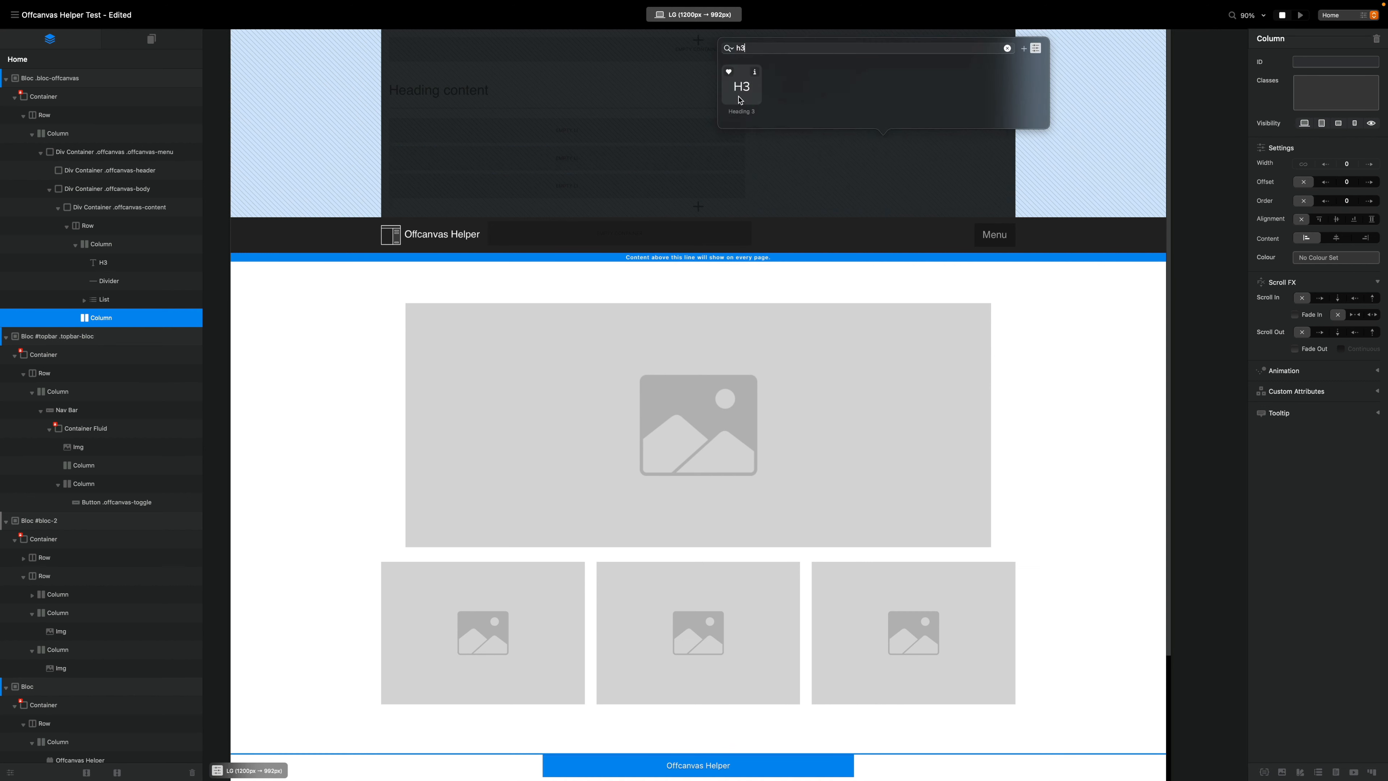
{"action": "left_click", "coordinate": [740, 93]}
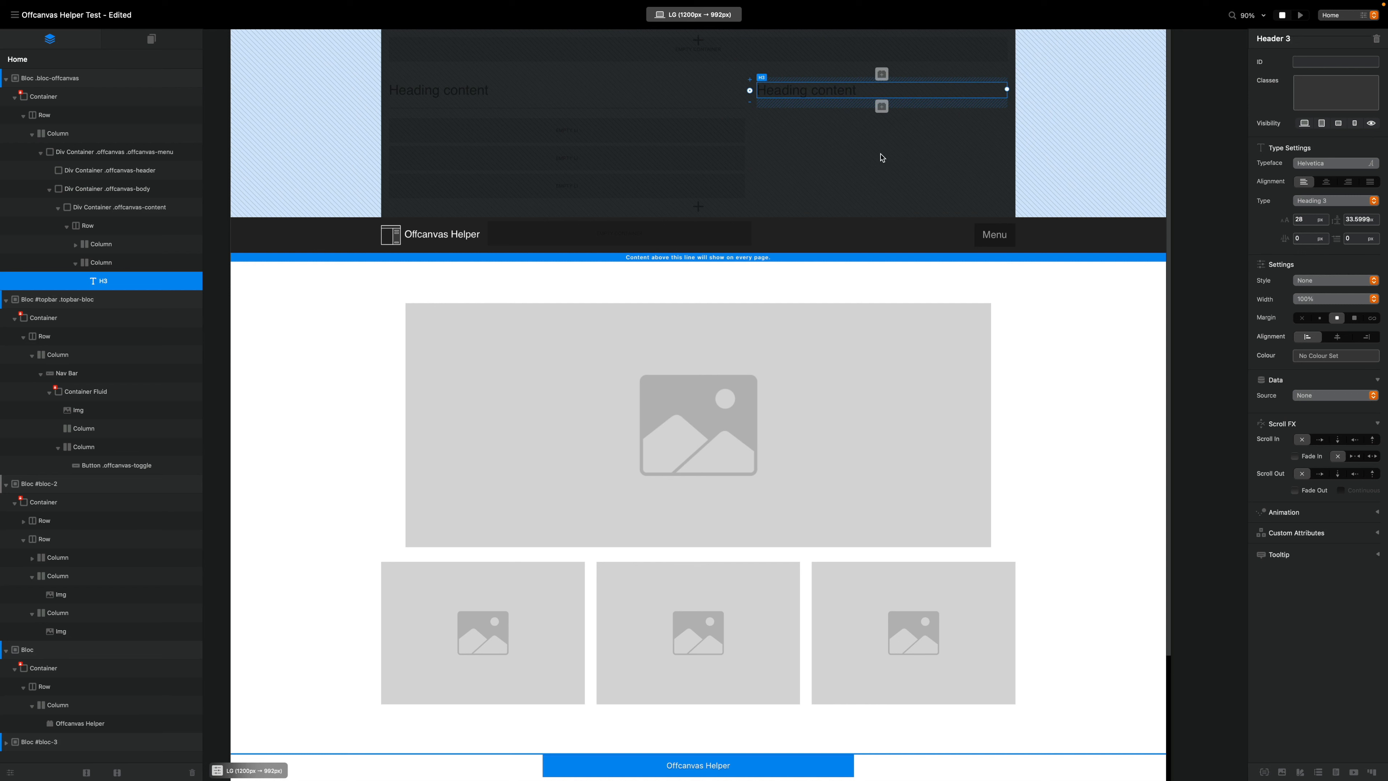
{"action": "left_click", "coordinate": [881, 106]}
{"action": "type", "text": "divi"}
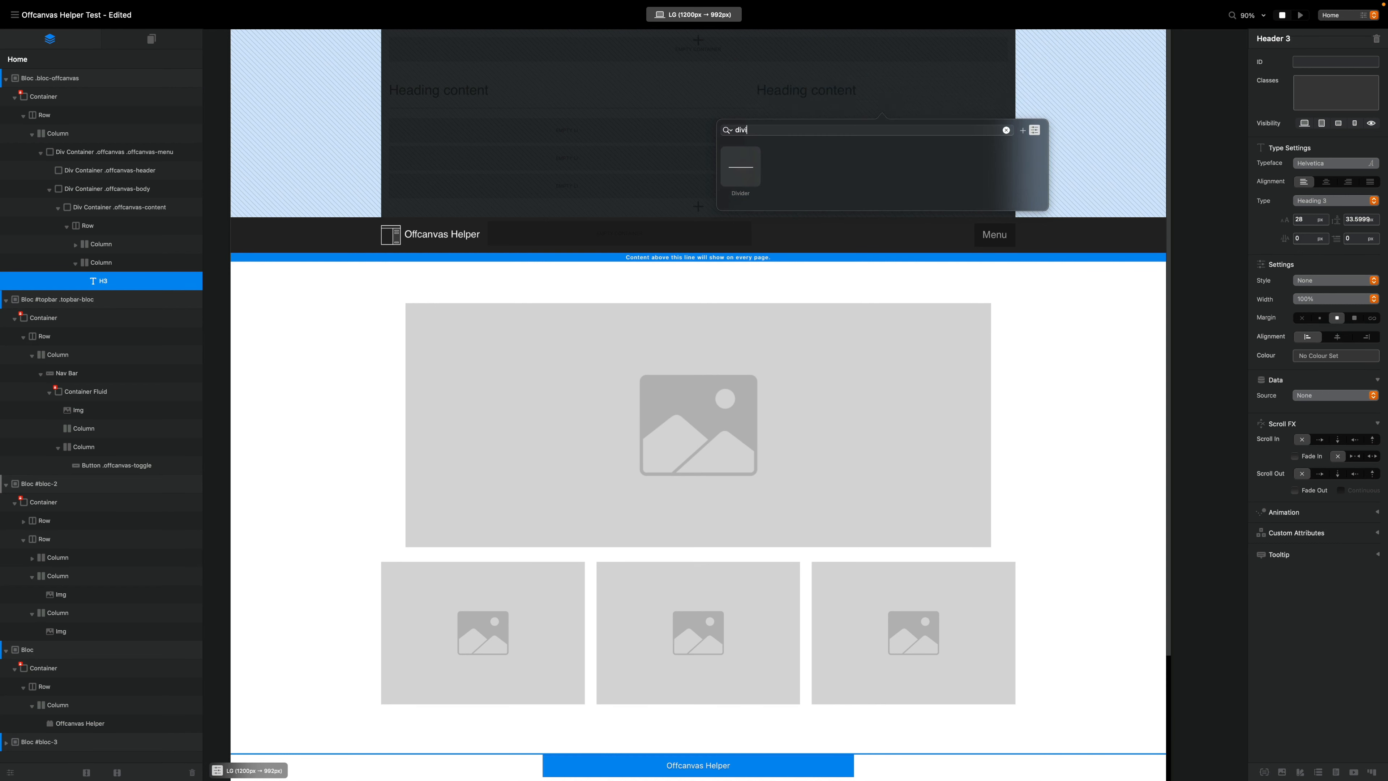
{"action": "left_click", "coordinate": [743, 166]}
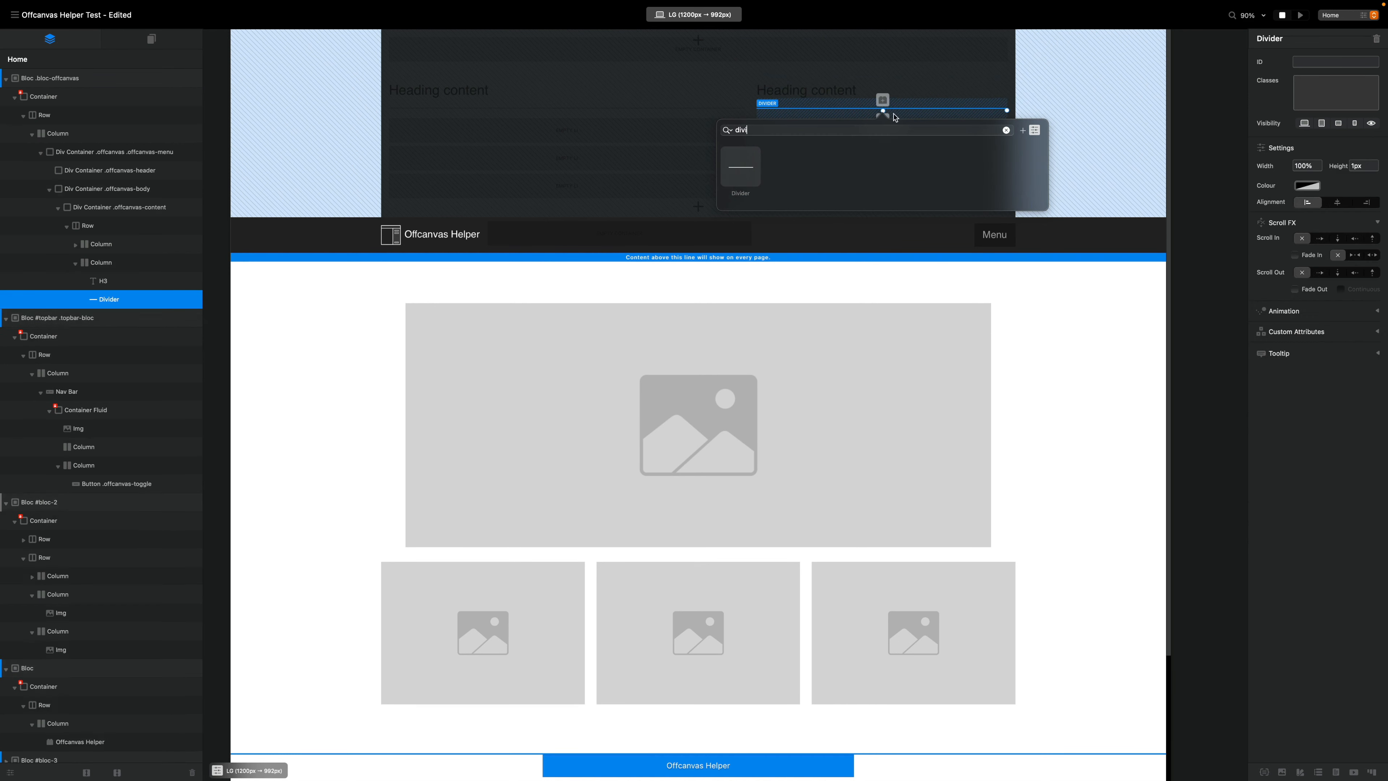
- Add a List bric below the divider in the second offcanvas column
{"action": "left_click", "coordinate": [914, 118]}
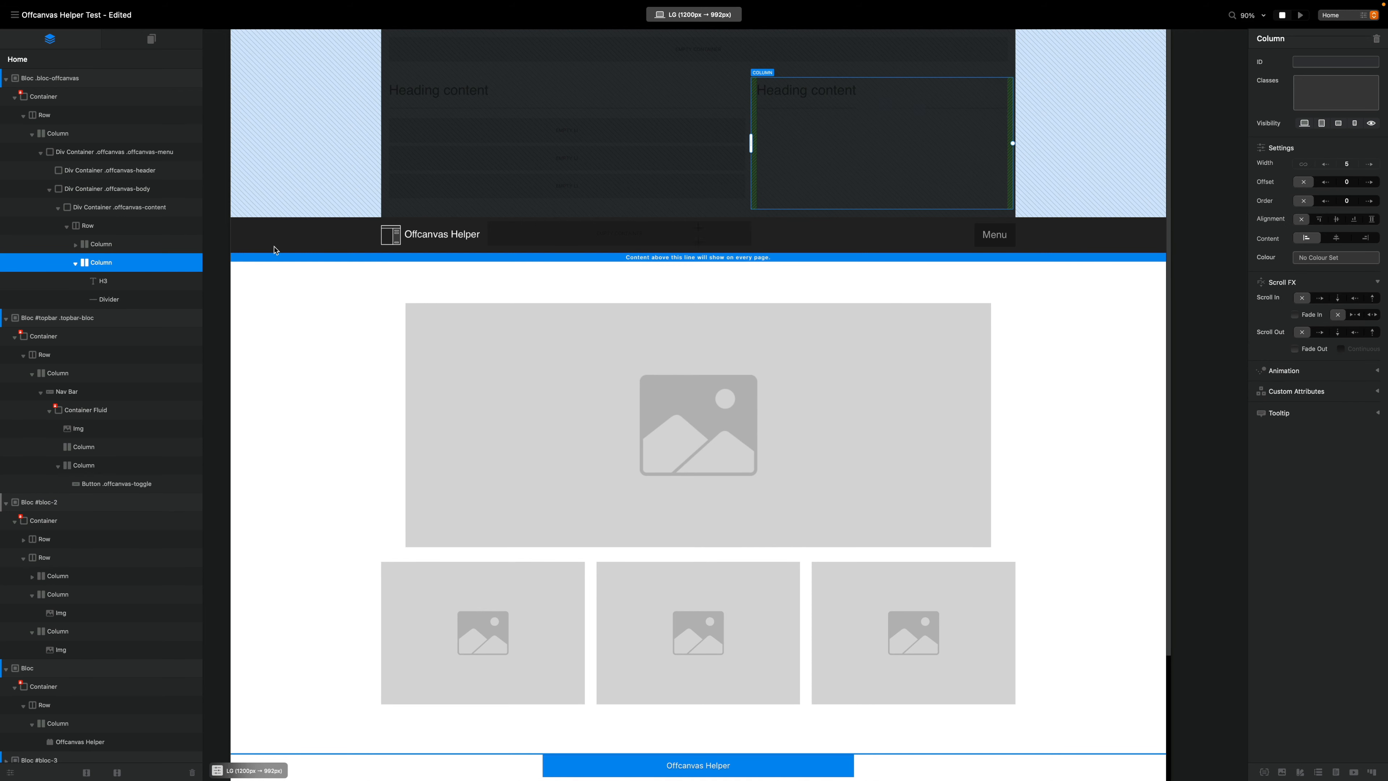
{"action": "left_click", "coordinate": [874, 111]}
{"action": "left_click", "coordinate": [883, 121]}
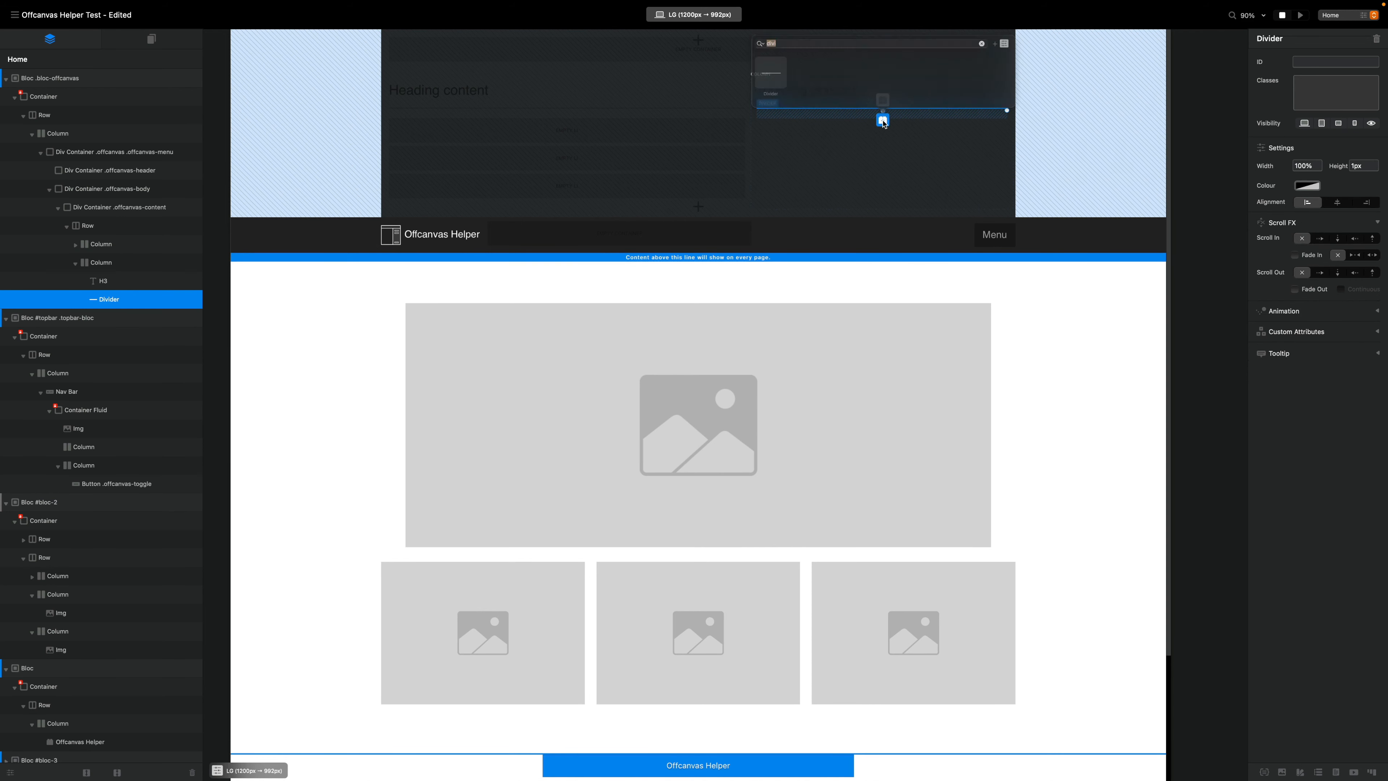
{"action": "left_click", "coordinate": [883, 121]}
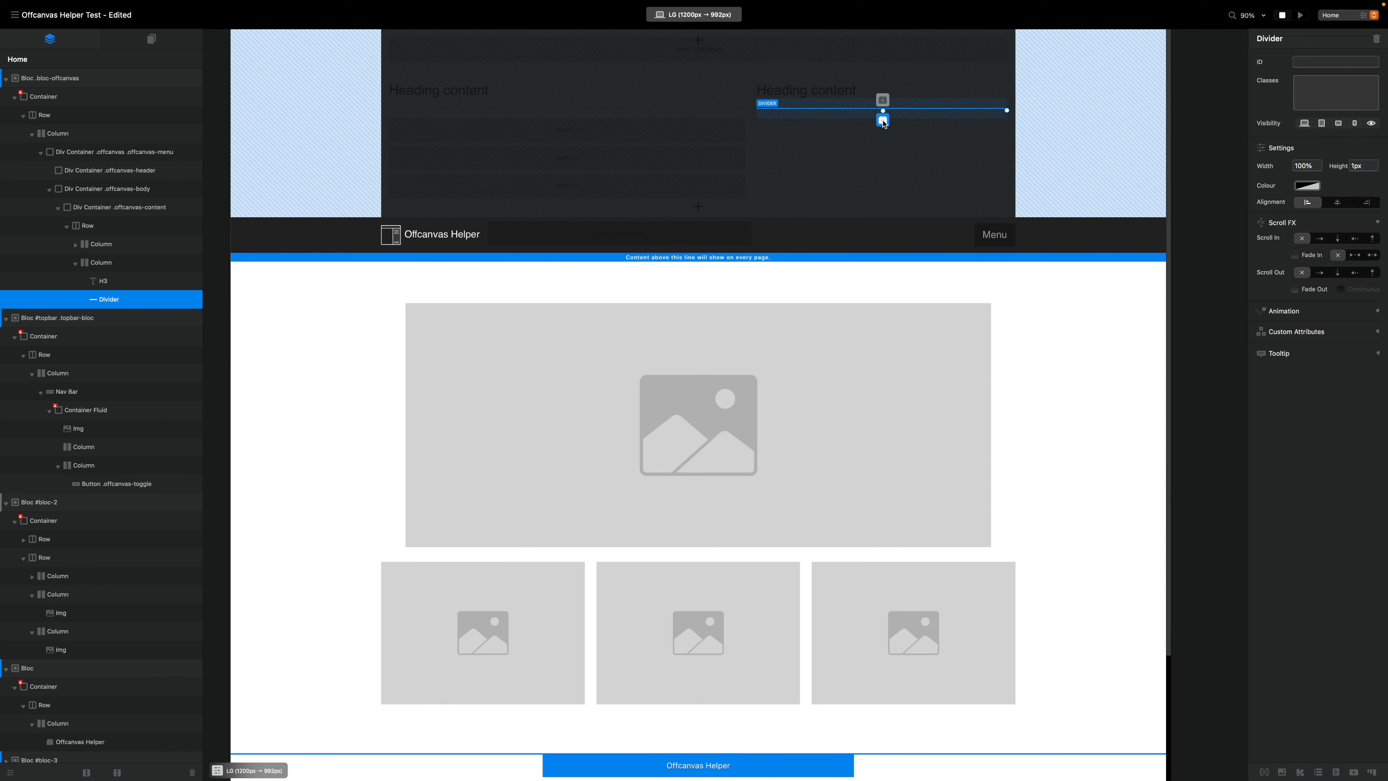
{"action": "left_click", "coordinate": [883, 120]}
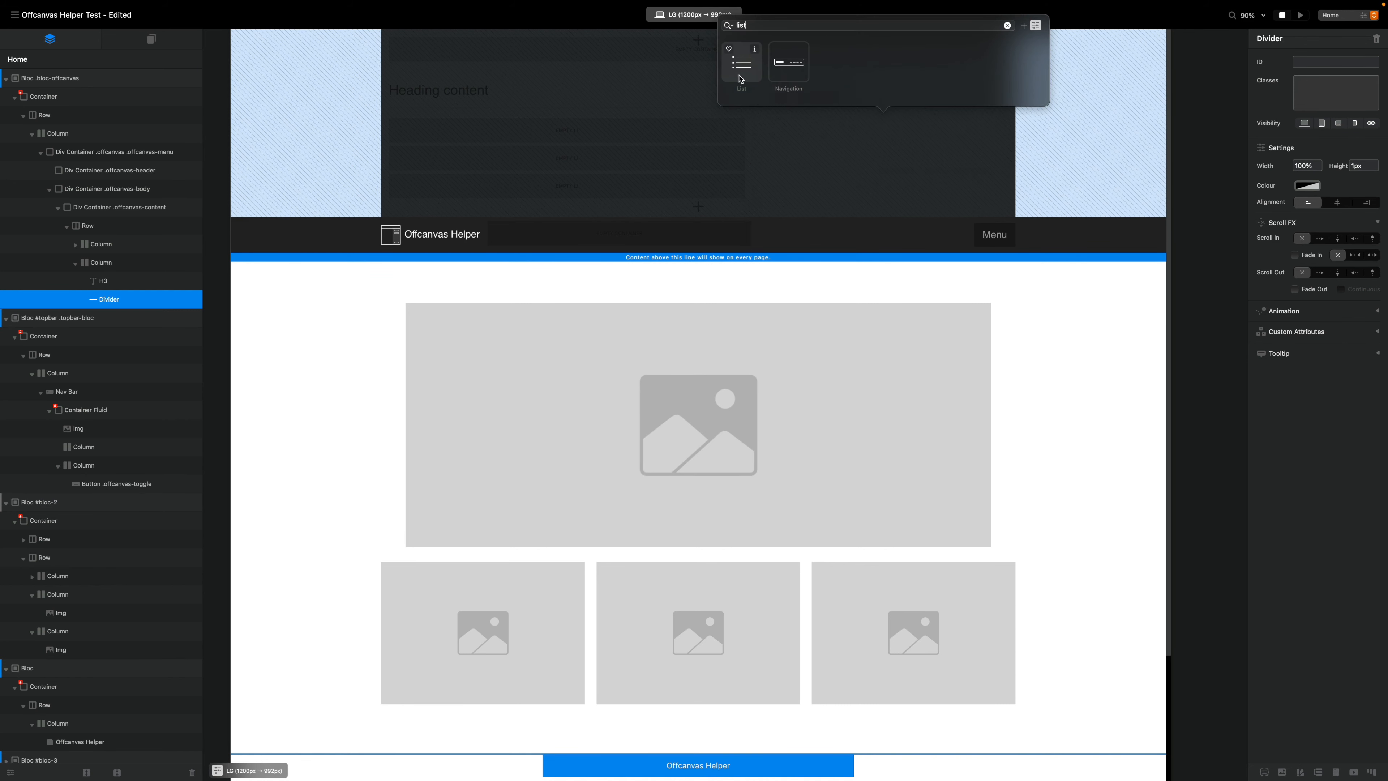
{"action": "key", "text": "Return"}
- Repeat the Heading 3, Divider and List group in the second offcanvas column until it holds three groups
{"action": "type", "text": "h3"}
{"action": "key", "text": "Return"}
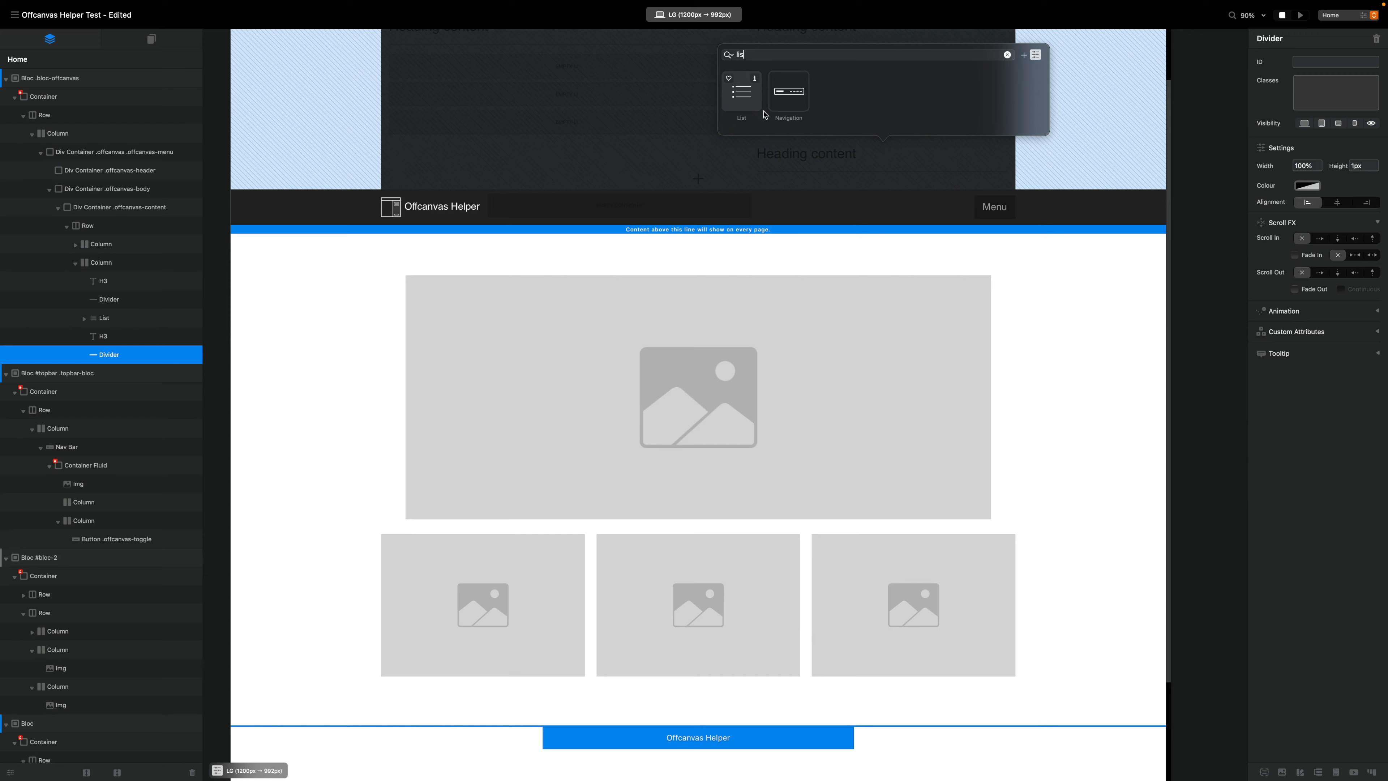
{"action": "type", "text": "div"}
{"action": "key", "text": "Return"}
{"action": "type", "text": "list"}
{"action": "key", "text": "Return"}
- Compare the layout with Affinity's menu in Safari, and inspect the offcanvas-body and offcanvas-content containers back in Blocs
{"action": "left_click", "coordinate": [704, 241]}
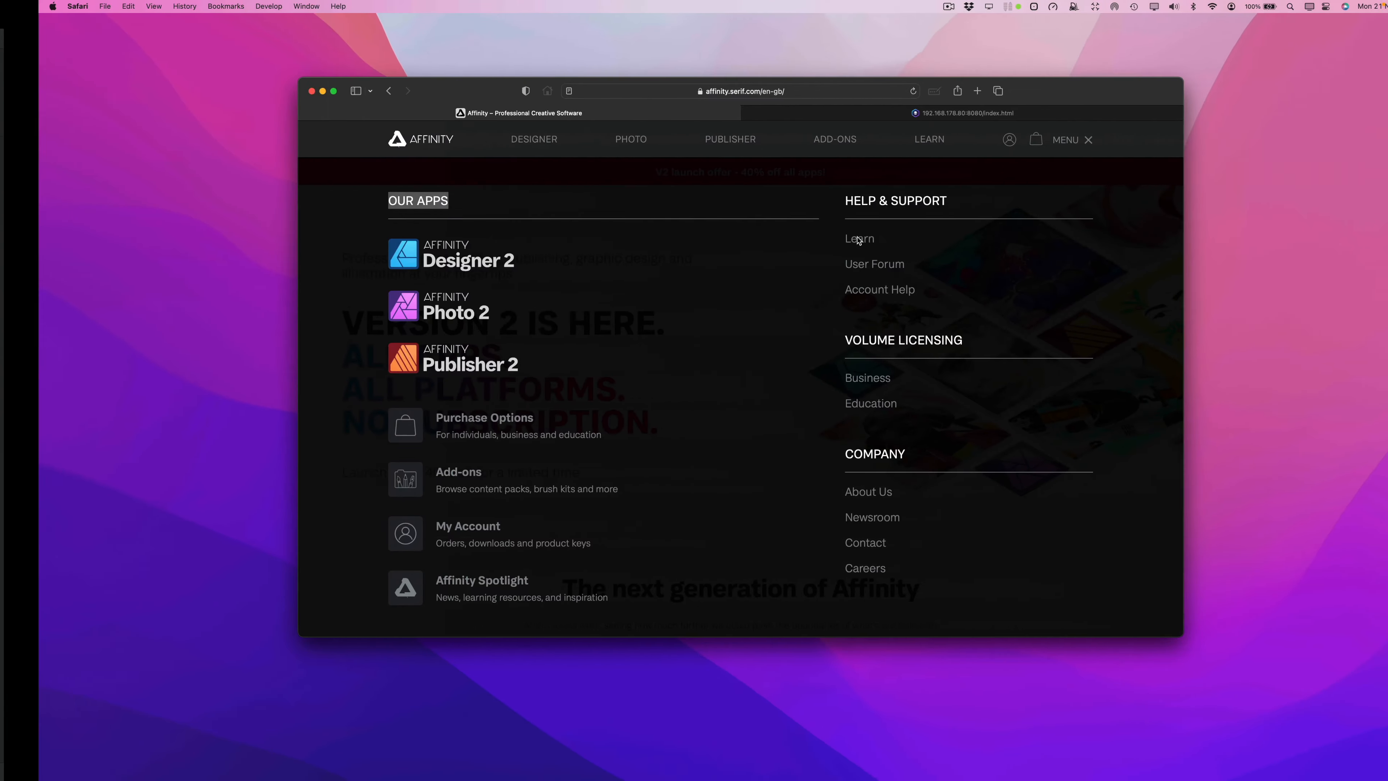
{"action": "key", "text": "ctrl+Left"}
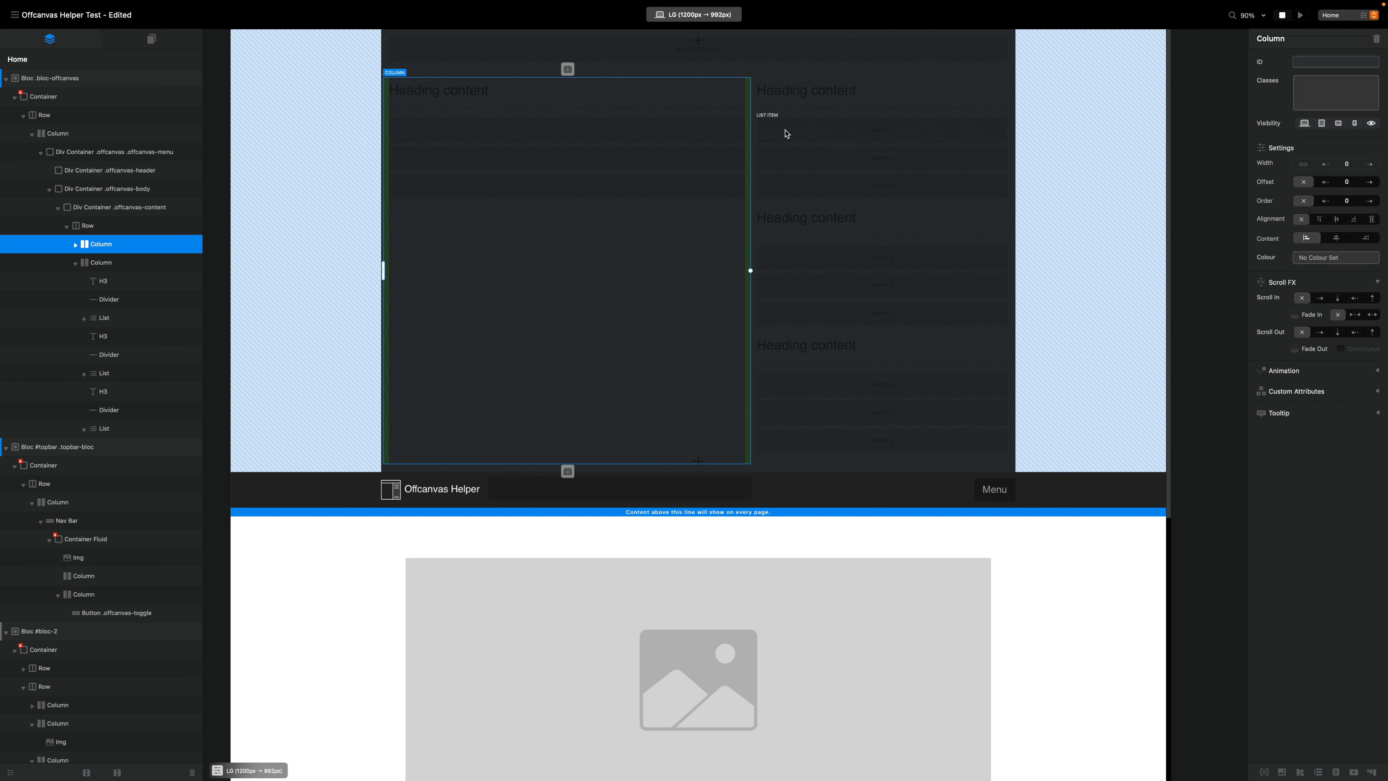
{"action": "left_click", "coordinate": [574, 98]}
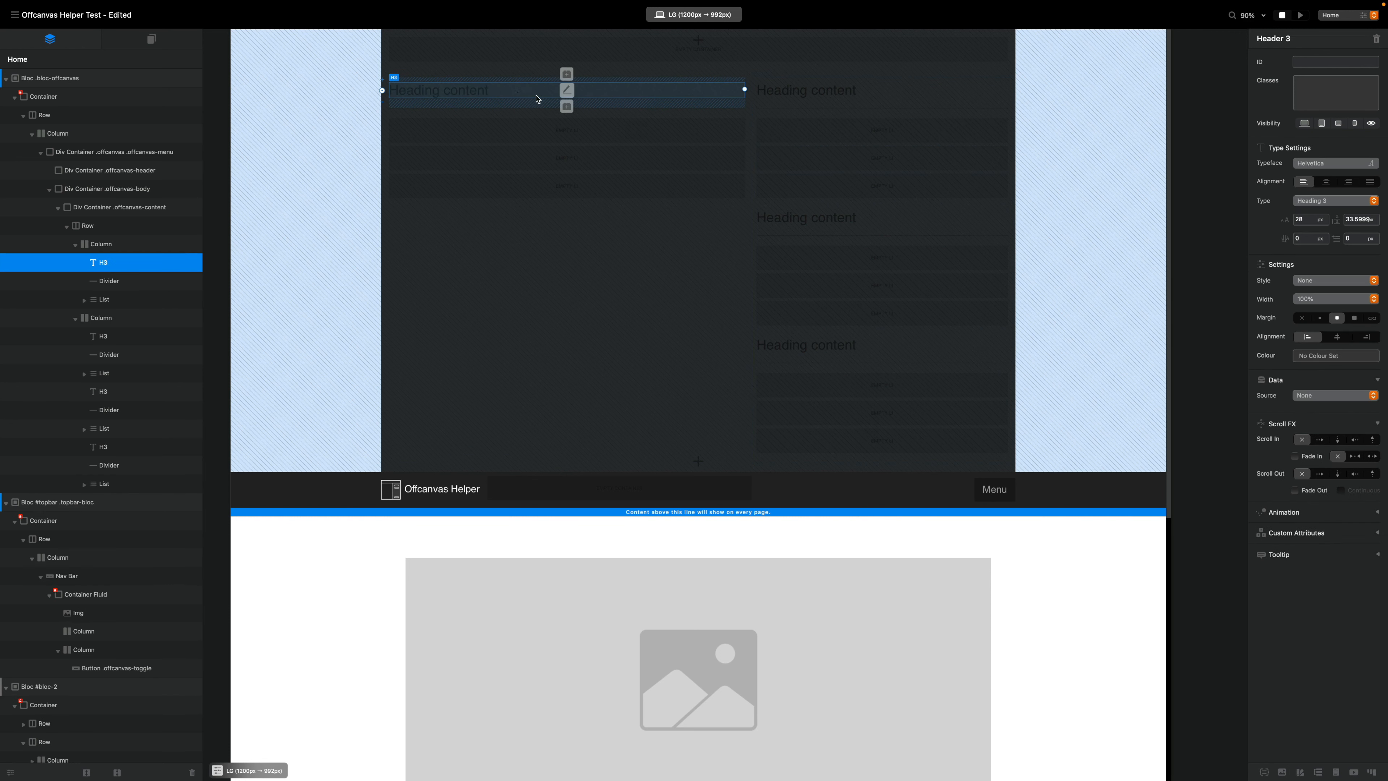
{"action": "left_click", "coordinate": [676, 77]}
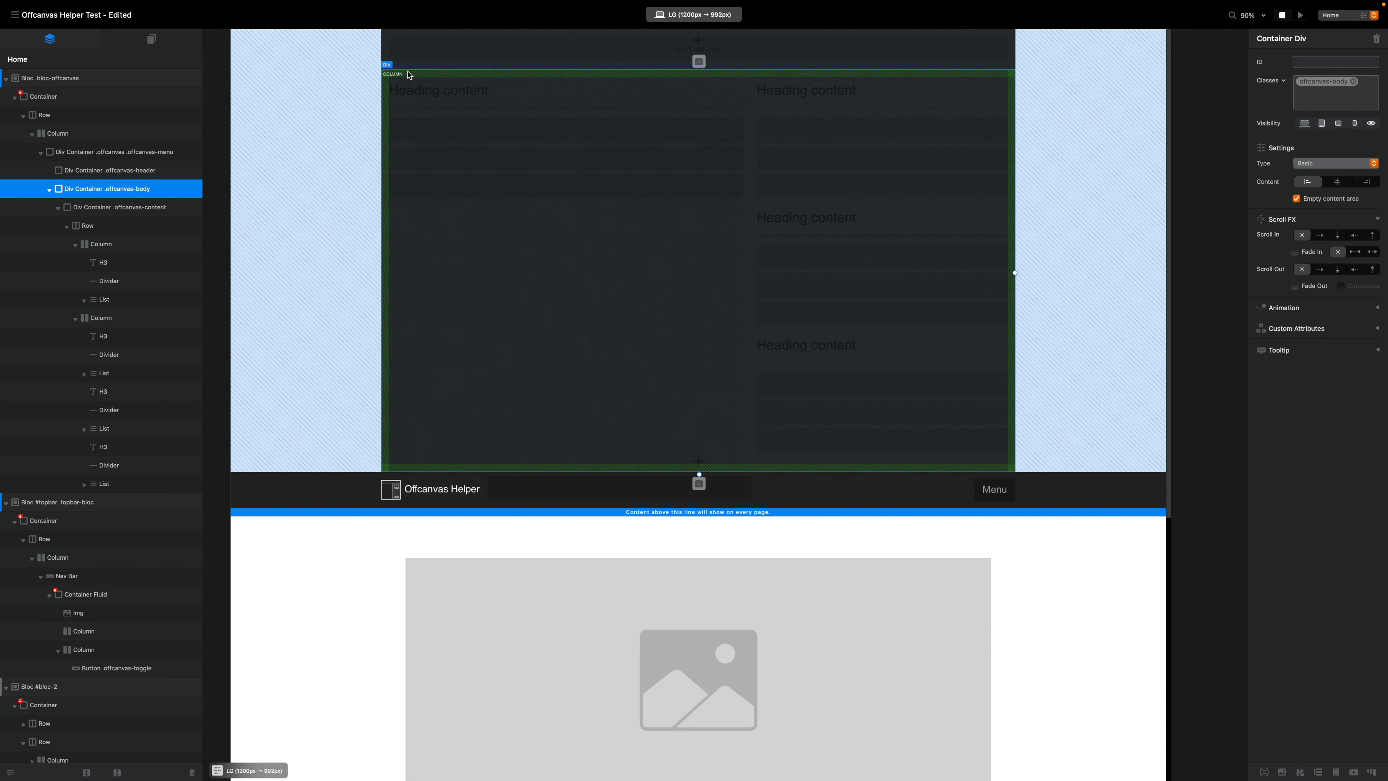
{"action": "left_click", "coordinate": [143, 214]}
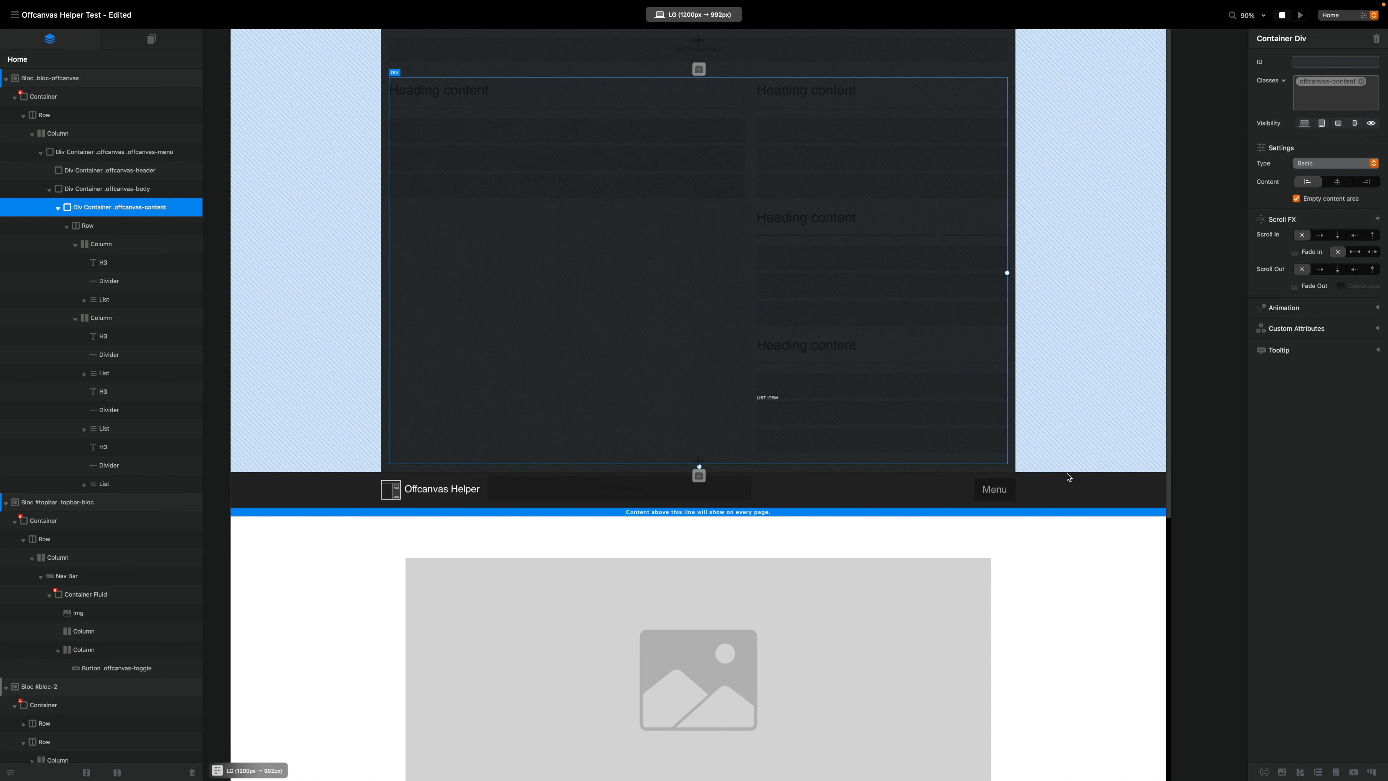
- Create a class named "offcanvas-content h3" in the Class Manager, keeping the space in its name
{"action": "left_click", "coordinate": [1271, 774]}
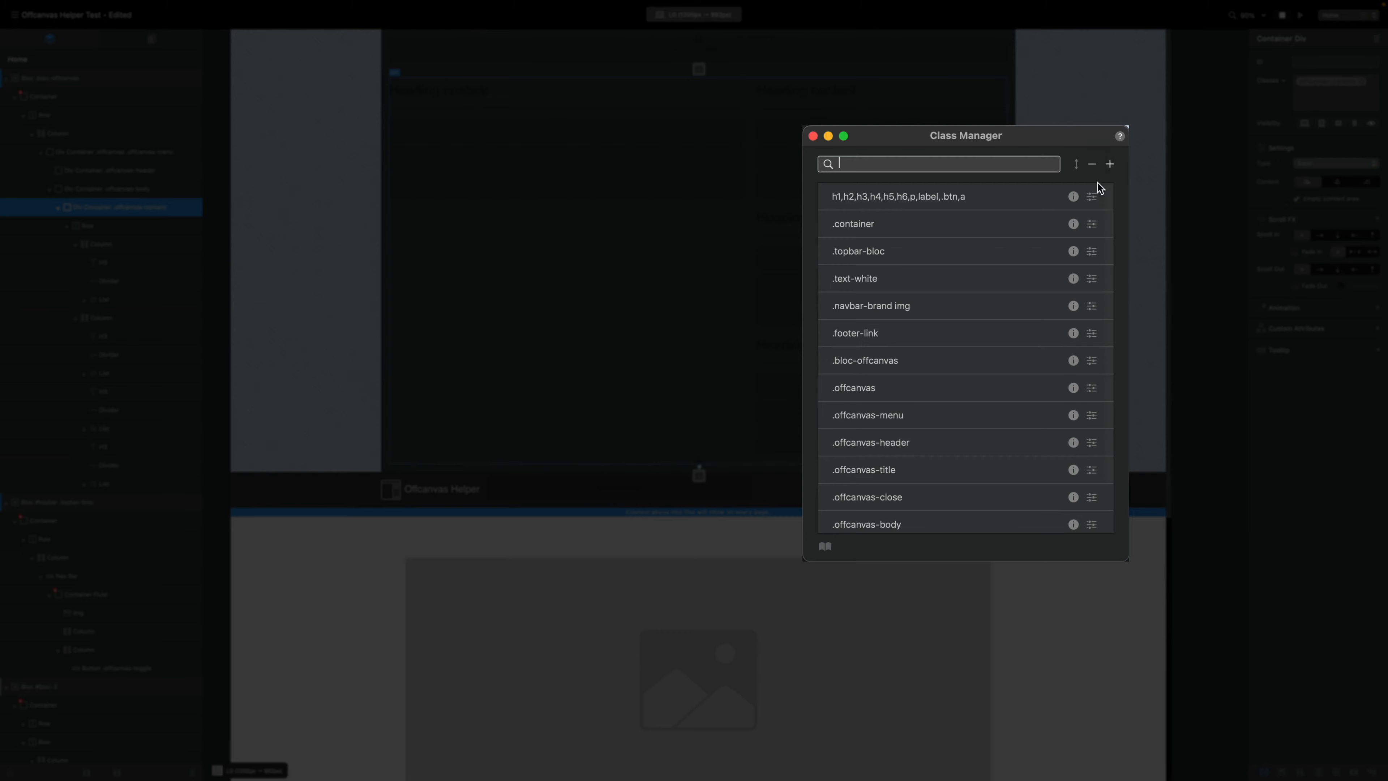
{"action": "left_click", "coordinate": [1109, 164]}
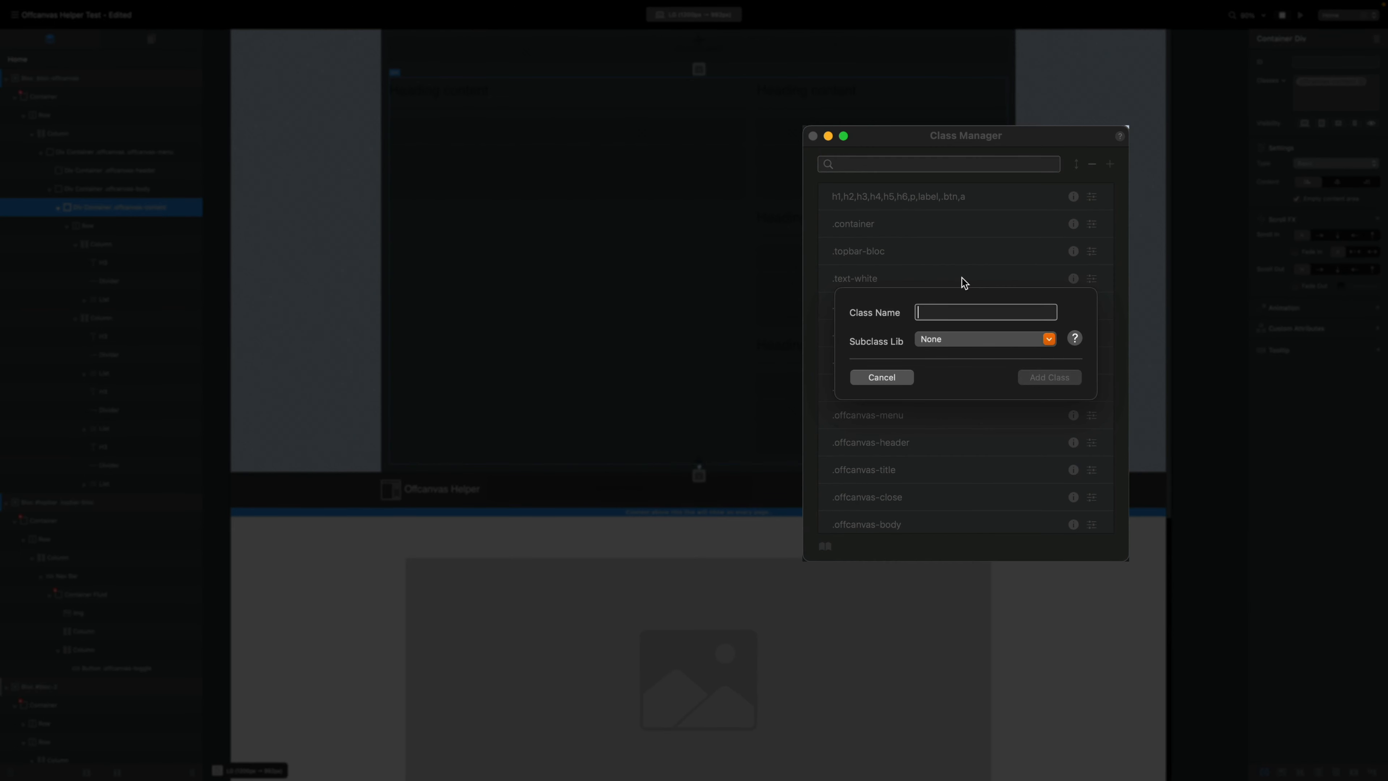
{"action": "type", "text": "offcanvas-con"}
{"action": "type", "text": "tent"}
{"action": "key", "text": "BackSpace"}
{"action": "key", "text": "BackSpace"}
{"action": "key", "text": "BackSpace"}
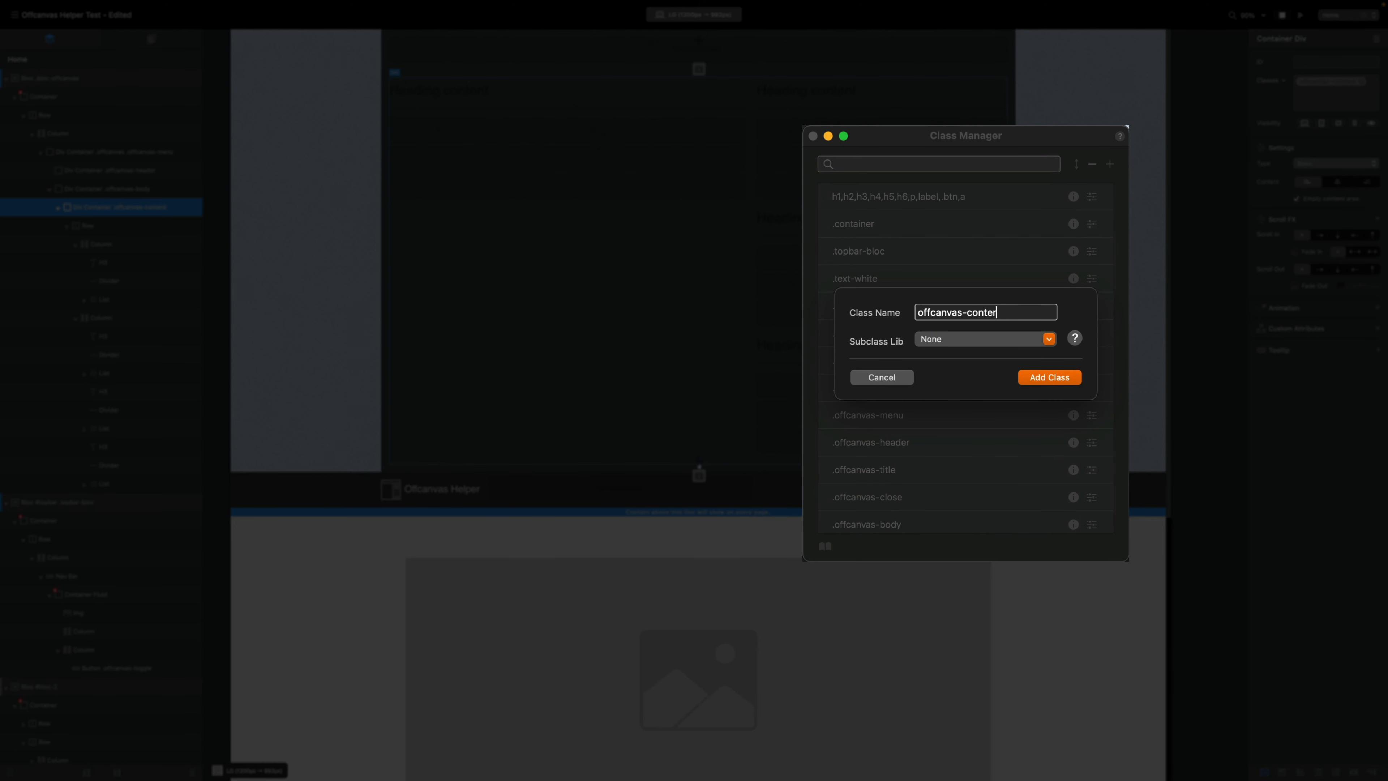
{"action": "type", "text": "ent"}
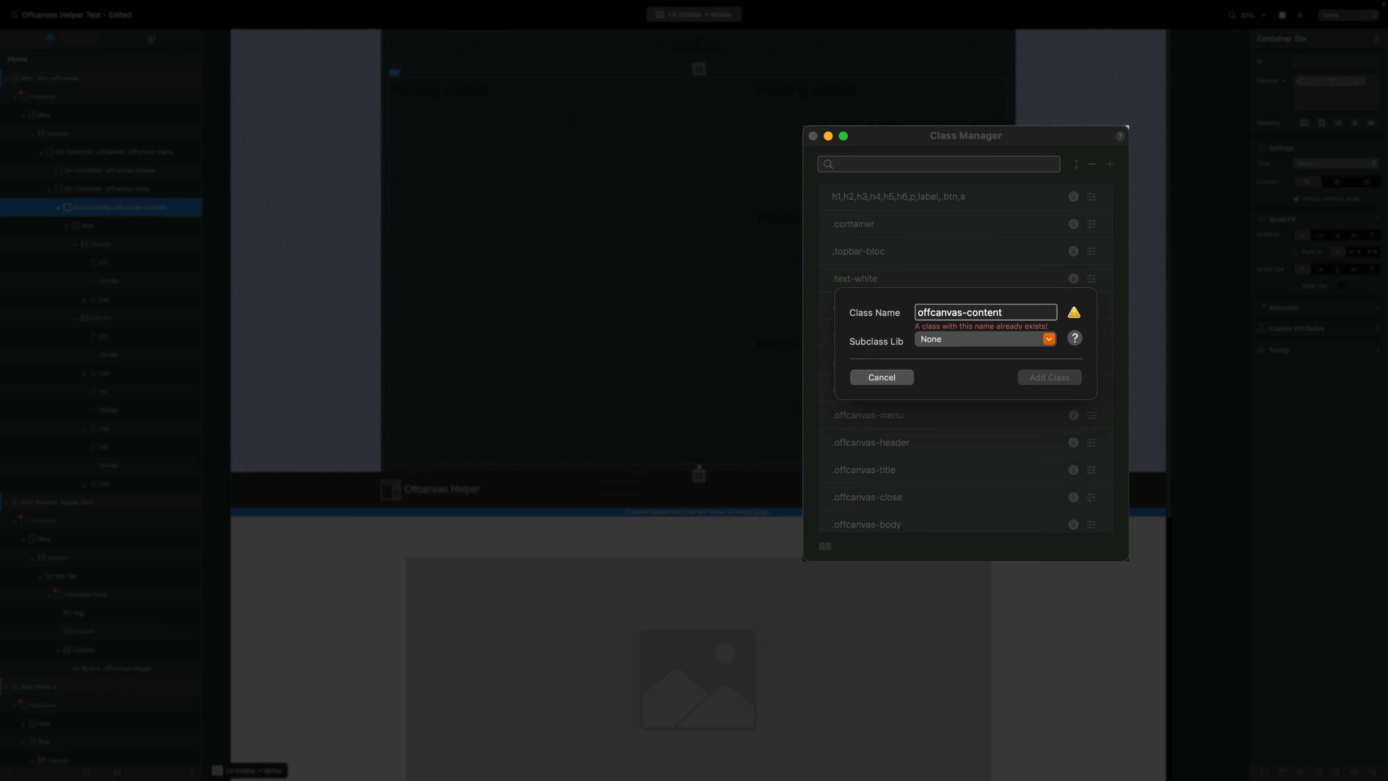
{"action": "type", "text": " h3"}
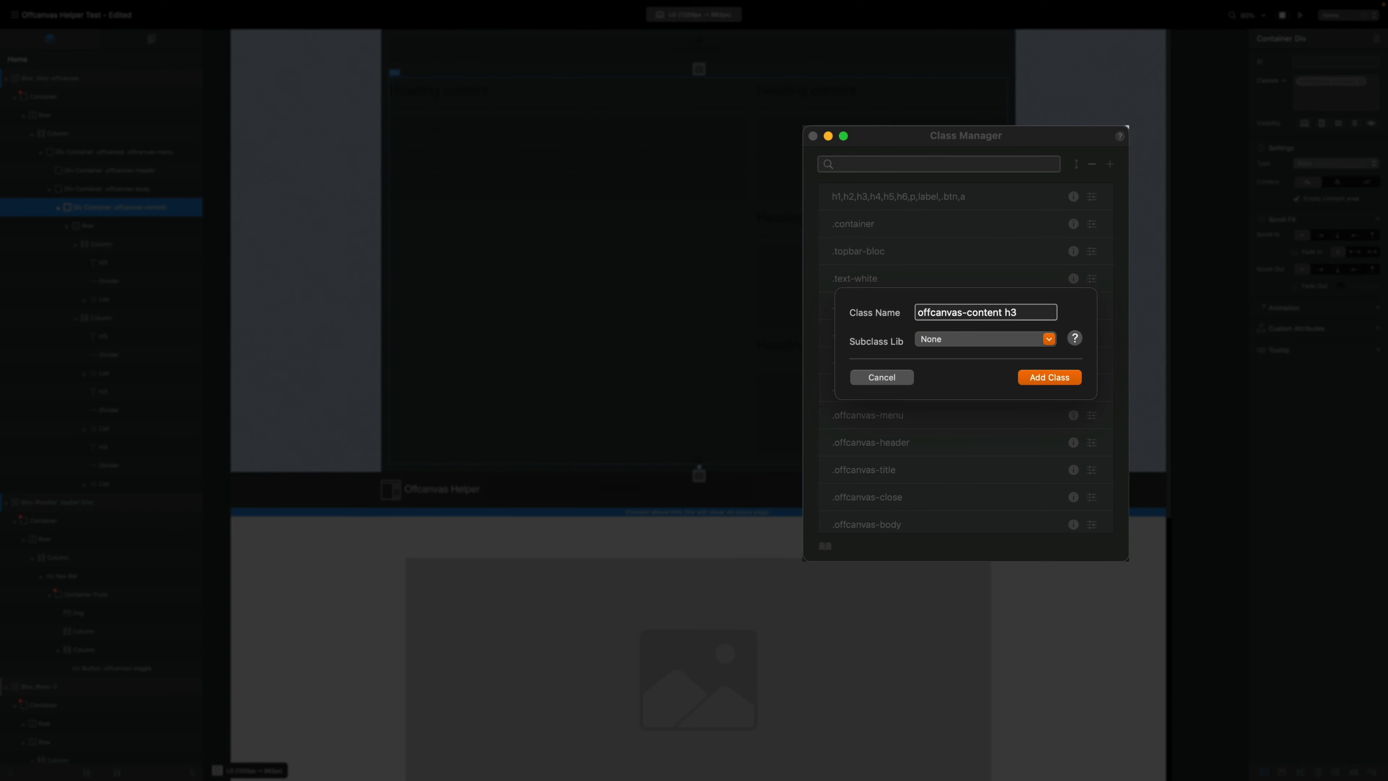
{"action": "key", "text": "Return"}
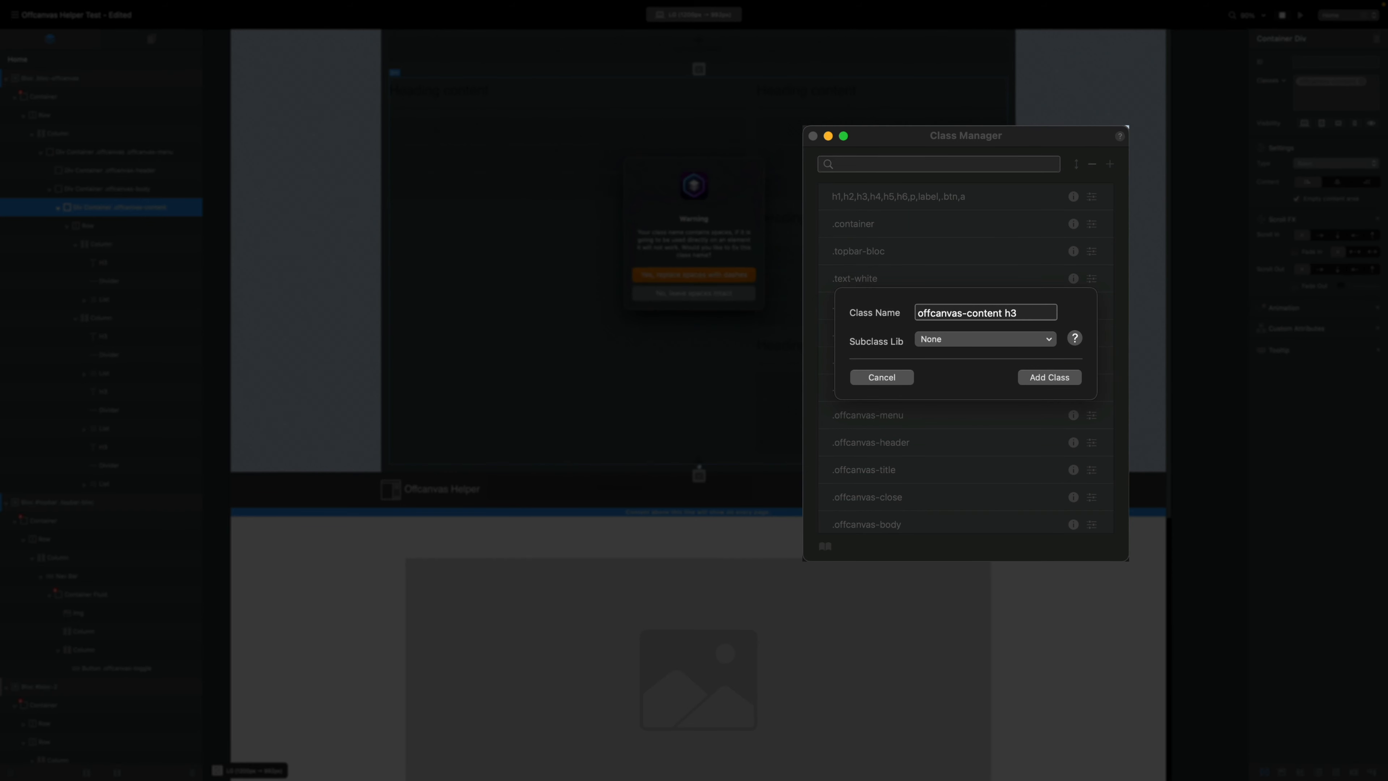
{"action": "left_click", "coordinate": [734, 295]}
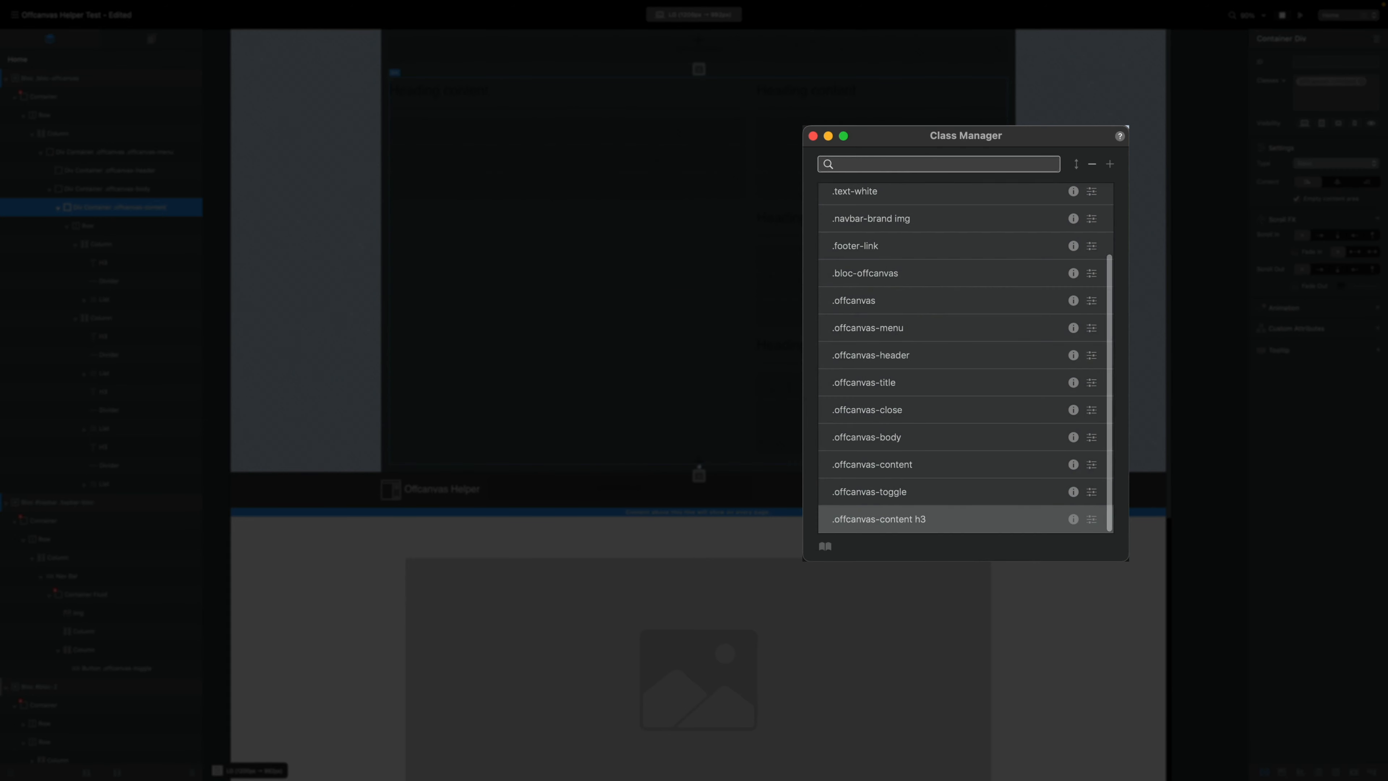
- Create a class named "offcanvas-content .divider-h" in the Class Manager
{"action": "left_click", "coordinate": [1110, 165]}
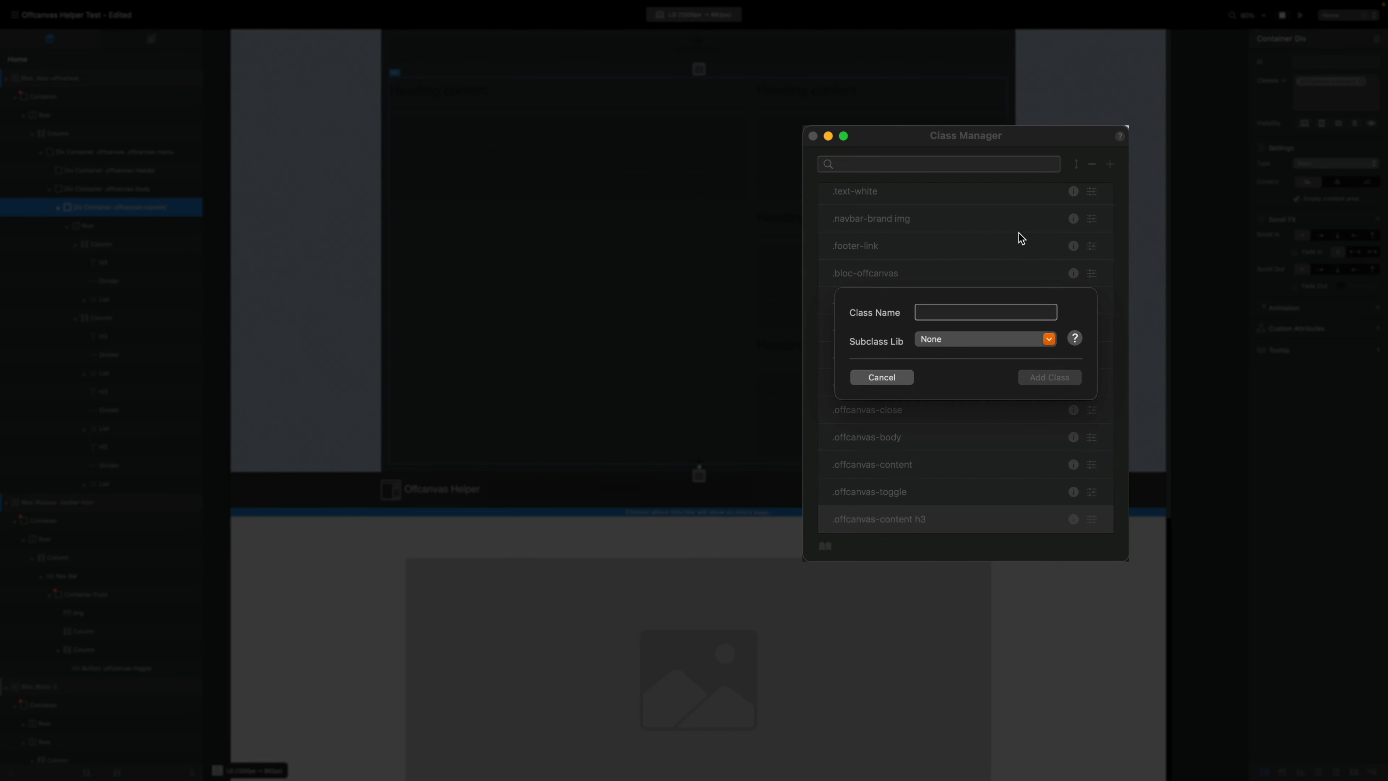
{"action": "type", "text": "offcanvas-"}
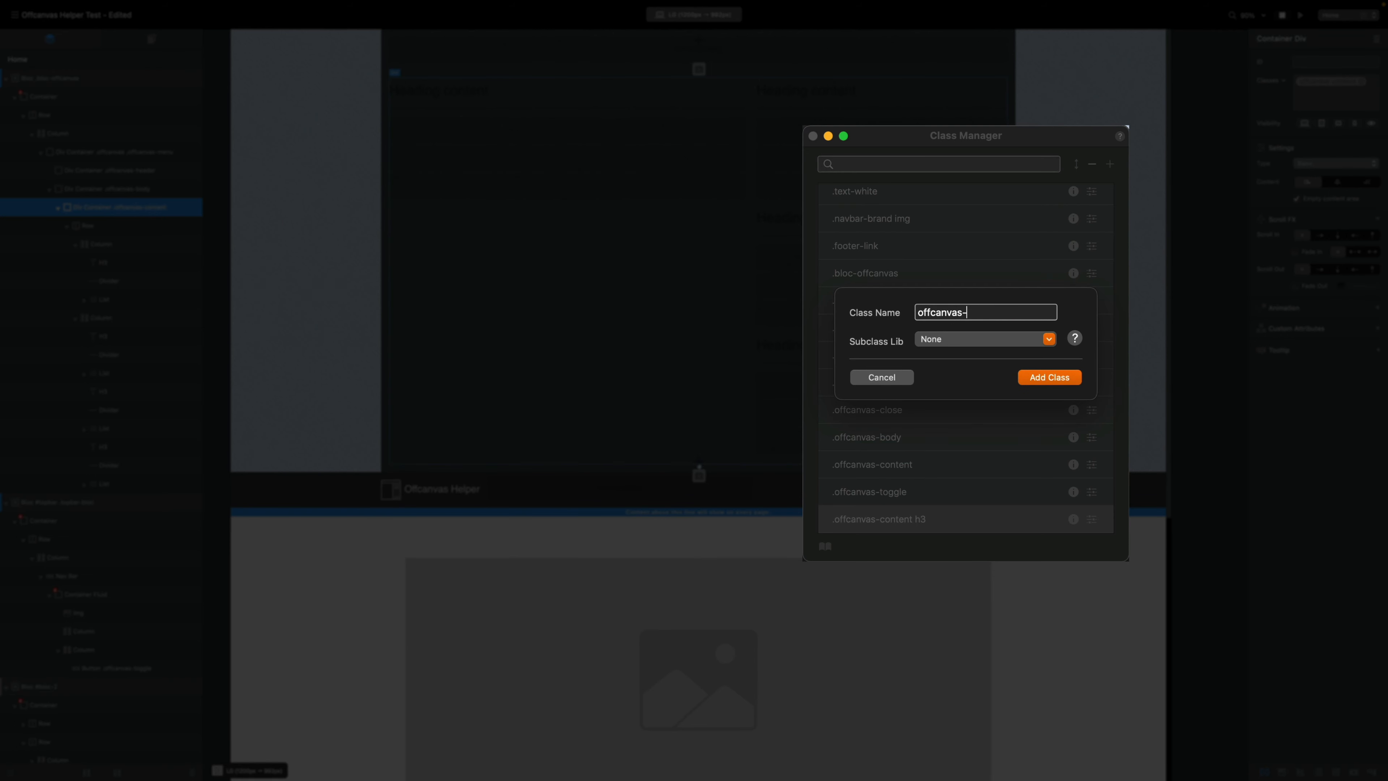
{"action": "type", "text": "content"}
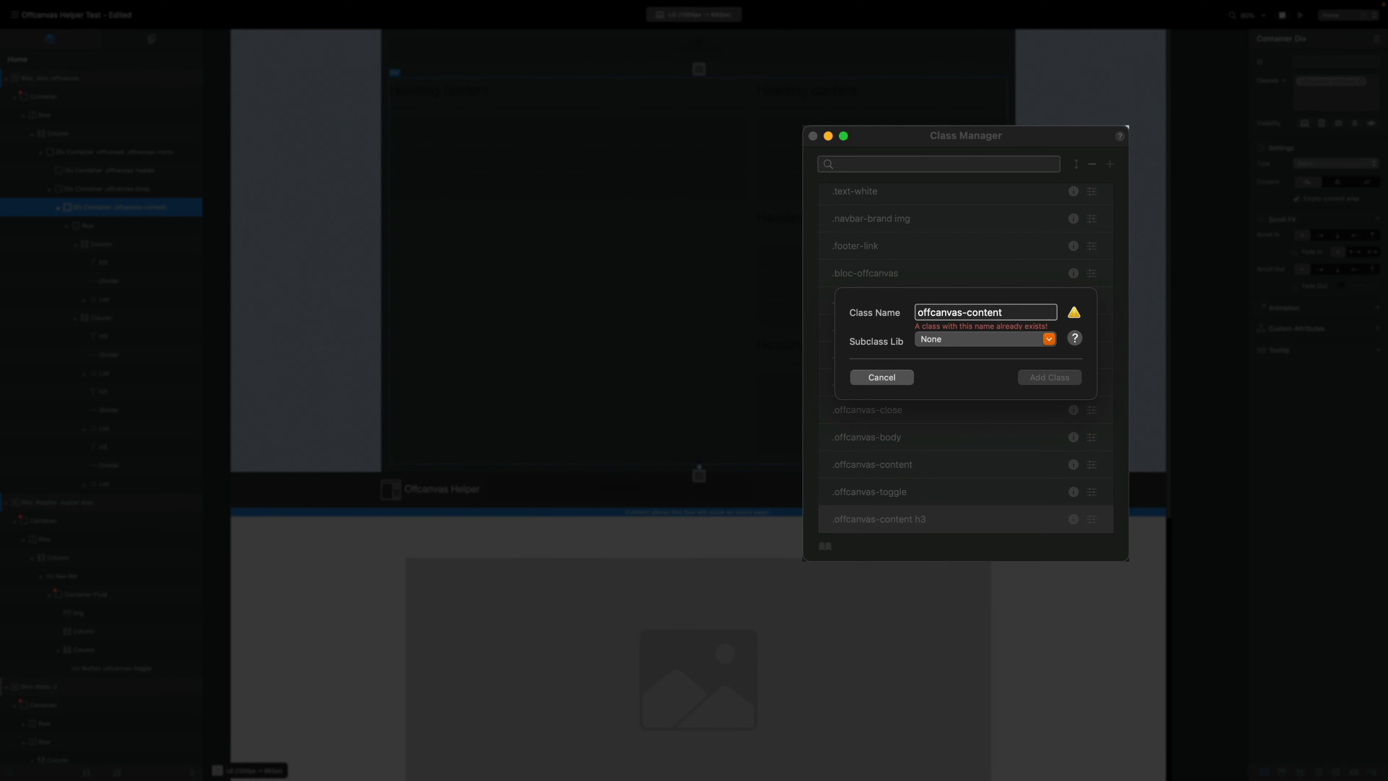
{"action": "type", "text": " ."}
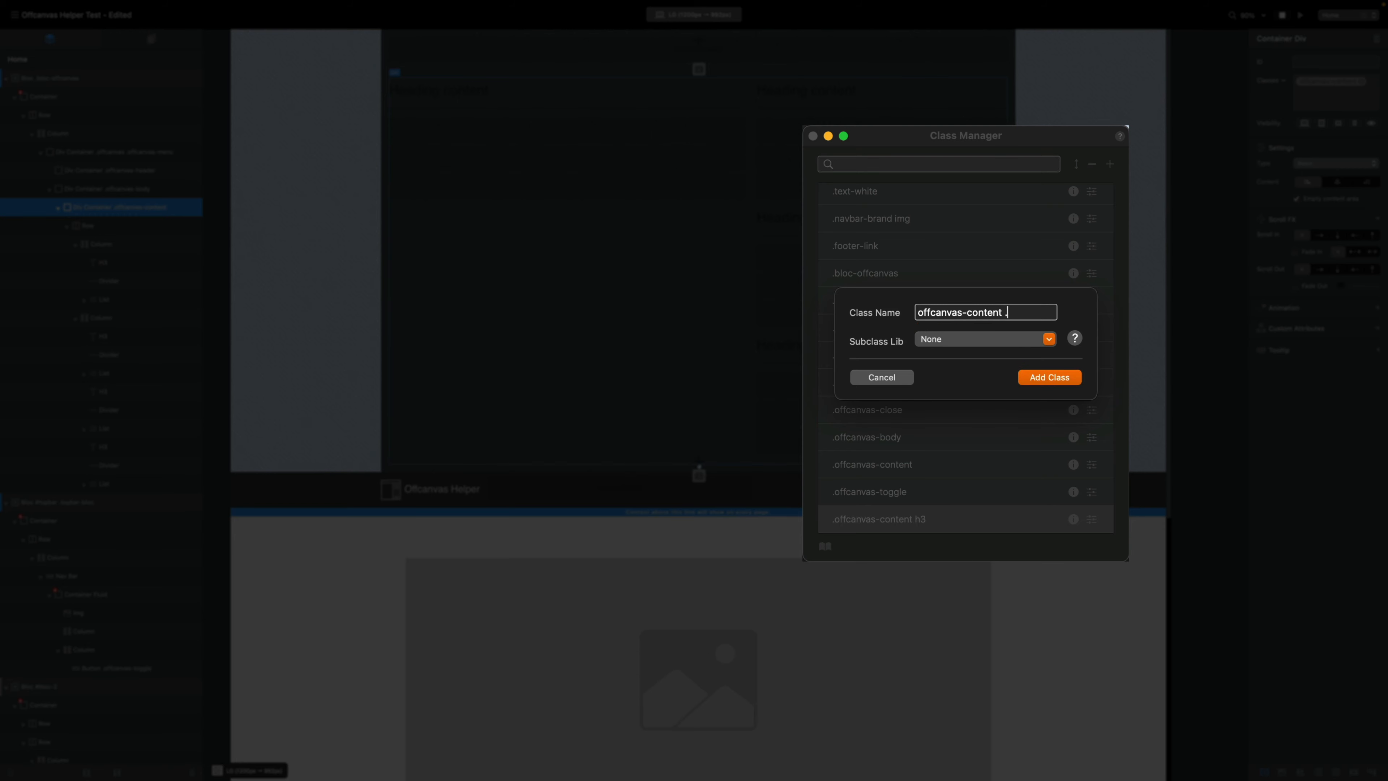
{"action": "type", "text": "divider-h"}
{"action": "left_click", "coordinate": [1053, 379]}
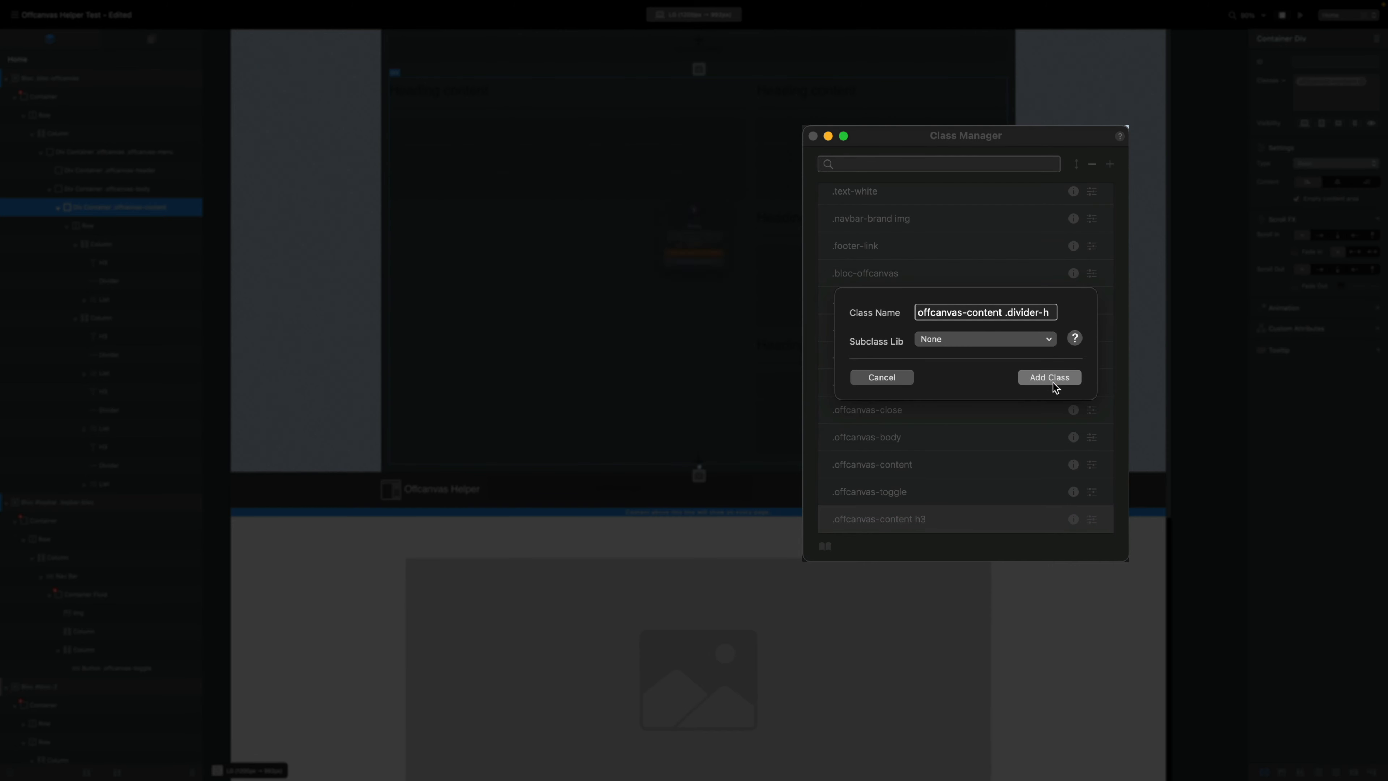
{"action": "left_click", "coordinate": [730, 300]}
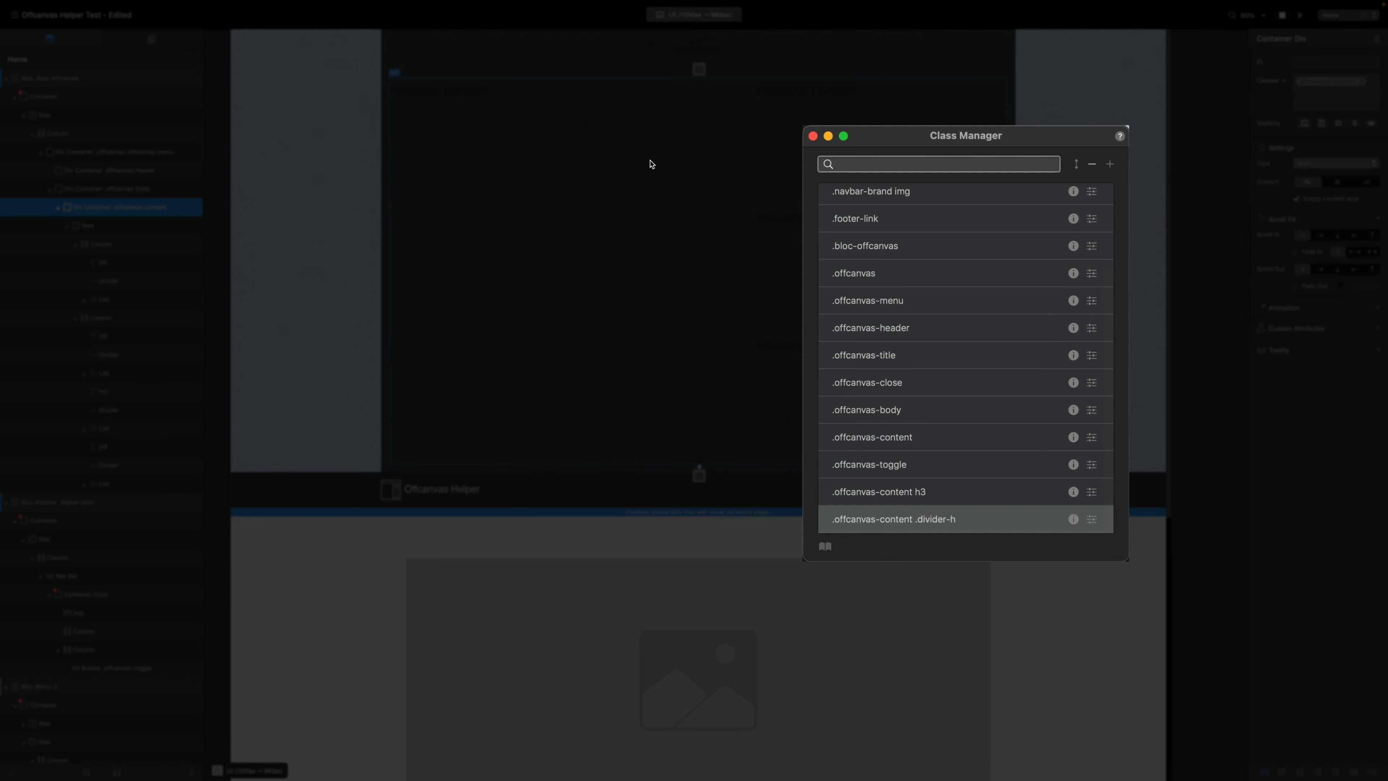
- Create a class named "offcanvas ul" in the Class Manager
{"action": "left_click", "coordinate": [1109, 164]}
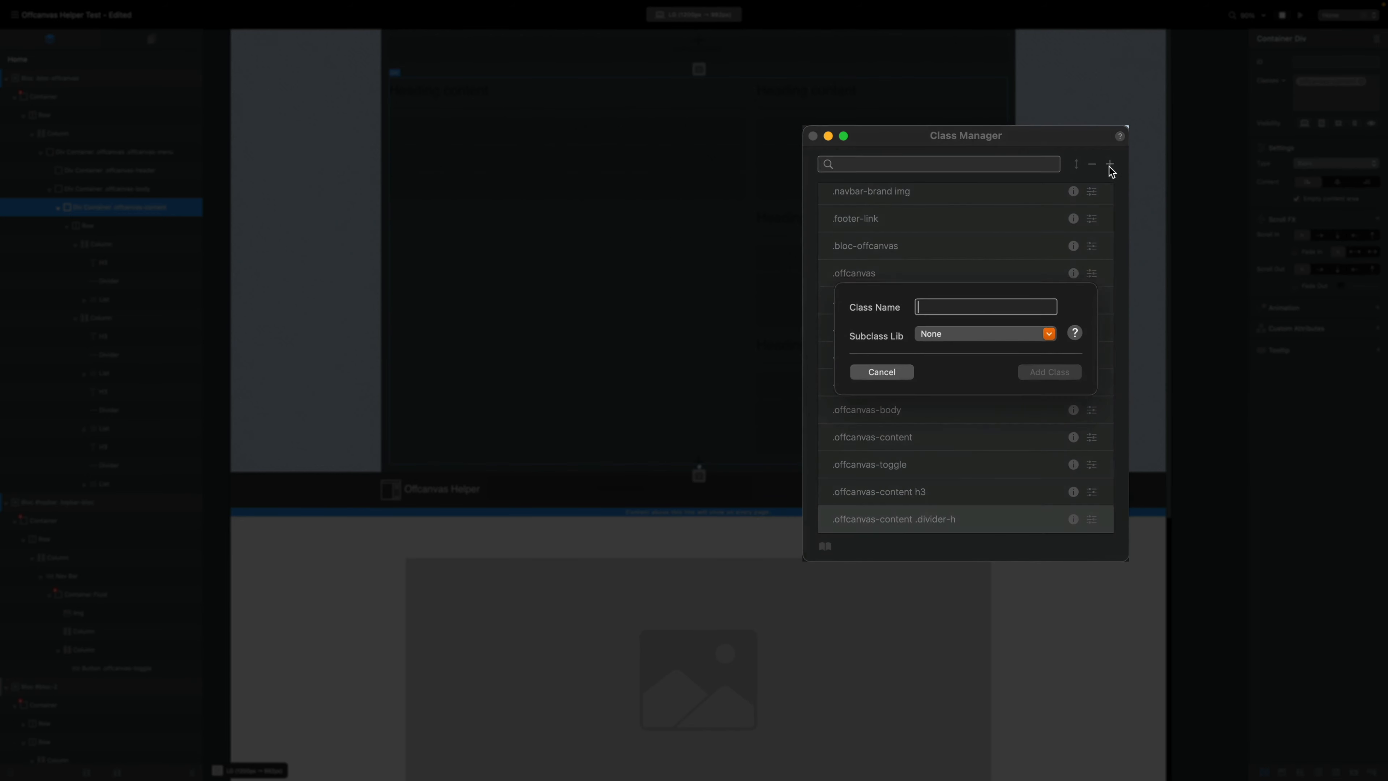
{"action": "type", "text": "offcan"}
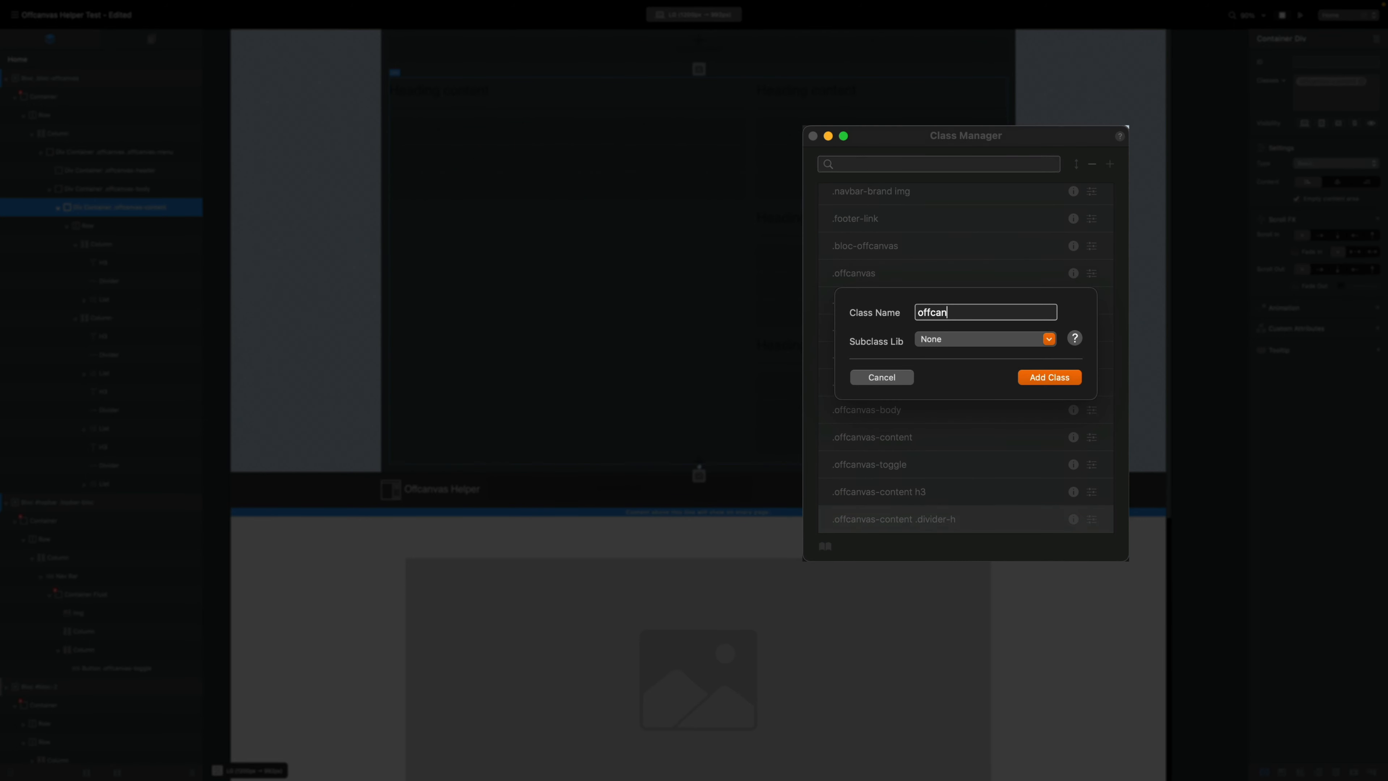
{"action": "type", "text": "vas"}
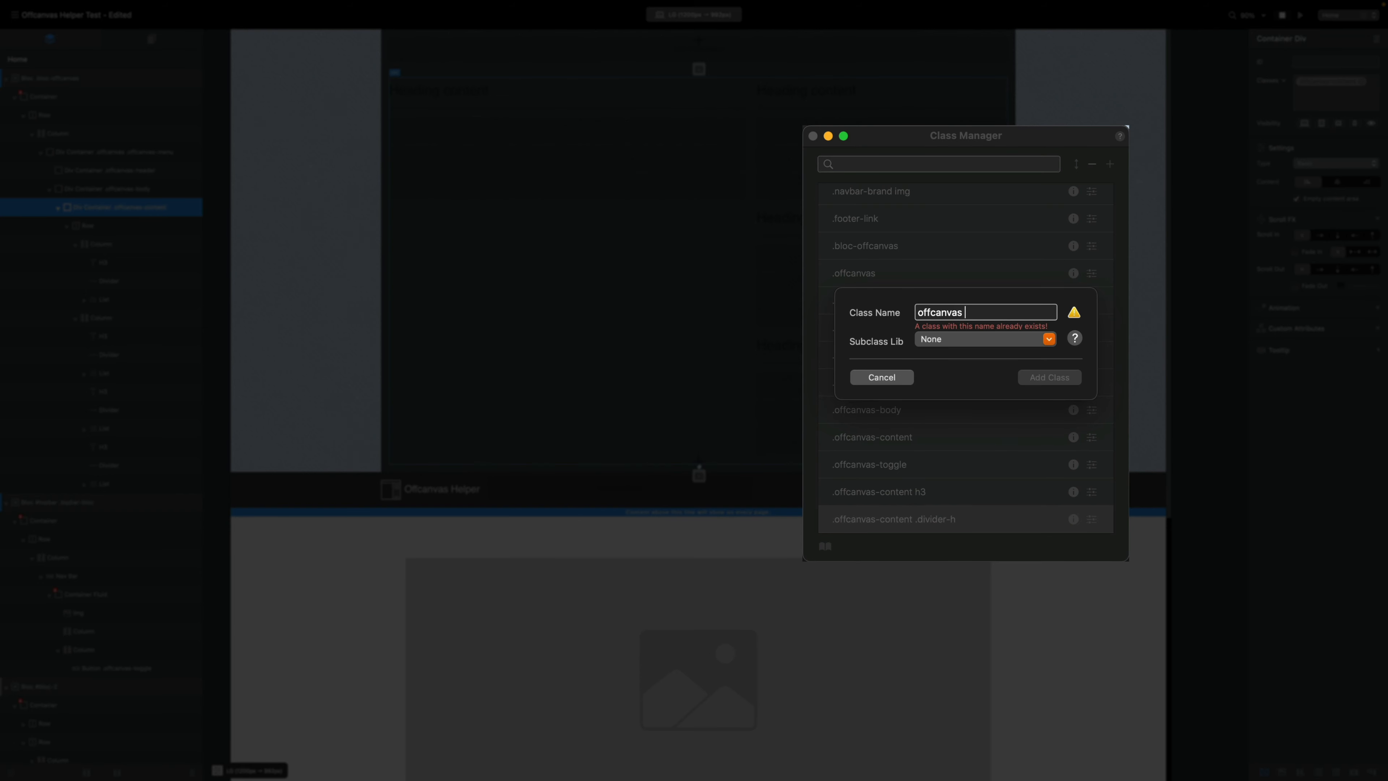
{"action": "type", "text": " ul"}
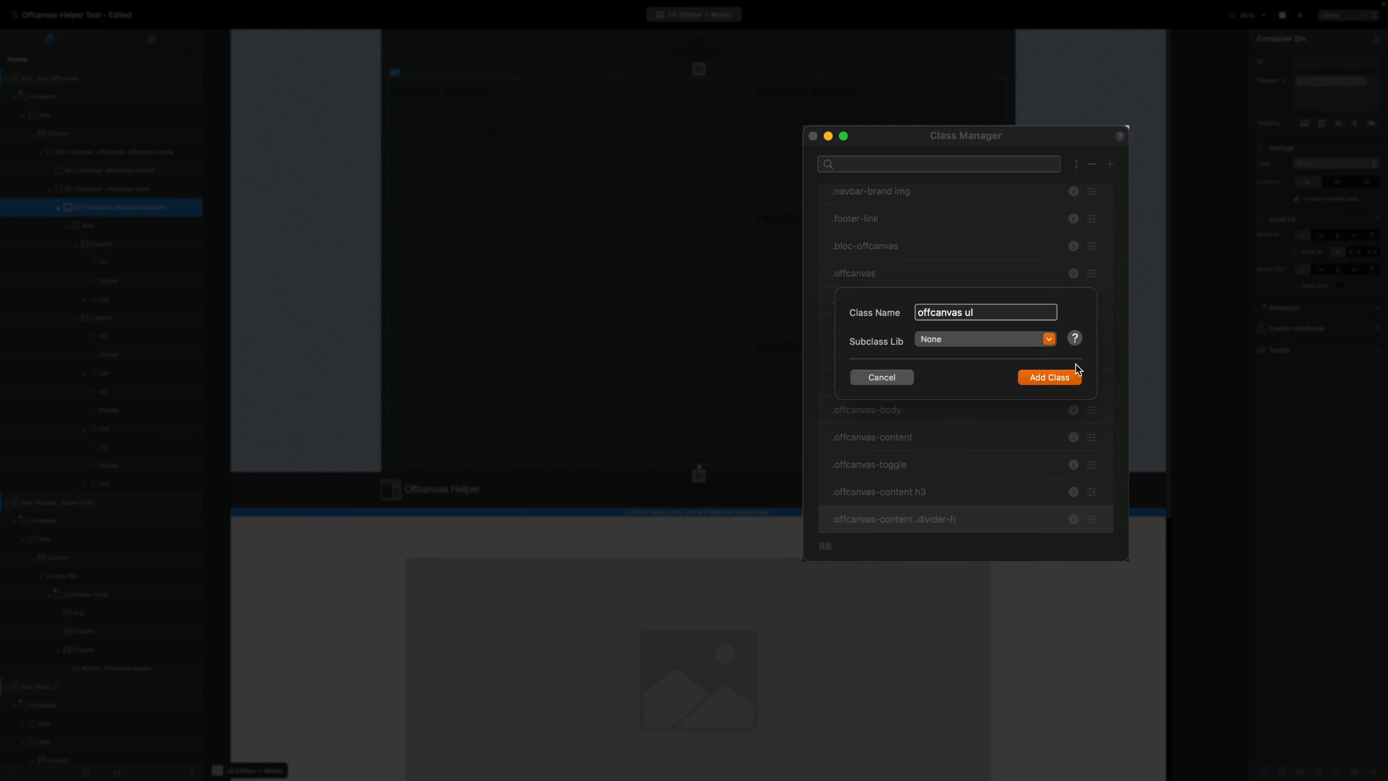
{"action": "left_click", "coordinate": [1054, 378]}
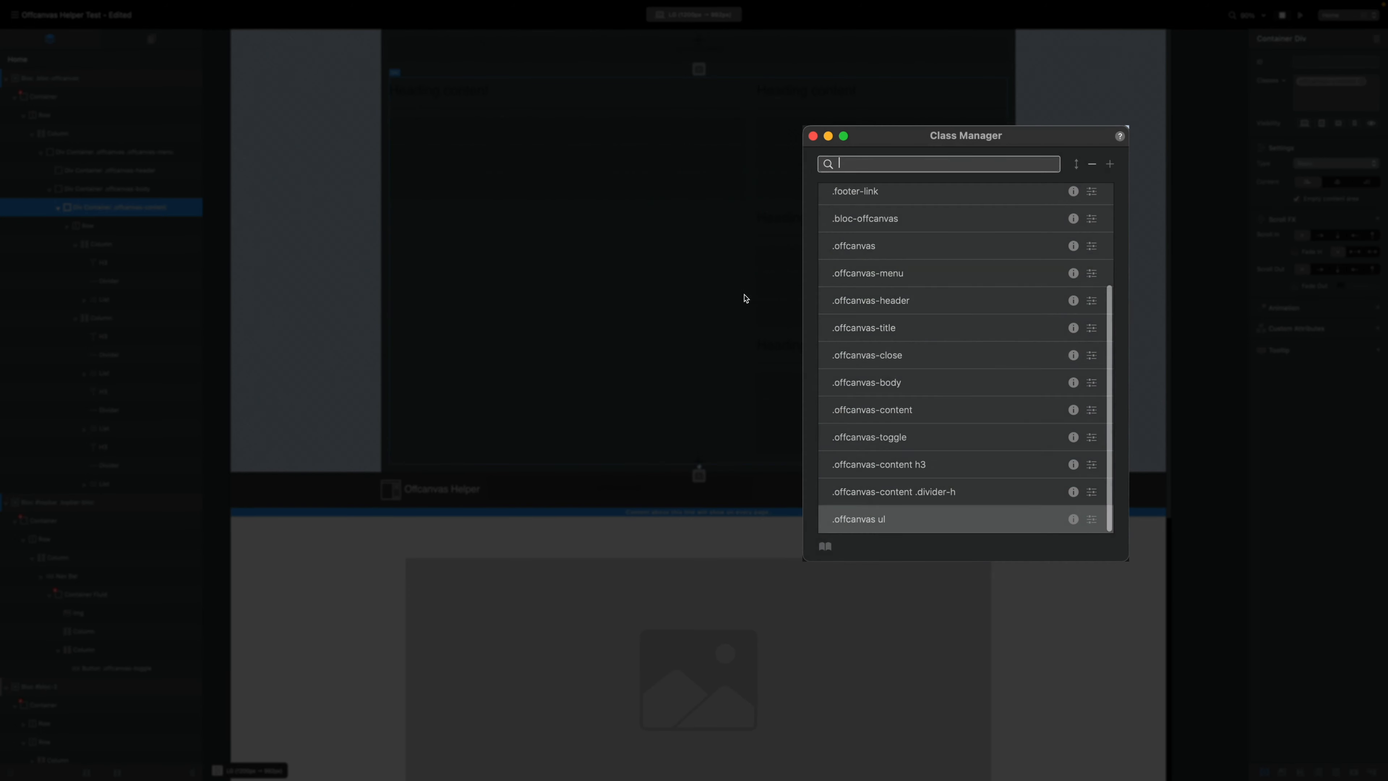
- Create a class named "offcanvas-content ul li" in the Class Manager
{"action": "left_click", "coordinate": [1110, 164]}
{"action": "type", "text": "offcanvas"}
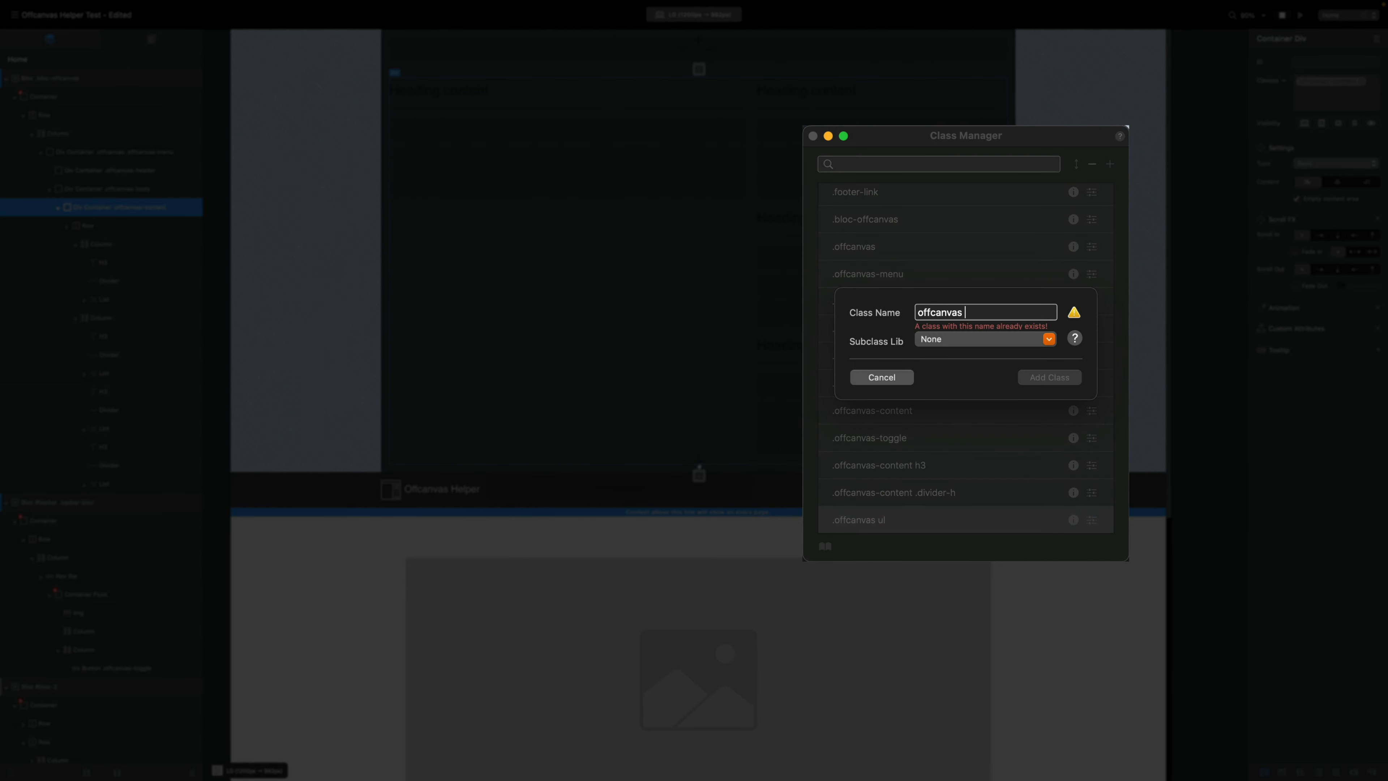
{"action": "type", "text": "-content ul l"}
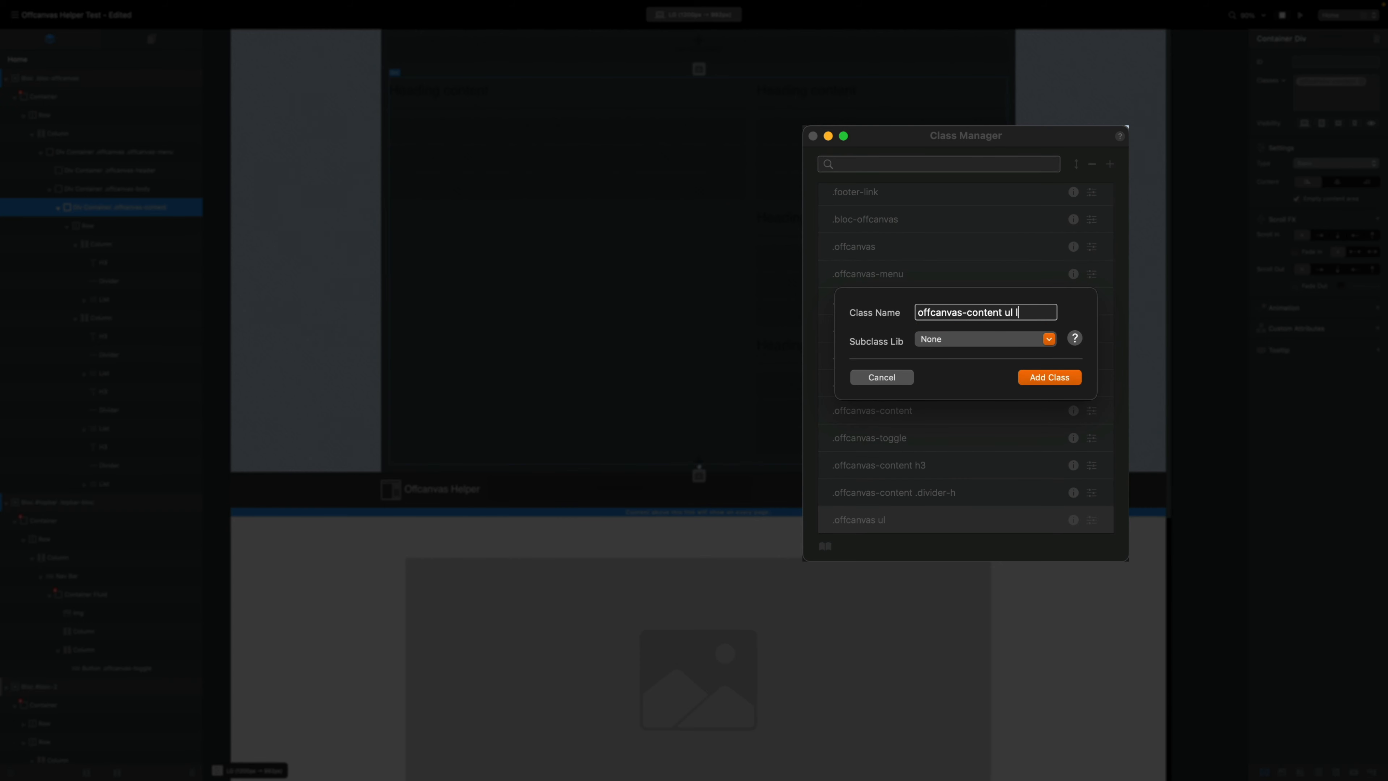
{"action": "left_click", "coordinate": [1072, 377]}
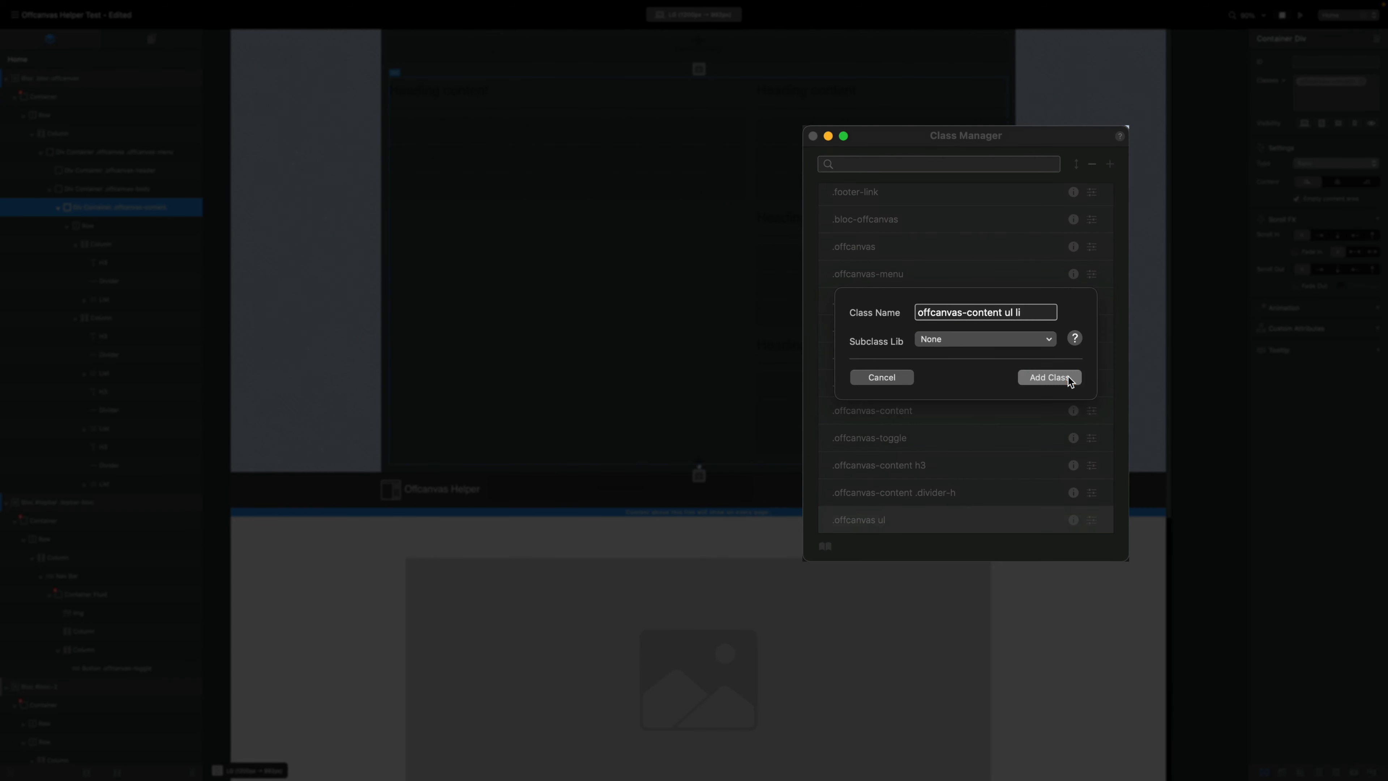
{"action": "left_click", "coordinate": [725, 295]}
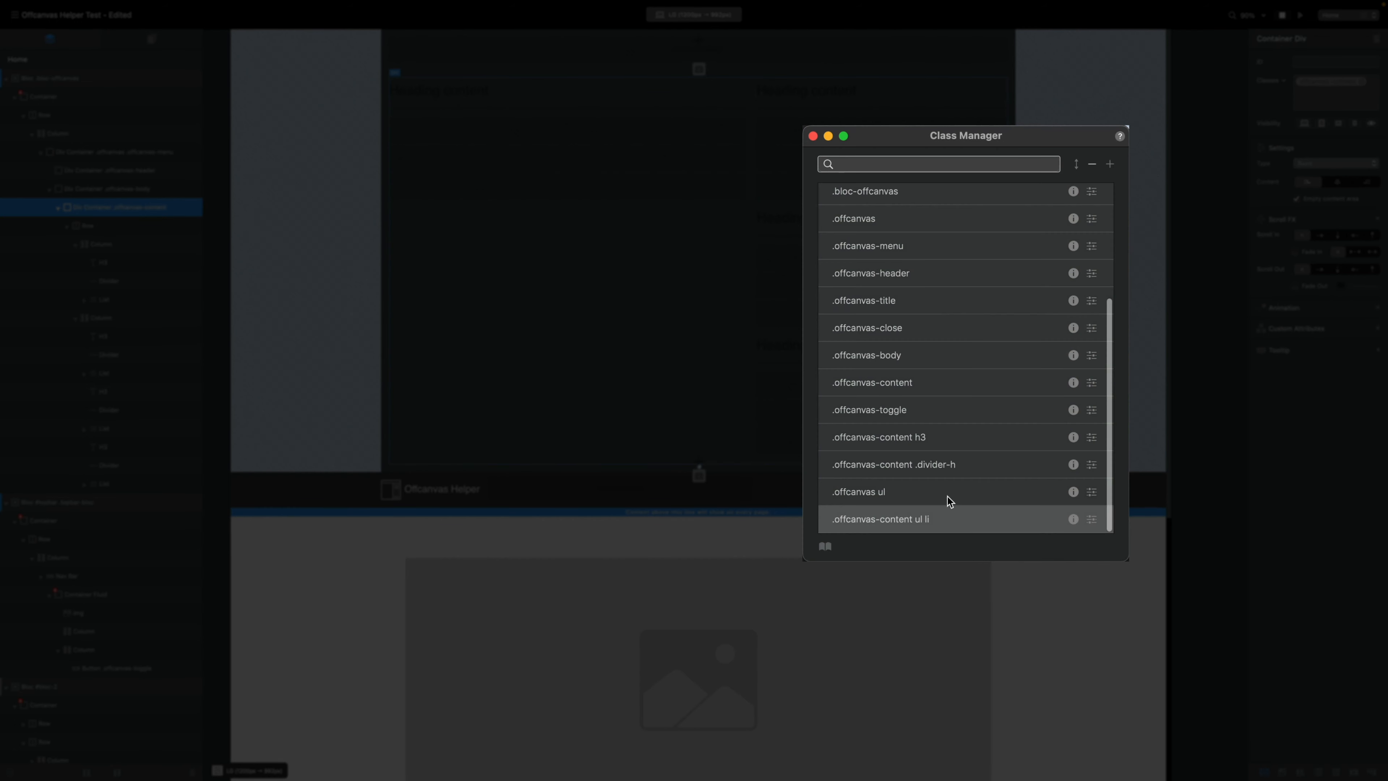
- Rename the "offcanvas ul" class to "offcanvas-content ul" and close its editor
{"action": "double_click", "coordinate": [948, 497]}
{"action": "left_click", "coordinate": [944, 169]}
{"action": "type", "text": "-content ul"}
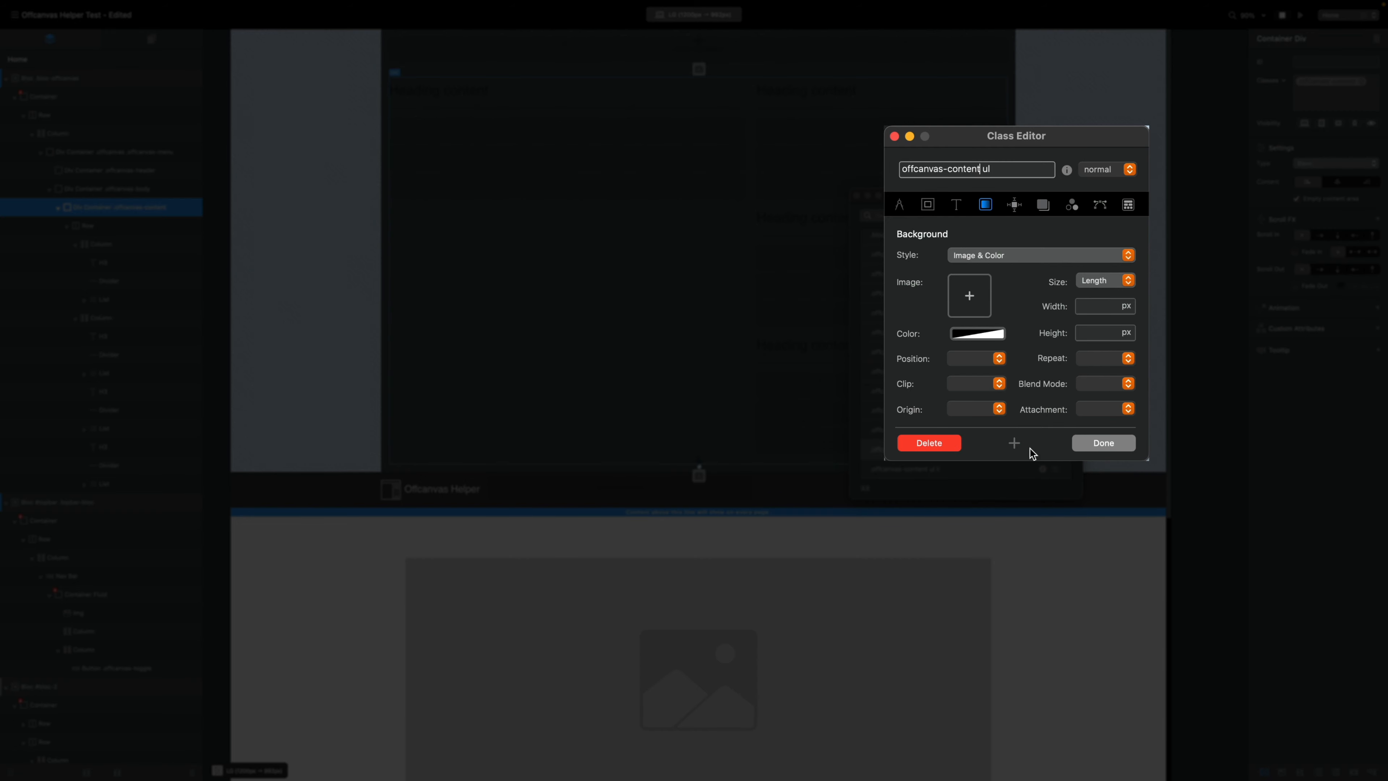
{"action": "left_click", "coordinate": [1121, 446]}
- Search the Class Manager for "offcanvas-content" to review the related classes, and clear the search to show the full list again
{"action": "left_click", "coordinate": [955, 164]}
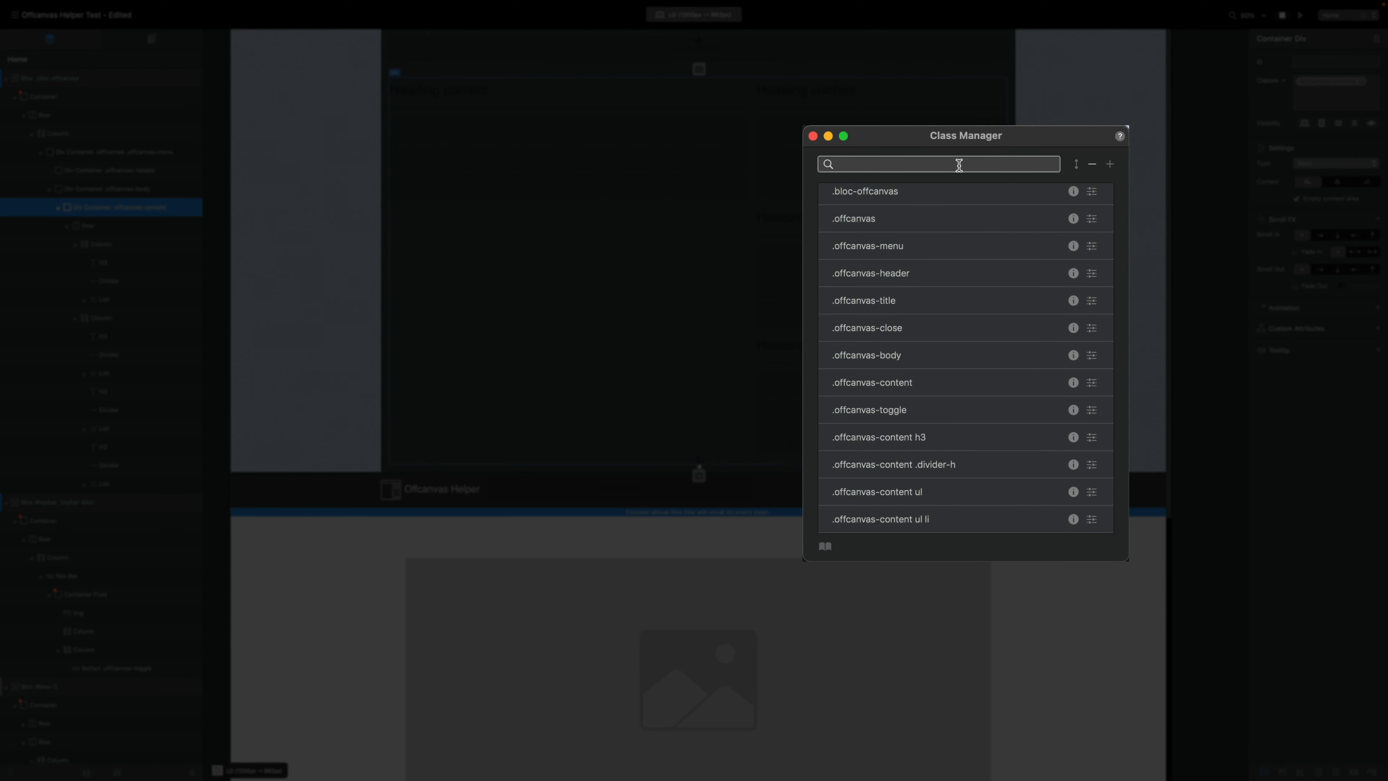
{"action": "type", "text": "convas-conte"}
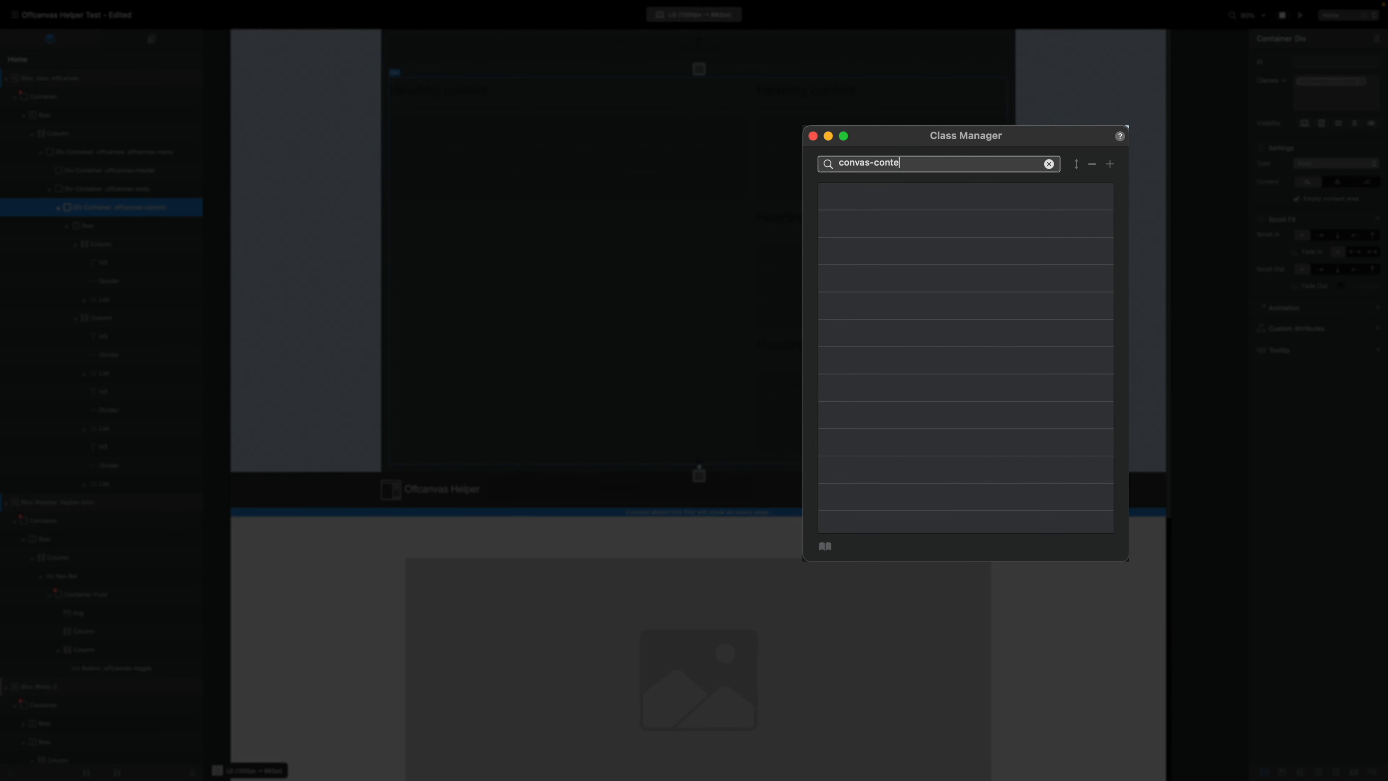
{"action": "type", "text": "n"}
{"action": "key", "text": "BackSpace"}
{"action": "key", "text": "BackSpace"}
{"action": "key", "text": "BackSpace"}
{"action": "key", "text": "BackSpace"}
{"action": "key", "text": "BackSpace"}
{"action": "key", "text": "BackSpace"}
{"action": "key", "text": "BackSpace"}
{"action": "key", "text": "BackSpace"}
{"action": "key", "text": "BackSpace"}
{"action": "key", "text": "BackSpace"}
{"action": "key", "text": "BackSpace"}
{"action": "key", "text": "BackSpace"}
{"action": "key", "text": "BackSpace"}
{"action": "type", "text": "o"}
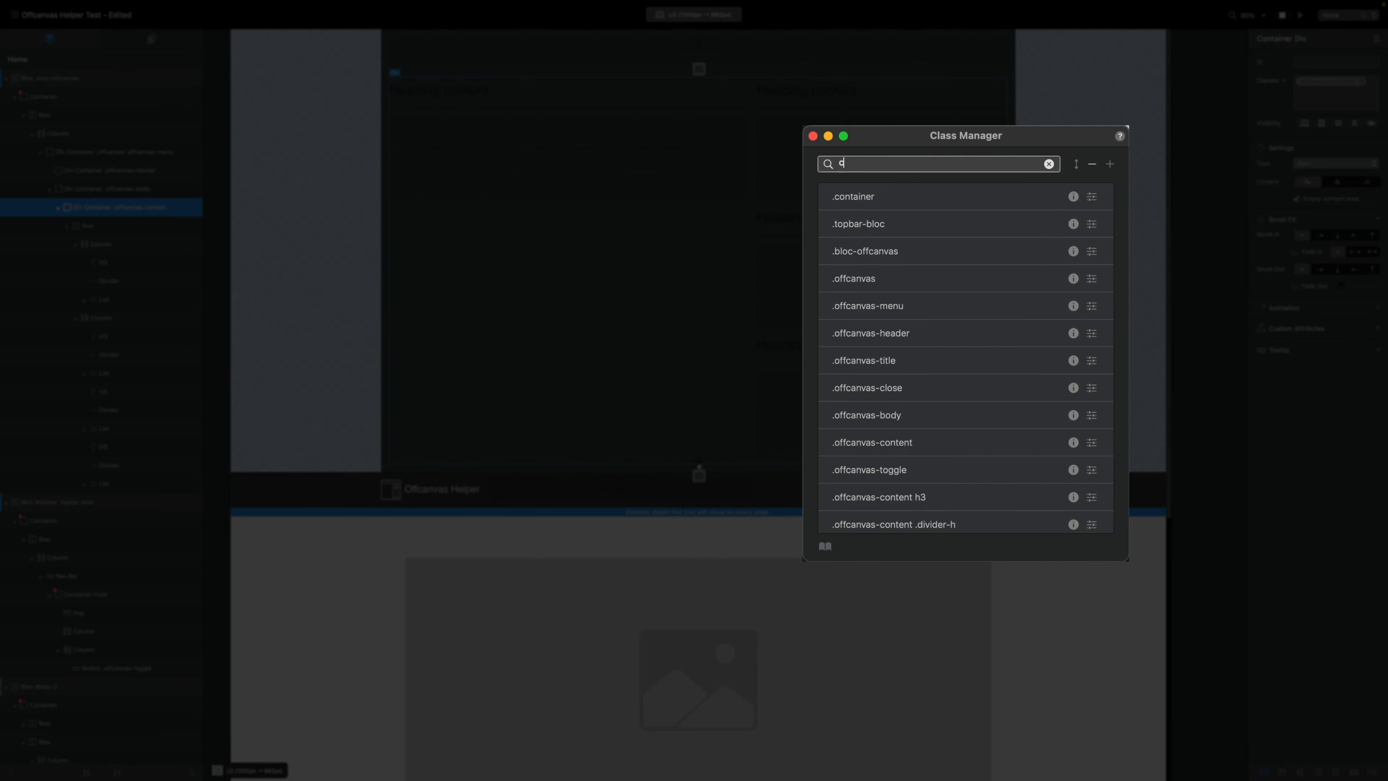
{"action": "type", "text": "ffcanvas-content"}
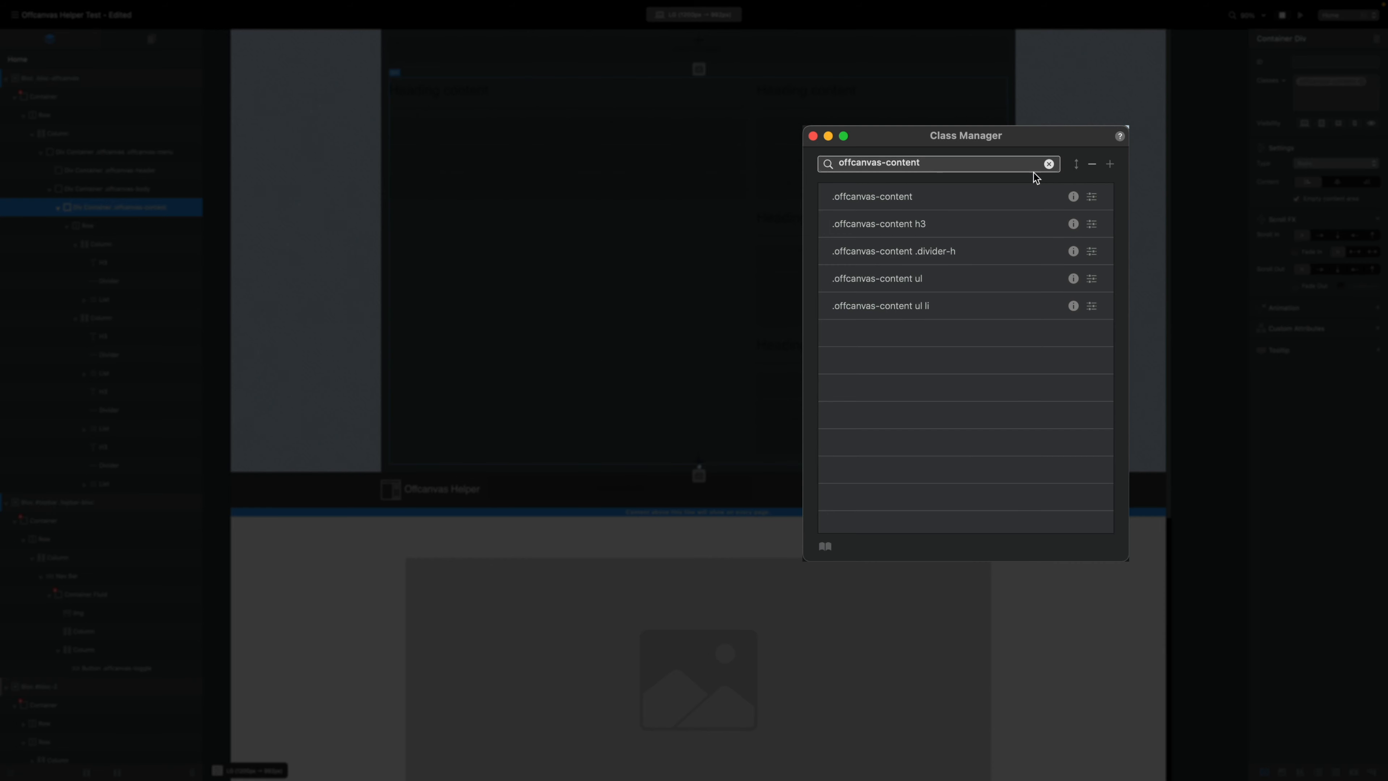
{"action": "left_click", "coordinate": [1048, 164]}
{"action": "scroll", "coordinate": [1003, 387], "scroll_direction": "down", "scroll_amount": 5}
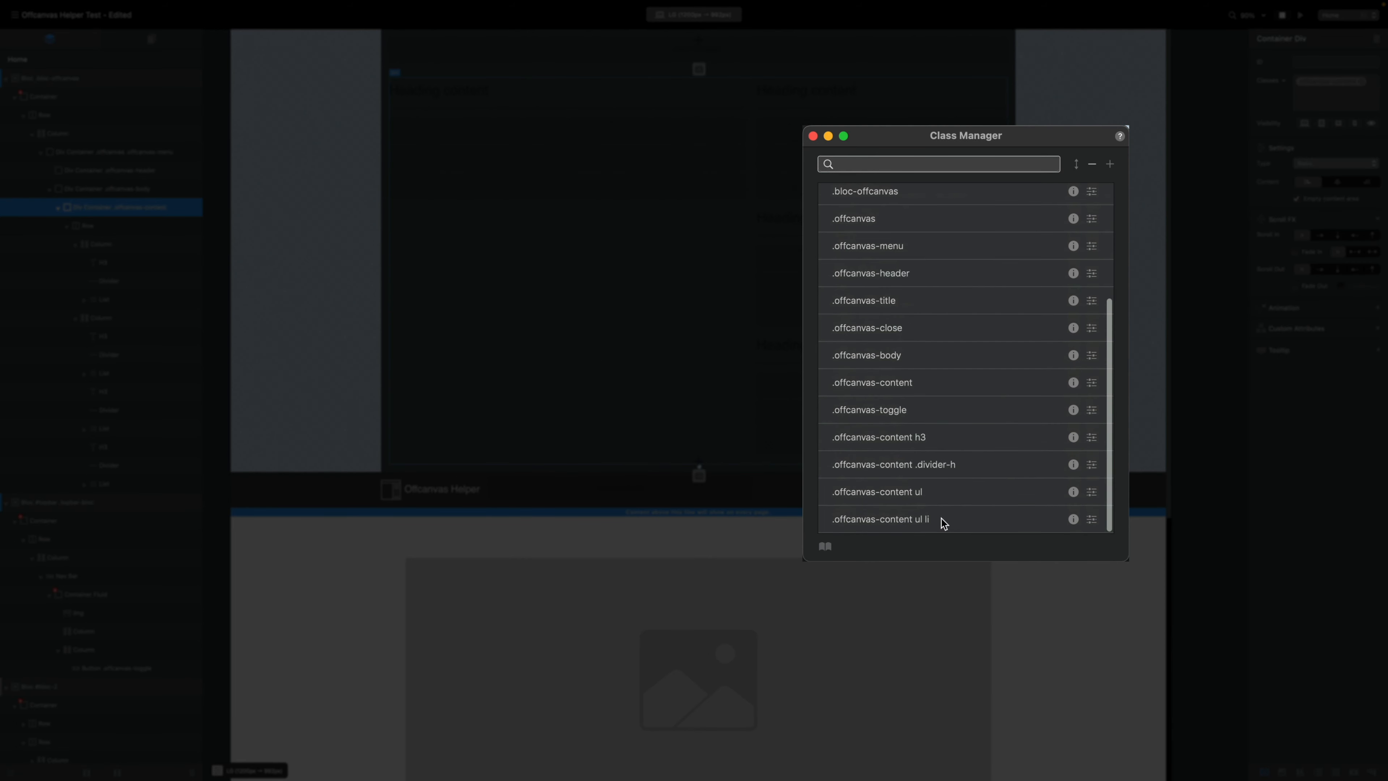
- Set the text colour of the "offcanvas-content h3" class to white at 100% brightness in its typography settings
{"action": "double_click", "coordinate": [947, 442]}
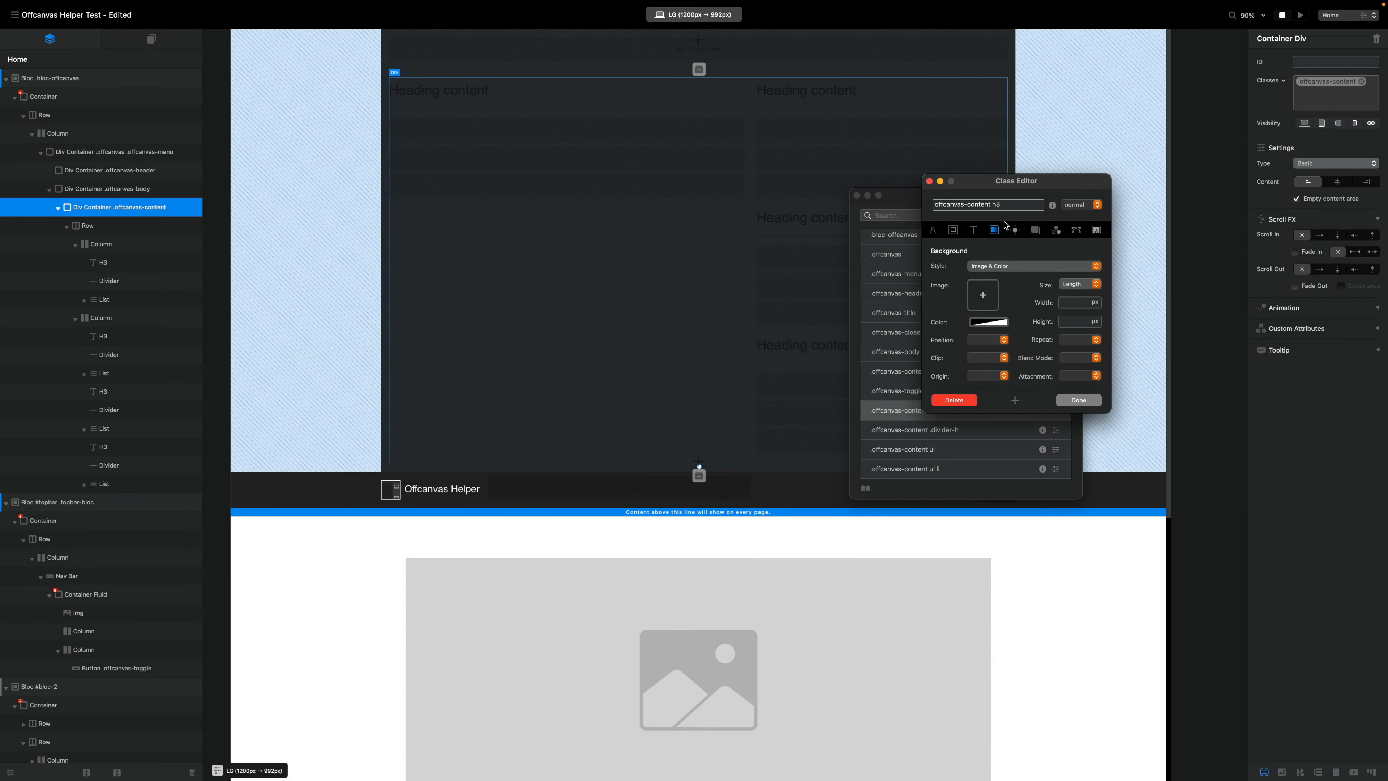
{"action": "left_click", "coordinate": [974, 230]}
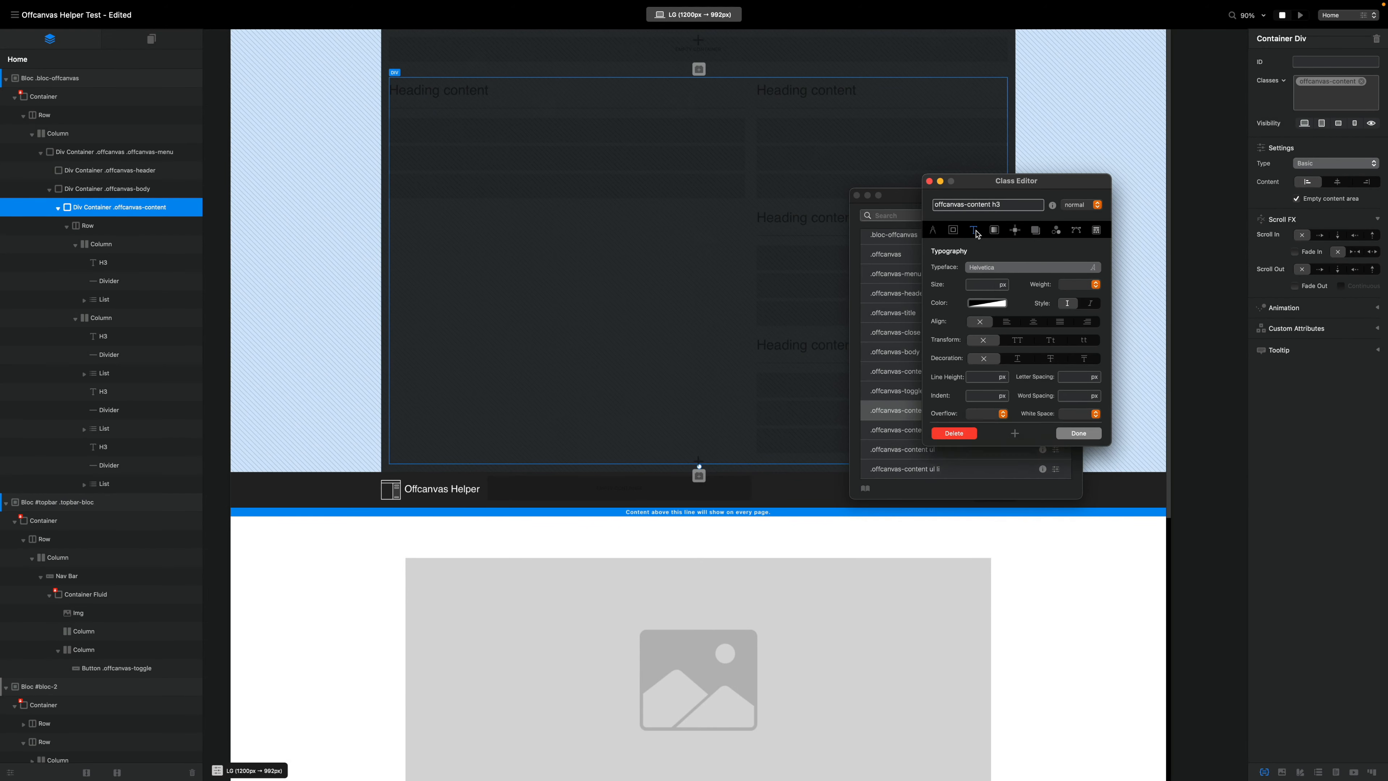
{"action": "left_click", "coordinate": [992, 306]}
{"action": "left_click", "coordinate": [1117, 278]}
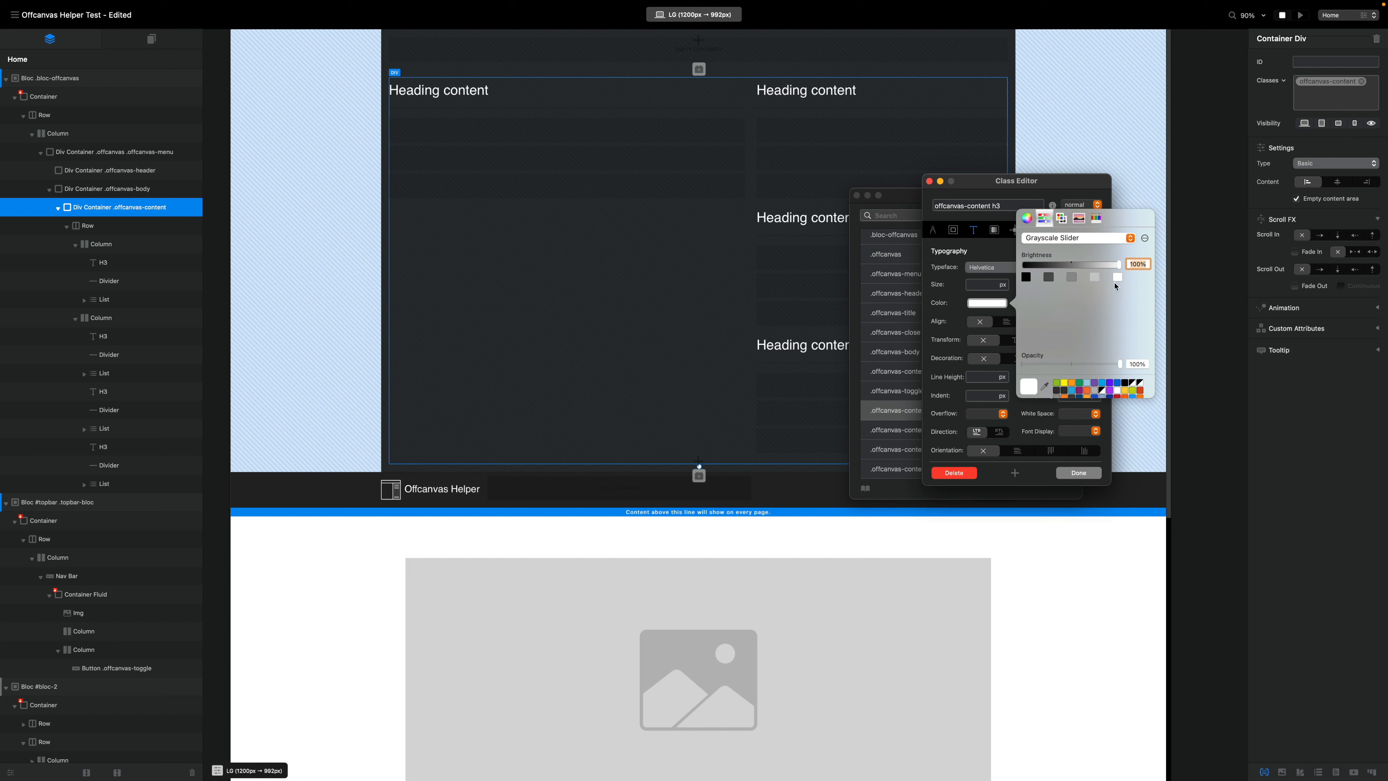
{"action": "left_click", "coordinate": [950, 274]}
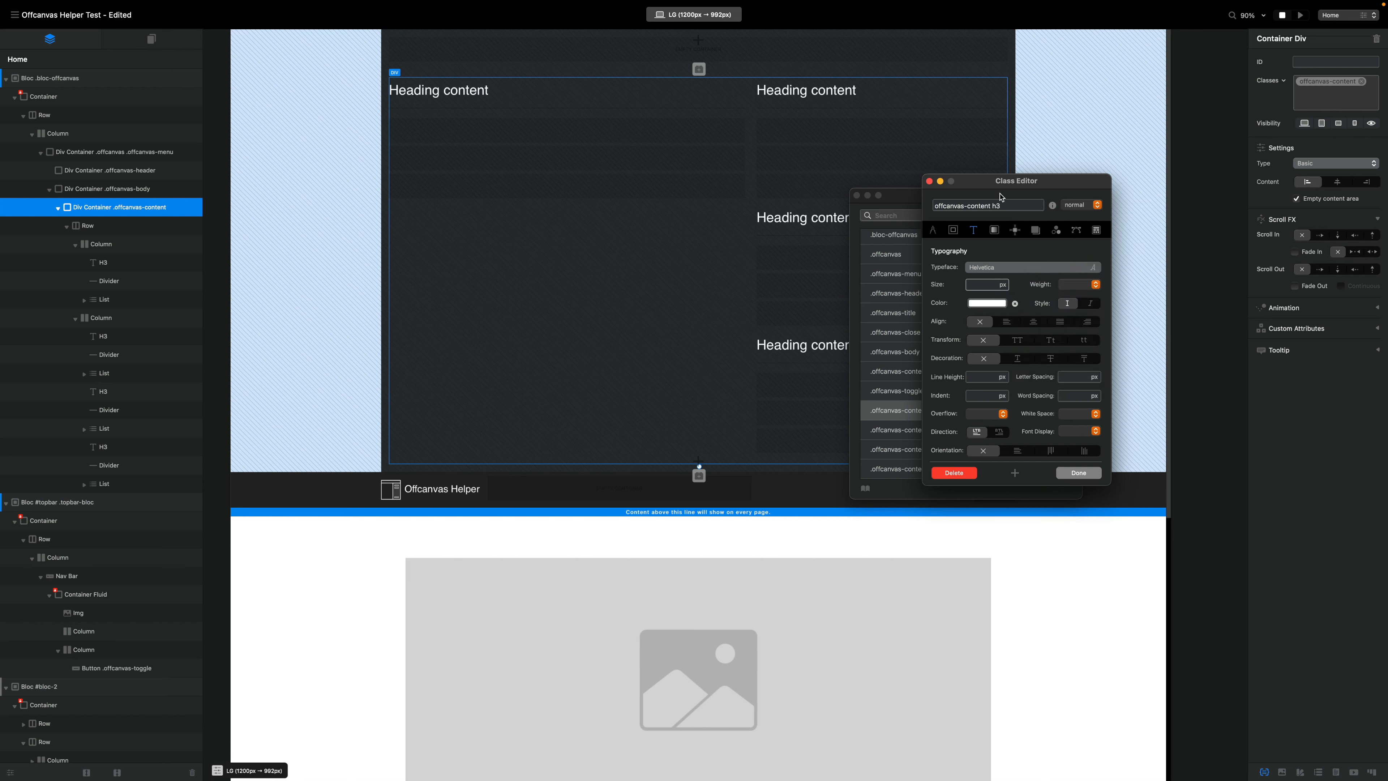
- Move the class windows clear of the menu content and set the "offcanvas-content h3" typeface to Roboto Bold
{"action": "left_click_drag", "start_coordinate": [984, 179], "coordinate": [1056, 228]}
{"action": "left_click_drag", "start_coordinate": [955, 204], "coordinate": [822, 475]}
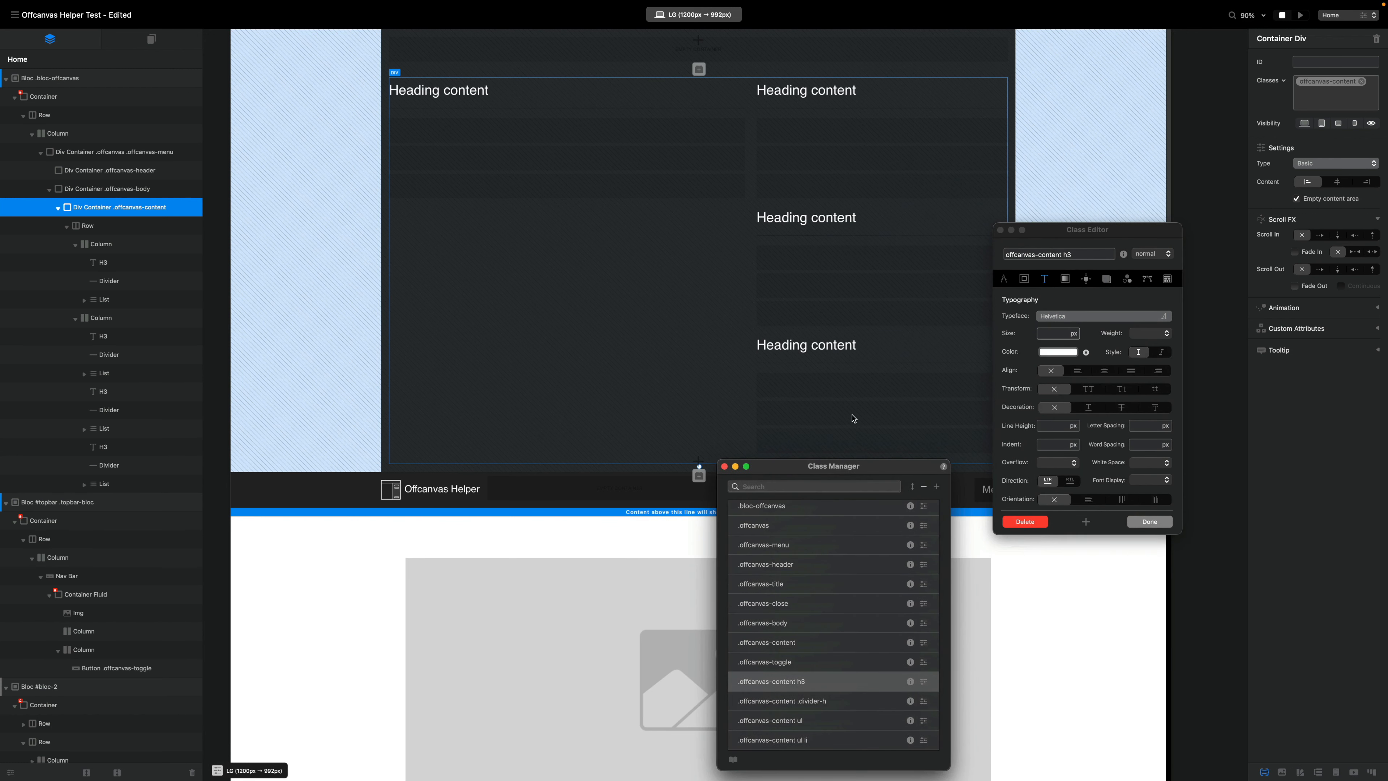
{"action": "left_click_drag", "start_coordinate": [1074, 237], "coordinate": [1095, 215]}
{"action": "left_click", "coordinate": [1098, 299]}
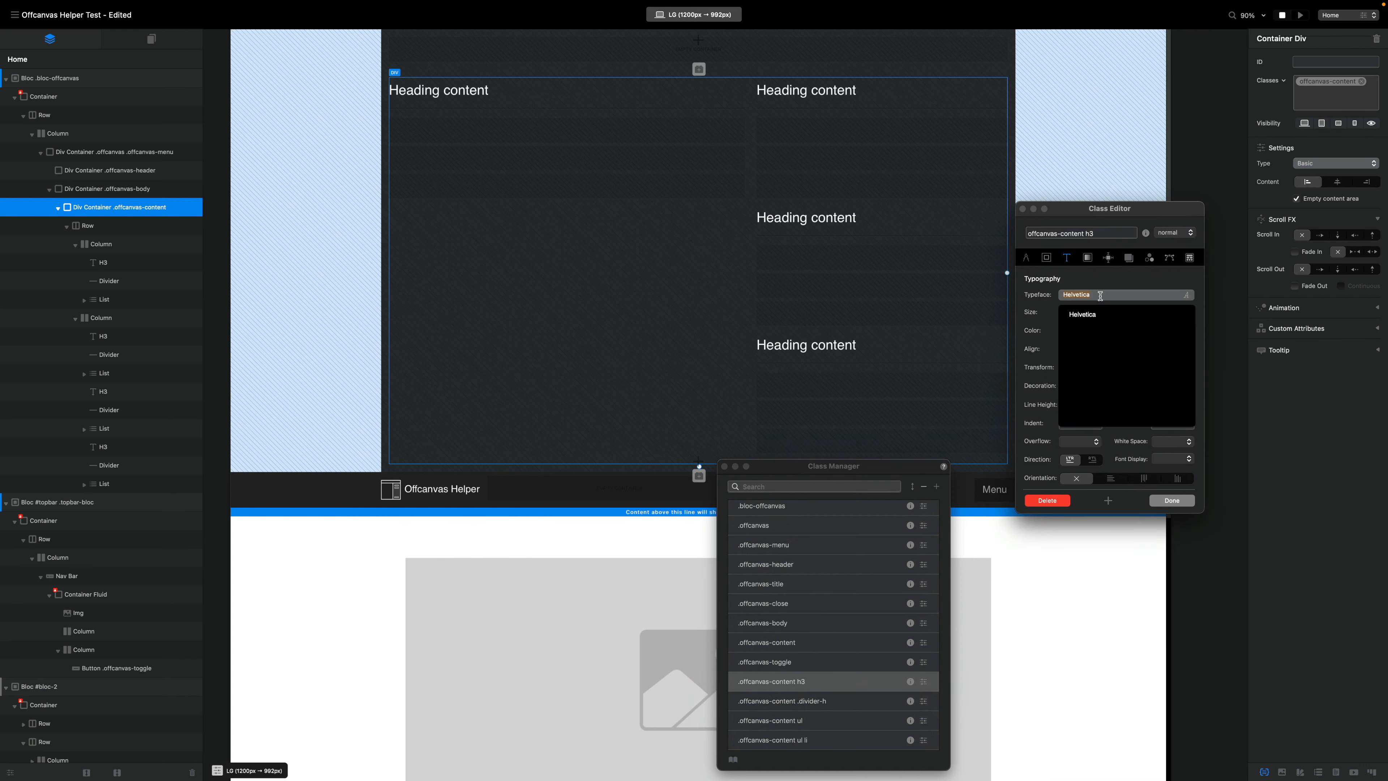
{"action": "type", "text": "rob"}
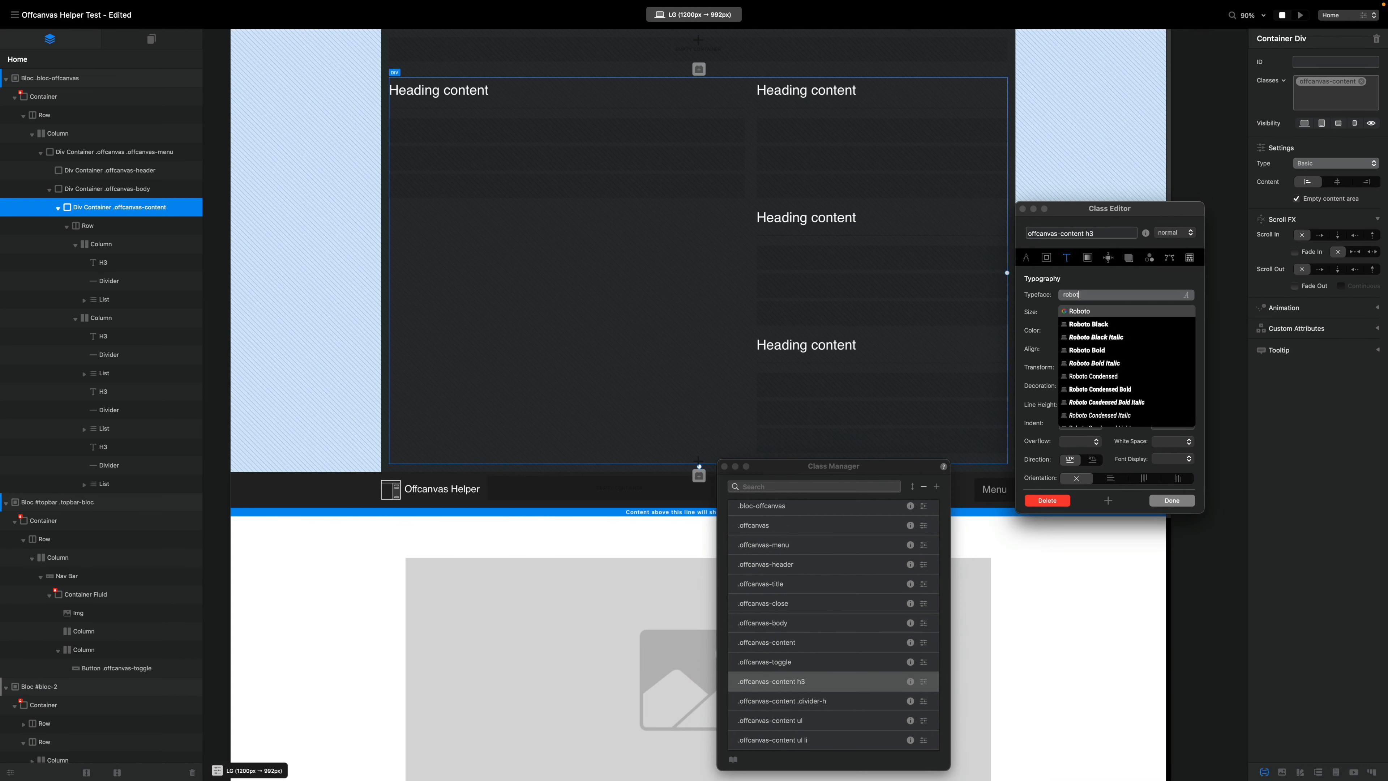
{"action": "type", "text": "ot"}
{"action": "left_click", "coordinate": [1093, 350]}
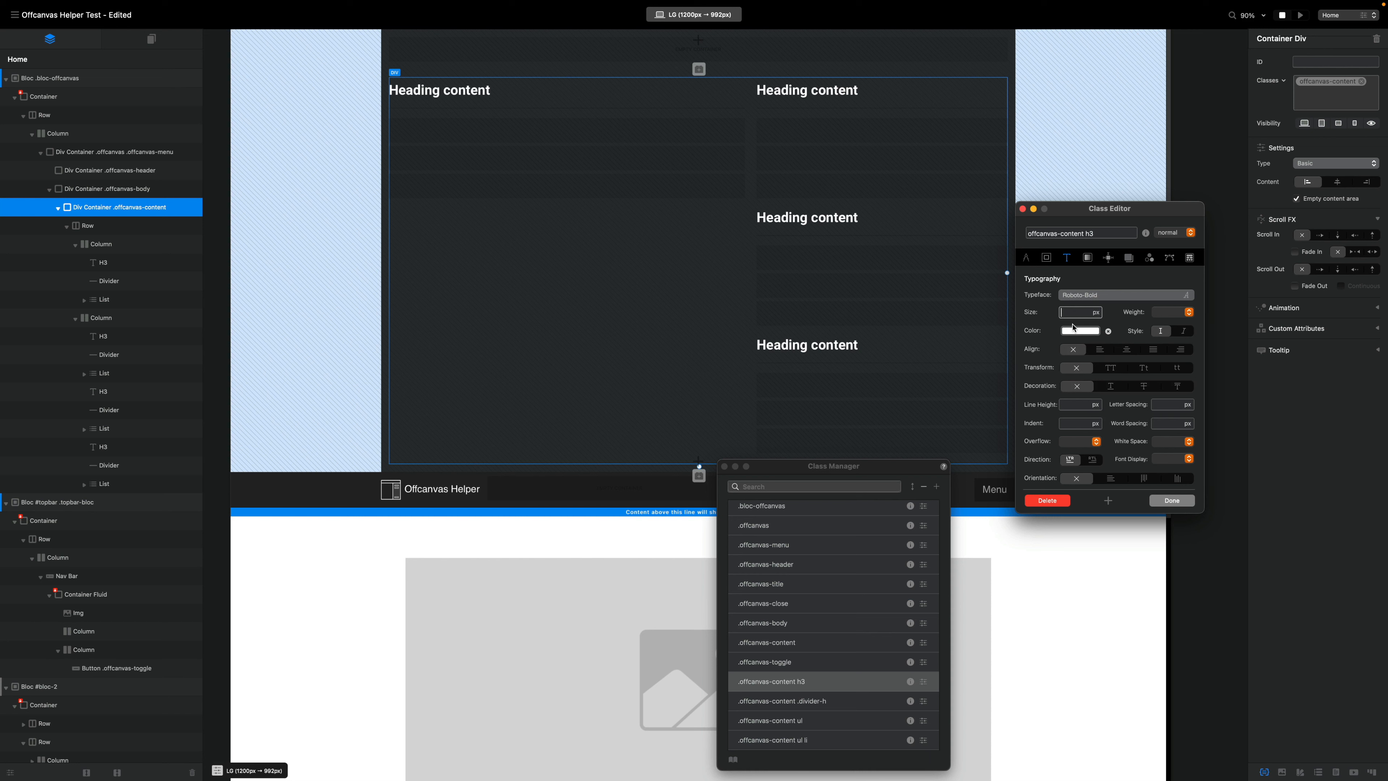
- Set the "offcanvas-content h3" font size to 1.4 rem and compare the headings with Affinity's menu in Safari
{"action": "left_click", "coordinate": [1095, 313]}
{"action": "left_click", "coordinate": [1099, 345]}
{"action": "type", "text": "1."}
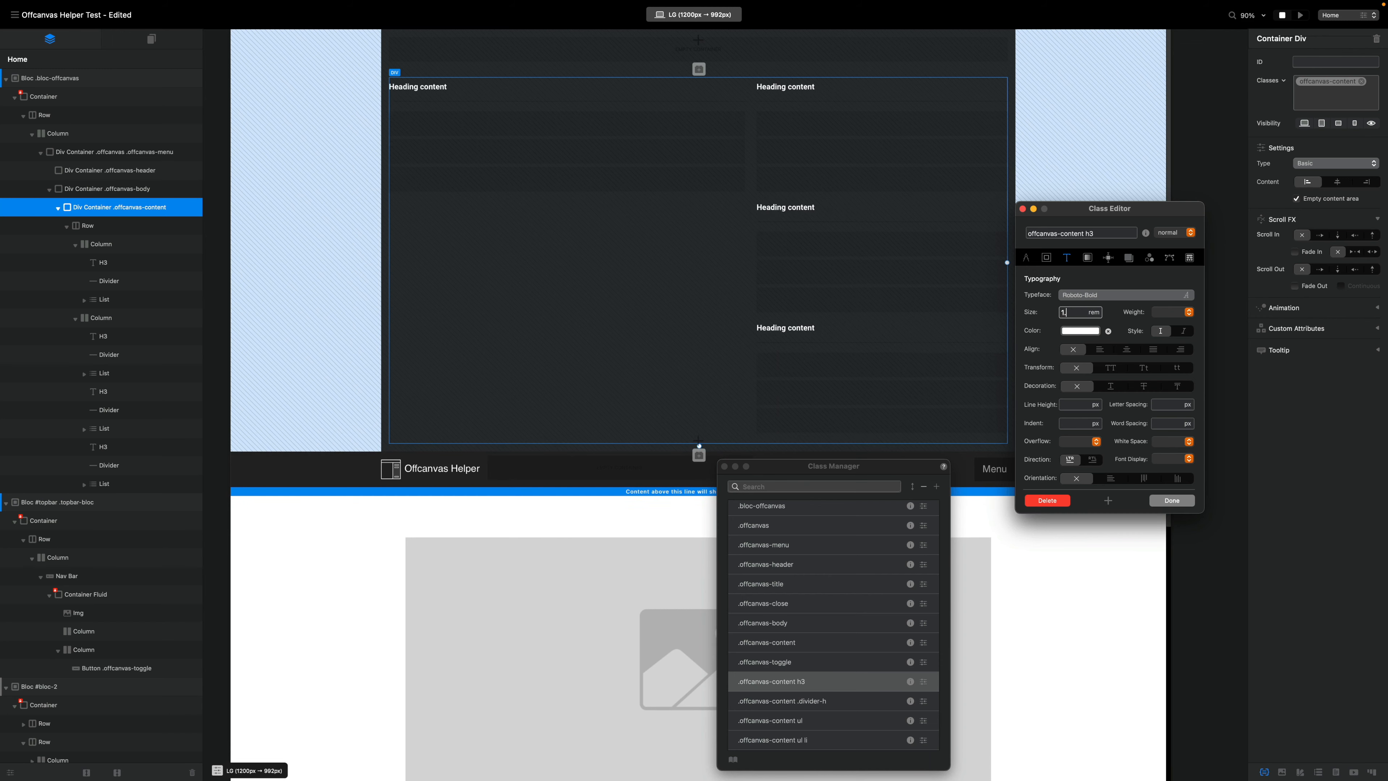
{"action": "type", "text": "4"}
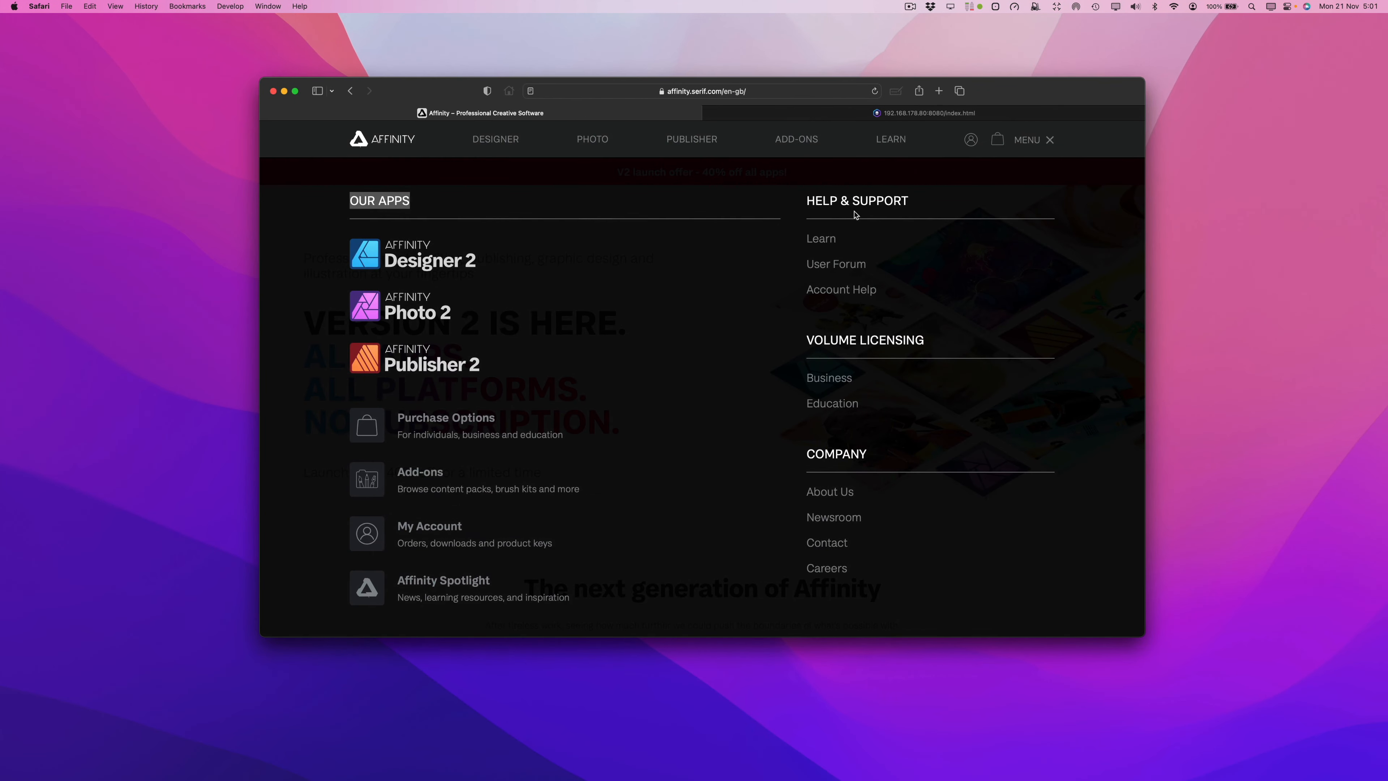
{"action": "key", "text": "ctrl+Left"}
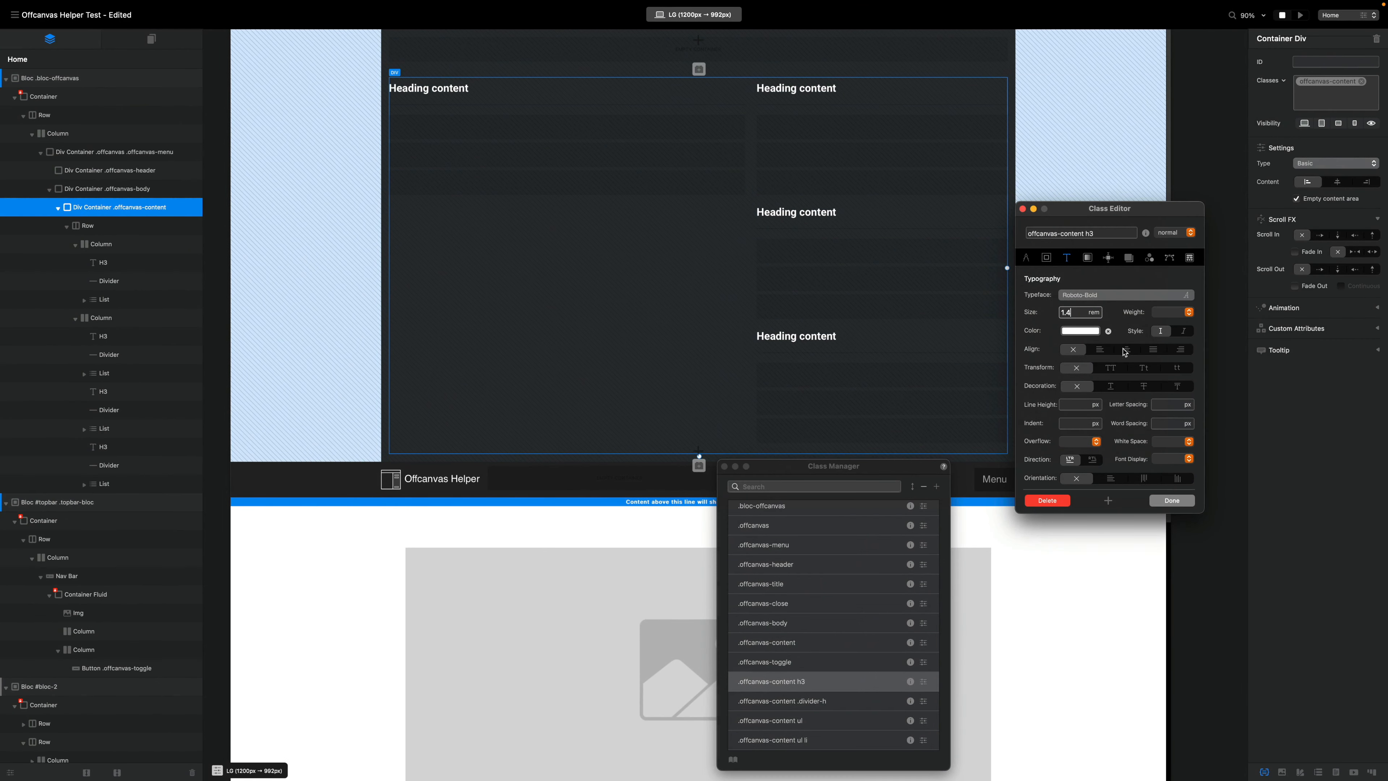
- Apply the uppercase text transform to the "offcanvas-content h3" class and check it against Affinity's headings in Safari
{"action": "left_click", "coordinate": [1110, 368]}
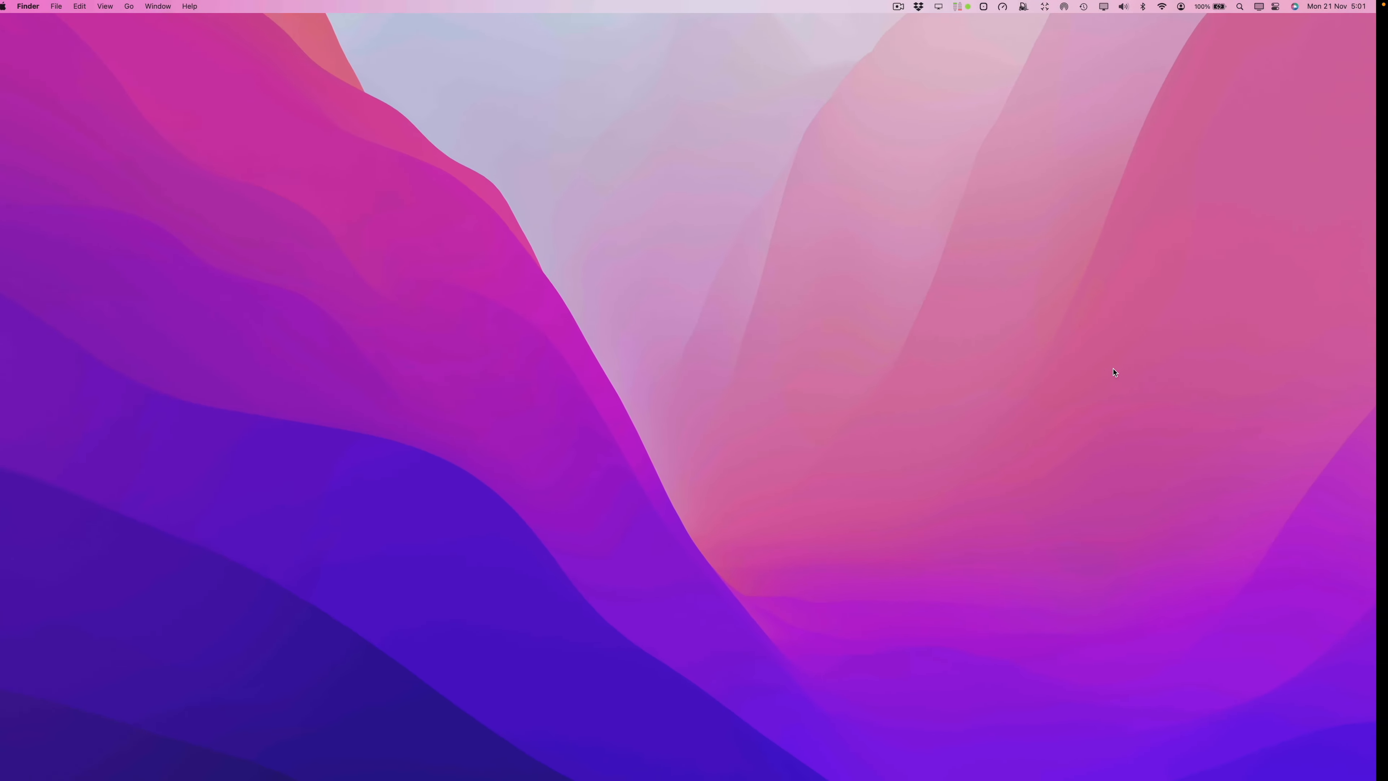
{"action": "key", "text": "ctrl+Right"}
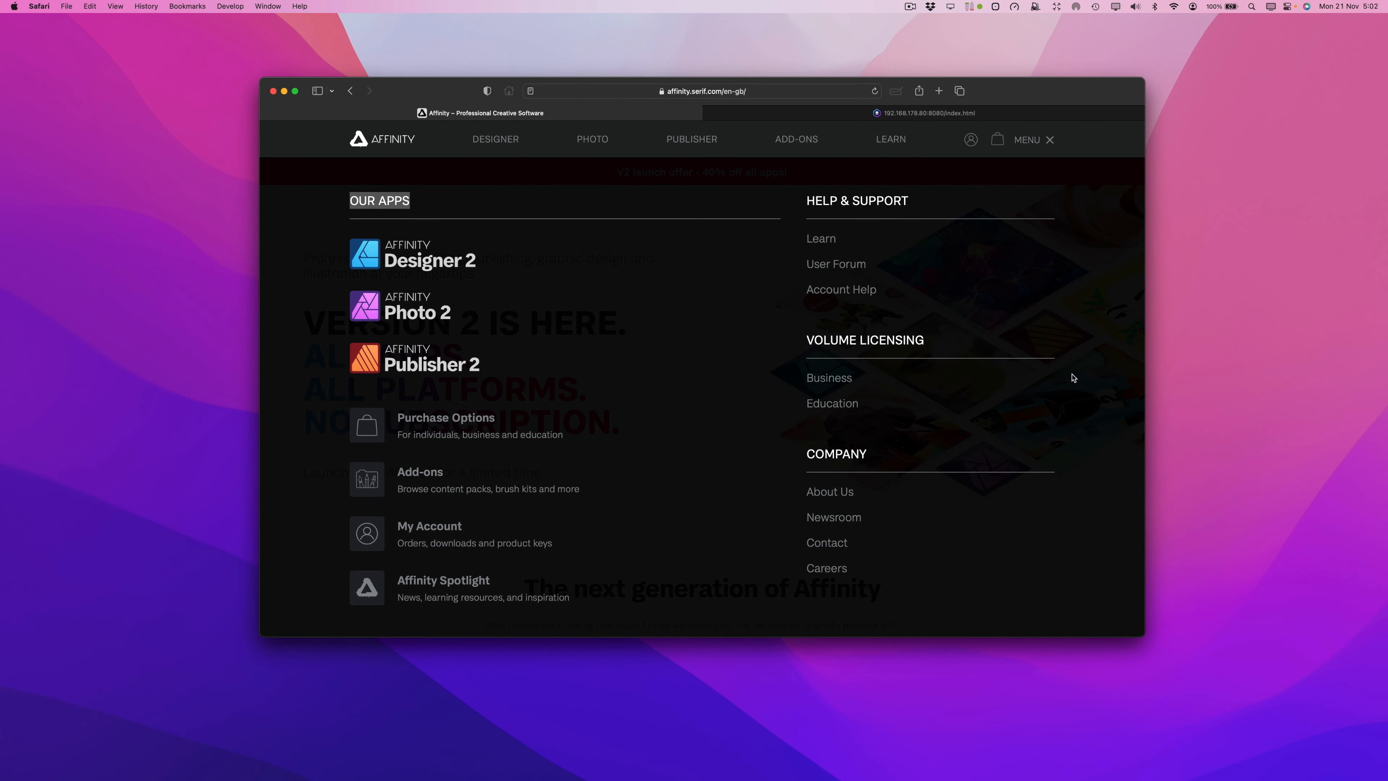
{"action": "key", "text": "ctrl+Left"}
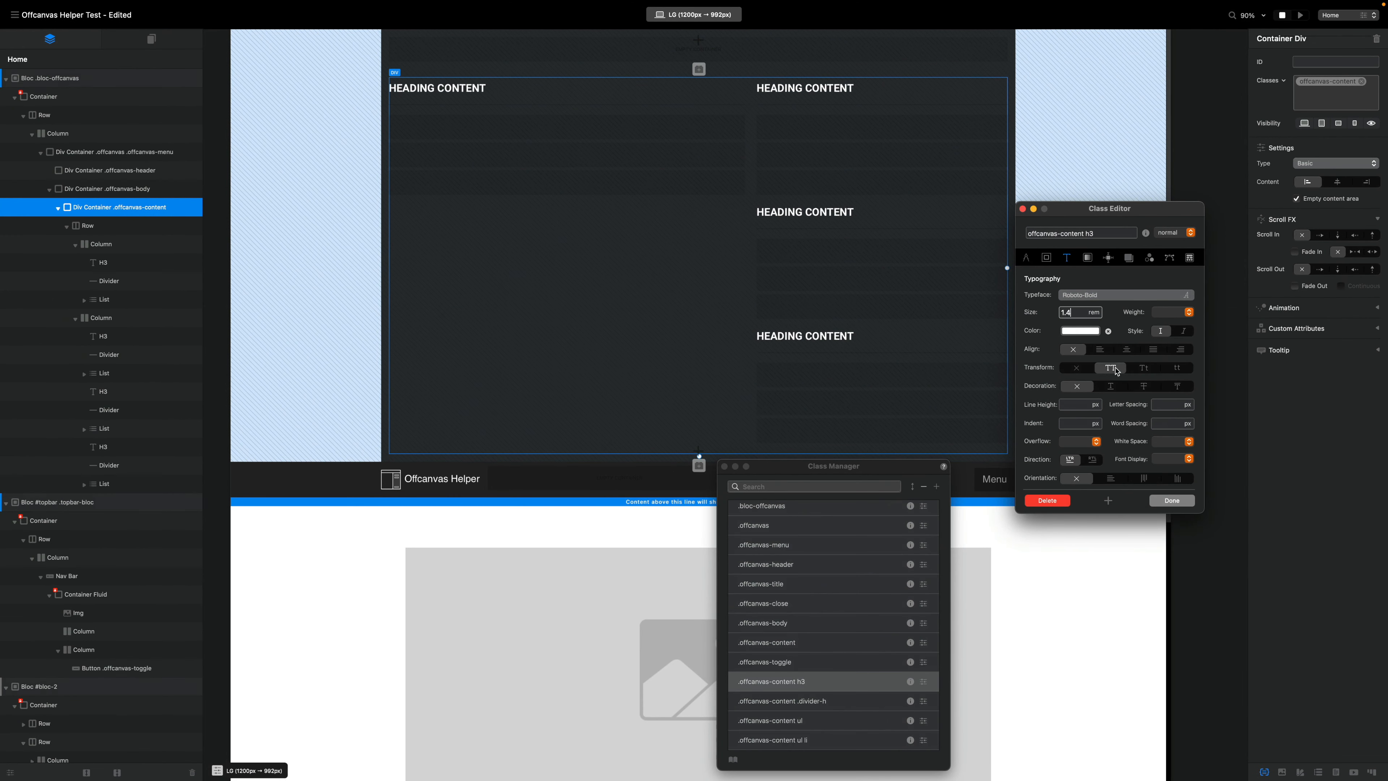
- Set the "offcanvas-content h3" font size to 1.6 rem and its letter spacing to 0.05 em
{"action": "key", "text": "BackSpace"}
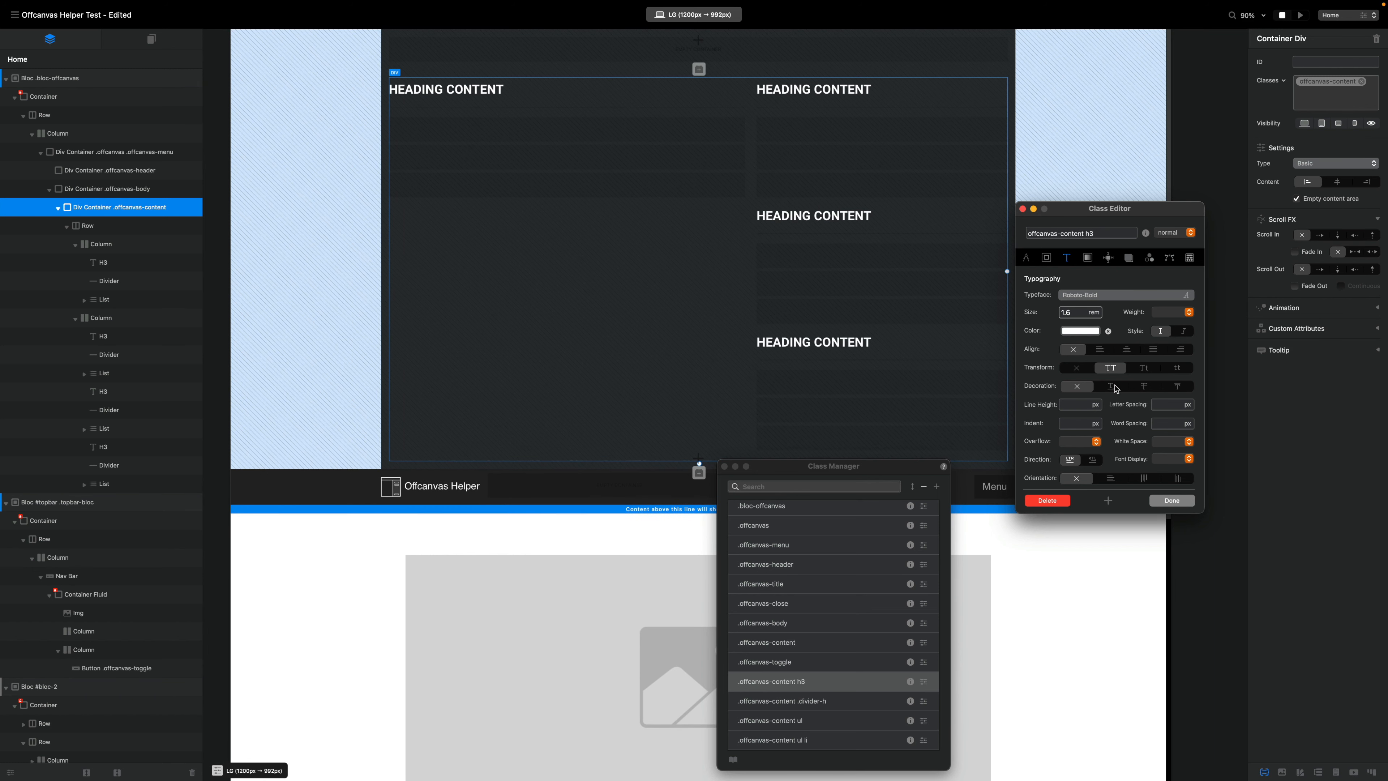
{"action": "left_click", "coordinate": [1185, 405]}
{"action": "left_click", "coordinate": [1190, 428]}
{"action": "left_click", "coordinate": [1164, 407]}
{"action": "type", "text": "0.05"}
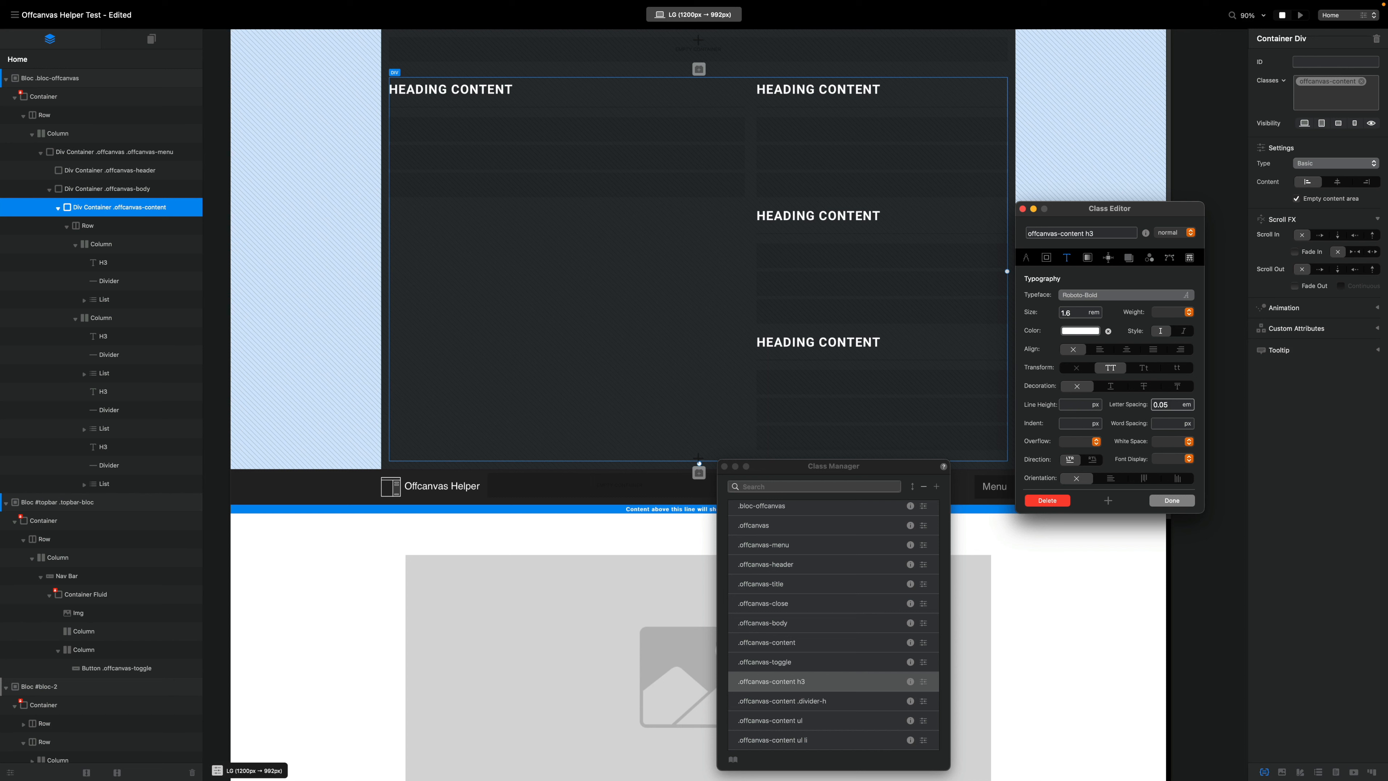
- Try letter spacings of 0.02 em and 0.025 em on the h3 class, return to 0.05 em and close its settings
{"action": "key", "text": "BackSpace"}
{"action": "type", "text": "2"}
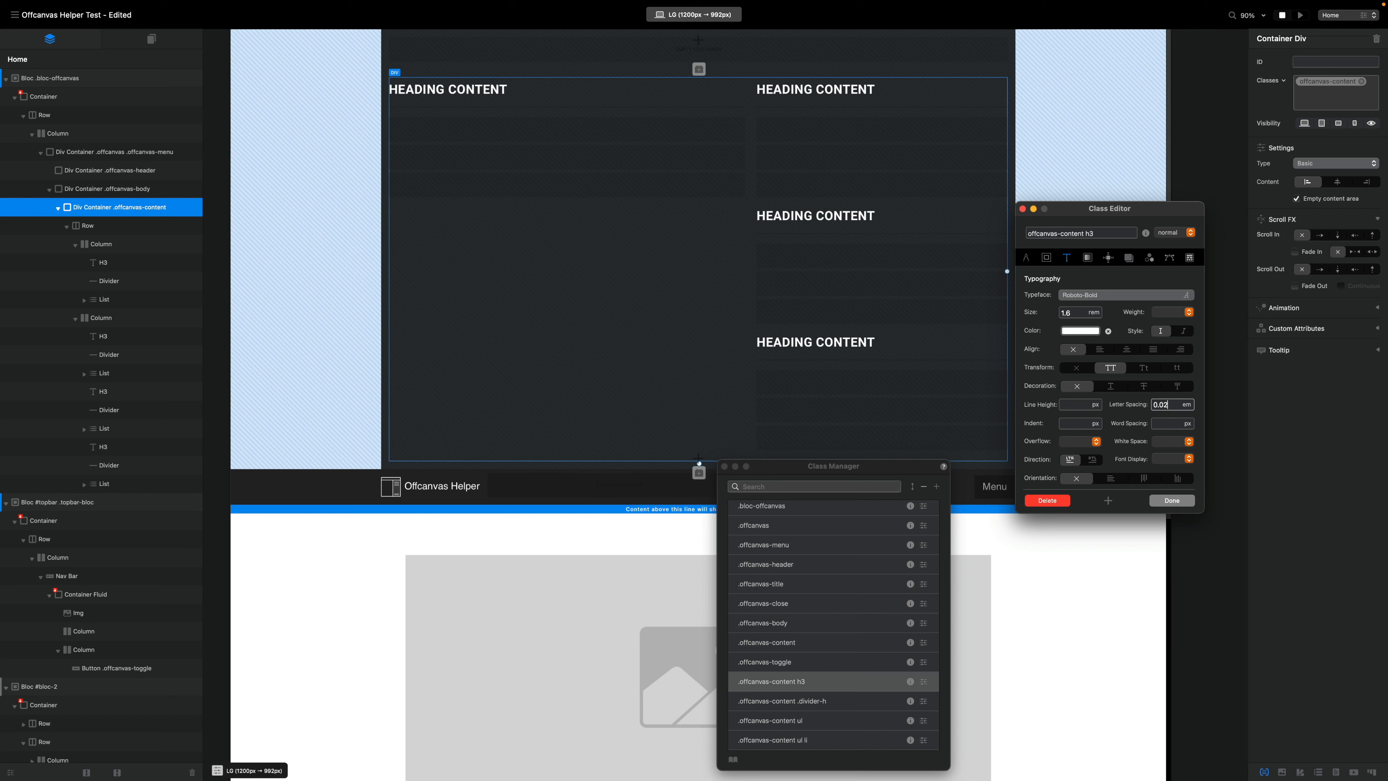
{"action": "type", "text": "5"}
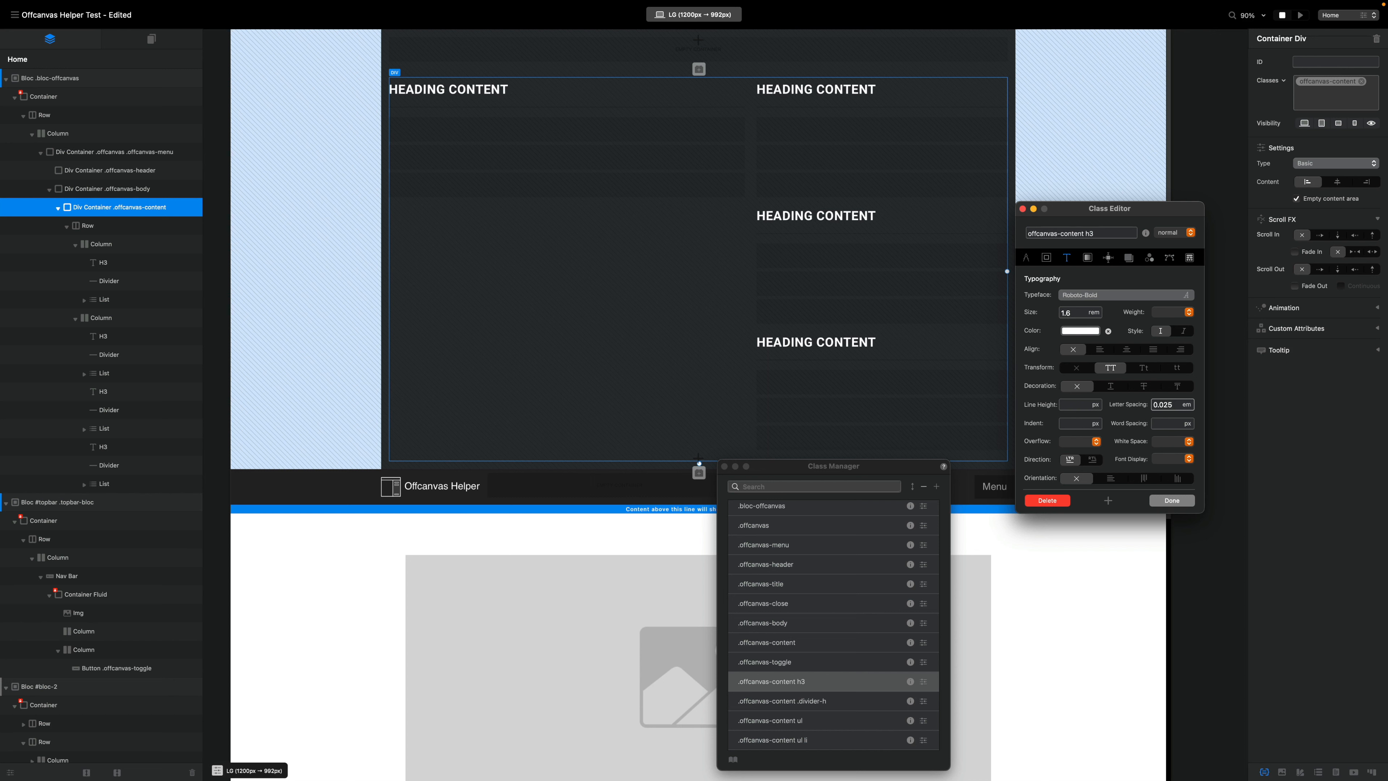
{"action": "key", "text": "BackSpace"}
{"action": "key", "text": "BackSpace"}
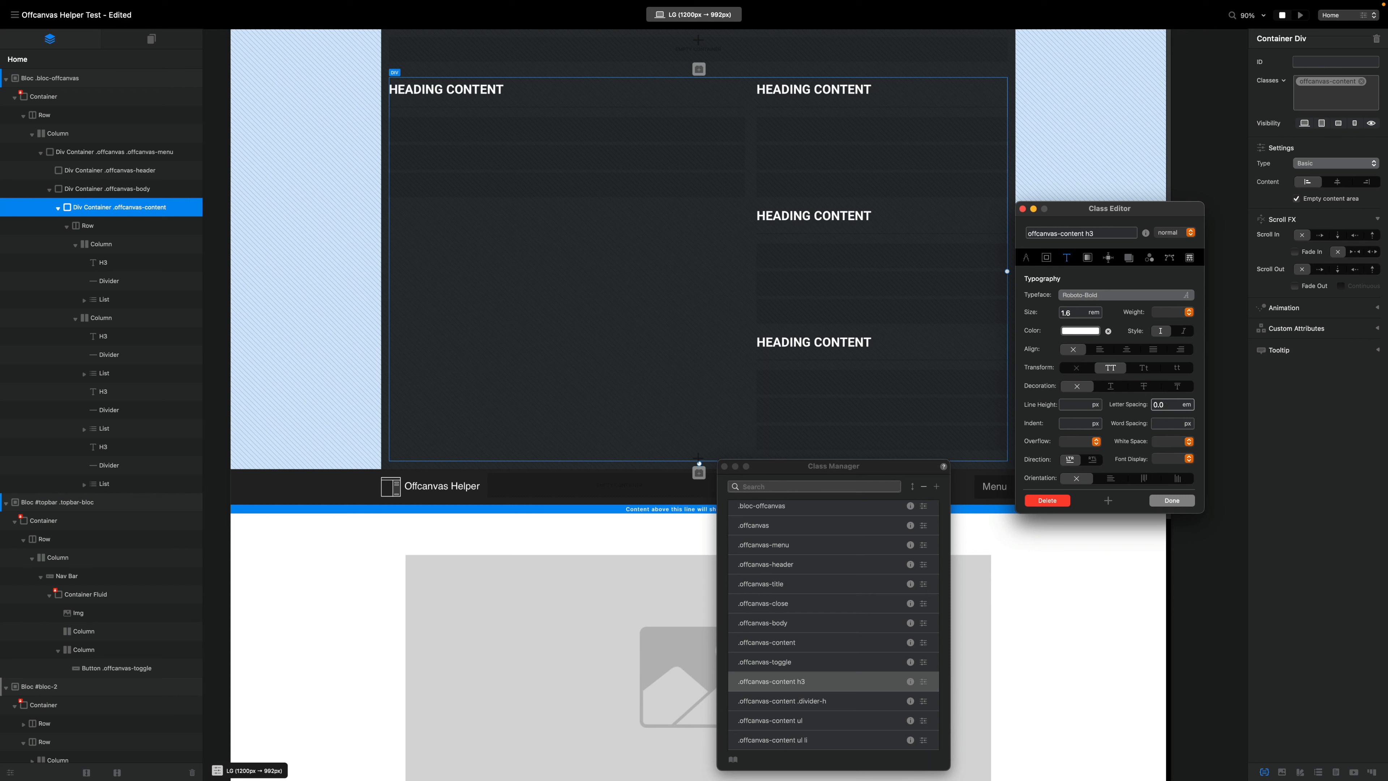
{"action": "type", "text": "5"}
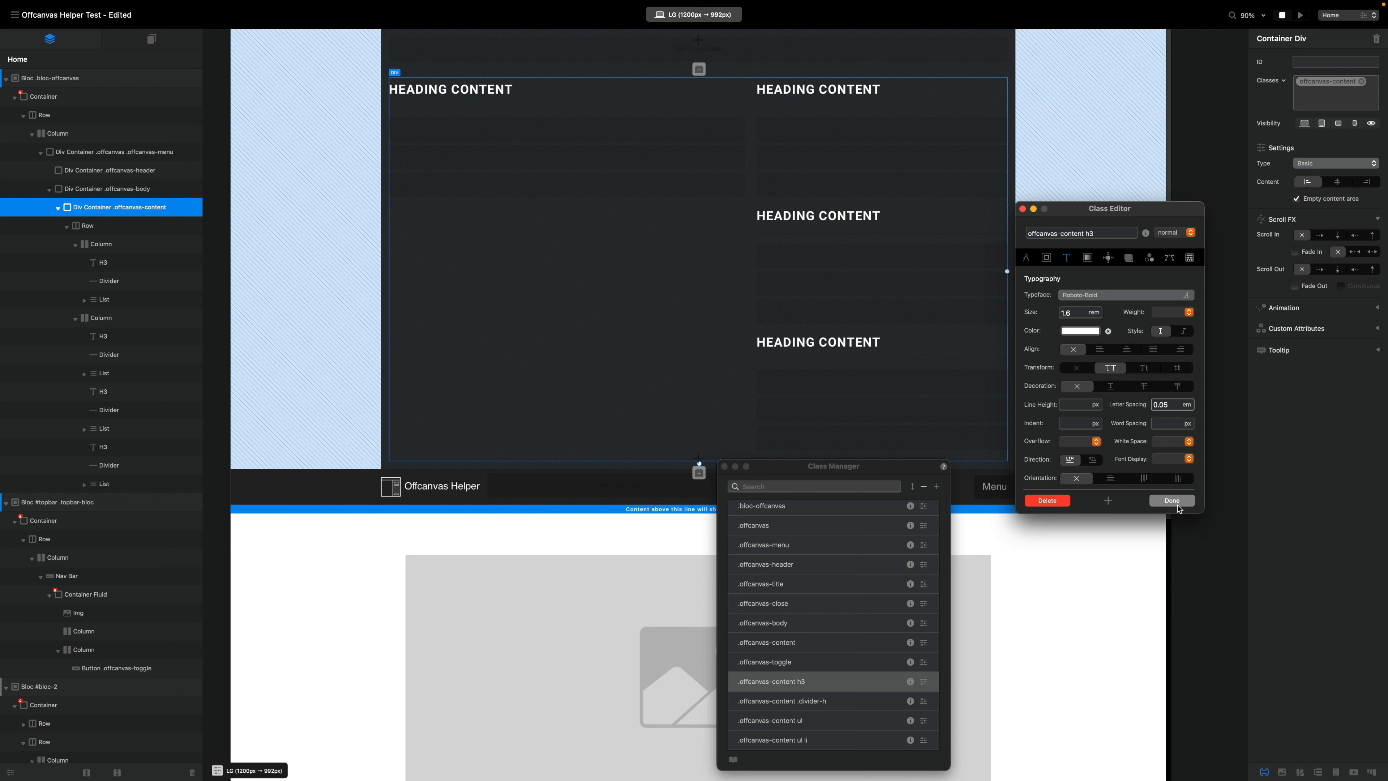
{"action": "left_click", "coordinate": [1171, 501]}
- Rename the first column's heading to "OUR APPS" and the second column's top heading to "HELP & SUPPORT"
{"action": "left_click", "coordinate": [477, 93]}
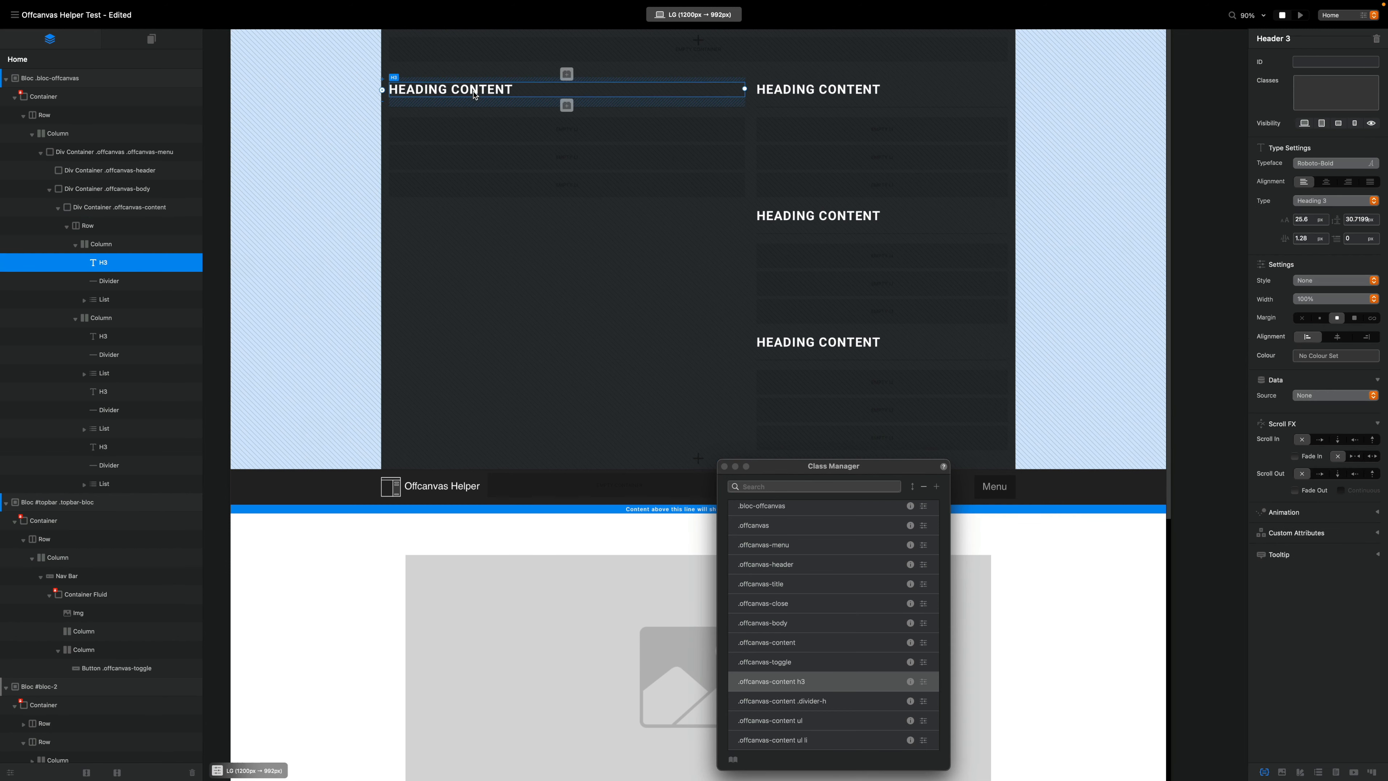
{"action": "double_click", "coordinate": [478, 92]}
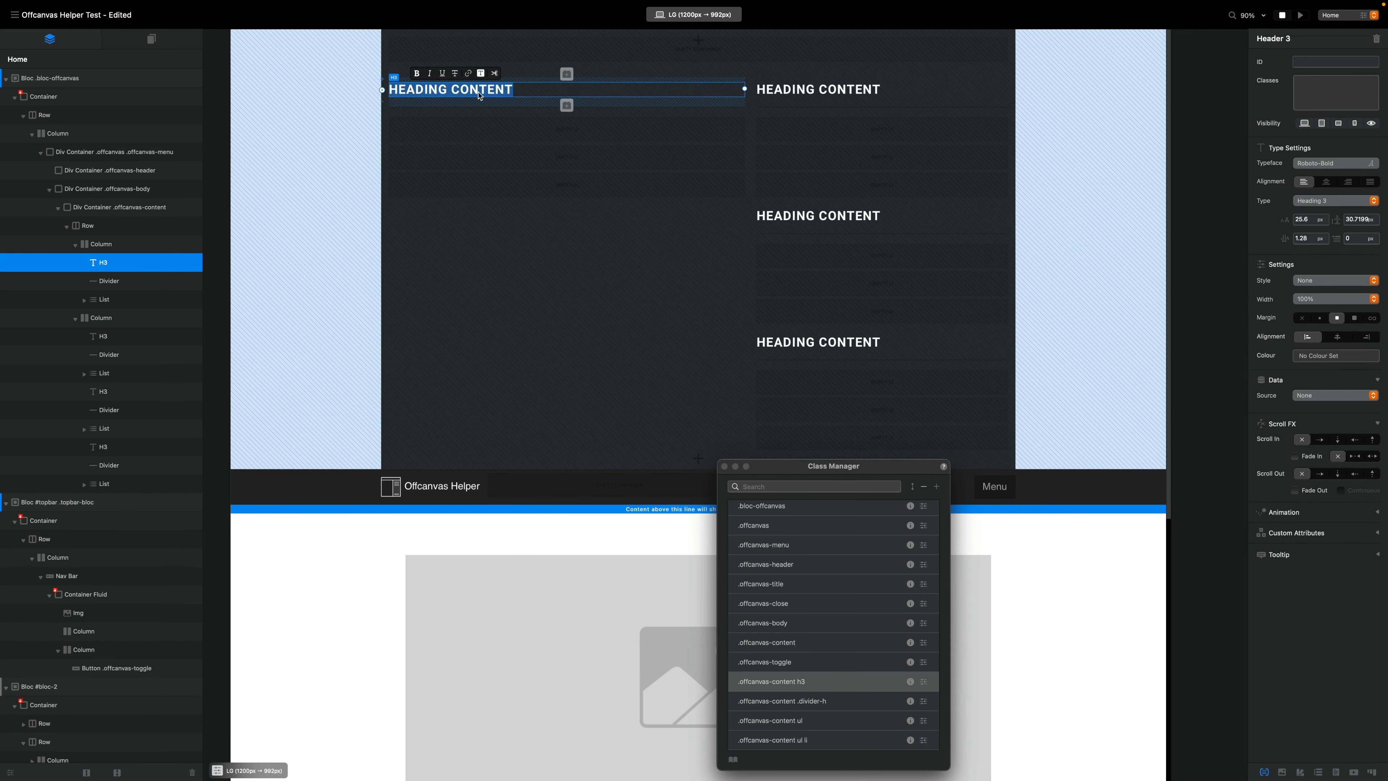
{"action": "type", "text": "OUR APPS"}
{"action": "left_click", "coordinate": [804, 91]}
{"action": "double_click", "coordinate": [806, 90]}
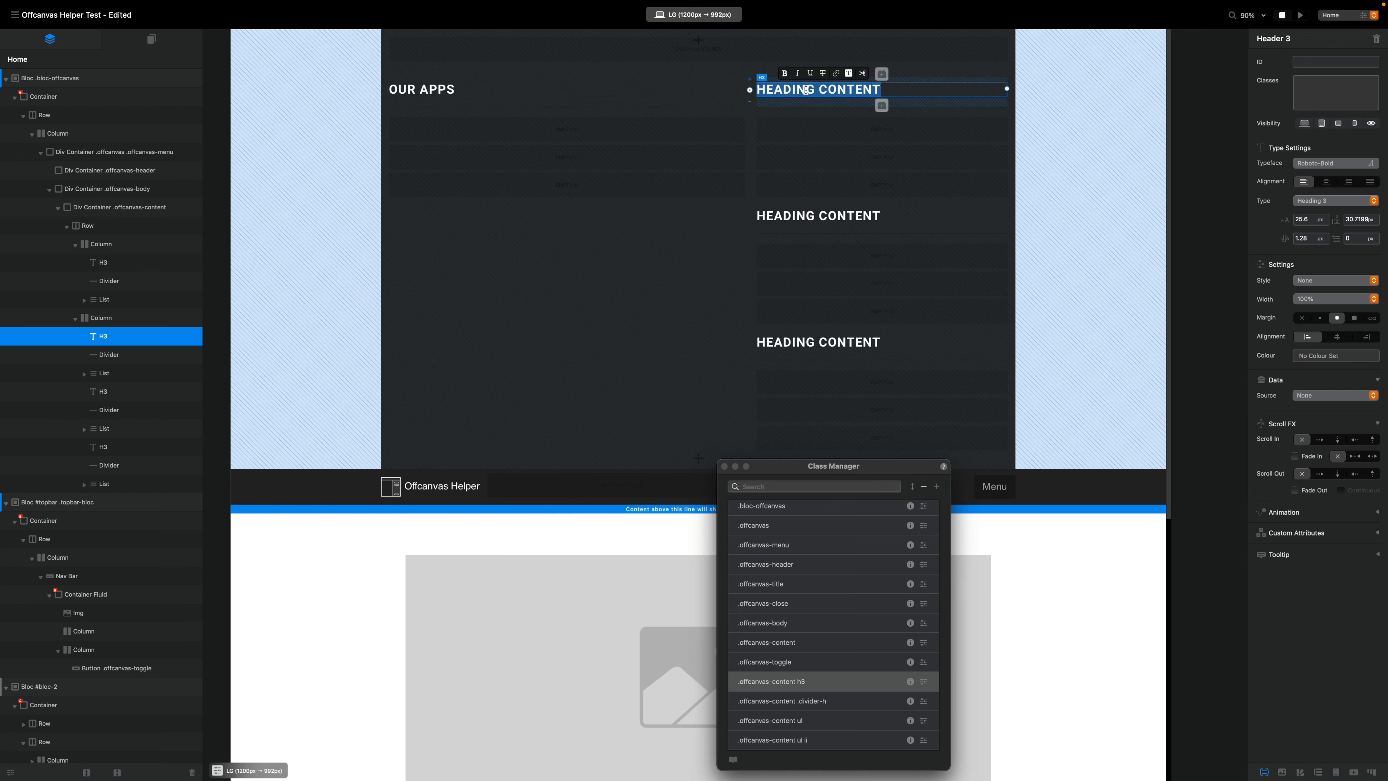
{"action": "type", "text": "H"}
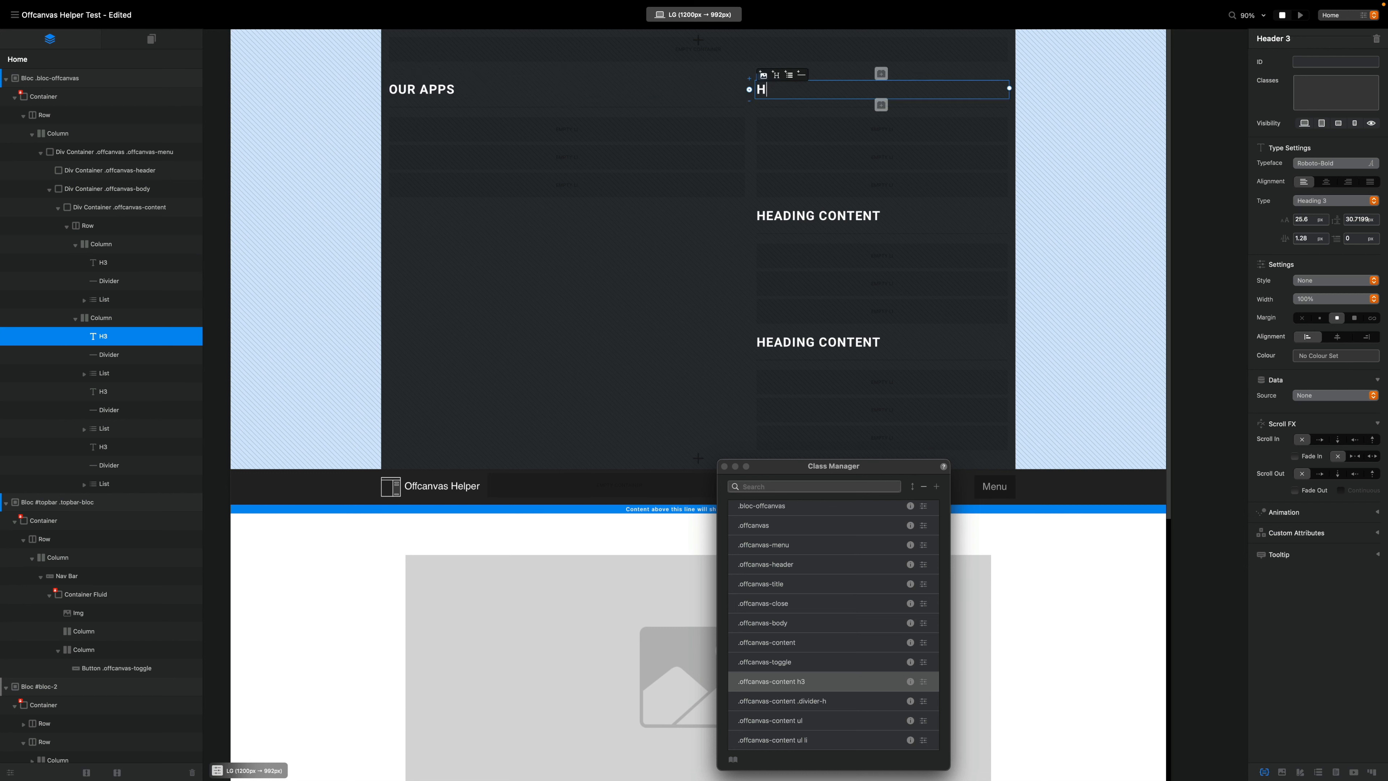
{"action": "type", "text": "ELP & SUPPORT"}
- Rename the second column's remaining headings to "VOLUME LICENSING" and "COMPANY"
{"action": "double_click", "coordinate": [838, 216]}
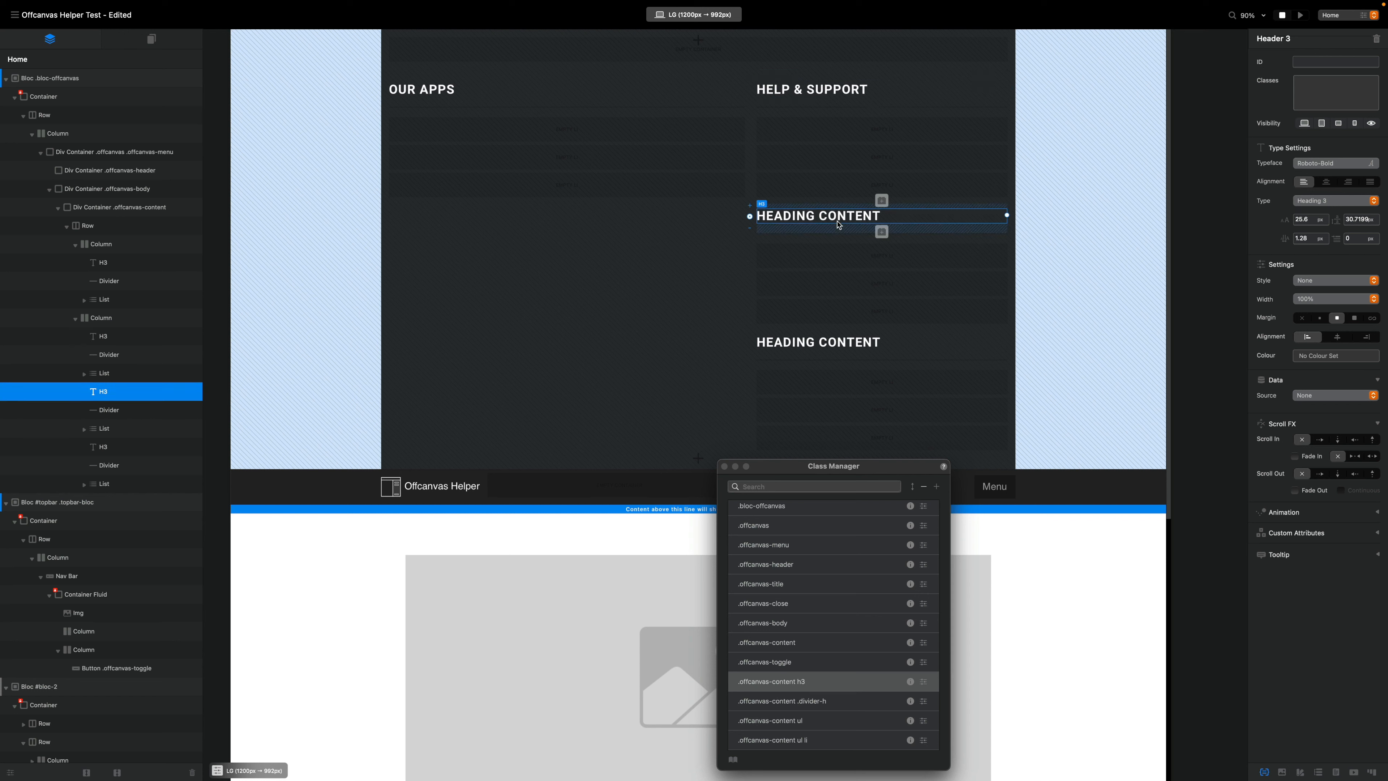
{"action": "type", "text": "VO"}
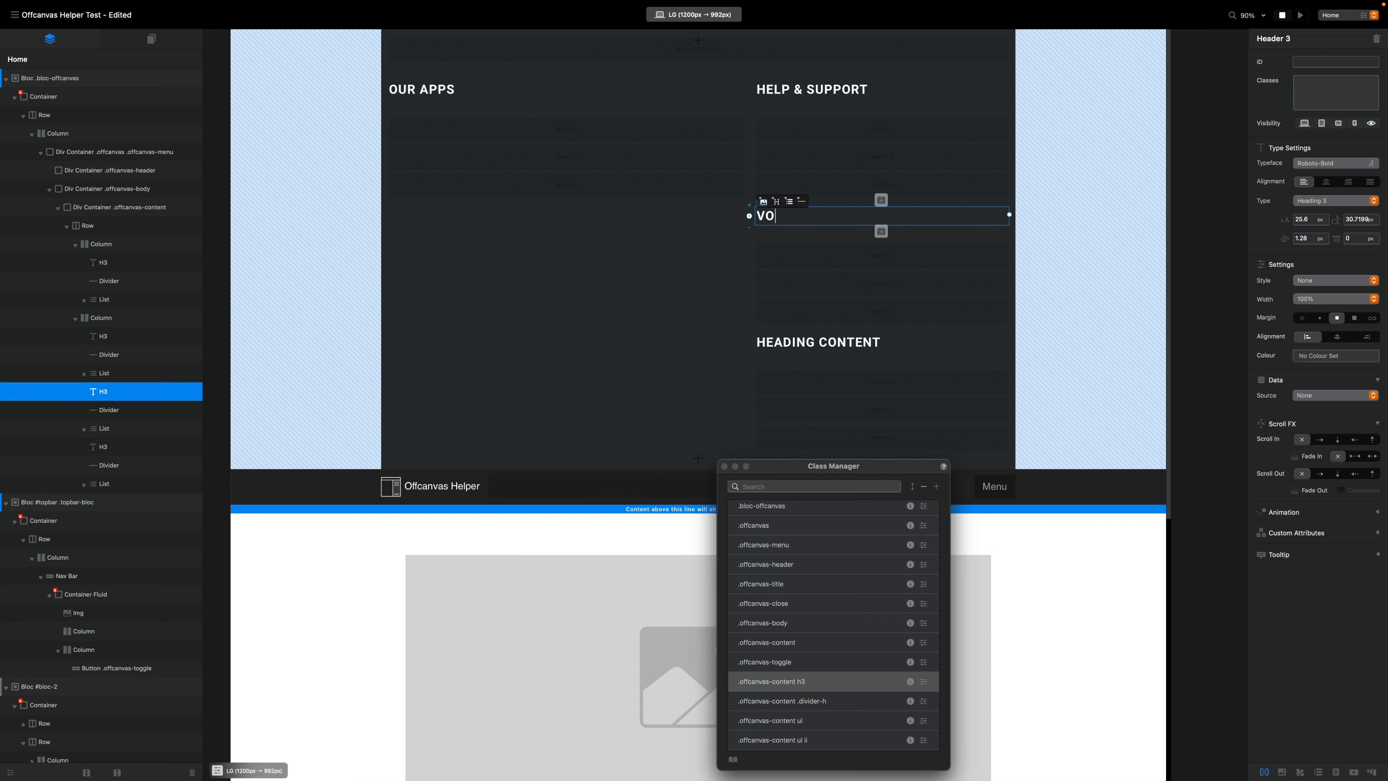
{"action": "type", "text": "LUME LICENSING"}
{"action": "left_click", "coordinate": [856, 343]}
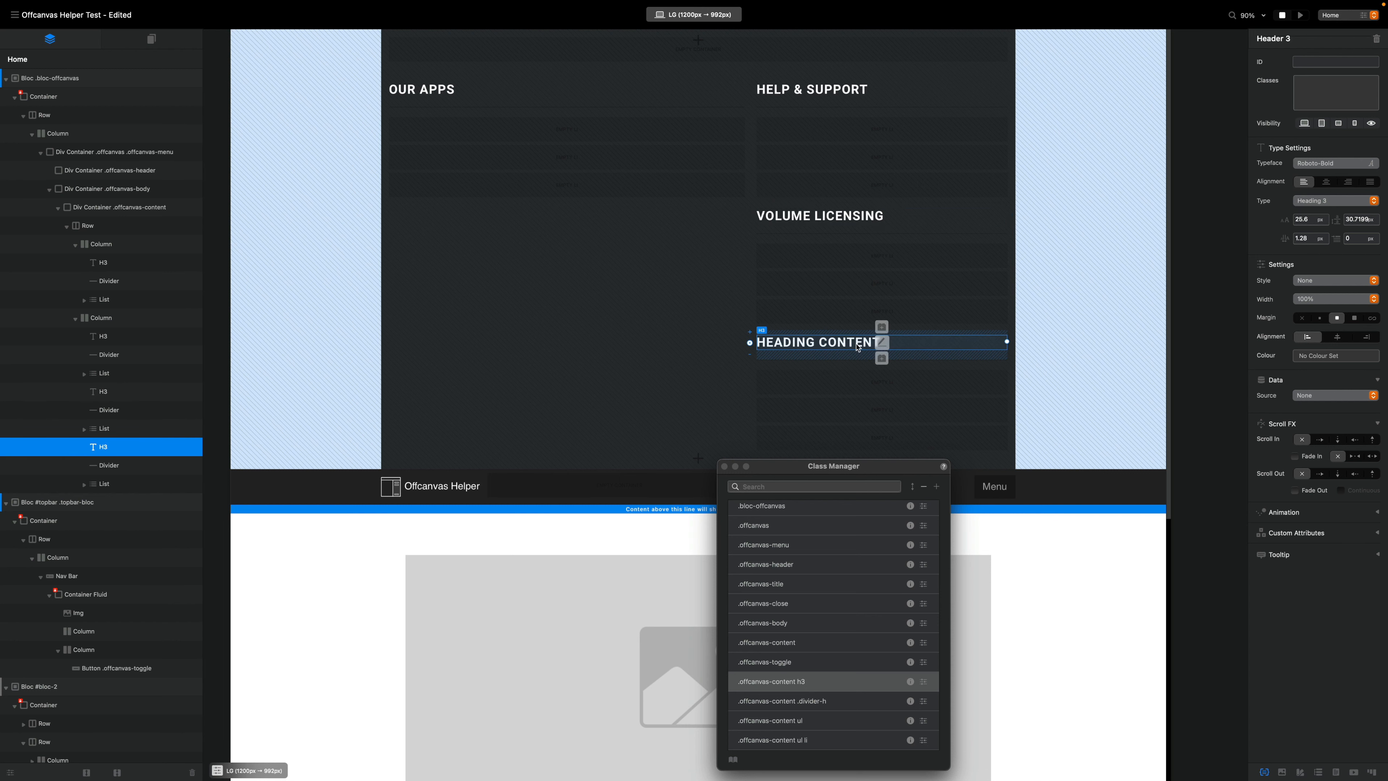
{"action": "double_click", "coordinate": [856, 342]}
{"action": "type", "text": "COMPANY"}
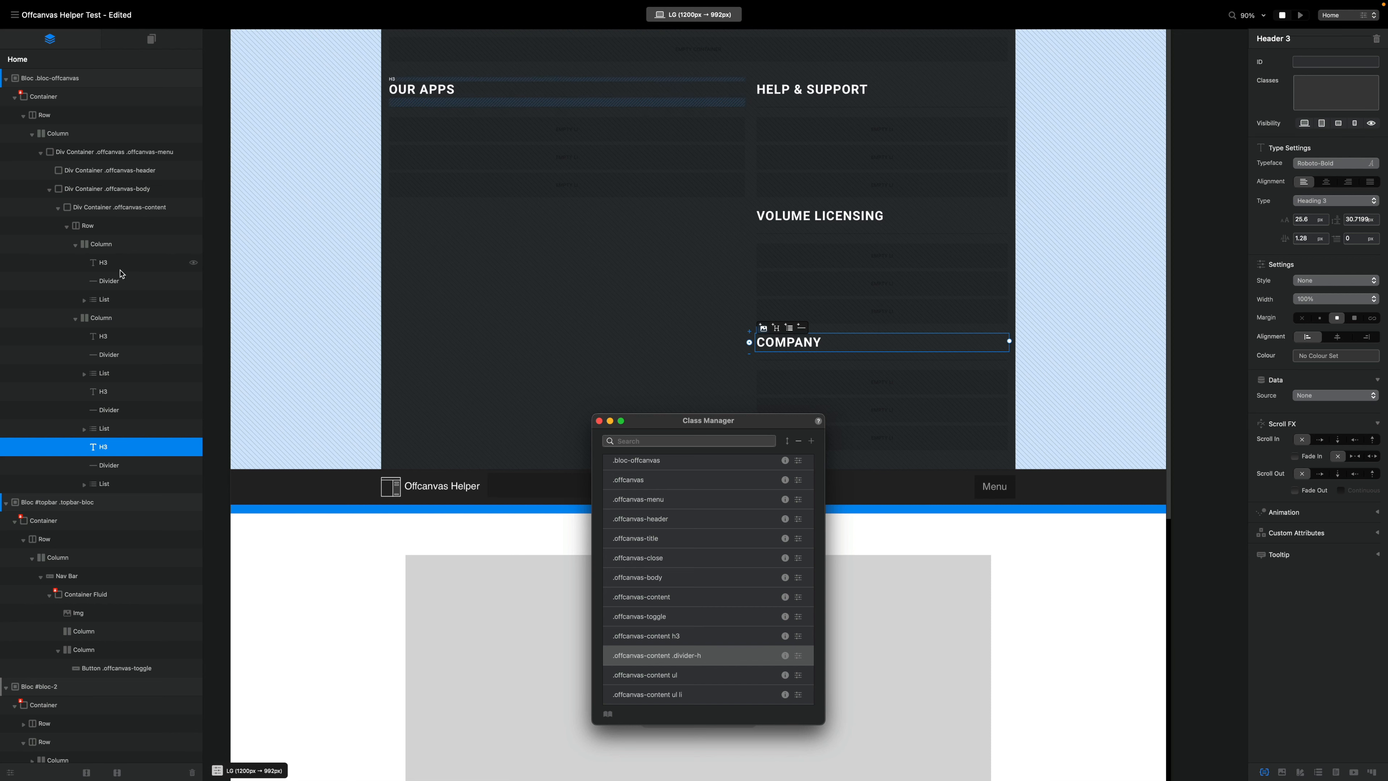
- Colour the divider under OUR APPS grey at 75% brightness
{"action": "left_click", "coordinate": [645, 107]}
{"action": "left_click", "coordinate": [1311, 187]}
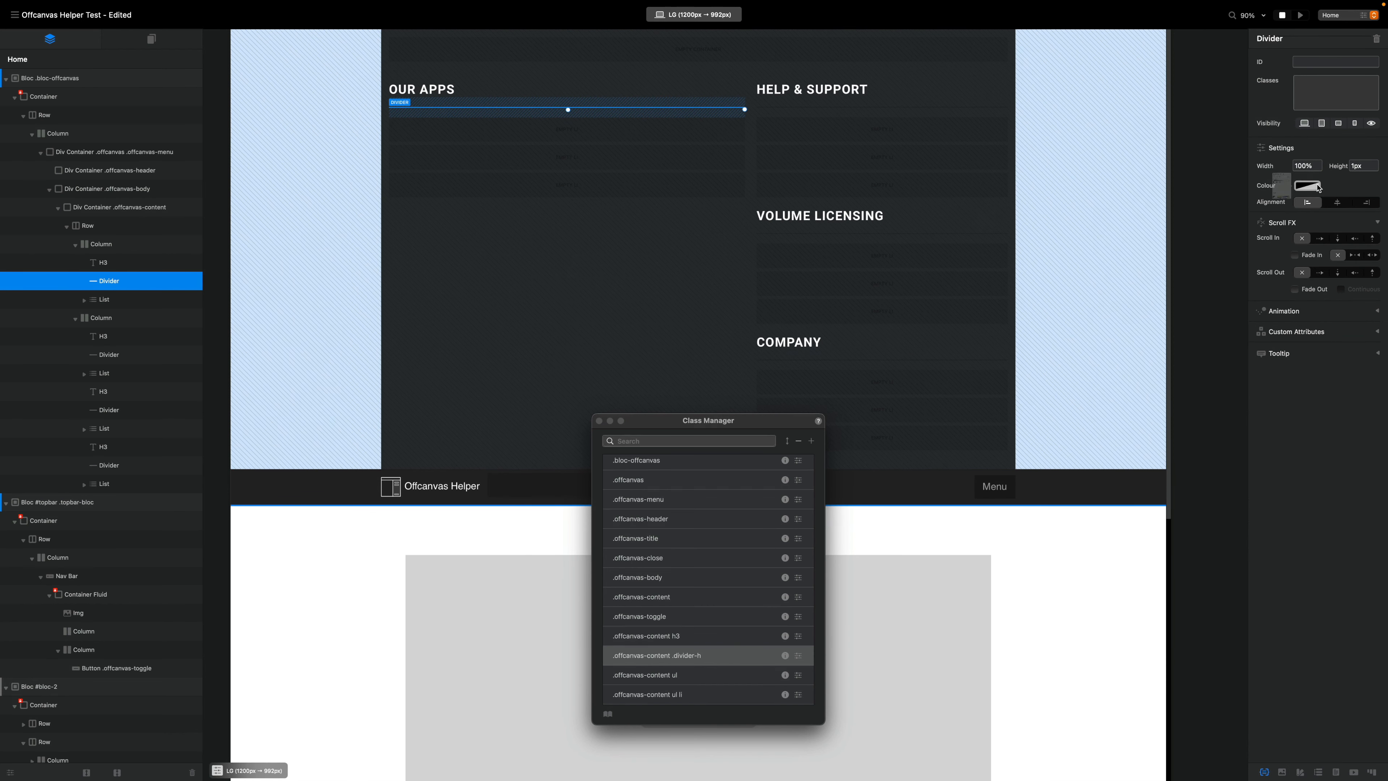
{"action": "left_click", "coordinate": [1225, 160]}
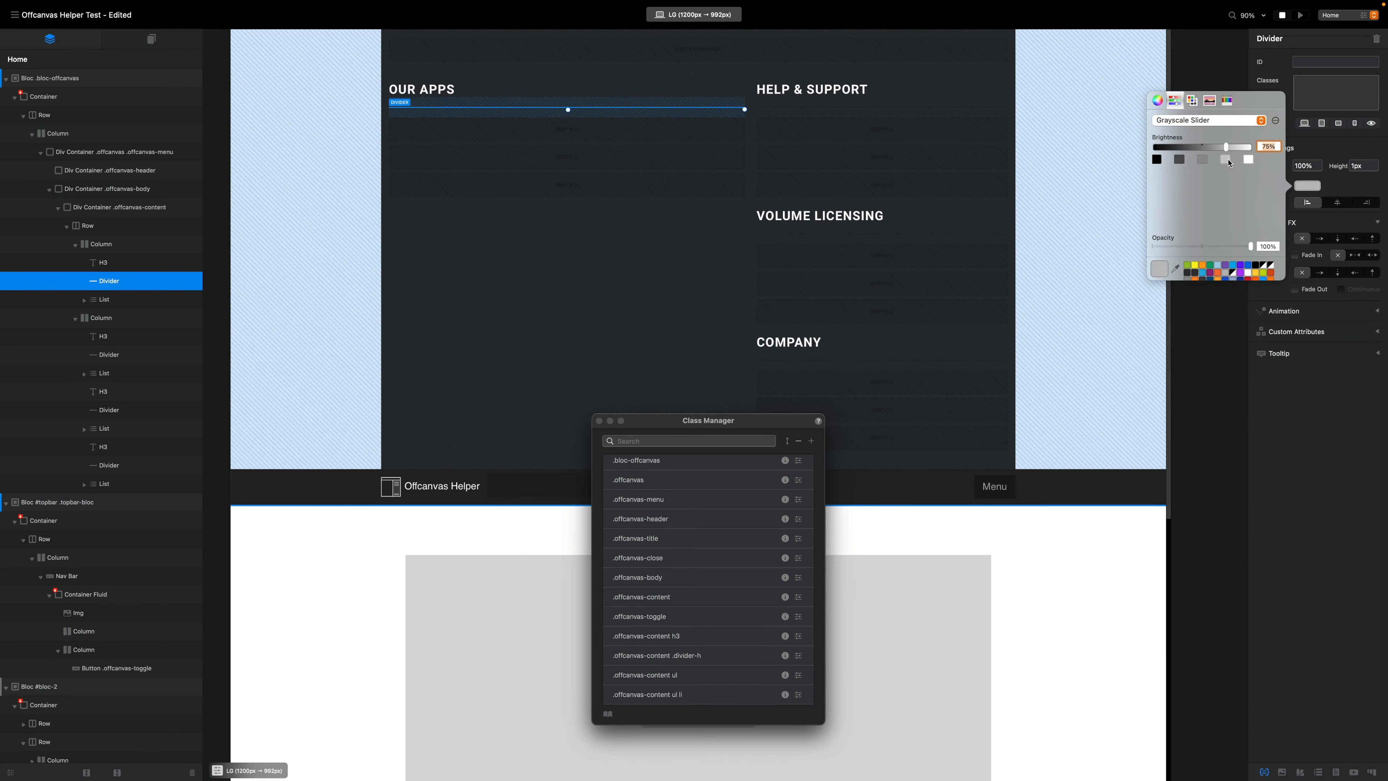
{"action": "left_click", "coordinate": [1319, 176]}
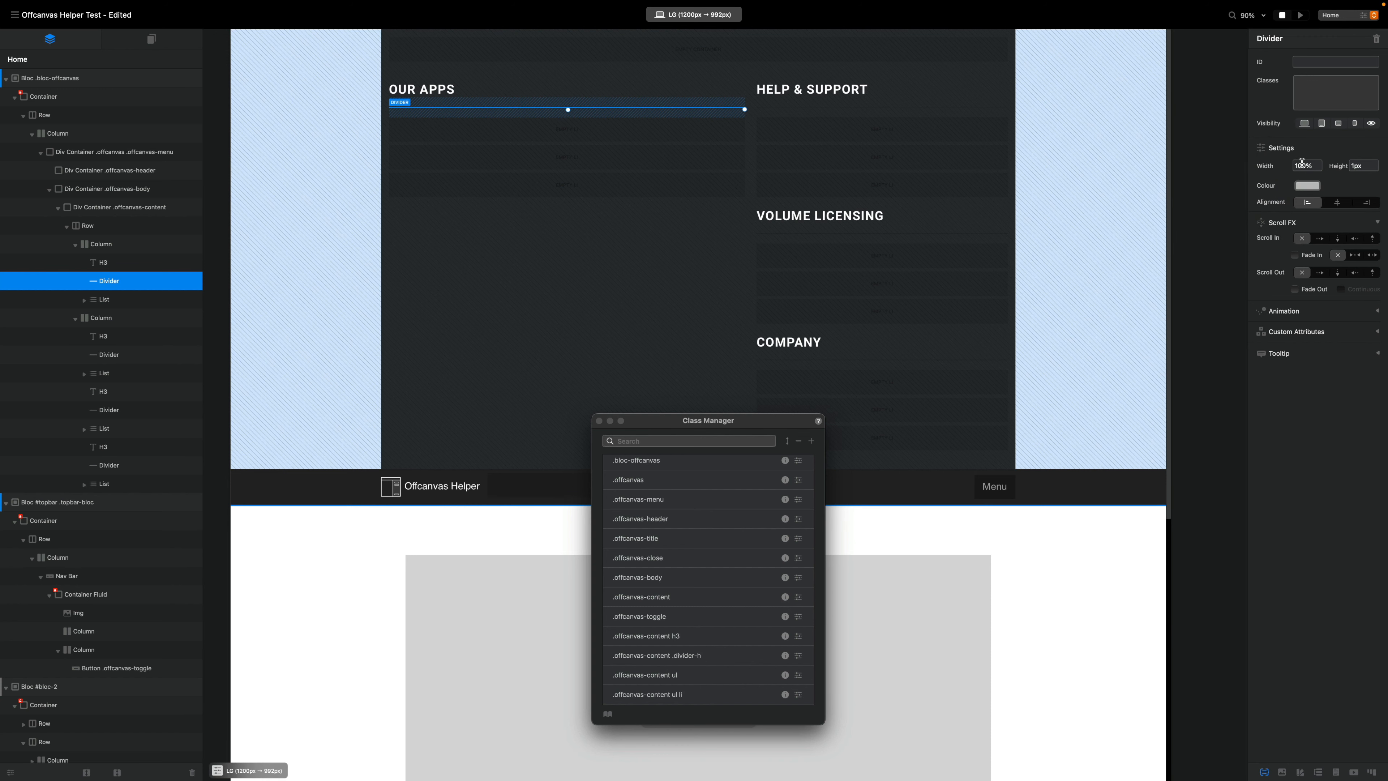
- Colour the dividers under HELP & SUPPORT, VOLUME LICENSING and COMPANY grey at 50% brightness
{"action": "left_click", "coordinate": [109, 354]}
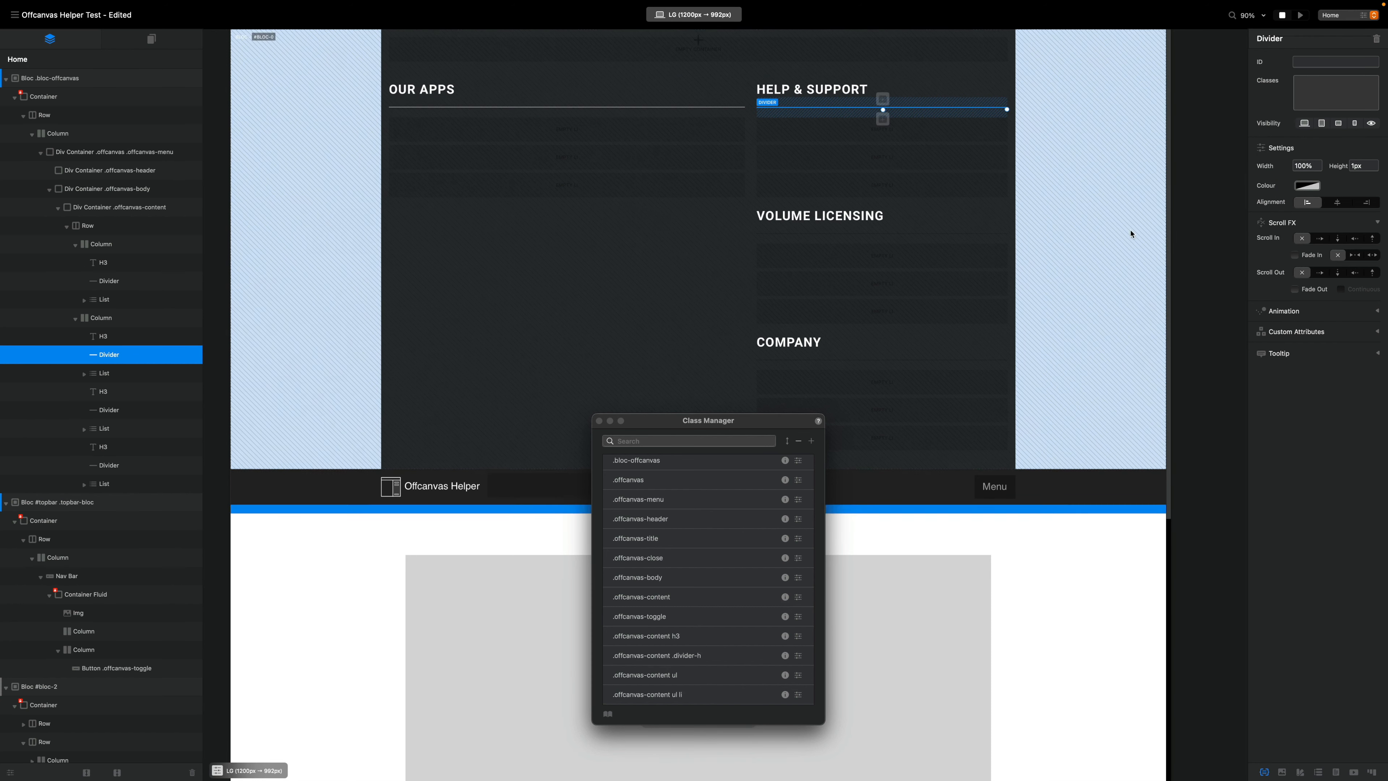
{"action": "left_click", "coordinate": [1302, 188]}
{"action": "left_click", "coordinate": [1202, 159]}
{"action": "left_click", "coordinate": [114, 432]}
{"action": "left_click", "coordinate": [114, 411]}
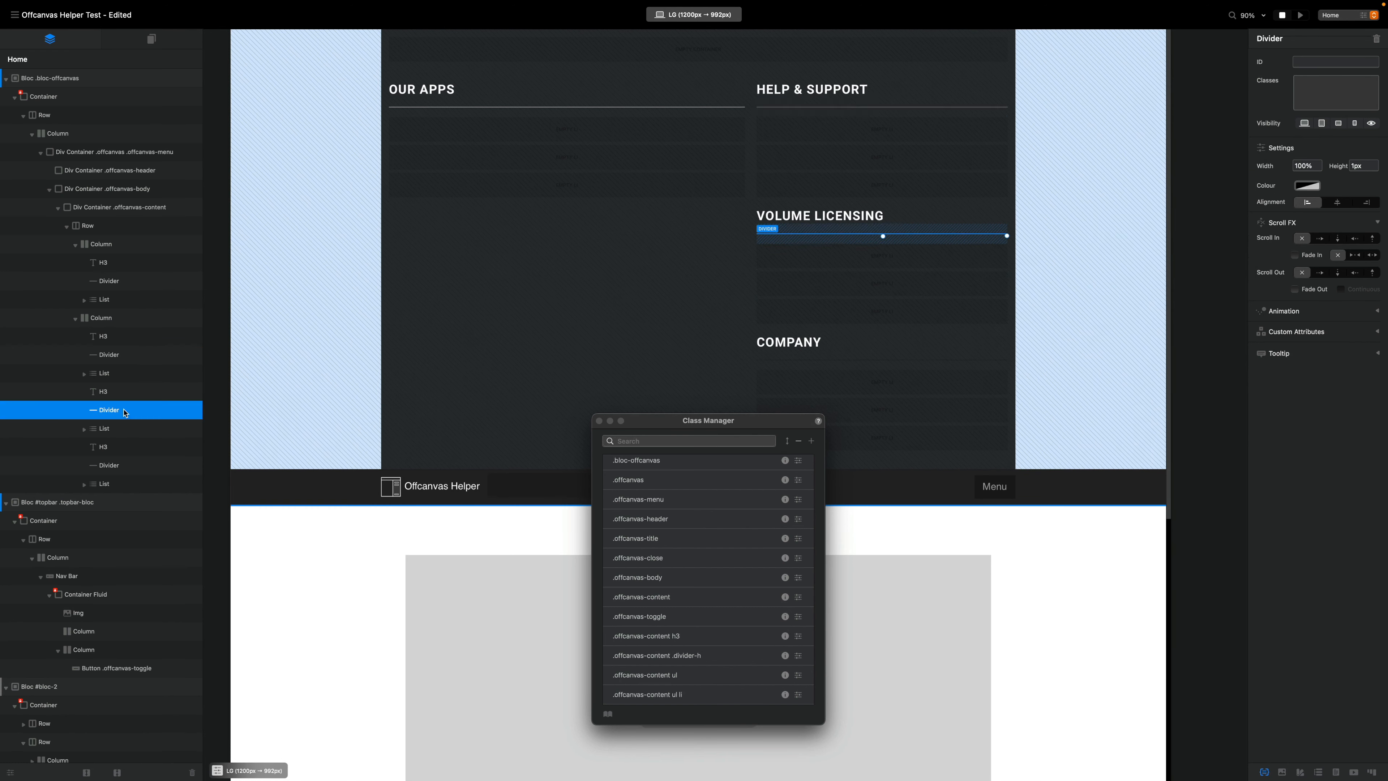
{"action": "left_click", "coordinate": [1310, 183]}
{"action": "left_click", "coordinate": [1201, 162]}
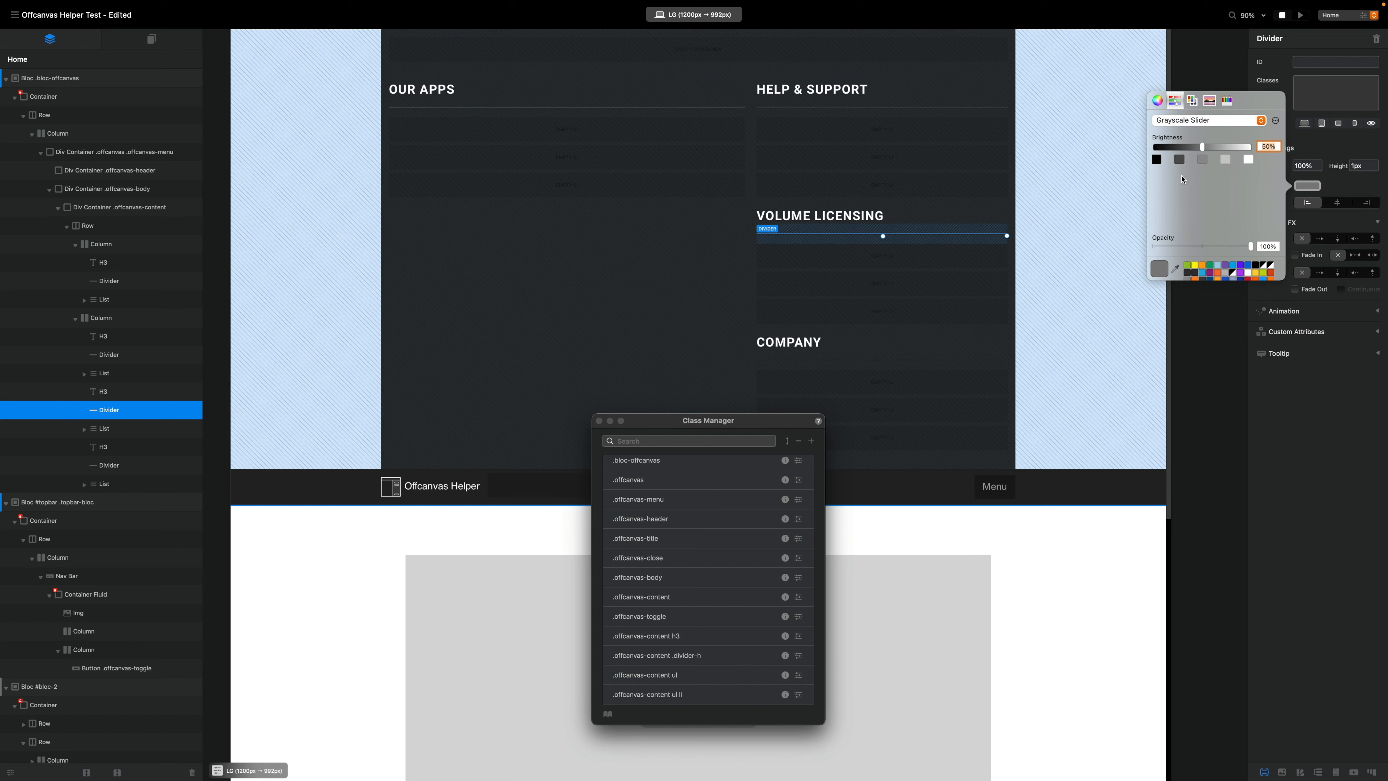
{"action": "left_click", "coordinate": [138, 452]}
{"action": "left_click", "coordinate": [164, 467]}
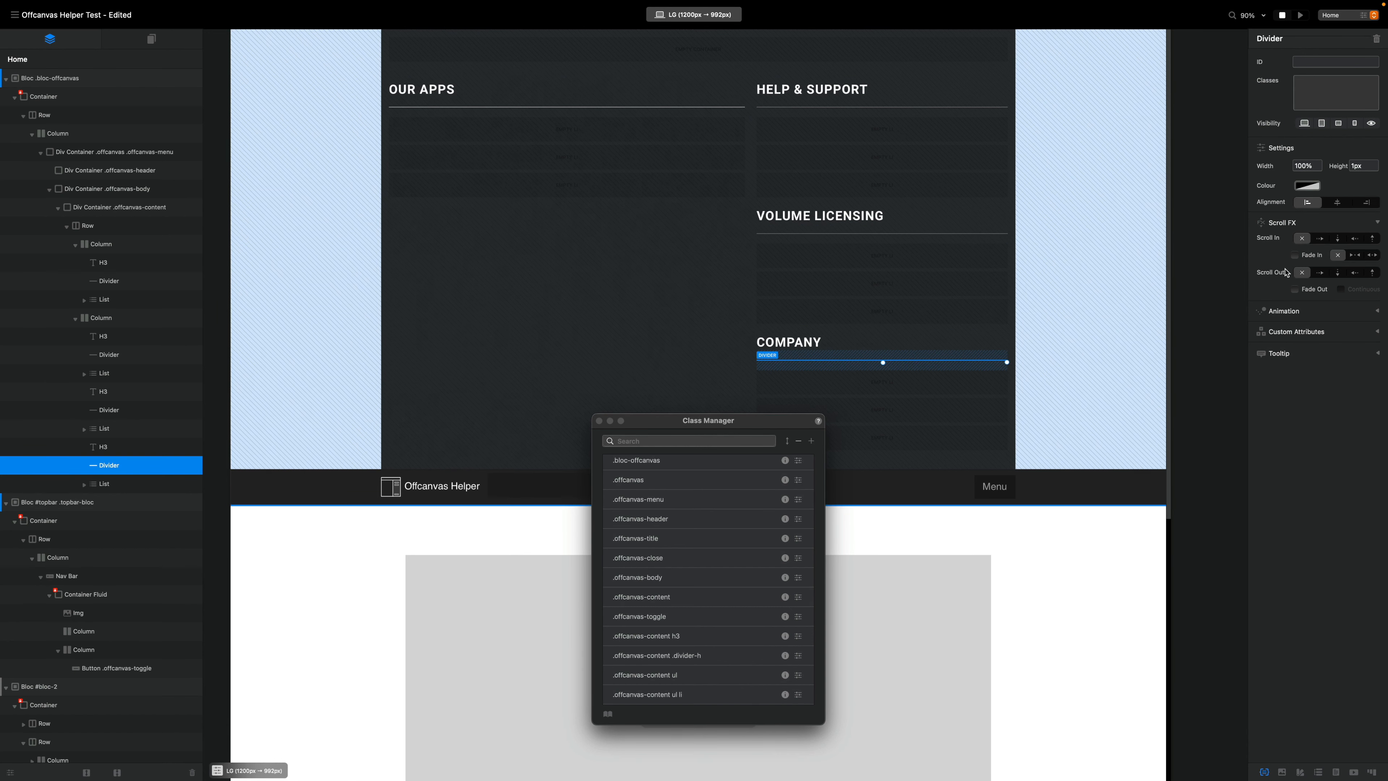
{"action": "left_click", "coordinate": [1312, 181]}
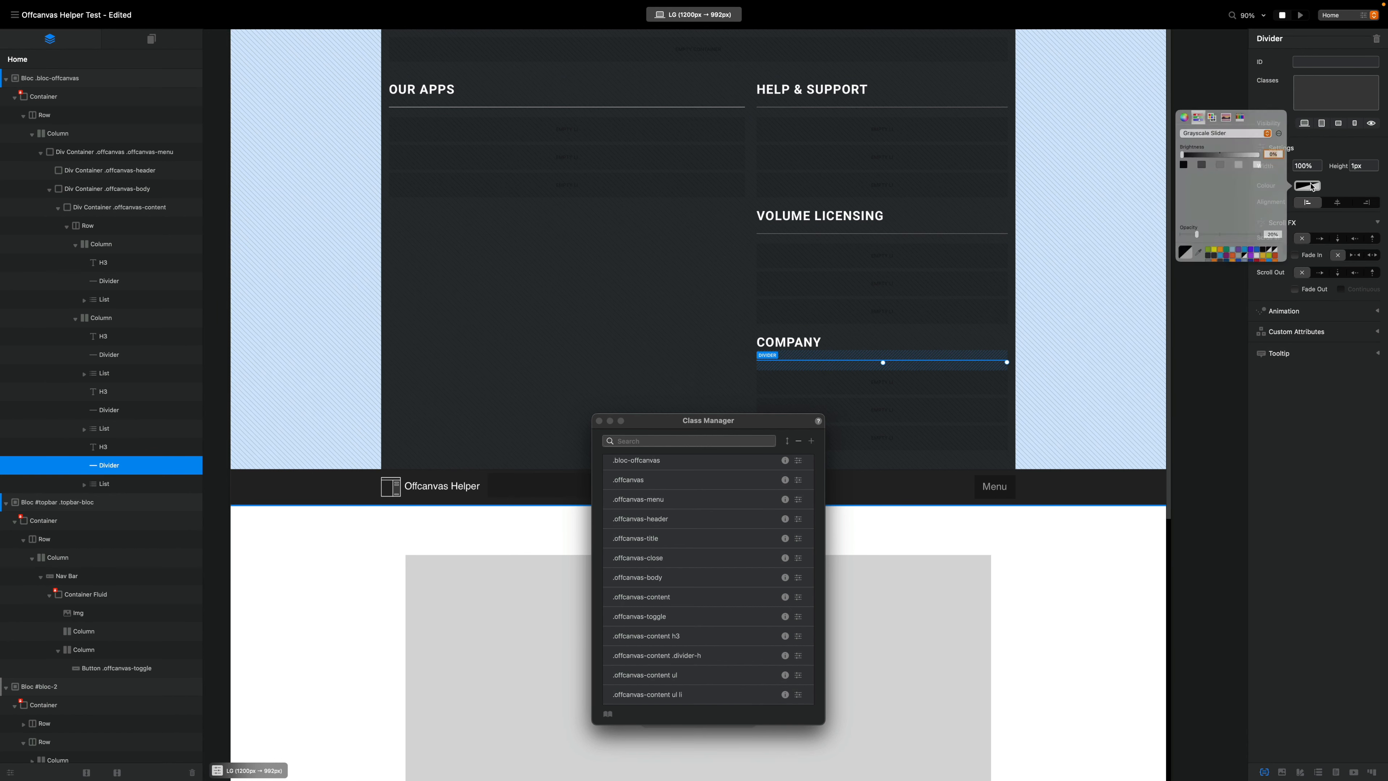
{"action": "left_click", "coordinate": [1202, 159]}
- Examine the OUR APPS divider's colour in the different colour picker modes
{"action": "left_click", "coordinate": [605, 110]}
{"action": "left_click", "coordinate": [605, 109]}
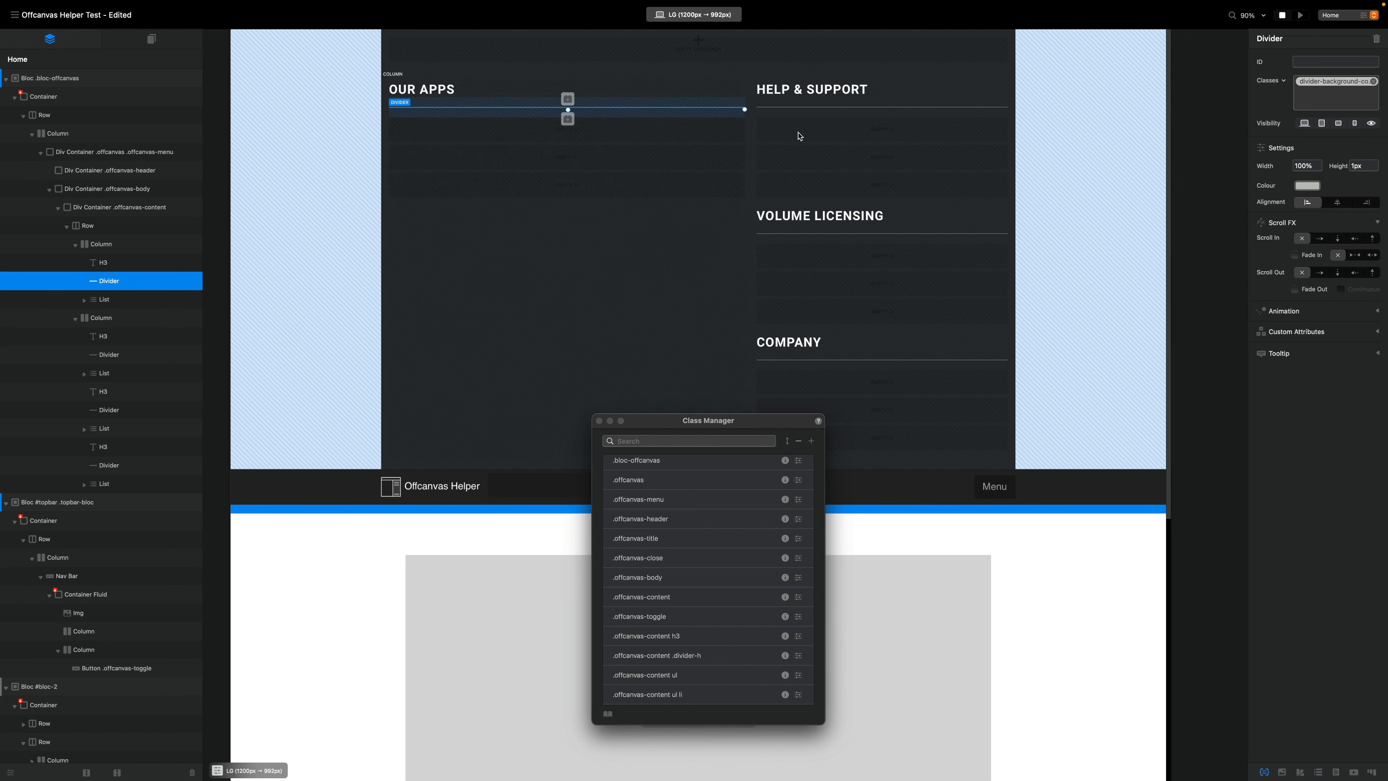
{"action": "left_click", "coordinate": [1304, 188]}
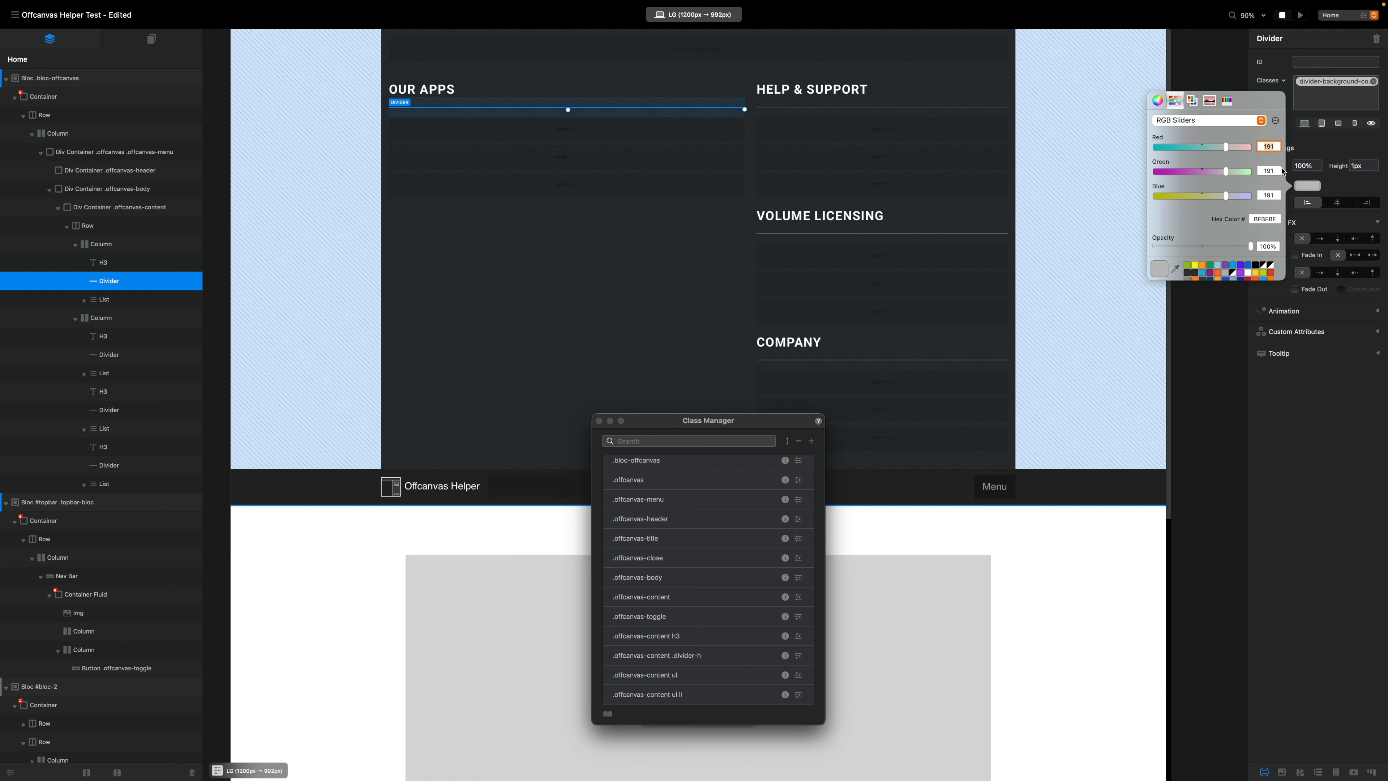
{"action": "left_click", "coordinate": [1211, 104]}
{"action": "left_click", "coordinate": [1193, 103]}
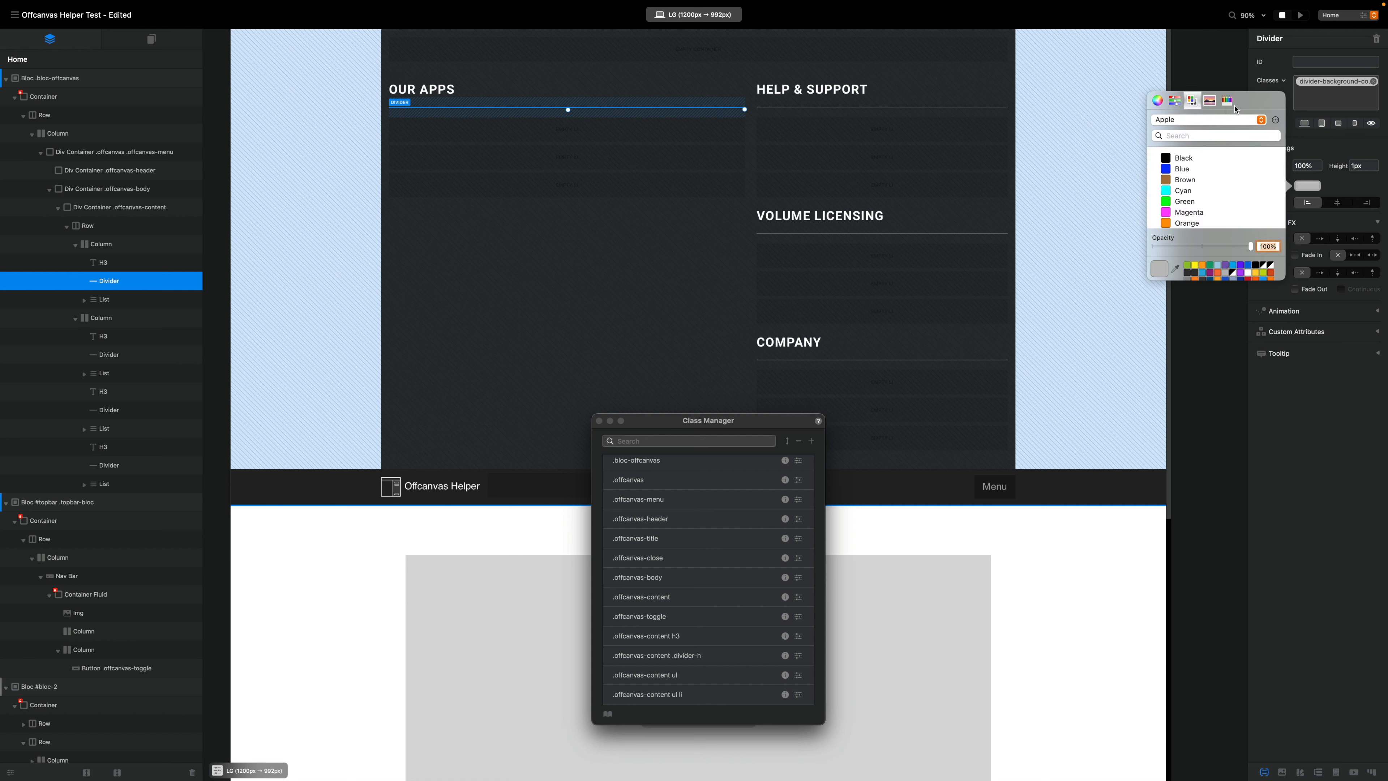
{"action": "left_click", "coordinate": [1228, 107]}
{"action": "left_click", "coordinate": [1158, 88]}
{"action": "left_click", "coordinate": [1176, 87]}
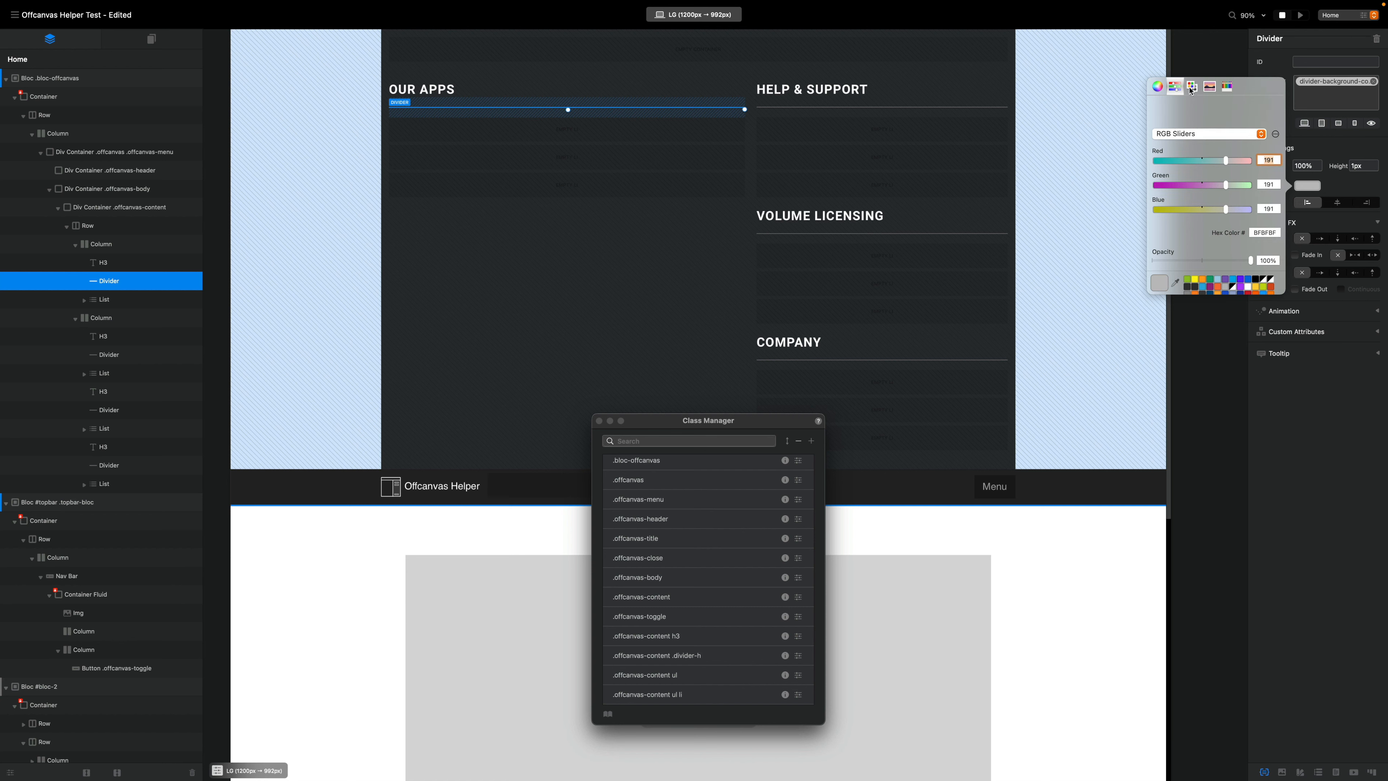
{"action": "left_click", "coordinate": [1193, 87]}
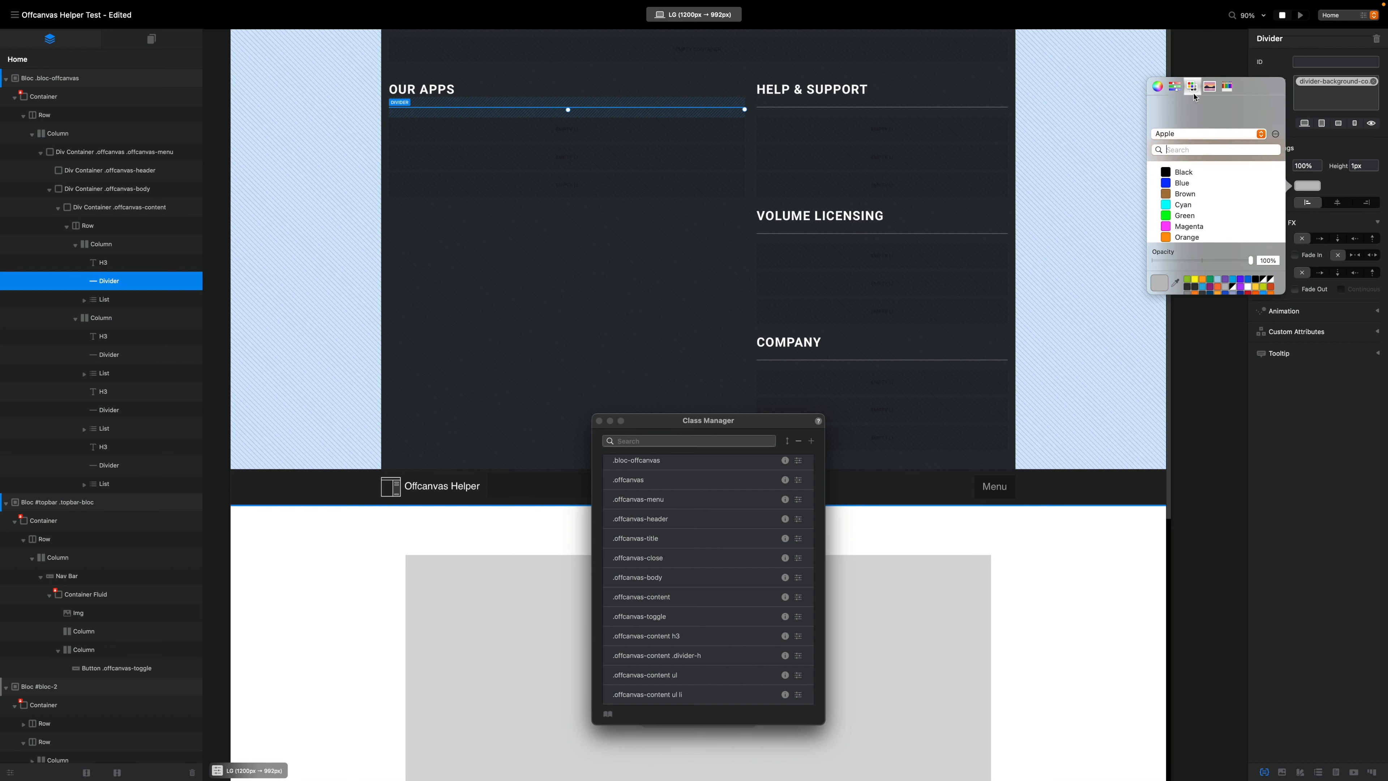
{"action": "left_click", "coordinate": [641, 167]}
- Copy the hex colour 7F7F7F from the HELP & SUPPORT divider and apply it to the OUR APPS divider
{"action": "left_click", "coordinate": [801, 114]}
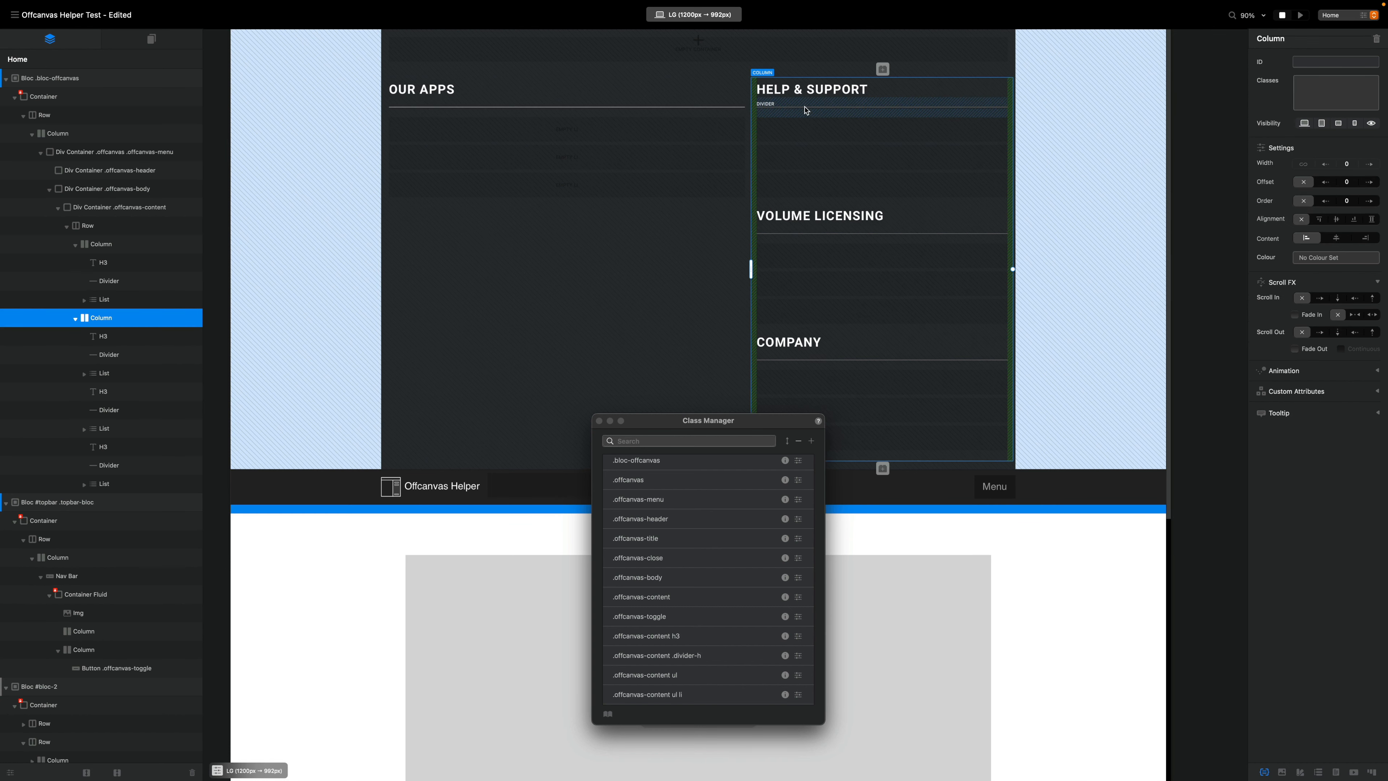
{"action": "left_click", "coordinate": [141, 356]}
{"action": "left_click", "coordinate": [1313, 190]}
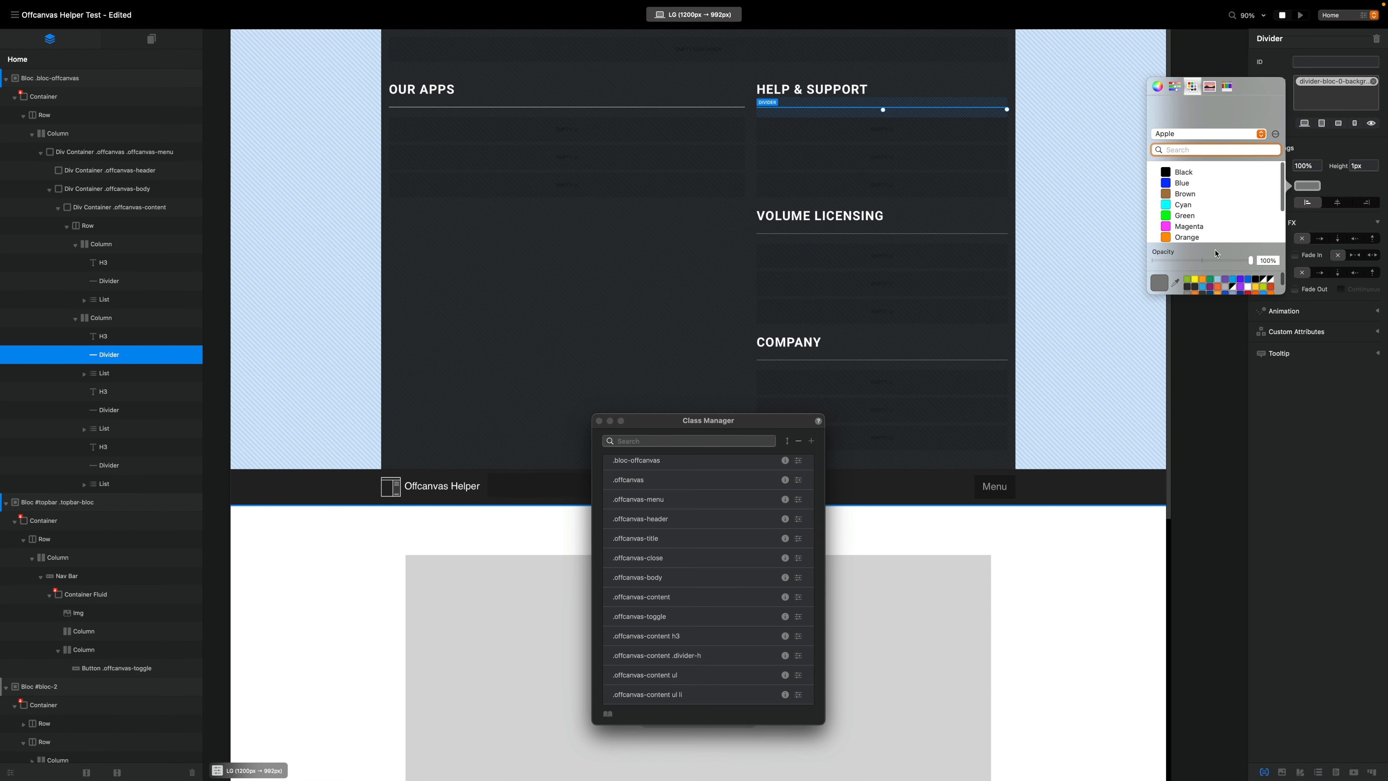
{"action": "left_click", "coordinate": [1158, 87]}
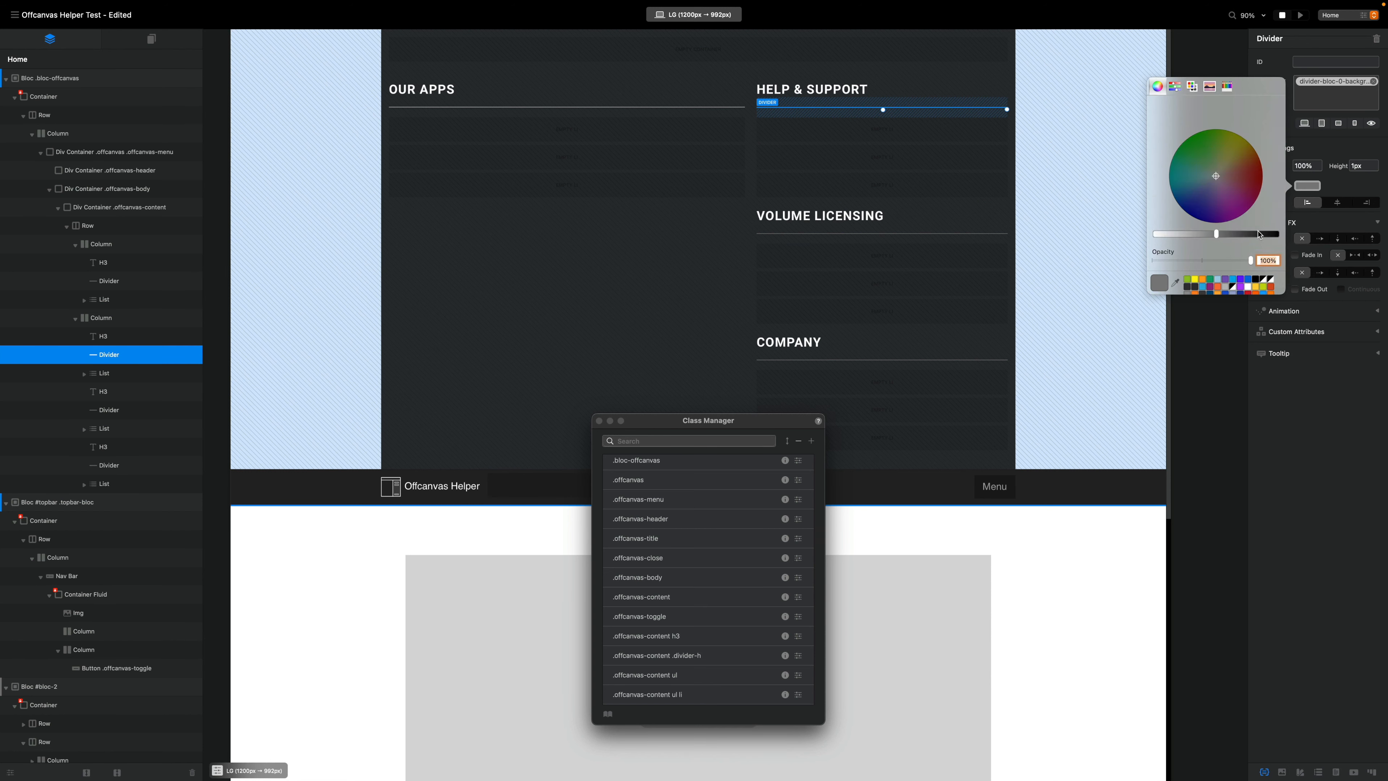
{"action": "left_click", "coordinate": [1175, 86]}
{"action": "left_click", "coordinate": [1279, 235]}
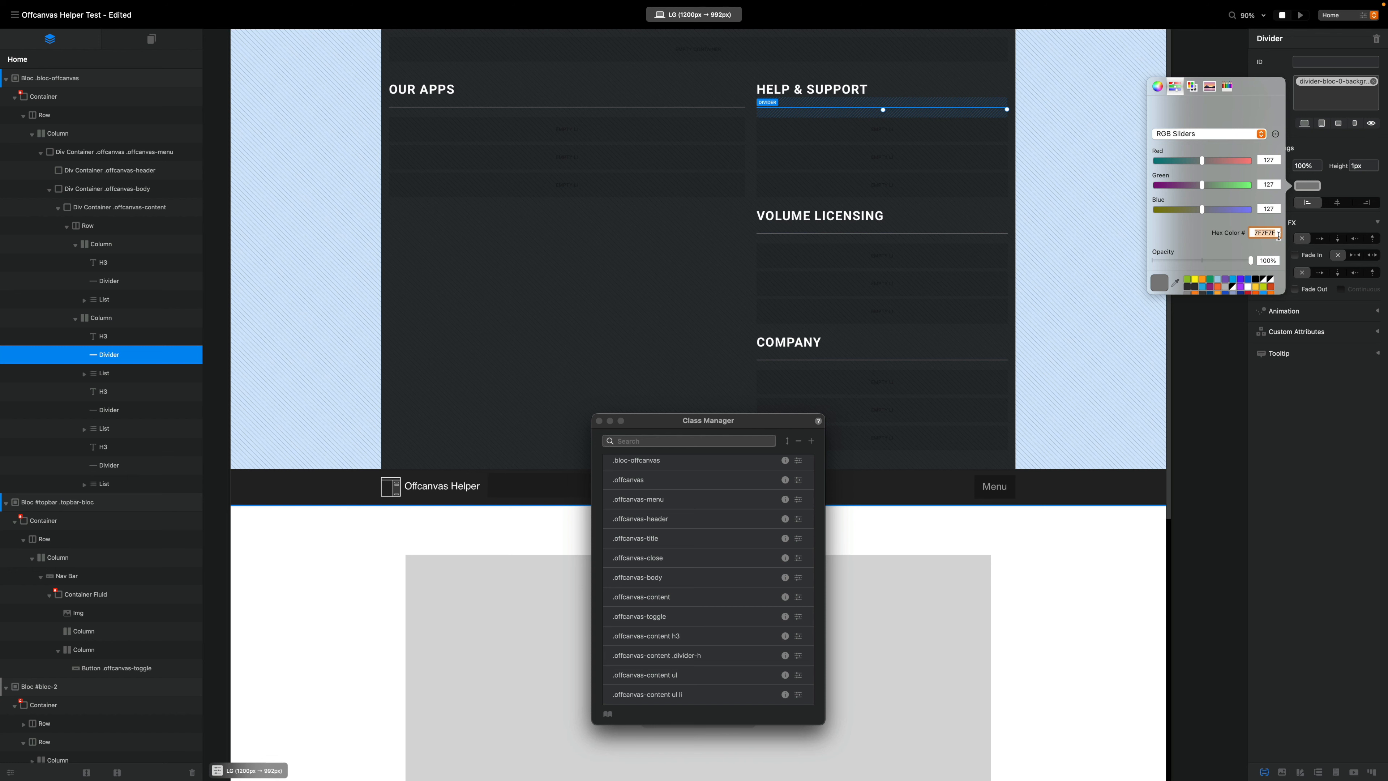
{"action": "left_click", "coordinate": [158, 281]}
{"action": "left_click", "coordinate": [1320, 185]}
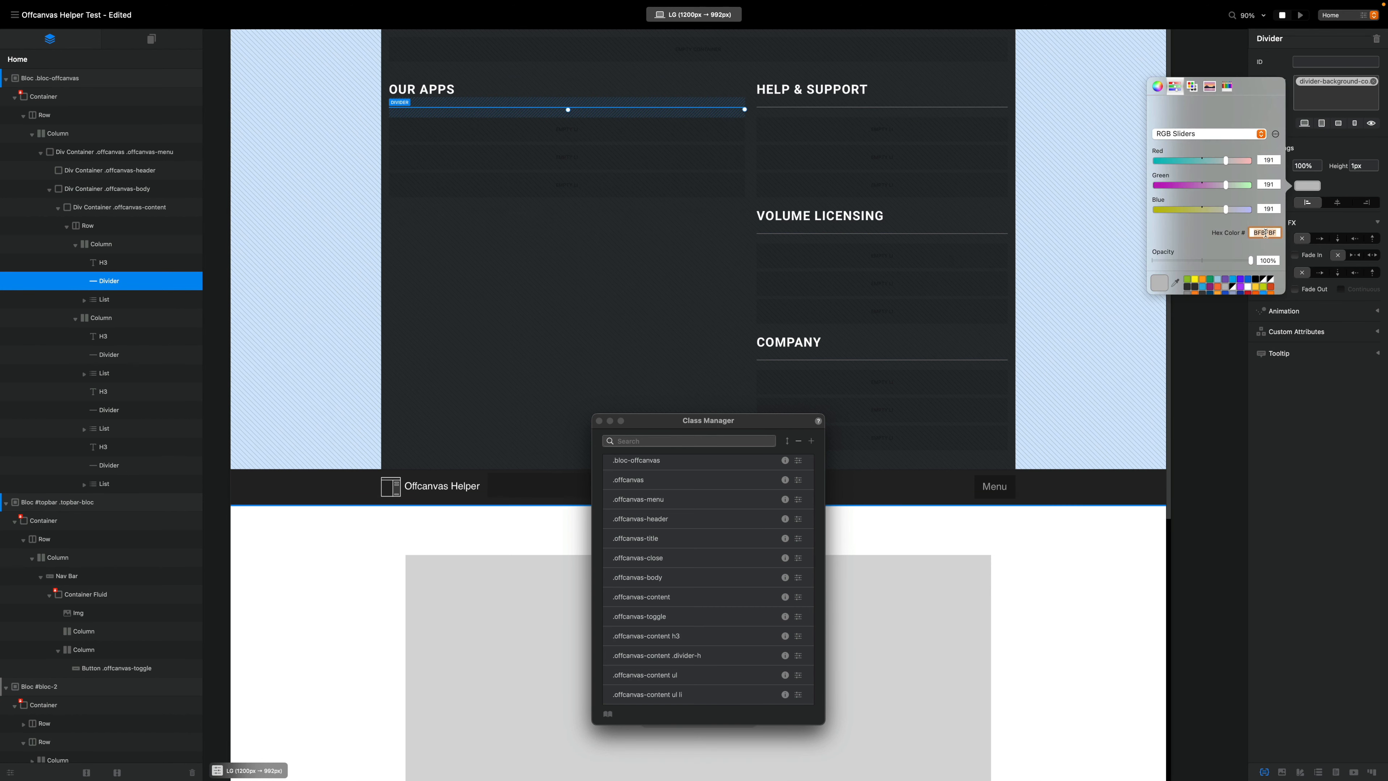
{"action": "left_click", "coordinate": [1281, 169]}
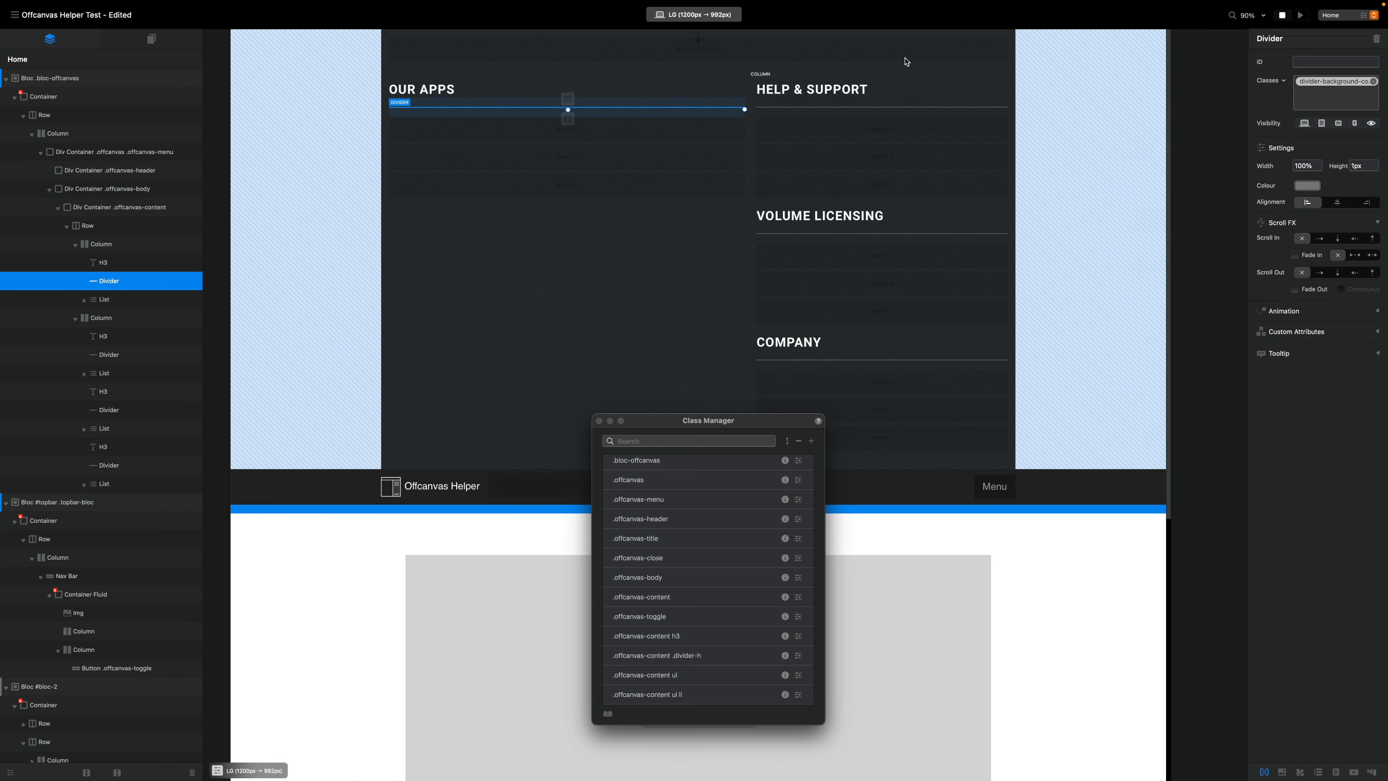
- Preview the page and open the offcanvas menu to check its headings and dividers
{"action": "left_click", "coordinate": [1303, 15]}
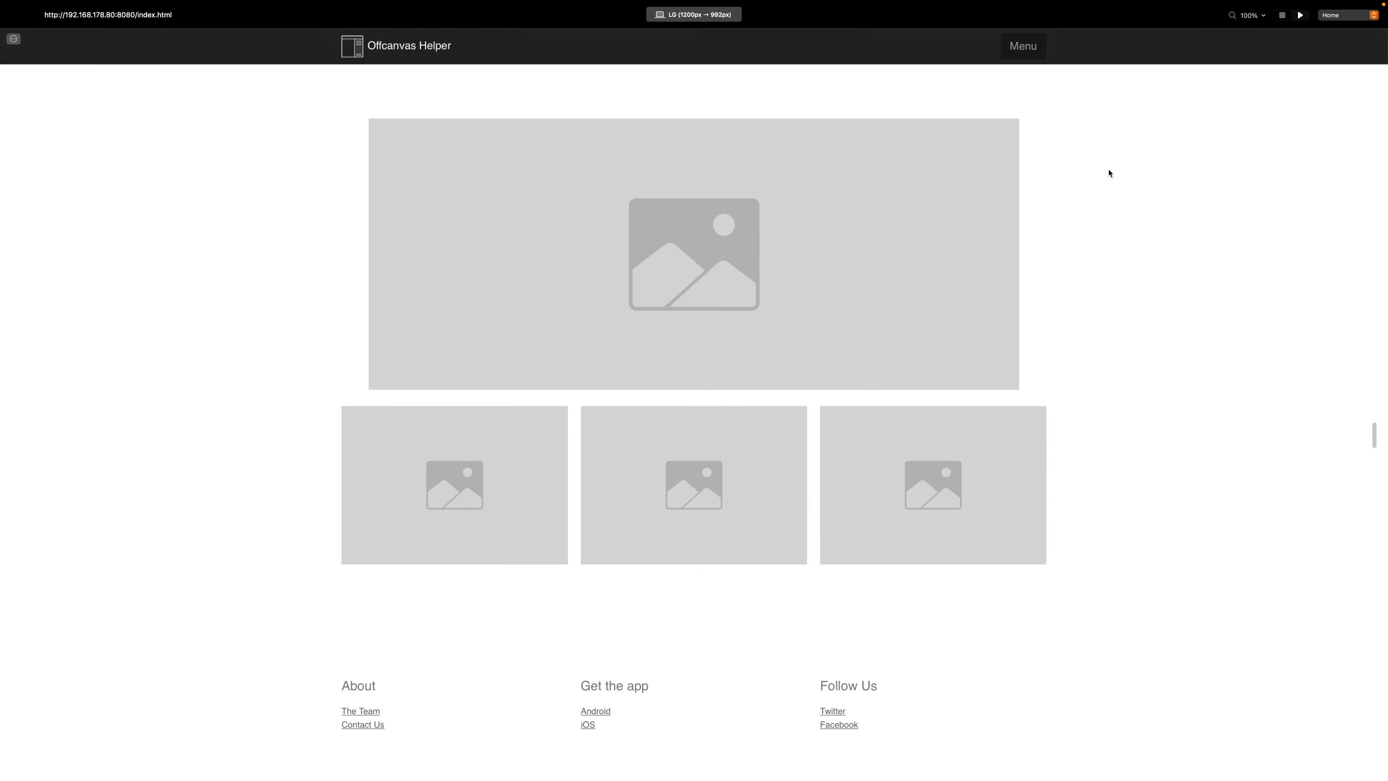
{"action": "left_click", "coordinate": [1036, 49]}
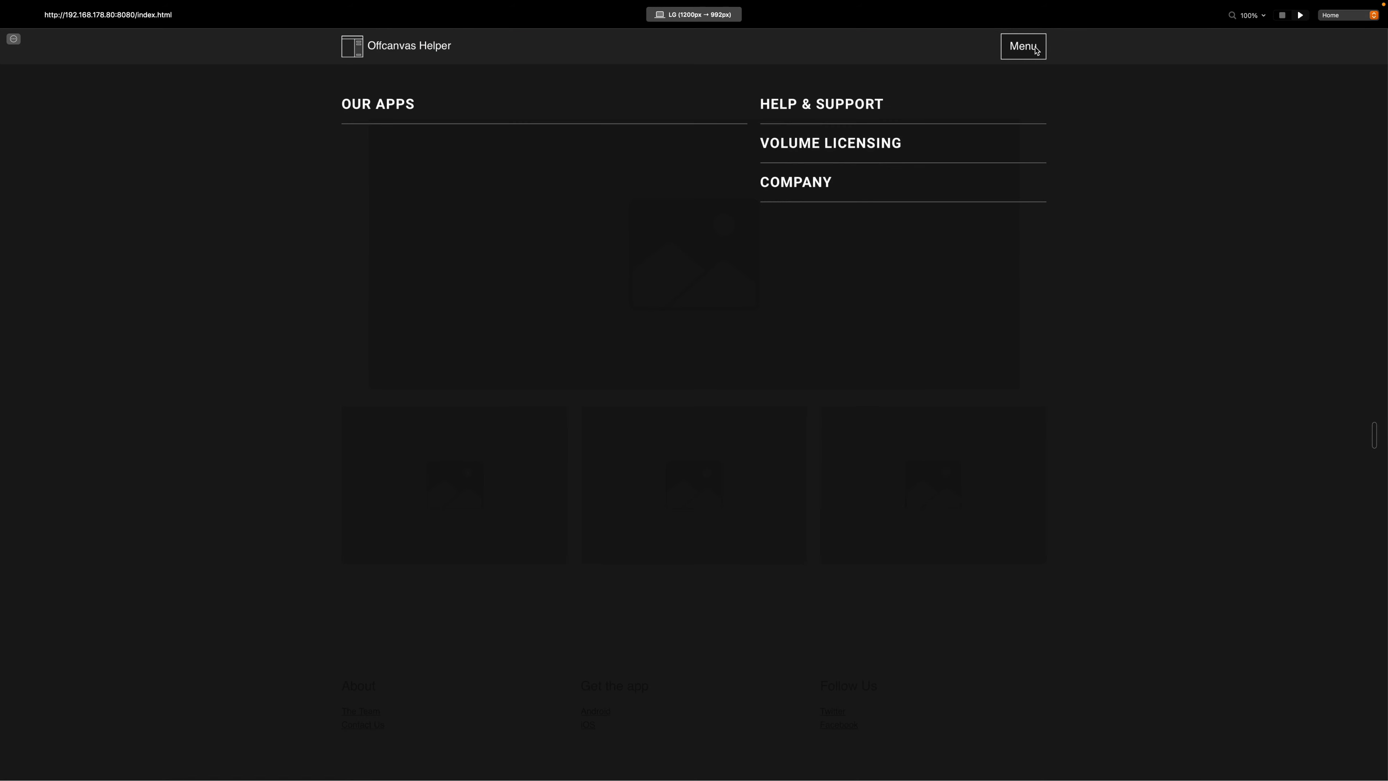
- Toggle the offcanvas menu open and closed in the preview, and return to editing the page
{"action": "left_click", "coordinate": [1037, 49]}
{"action": "left_click", "coordinate": [1037, 50]}
{"action": "left_click", "coordinate": [1037, 49]}
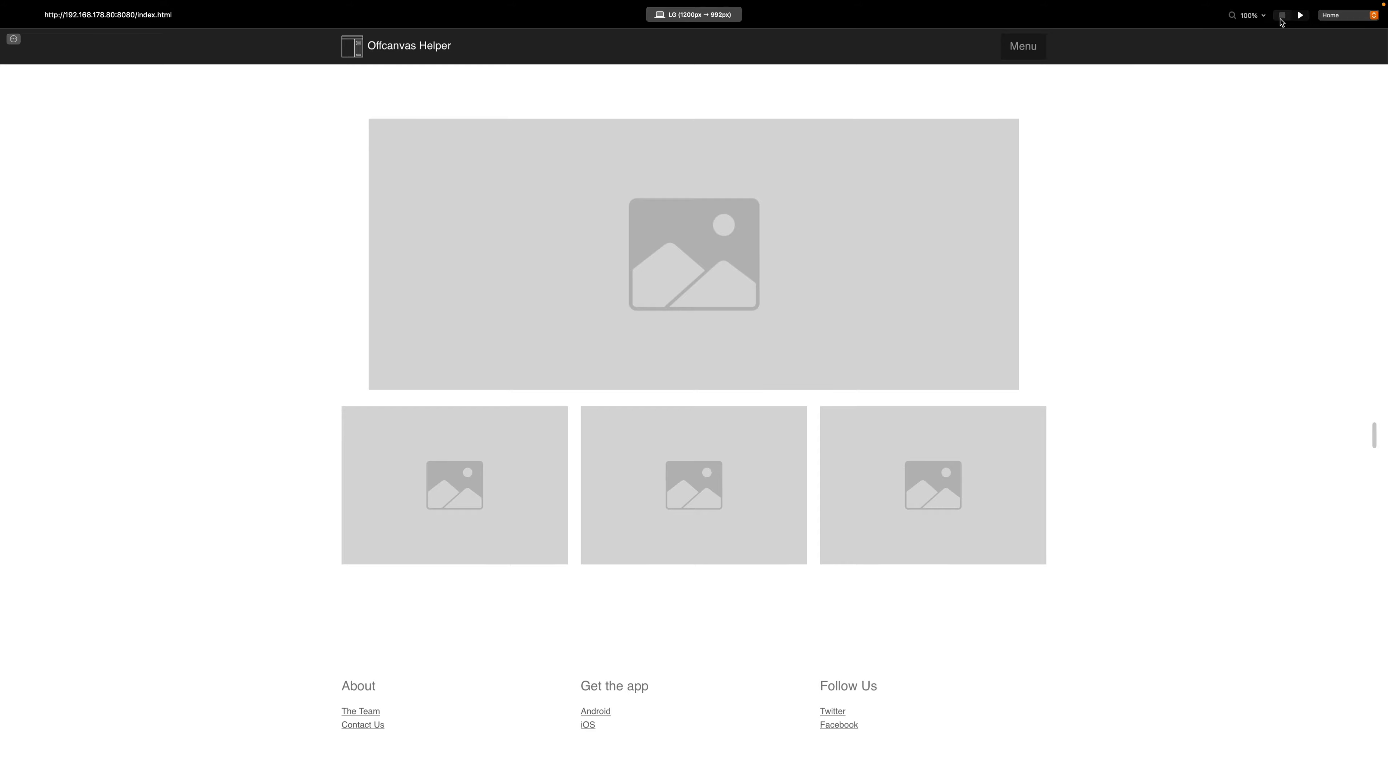
{"action": "left_click", "coordinate": [1283, 16]}
- Compare with the Affinity website's menu in Safari and insert an image into the first list item under OUR APPS
{"action": "left_click", "coordinate": [533, 137]}
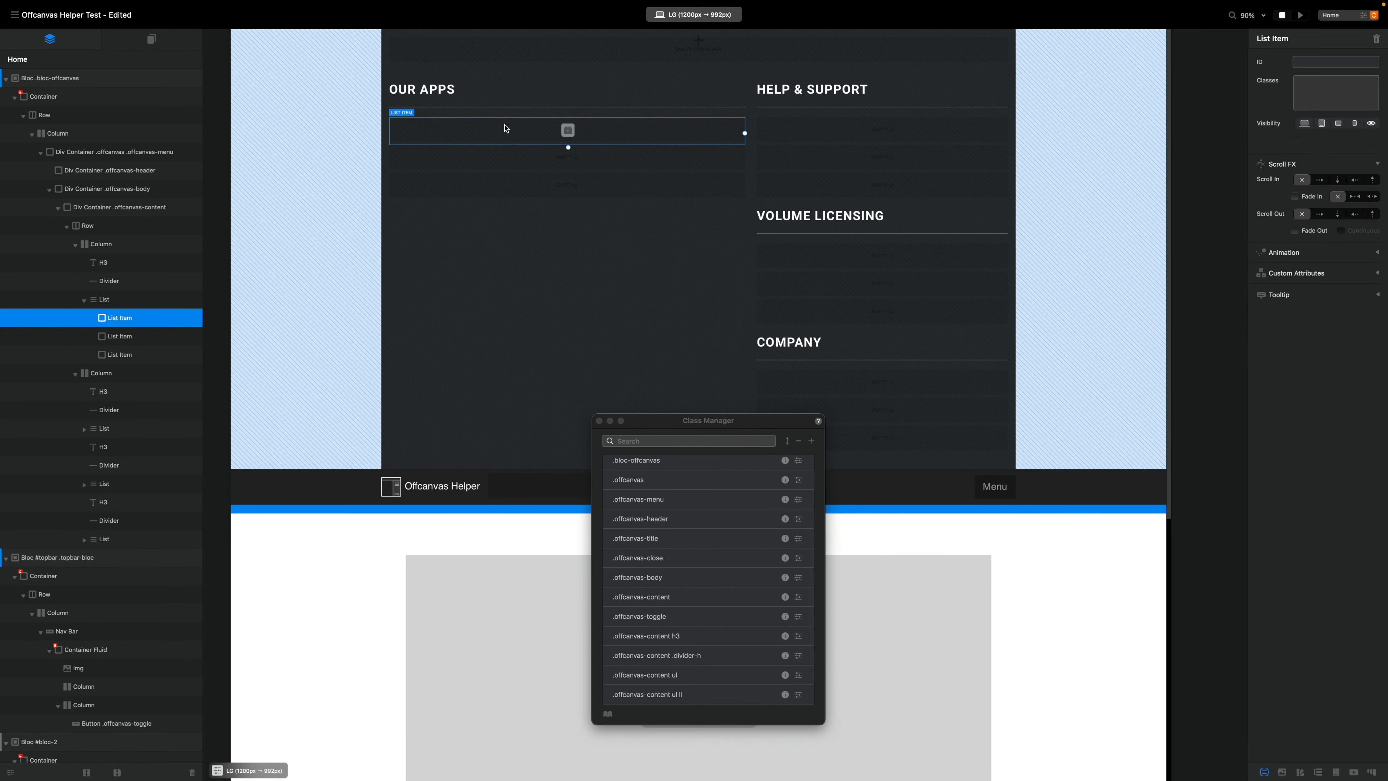
{"action": "key", "text": "ctrl+Right"}
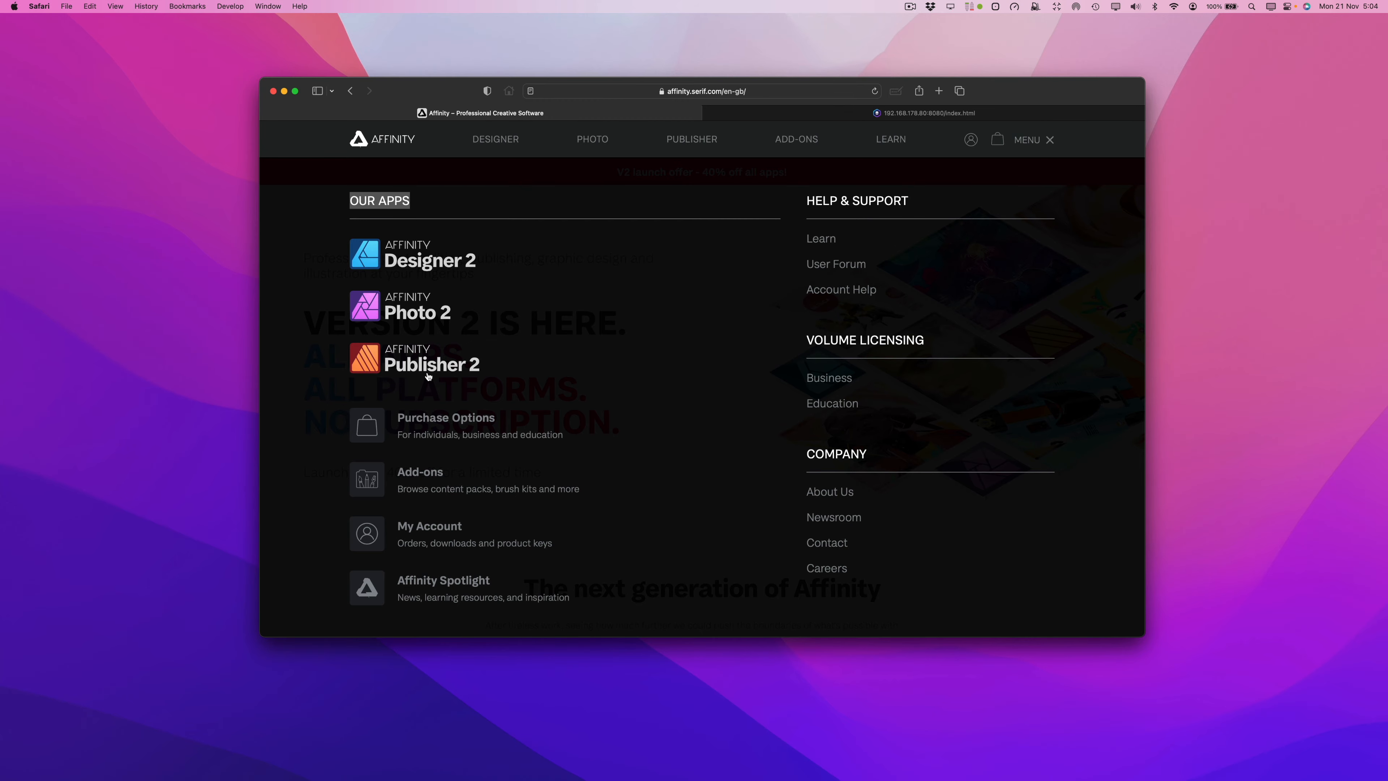
{"action": "key", "text": "ctrl+Left"}
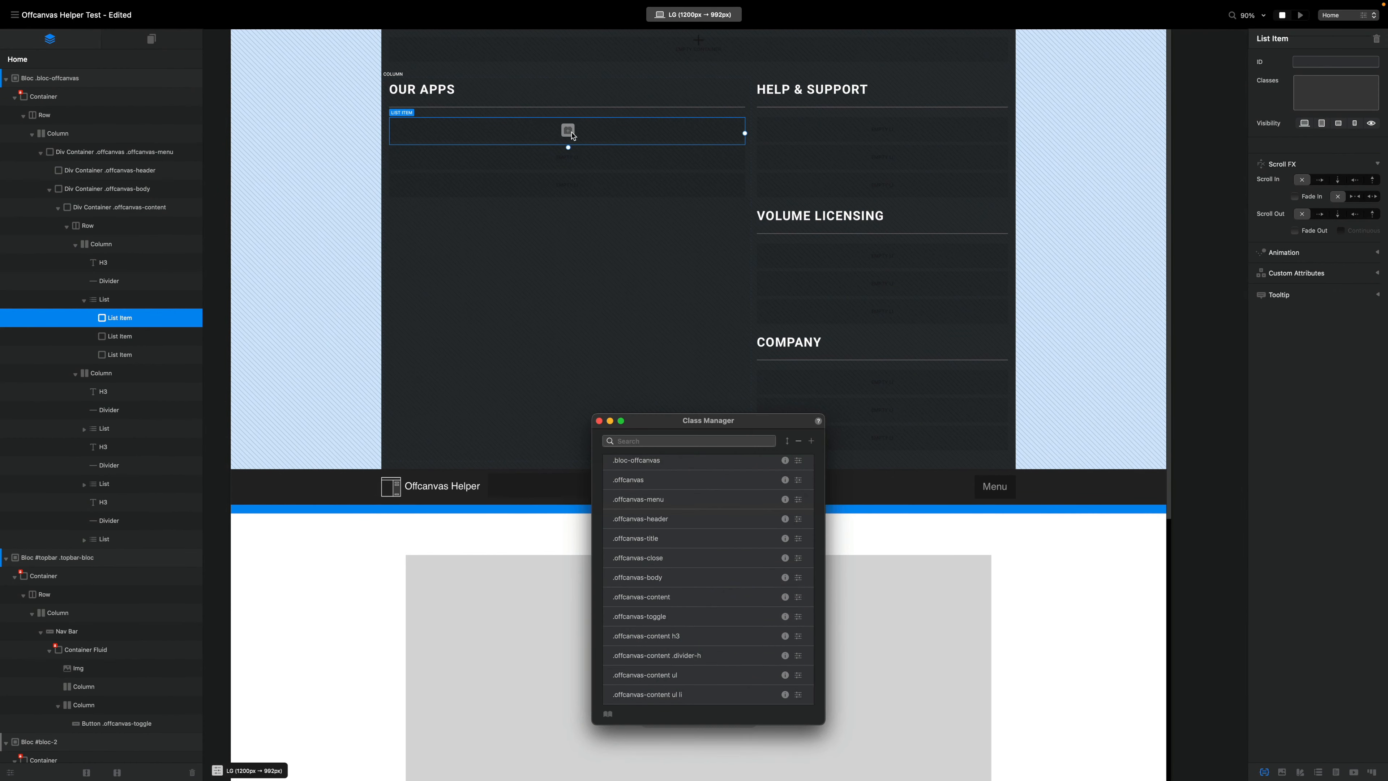
{"action": "left_click", "coordinate": [569, 131]}
{"action": "type", "text": "image"}
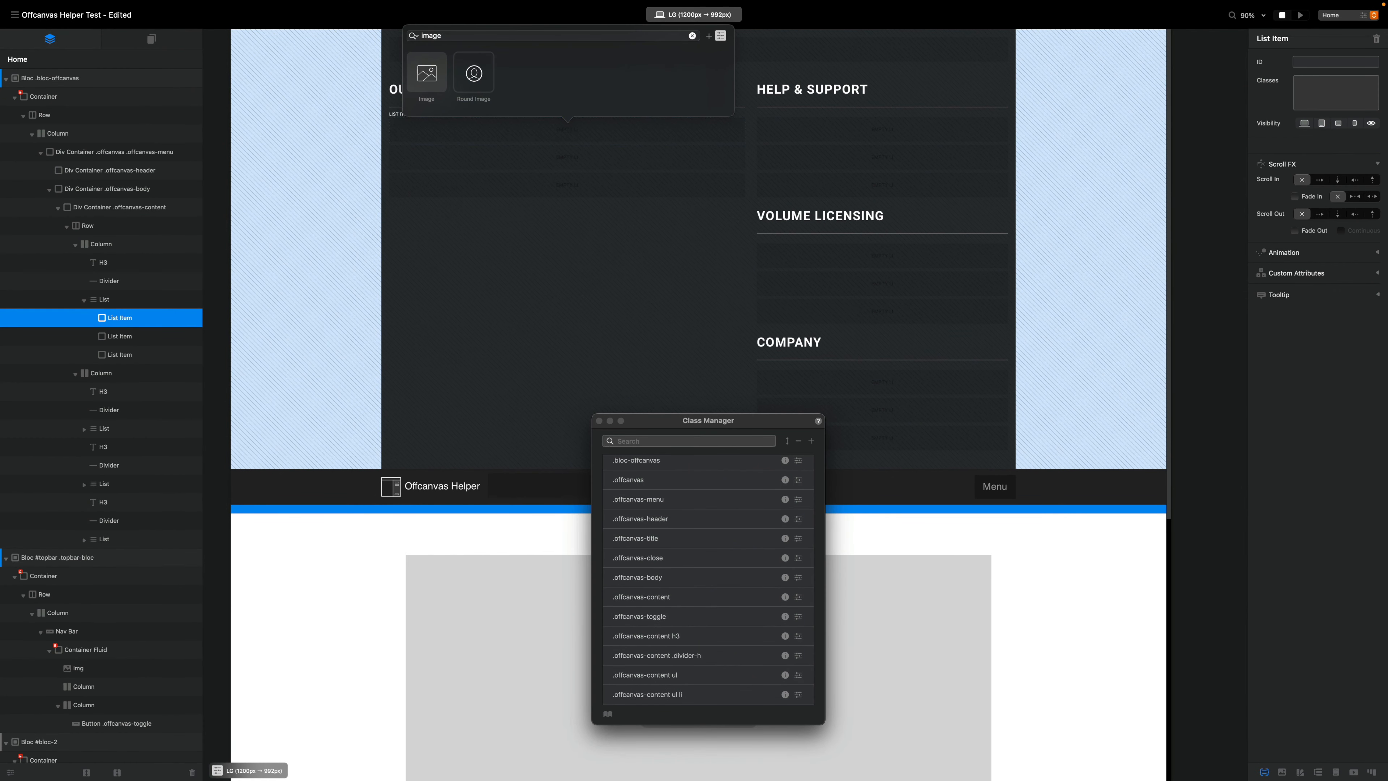
{"action": "left_click", "coordinate": [431, 87]}
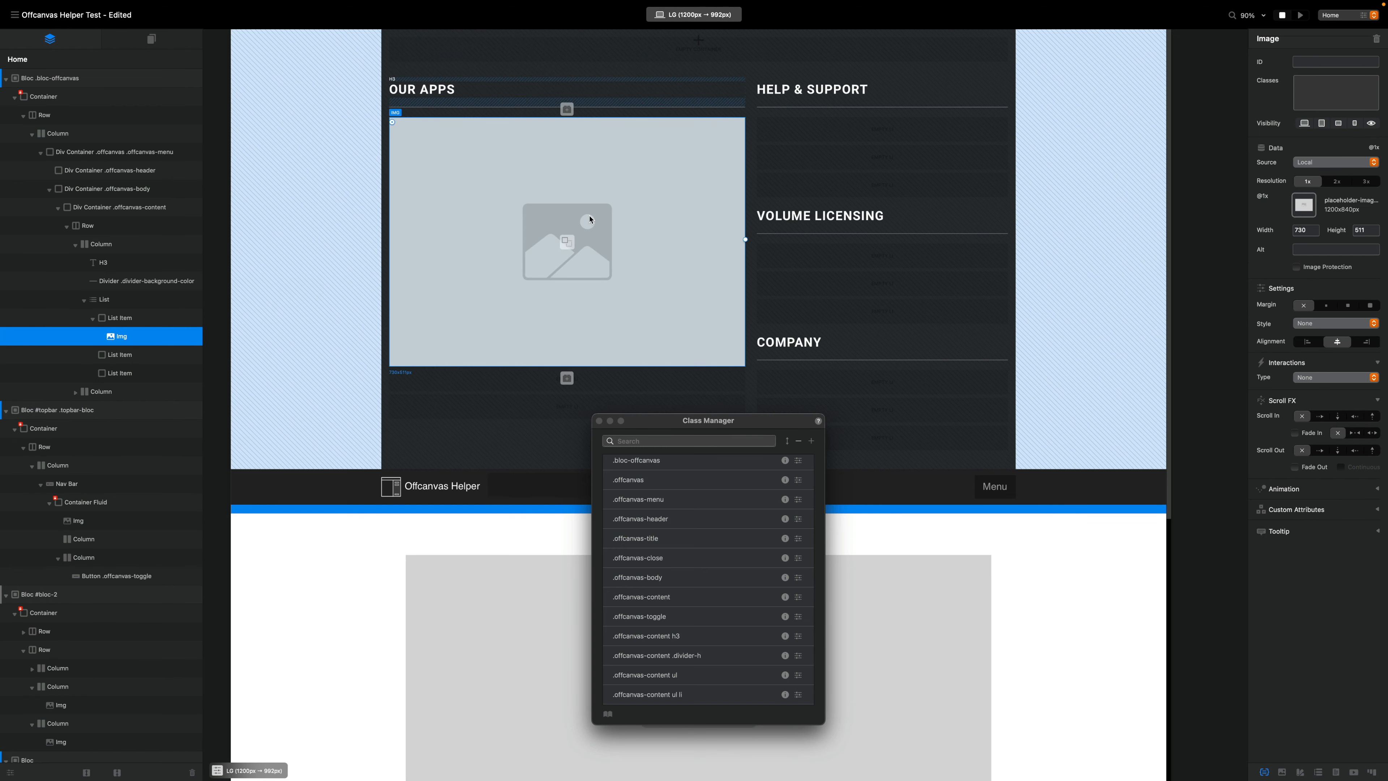
- Replace the placeholder image under OUR APPS with the Designer 2 logo from the Affinity Icons assets
{"action": "double_click", "coordinate": [581, 232]}
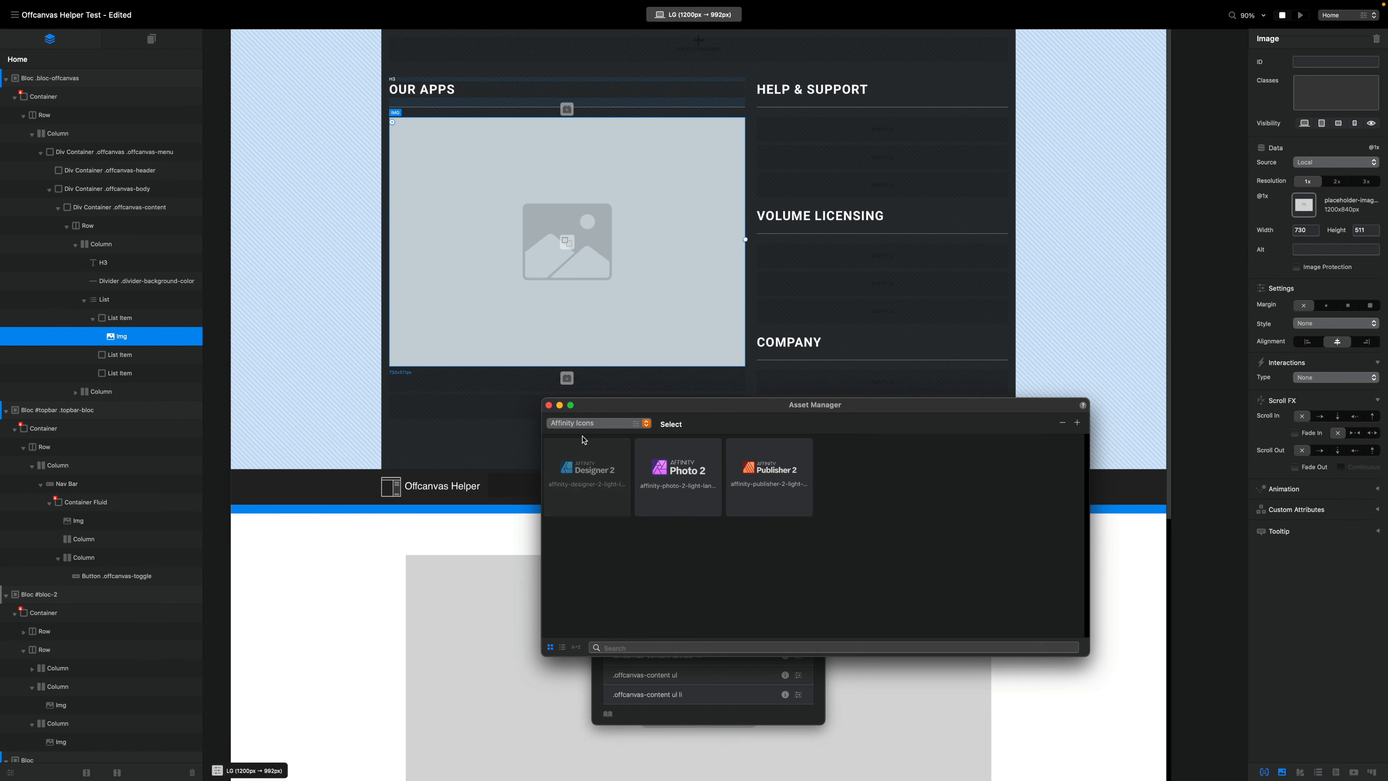
{"action": "left_click", "coordinate": [564, 444]}
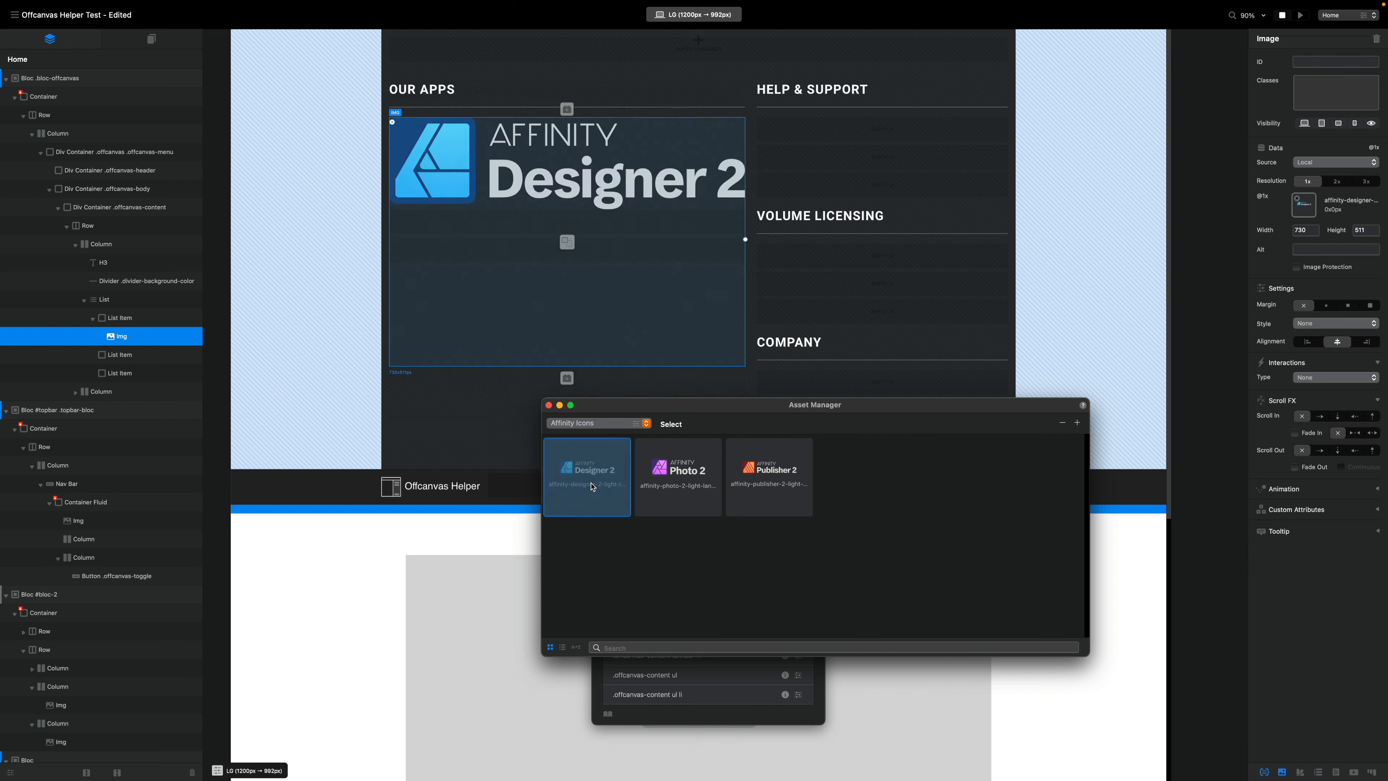
{"action": "left_click", "coordinate": [549, 405]}
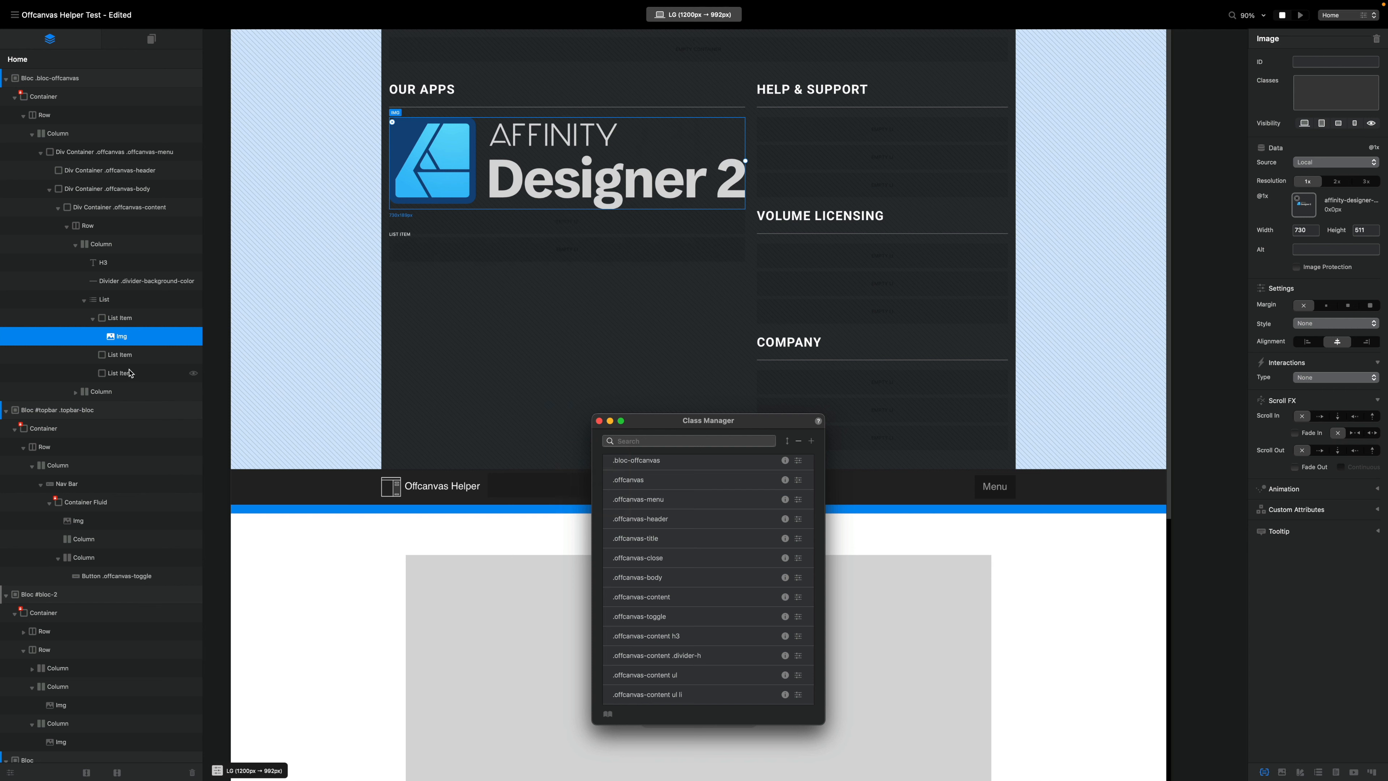
- Duplicate the Designer 2 list item twice and swap the copies' images for the Photo 2 and Publisher 2 logos
{"action": "left_click", "coordinate": [114, 324]}
{"action": "key", "text": "super+d"}
{"action": "key", "text": "super+d"}
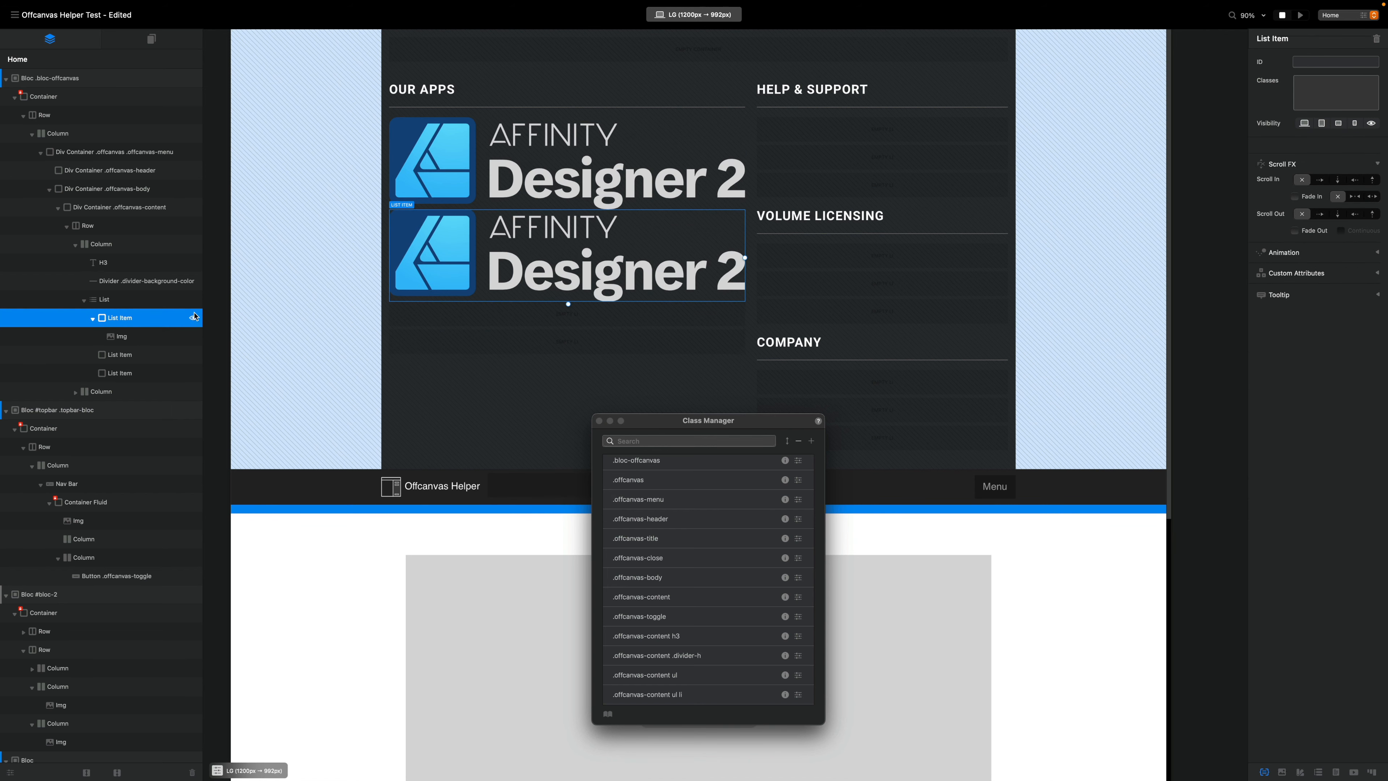
{"action": "double_click", "coordinate": [544, 252]}
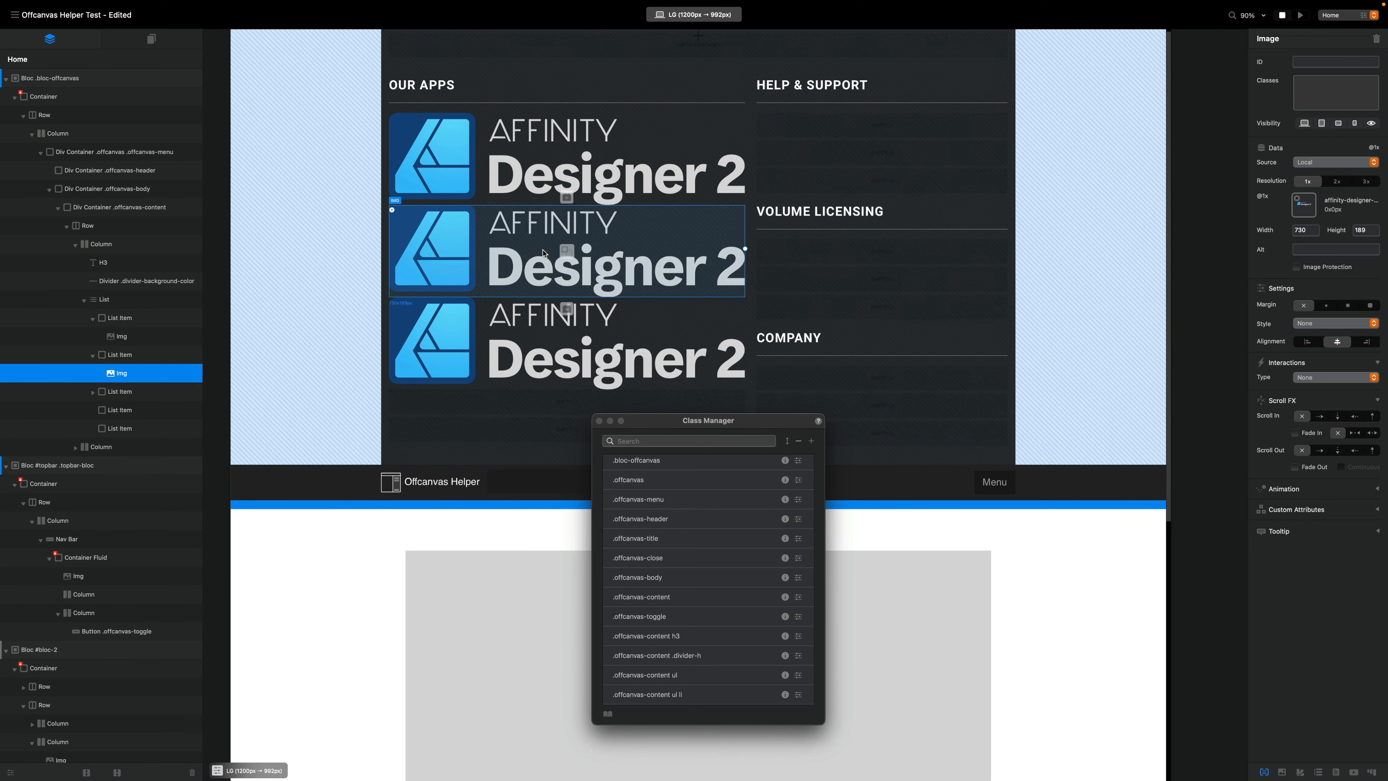
{"action": "left_click", "coordinate": [678, 473]}
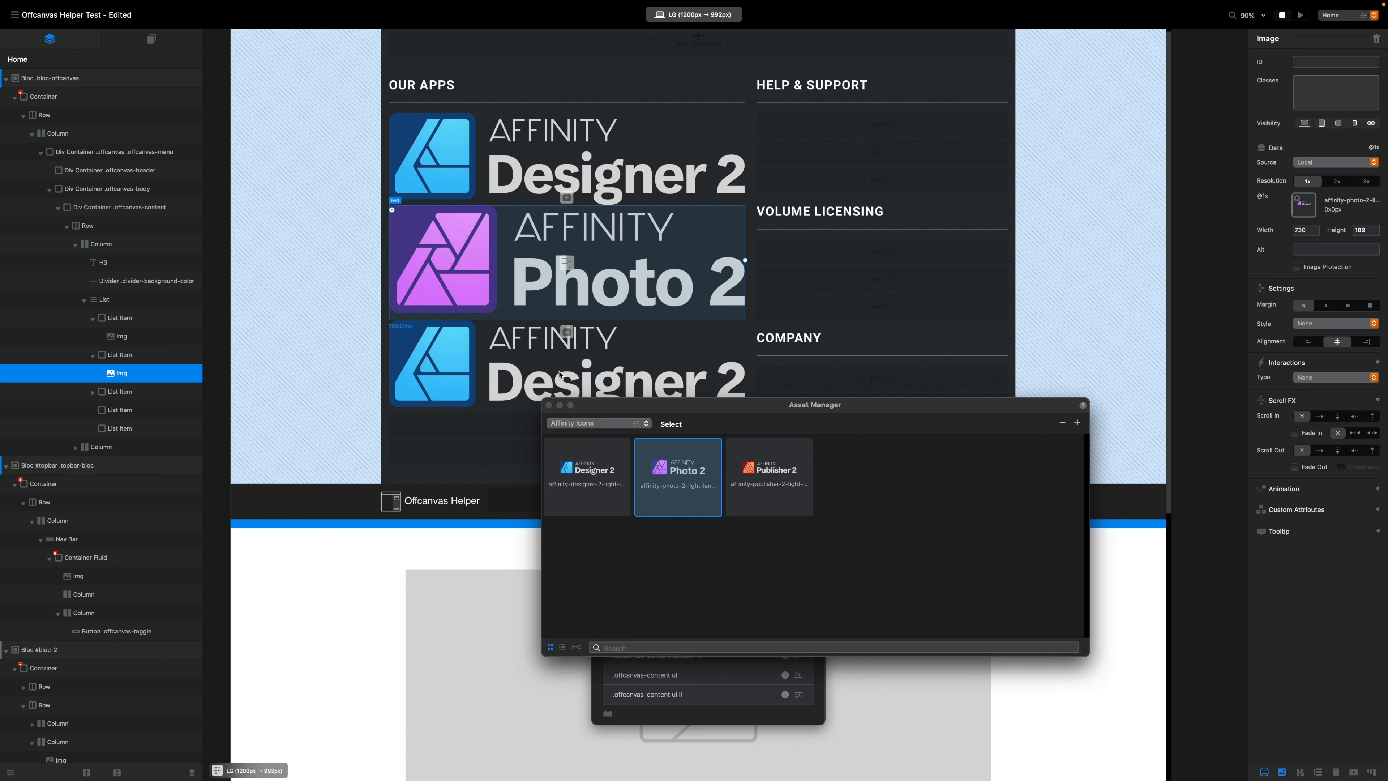
{"action": "left_click", "coordinate": [560, 374]}
{"action": "left_click", "coordinate": [749, 478]}
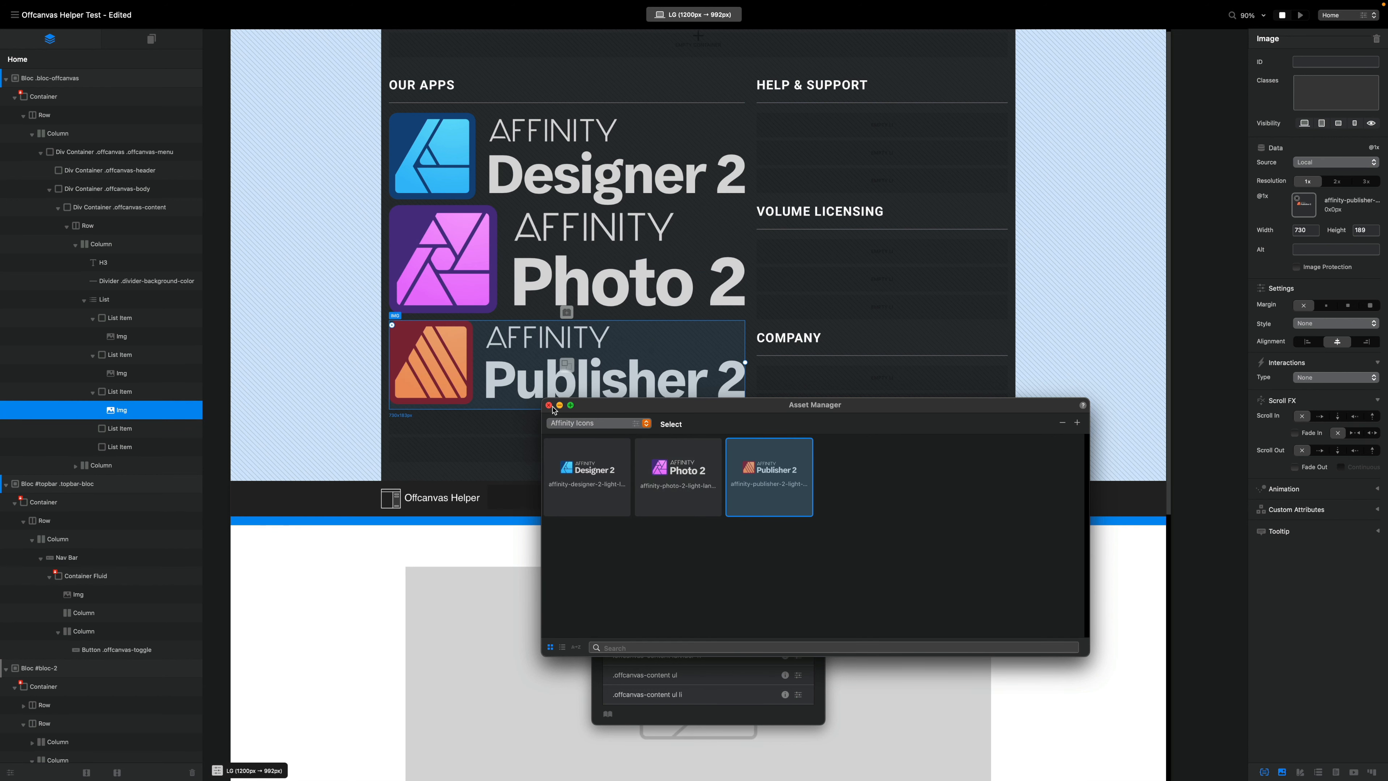
{"action": "left_click", "coordinate": [548, 405]}
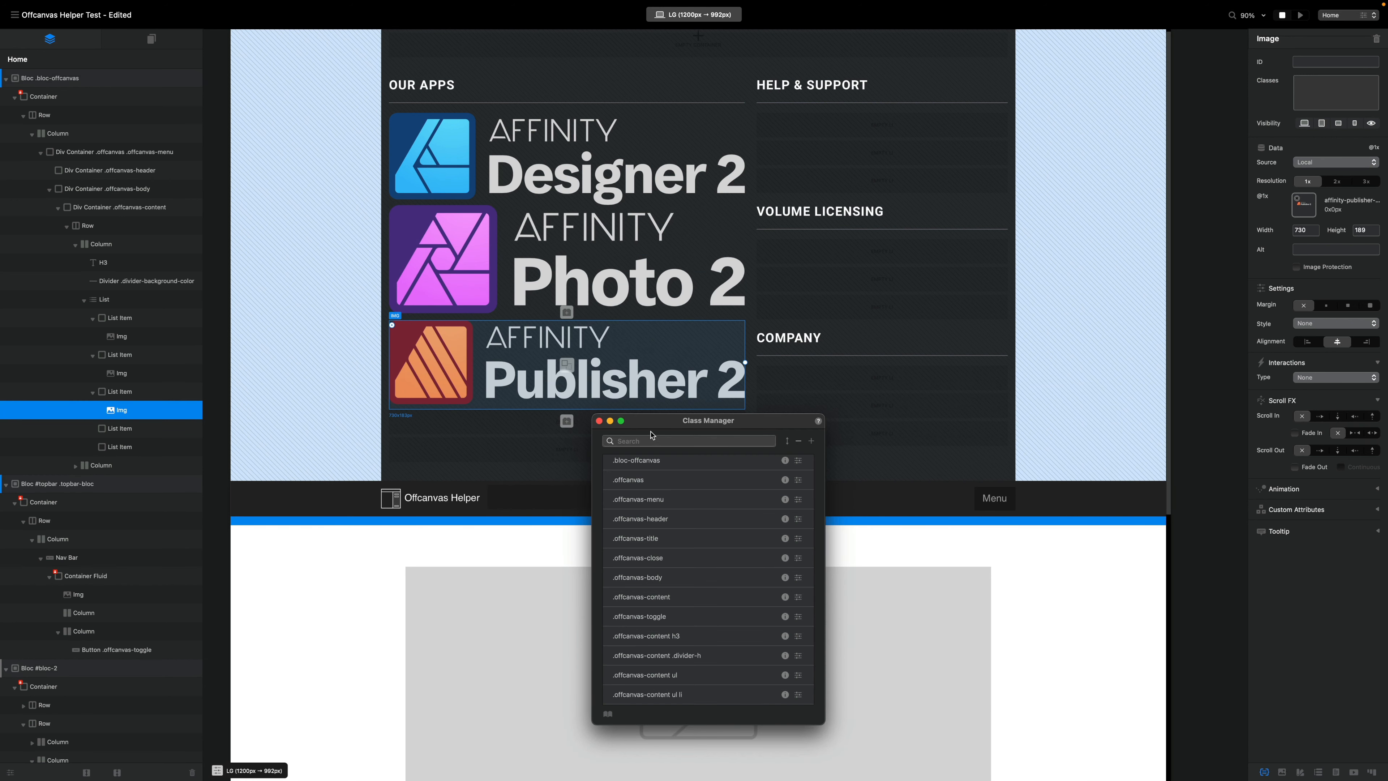
- Undo the logo replacements and list item duplications under OUR APPS, back to the single placeholder image
{"action": "left_click_drag", "start_coordinate": [651, 423], "coordinate": [648, 493]}
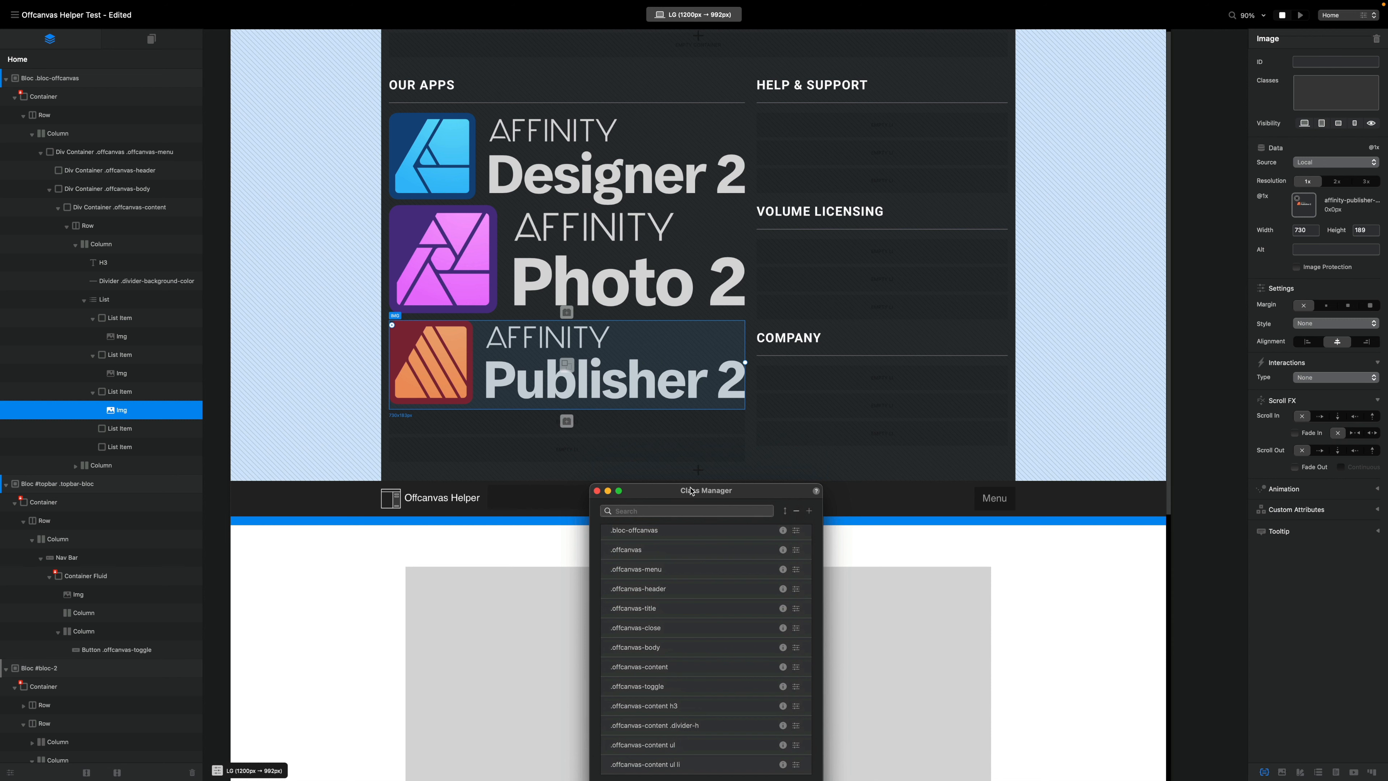
{"action": "left_click_drag", "start_coordinate": [691, 488], "coordinate": [892, 417]}
{"action": "left_click", "coordinate": [644, 179]}
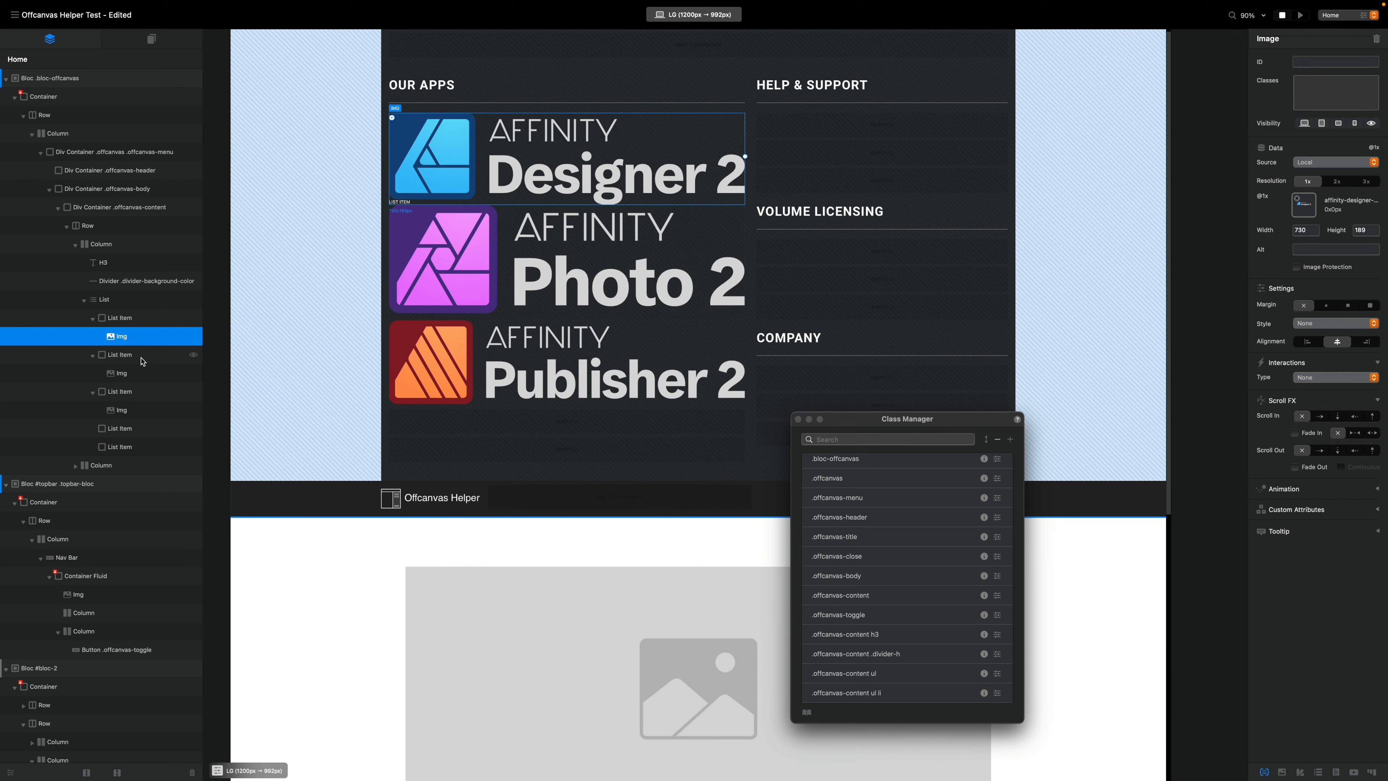
{"action": "key", "text": "super+z"}
{"action": "key", "text": "super+z"}
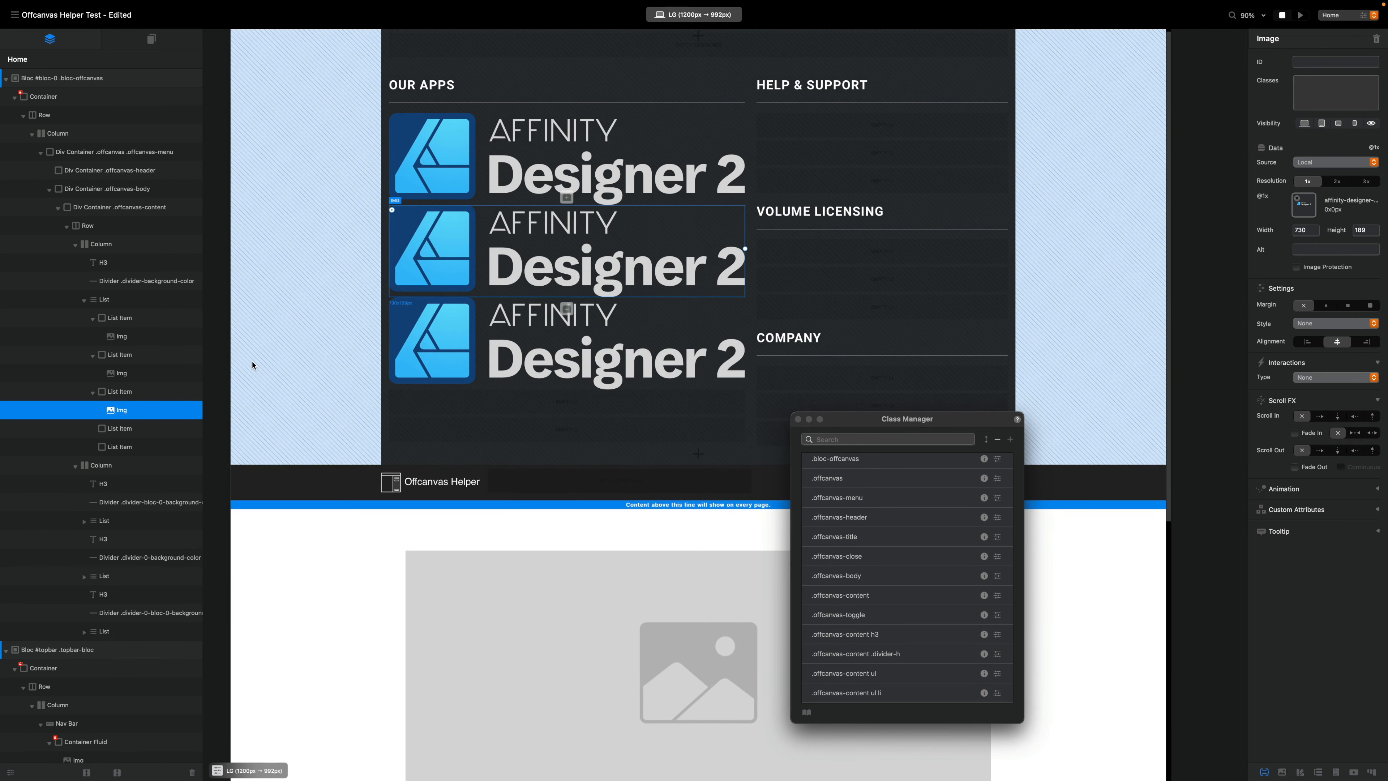
{"action": "key", "text": "super+z"}
{"action": "key", "text": "super+z"}
{"action": "key", "text": "super+z"}
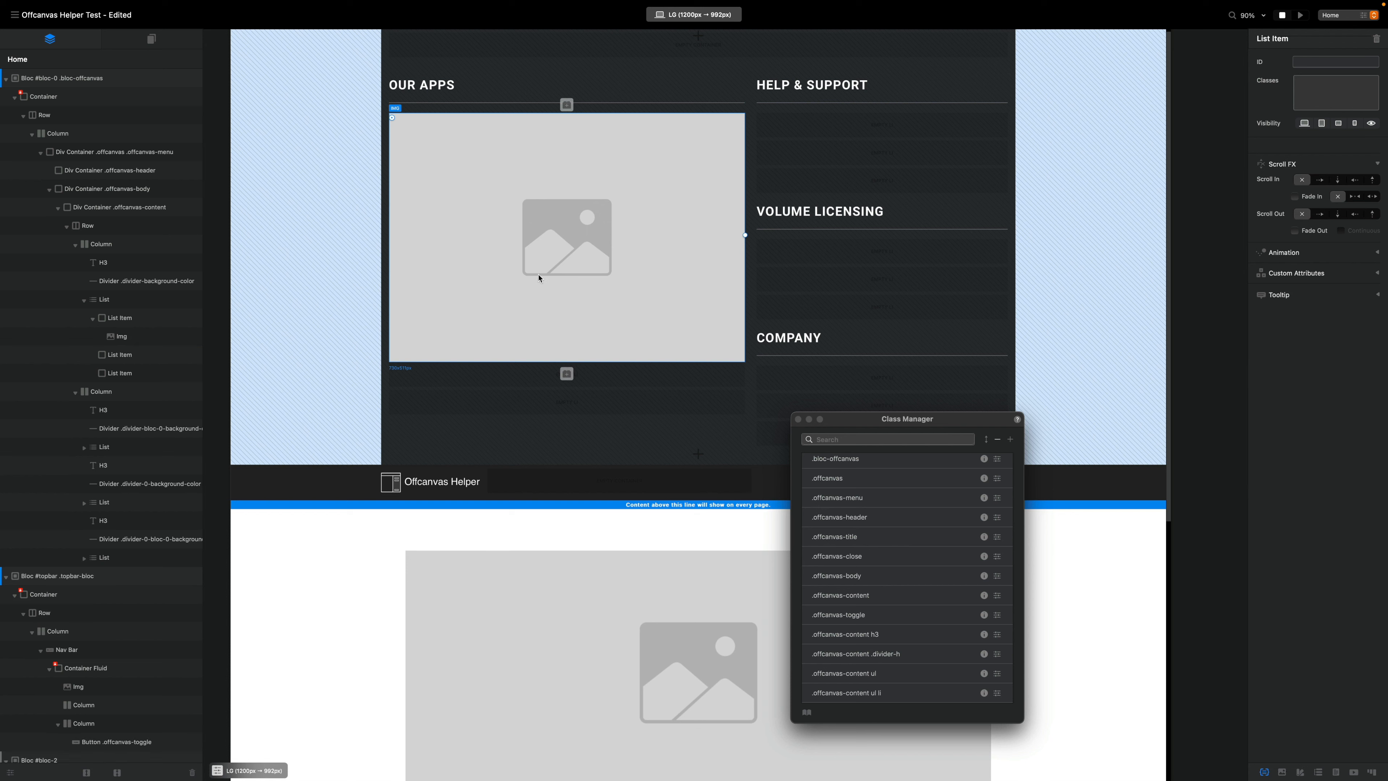
- Set the placeholder image under OUR APPS to the Designer 2 logo and assign it the class menu-app-image
{"action": "double_click", "coordinate": [568, 243]}
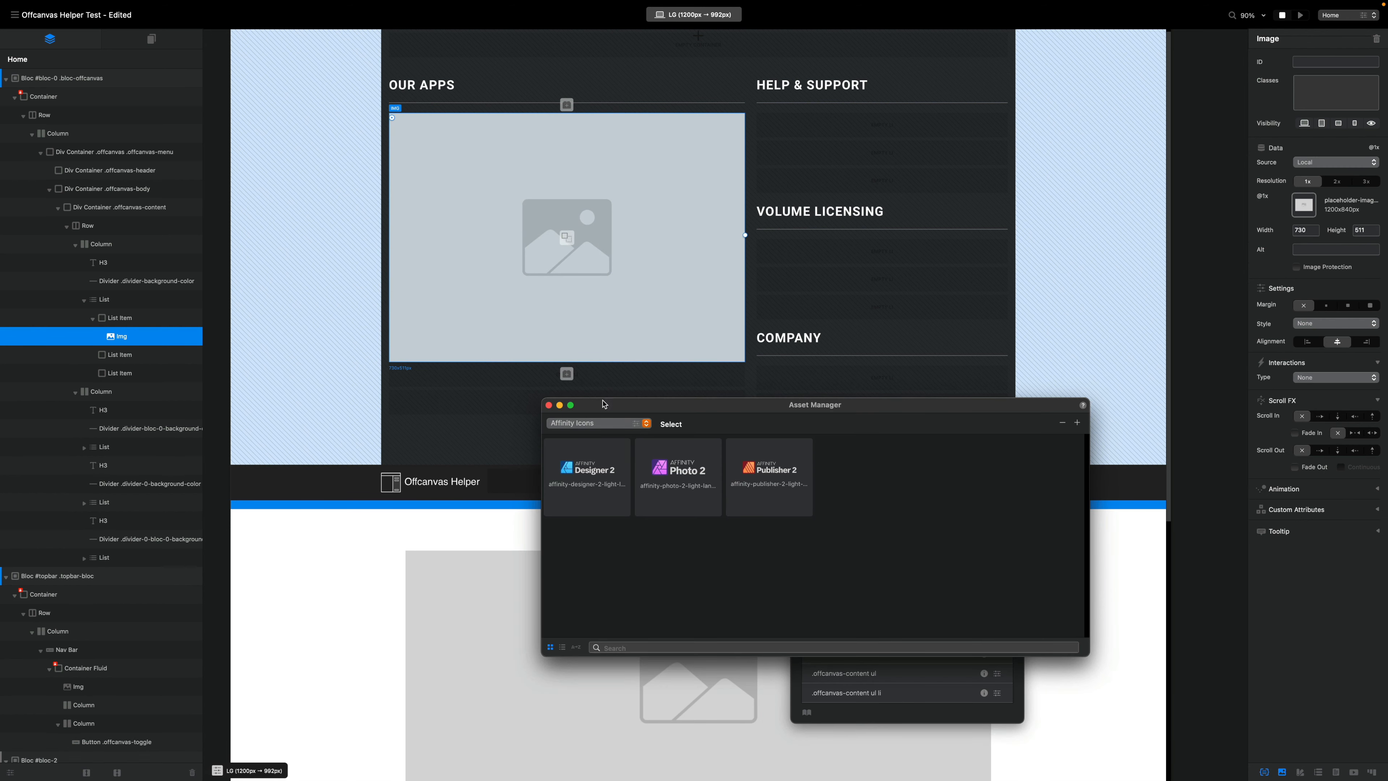
{"action": "left_click", "coordinate": [587, 471]}
{"action": "left_click", "coordinate": [1327, 93]}
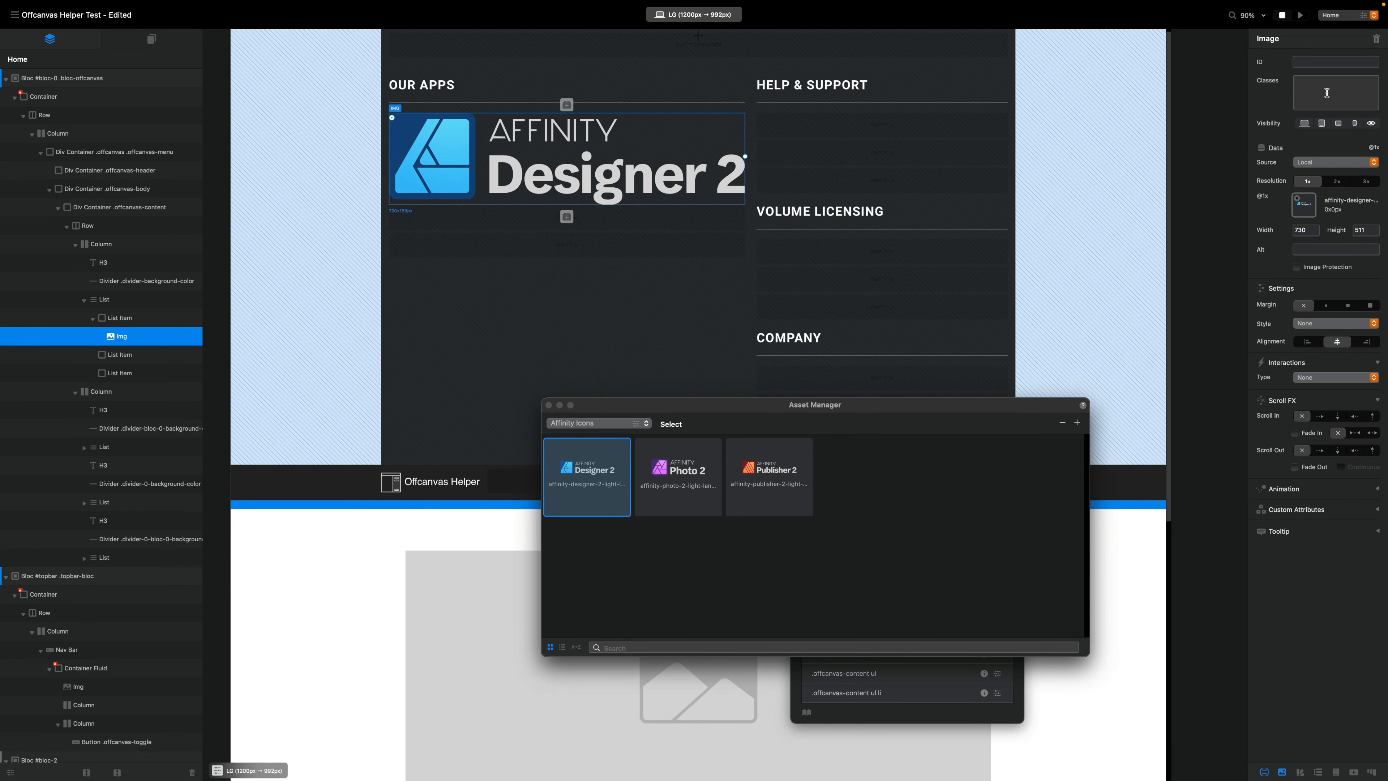
{"action": "type", "text": "menu-app-image"}
{"action": "key", "text": "Return"}
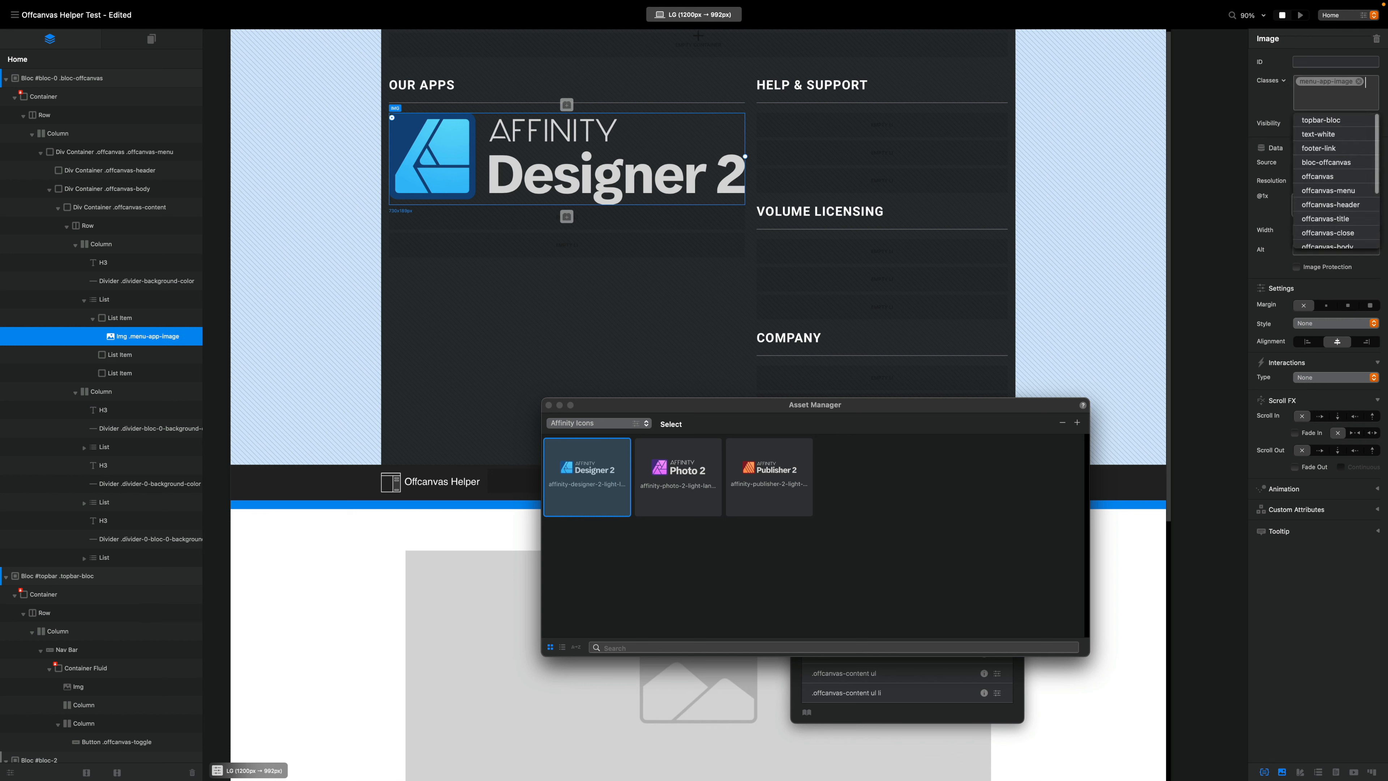
- Set the menu-app-image class's height to 60 px and align the Designer 2 logo left
{"action": "double_click", "coordinate": [1327, 82]}
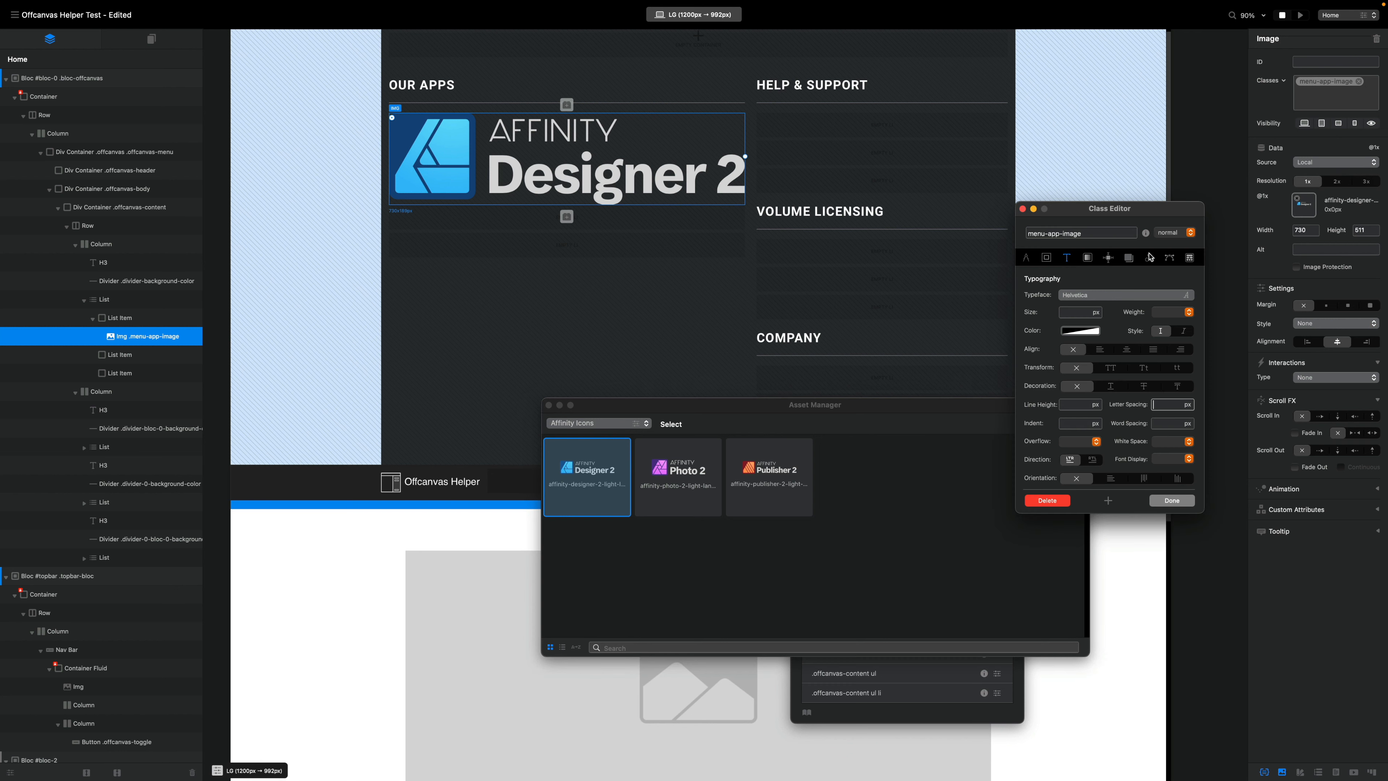
{"action": "left_click", "coordinate": [1024, 258]}
{"action": "left_click", "coordinate": [1168, 294]}
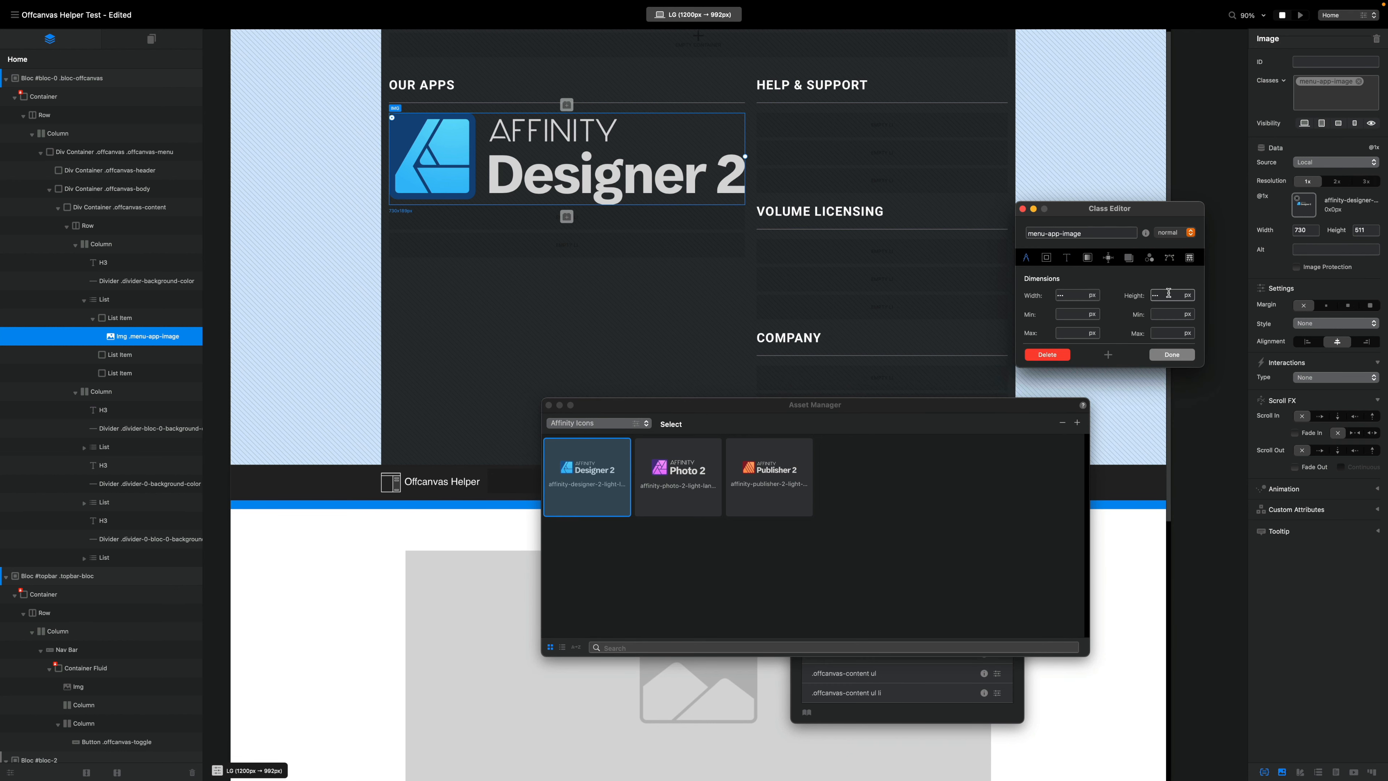
{"action": "type", "text": "60"}
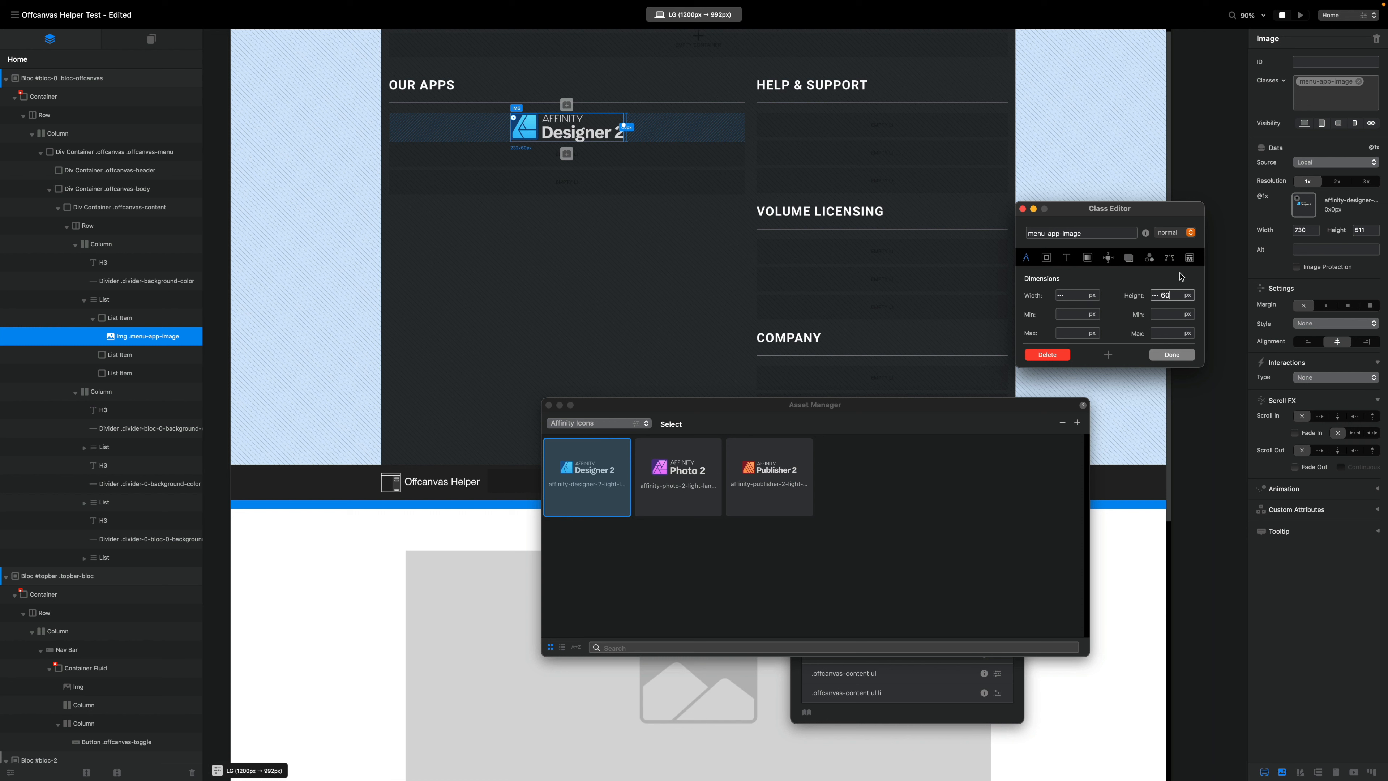
{"action": "left_click", "coordinate": [1022, 209]}
{"action": "left_click", "coordinate": [1312, 342]}
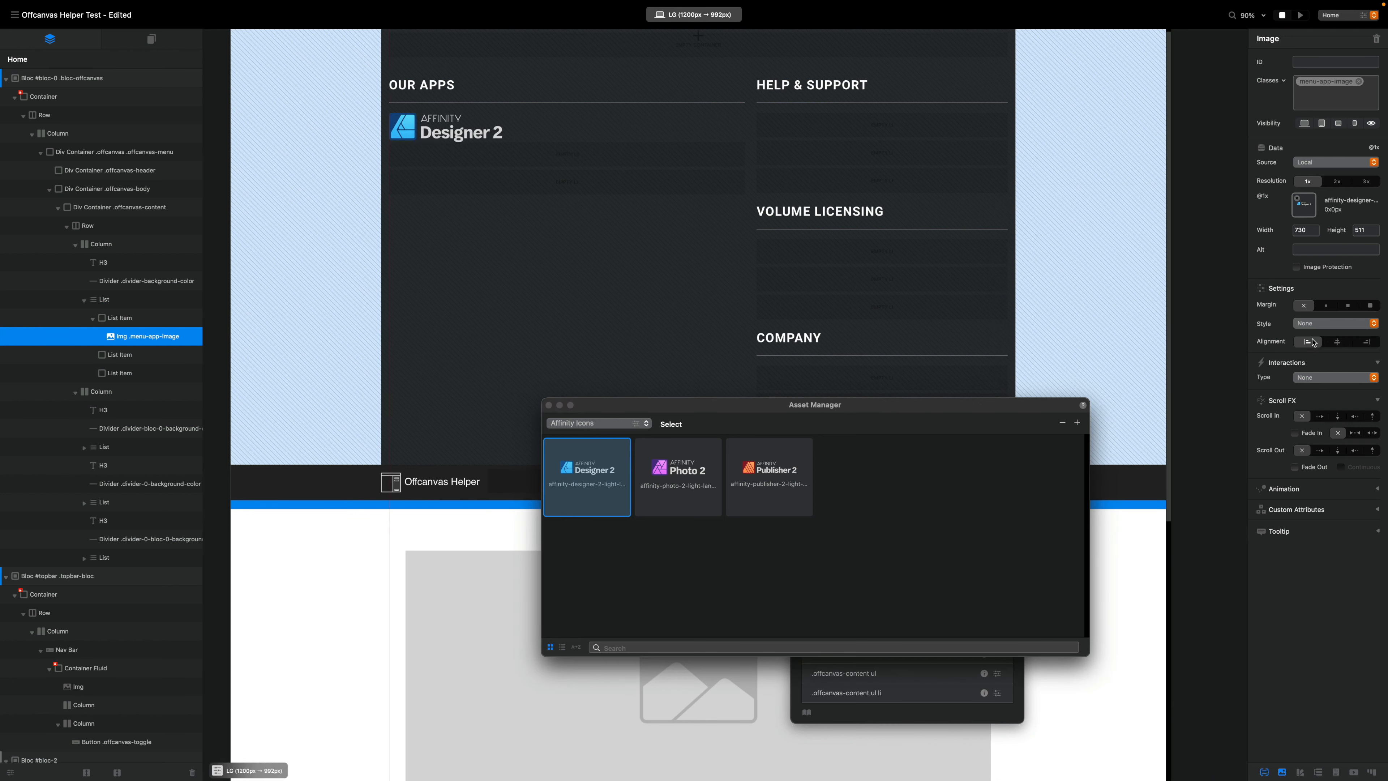
- Select the list item containing the Designer 2 logo
{"action": "left_click", "coordinate": [145, 321]}
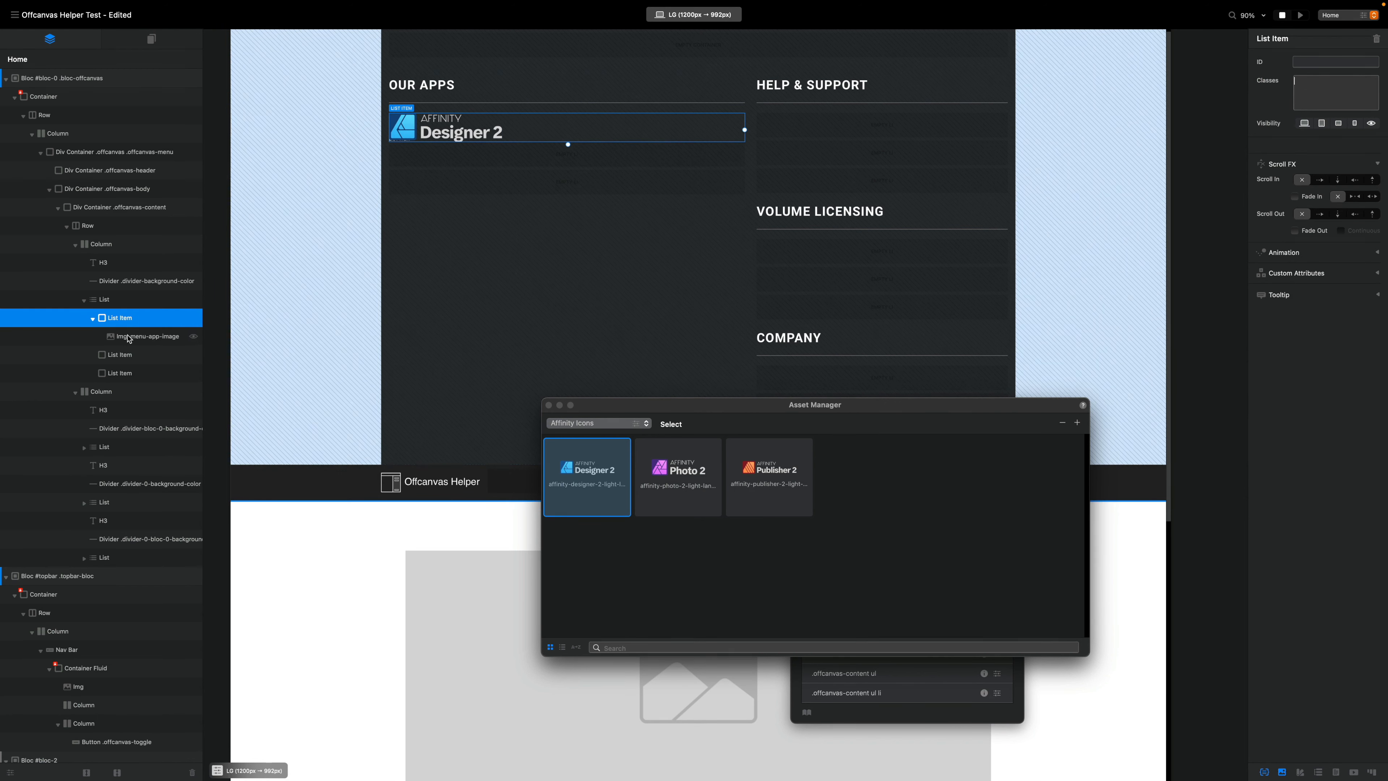
- Duplicate the Our Apps list item holding the Designer 2 logo twice
{"action": "left_click", "coordinate": [130, 341]}
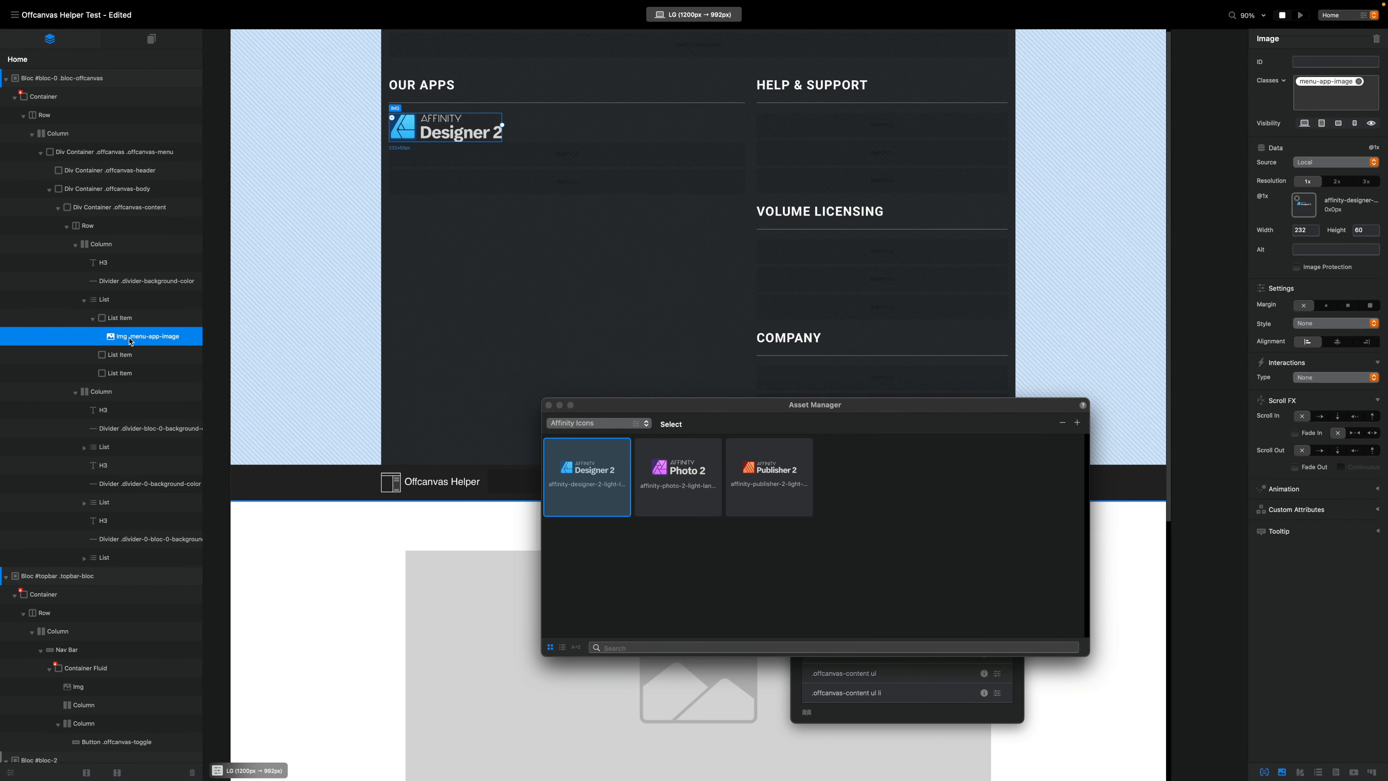
{"action": "left_click", "coordinate": [124, 319]}
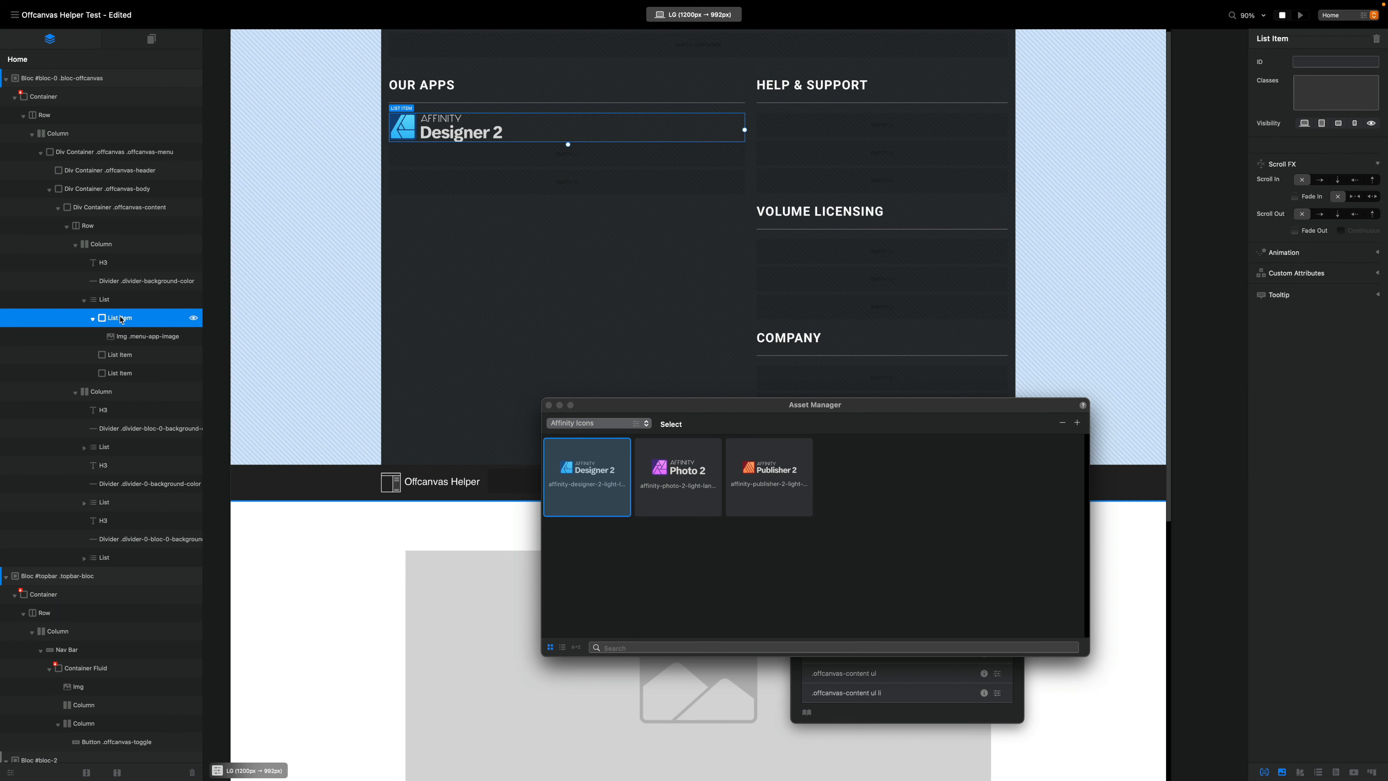
{"action": "key", "text": "super+d"}
{"action": "key", "text": "super+d"}
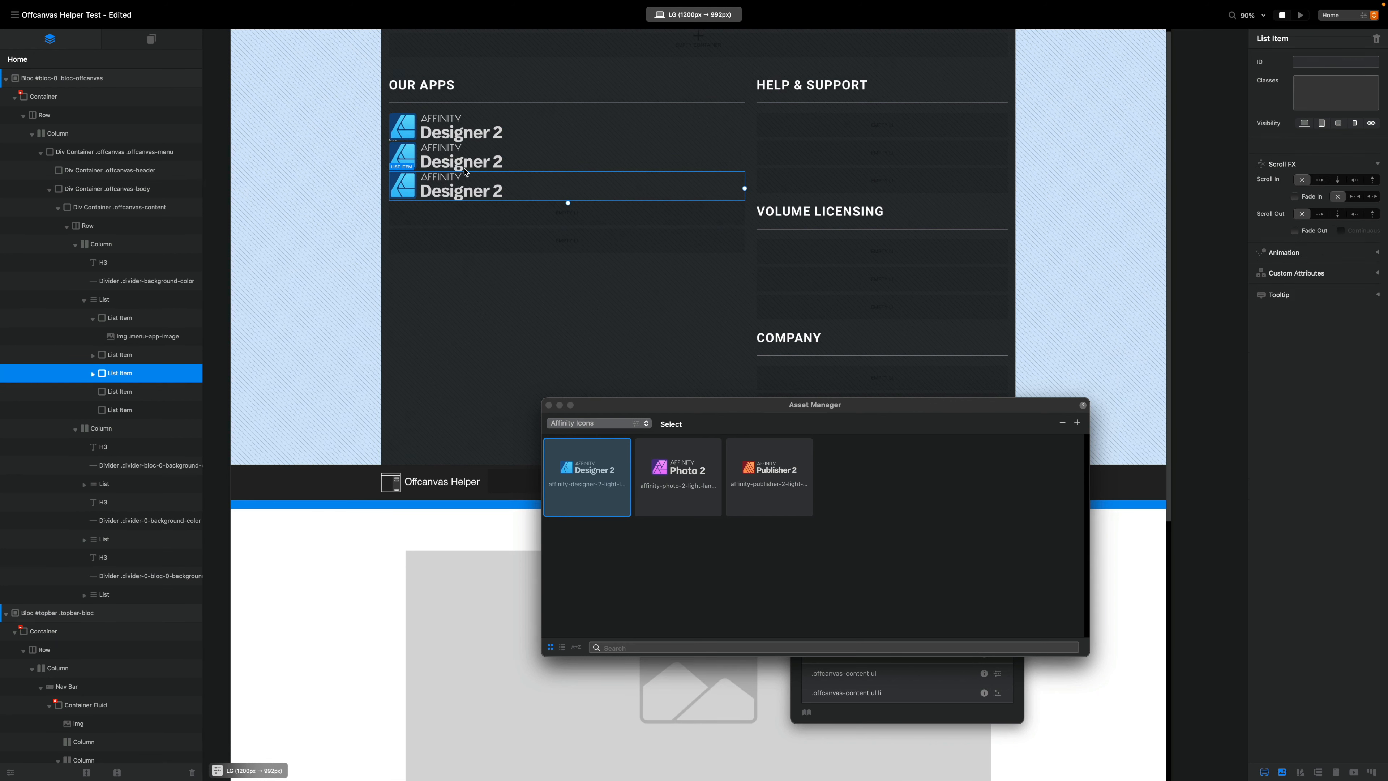
- Swap the second Our Apps logo for Affinity Photo 2 and the third for Affinity Publisher 2, and close the Asset Manager
{"action": "left_click", "coordinate": [477, 163]}
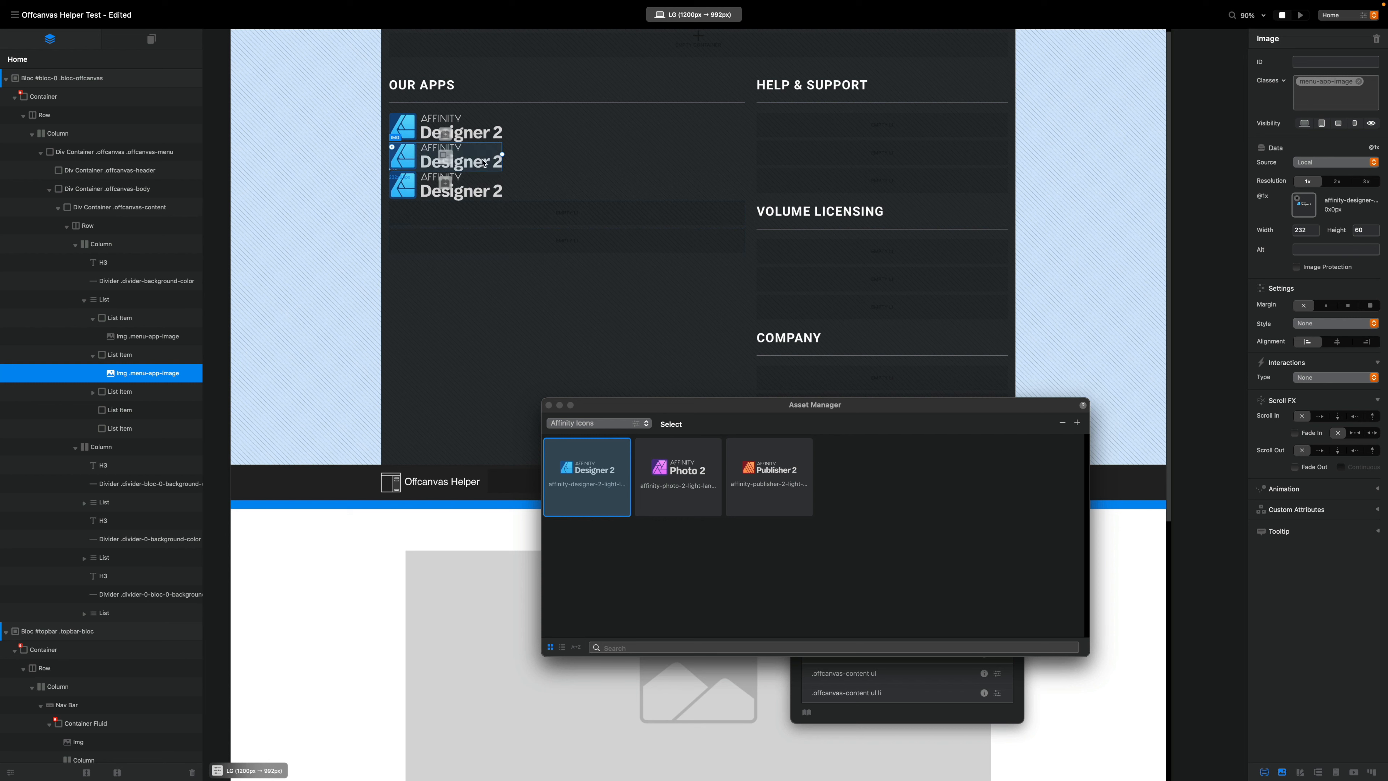
{"action": "left_click", "coordinate": [671, 451]}
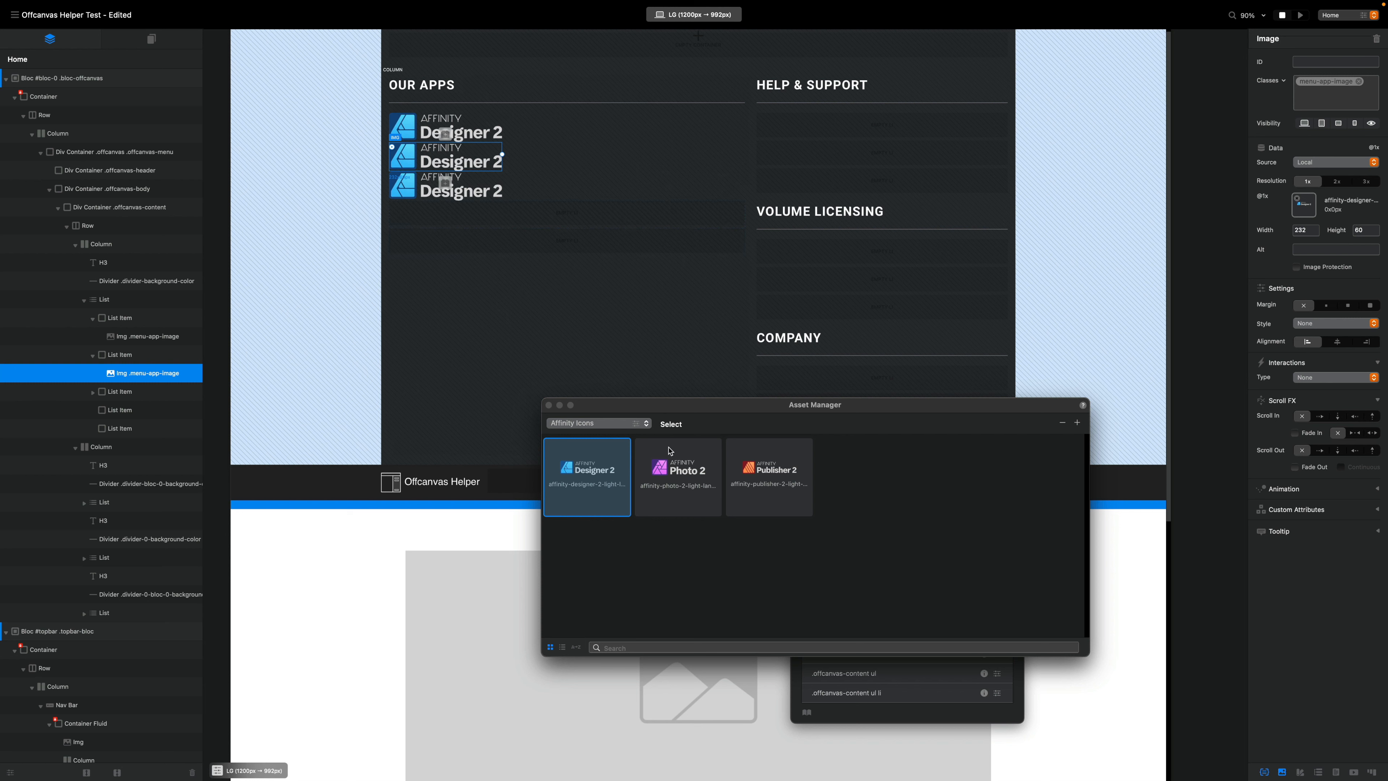
{"action": "left_click", "coordinate": [487, 192]}
{"action": "left_click", "coordinate": [806, 471]}
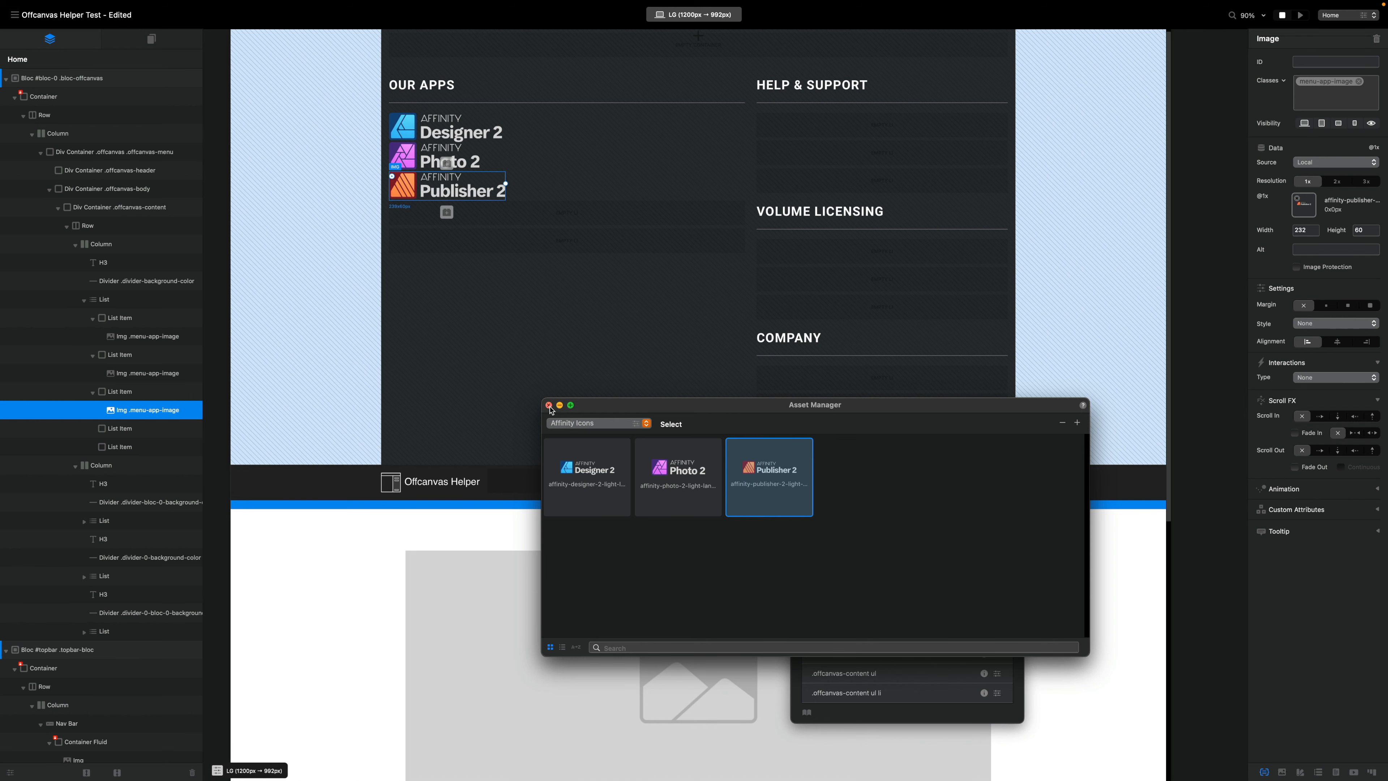
{"action": "left_click", "coordinate": [548, 405]}
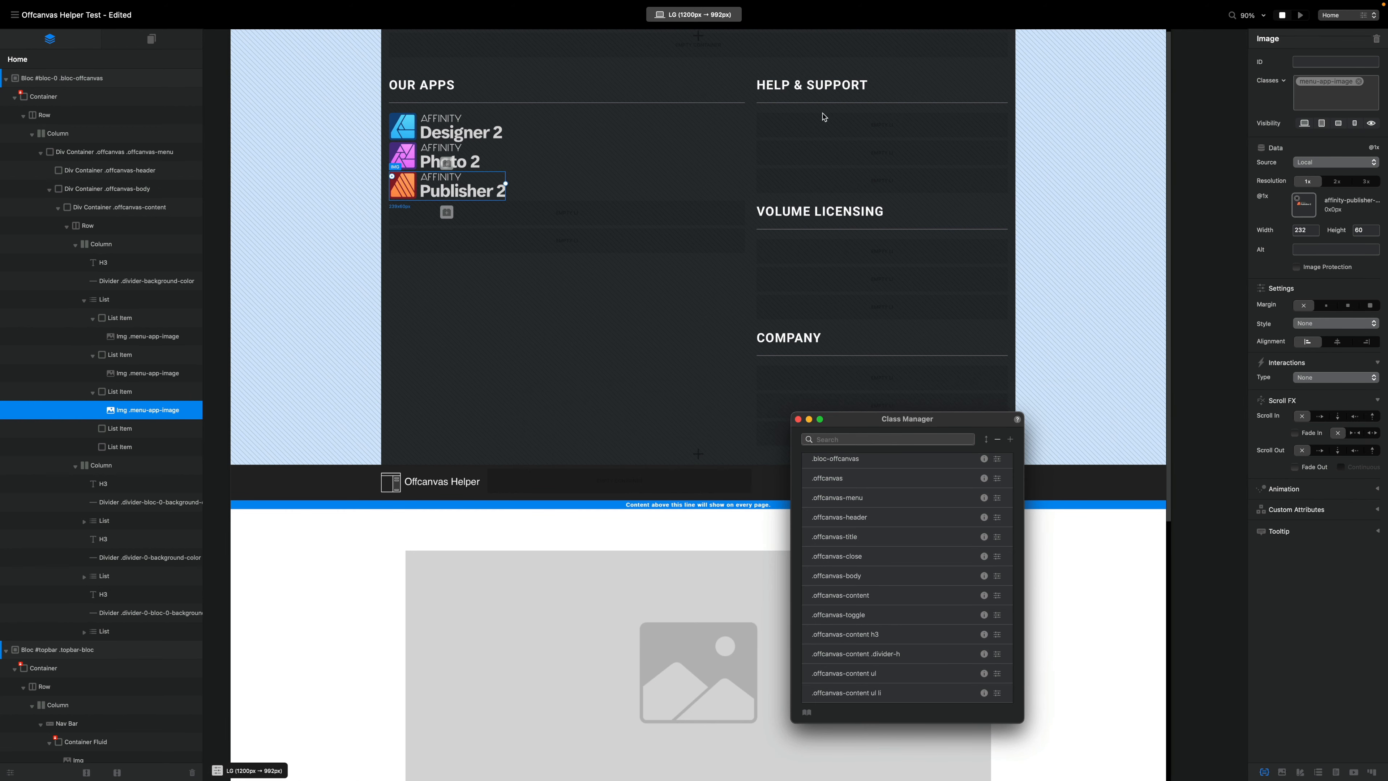
- Insert a Text Link into the first list item under Help & Support
{"action": "left_click", "coordinate": [836, 127]}
{"action": "left_click", "coordinate": [884, 127]}
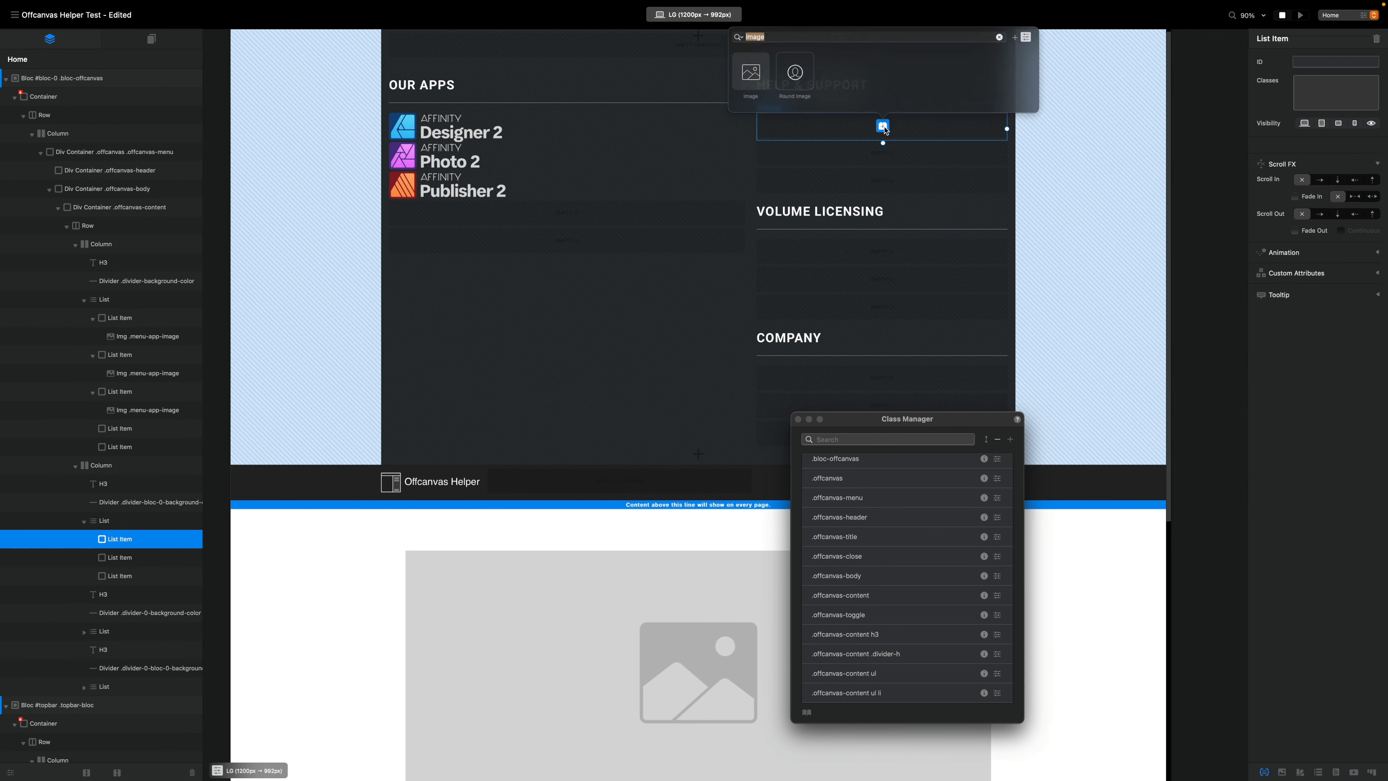
{"action": "type", "text": "link"}
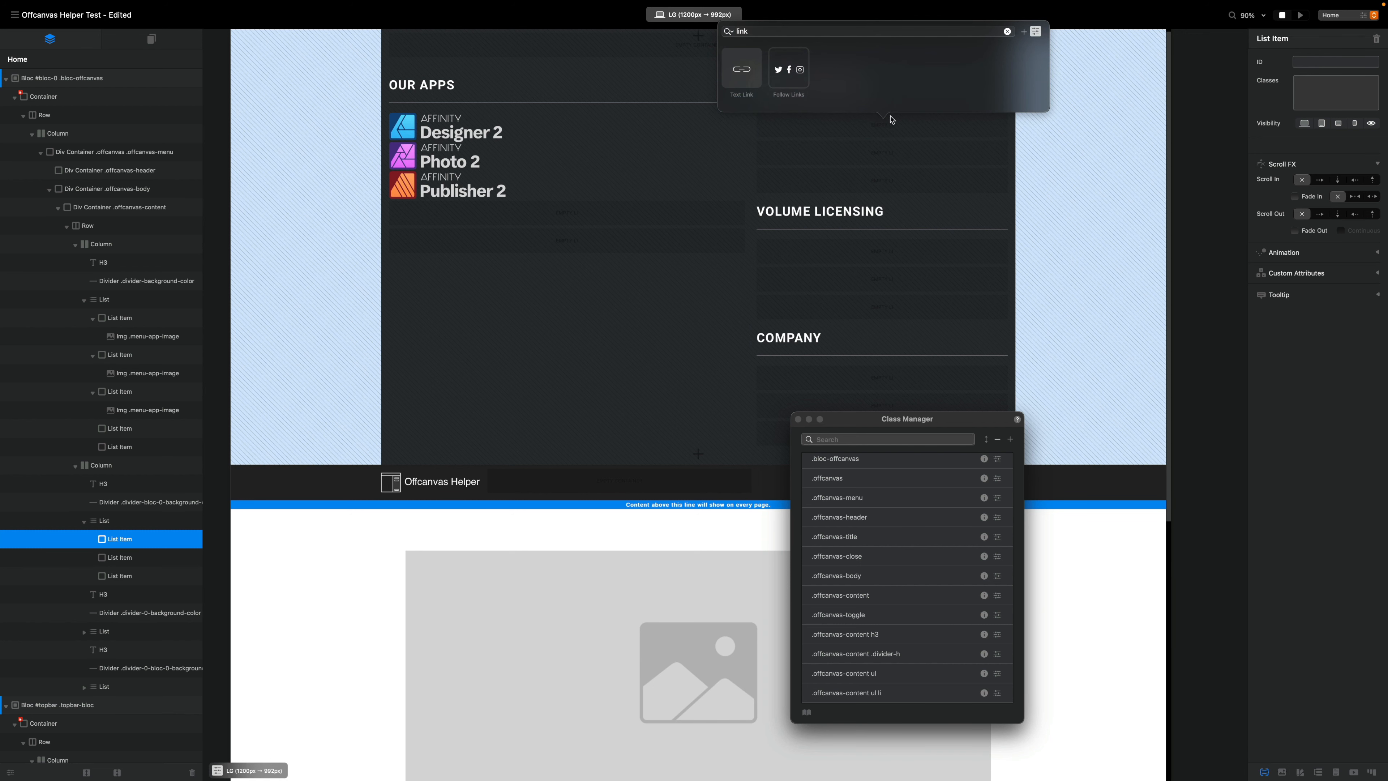
{"action": "left_click", "coordinate": [749, 77]}
- Duplicate the Help & Support list item containing the text link twice
{"action": "left_click", "coordinate": [873, 145]}
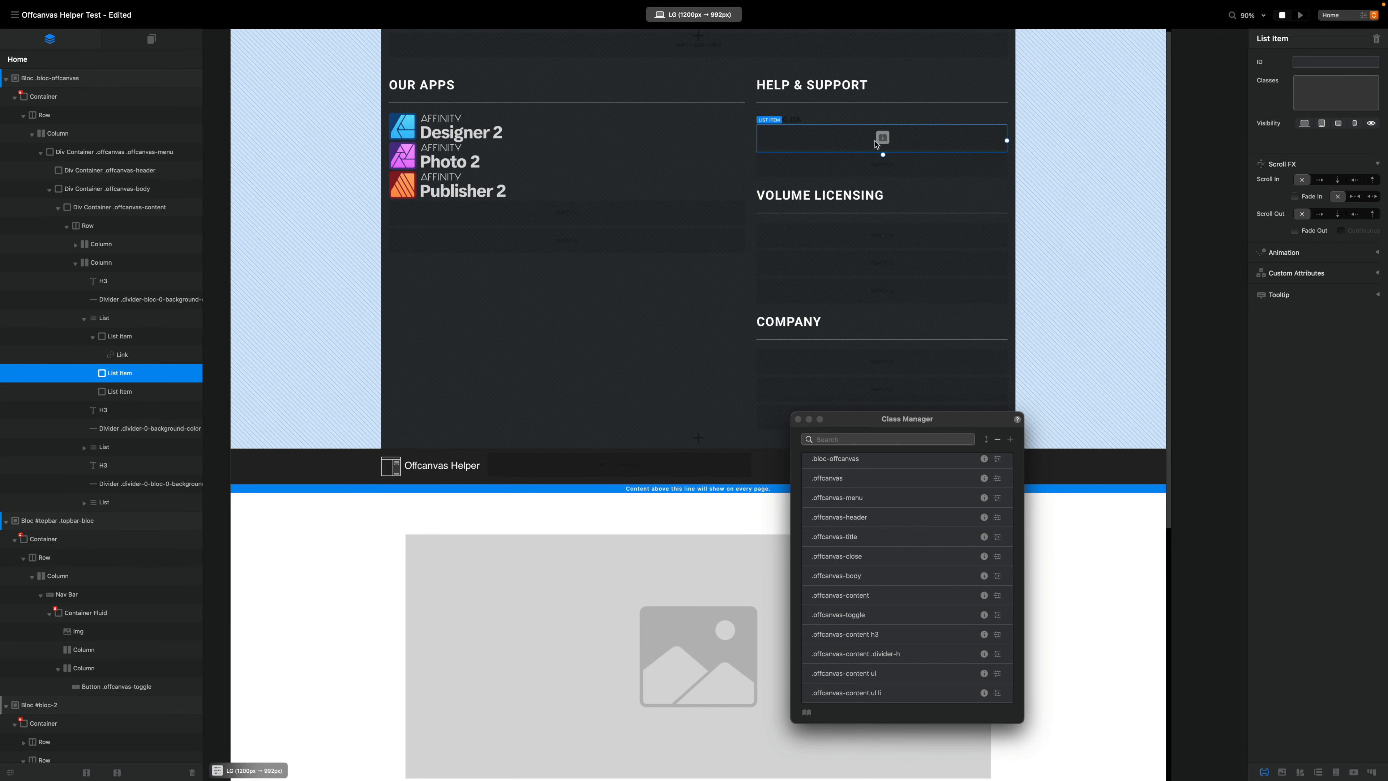
{"action": "left_click", "coordinate": [801, 121]}
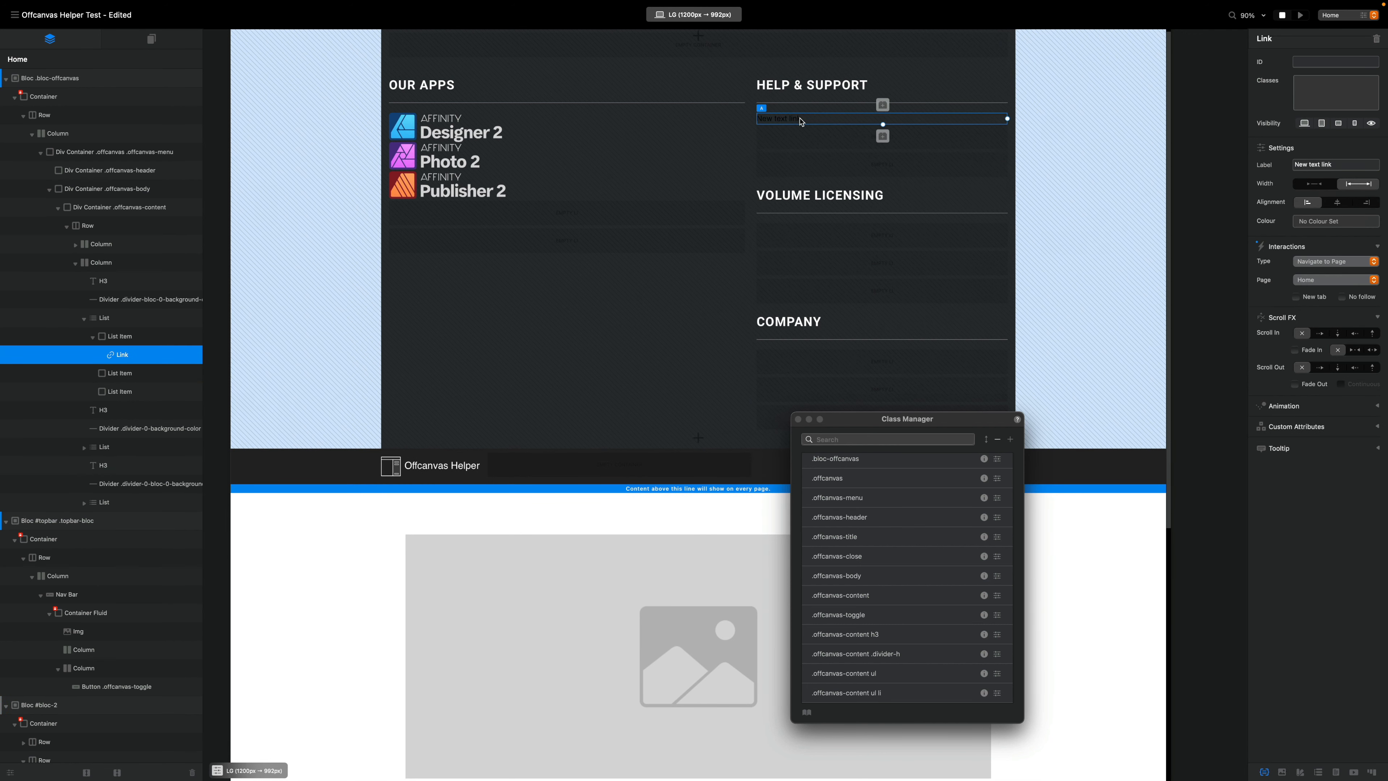
{"action": "left_click", "coordinate": [122, 344]}
{"action": "key", "text": "super+d"}
{"action": "key", "text": "super+d"}
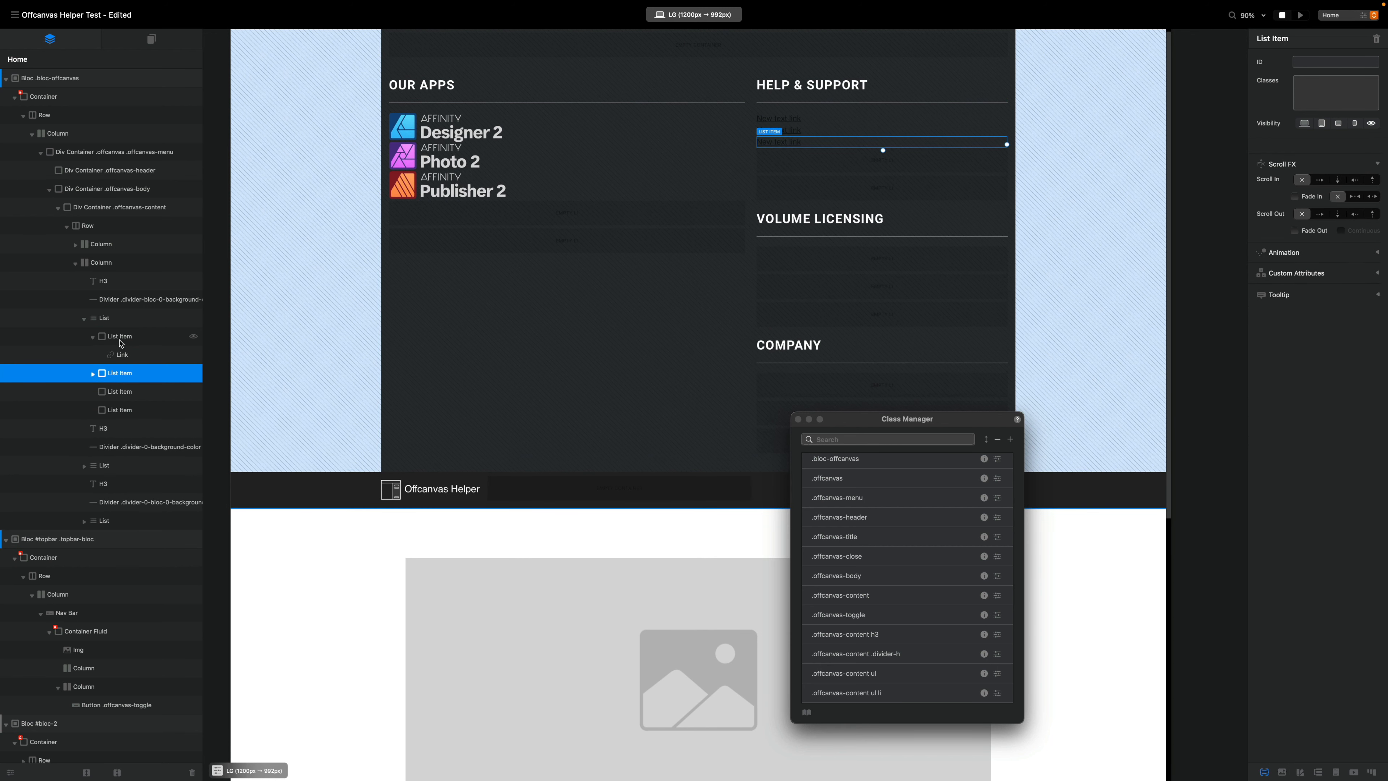
- Delete the two remaining empty list items under Help & Support
{"action": "left_click", "coordinate": [132, 427]}
{"action": "key", "text": "Delete"}
{"action": "key", "text": "Delete"}
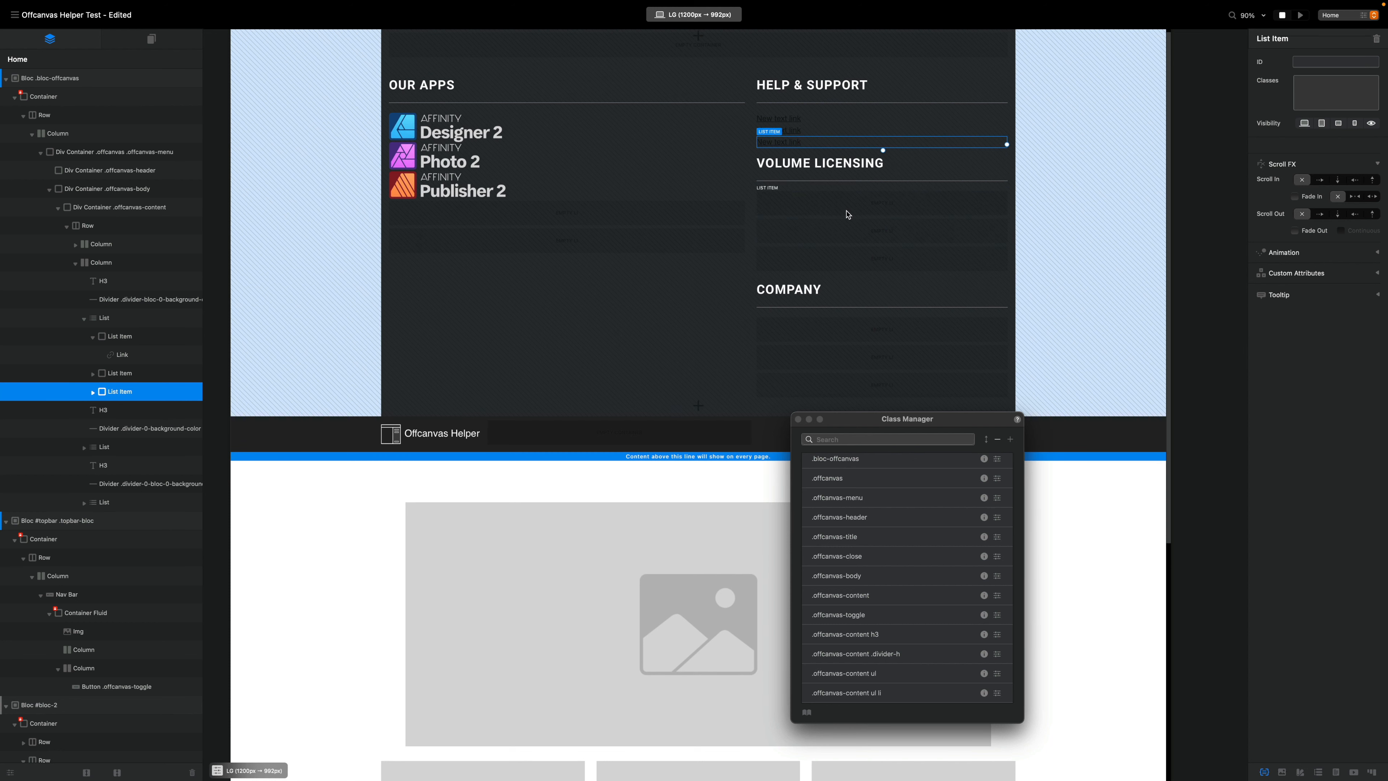
- Insert a Text Link into the first list item under Volume Licensing
{"action": "left_click", "coordinate": [882, 205]}
{"action": "left_click", "coordinate": [883, 204]}
{"action": "type", "text": "link"}
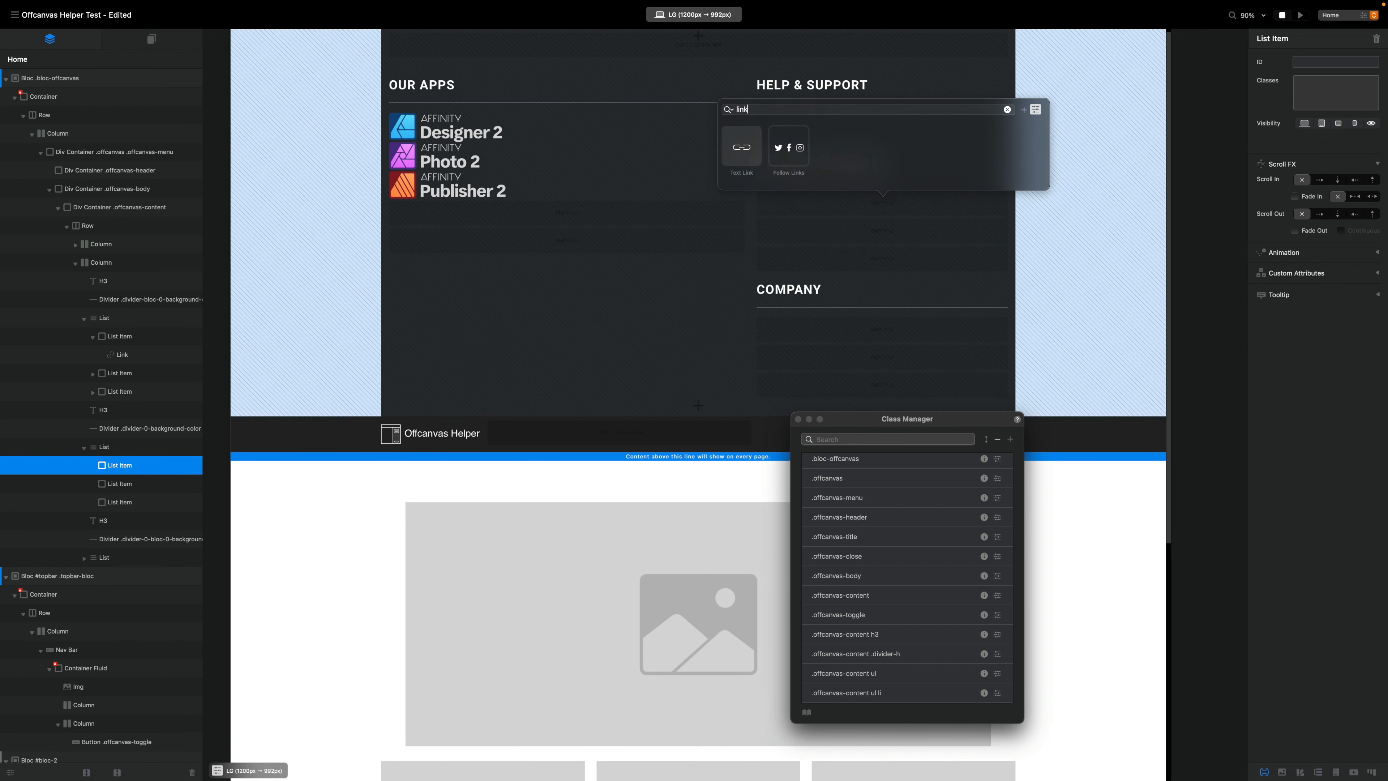
{"action": "left_click", "coordinate": [754, 135]}
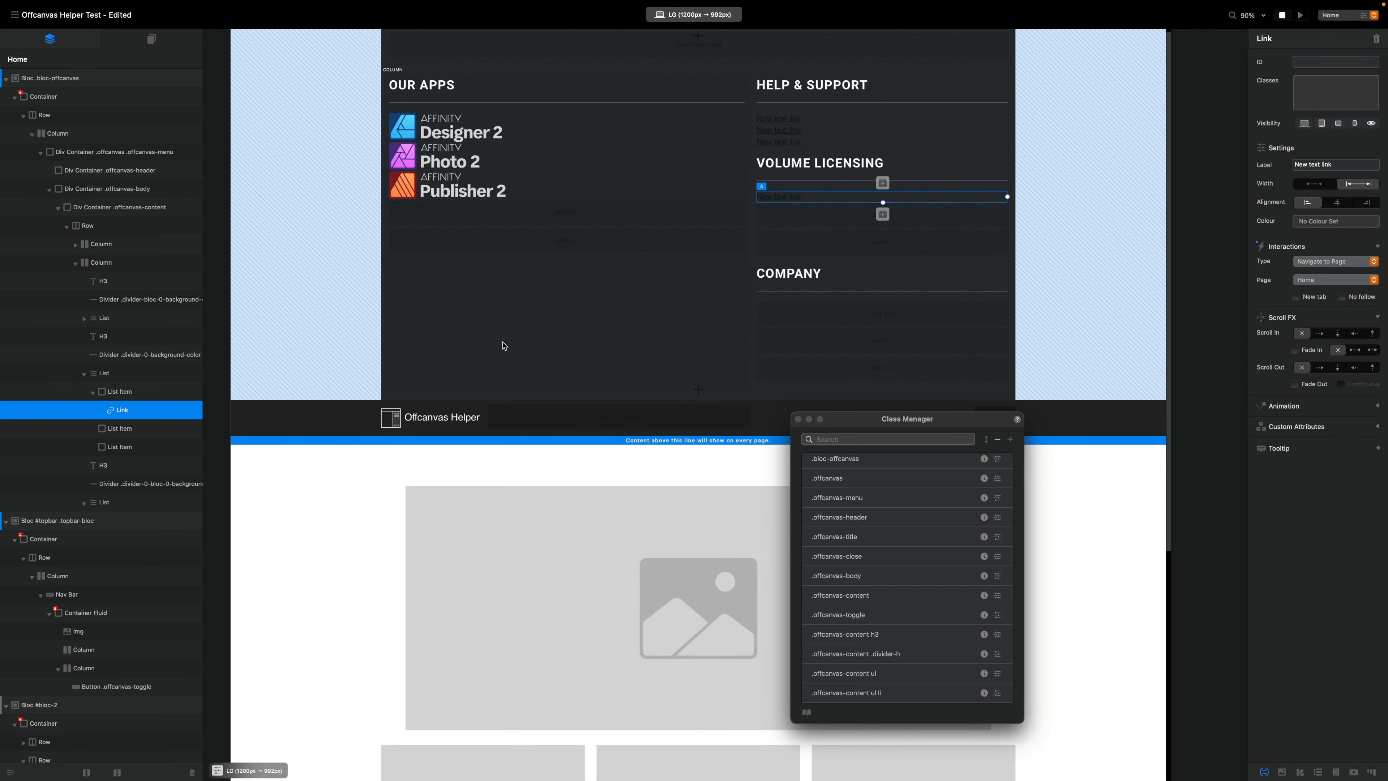
- Duplicate the Volume Licensing list item containing the link once and delete the two empty list items below it
{"action": "left_click", "coordinate": [136, 387]}
{"action": "key", "text": "super+d"}
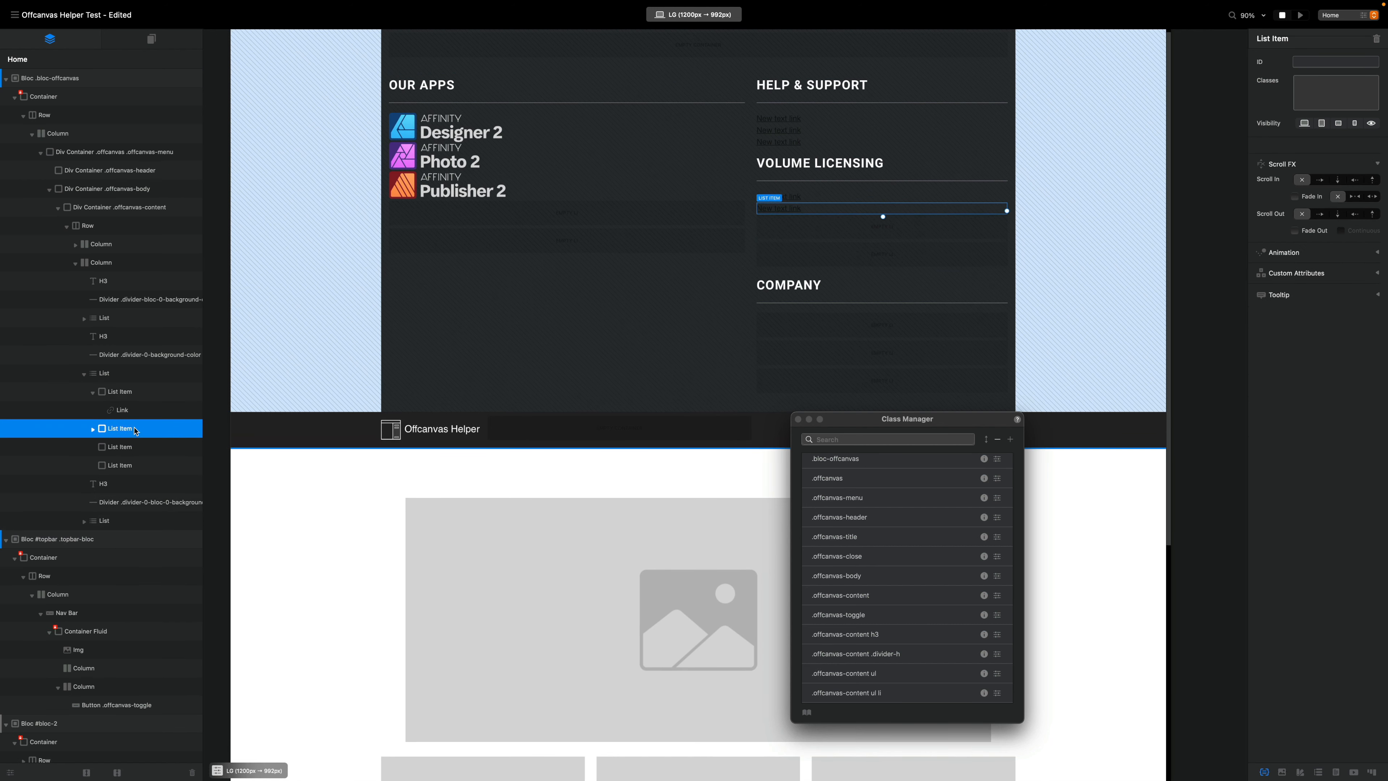
{"action": "left_click", "coordinate": [128, 464]}
{"action": "key", "text": "BackSpace"}
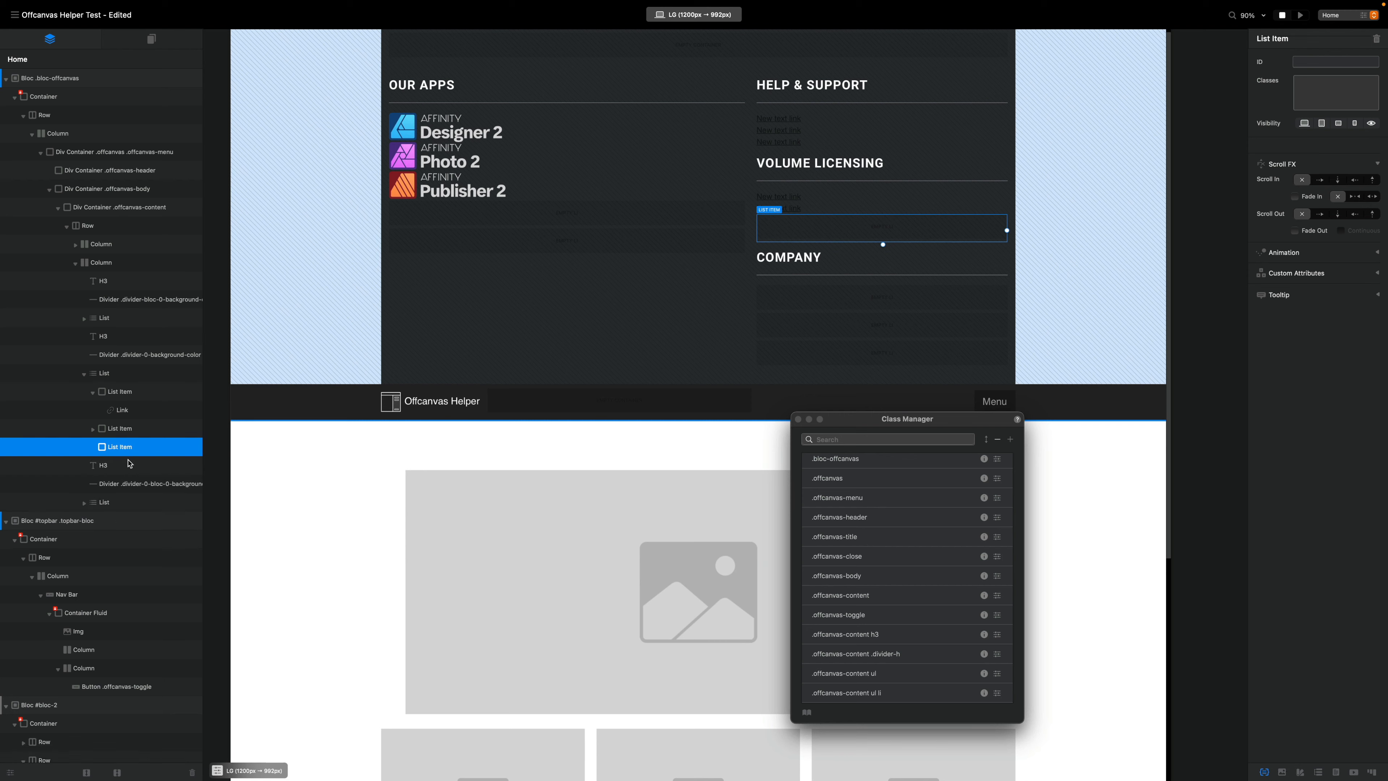
{"action": "key", "text": "BackSpace"}
- Check the Company entries in the Affinity website menu in Safari and insert a Text Link into the first Company list item in Blocs
{"action": "left_click", "coordinate": [880, 276]}
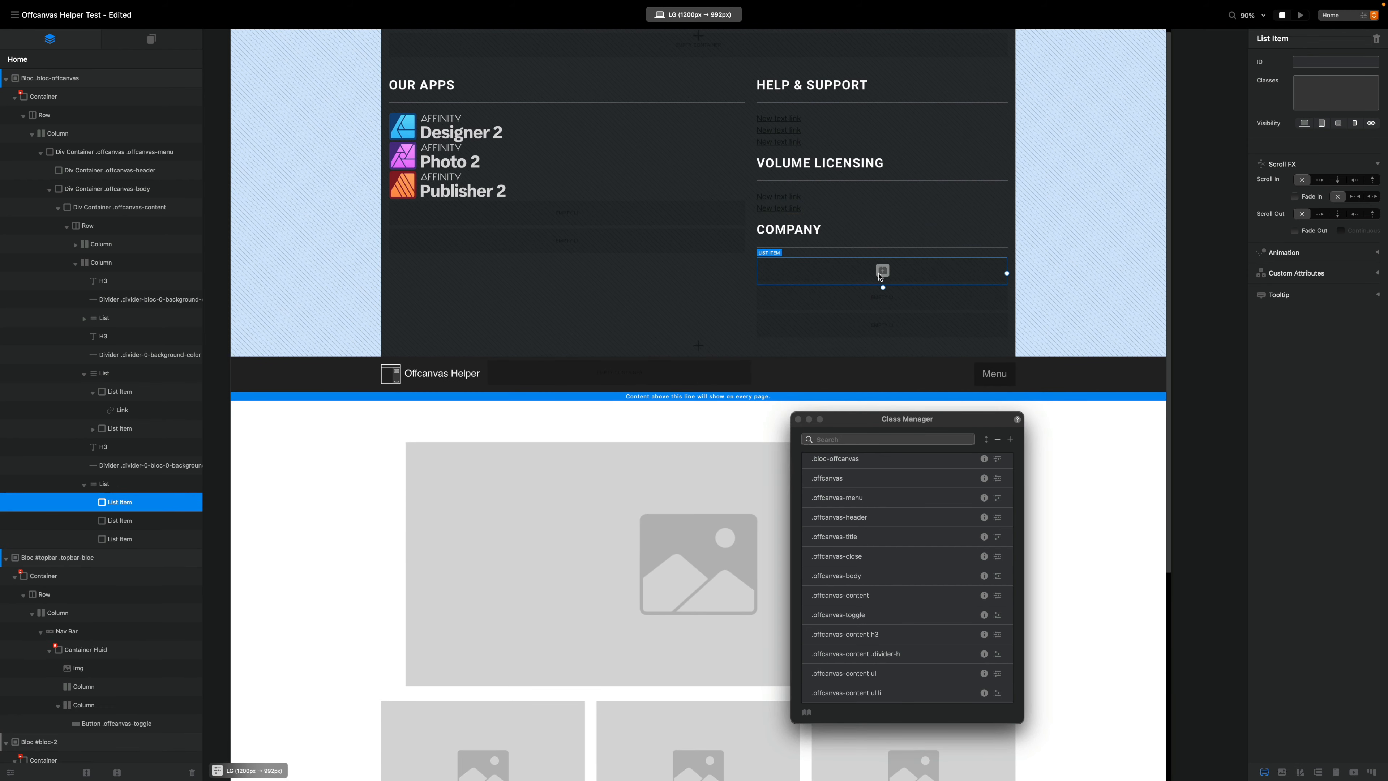
{"action": "key", "text": "ctrl+Right"}
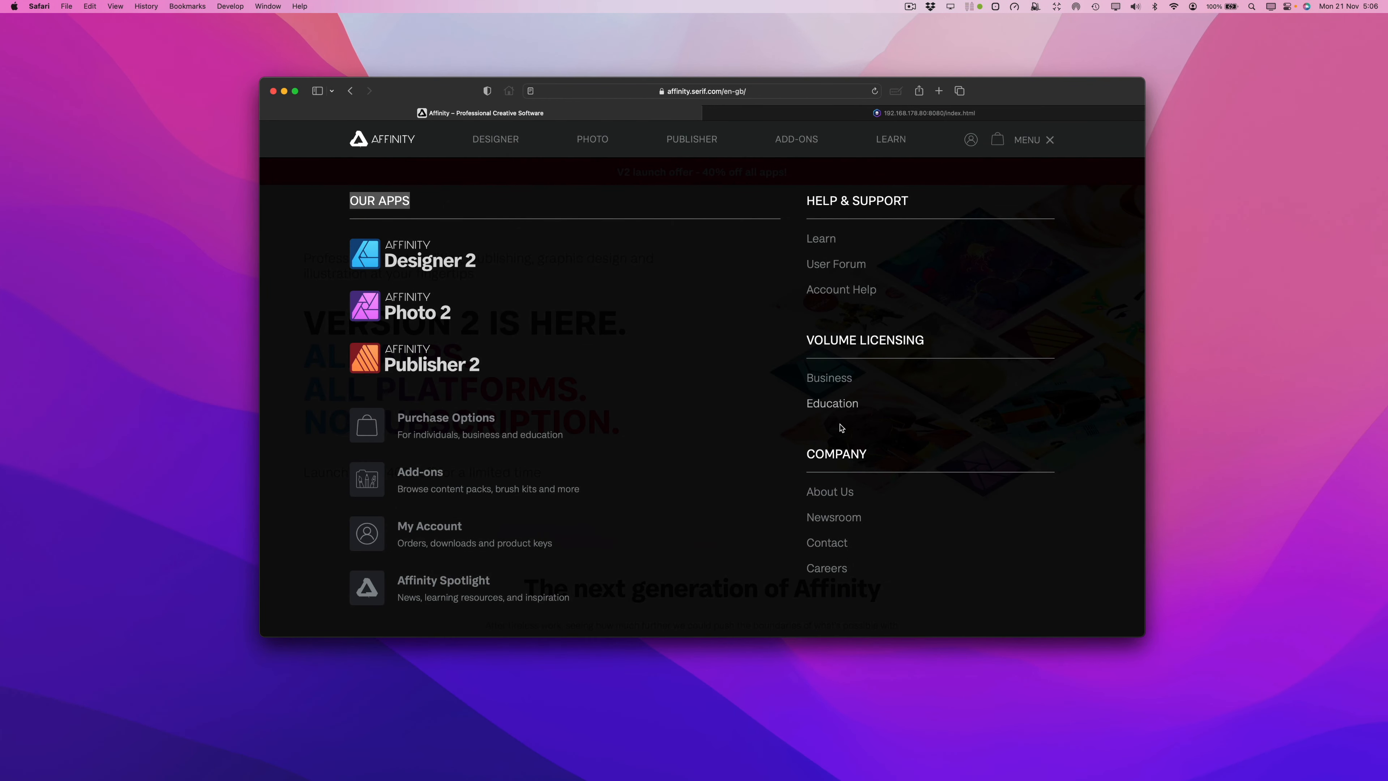
{"action": "key", "text": "ctrl+Left"}
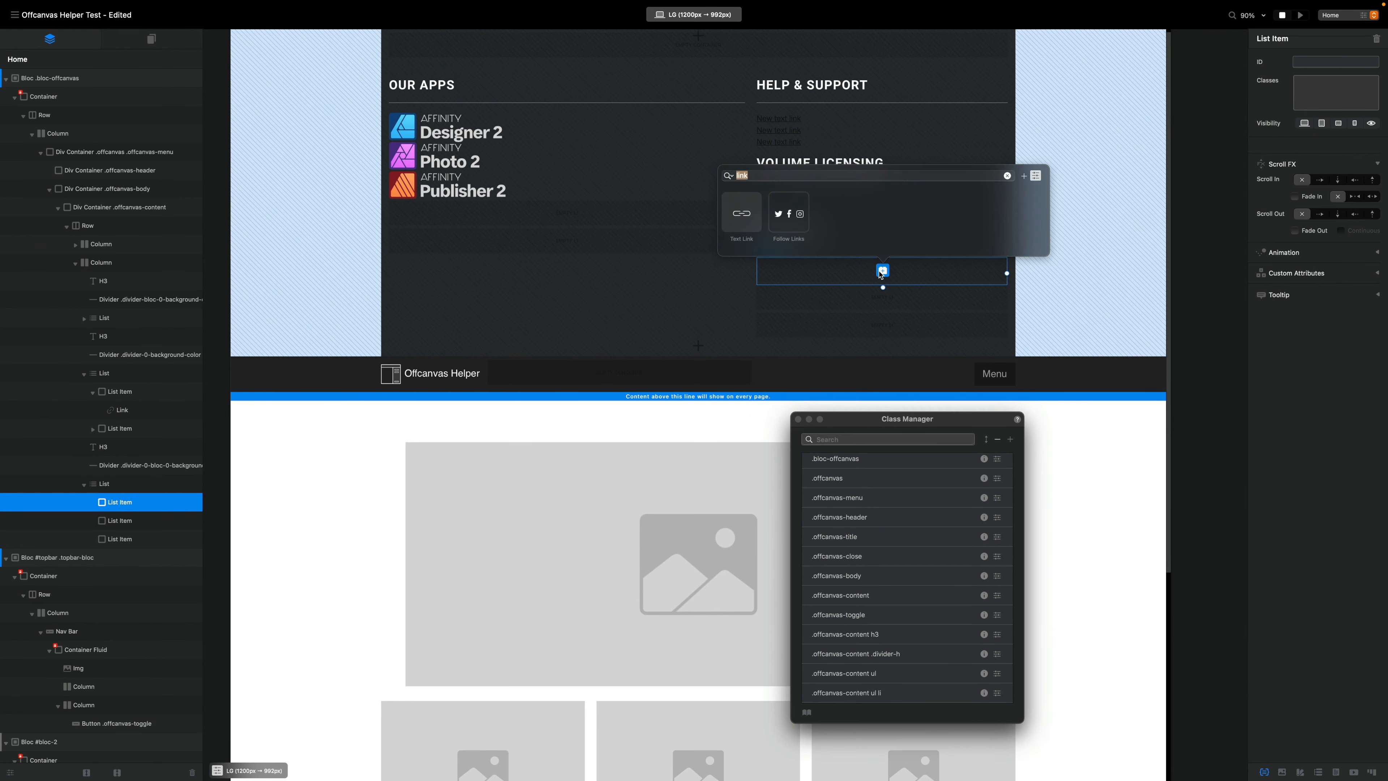
{"action": "left_click", "coordinate": [883, 270]}
{"action": "type", "text": "link"}
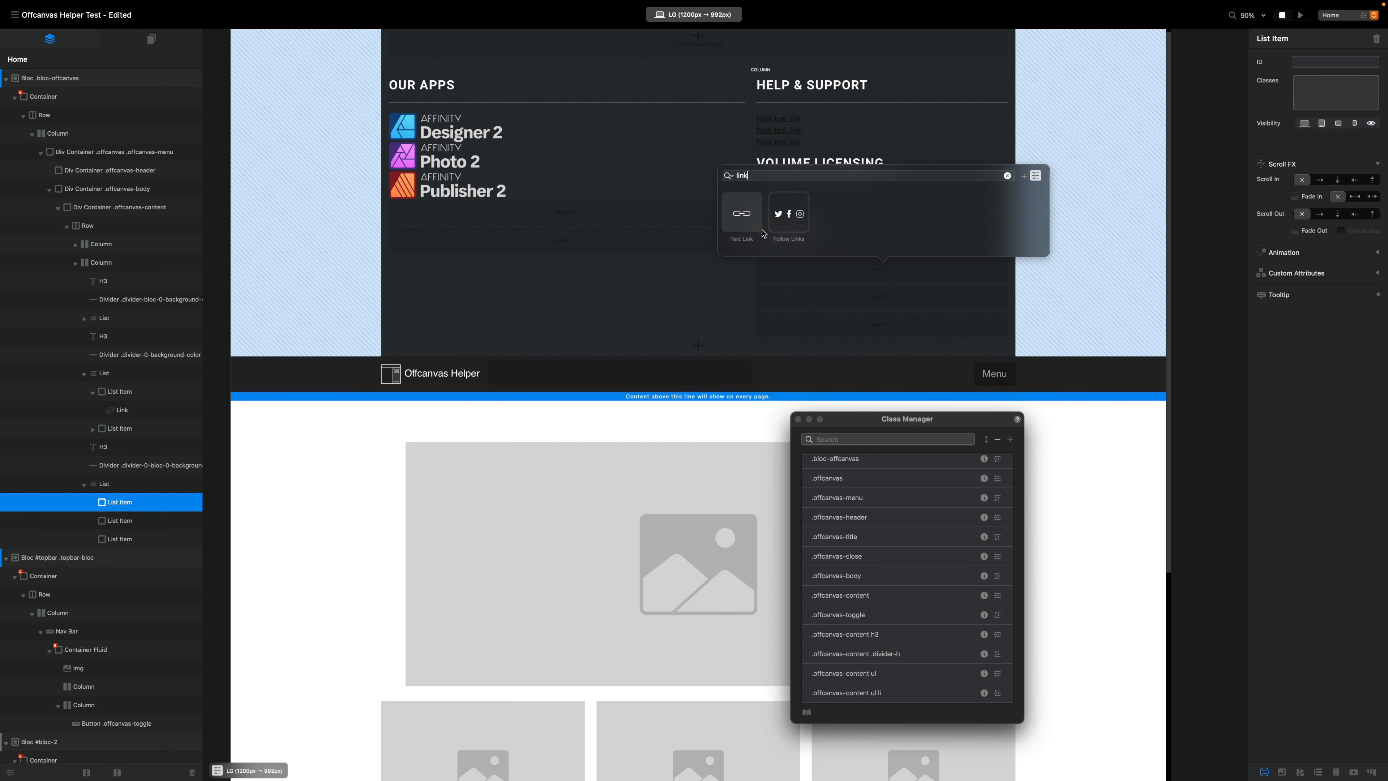
{"action": "key", "text": "Return"}
- Duplicate the text link itself three times inside the first Company list item
{"action": "key", "text": "super+d"}
{"action": "key", "text": "super+d"}
{"action": "key", "text": "super+d"}
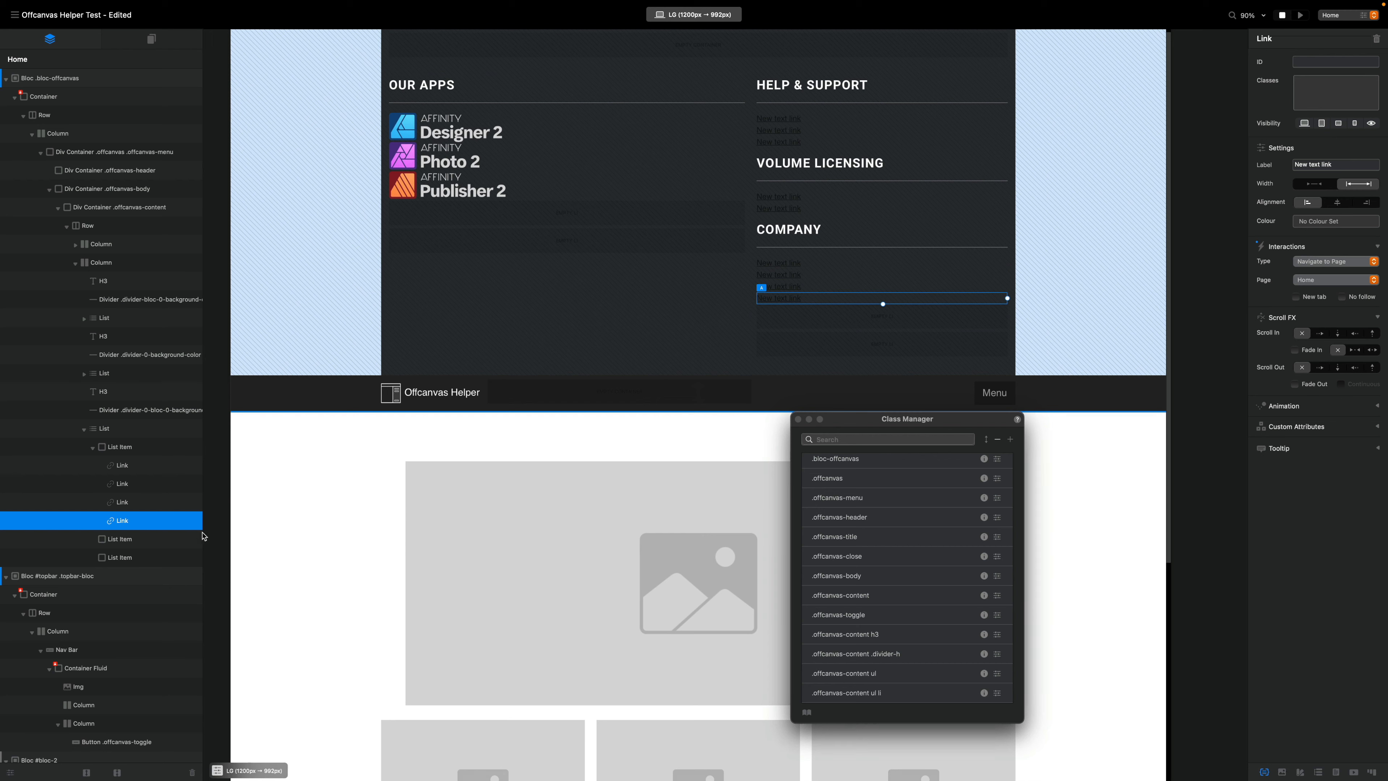
- Delete the two empty list items at the end of the Company list
{"action": "left_click", "coordinate": [139, 543]}
{"action": "left_click", "coordinate": [139, 556], "text": "shift"}
{"action": "key", "text": "Delete"}
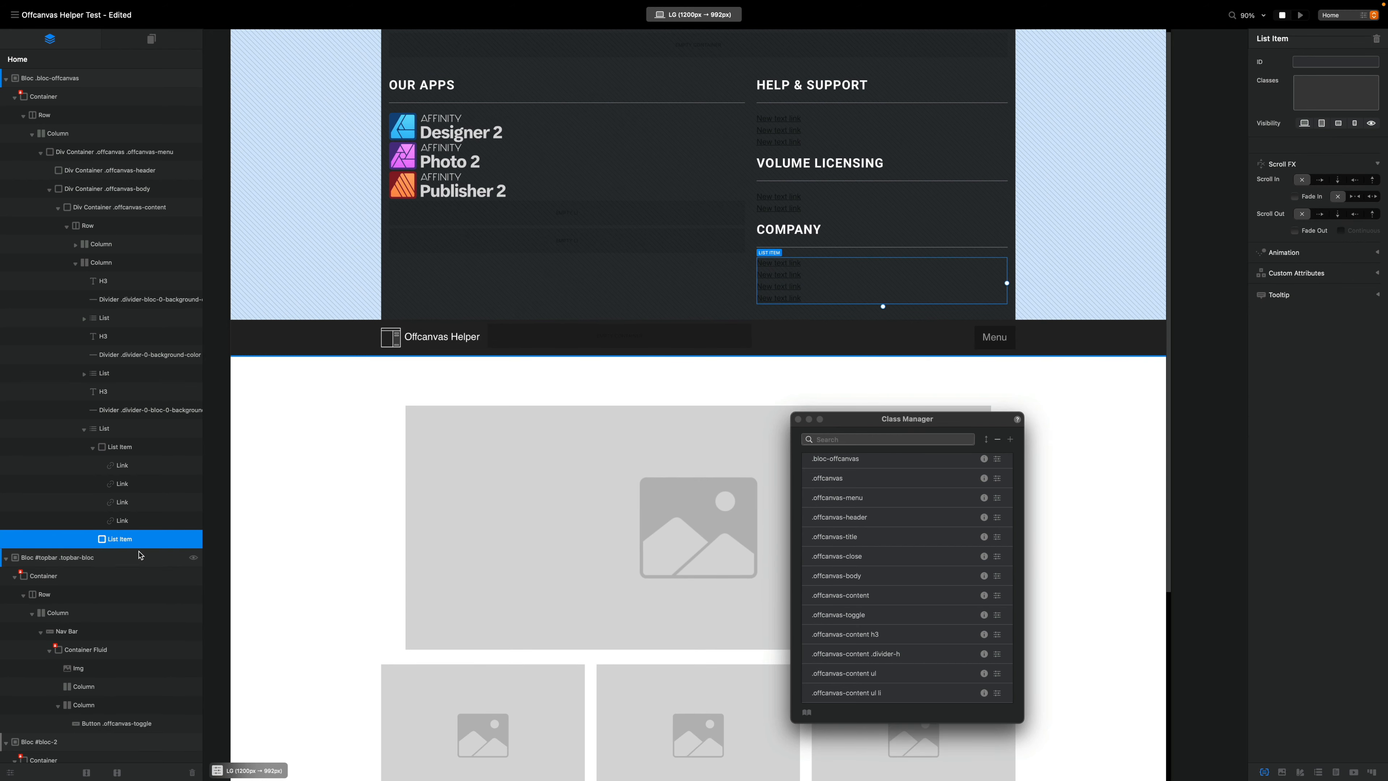
- Delete the three extra links from the Company list item, keeping a single text link
{"action": "left_click", "coordinate": [145, 521]}
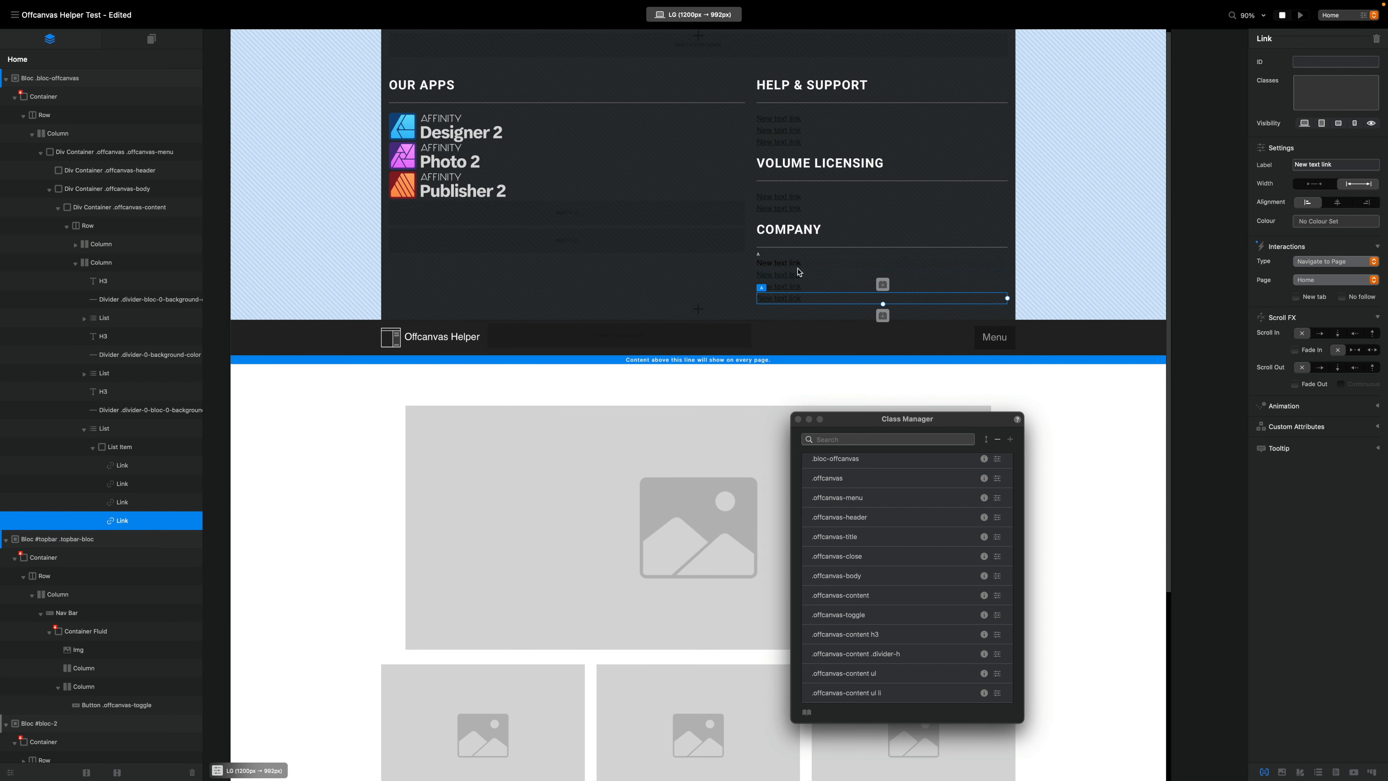
{"action": "left_click", "coordinate": [118, 453]}
{"action": "left_click", "coordinate": [121, 467]}
{"action": "left_click", "coordinate": [126, 448]}
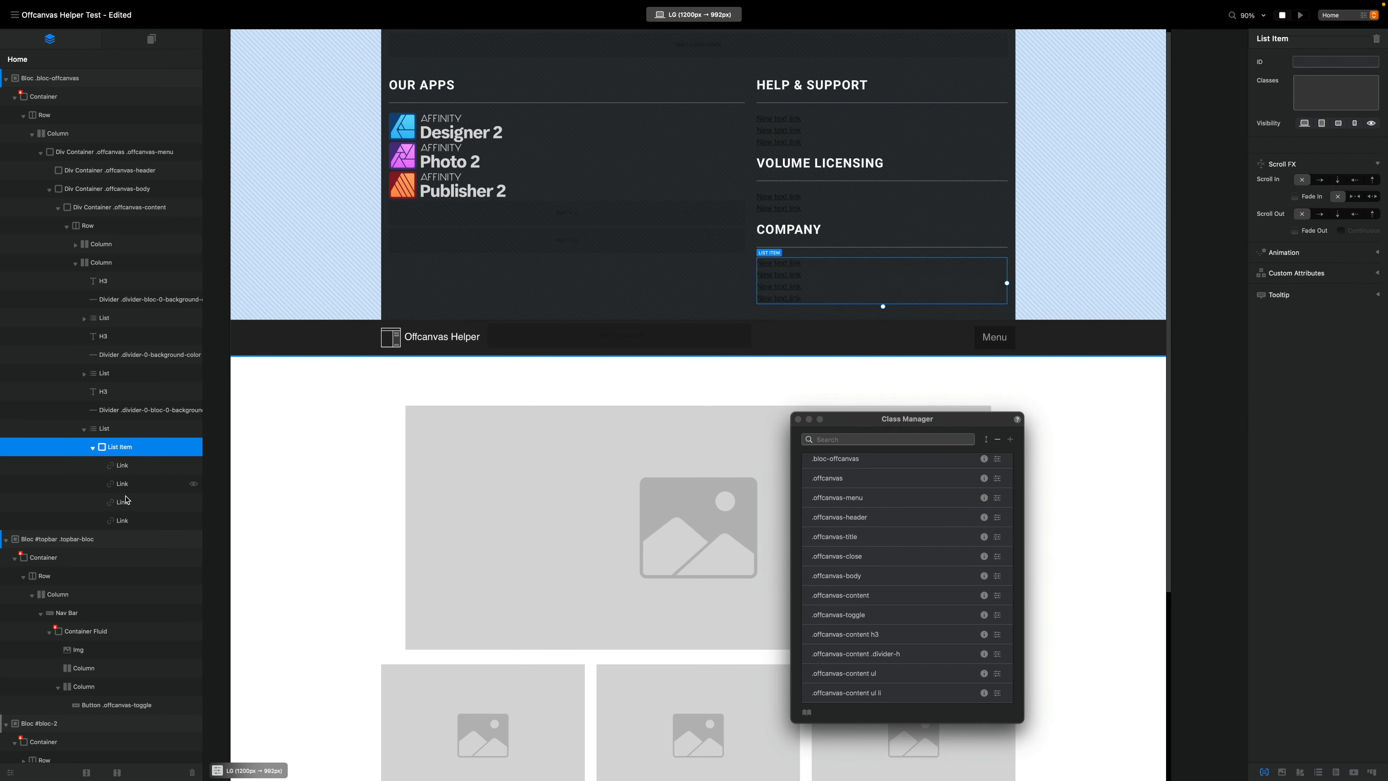
{"action": "left_click", "coordinate": [126, 519]}
{"action": "key", "text": "Delete"}
{"action": "key", "text": "Delete"}
{"action": "key", "text": "Delete"}
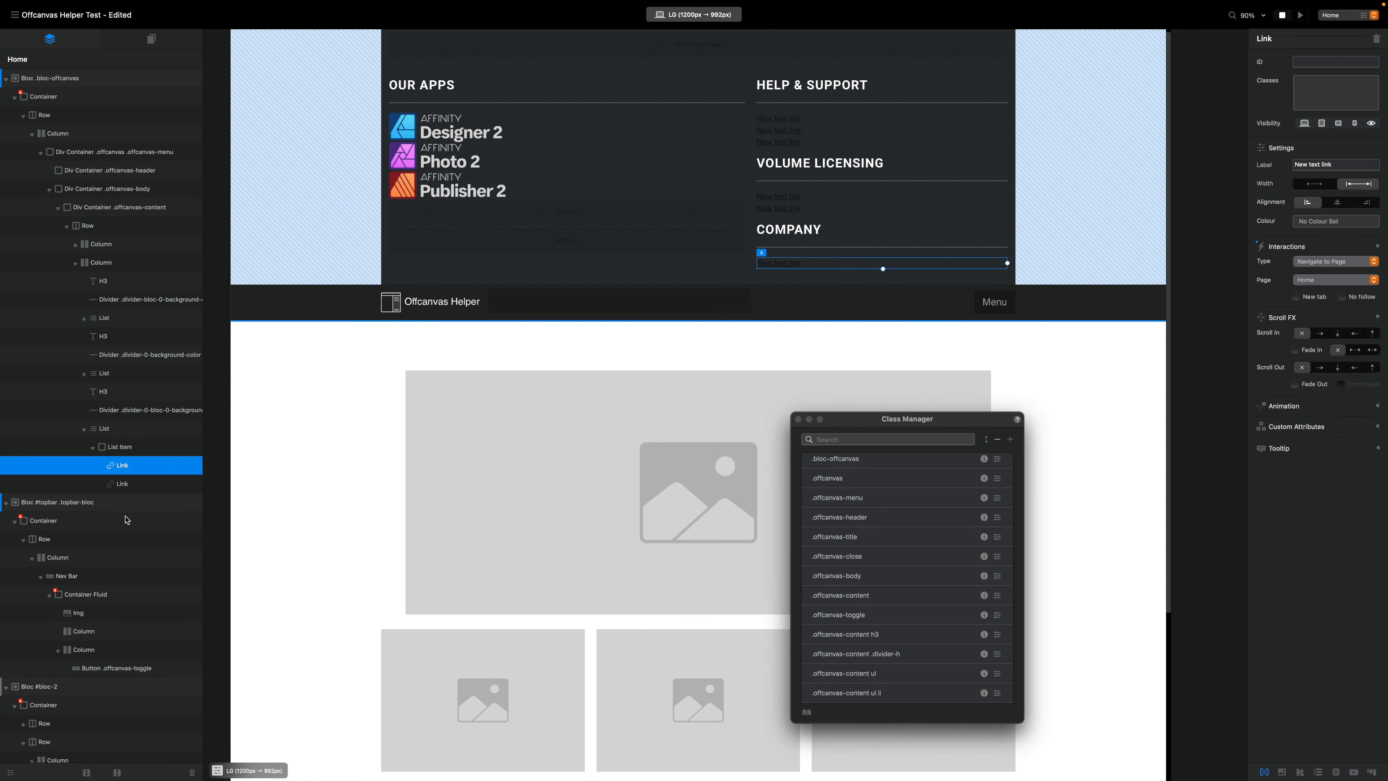
- Duplicate the whole Company list item with its link three times
{"action": "left_click", "coordinate": [126, 454]}
{"action": "key", "text": "super+d"}
{"action": "key", "text": "super+d"}
{"action": "key", "text": "super+d"}
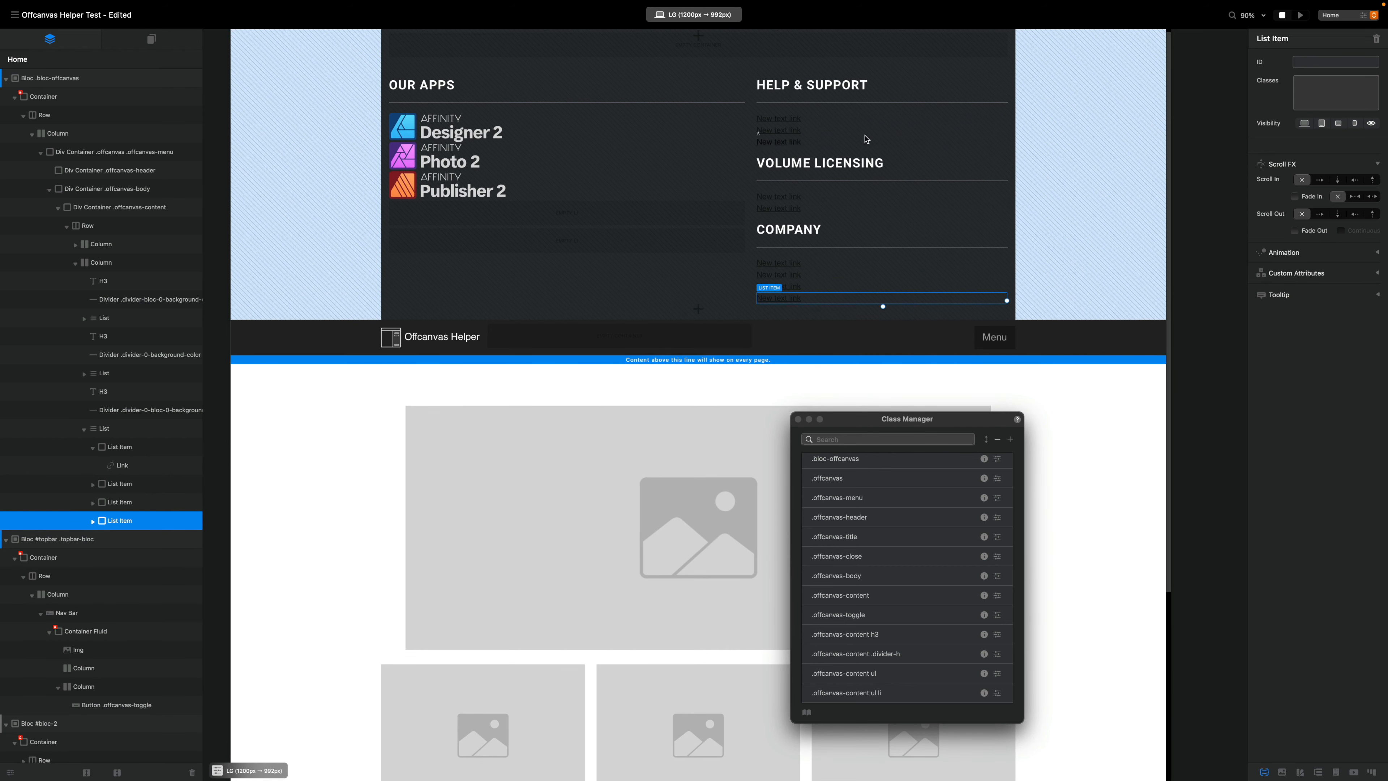
- Add a class named "offcanvas-content ul li a" in the Class Manager, leaving the spaces in its name intact
{"action": "left_click_drag", "start_coordinate": [923, 420], "coordinate": [954, 396]}
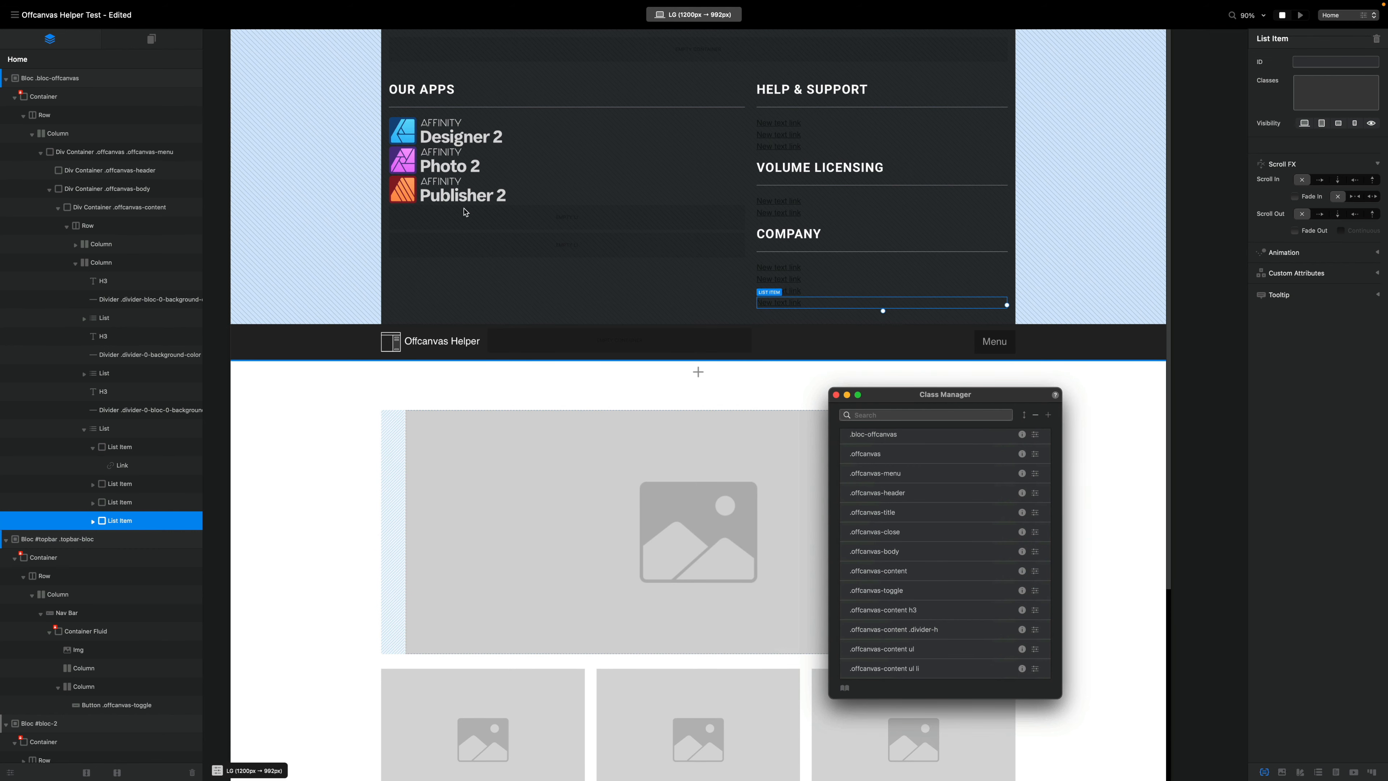
{"action": "scroll", "coordinate": [859, 533], "scroll_direction": "down", "scroll_amount": 5}
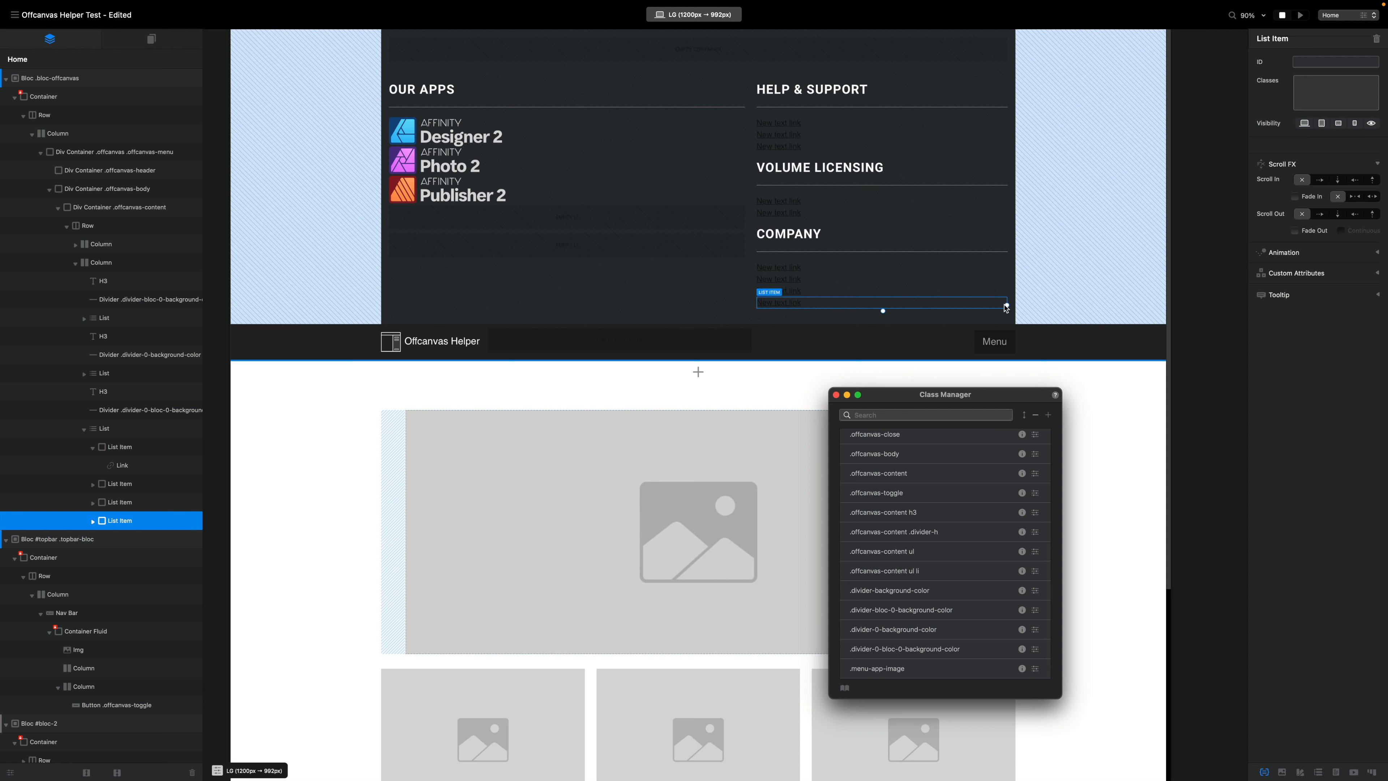
{"action": "left_click", "coordinate": [1048, 416]}
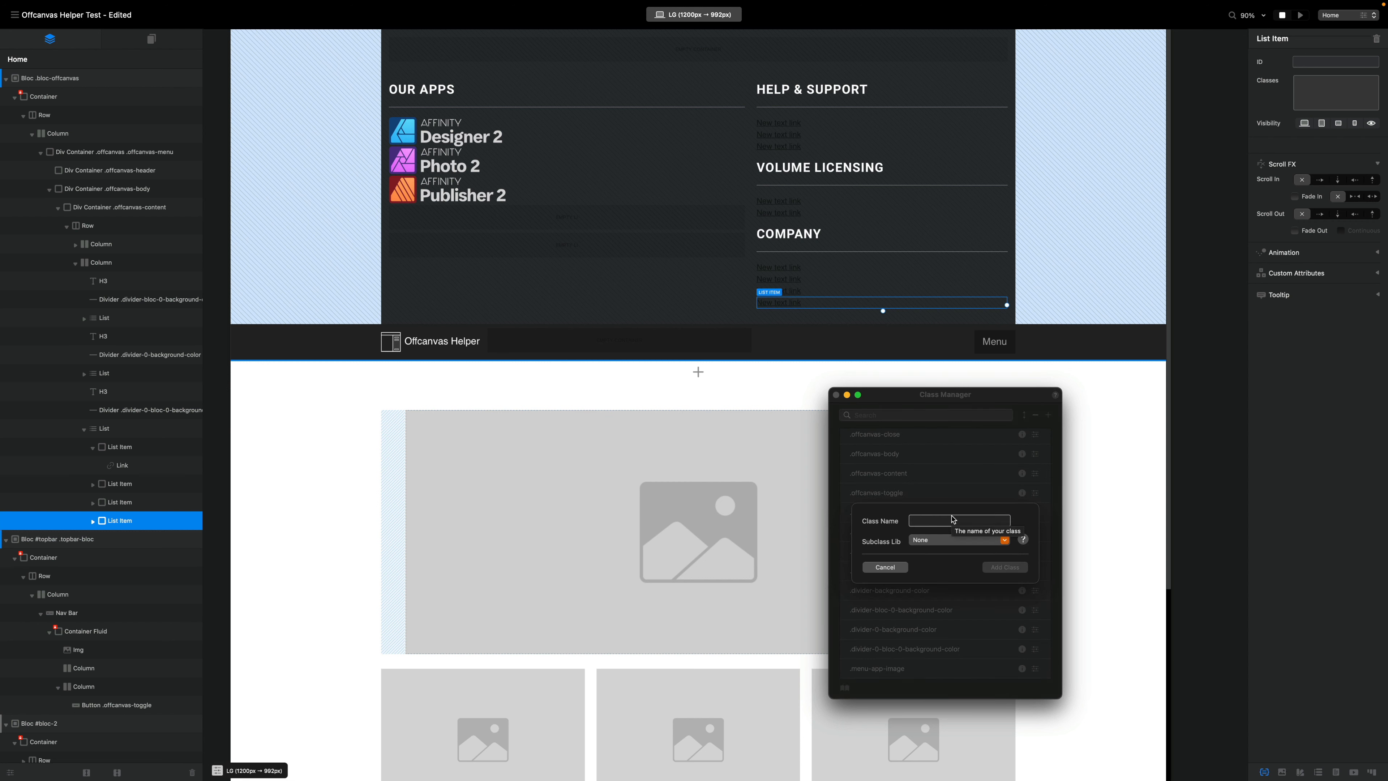
{"action": "type", "text": "offcanvas-content ul li"}
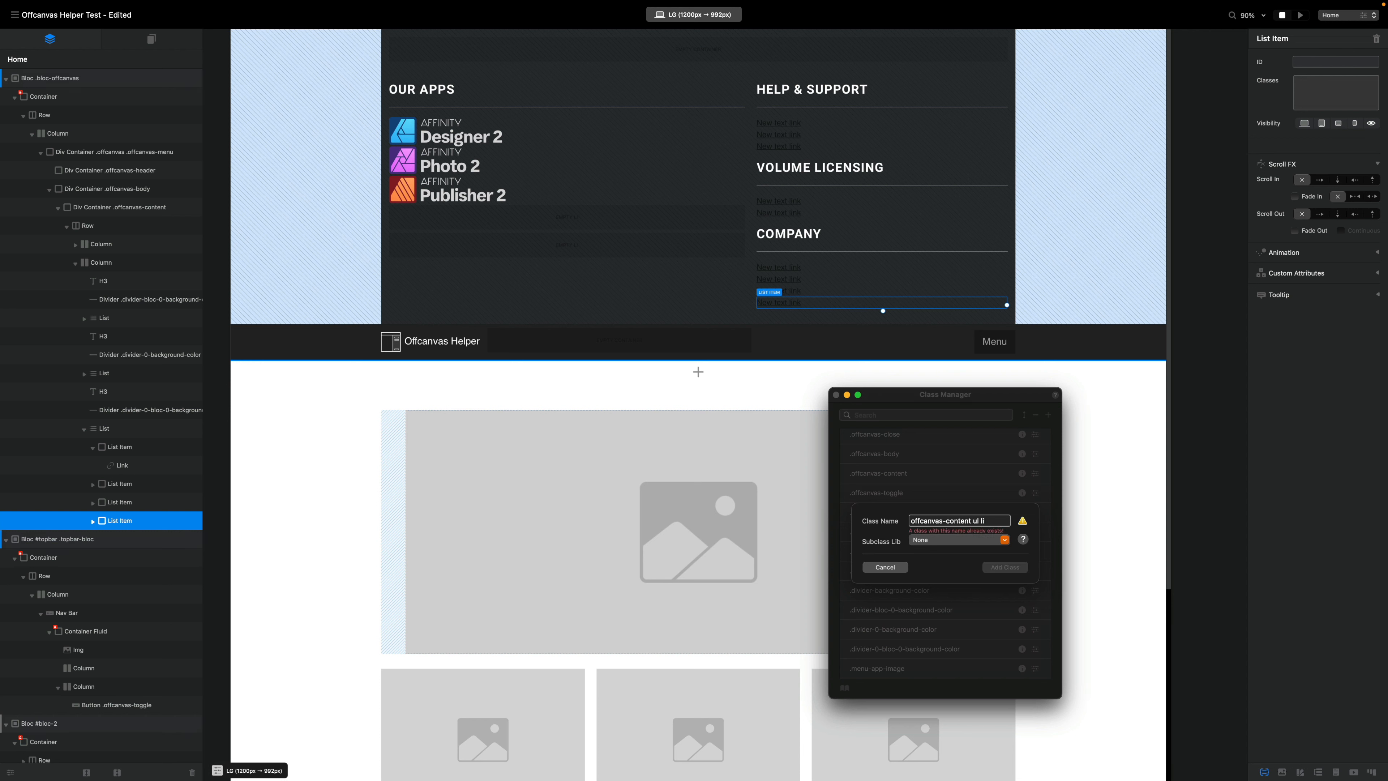
{"action": "type", "text": " a"}
{"action": "left_click", "coordinate": [1005, 568]}
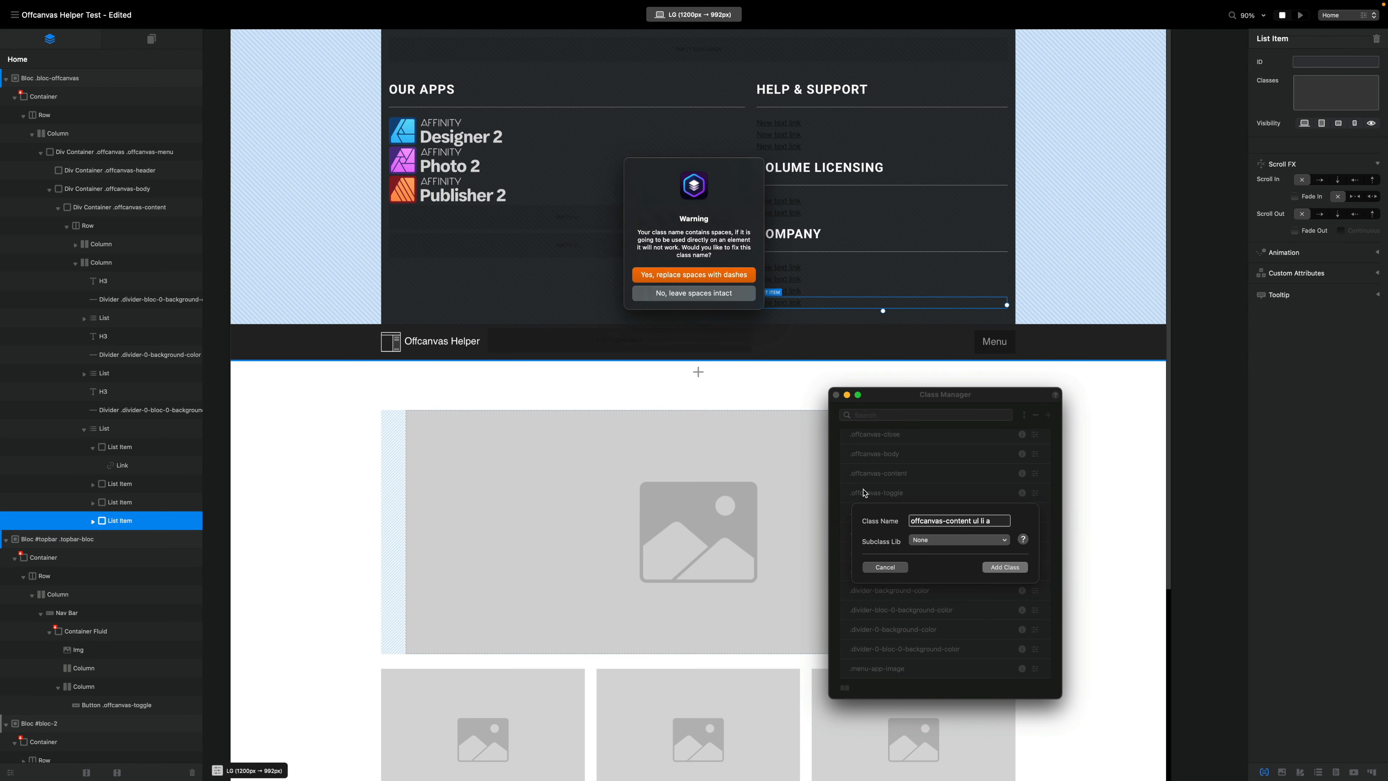
{"action": "left_click", "coordinate": [712, 302]}
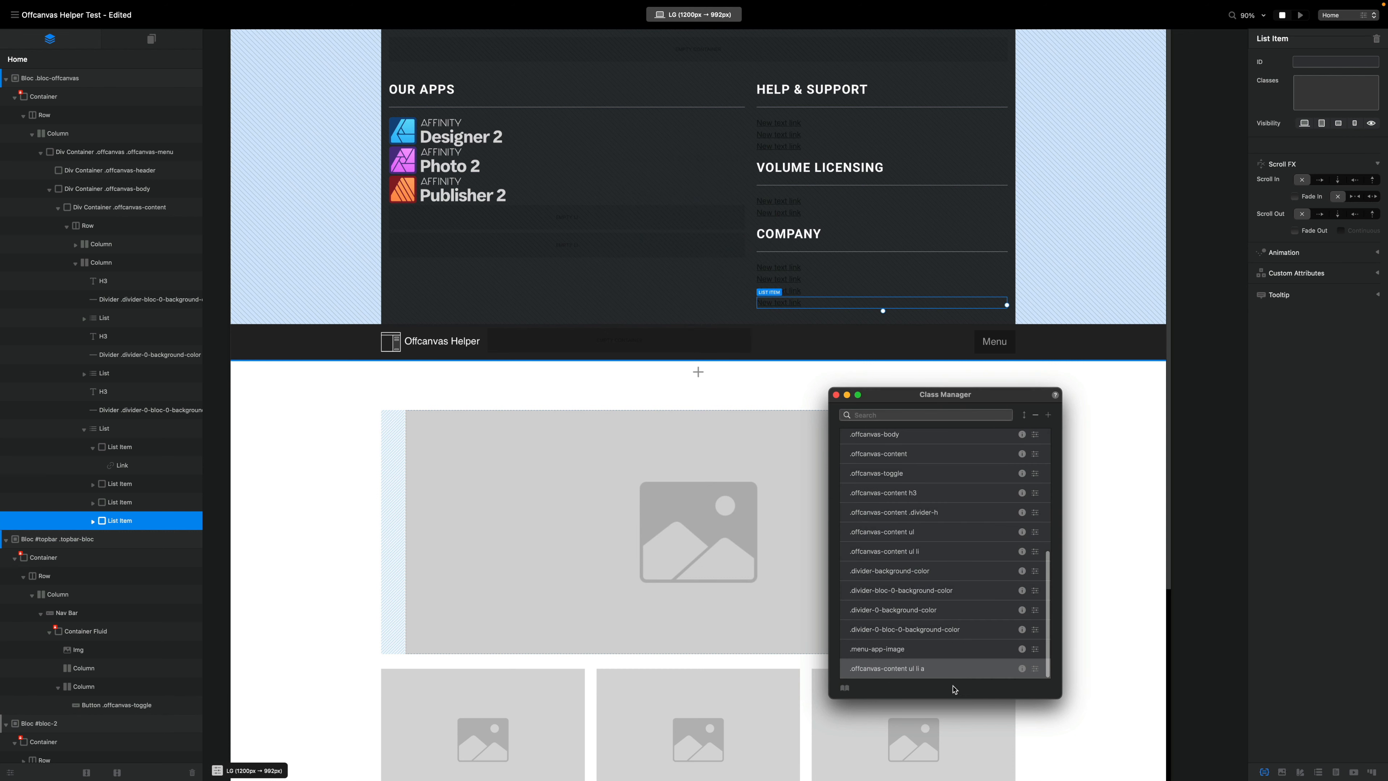
- Edit the "offcanvas-content ul li a" class to use white text with no text decoration
{"action": "double_click", "coordinate": [940, 674]}
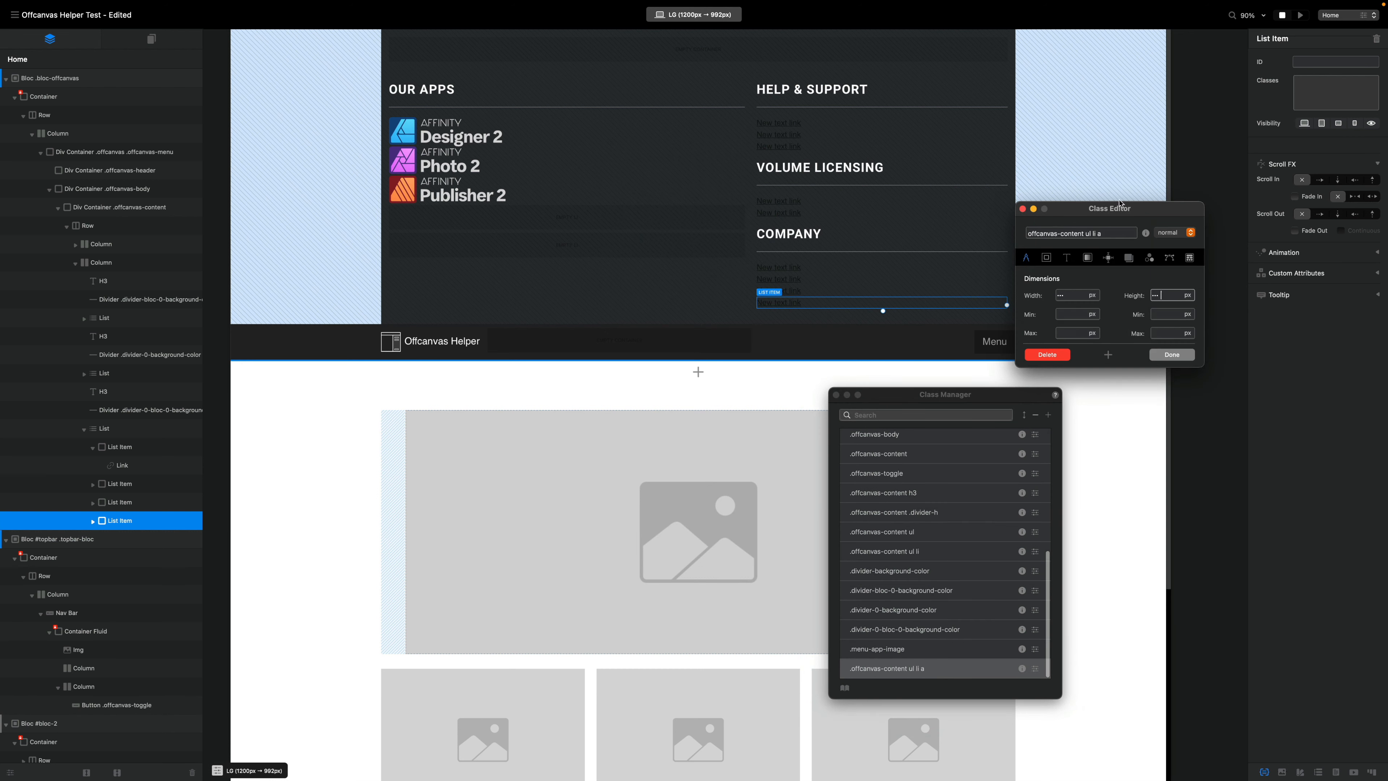
{"action": "left_click_drag", "start_coordinate": [1121, 210], "coordinate": [1165, 188]}
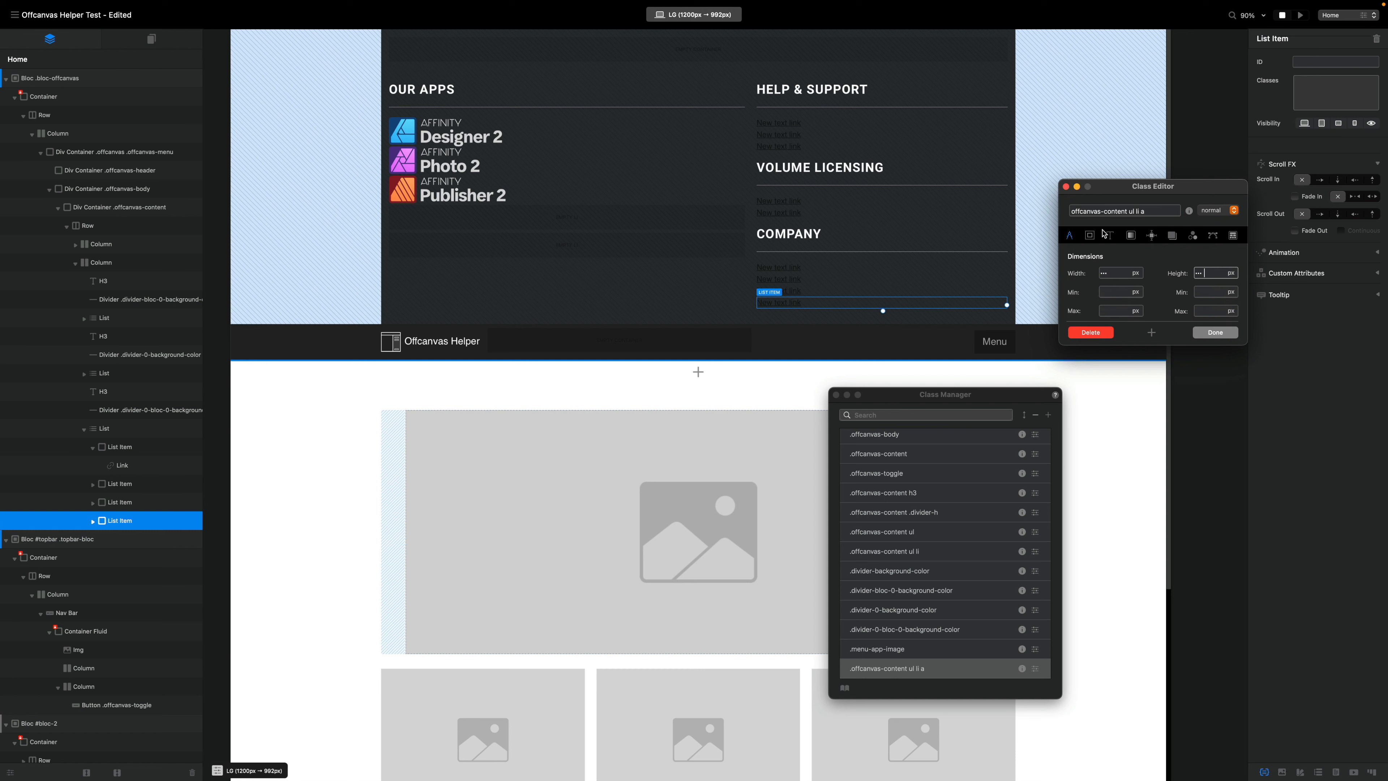
{"action": "left_click", "coordinate": [1118, 235]}
{"action": "left_click", "coordinate": [1124, 308]}
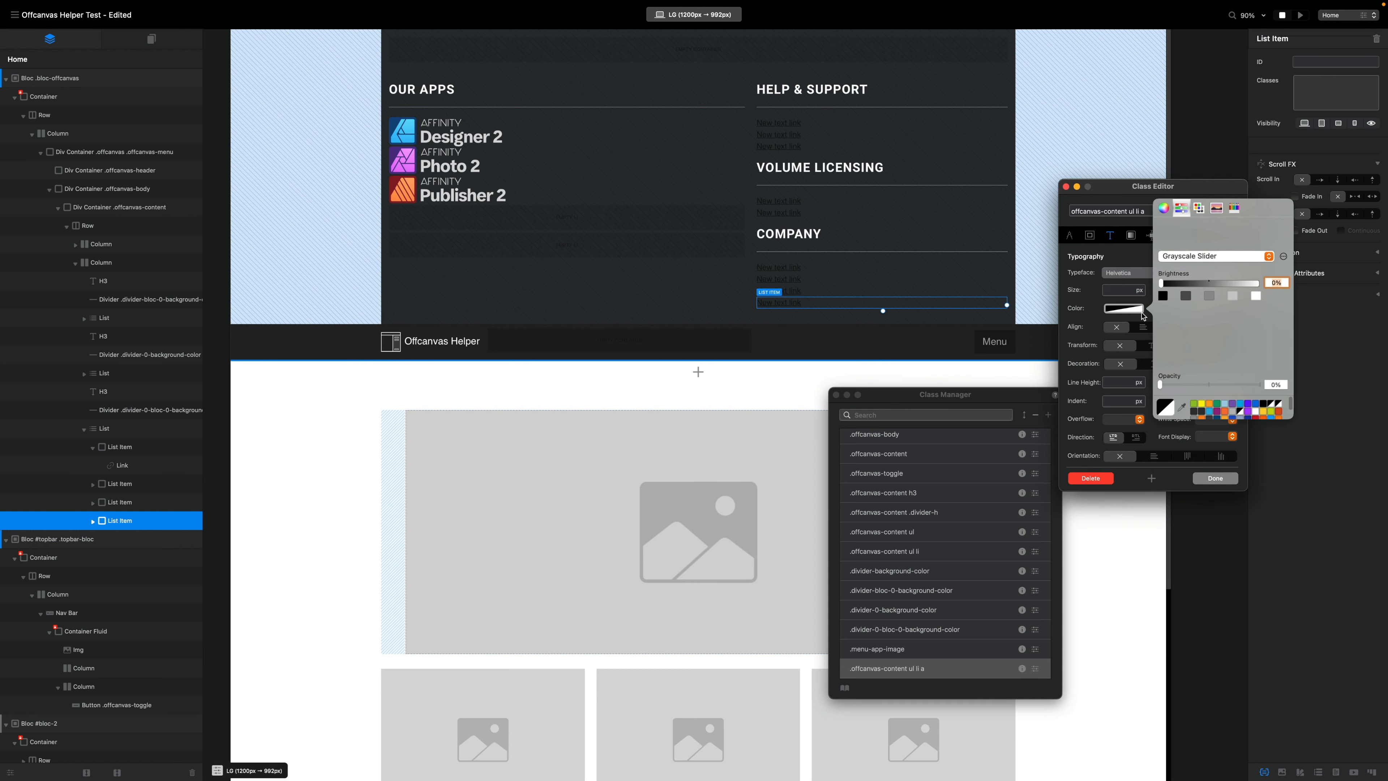
{"action": "left_click", "coordinate": [1255, 297]}
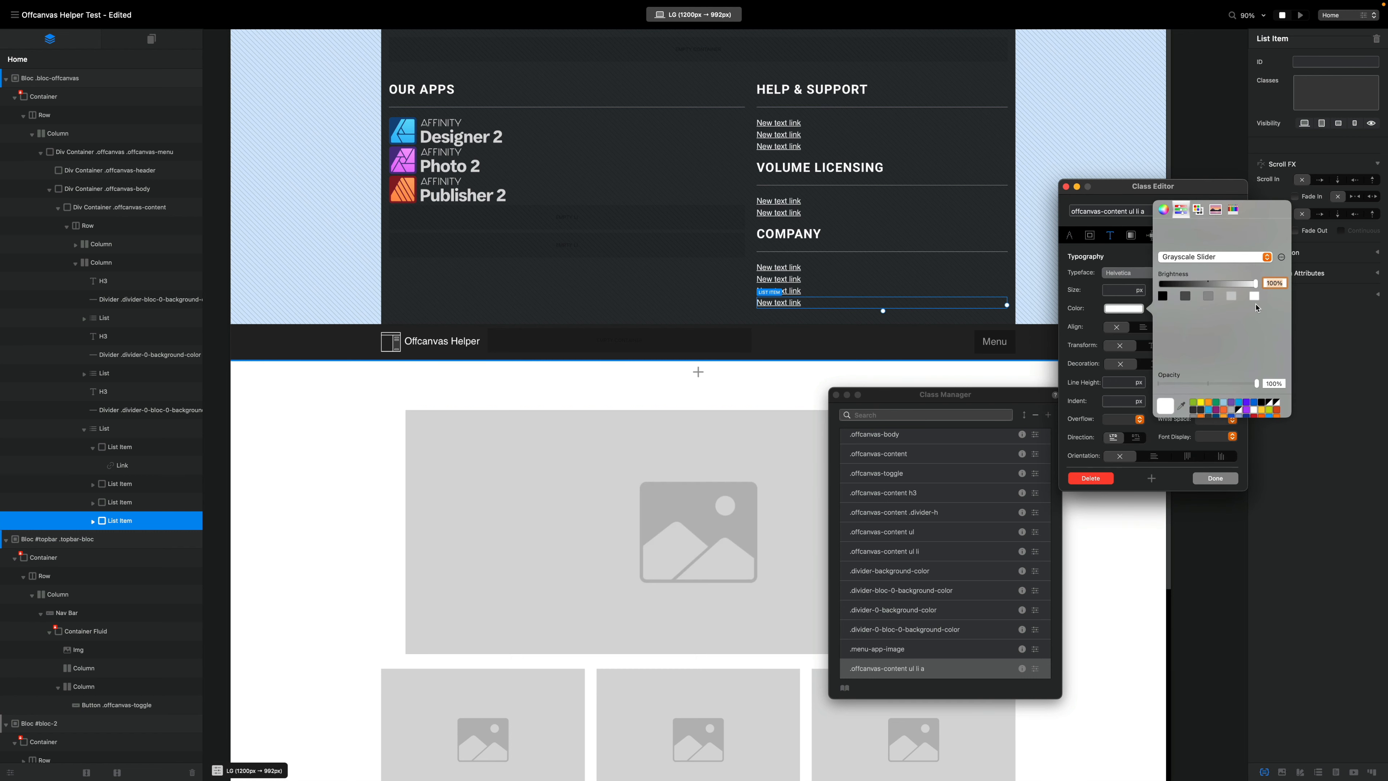
{"action": "left_click", "coordinate": [1111, 259]}
{"action": "left_click", "coordinate": [1129, 366]}
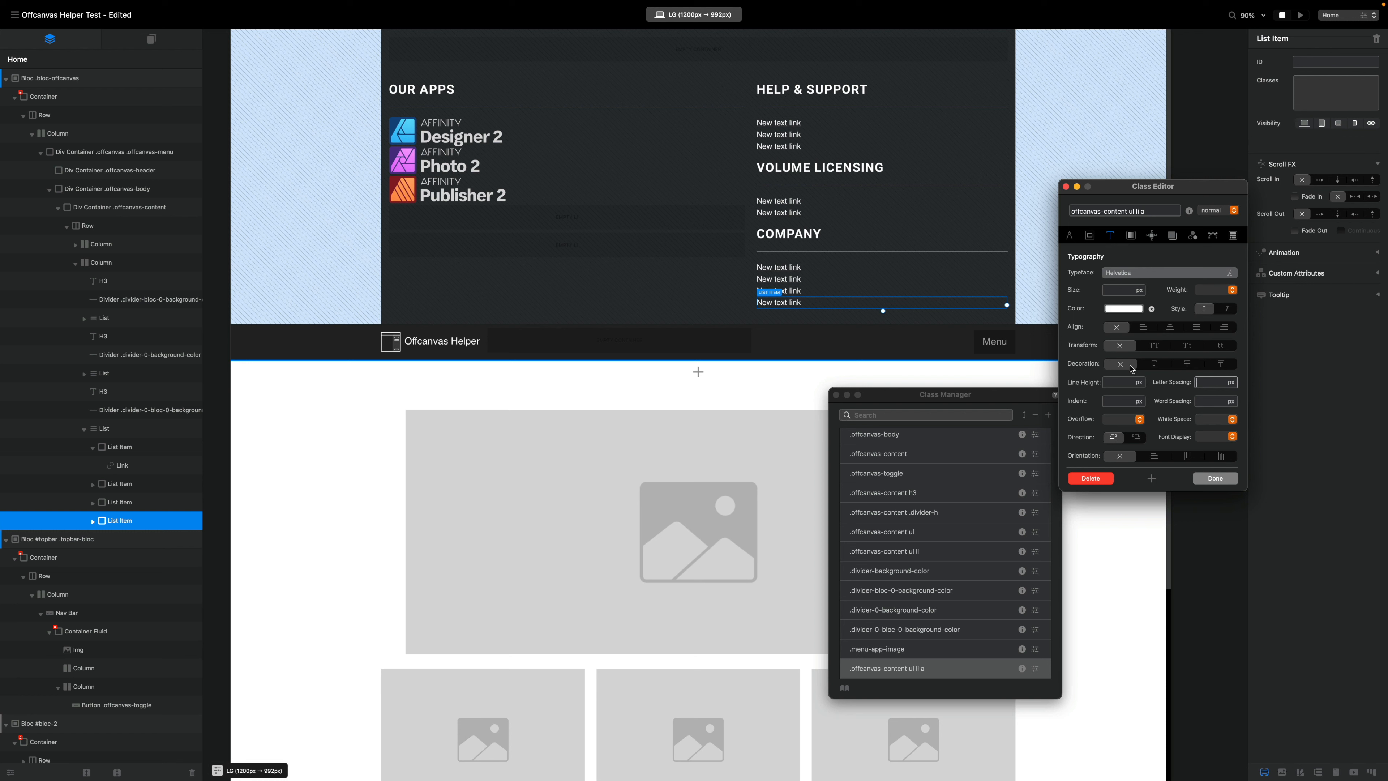
- Set the typeface of the "offcanvas-content ul li a" class to Roboto Regular
{"action": "left_click", "coordinate": [1129, 274]}
{"action": "type", "text": "robo"}
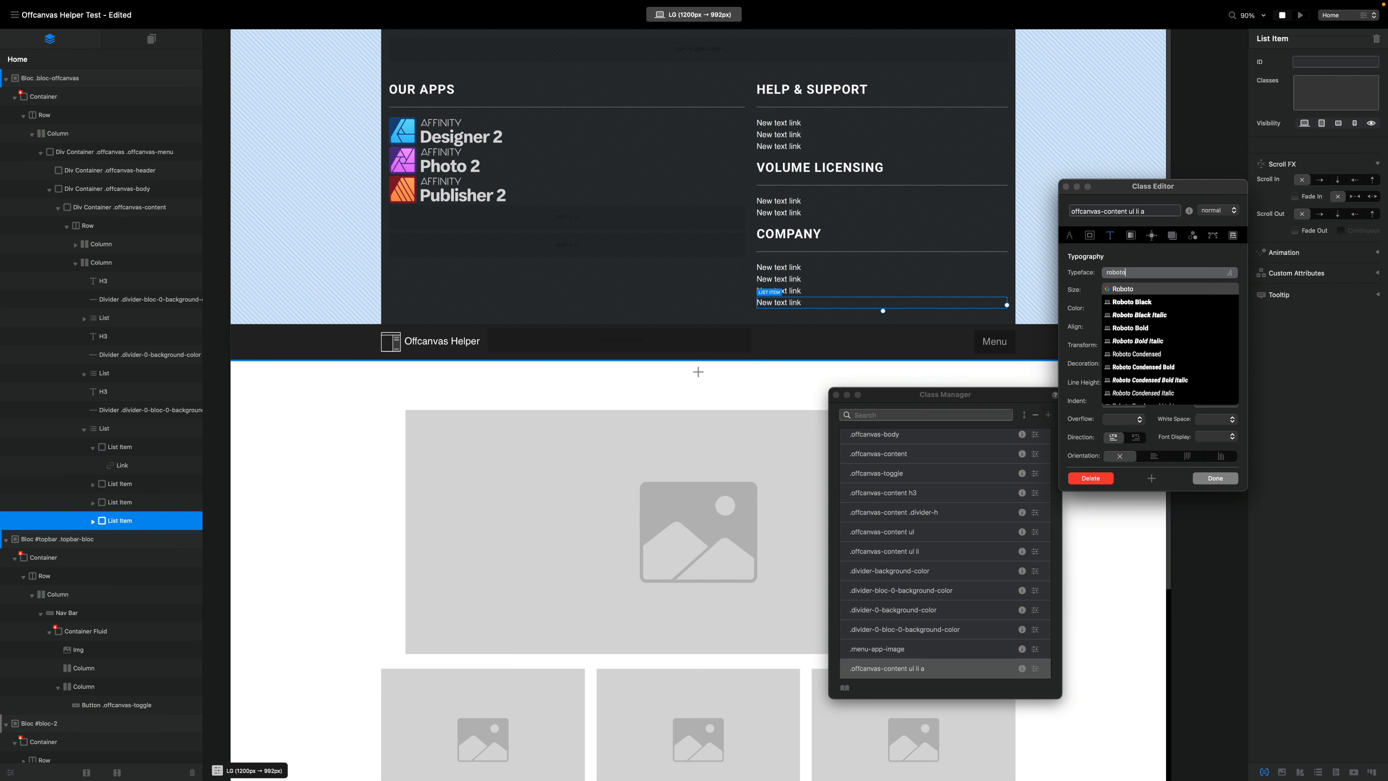
{"action": "type", "text": "to"}
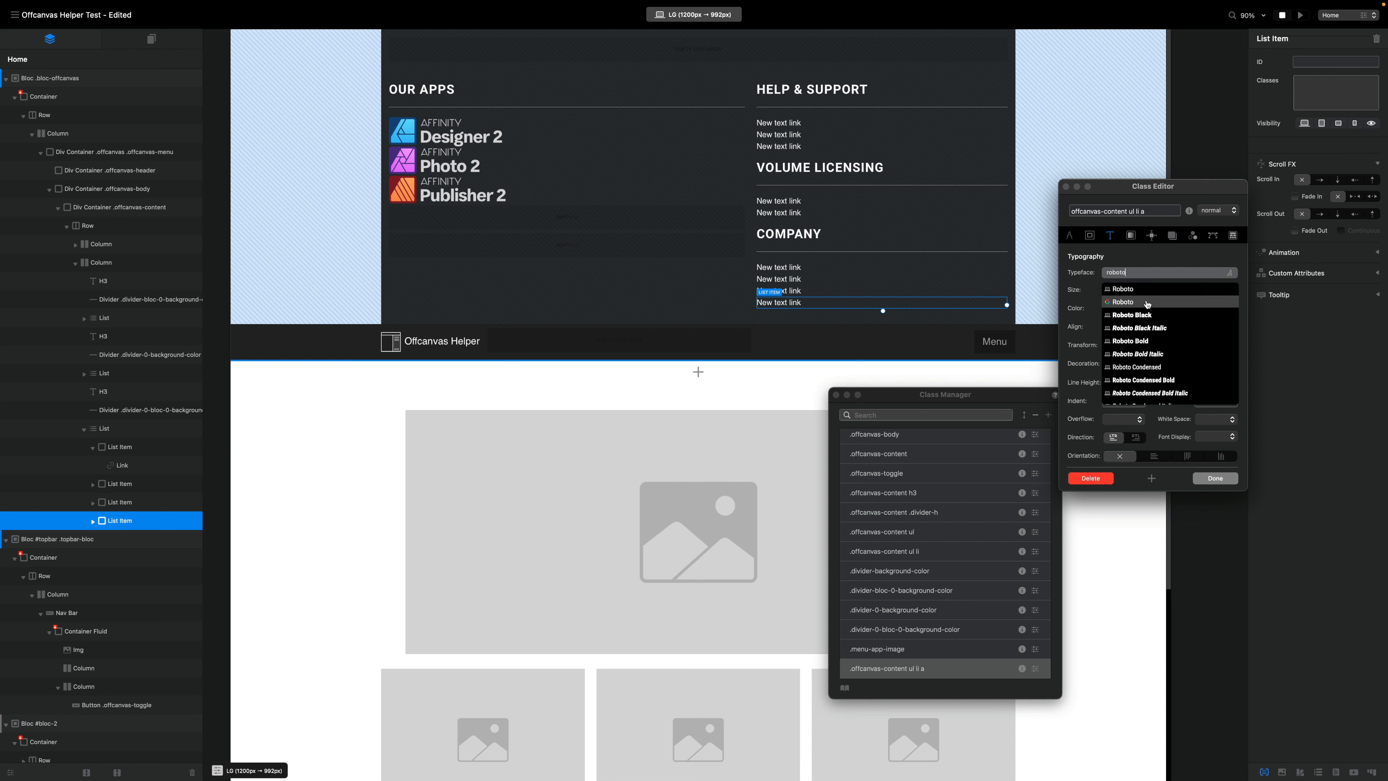
{"action": "left_click", "coordinate": [1144, 289]}
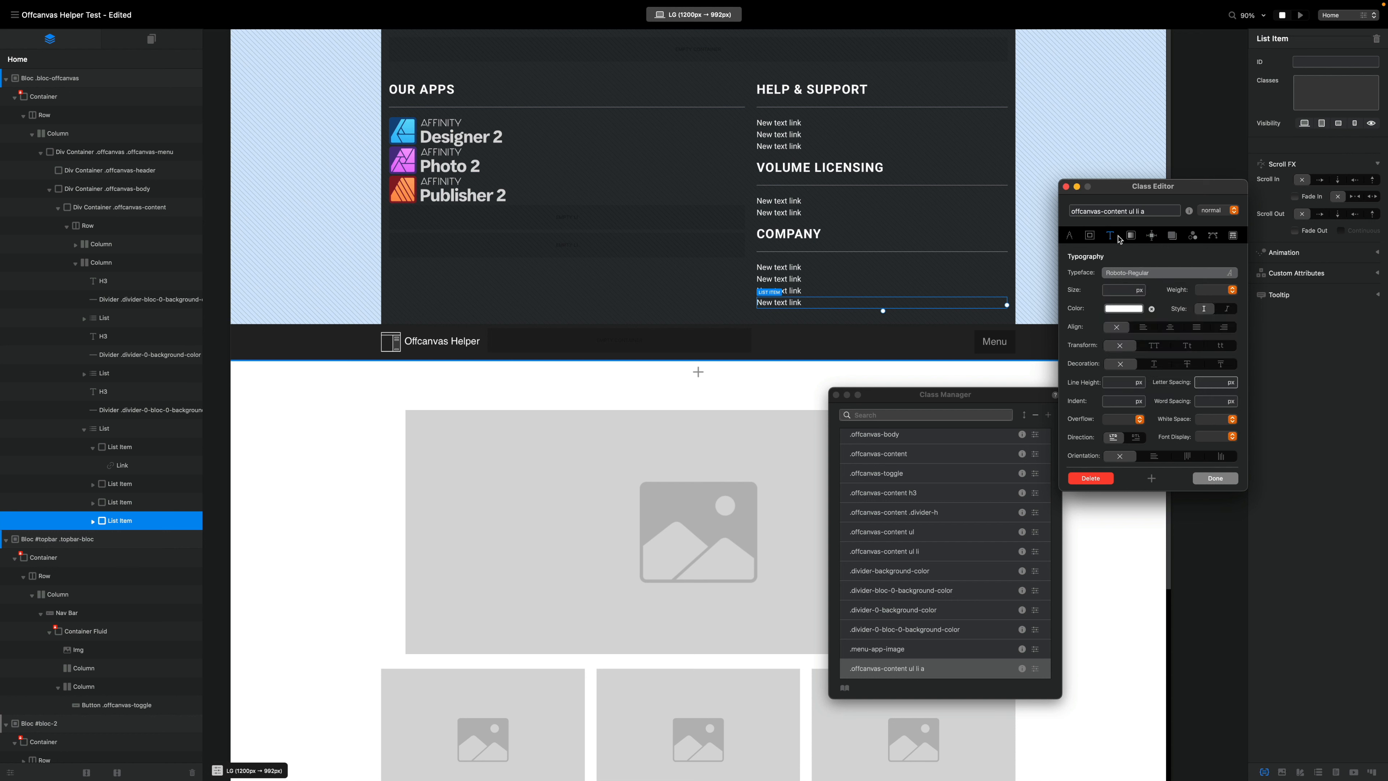
- Set the text size of the "offcanvas-content ul li a" class to 1.4 rem
{"action": "left_click", "coordinate": [1139, 291]}
{"action": "left_click", "coordinate": [1141, 325]}
{"action": "left_click", "coordinate": [1108, 290]}
{"action": "type", "text": "1.4"}
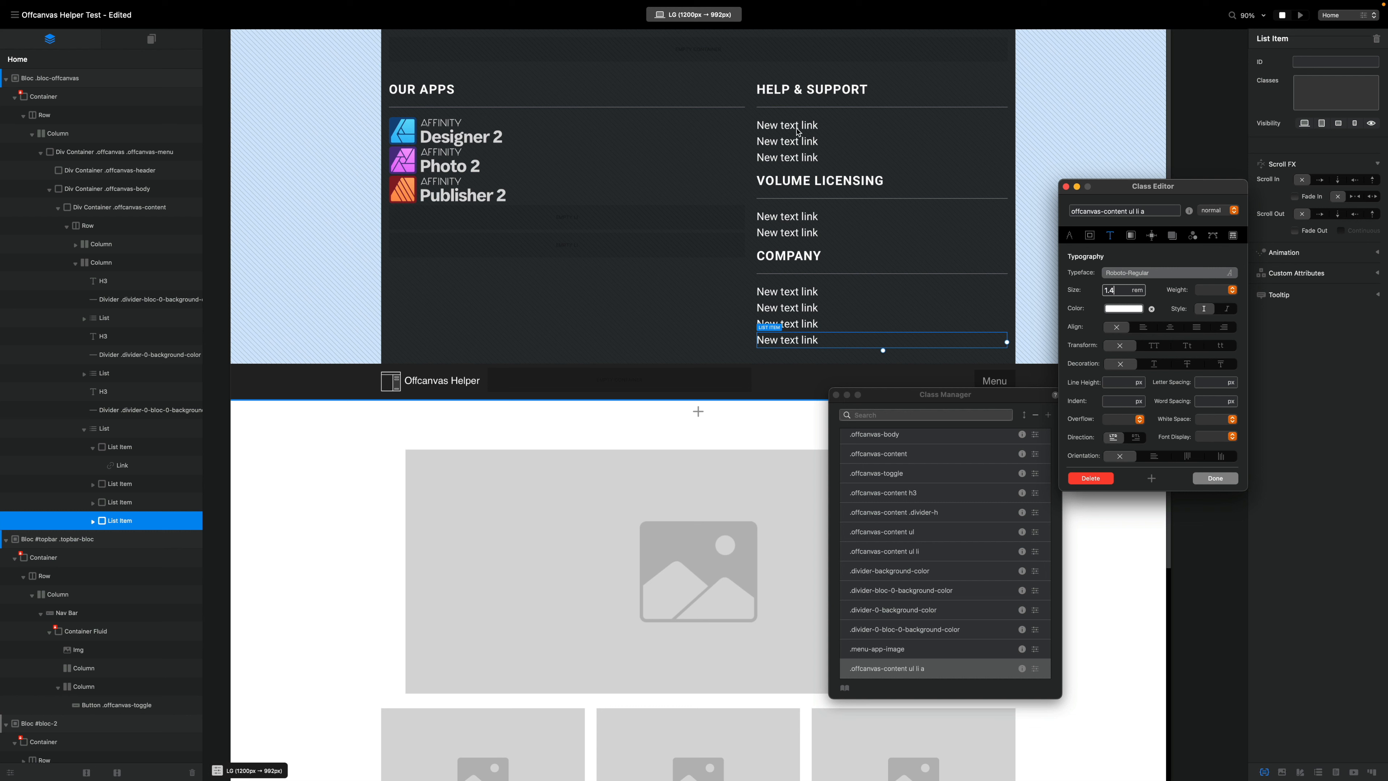
{"action": "left_click_drag", "start_coordinate": [1002, 399], "coordinate": [938, 398]}
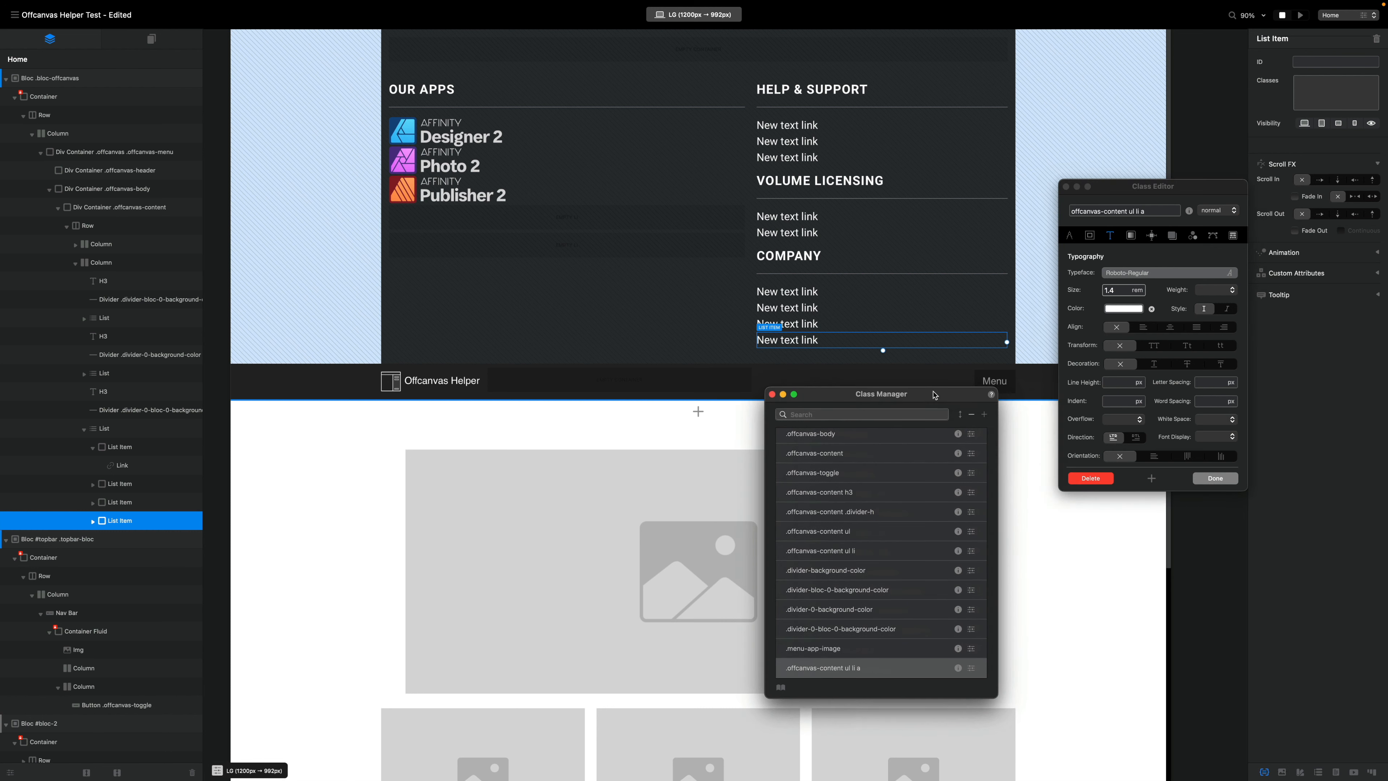
{"action": "left_click", "coordinate": [1216, 479]}
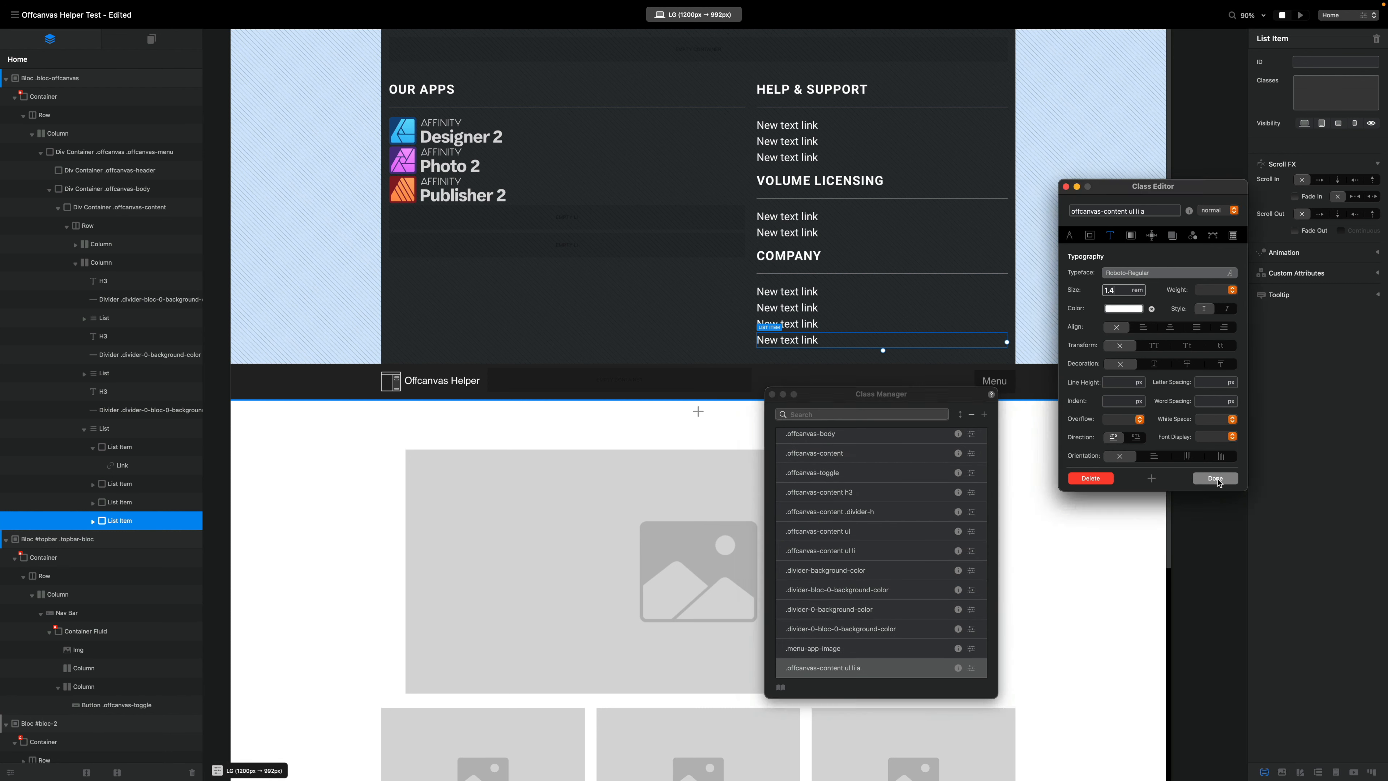
- Give the "offcanvas-content ul li a" class a white text colour in its hover state
{"action": "left_click", "coordinate": [814, 130]}
{"action": "double_click", "coordinate": [906, 675]}
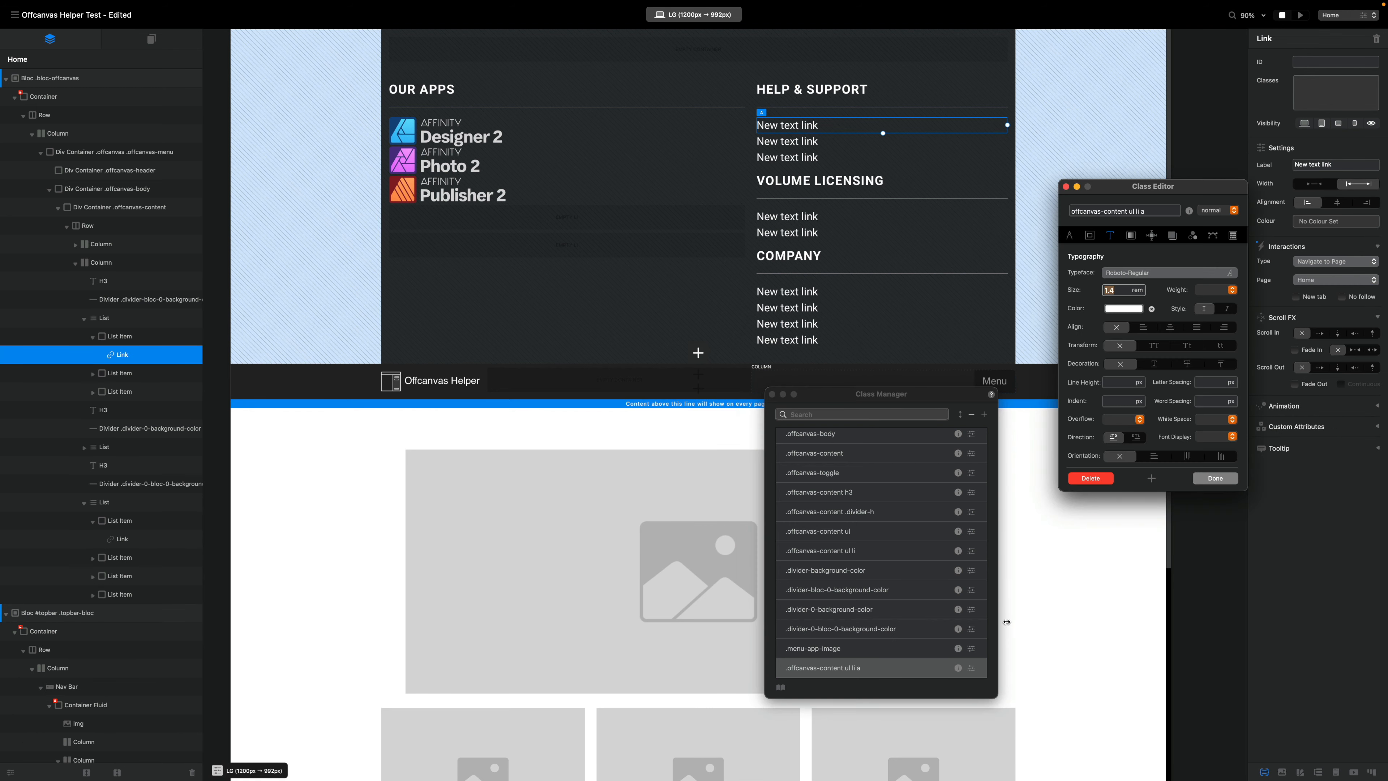
{"action": "key", "text": "ctrl+Right"}
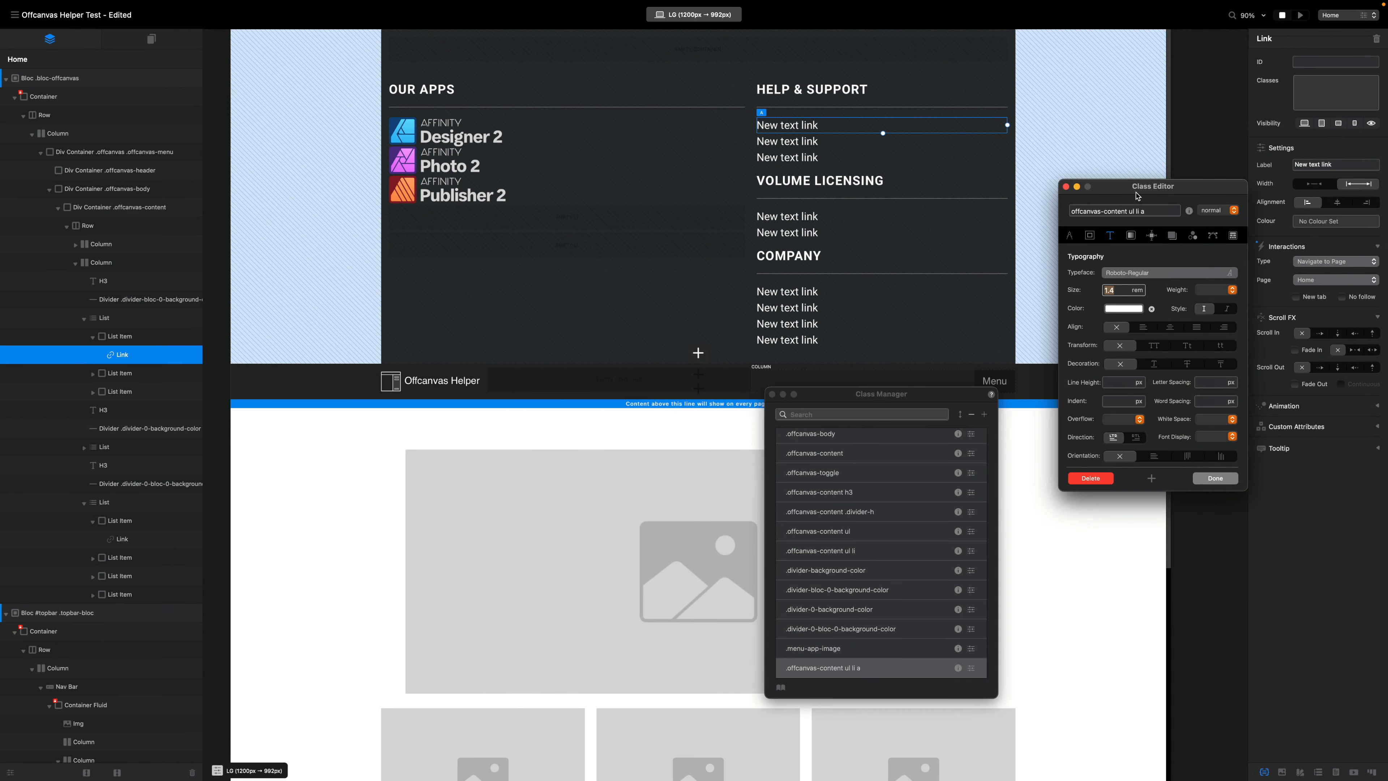
{"action": "left_click_drag", "start_coordinate": [1138, 195], "coordinate": [1094, 197]}
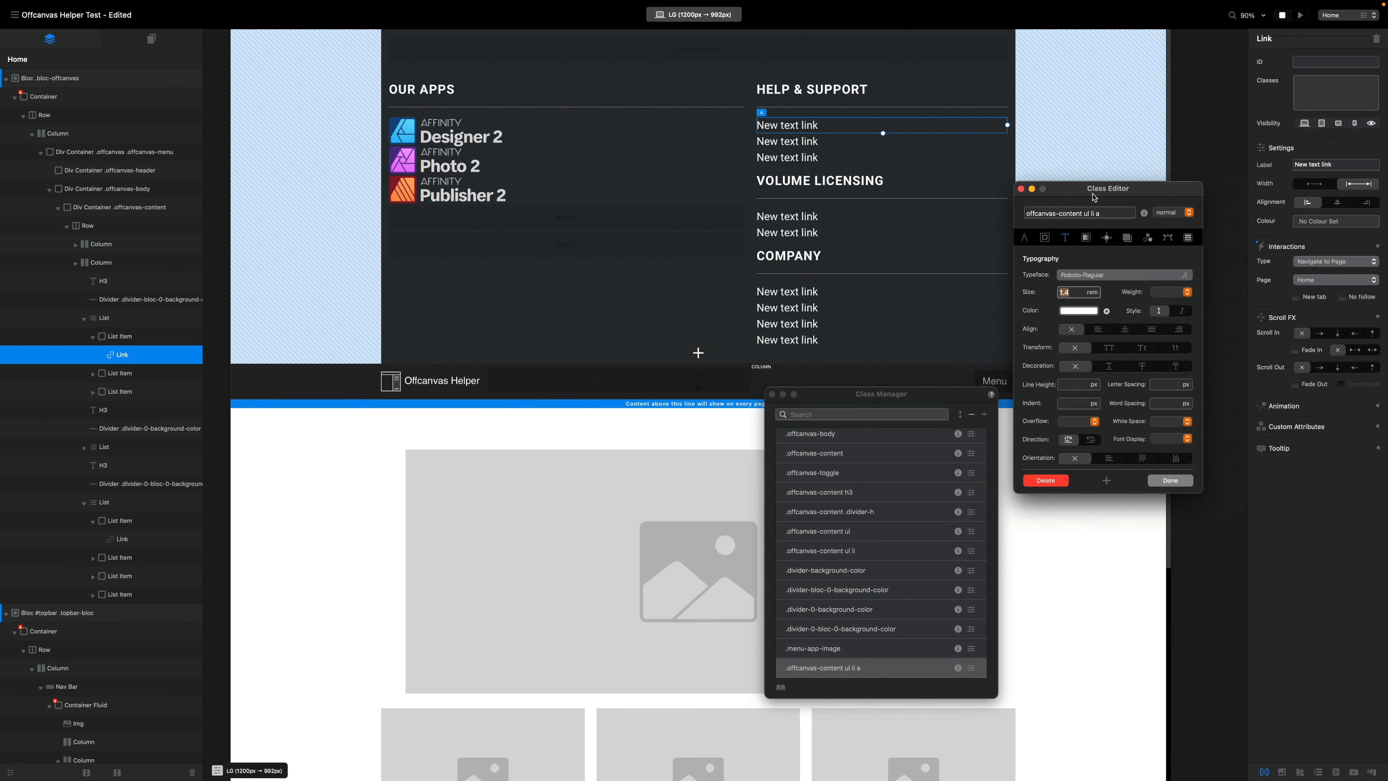
{"action": "left_click", "coordinate": [1189, 213]}
{"action": "left_click", "coordinate": [1180, 225]}
{"action": "left_click", "coordinate": [1077, 311]}
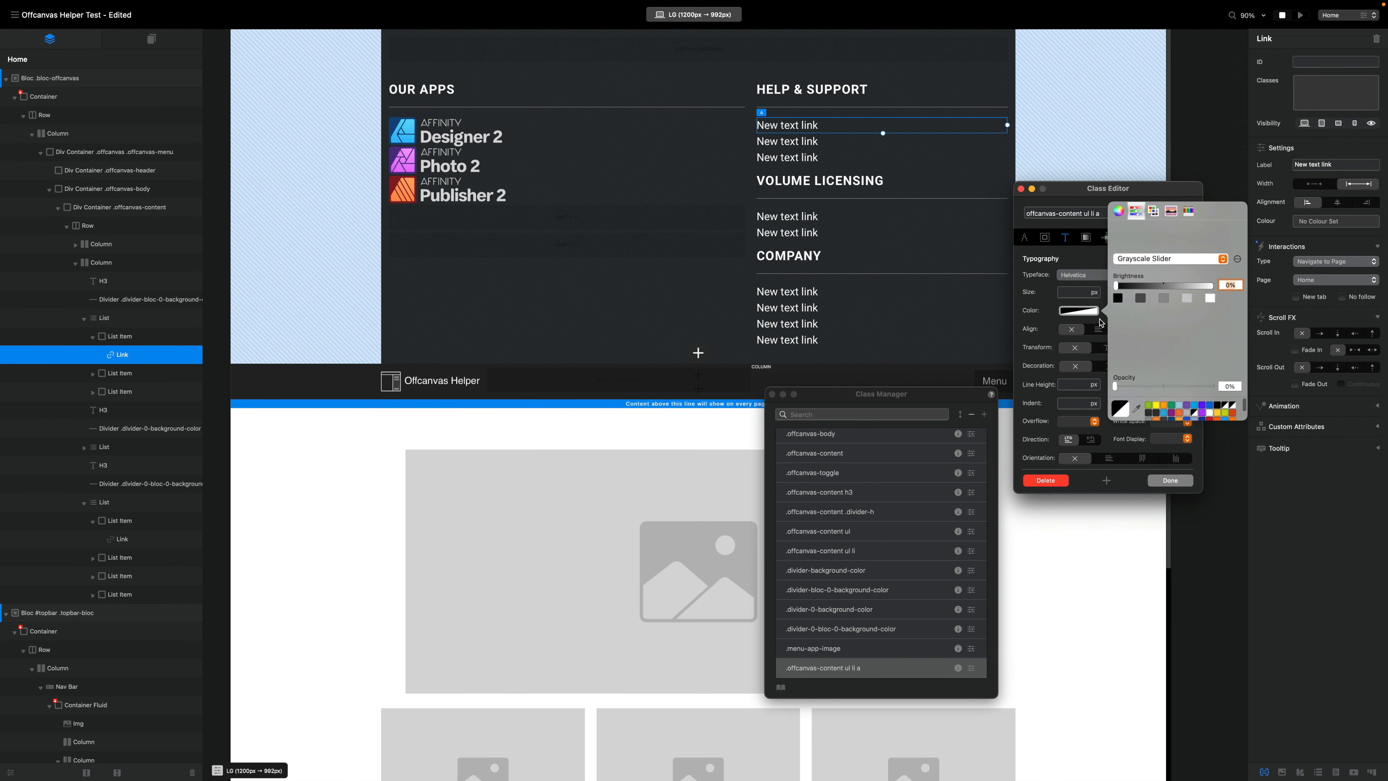
{"action": "left_click", "coordinate": [1209, 299]}
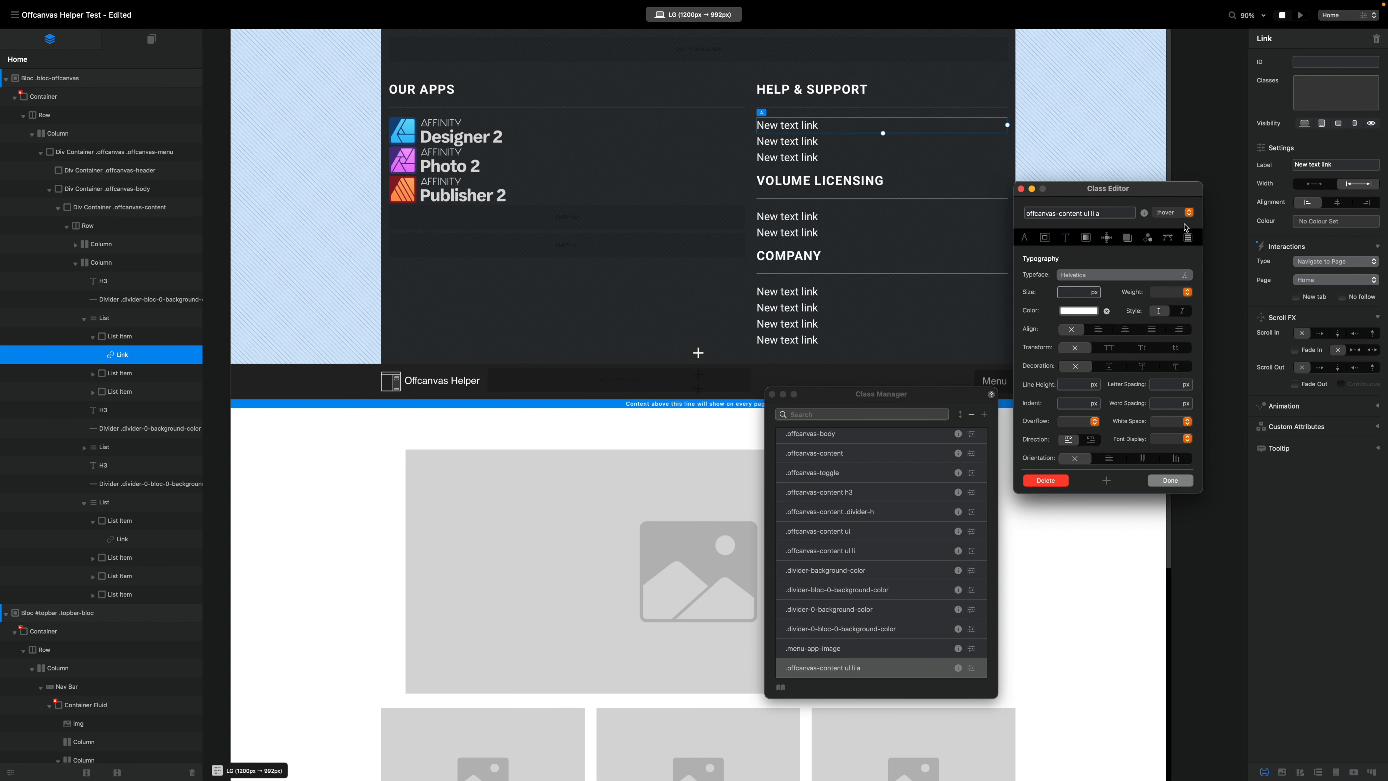
- Set the normal-state text colour of the "offcanvas-content ul li a" class to white (FFFFFF) at 70% opacity
{"action": "left_click", "coordinate": [1183, 213]}
{"action": "left_click", "coordinate": [1175, 200]}
{"action": "left_click", "coordinate": [1073, 311]}
{"action": "left_click", "coordinate": [1186, 412]}
{"action": "left_click", "coordinate": [1188, 414]}
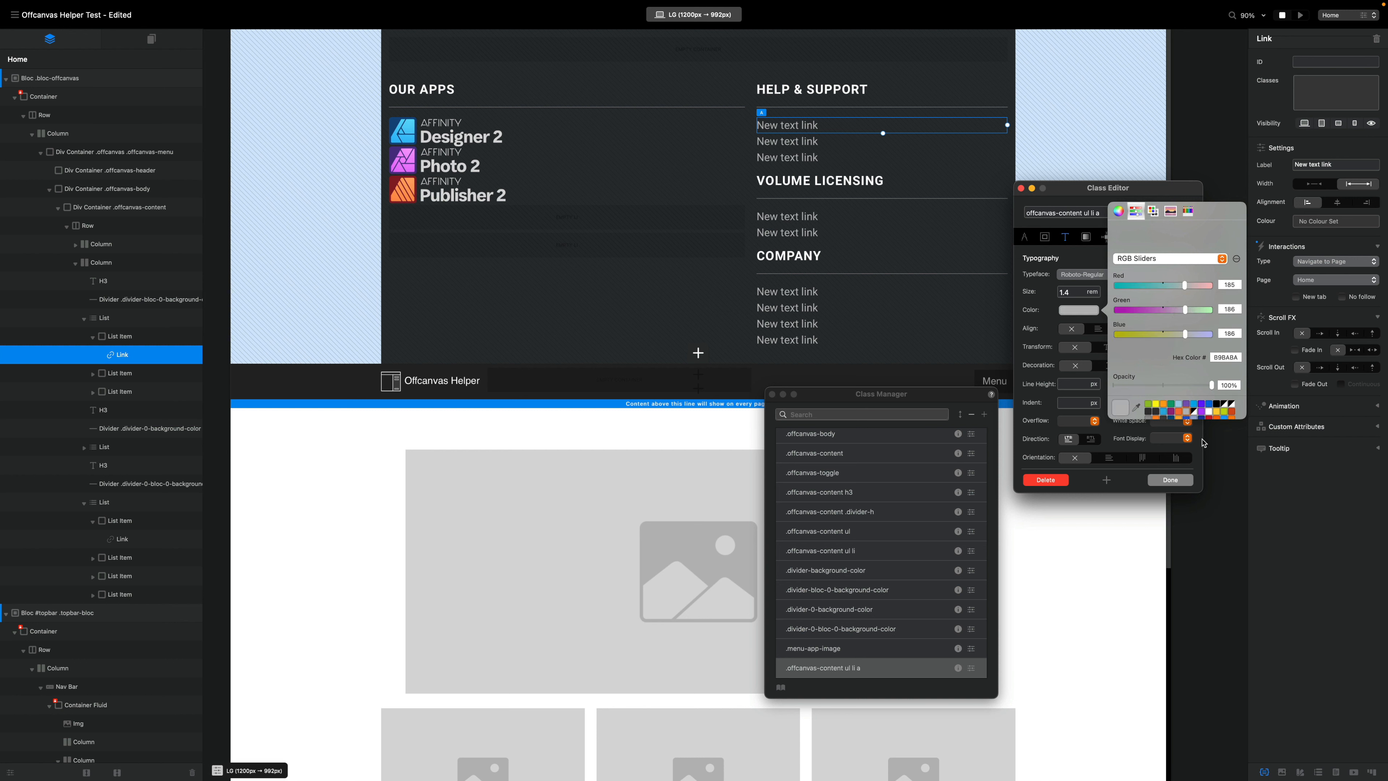
{"action": "left_click", "coordinate": [1209, 413]}
{"action": "left_click_drag", "start_coordinate": [1211, 389], "coordinate": [1185, 388]}
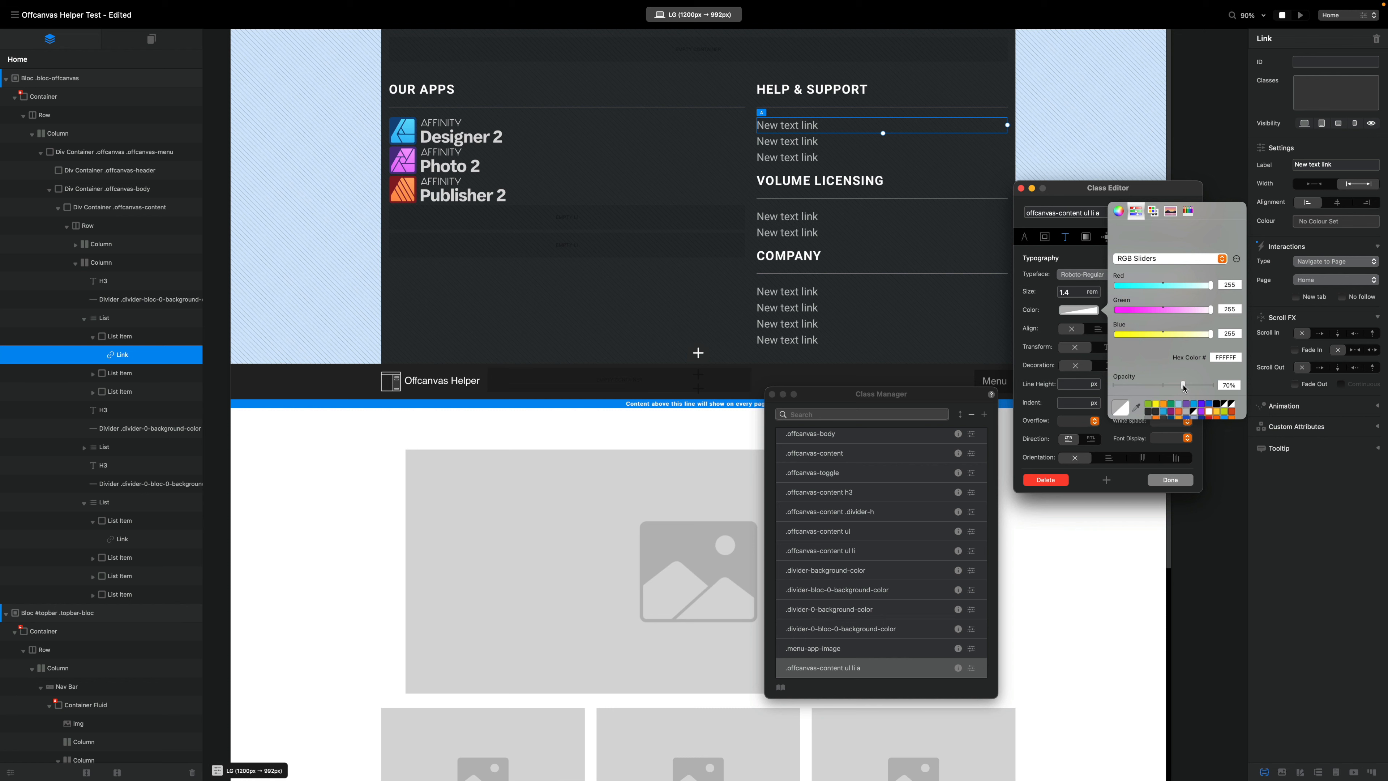
{"action": "left_click", "coordinate": [1062, 152]}
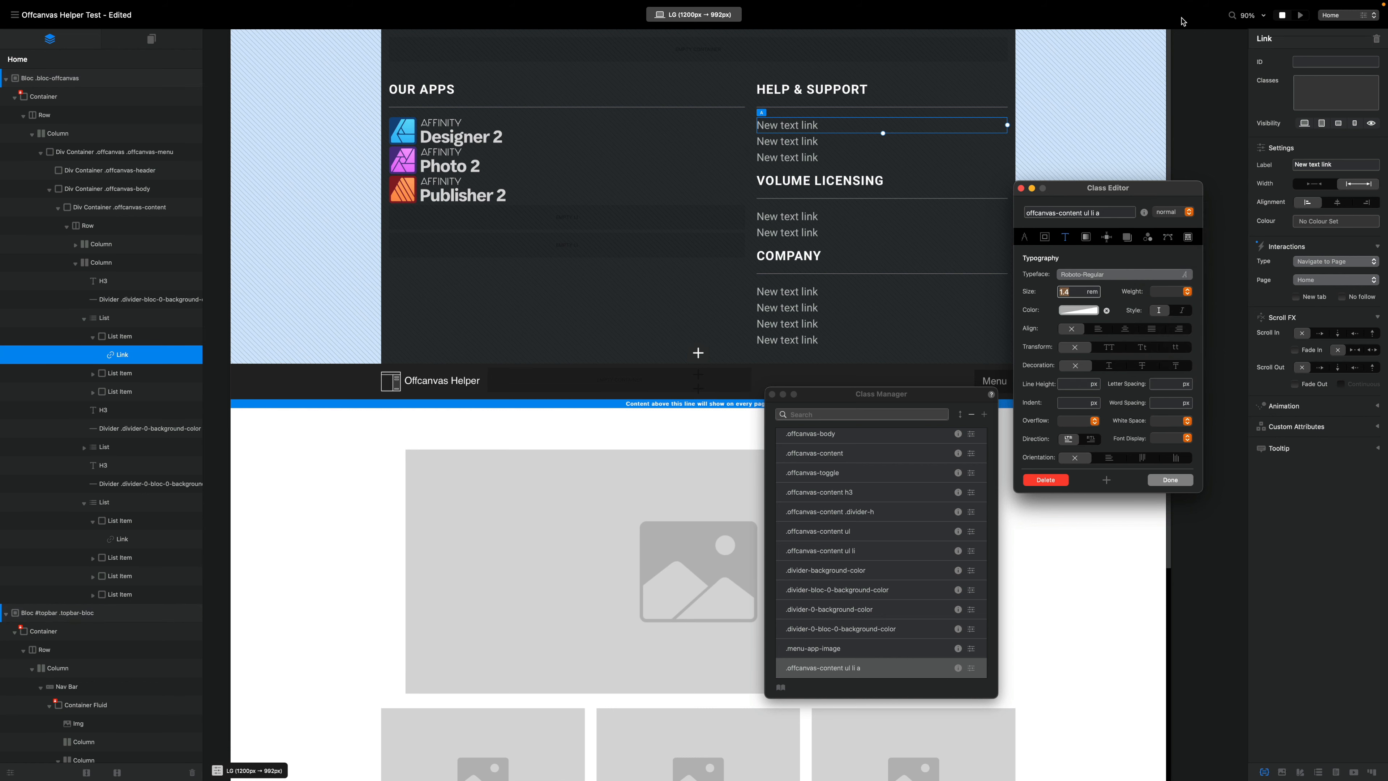
- Preview the page and examine the link colours and hover effect in the opened offcanvas menu
{"action": "left_click", "coordinate": [1299, 16]}
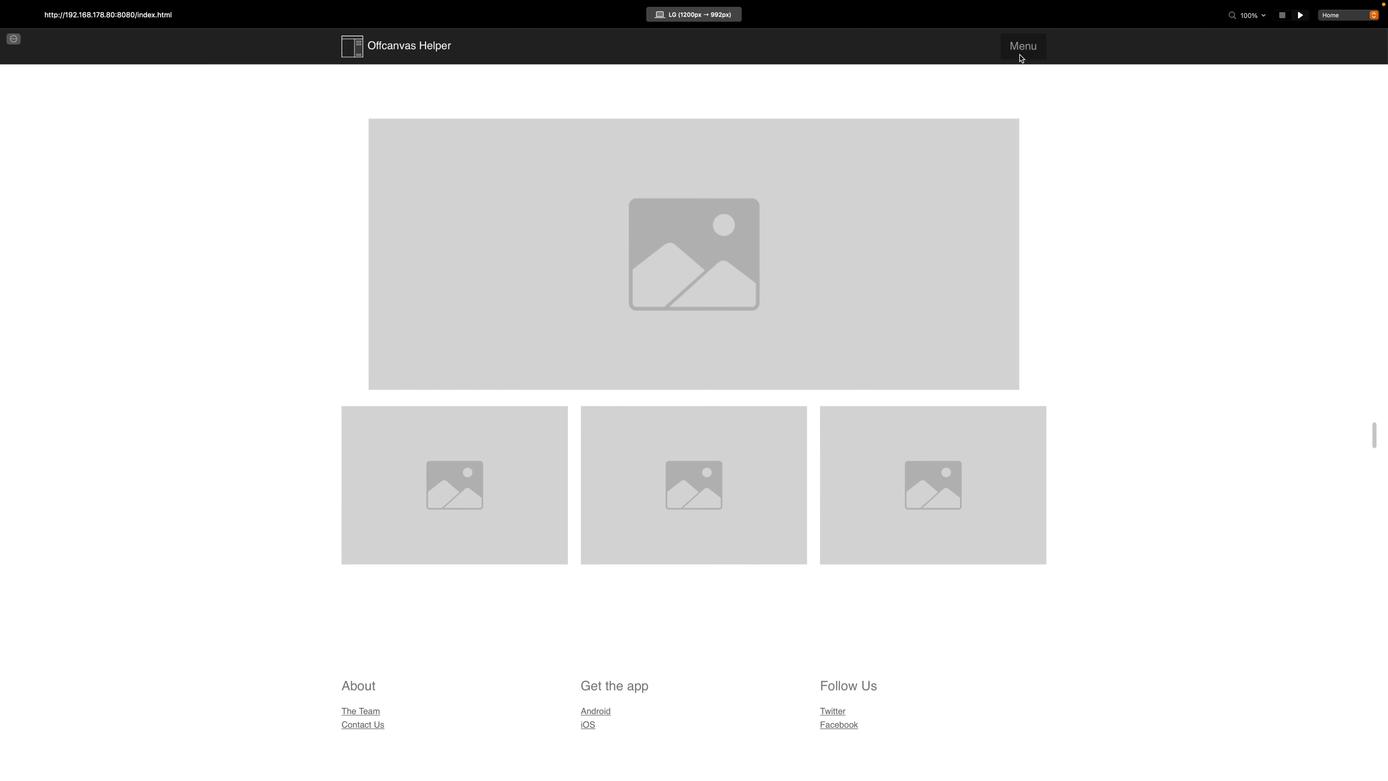
{"action": "left_click", "coordinate": [1023, 49]}
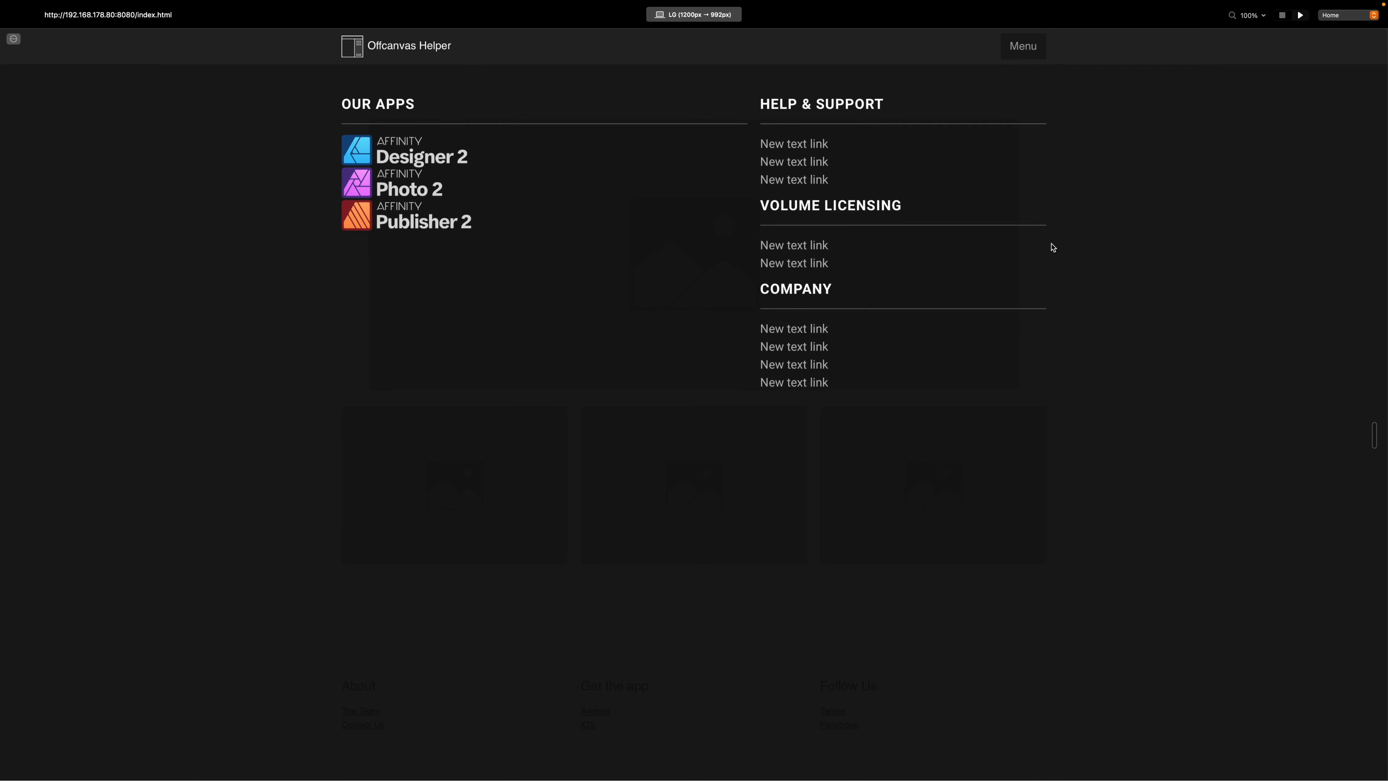
{"action": "left_click", "coordinate": [1023, 47]}
{"action": "left_click", "coordinate": [1027, 49]}
{"action": "left_click", "coordinate": [1027, 54]}
{"action": "left_click", "coordinate": [1282, 16]}
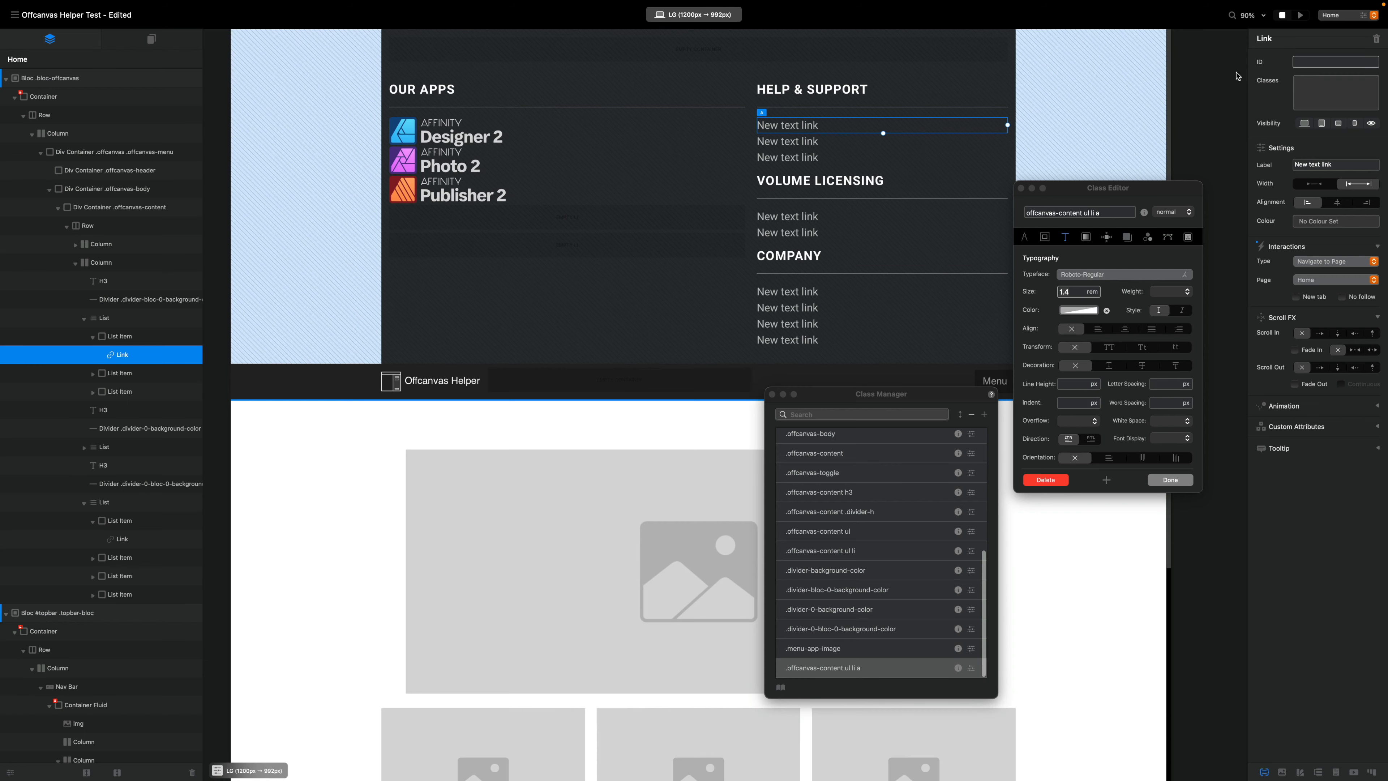
{"action": "left_click", "coordinate": [1302, 17]}
{"action": "left_click", "coordinate": [1032, 53]}
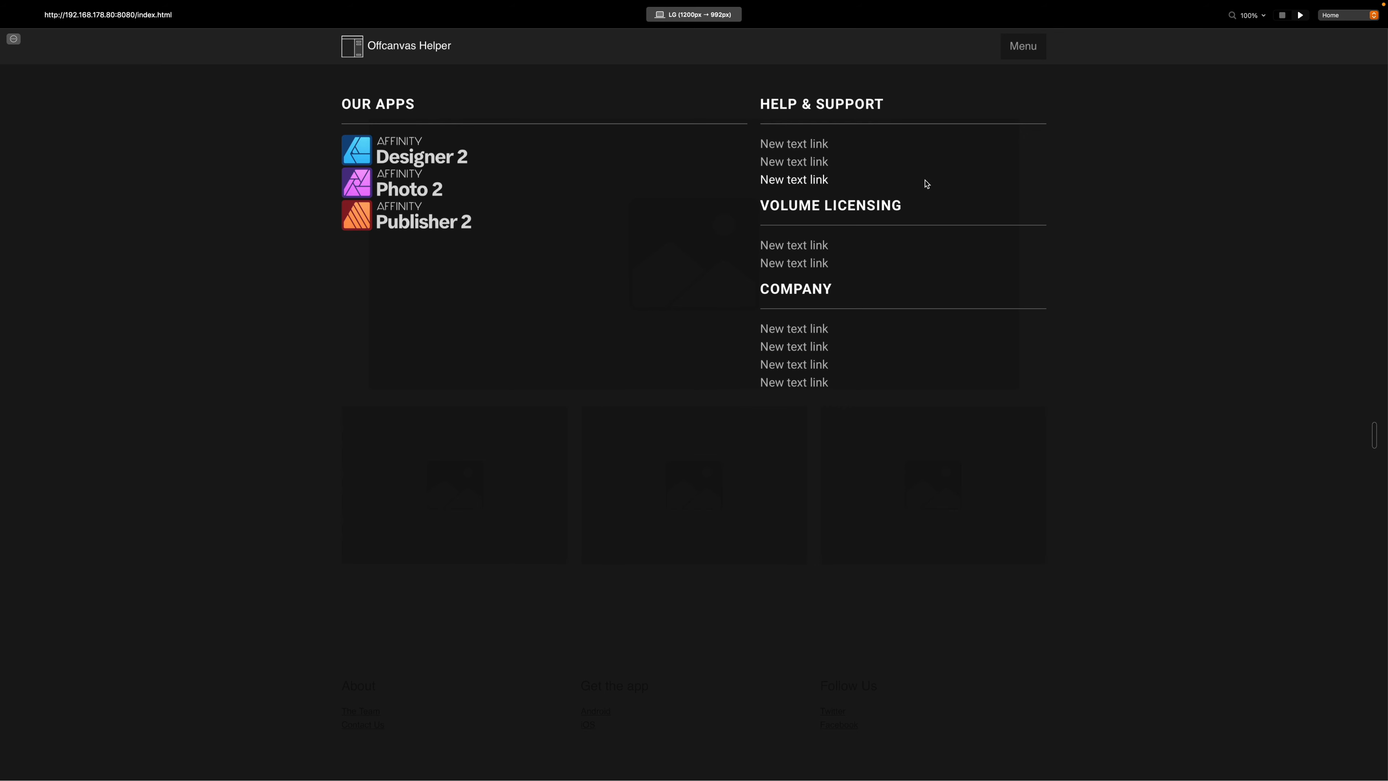
{"action": "left_click", "coordinate": [1028, 53]}
{"action": "left_click", "coordinate": [1283, 16]}
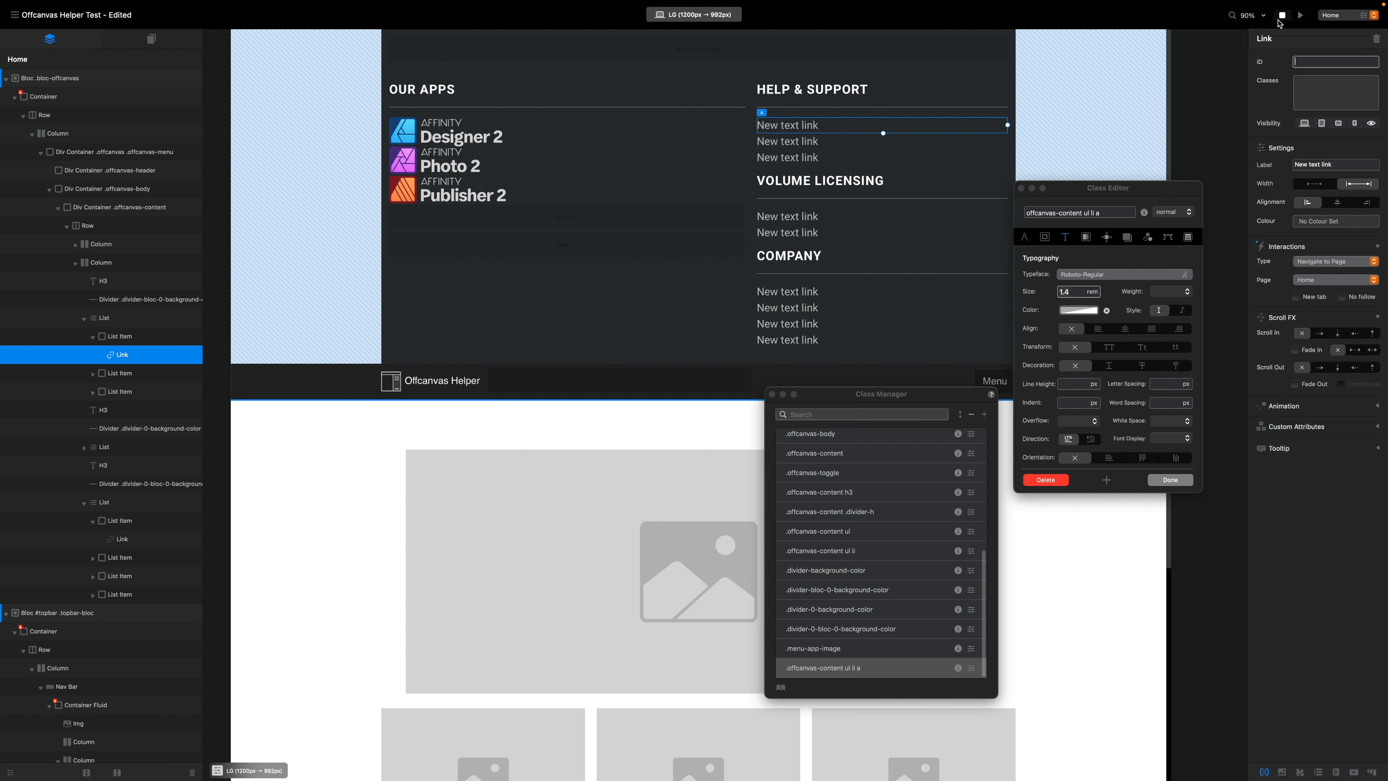
- Change the text links under Help & Support, Volume Licensing and Company from full width to fit their content
{"action": "left_click", "coordinate": [837, 143]}
{"action": "left_click", "coordinate": [838, 128]}
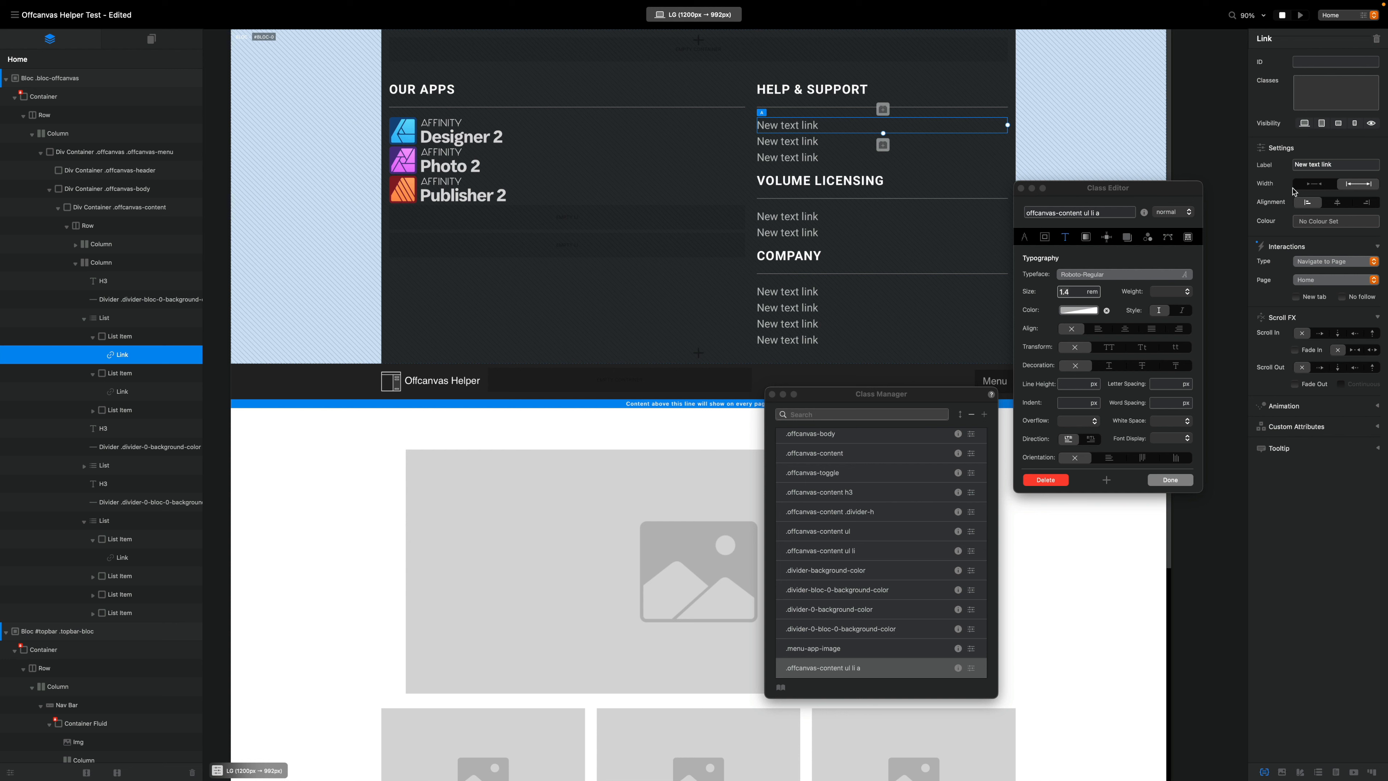
{"action": "left_click", "coordinate": [1316, 185]}
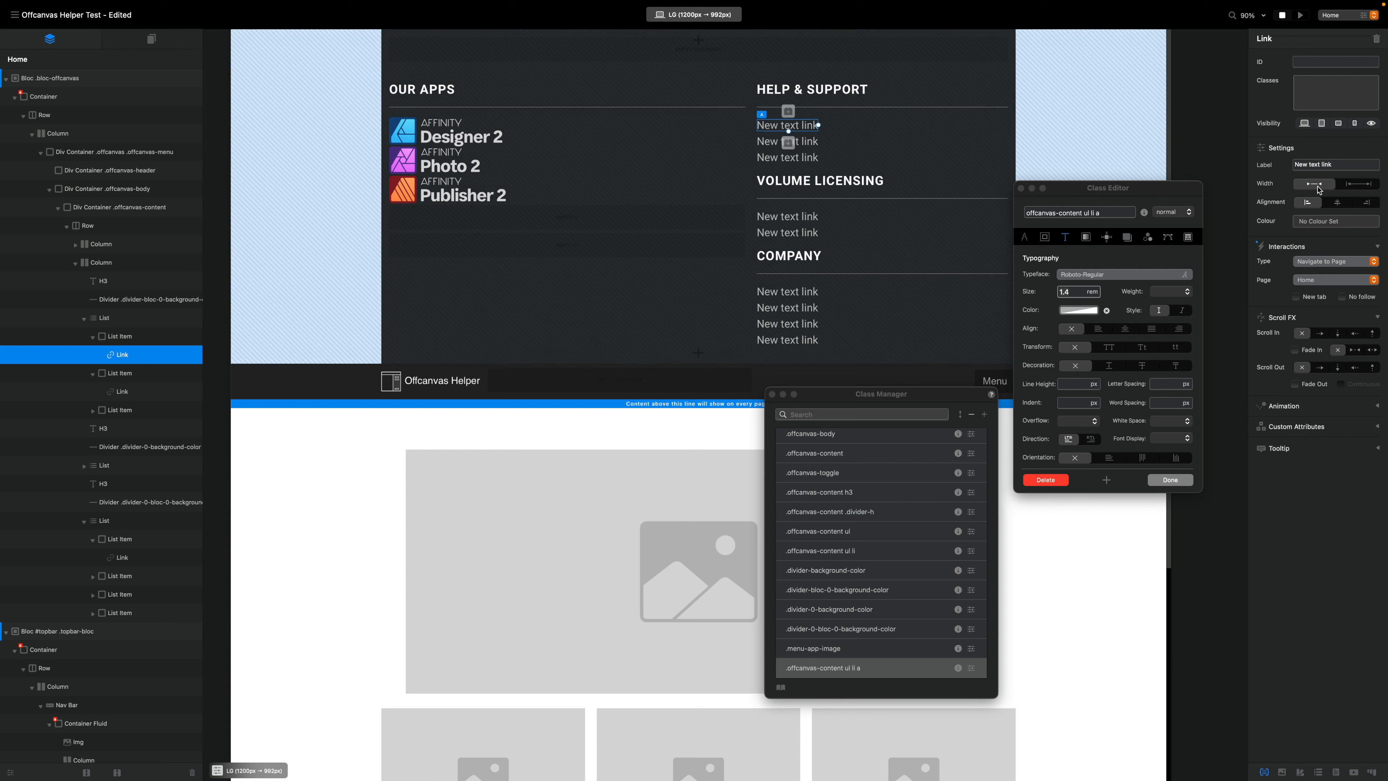
{"action": "left_click", "coordinate": [818, 143]}
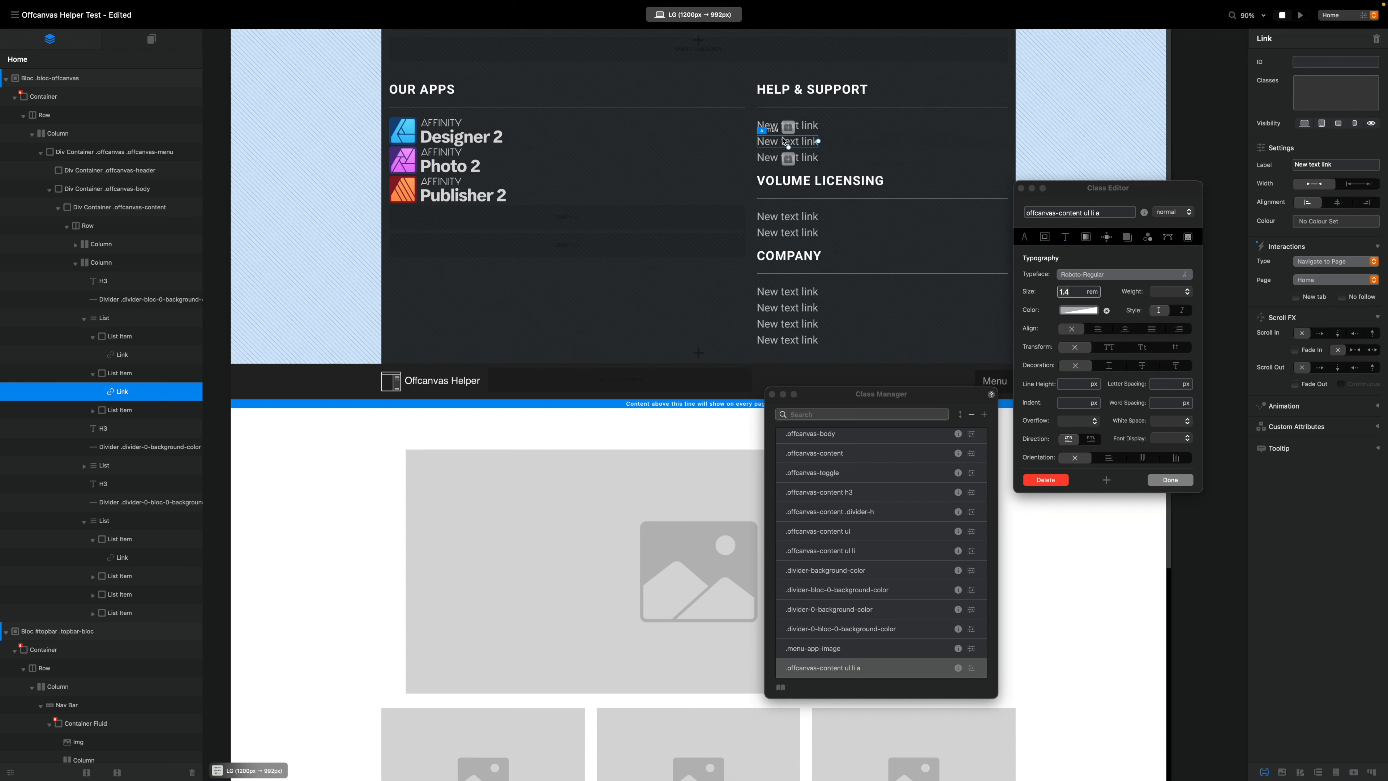
{"action": "left_click", "coordinate": [819, 160]}
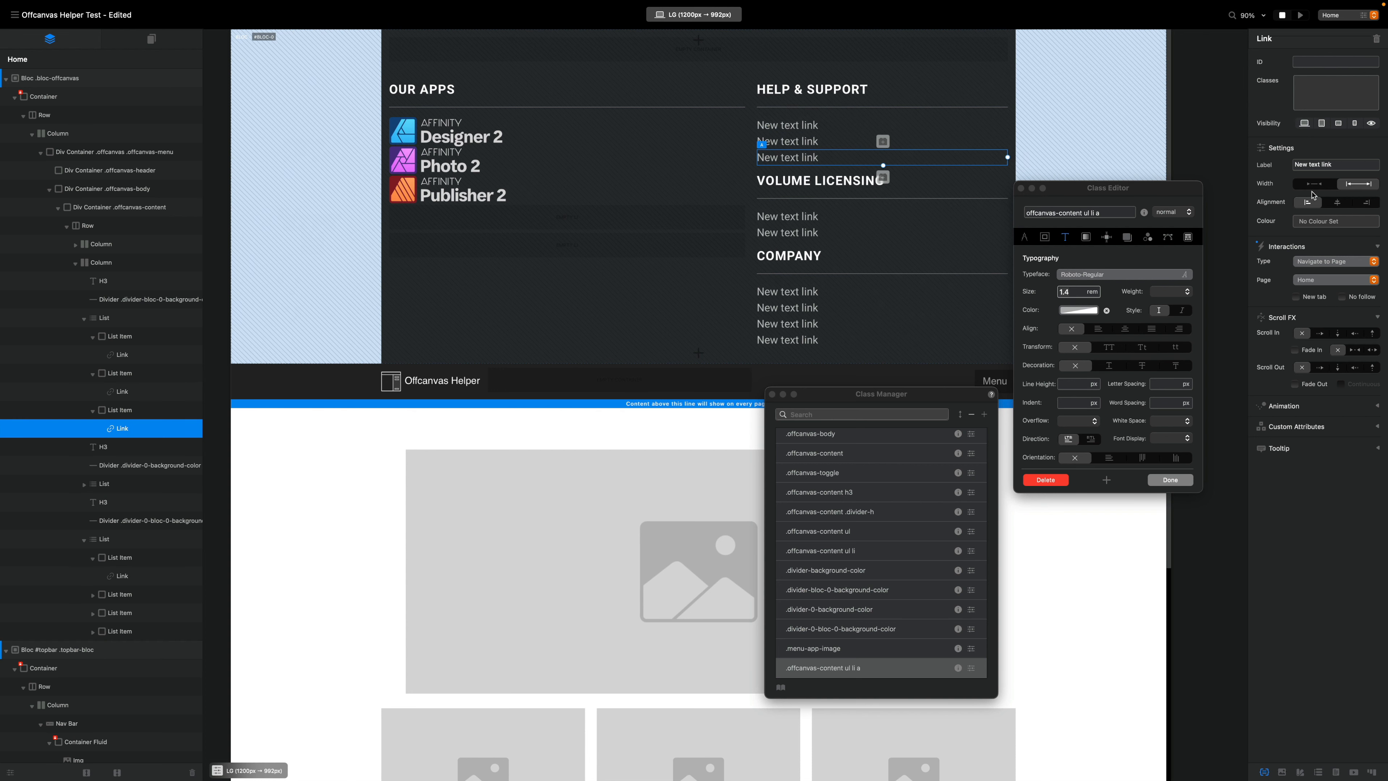
{"action": "left_click", "coordinate": [845, 339]}
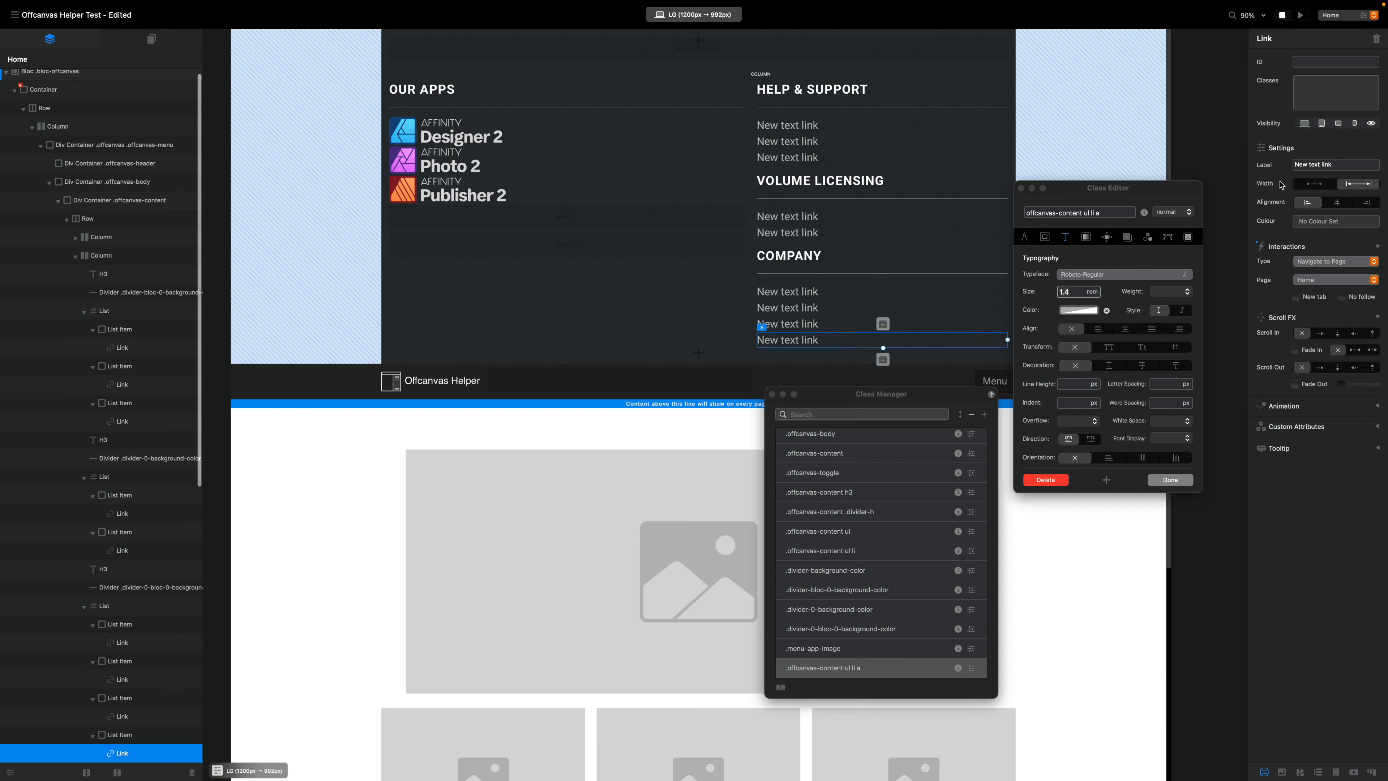
- Preview the page again and check how the narrower links behave in the opened offcanvas menu
{"action": "left_click", "coordinate": [1300, 15]}
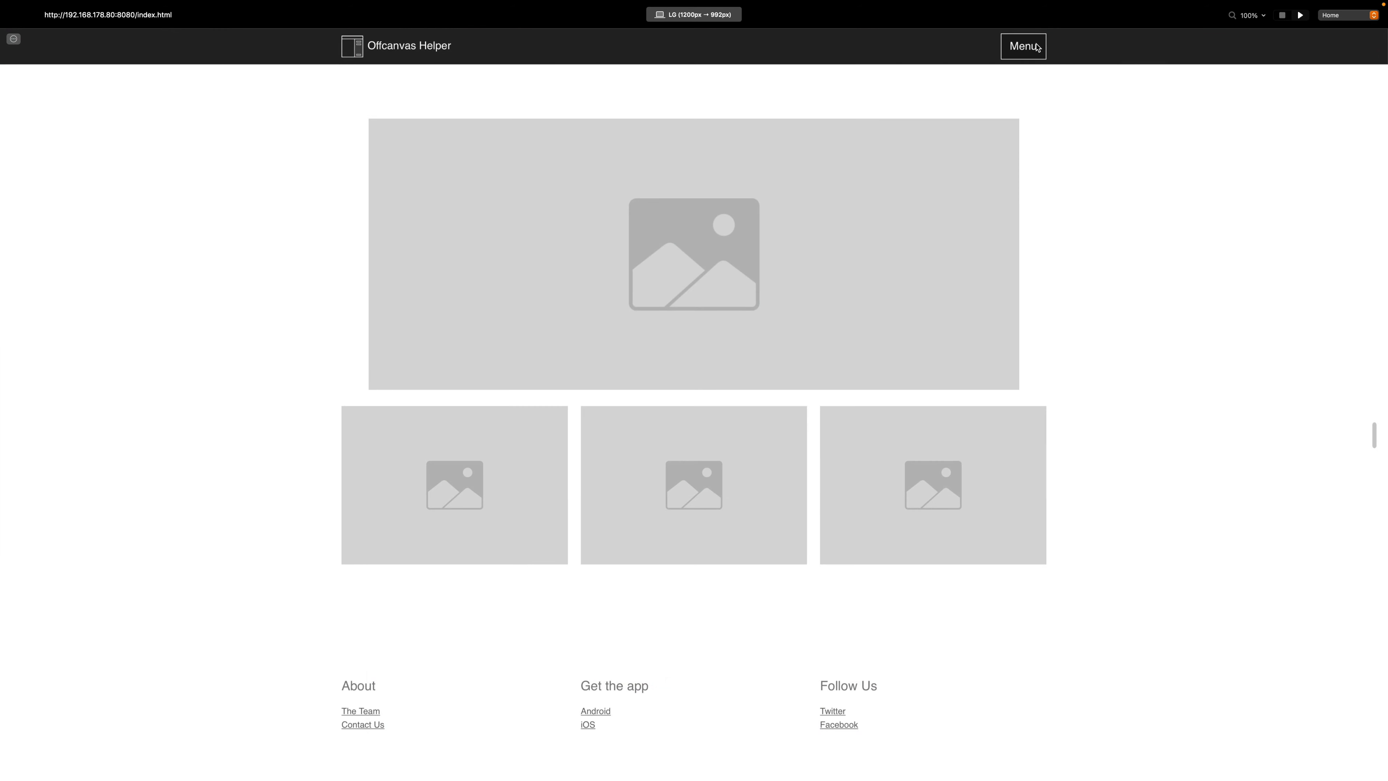
{"action": "left_click", "coordinate": [1036, 48]}
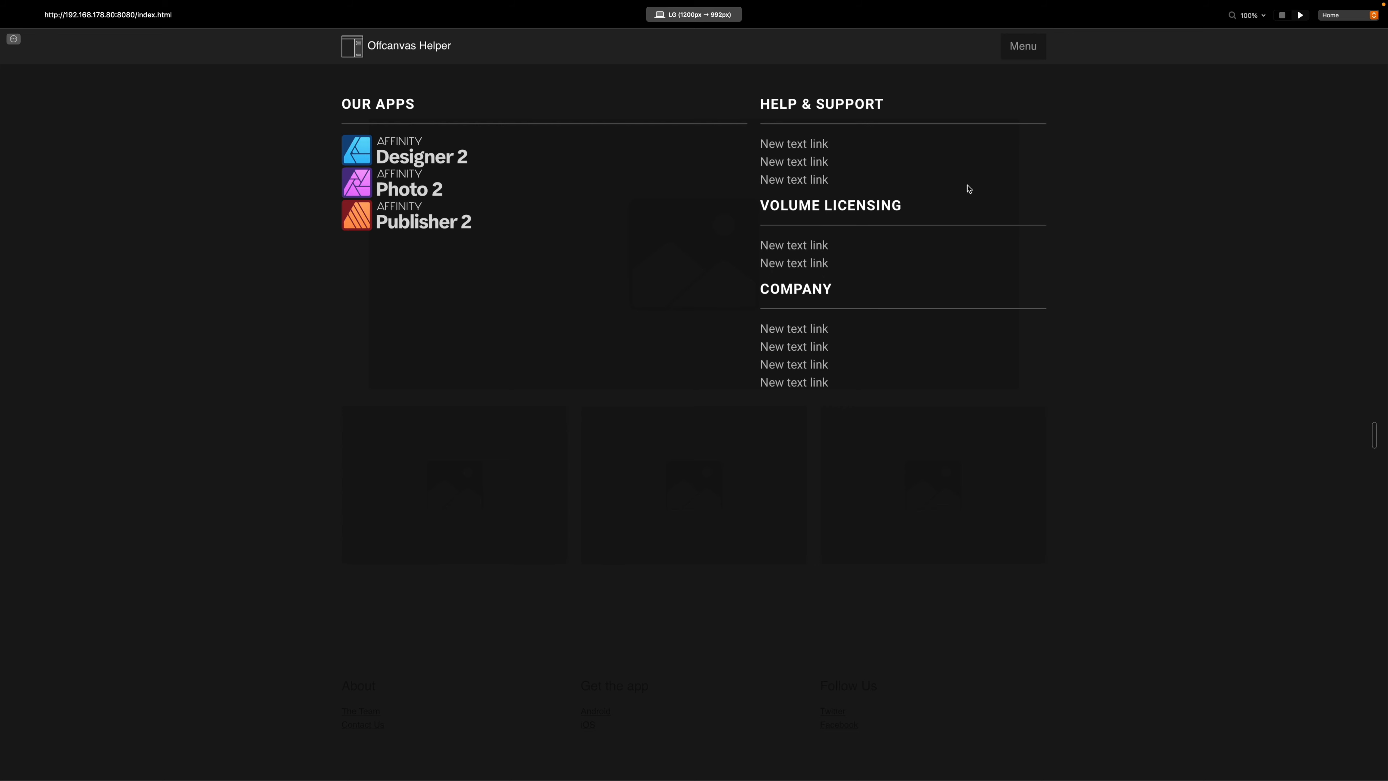
{"action": "left_click", "coordinate": [1287, 17]}
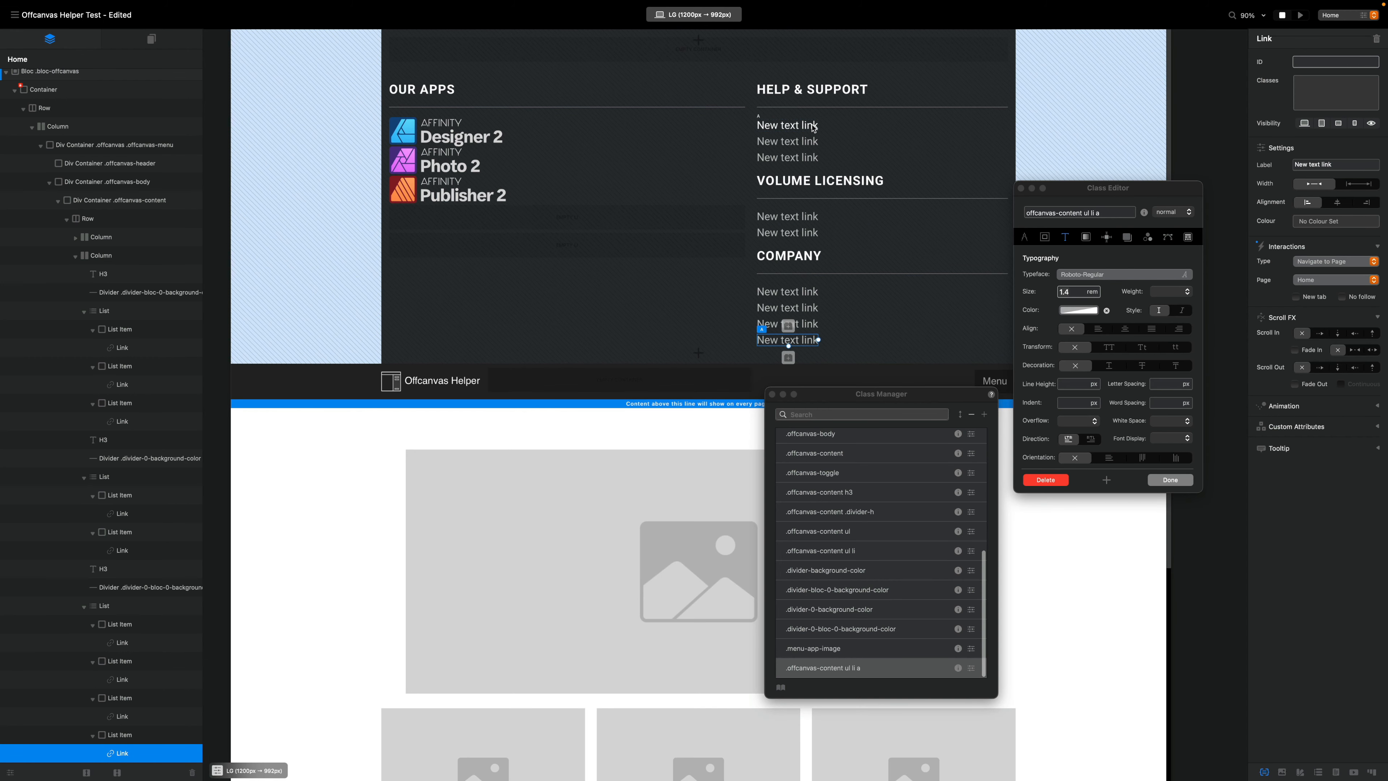
- Rename the three Help & Support links as "Learn", "User Forum" and "Account Help"
{"action": "left_click", "coordinate": [802, 129]}
{"action": "double_click", "coordinate": [802, 129]}
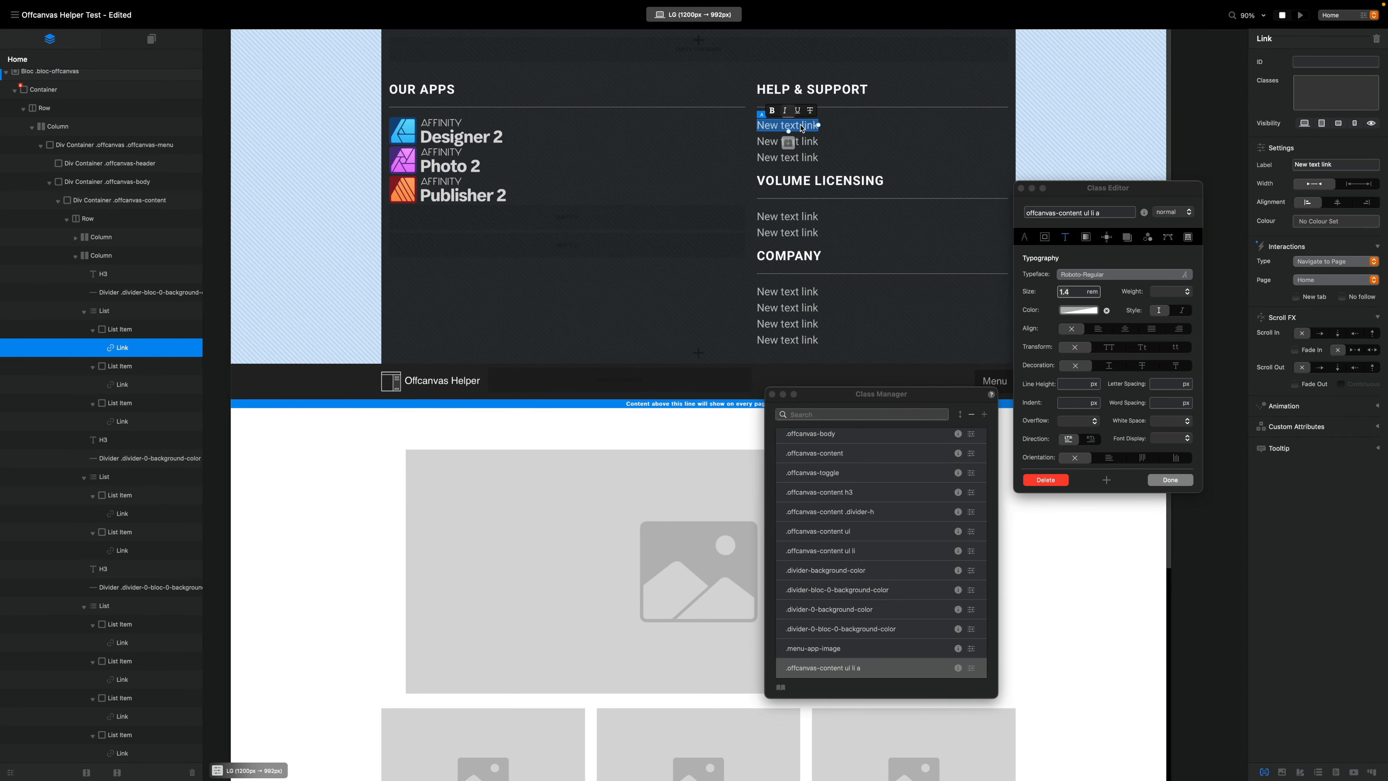
{"action": "type", "text": "Learn"}
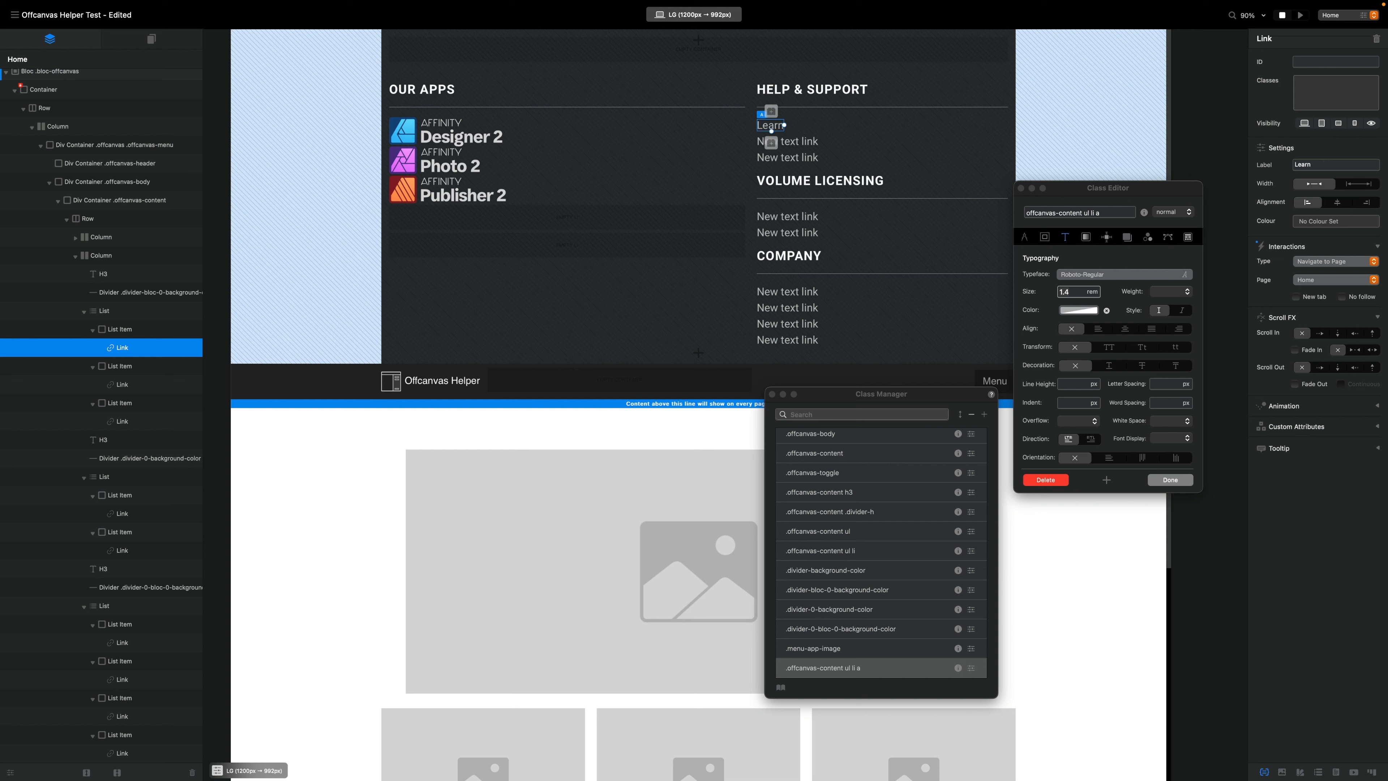
{"action": "left_click", "coordinate": [789, 143]}
{"action": "double_click", "coordinate": [790, 142]}
{"action": "type", "text": "User Forum"}
{"action": "double_click", "coordinate": [792, 158]}
{"action": "type", "text": "Account Help"}
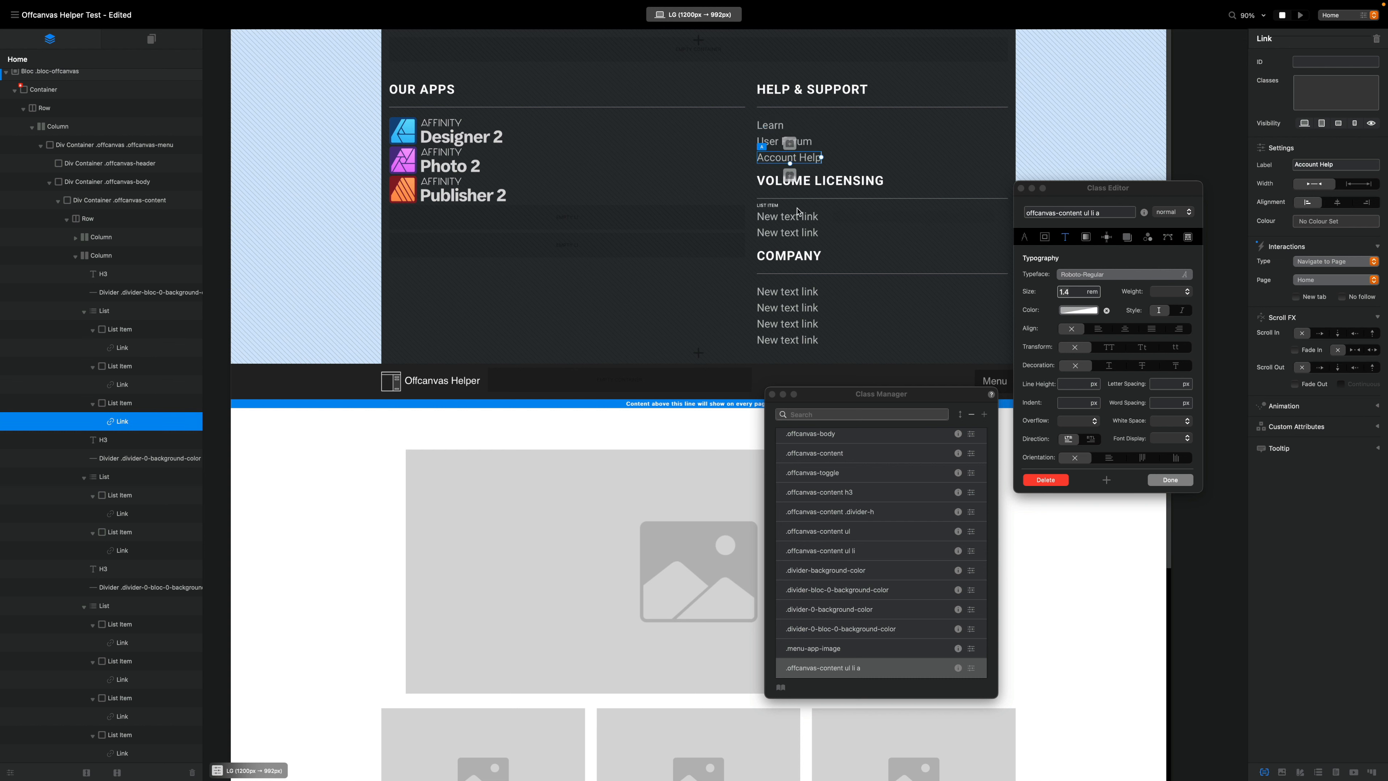
- Rename the two Volume Licensing links as "Business" and "Education"
{"action": "double_click", "coordinate": [798, 216]}
{"action": "type", "text": "Business"}
{"action": "double_click", "coordinate": [799, 232]}
{"action": "type", "text": "Education"}
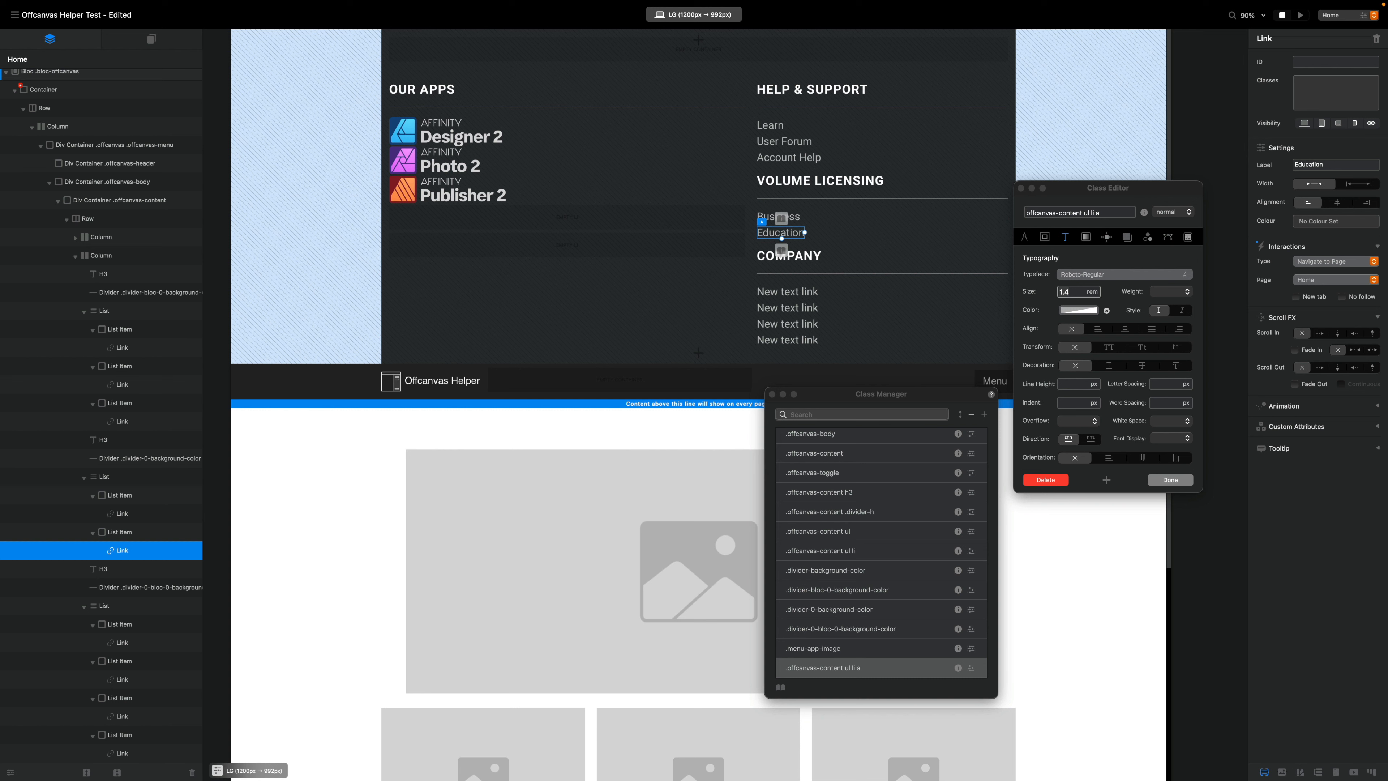
- Rename the four Company links as "About us", "Newsroom", "Contact" and "Careers"
{"action": "left_click", "coordinate": [803, 306]}
{"action": "double_click", "coordinate": [809, 292]}
{"action": "type", "text": "About us"}
{"action": "left_click", "coordinate": [811, 310]}
{"action": "double_click", "coordinate": [810, 308]}
{"action": "type", "text": "Newsroom"}
{"action": "double_click", "coordinate": [790, 324]}
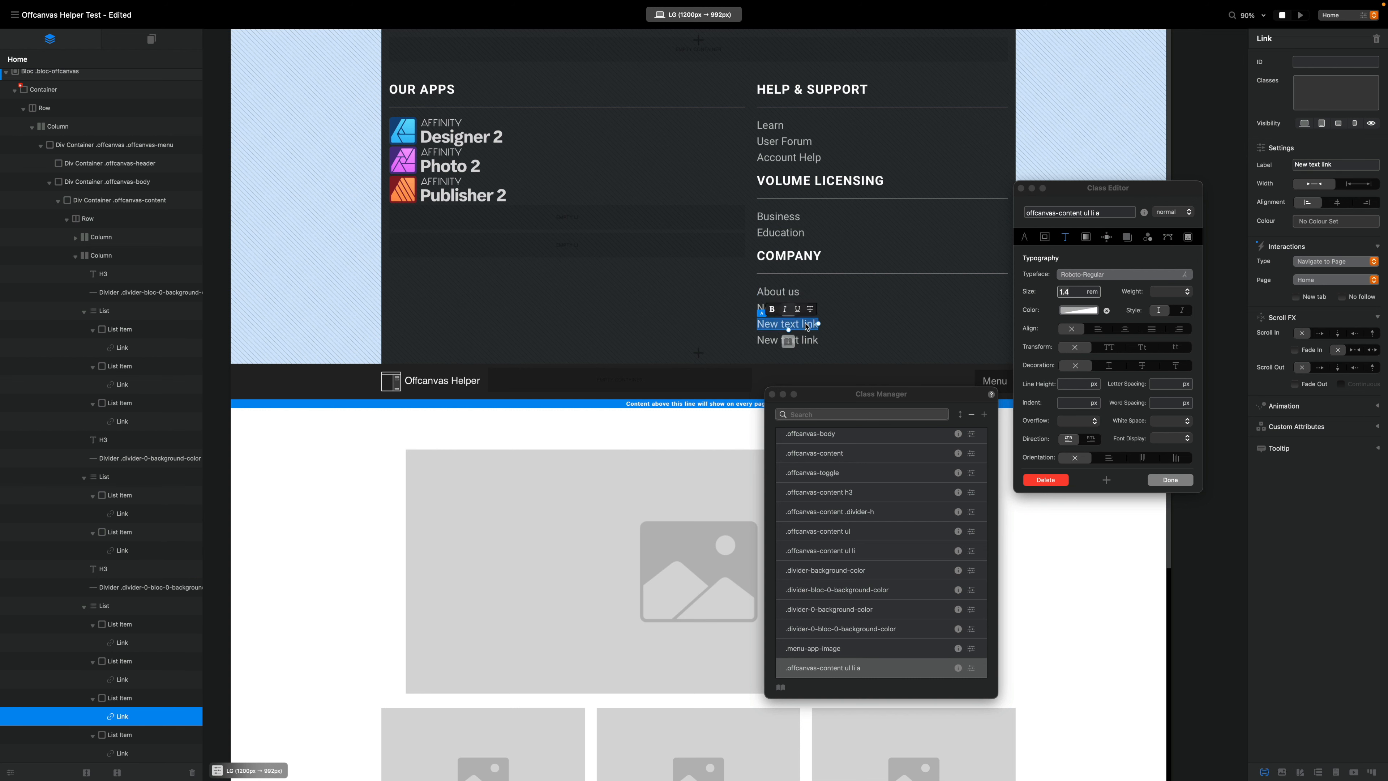
{"action": "type", "text": "Contact"}
{"action": "double_click", "coordinate": [787, 340]}
{"action": "type", "text": "Careers"}
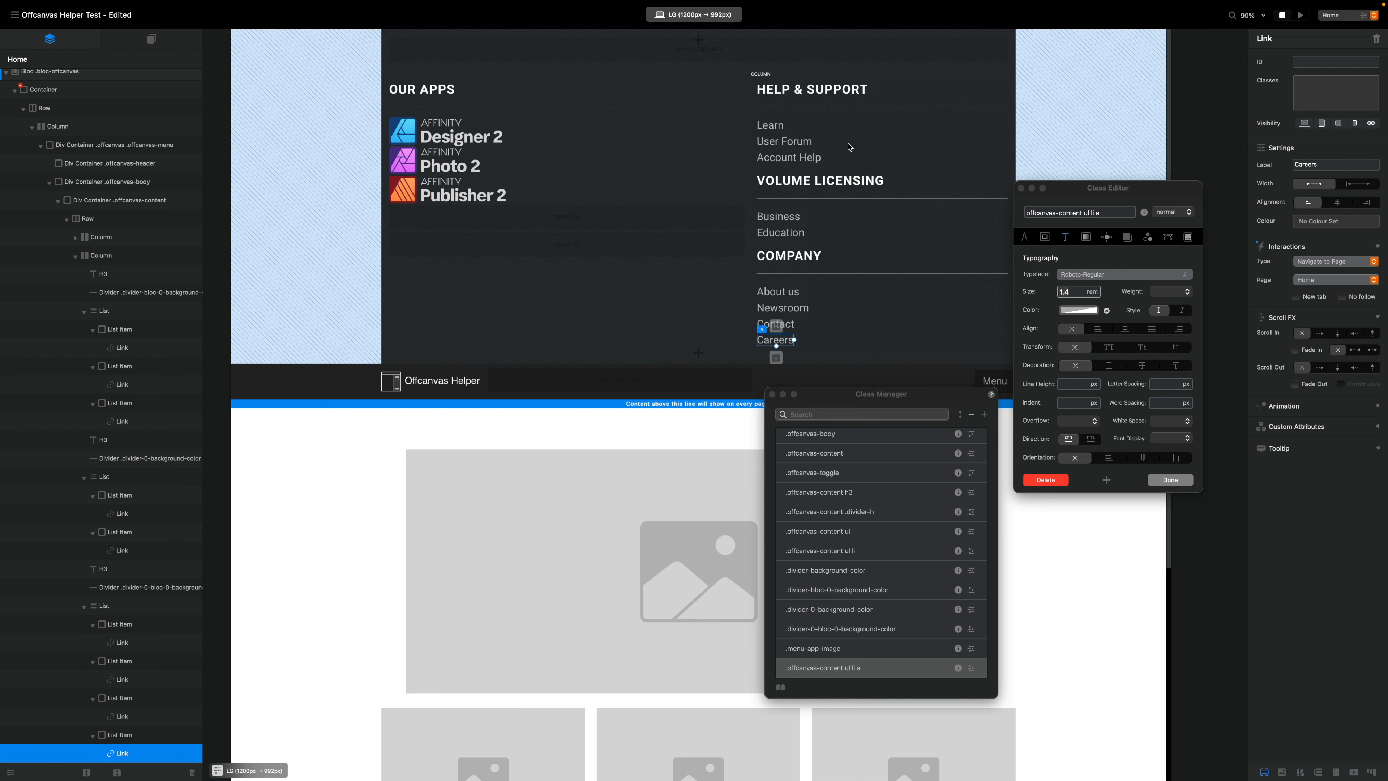
- Preview the opened offcanvas menu and compare it with the Affinity website's menu in Safari, especially the entries below the app logos
{"action": "left_click", "coordinate": [1301, 15]}
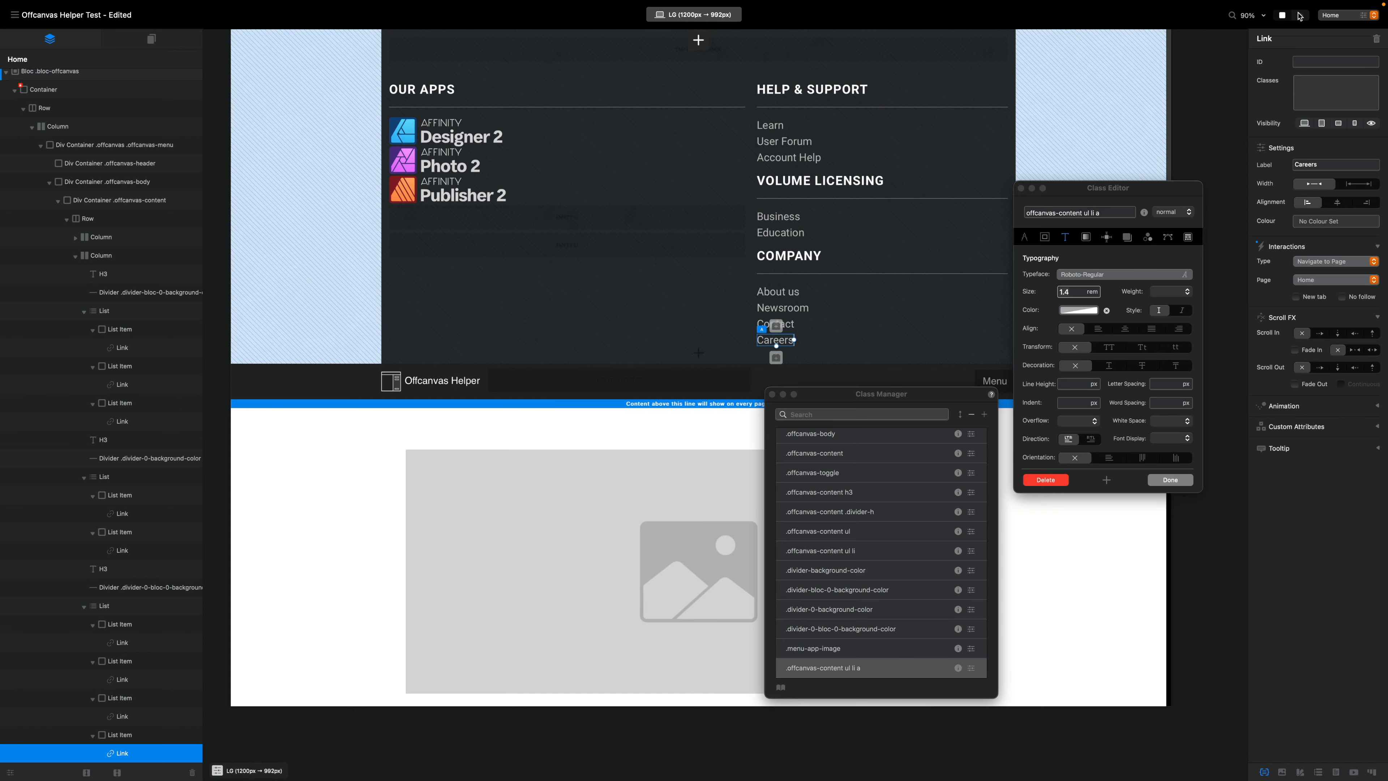
{"action": "left_click", "coordinate": [1035, 48]}
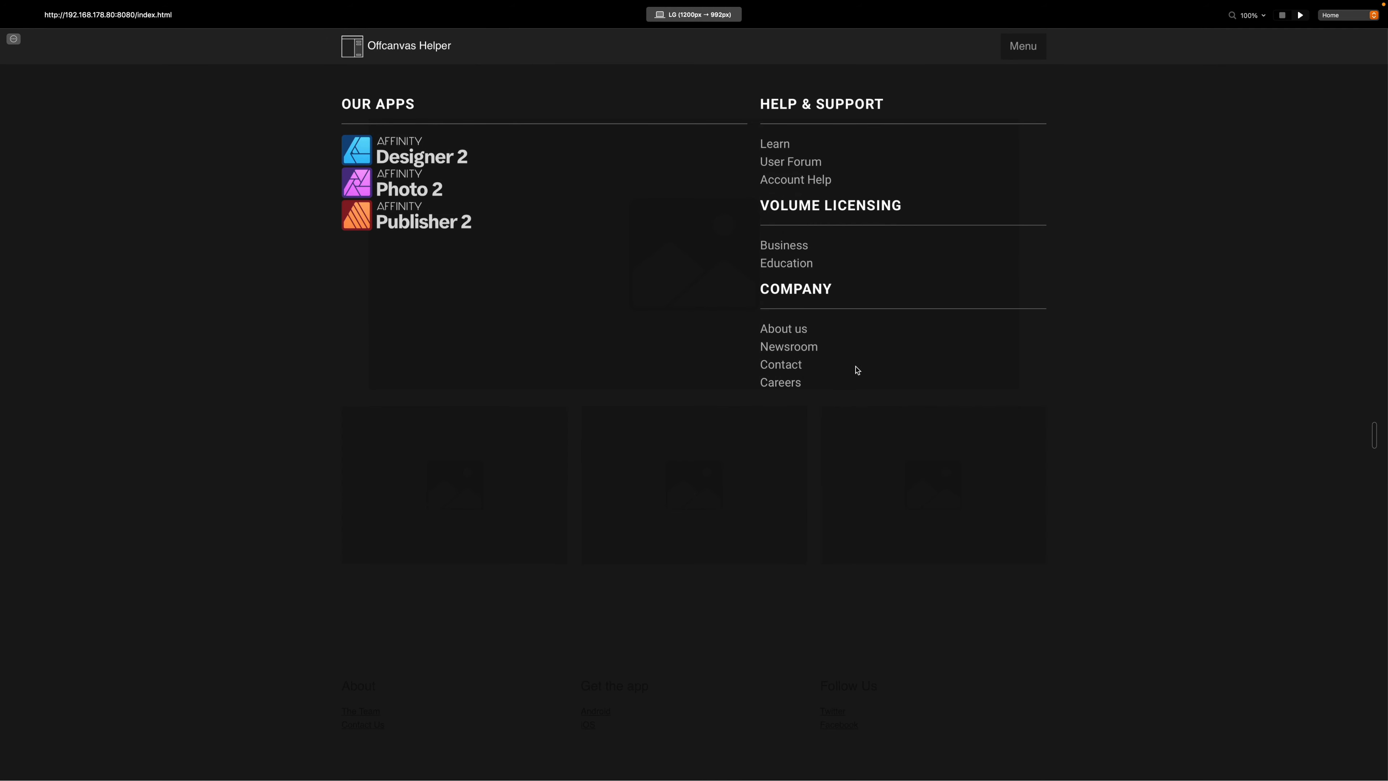
{"action": "key", "text": "ctrl+Right"}
{"action": "scroll", "coordinate": [496, 425], "scroll_direction": "down", "scroll_amount": 1}
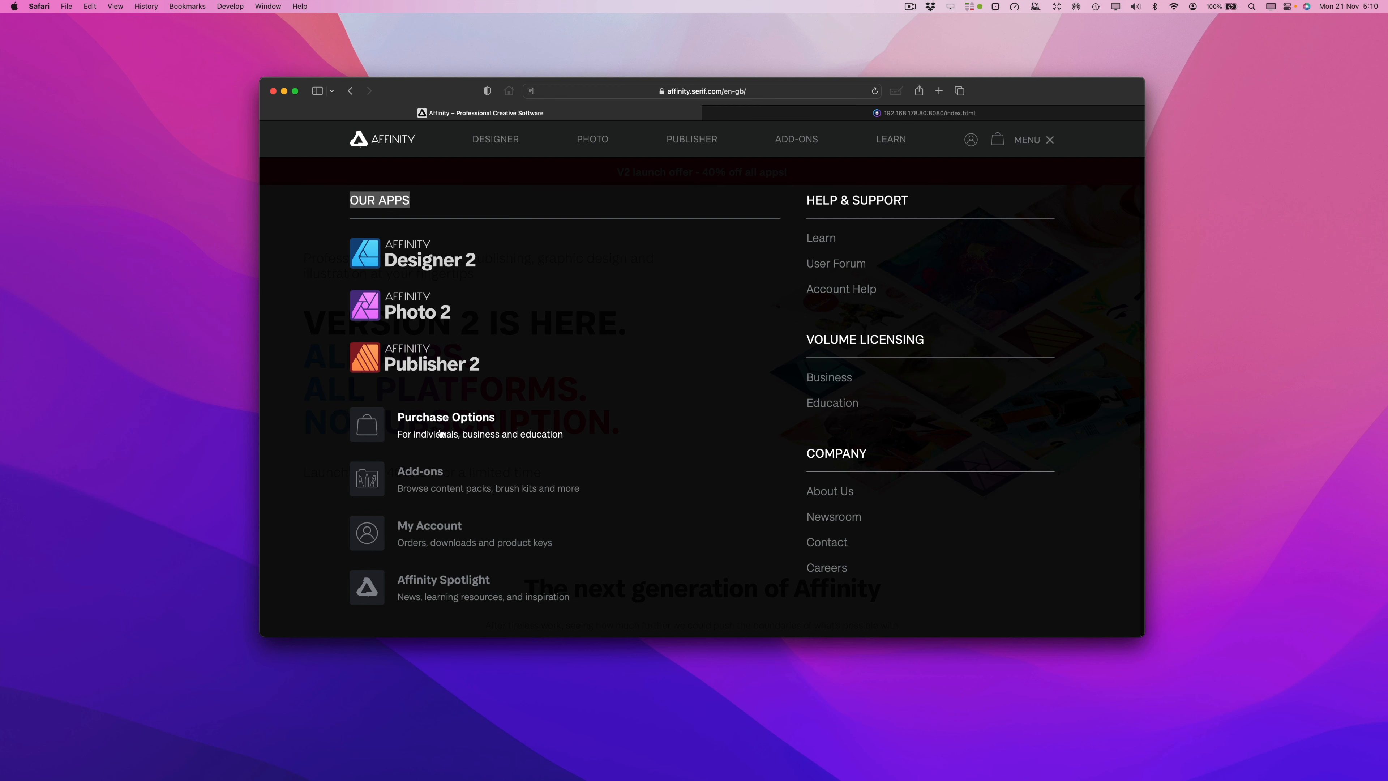
{"action": "key", "text": "ctrl+Left"}
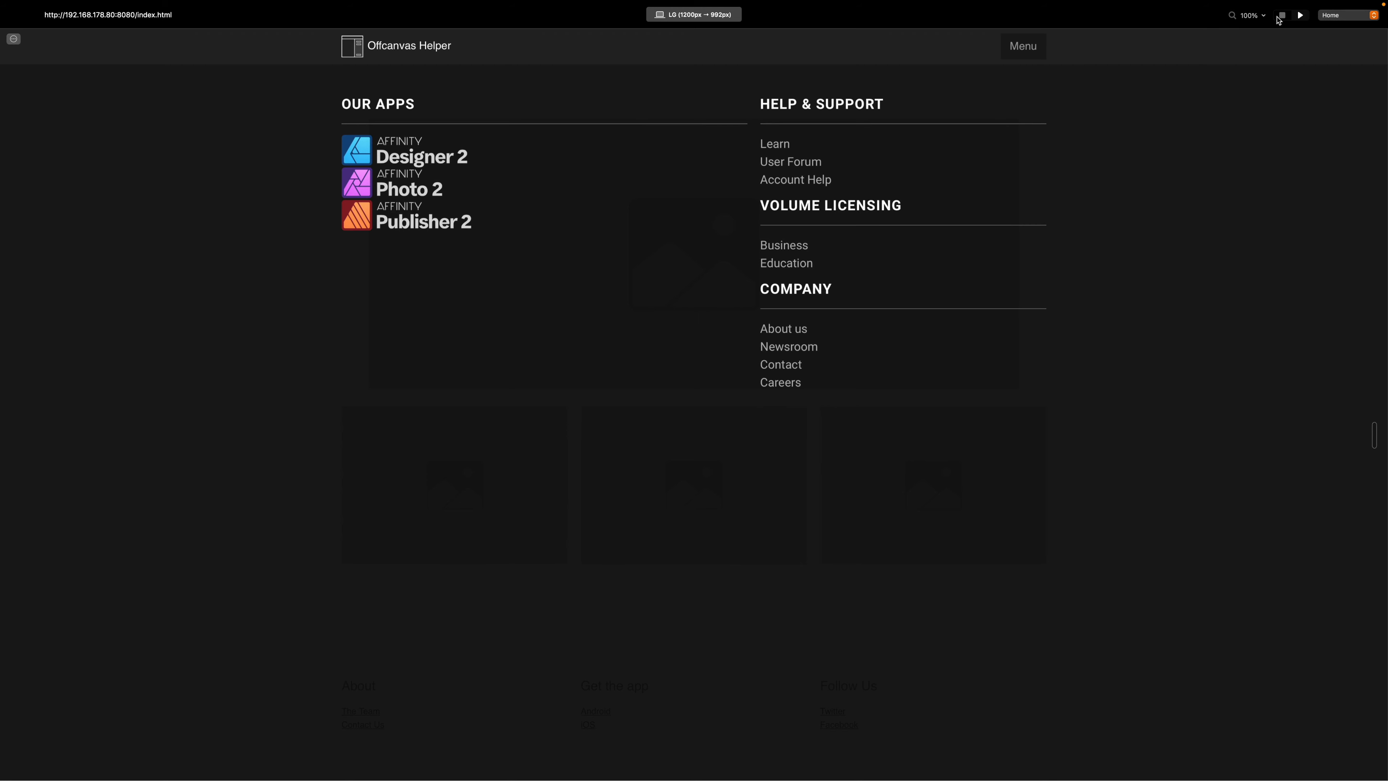
{"action": "left_click", "coordinate": [1280, 16]}
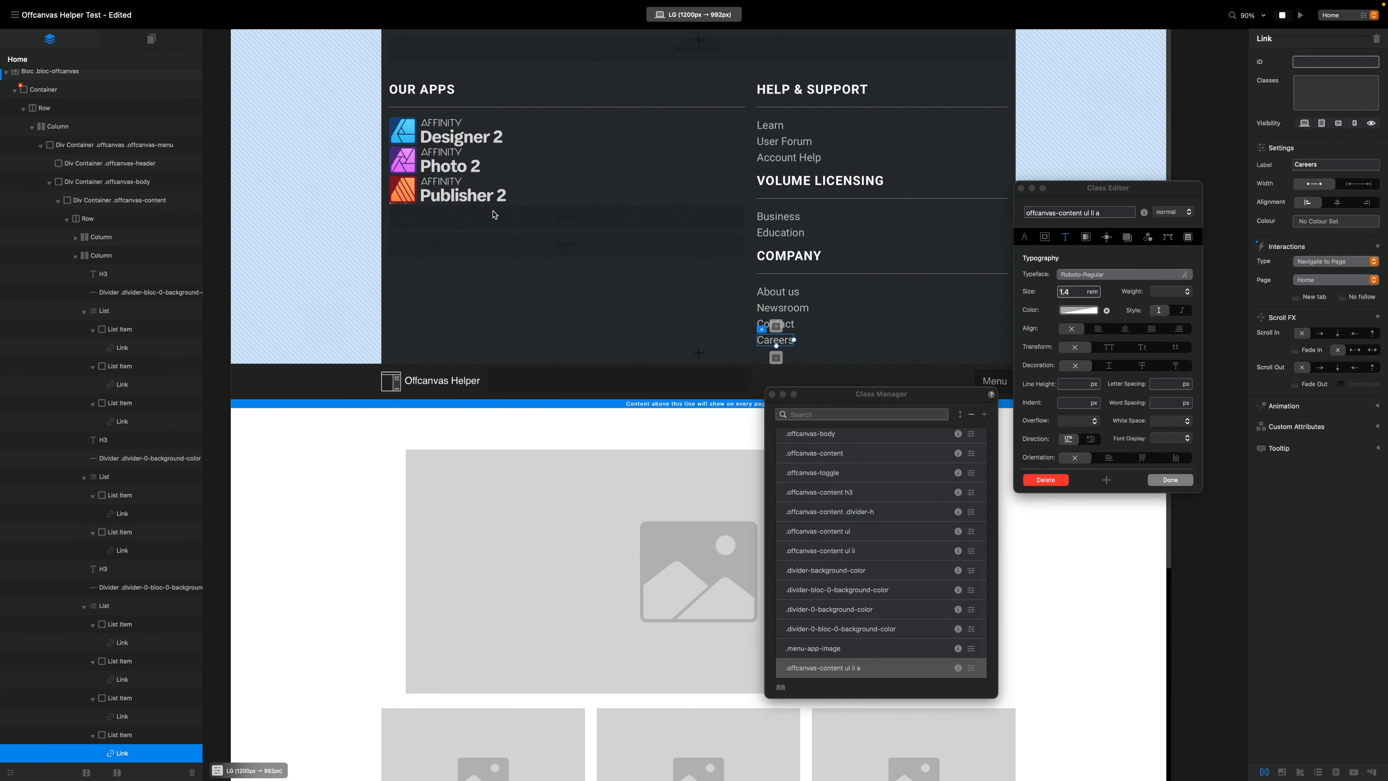
{"action": "key", "text": "ctrl+Right"}
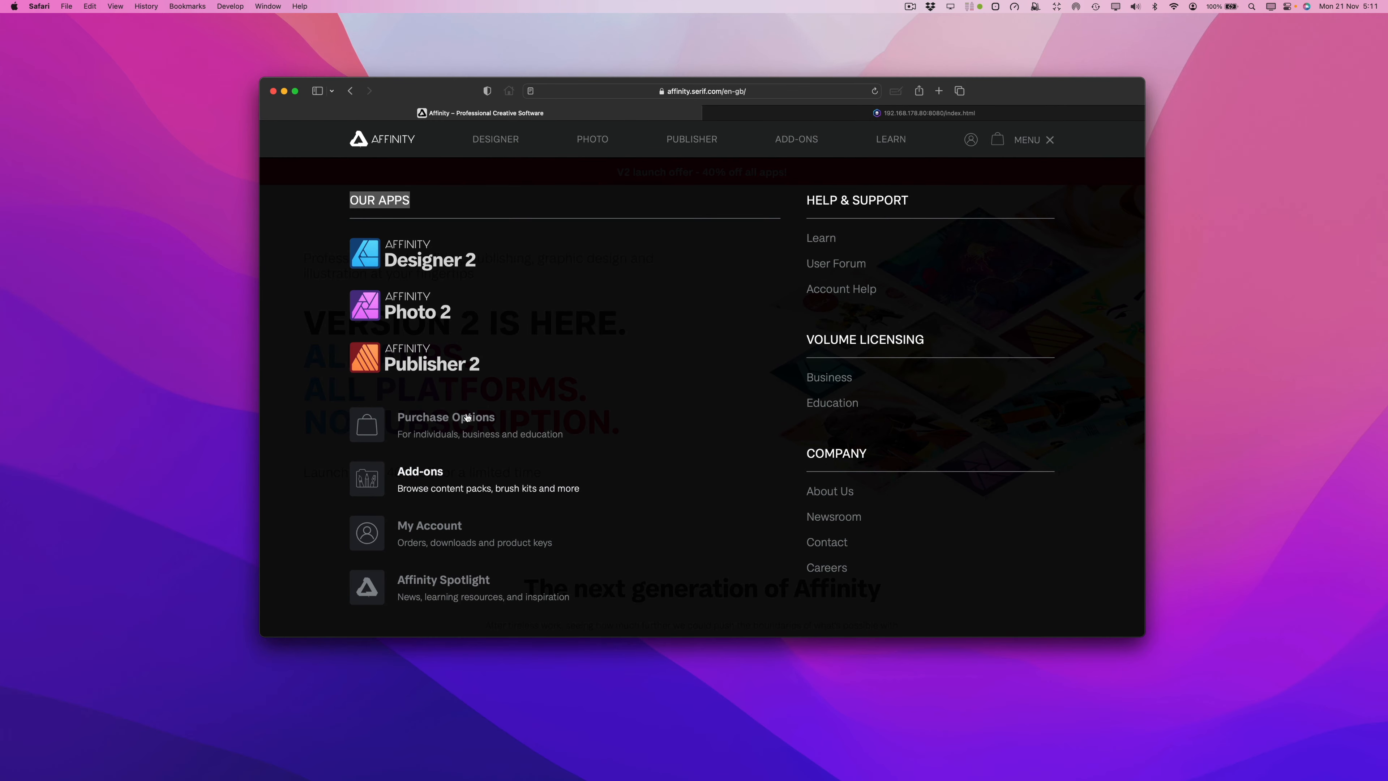
{"action": "key", "text": "ctrl+Left"}
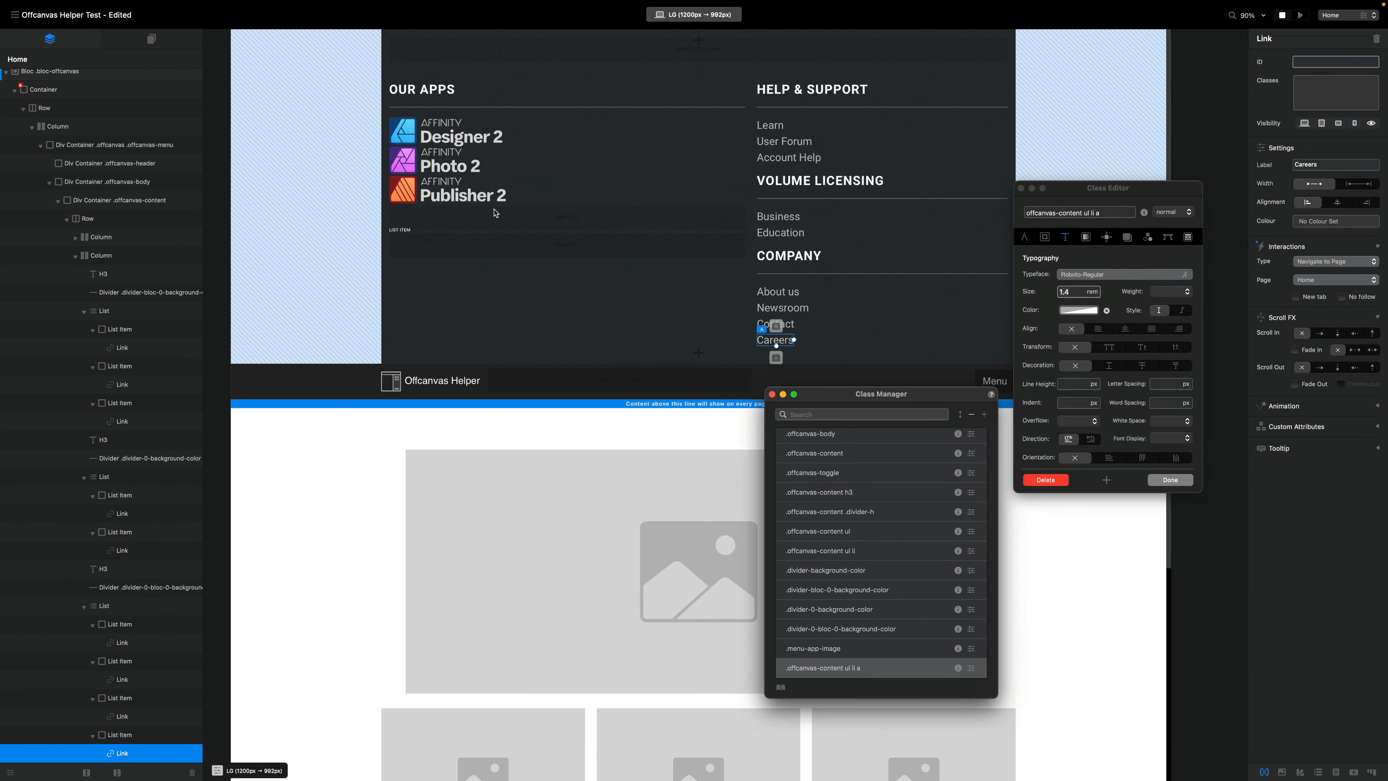
- Delete the last empty list item under Our Apps and insert a div container into the remaining empty one
{"action": "left_click", "coordinate": [531, 221]}
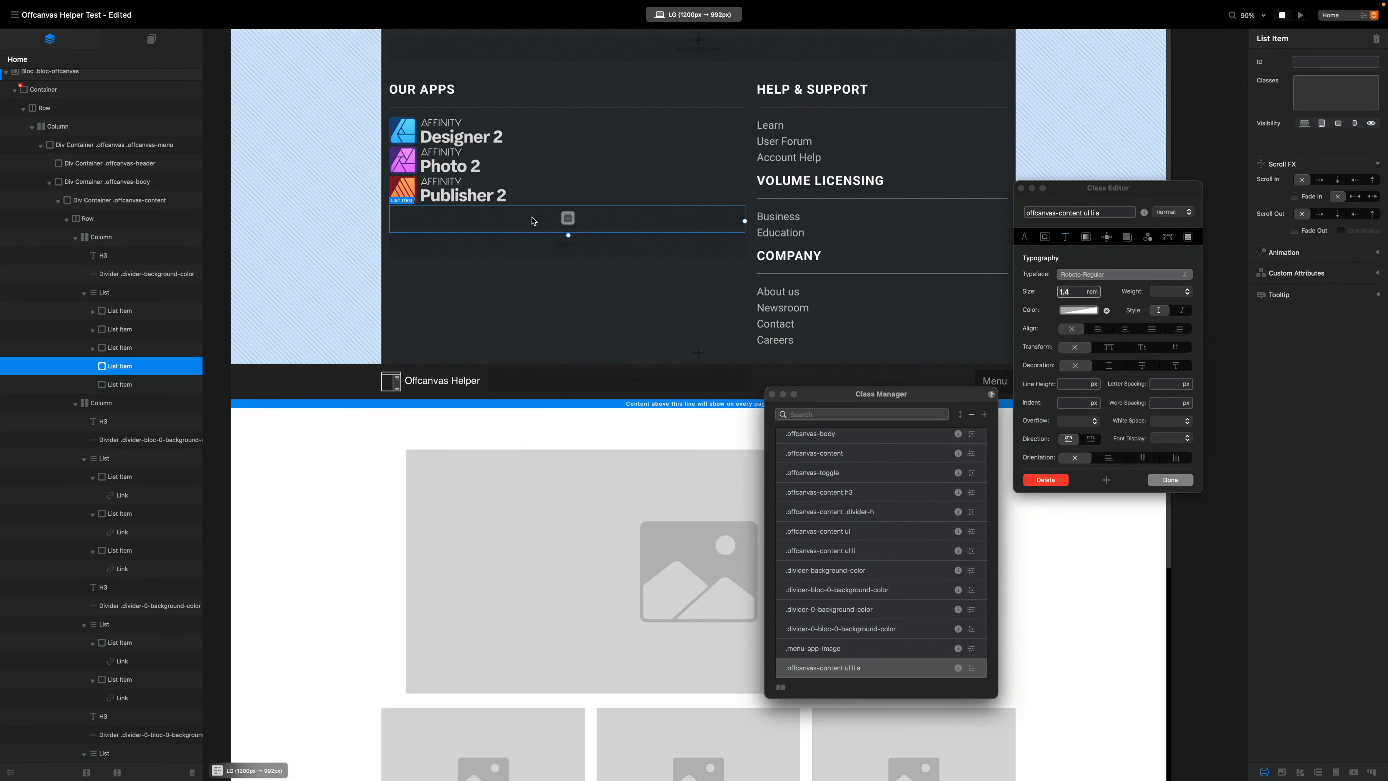
{"action": "left_click", "coordinate": [475, 248]}
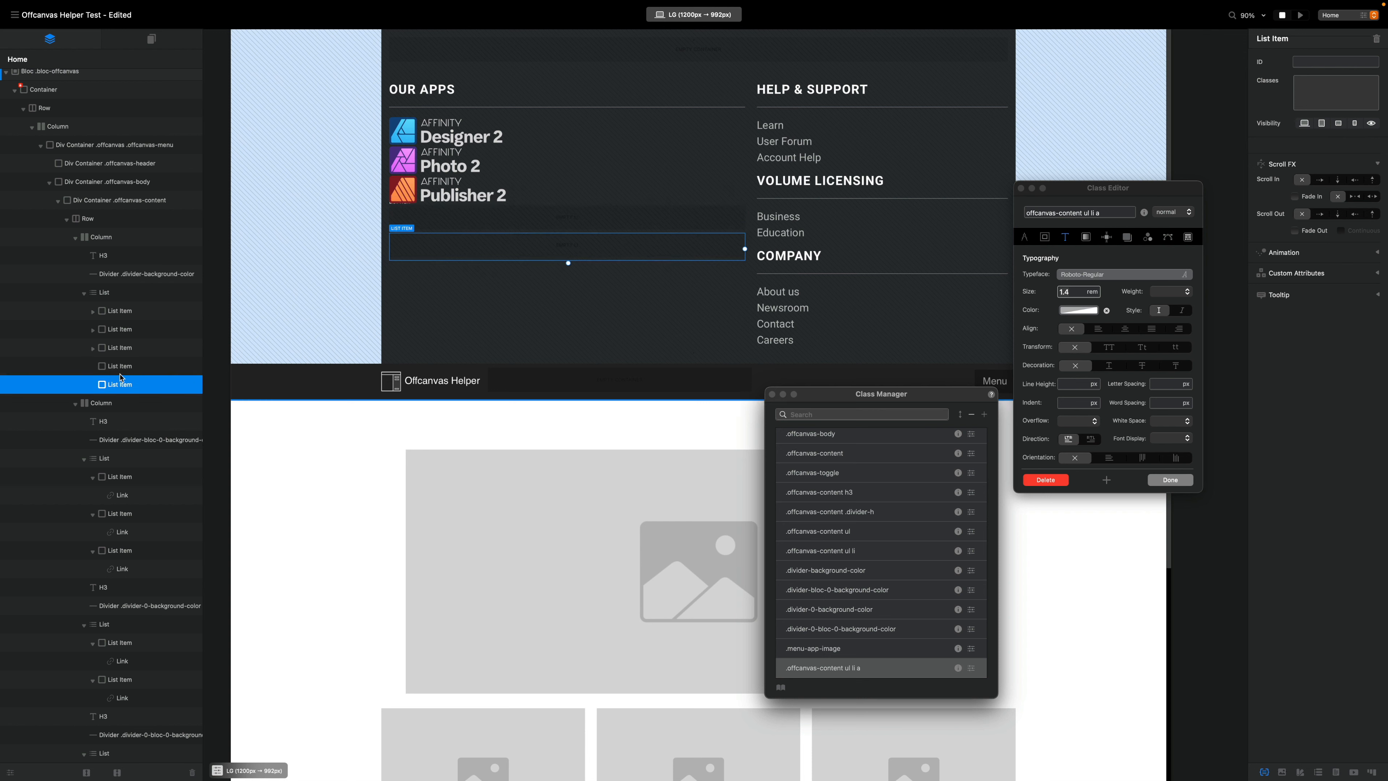
{"action": "key", "text": "Delete"}
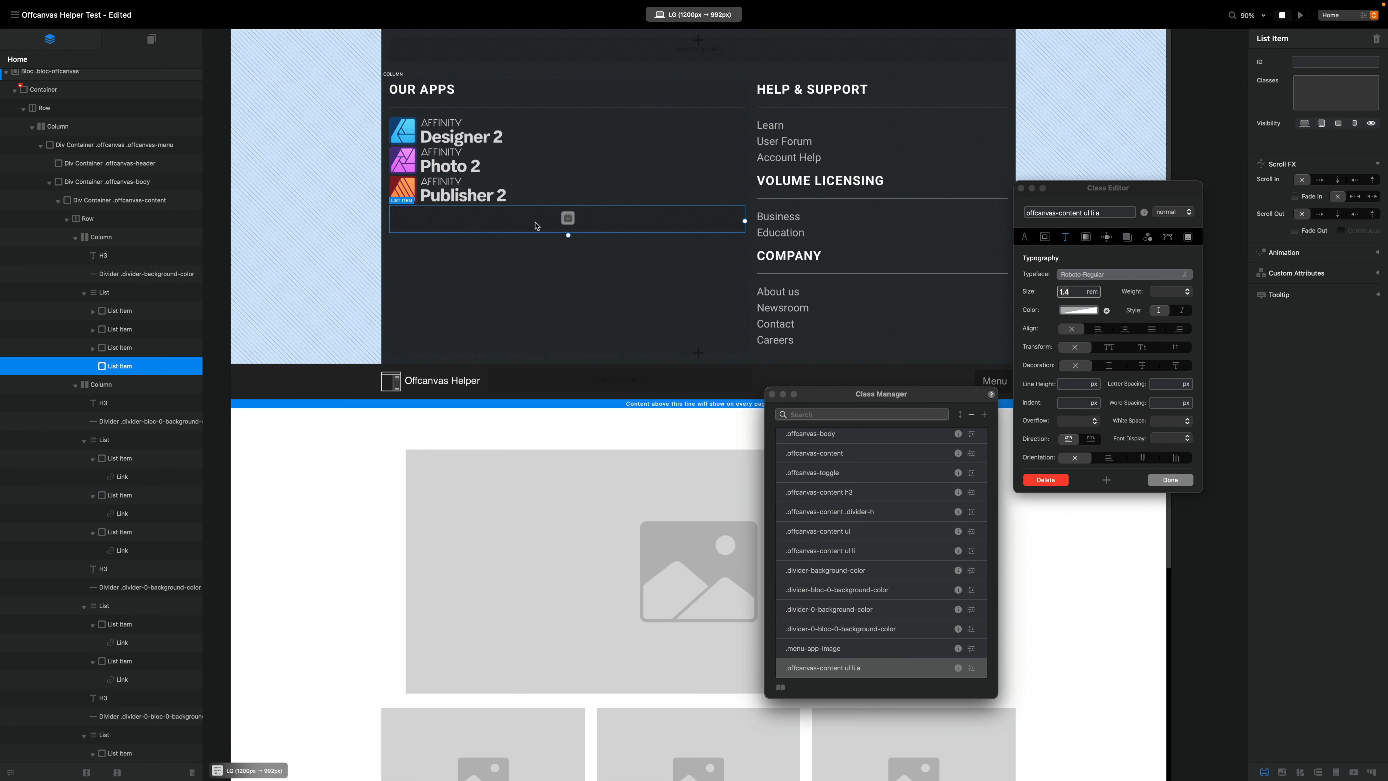
{"action": "left_click", "coordinate": [568, 219]}
{"action": "type", "text": "div"}
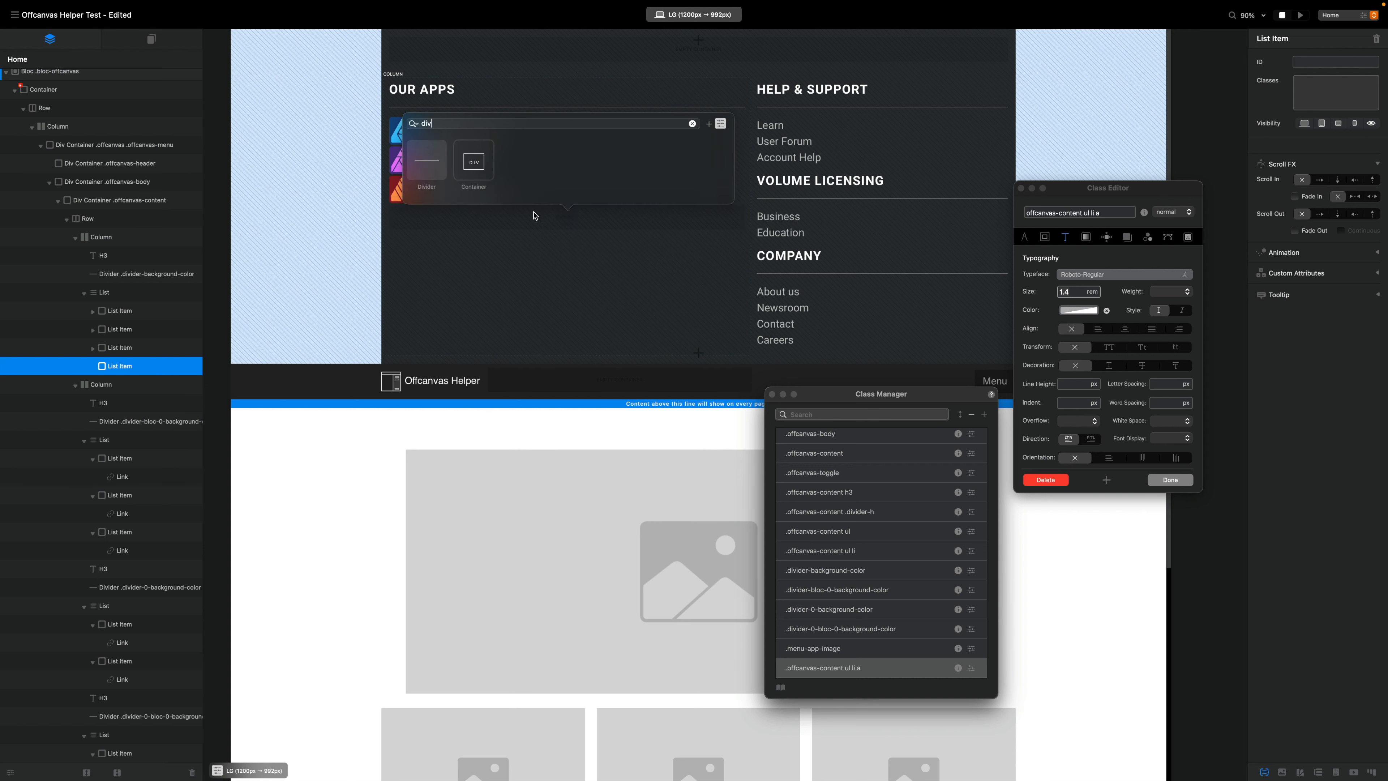
{"action": "left_click", "coordinate": [474, 163]}
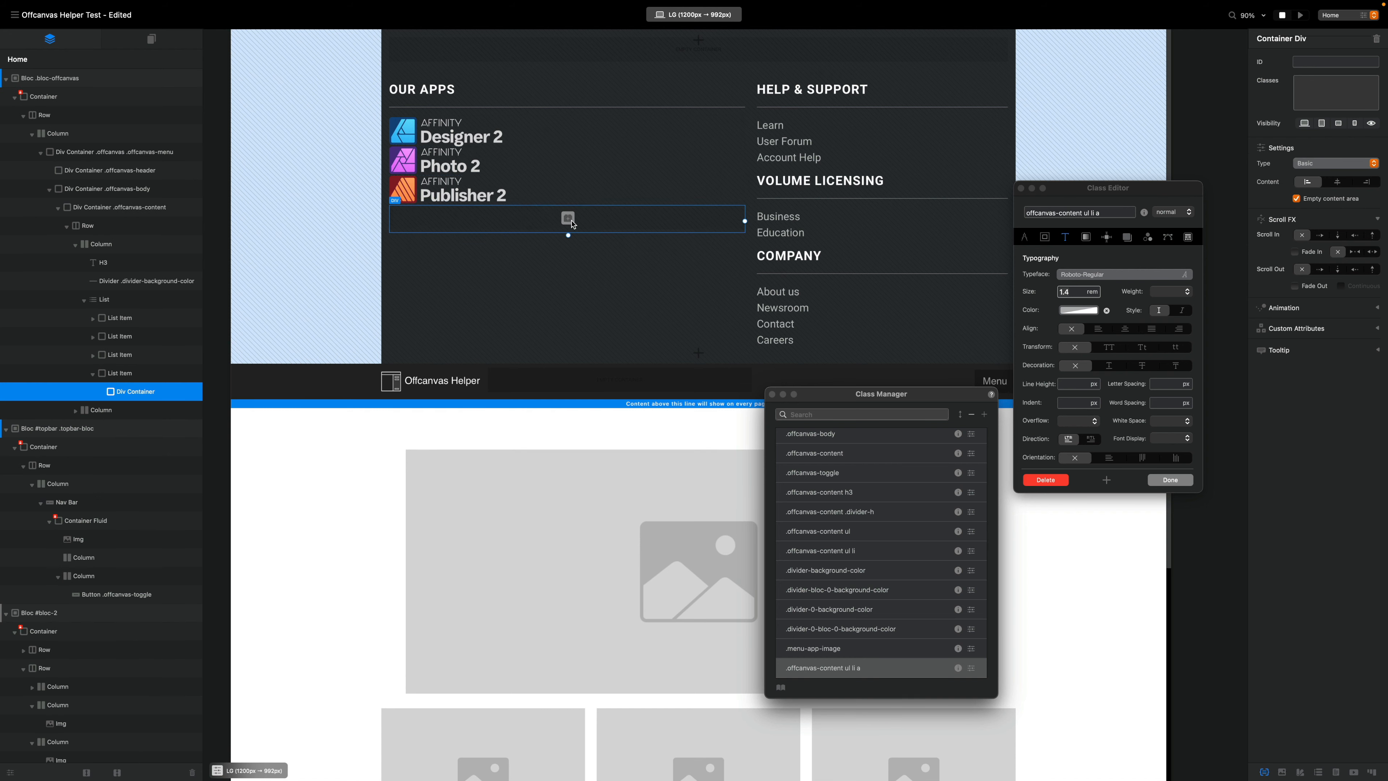
- Insert a paragraph into the new div container below the Publisher 2 logo
{"action": "left_click", "coordinate": [568, 219]}
{"action": "type", "text": "para"}
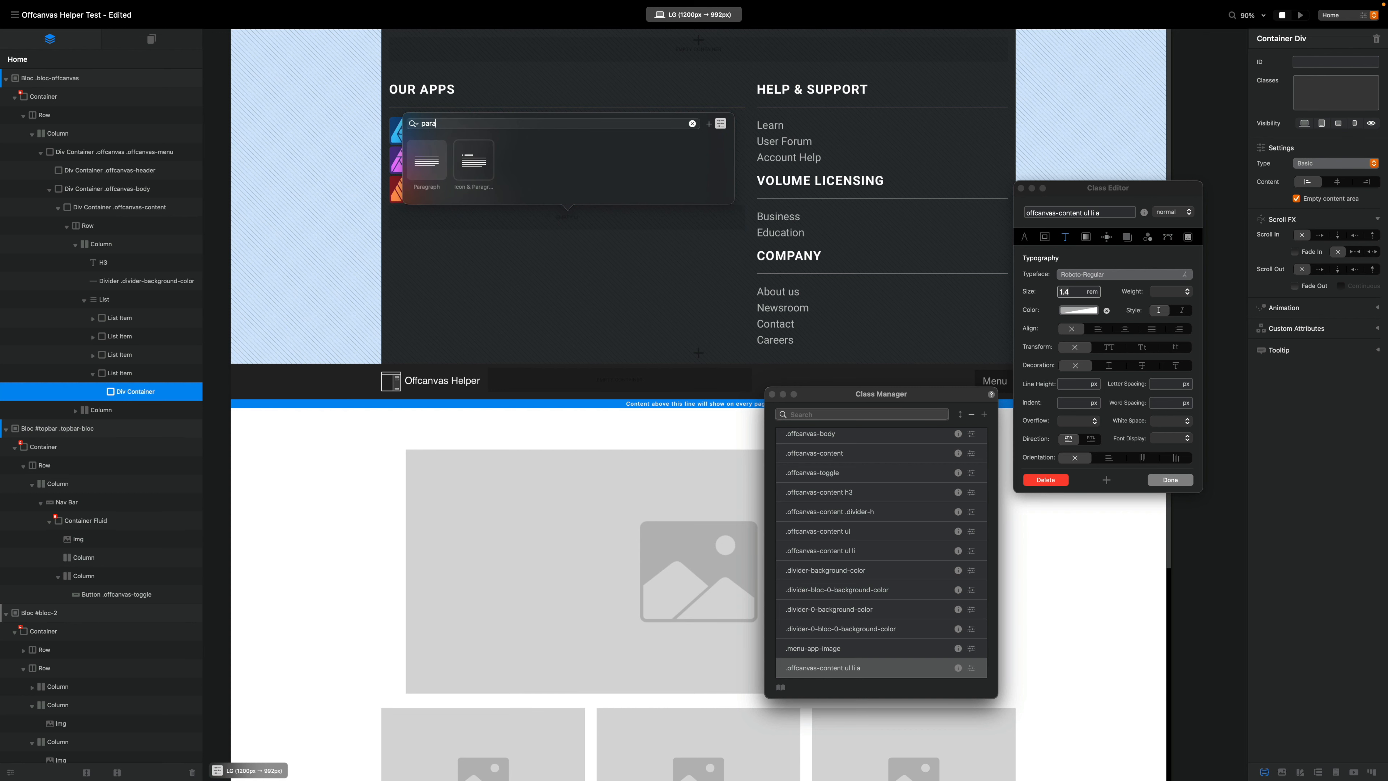
{"action": "scroll", "coordinate": [466, 193], "scroll_direction": "down", "scroll_amount": 1}
{"action": "left_click", "coordinate": [564, 206]}
{"action": "left_click", "coordinate": [570, 205]}
{"action": "type", "text": "para"}
{"action": "key", "text": "Return"}
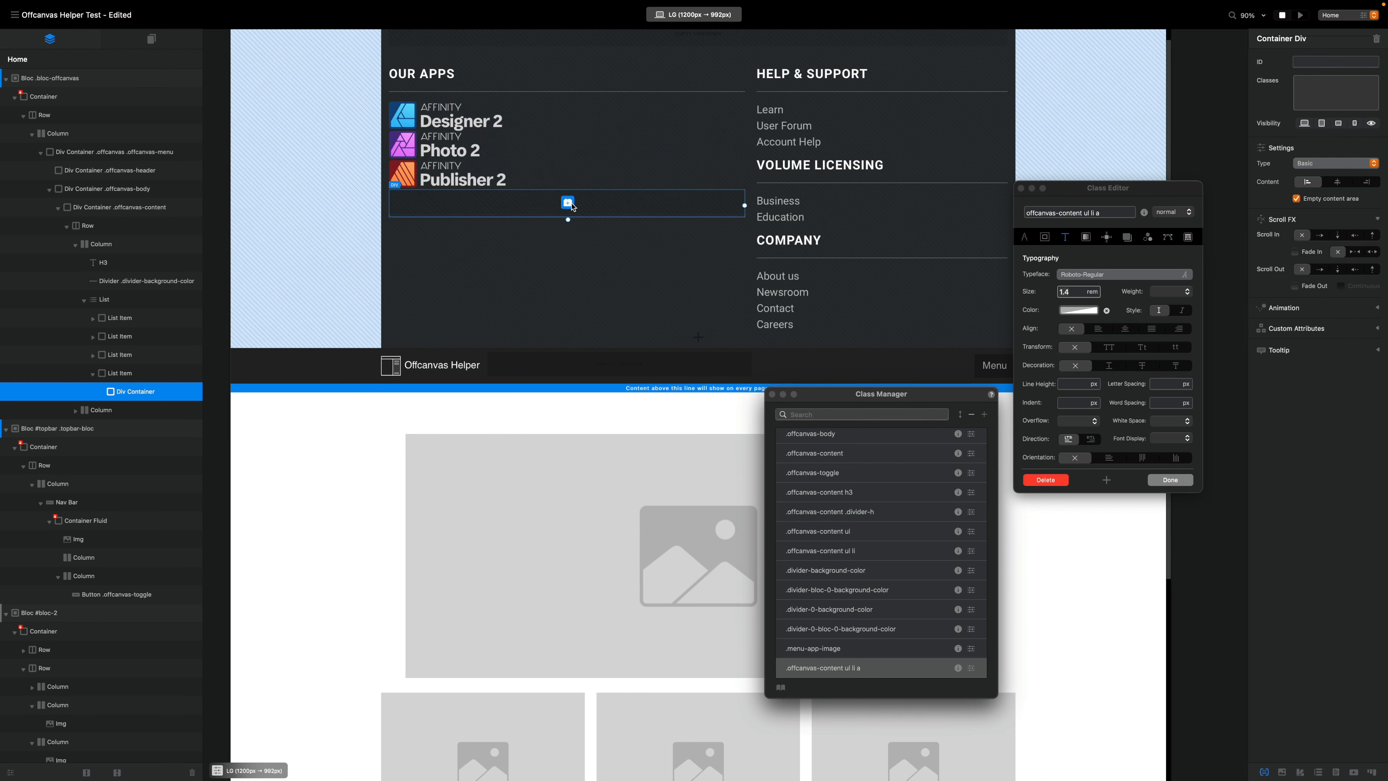
{"action": "left_click", "coordinate": [570, 206]}
{"action": "left_click", "coordinate": [428, 150]}
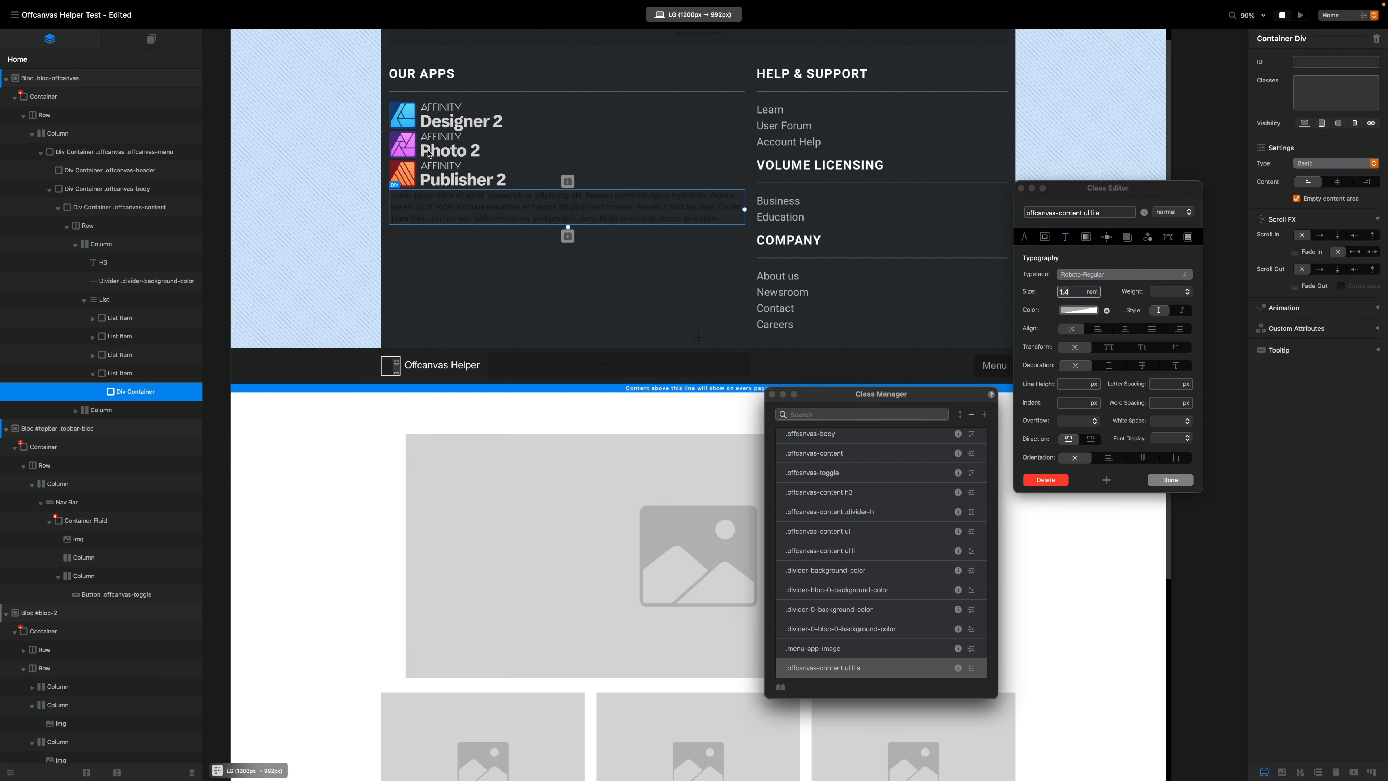
- Separate the paragraph from the div container and place the container directly above it within the list item
{"action": "left_click", "coordinate": [131, 391]}
{"action": "left_click_drag", "start_coordinate": [127, 409], "coordinate": [123, 394]}
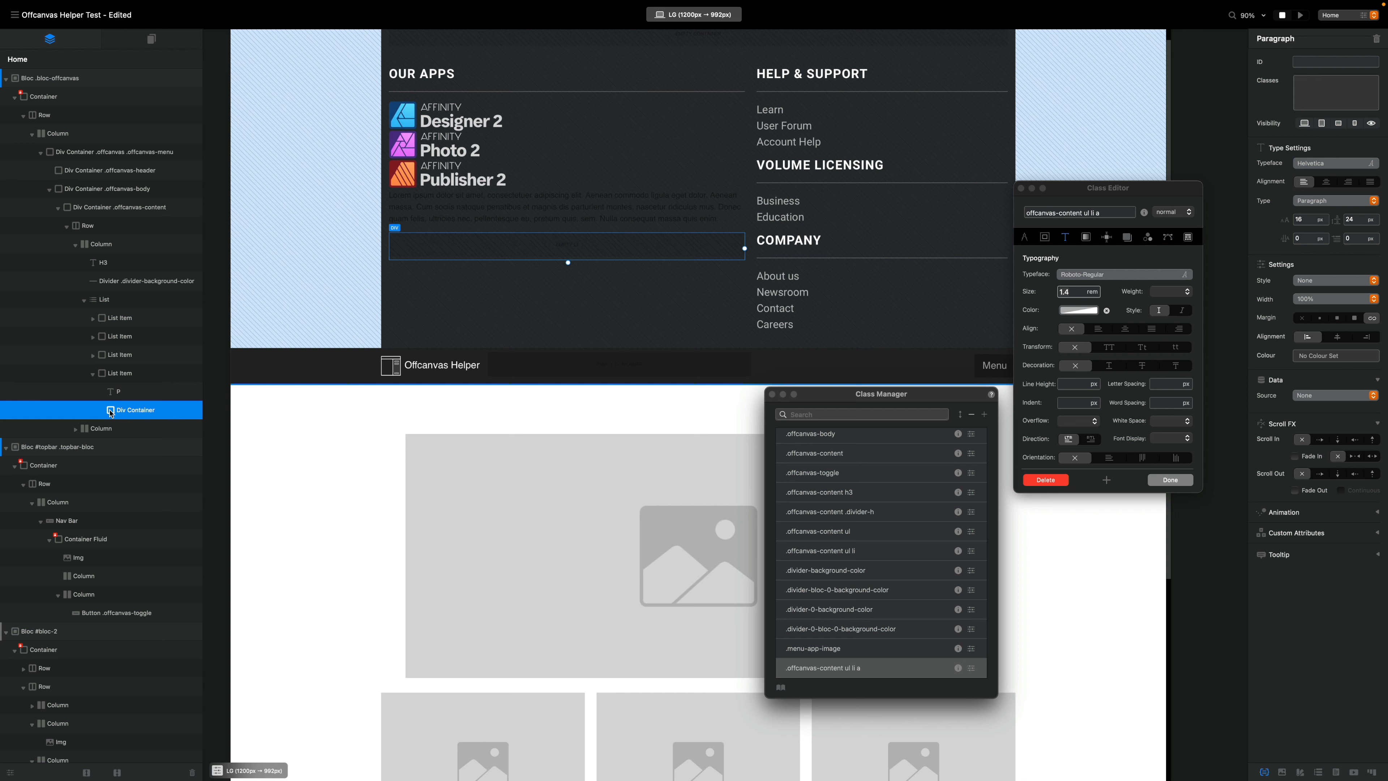
{"action": "left_click", "coordinate": [123, 392]}
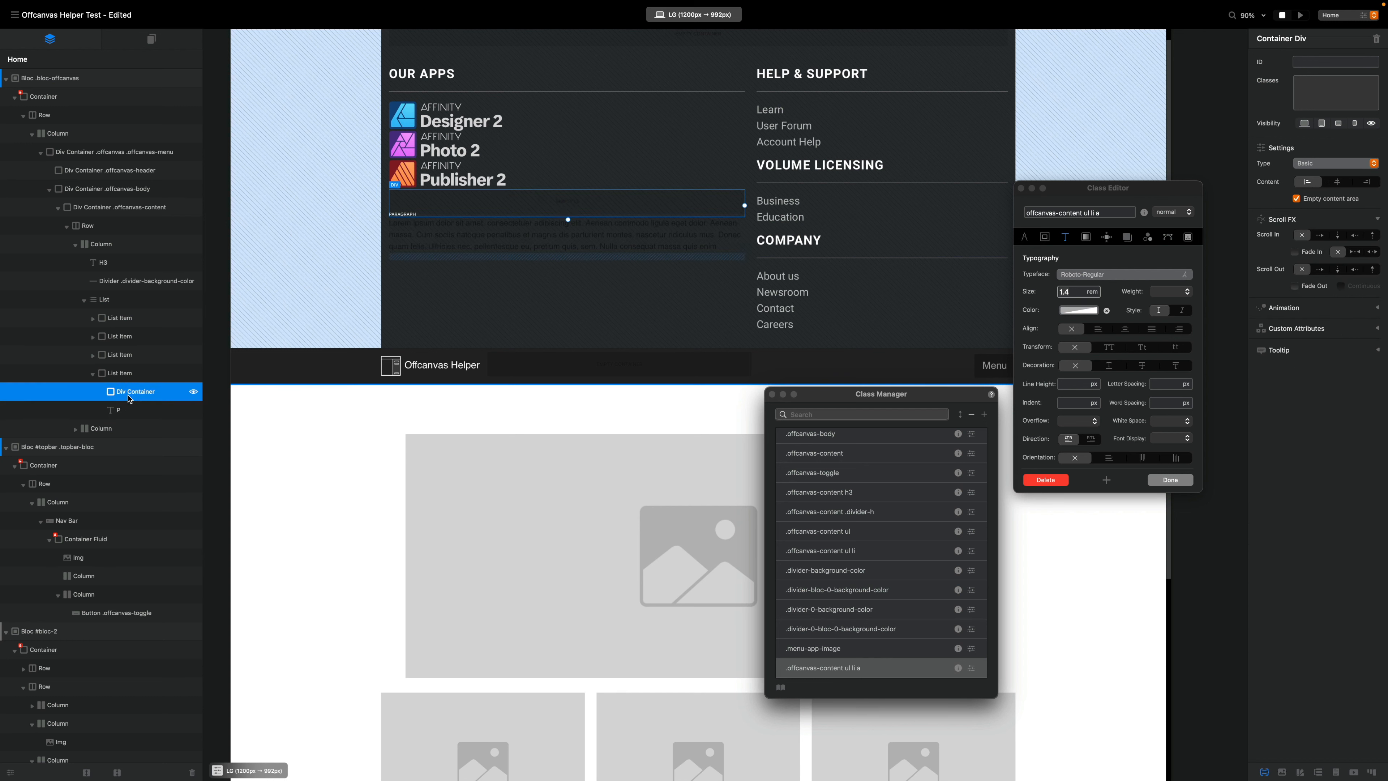
- Insert an icon into the empty div container above the paragraph
{"action": "left_click", "coordinate": [568, 203]}
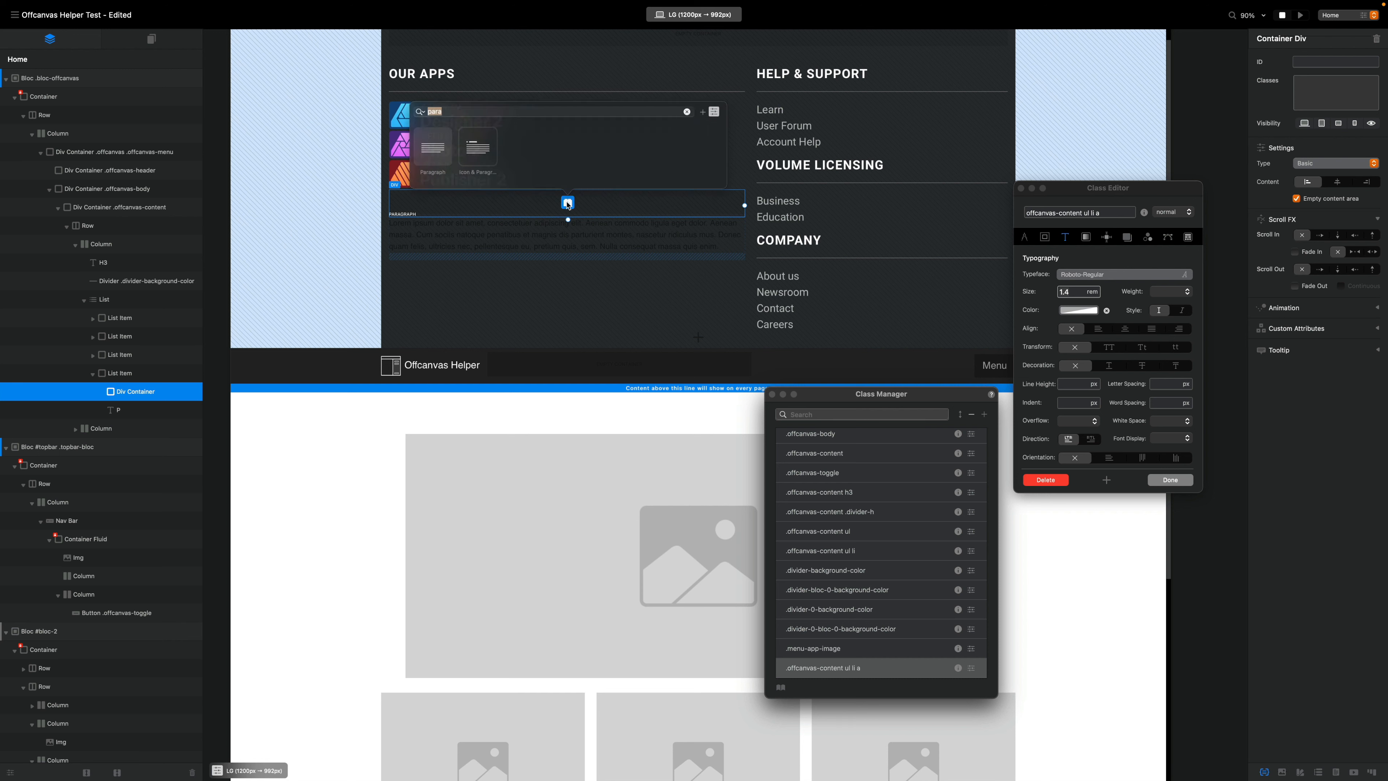
{"action": "type", "text": "icon"}
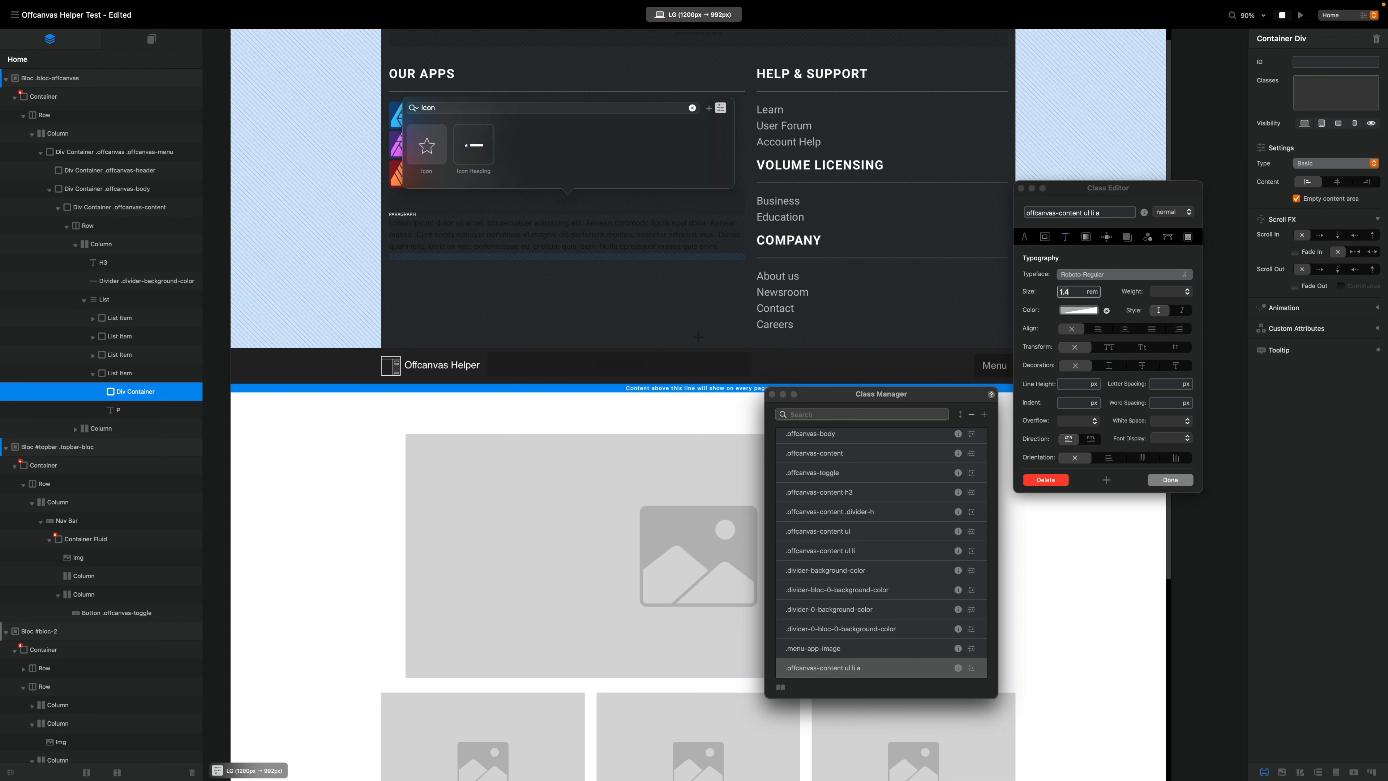
{"action": "left_click", "coordinate": [438, 156]}
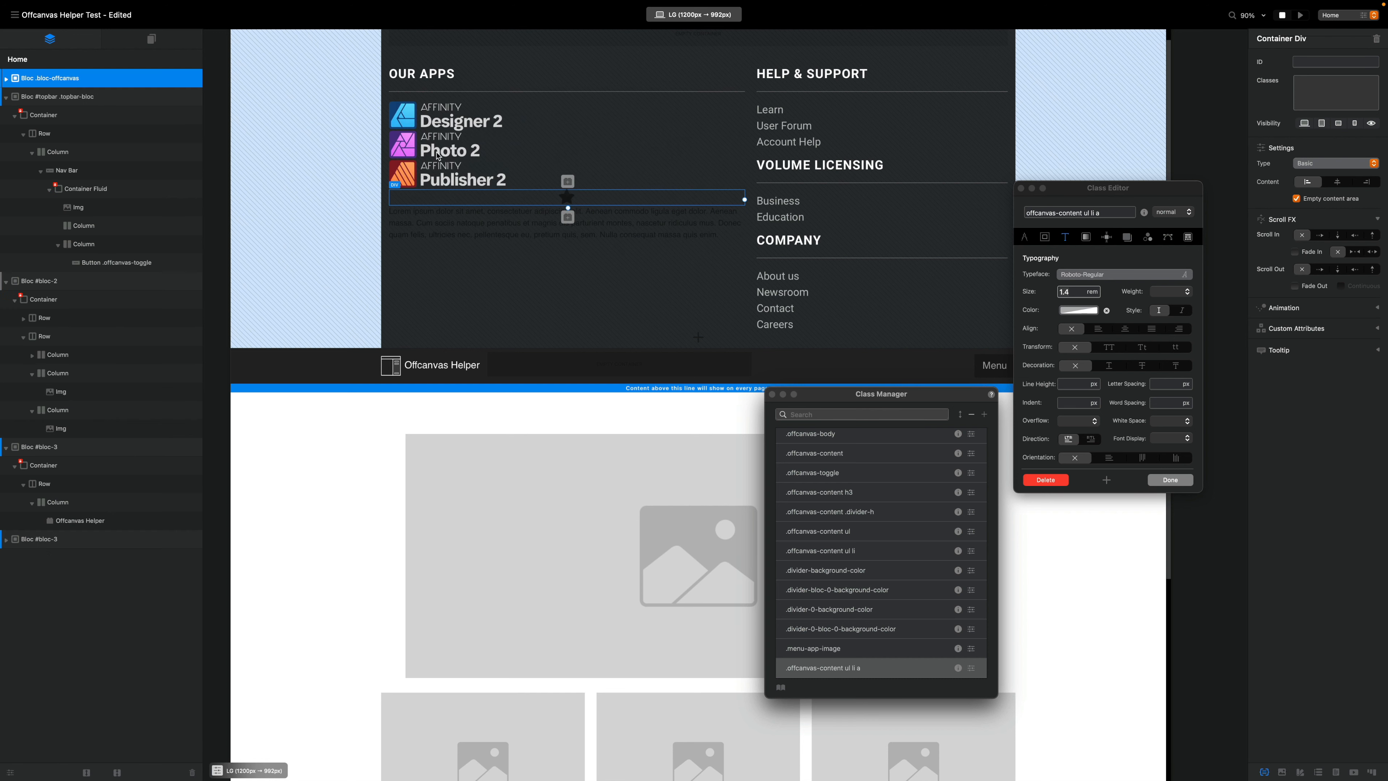
- Replace the default star icon with the outlined shopping bag from the Ionicons set, found by searching for "bag"
{"action": "left_click", "coordinate": [568, 203]}
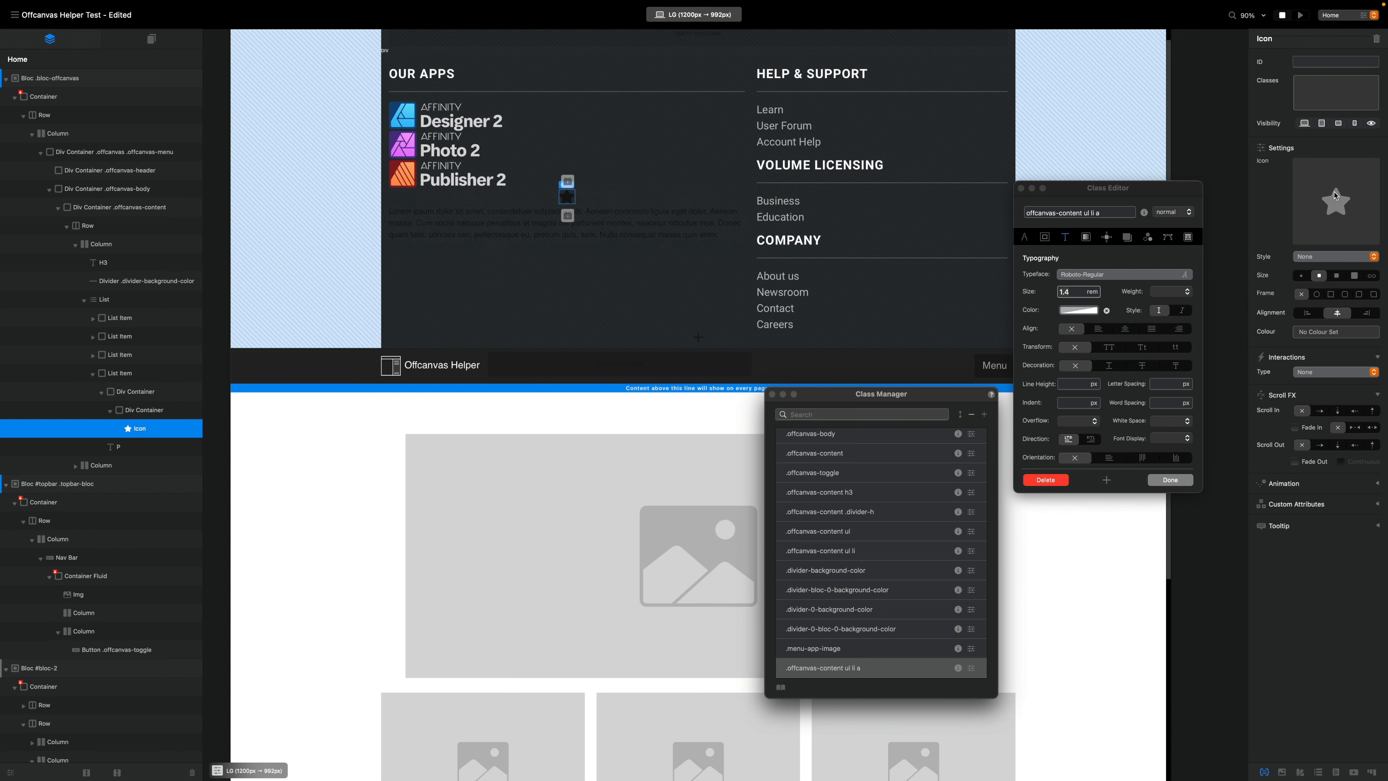
{"action": "left_click", "coordinate": [1341, 203]}
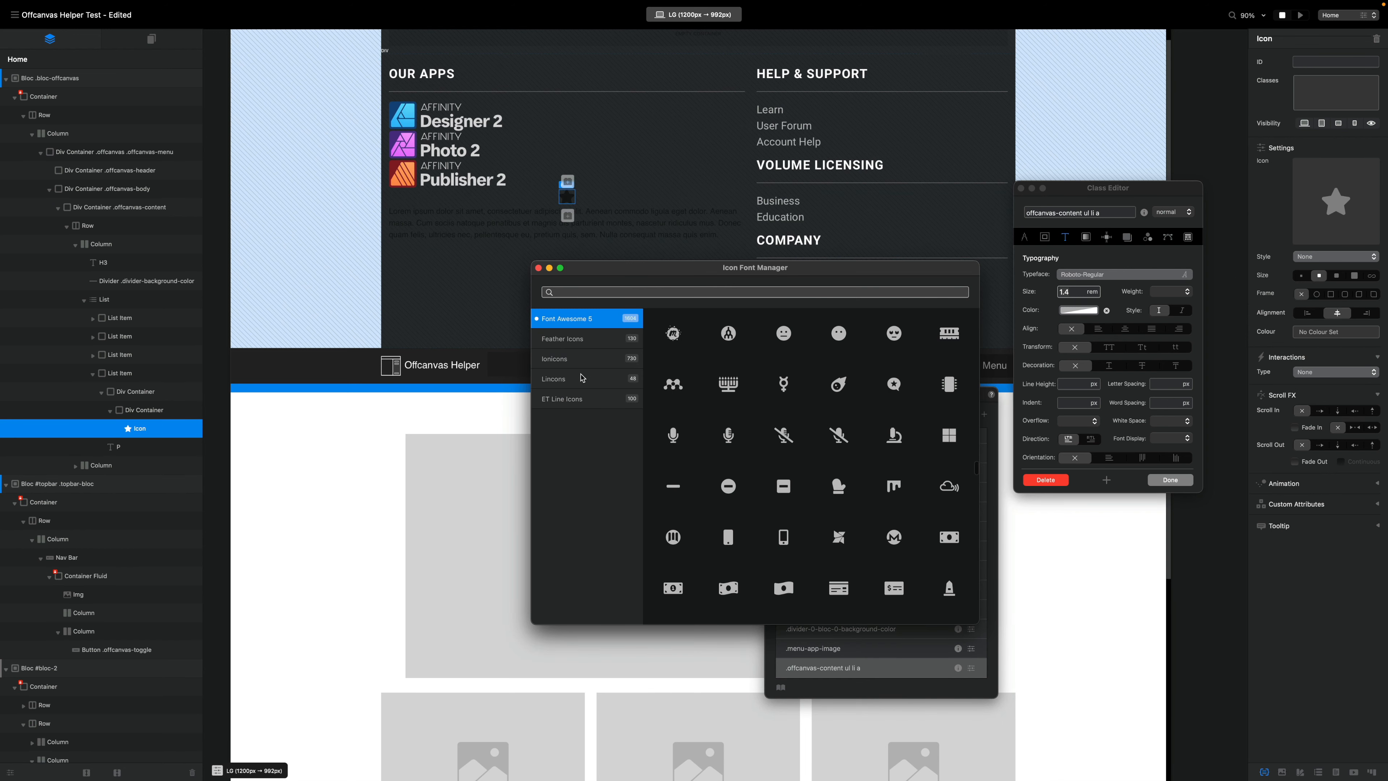
{"action": "left_click", "coordinate": [584, 359]}
{"action": "left_click", "coordinate": [674, 294]}
{"action": "type", "text": "bag"}
{"action": "left_click", "coordinate": [678, 341]}
{"action": "left_click", "coordinate": [538, 268]}
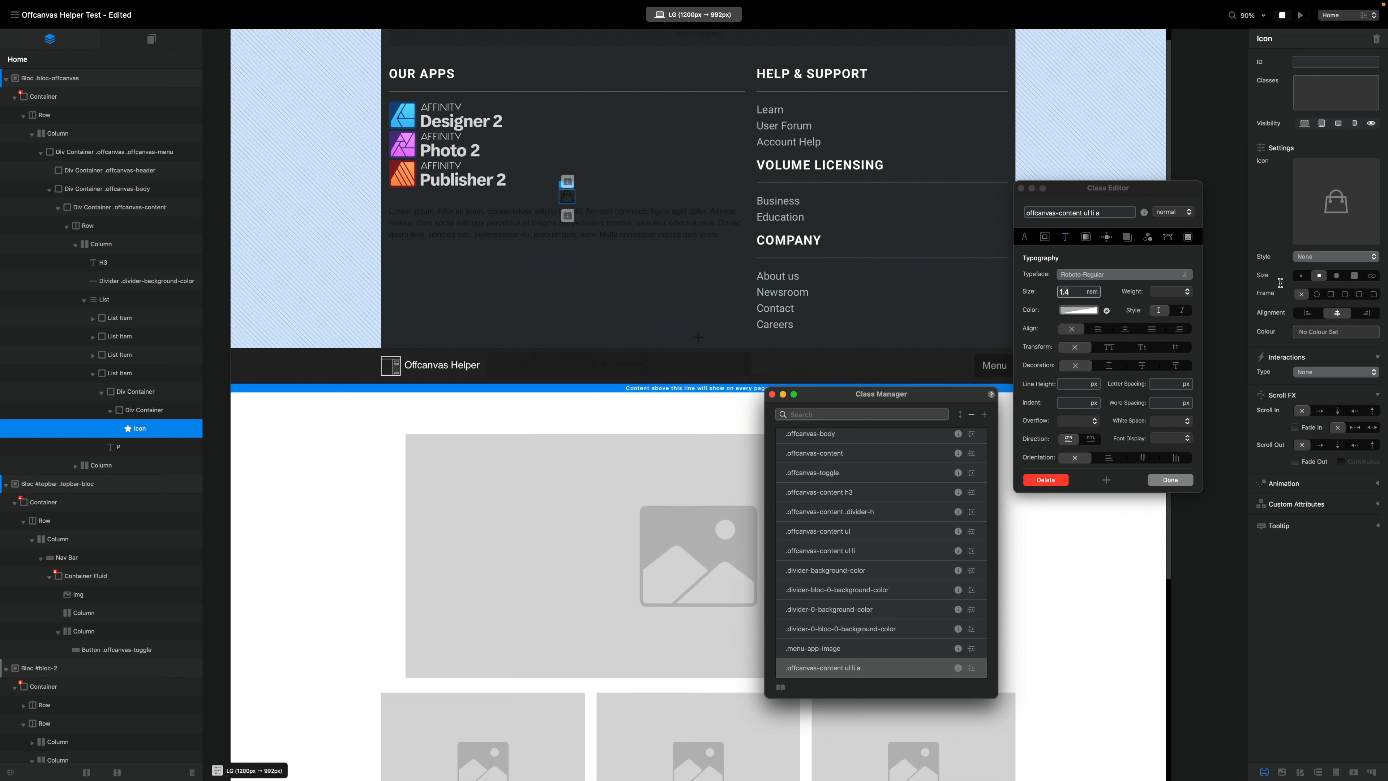
- Take the bag icon off the preset sizes and colour it with the white #FFFFFF swatch
{"action": "left_click", "coordinate": [1374, 276]}
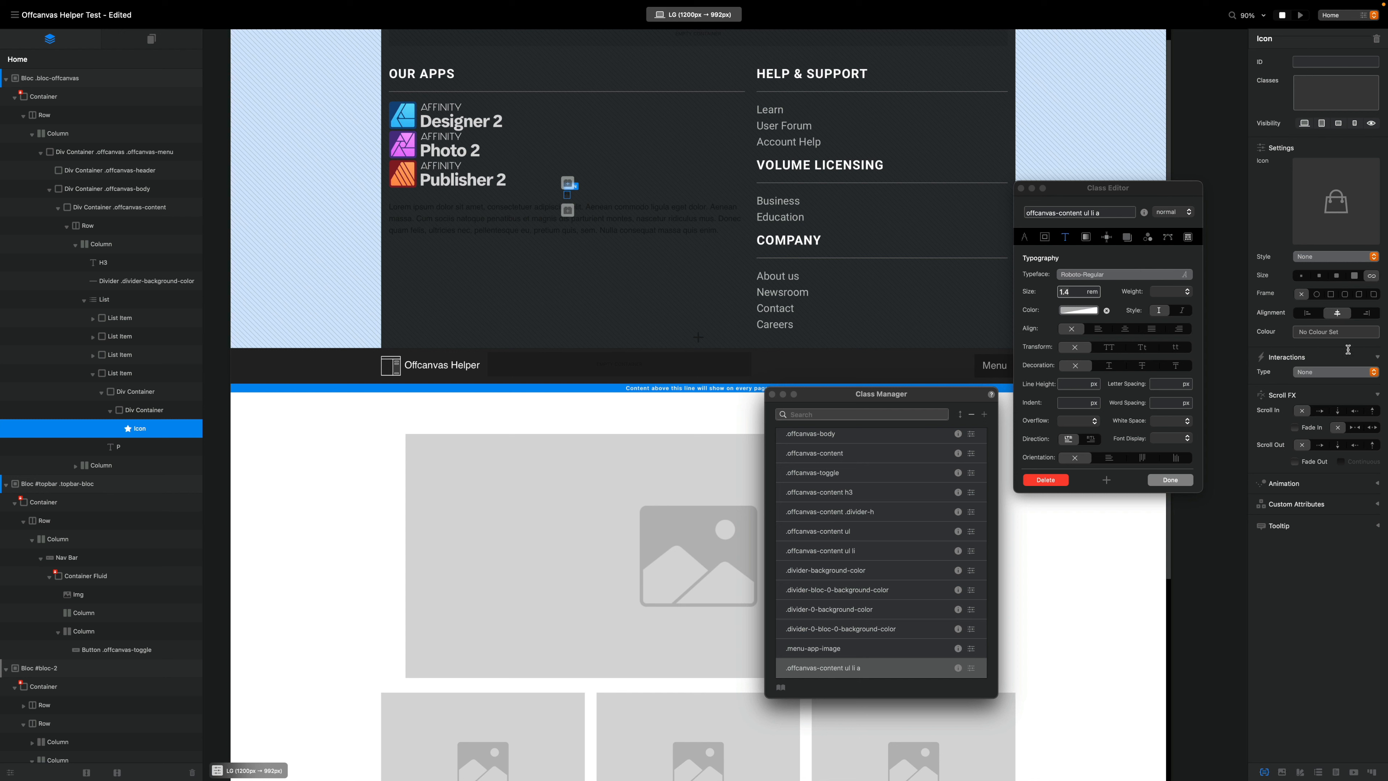
{"action": "left_click", "coordinate": [1339, 332]}
{"action": "left_click", "coordinate": [1210, 545]}
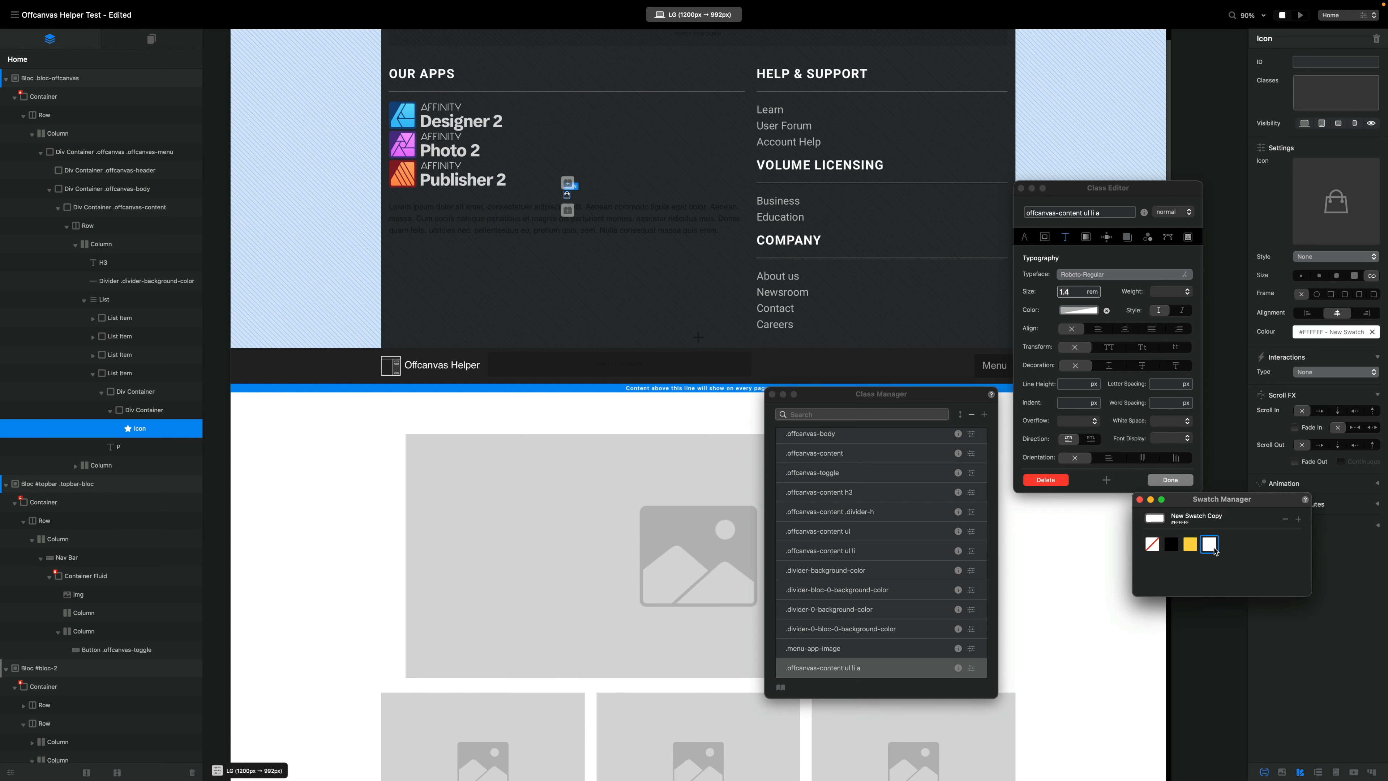
{"action": "left_click", "coordinate": [1140, 500]}
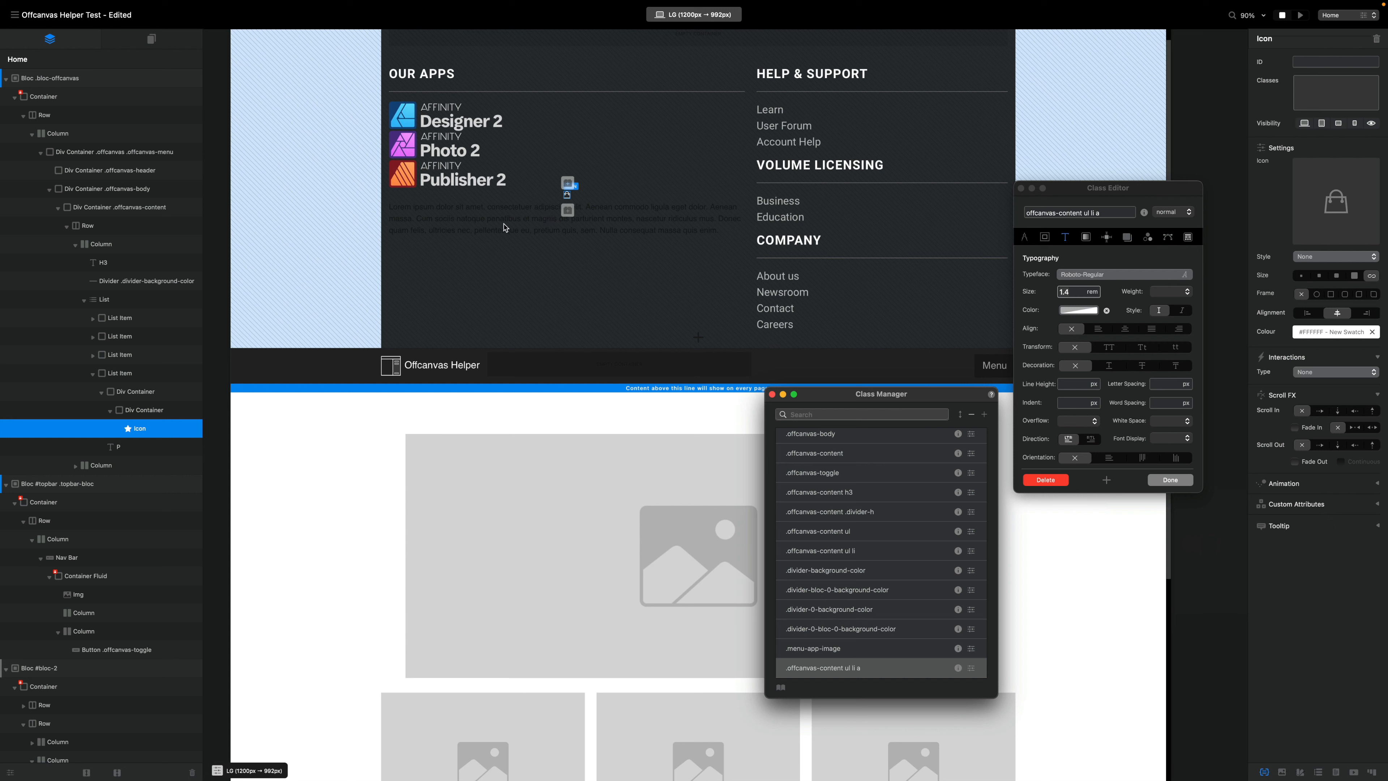
- Assign the new class "menu-icon-wrapper" to the div container directly around the bag icon
{"action": "left_click", "coordinate": [566, 200]}
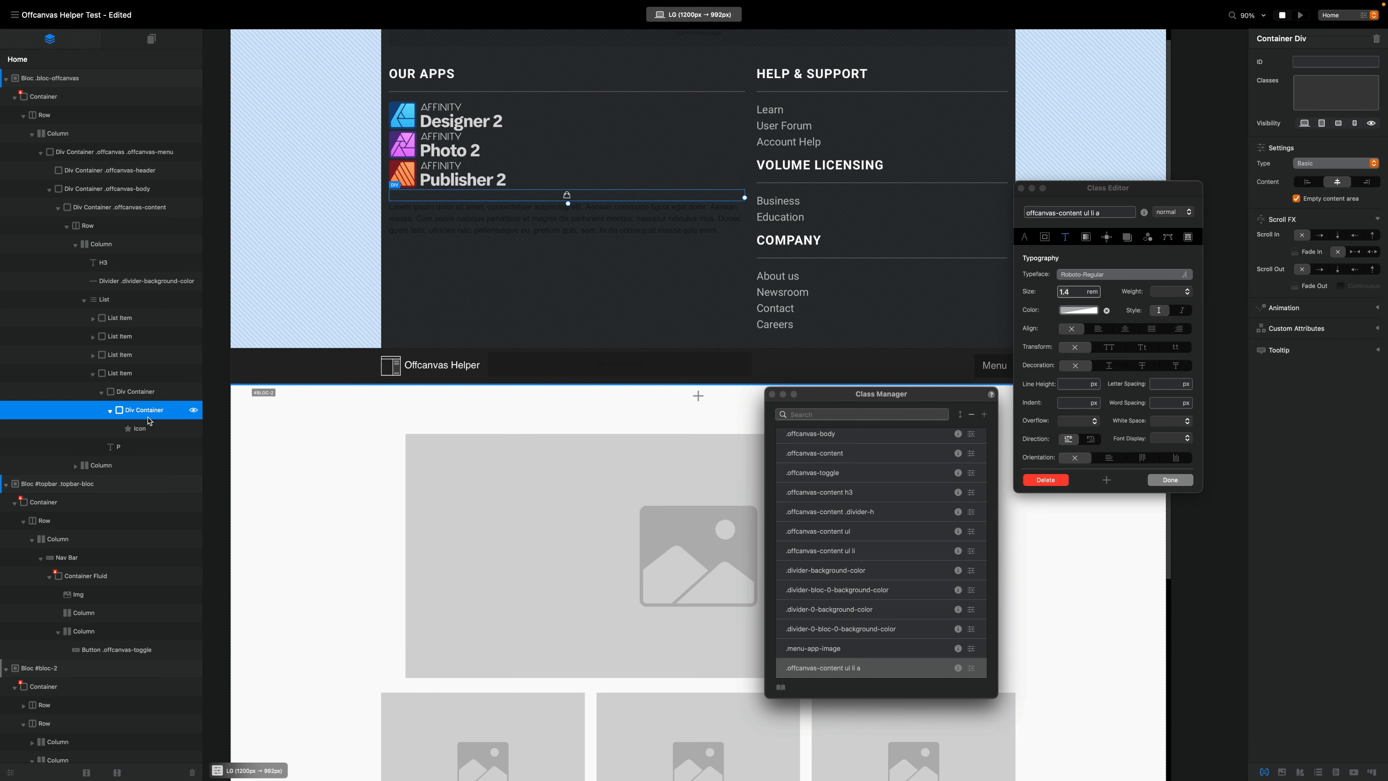
{"action": "left_click", "coordinate": [1310, 99]}
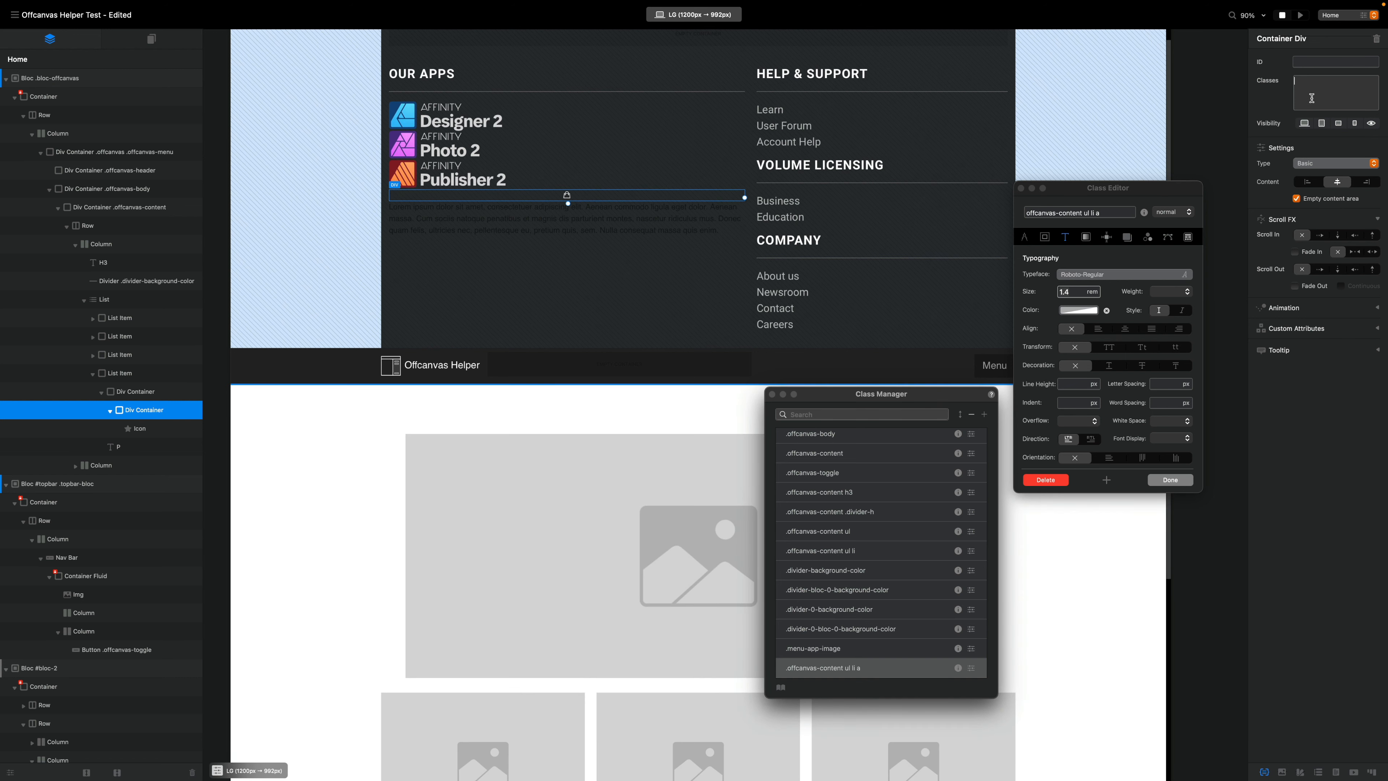
{"action": "type", "text": "menu-icon-wrapper"}
{"action": "key", "text": "Return"}
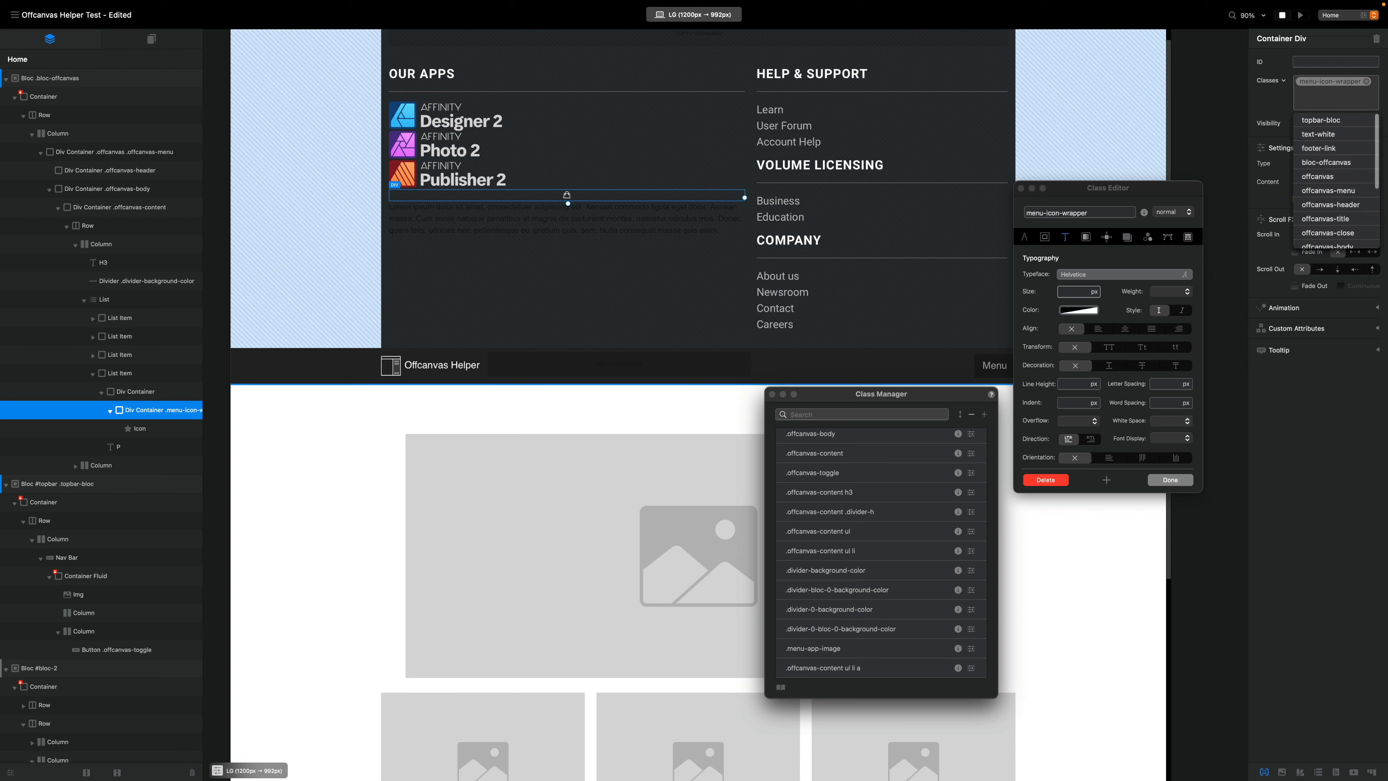
- Set the menu-icon-wrapper class to a width of 60 px and a height of 60 px
{"action": "left_click", "coordinate": [1319, 83]}
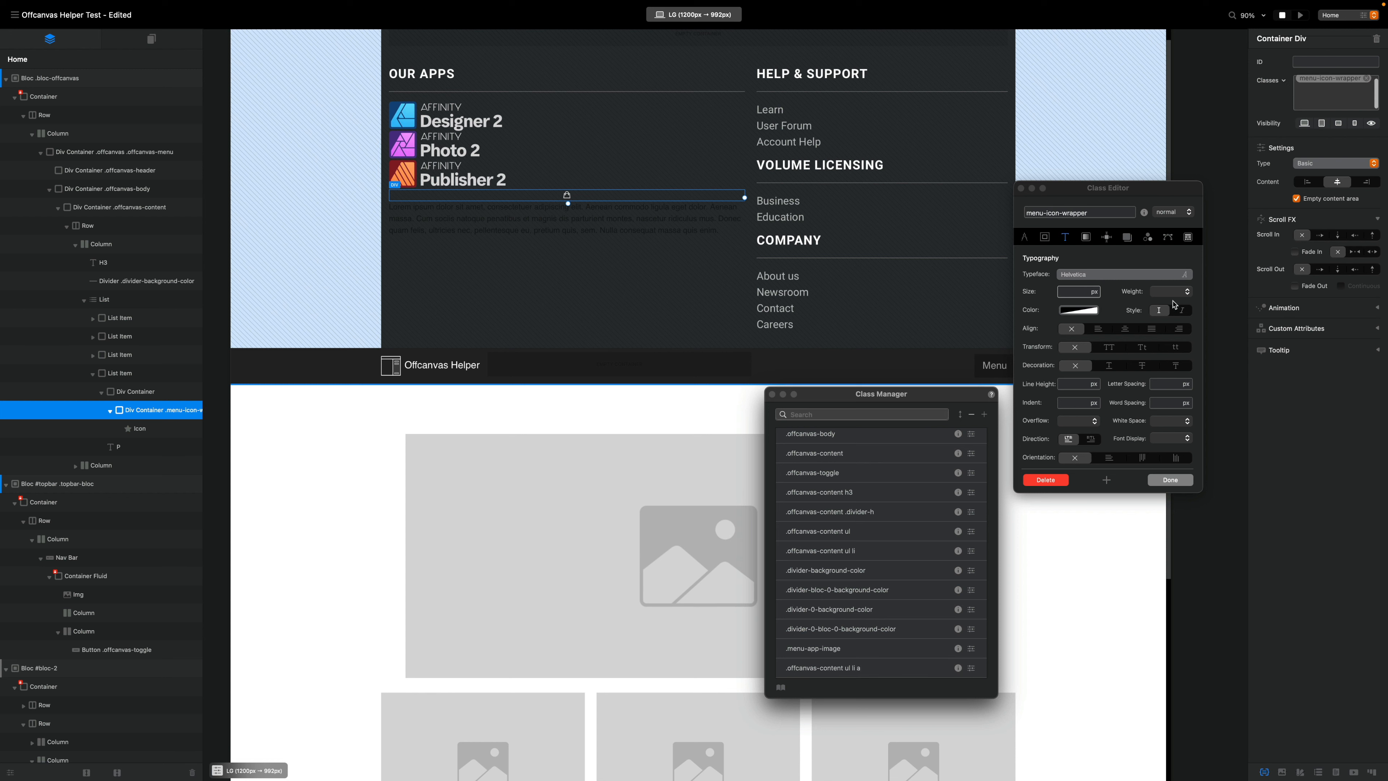
{"action": "left_click", "coordinate": [1026, 239]}
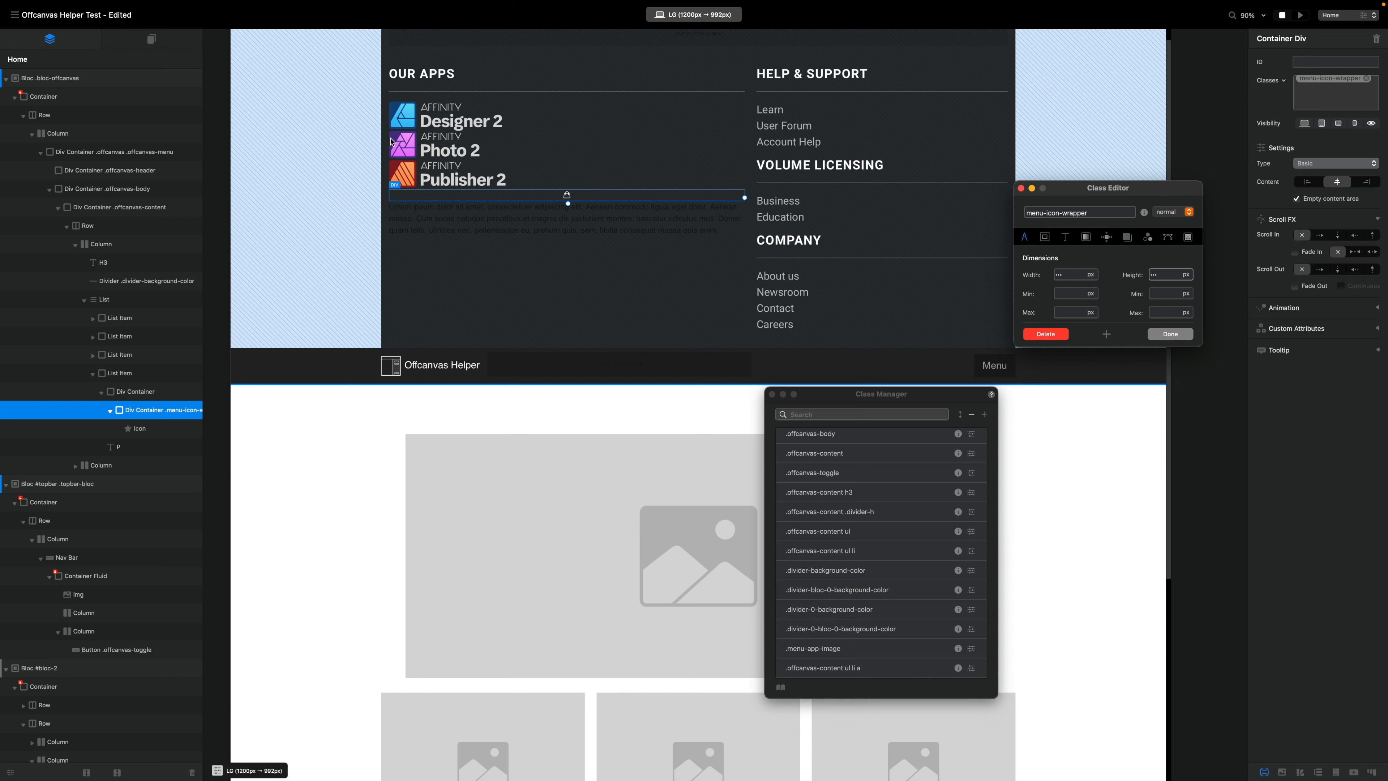
{"action": "left_click", "coordinate": [1074, 275]}
{"action": "type", "text": "60"}
{"action": "key", "text": "Tab"}
{"action": "type", "text": "60"}
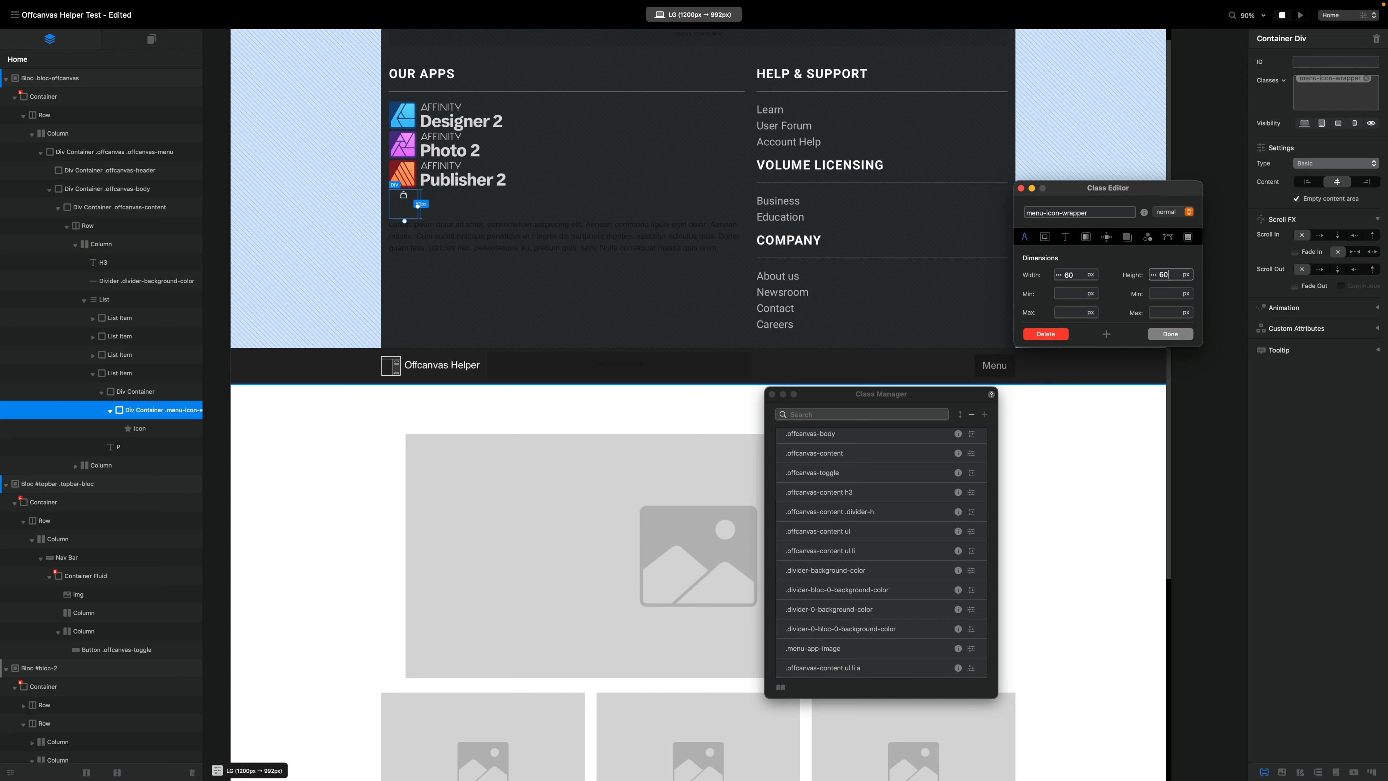
- Give the menu-icon-wrapper class a dark grey background colour at 25% brightness from the grayscale swatches
{"action": "left_click", "coordinate": [1086, 237]}
{"action": "left_click", "coordinate": [1086, 330]}
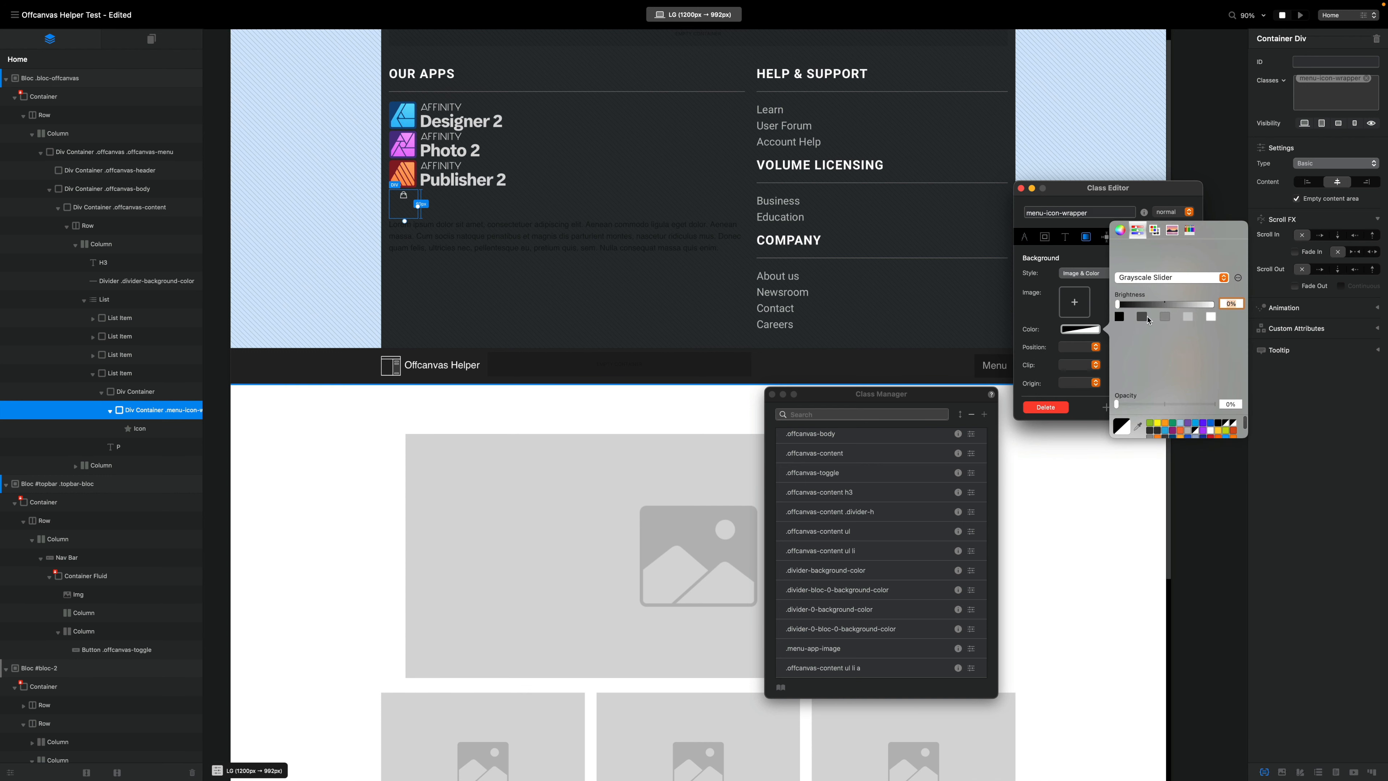
{"action": "left_click", "coordinate": [1143, 319]}
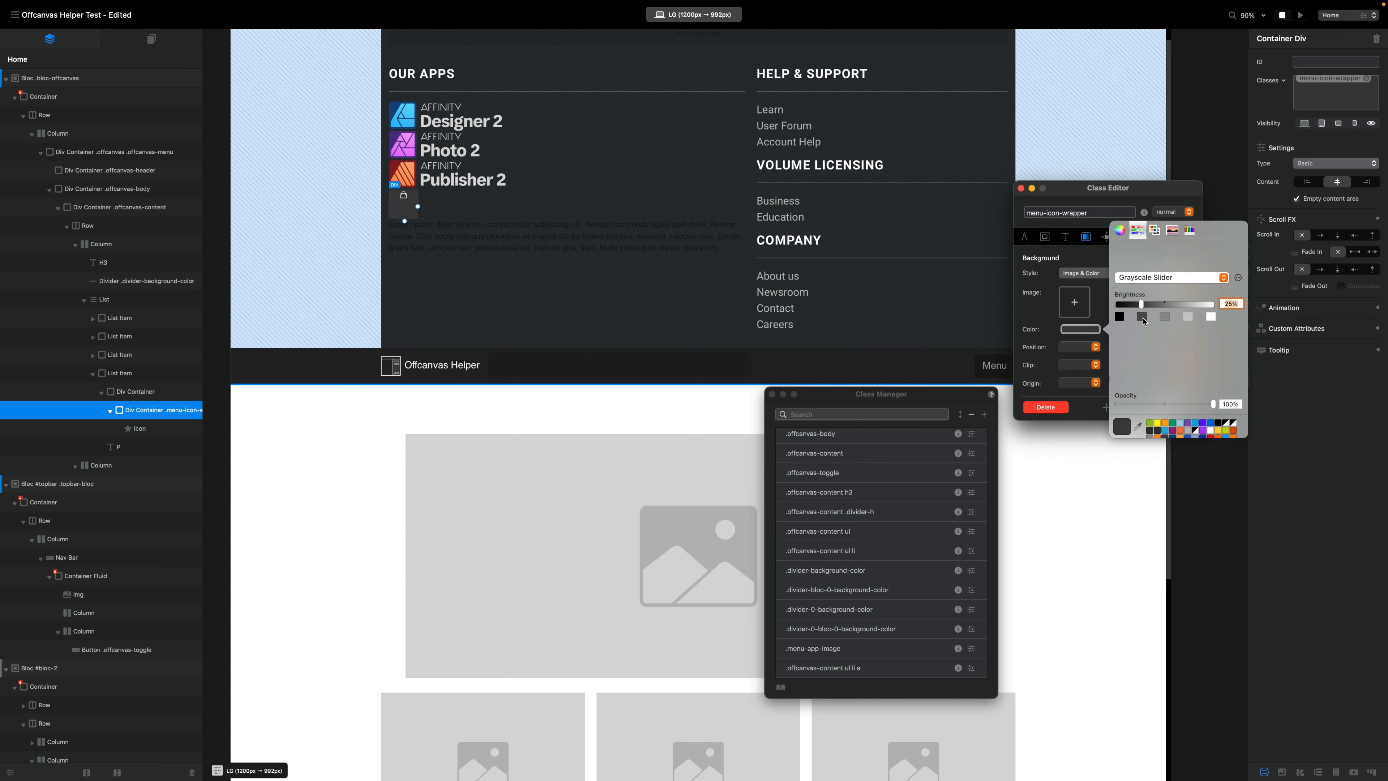
{"action": "left_click", "coordinate": [399, 210]}
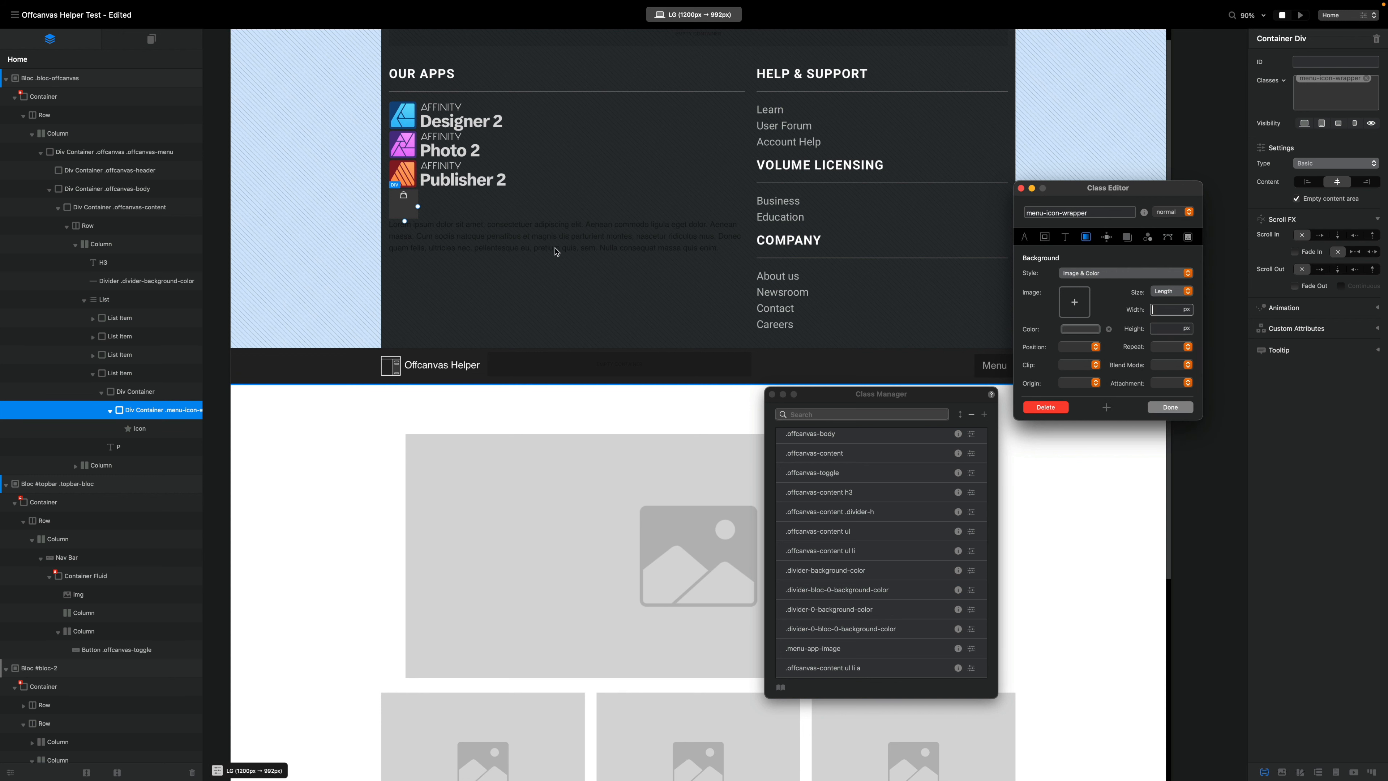
- Set the font size of the menu-icon-wrapper class to 2 rem so the bag icon scales up
{"action": "left_click", "coordinate": [1066, 238]}
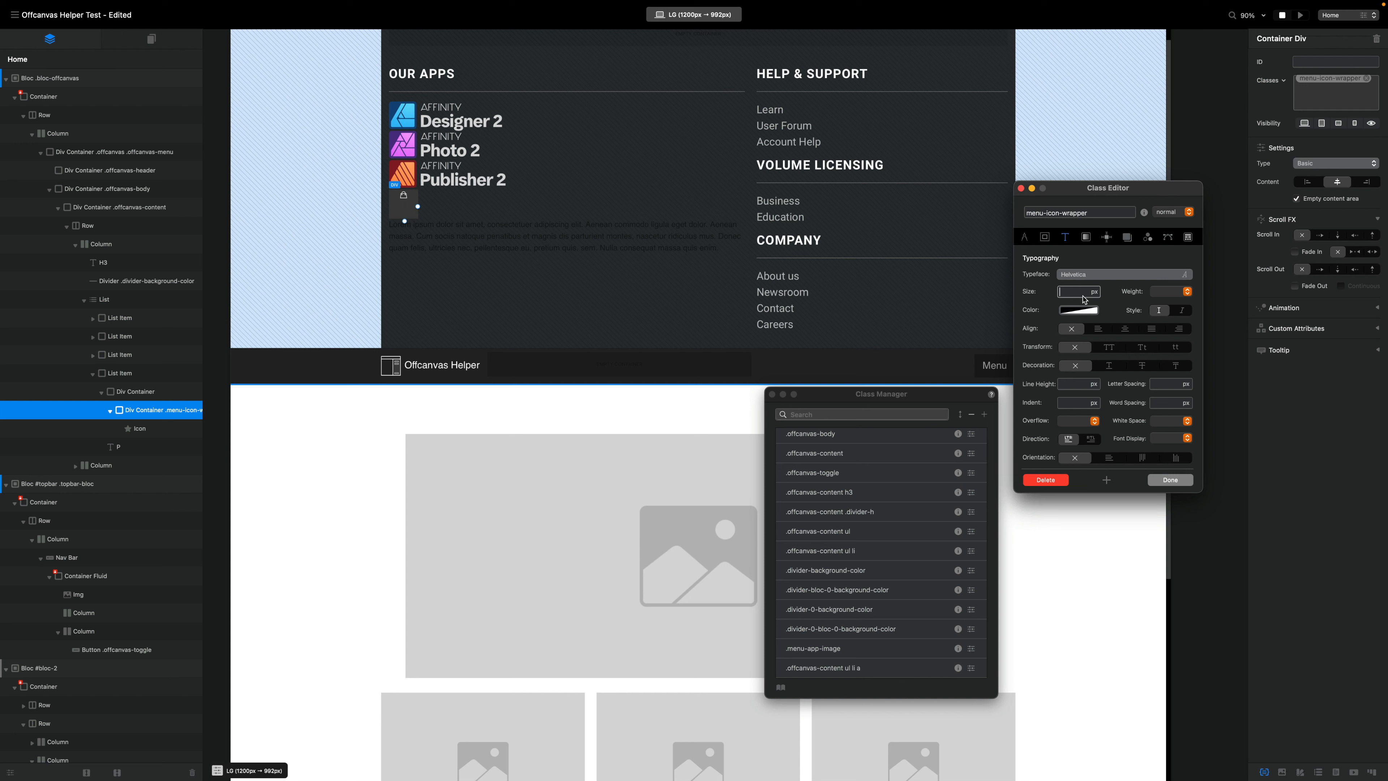
{"action": "left_click", "coordinate": [1093, 292]}
{"action": "left_click", "coordinate": [1098, 325]}
{"action": "left_click", "coordinate": [1064, 291]}
{"action": "type", "text": "2"}
{"action": "key", "text": "BackSpace"}
{"action": "type", "text": "3"}
{"action": "key", "text": "BackSpace"}
{"action": "type", "text": "2"}
- Set the menu-icon-wrapper class to flex display with centred alignment and centred justification, and finish editing the class
{"action": "left_click", "coordinate": [1107, 237]}
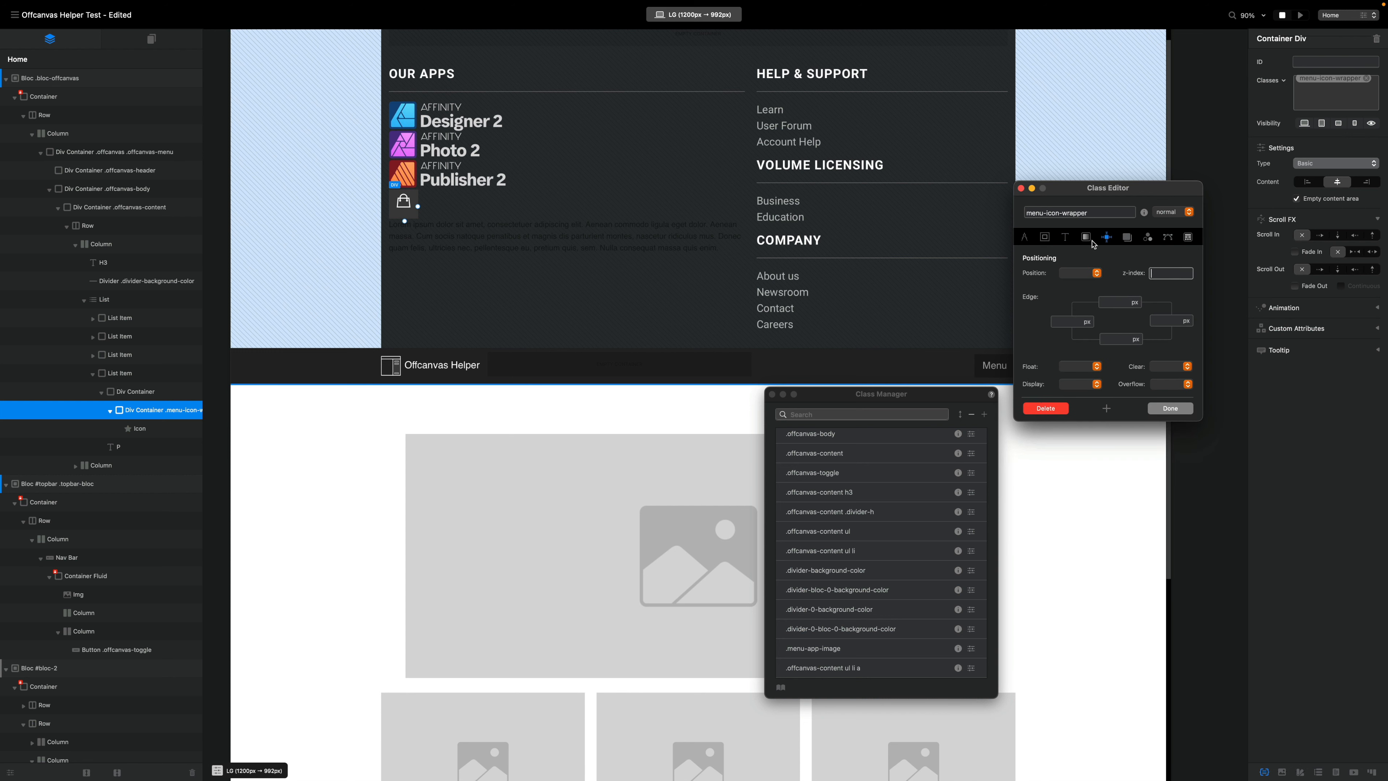
{"action": "left_click", "coordinate": [1097, 384]}
{"action": "left_click", "coordinate": [1090, 429]}
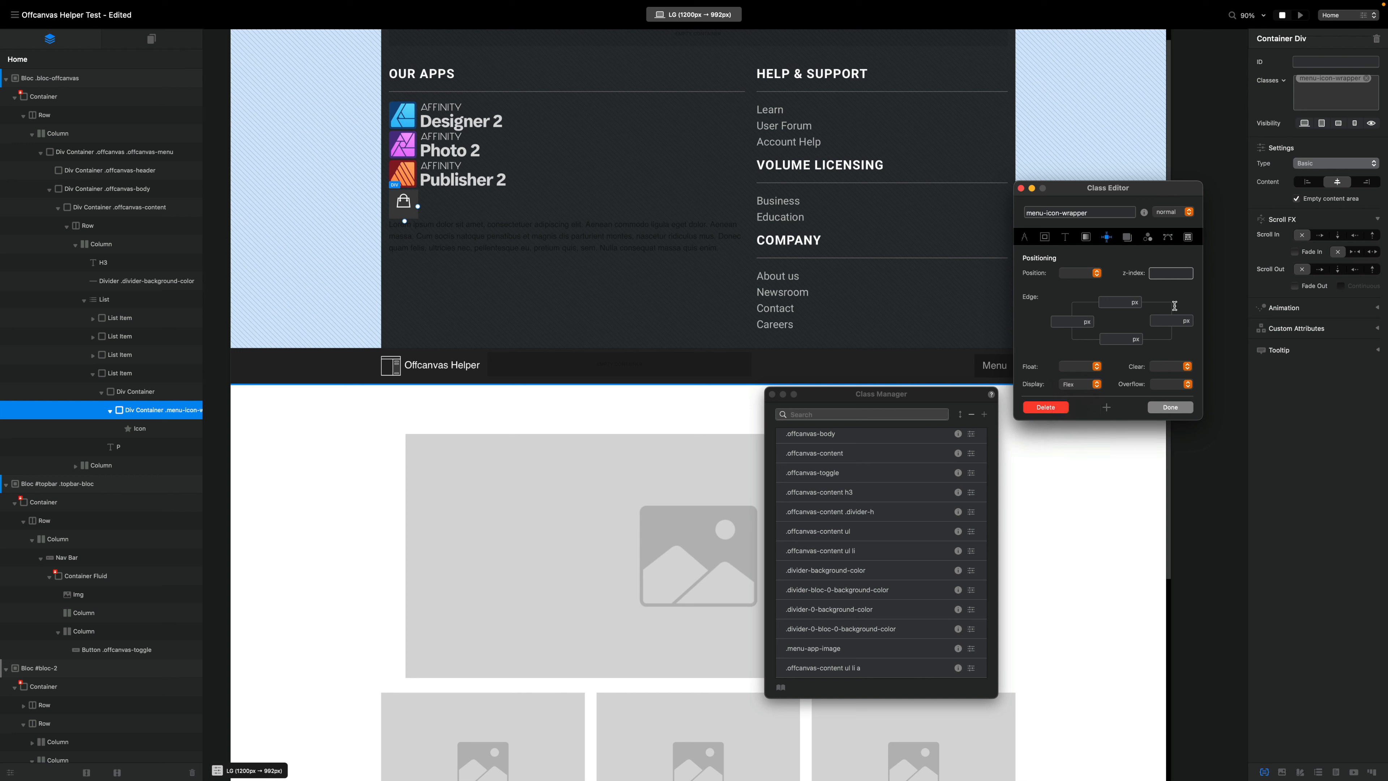
{"action": "left_click", "coordinate": [1188, 238]}
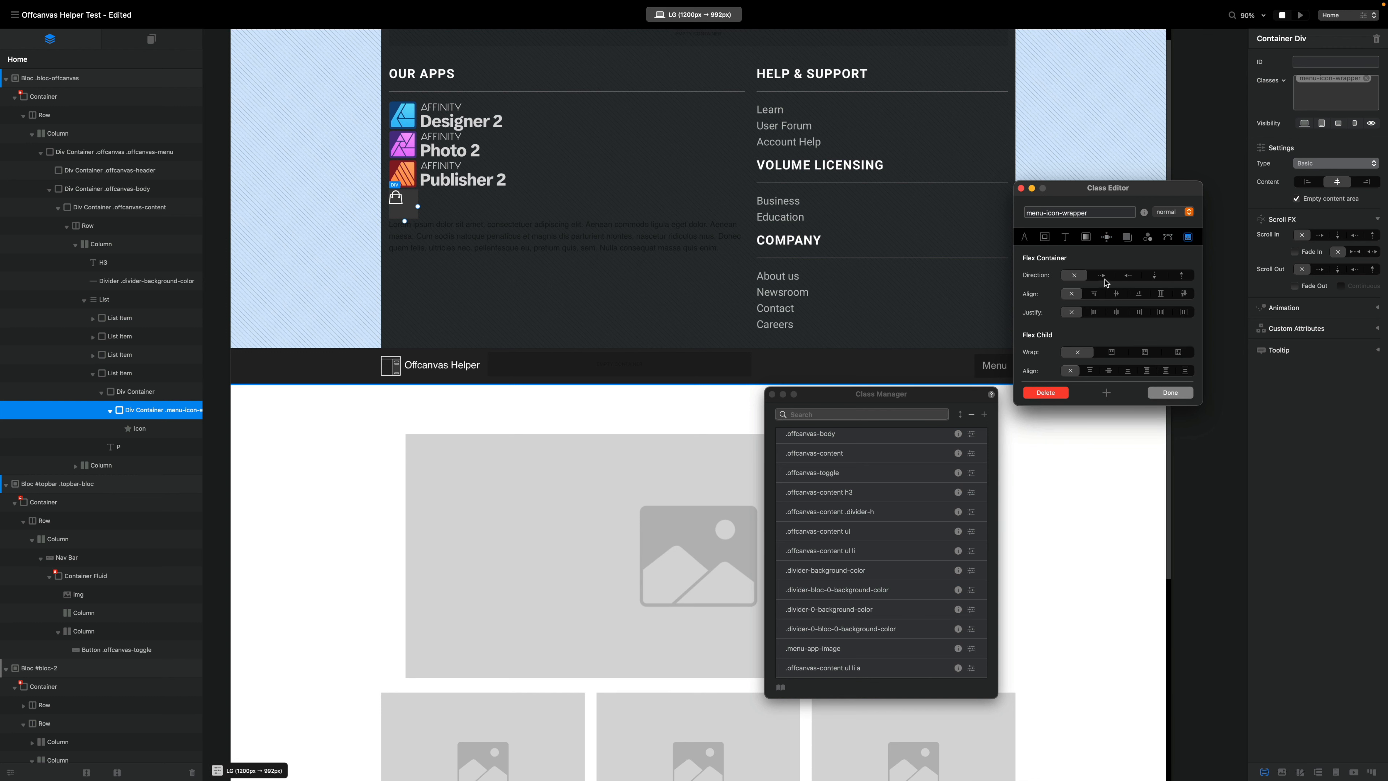
{"action": "left_click", "coordinate": [1117, 294]}
{"action": "left_click", "coordinate": [1119, 317]}
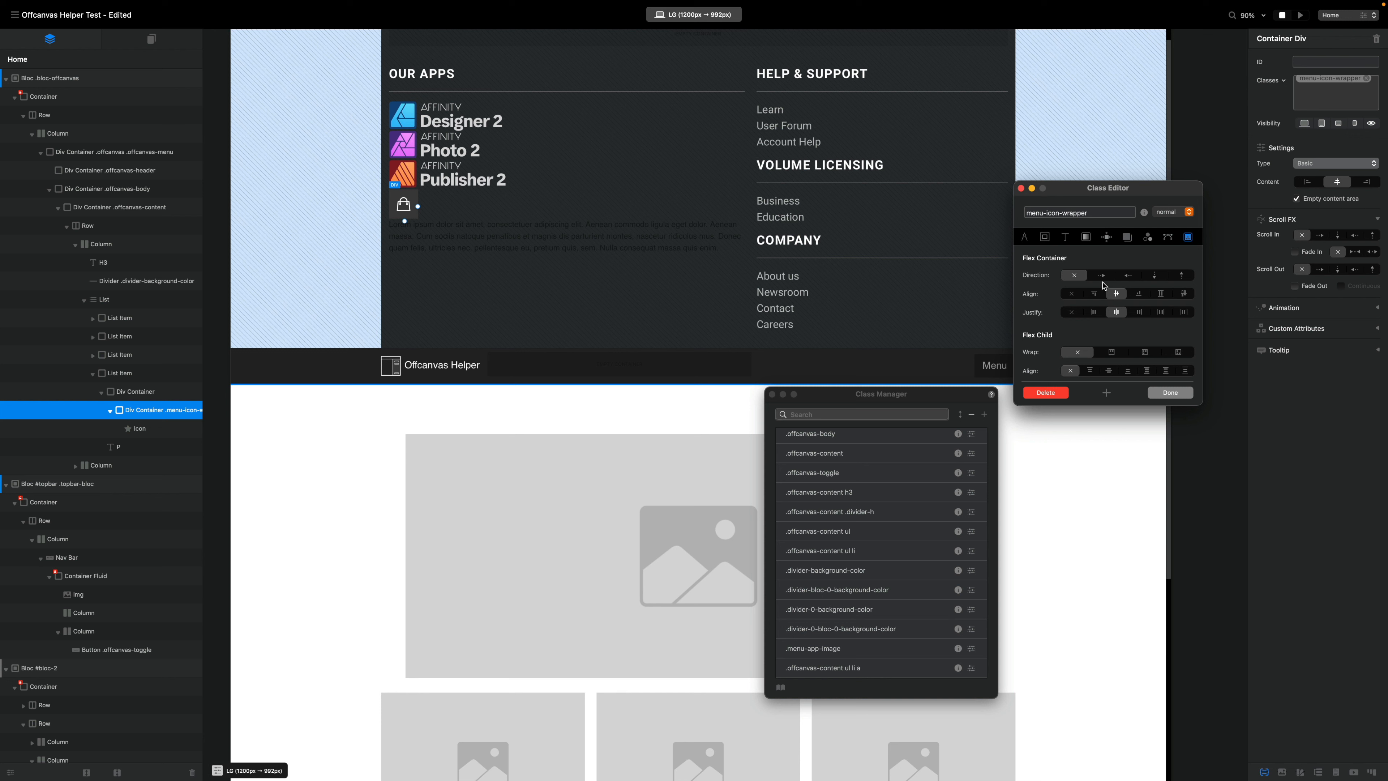
{"action": "left_click", "coordinate": [1183, 393]}
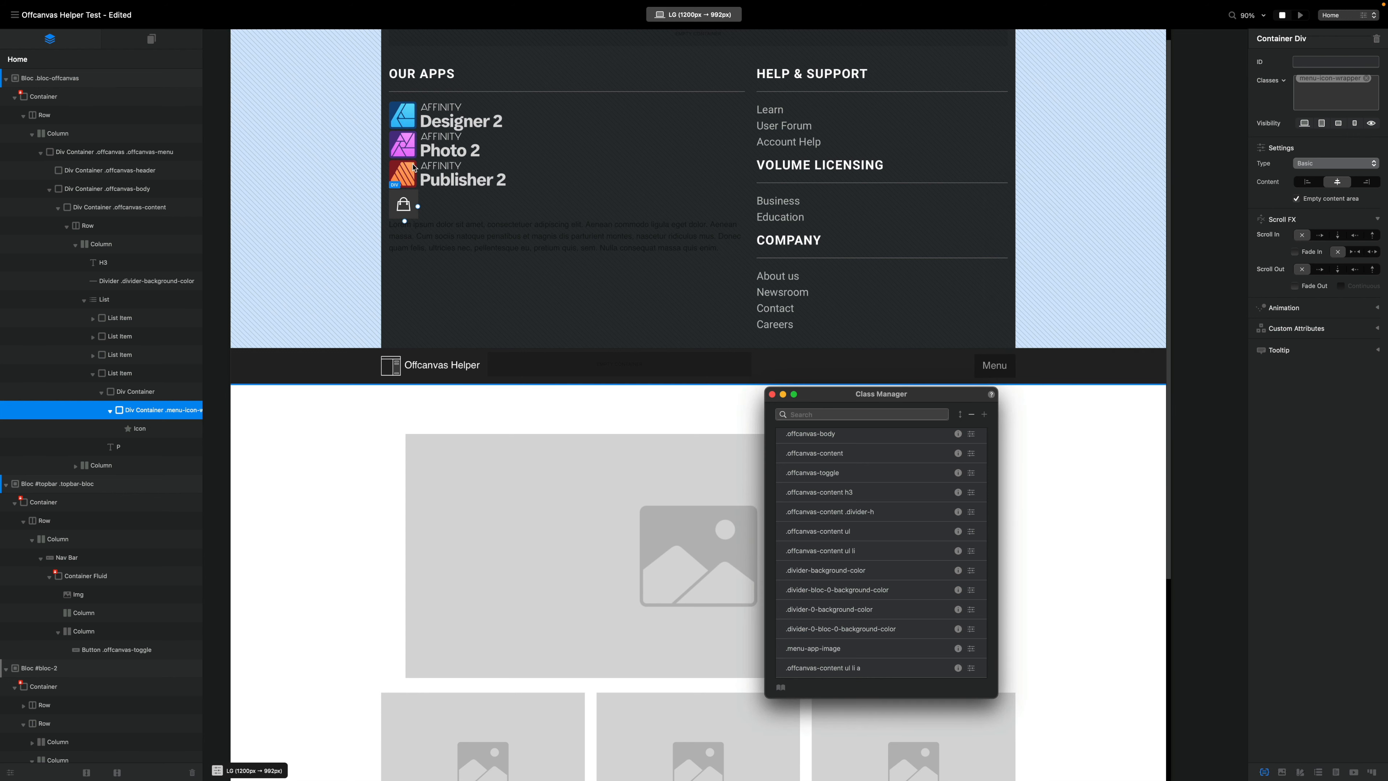
- Create a new class named "offcanvas-content ul li p" for the paragraph below the bag icon, leaving its spaces intact
{"action": "left_click", "coordinate": [448, 236]}
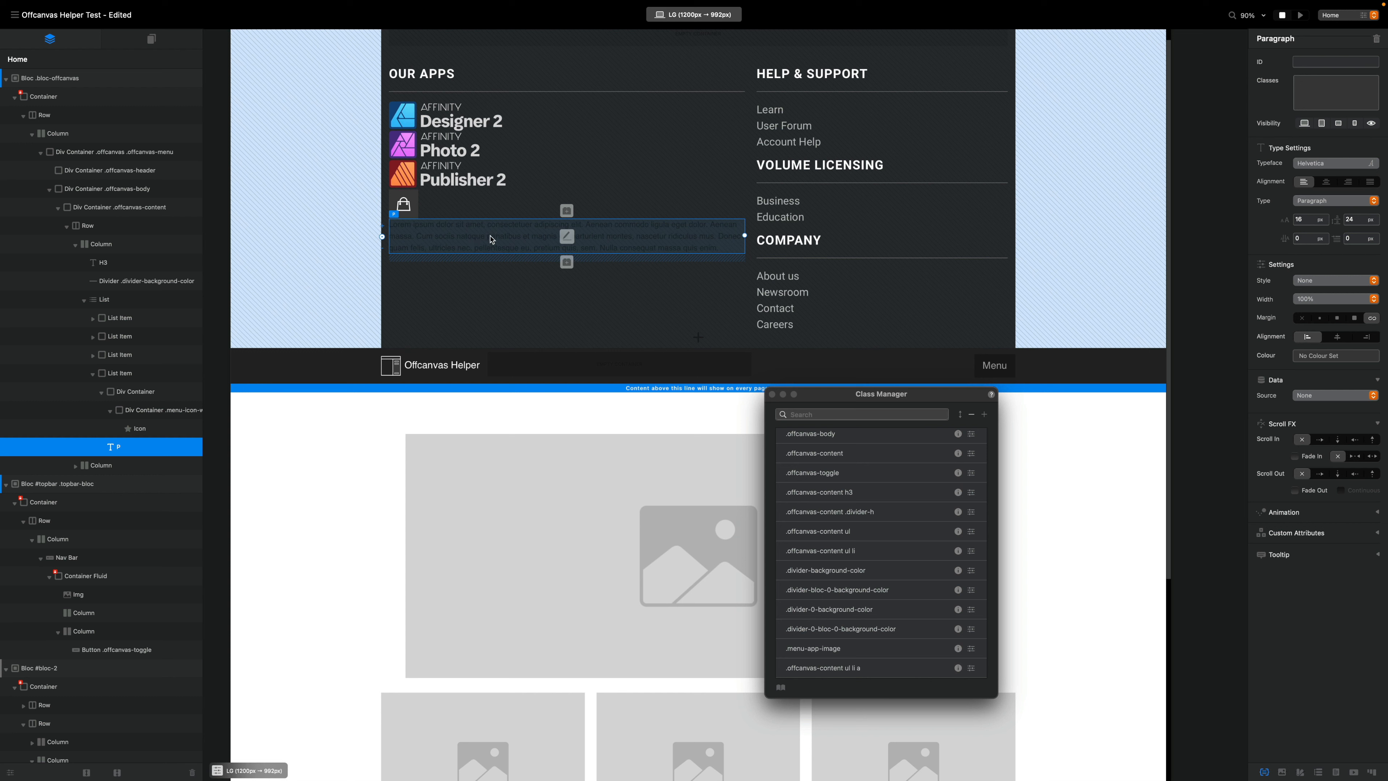
{"action": "left_click", "coordinate": [984, 416]}
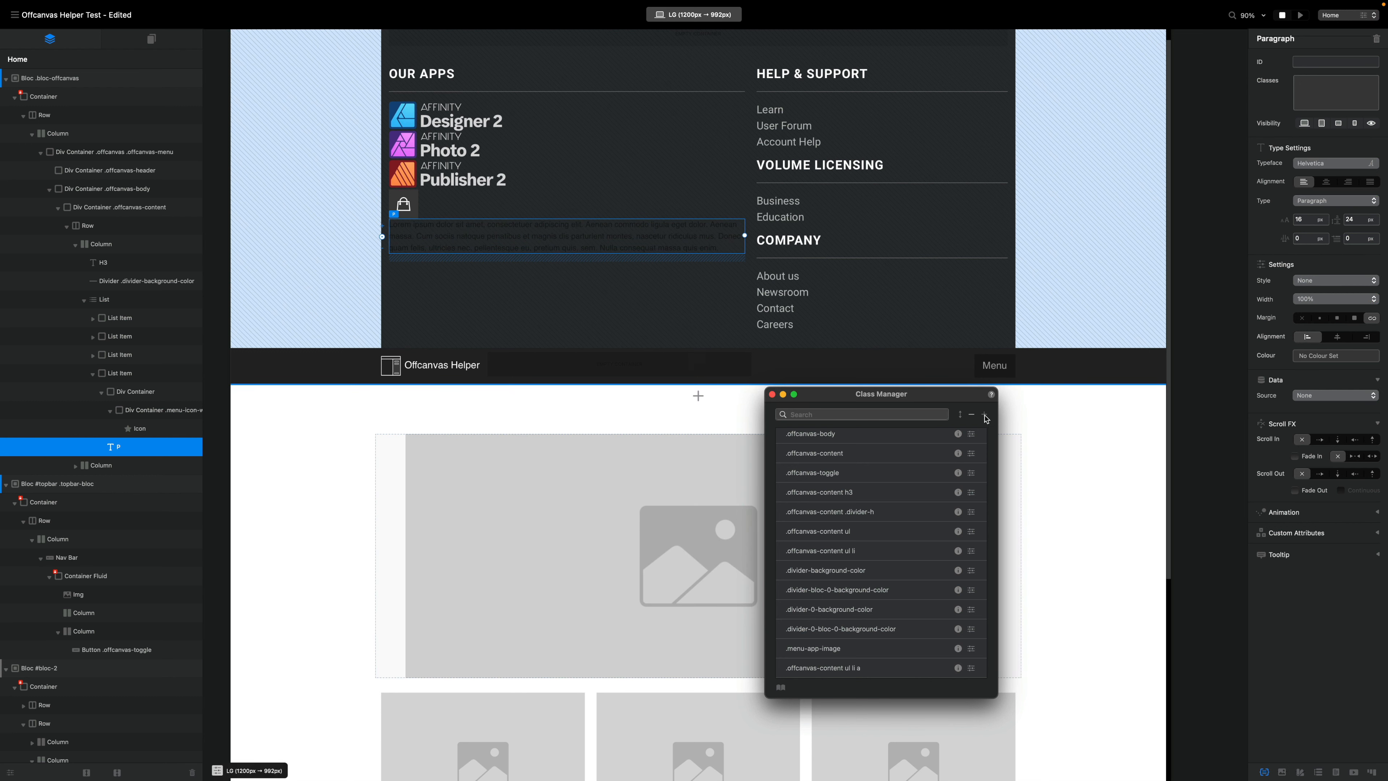
{"action": "left_click", "coordinate": [984, 417]}
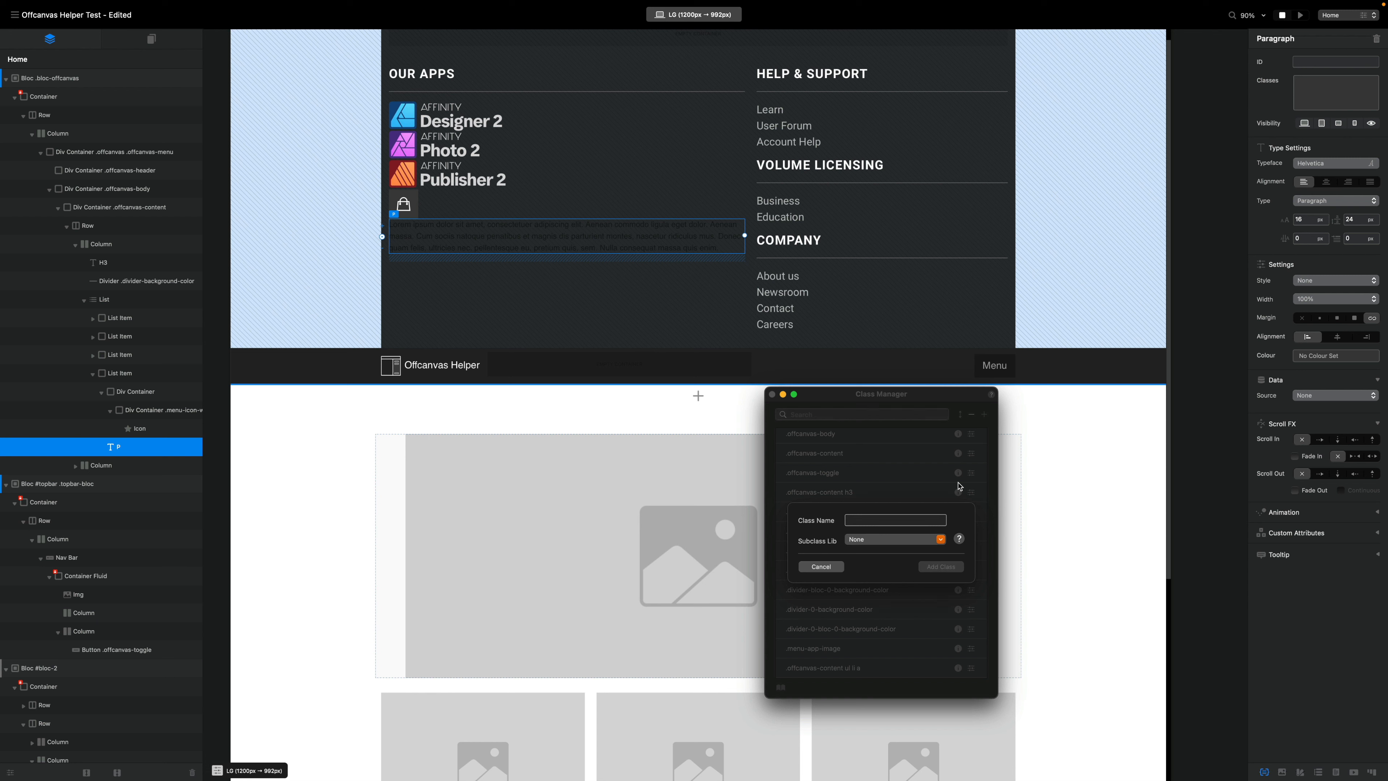
{"action": "type", "text": "offcanvas-content ul li p"}
{"action": "key", "text": "Return"}
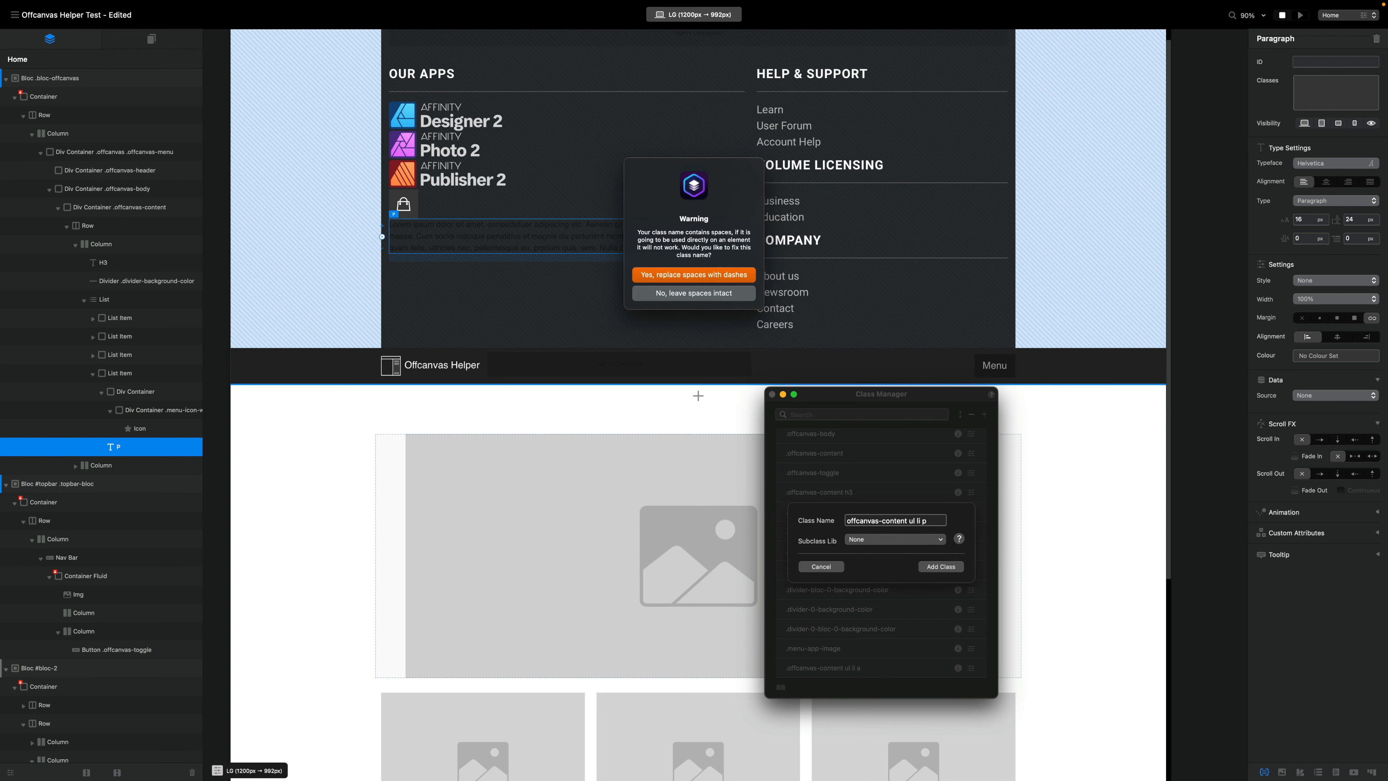
{"action": "left_click", "coordinate": [721, 295]}
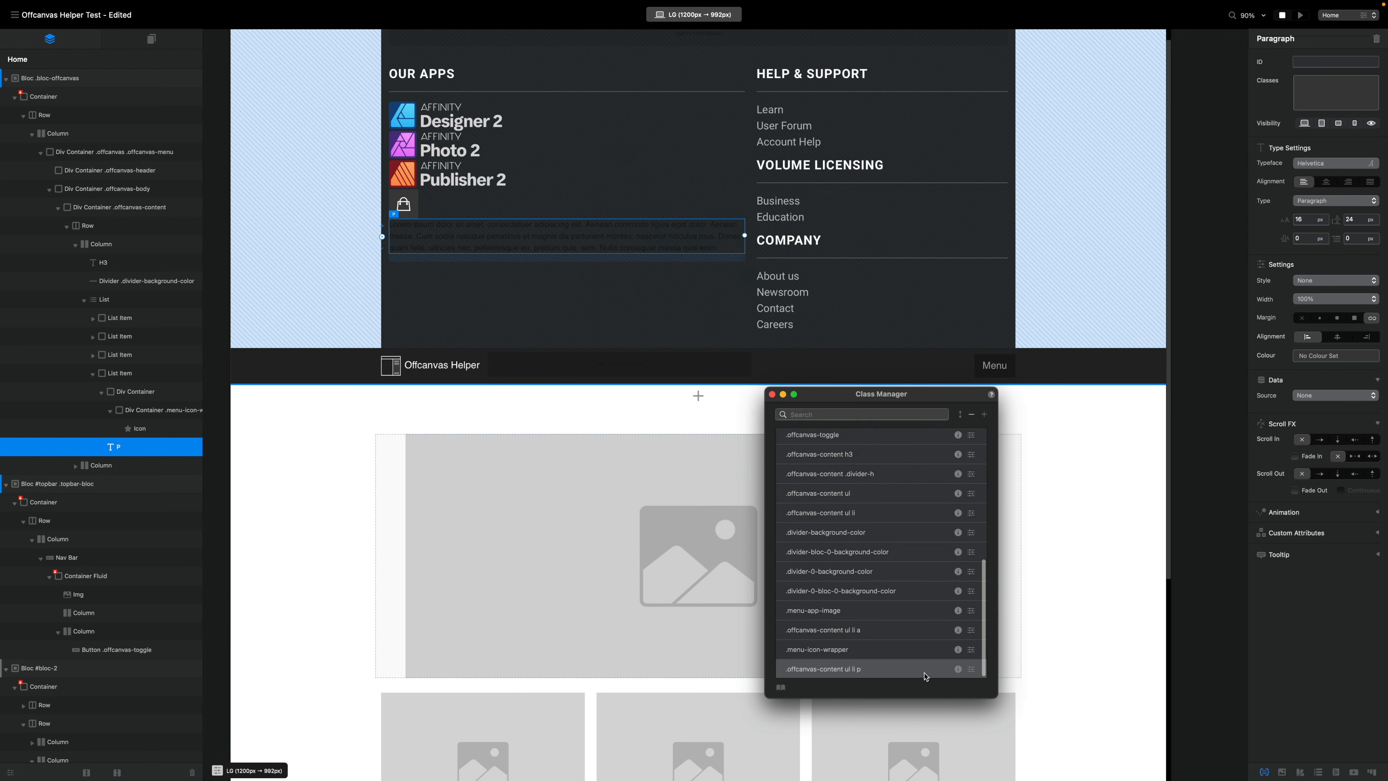
- Set the text colour of the "offcanvas-content ul li p" class to white at 100% brightness
{"action": "double_click", "coordinate": [889, 672]}
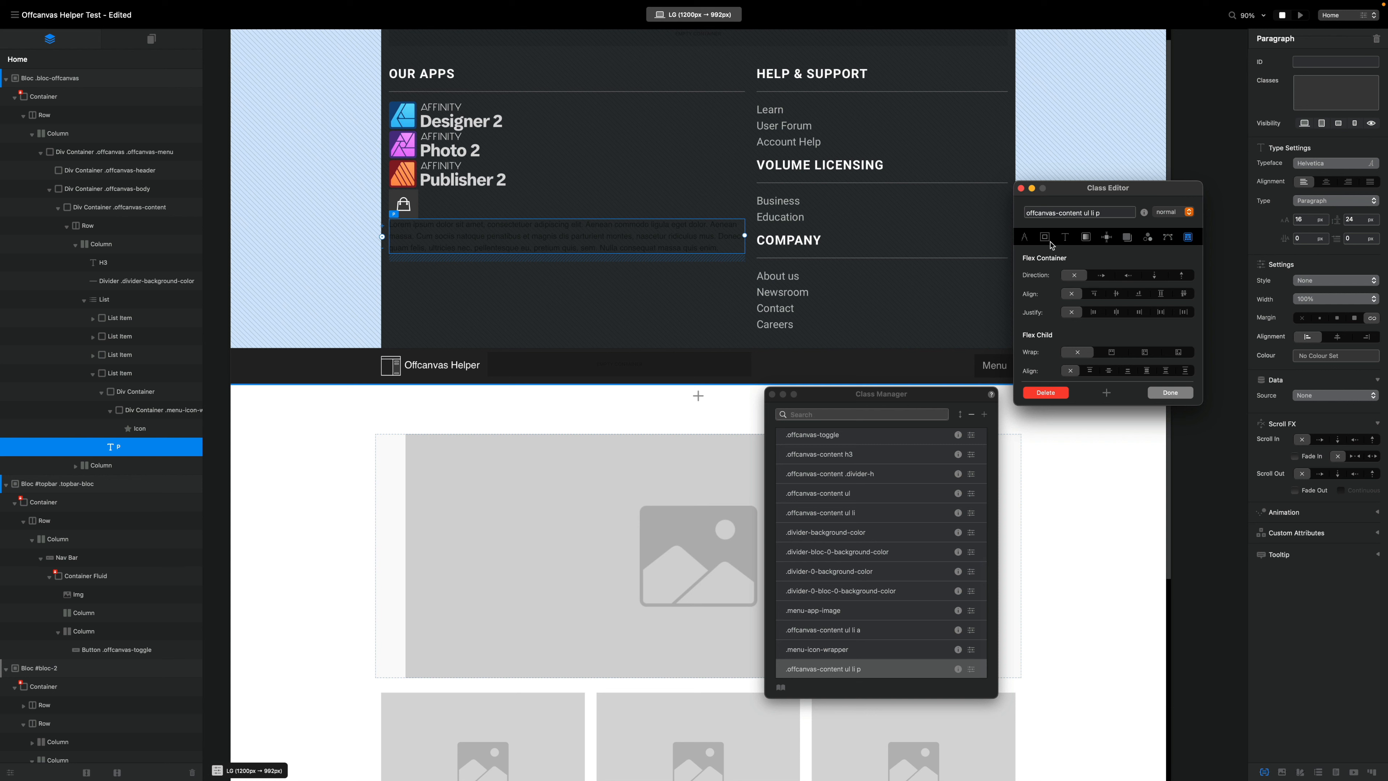
{"action": "left_click", "coordinate": [1065, 238]}
{"action": "left_click", "coordinate": [1079, 310]}
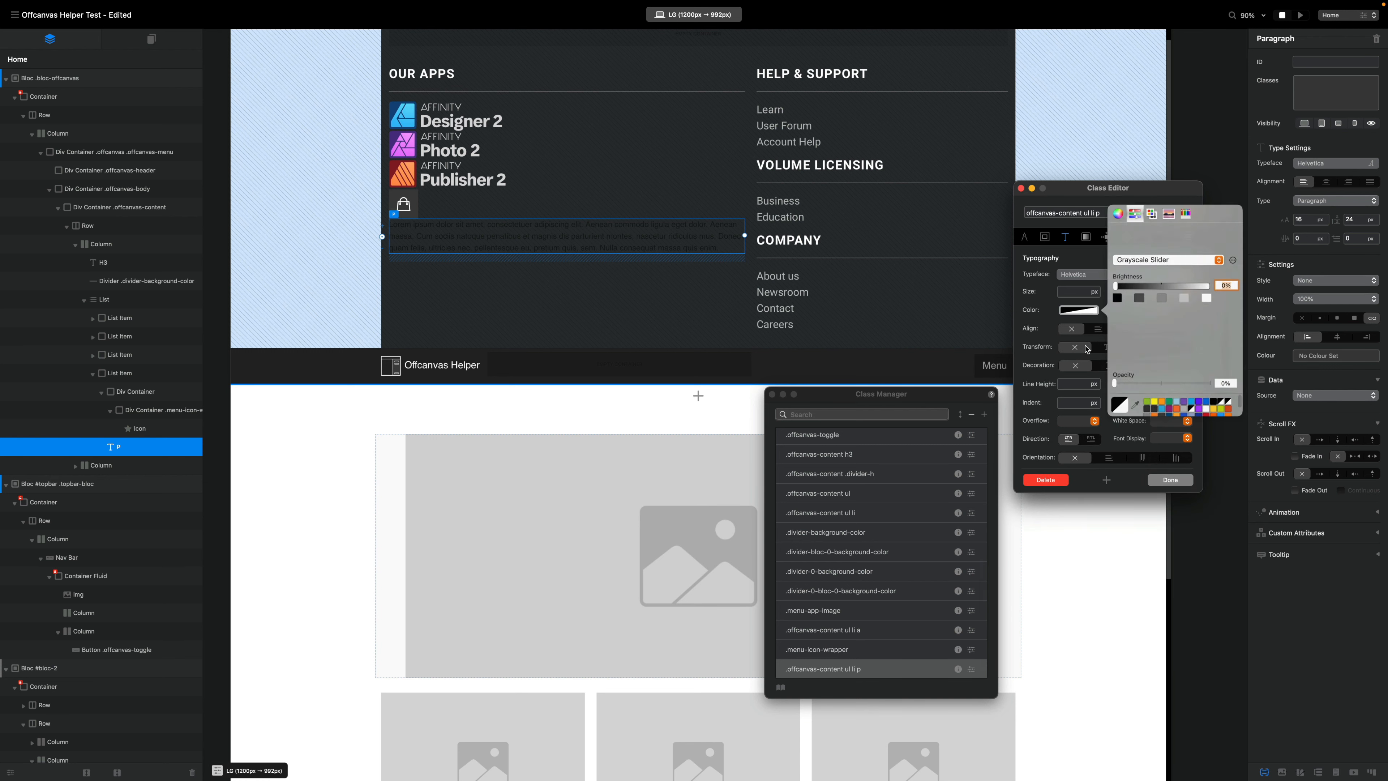
{"action": "left_click", "coordinate": [1208, 300]}
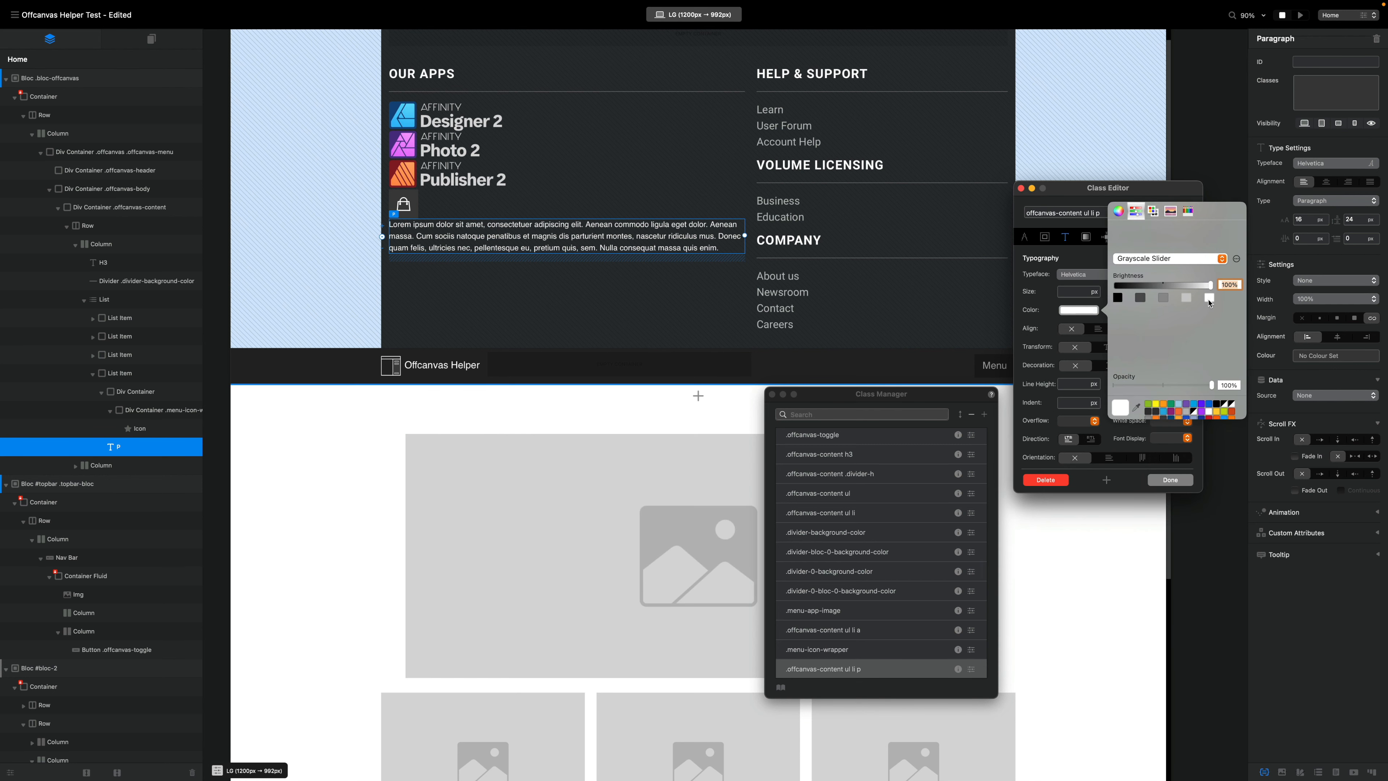
{"action": "left_click", "coordinate": [1092, 266]}
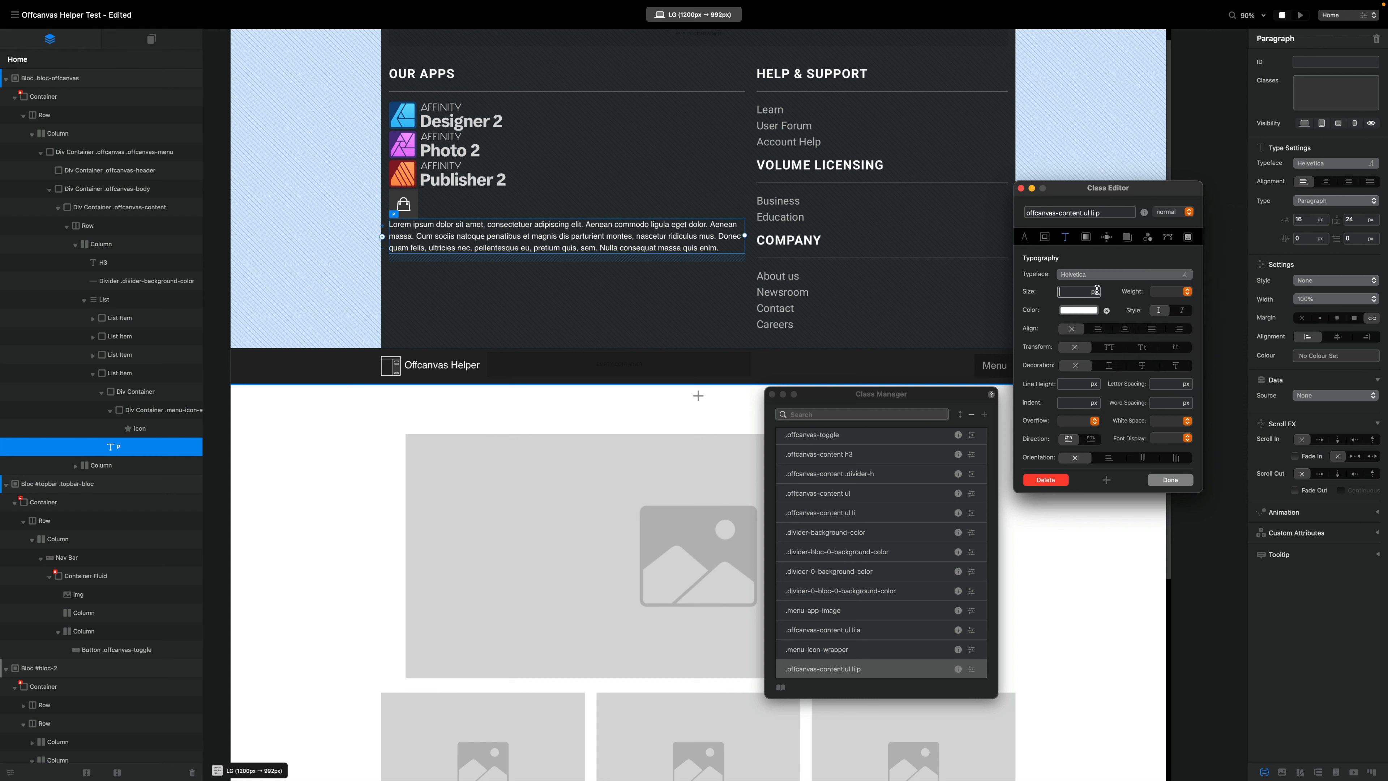
- Set the typeface of the "offcanvas-content ul li p" class to Roboto Regular
{"action": "left_click", "coordinate": [1099, 275]}
{"action": "type", "text": "robot"}
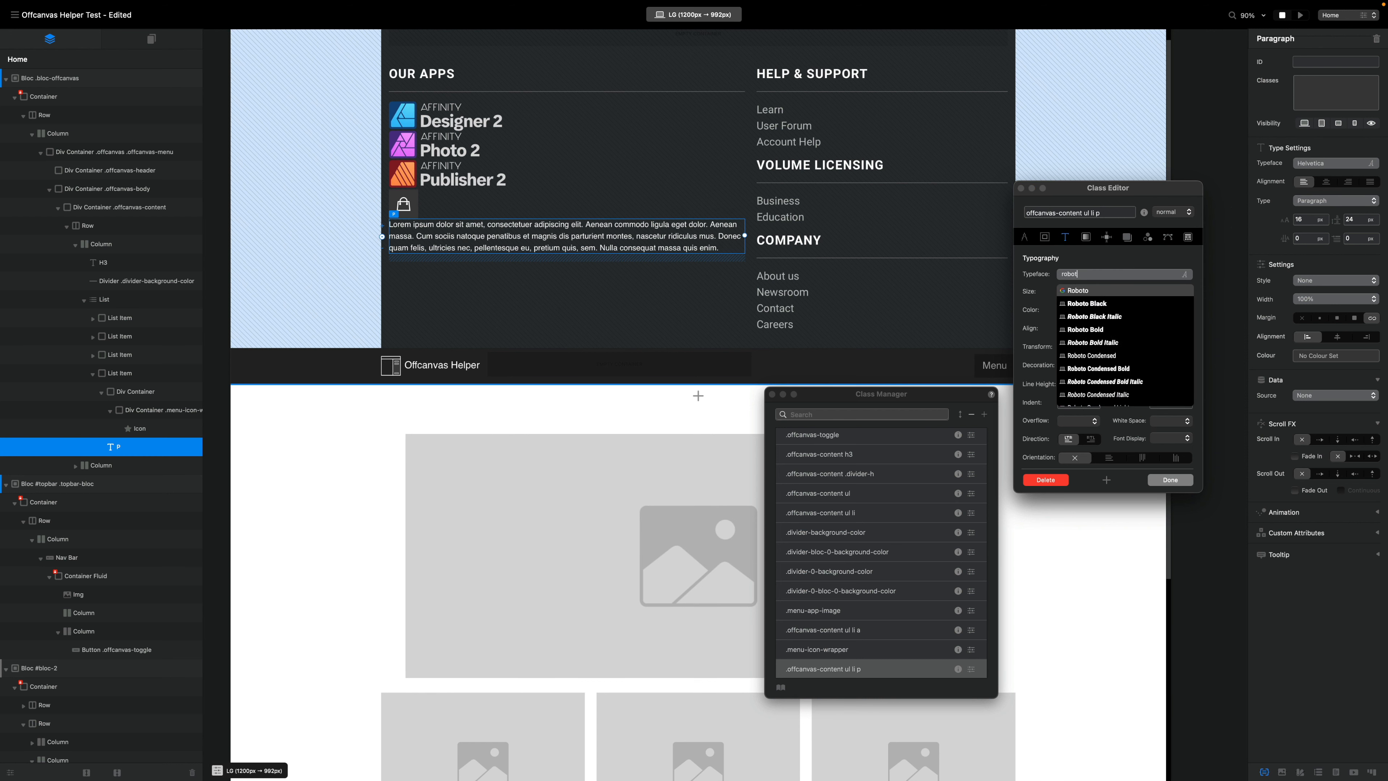
{"action": "scroll", "coordinate": [1151, 379], "scroll_direction": "down", "scroll_amount": 1}
{"action": "scroll", "coordinate": [1149, 378], "scroll_direction": "up", "scroll_amount": 2}
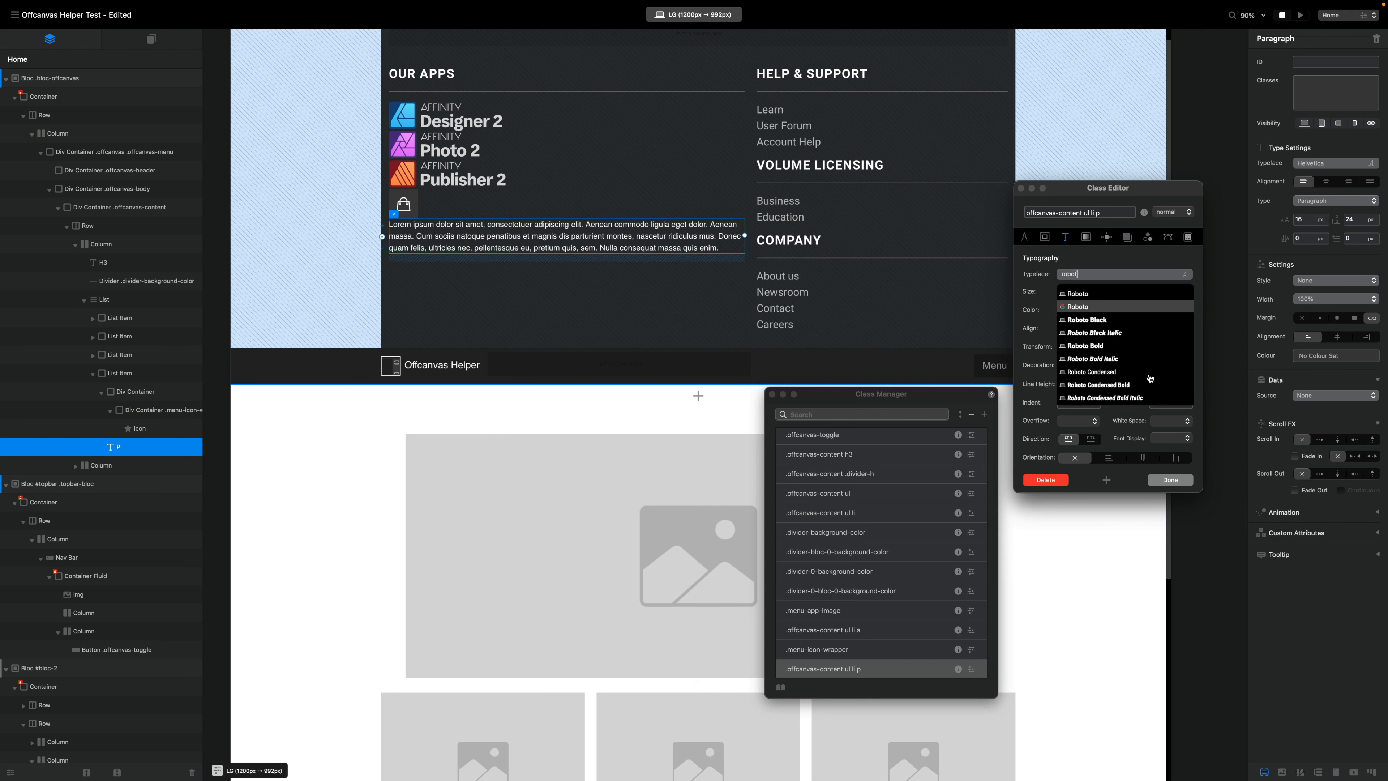
{"action": "left_click", "coordinate": [1087, 293]}
- Set the font size of the "offcanvas-content ul li p" class to 1.2 rem
{"action": "left_click", "coordinate": [1091, 291]}
{"action": "left_click", "coordinate": [1093, 292]}
{"action": "left_click", "coordinate": [1094, 328]}
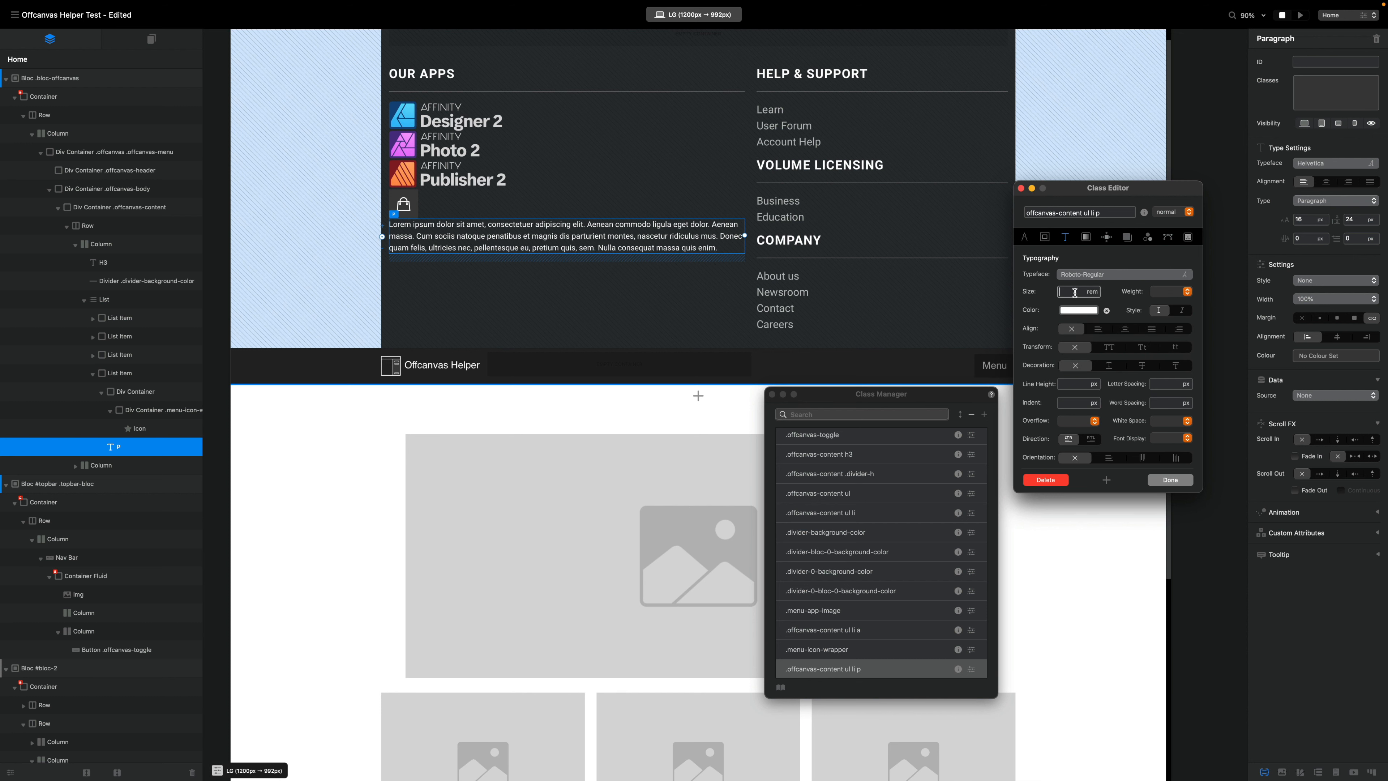
{"action": "type", "text": "1.6"}
{"action": "type", "text": "4"}
{"action": "key", "text": "BackSpace"}
{"action": "type", "text": "2"}
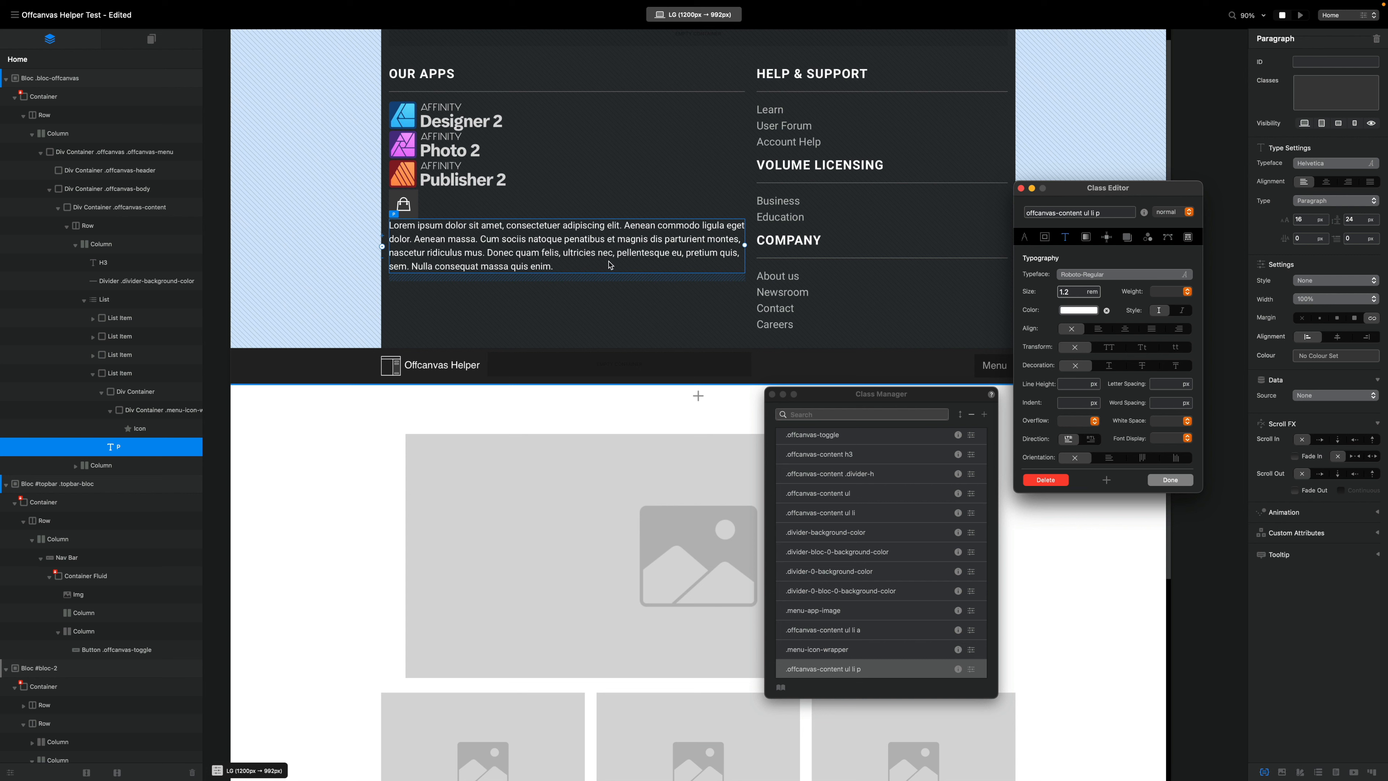
- Replace the placeholder paragraph below the bag icon with the text "Purchase Options"
{"action": "double_click", "coordinate": [590, 253]}
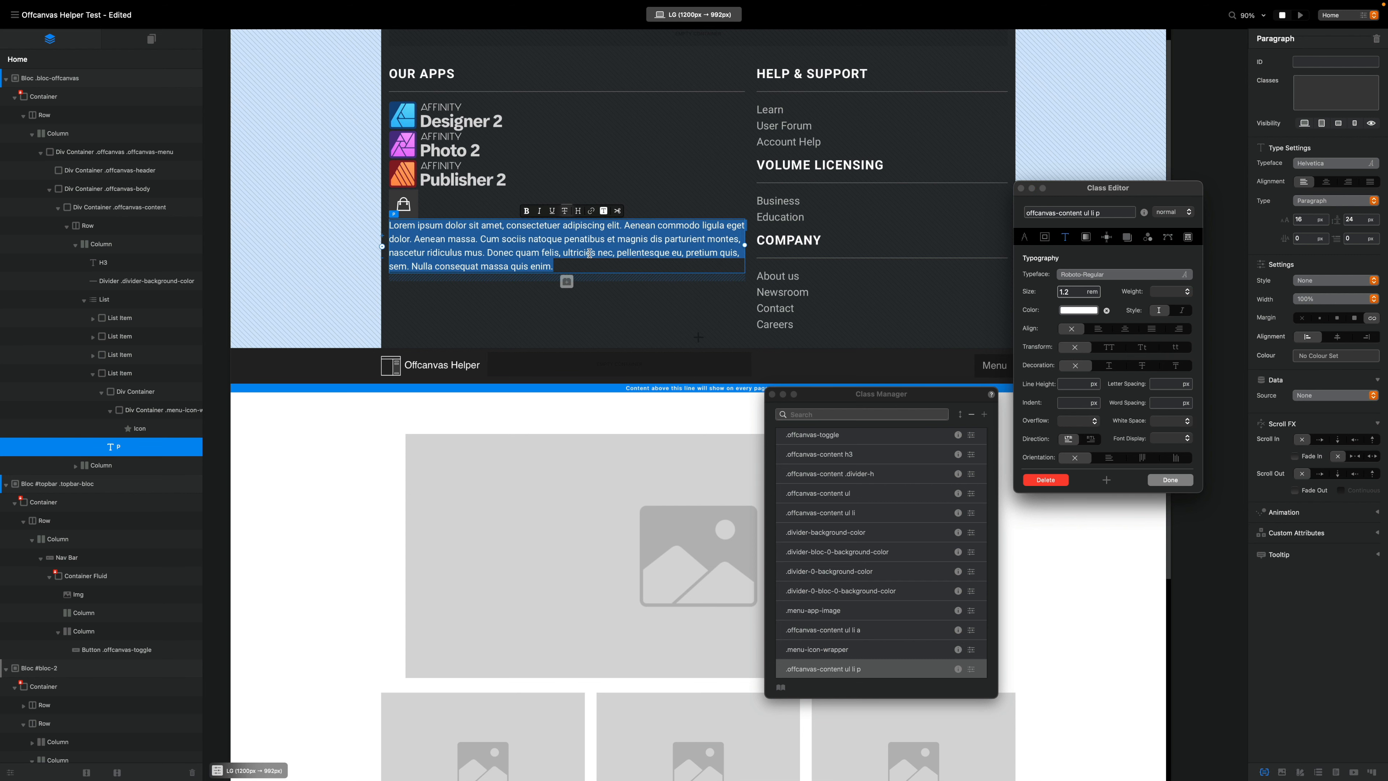
{"action": "type", "text": "Purchas"}
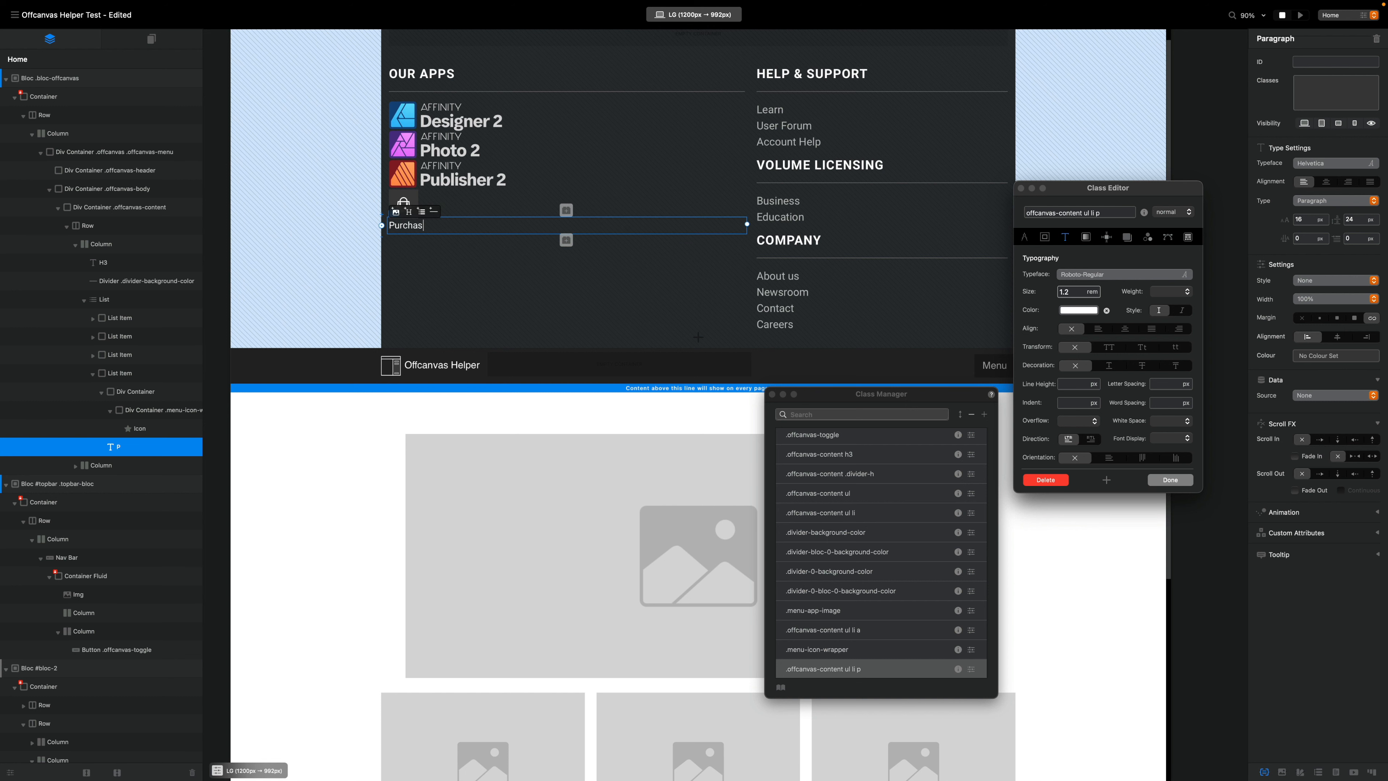
{"action": "type", "text": "e Options"}
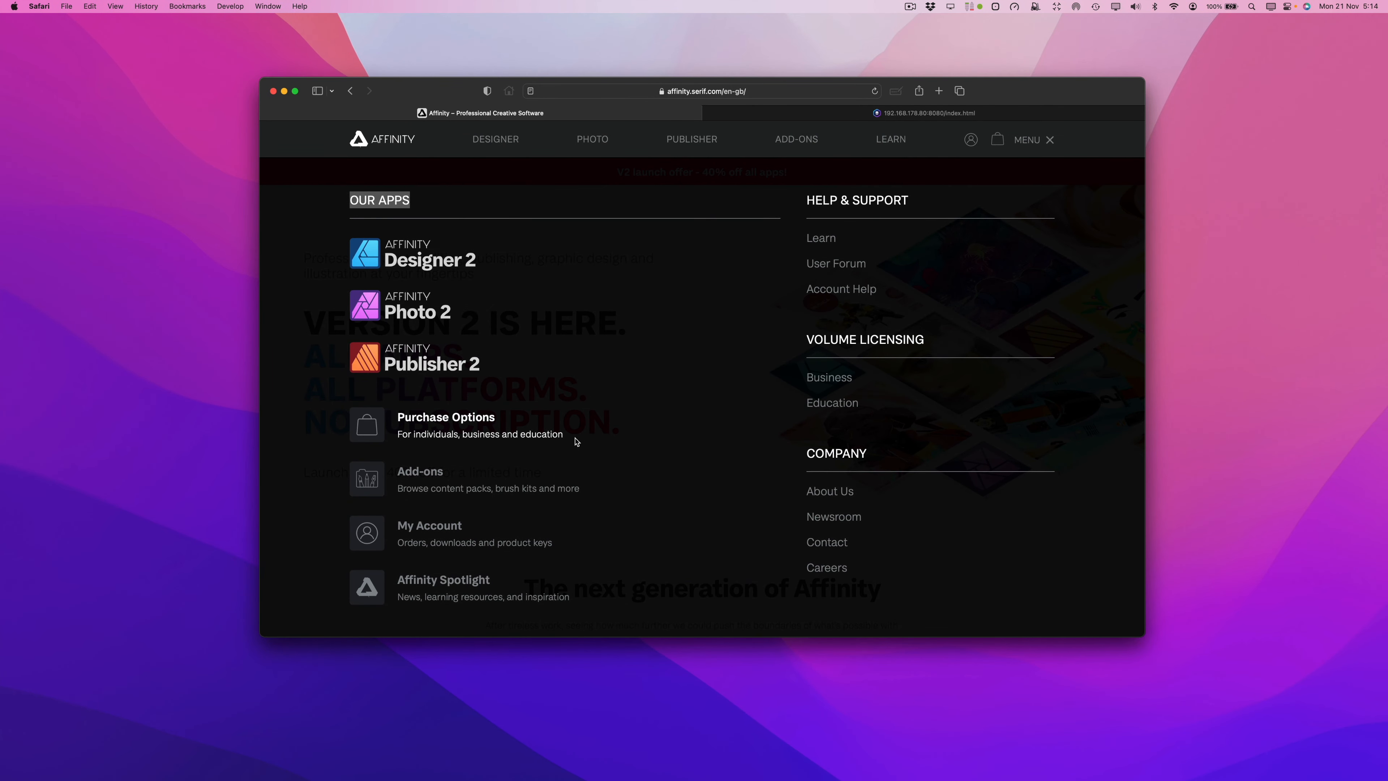
- Copy "For individuals, business and education" from the Affinity site in Safari and paste it in Blocs on a new line under "Purchase Options"
{"action": "left_click_drag", "start_coordinate": [577, 441], "coordinate": [395, 440]}
{"action": "key", "text": "super+c"}
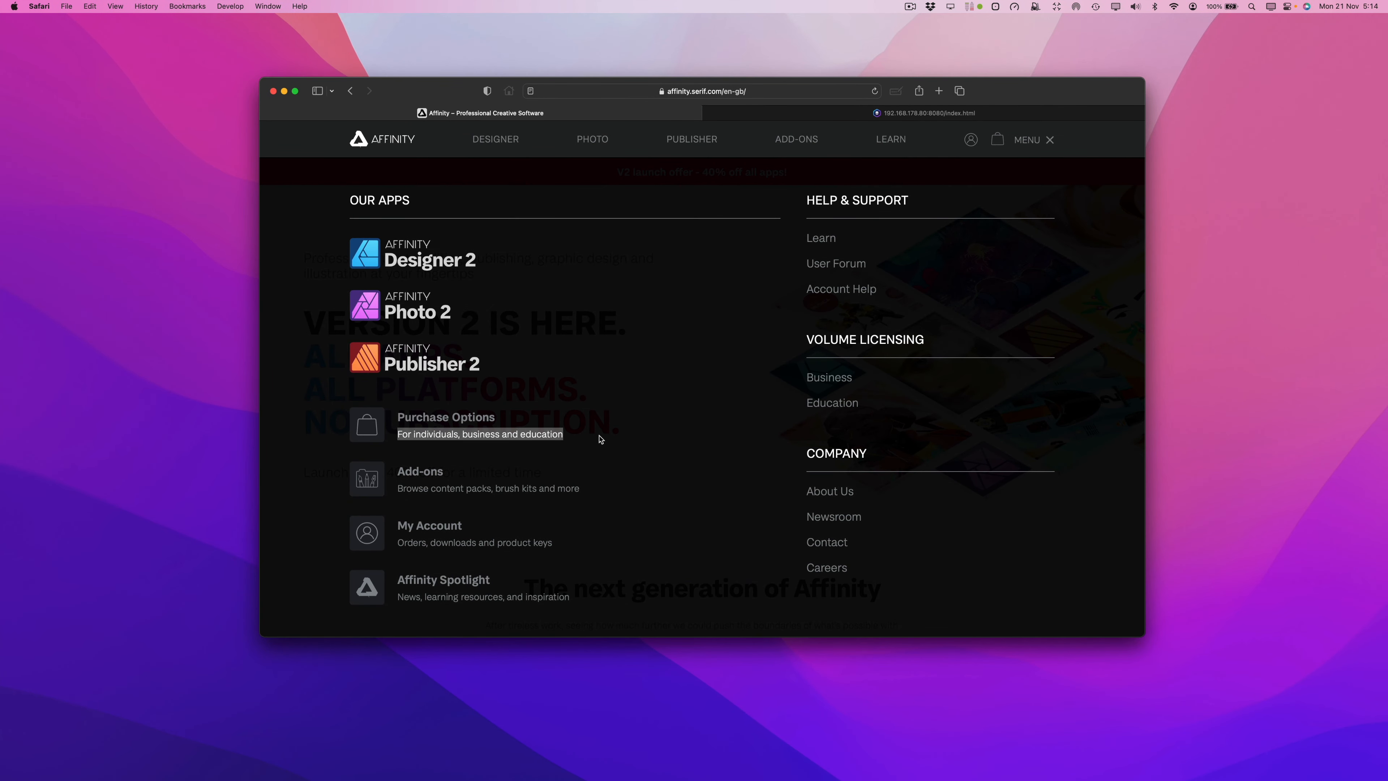
{"action": "key", "text": "ctrl+Left"}
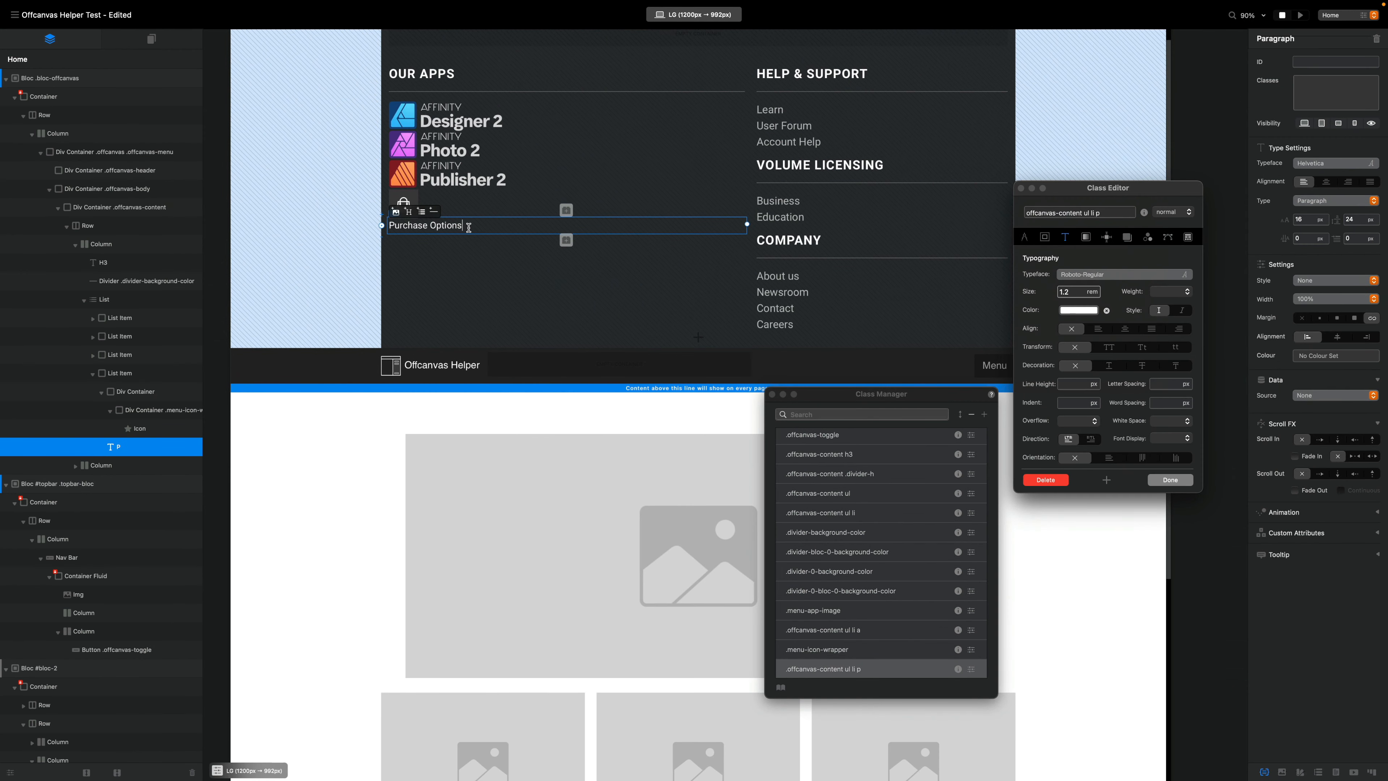
{"action": "key", "text": "super+v"}
{"action": "left_click", "coordinate": [462, 225]}
{"action": "key", "text": "shift+Return"}
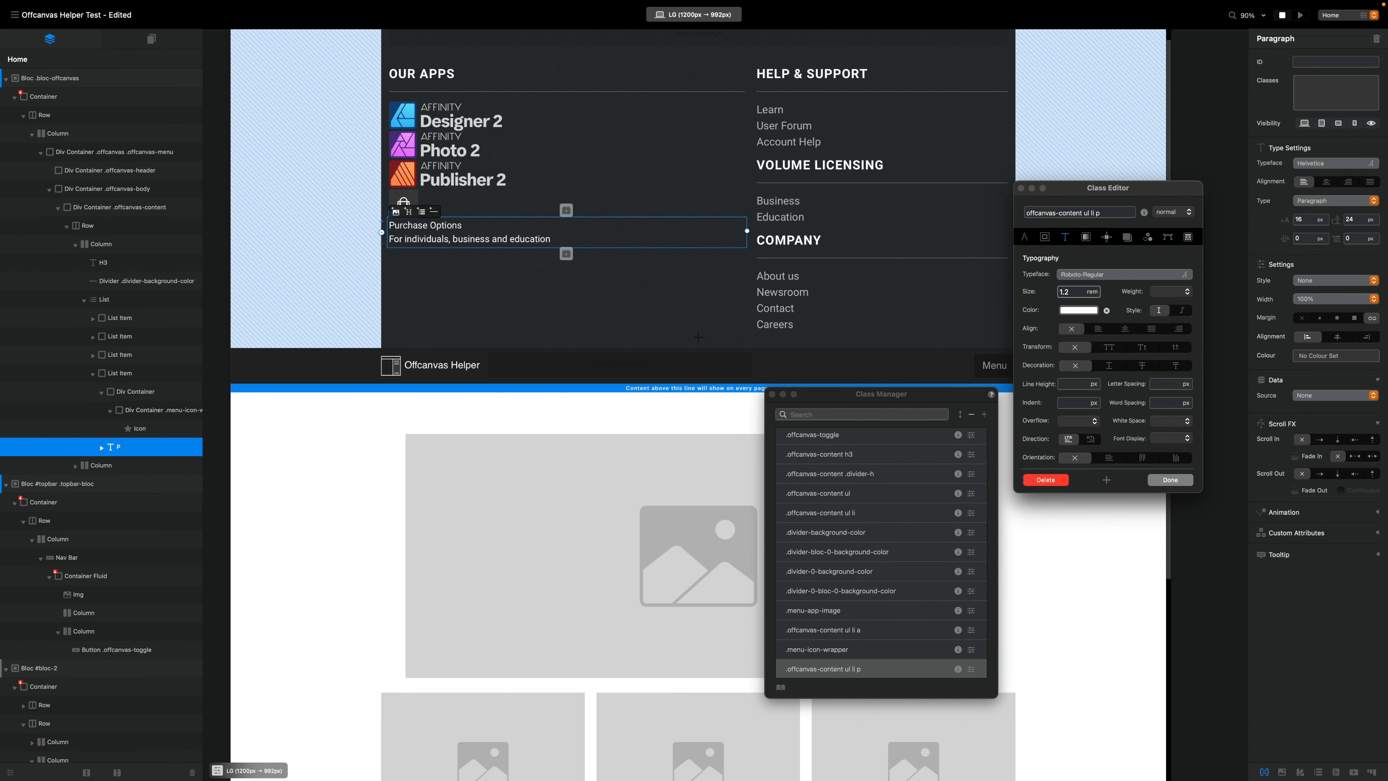
- Wrap "Purchase Options" in a text span and assign it the new class "text-larger"
{"action": "left_click_drag", "start_coordinate": [464, 226], "coordinate": [388, 226]}
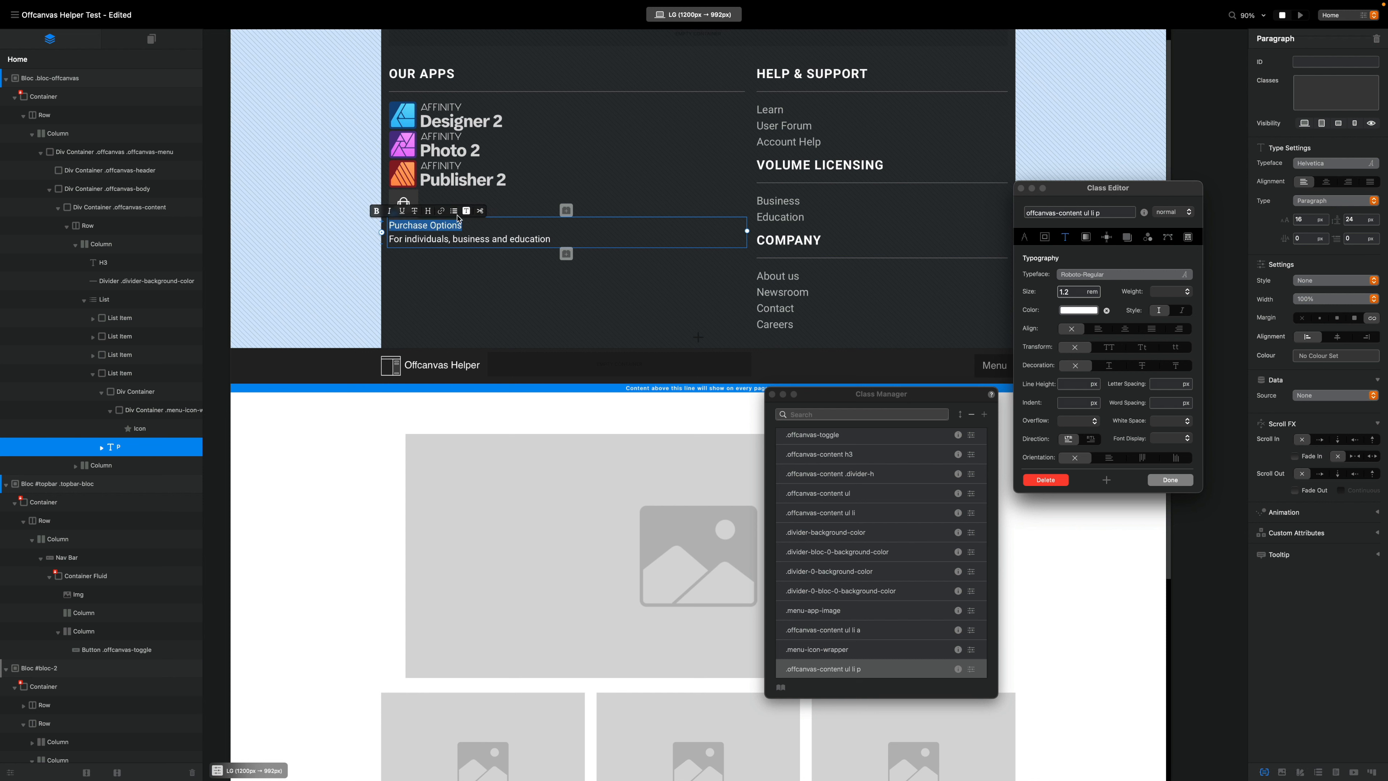
{"action": "left_click", "coordinate": [467, 211]}
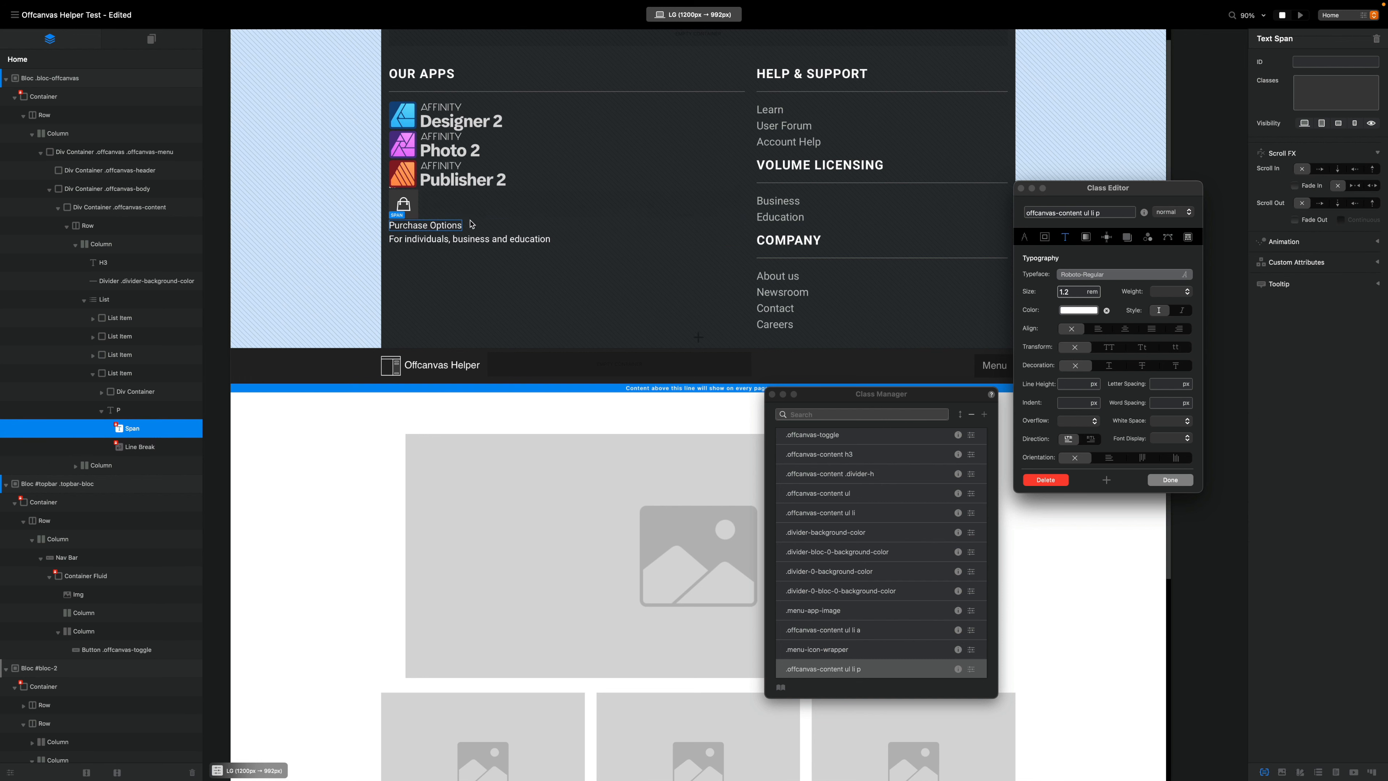
{"action": "type", "text": "text-larger"}
{"action": "key", "text": "Return"}
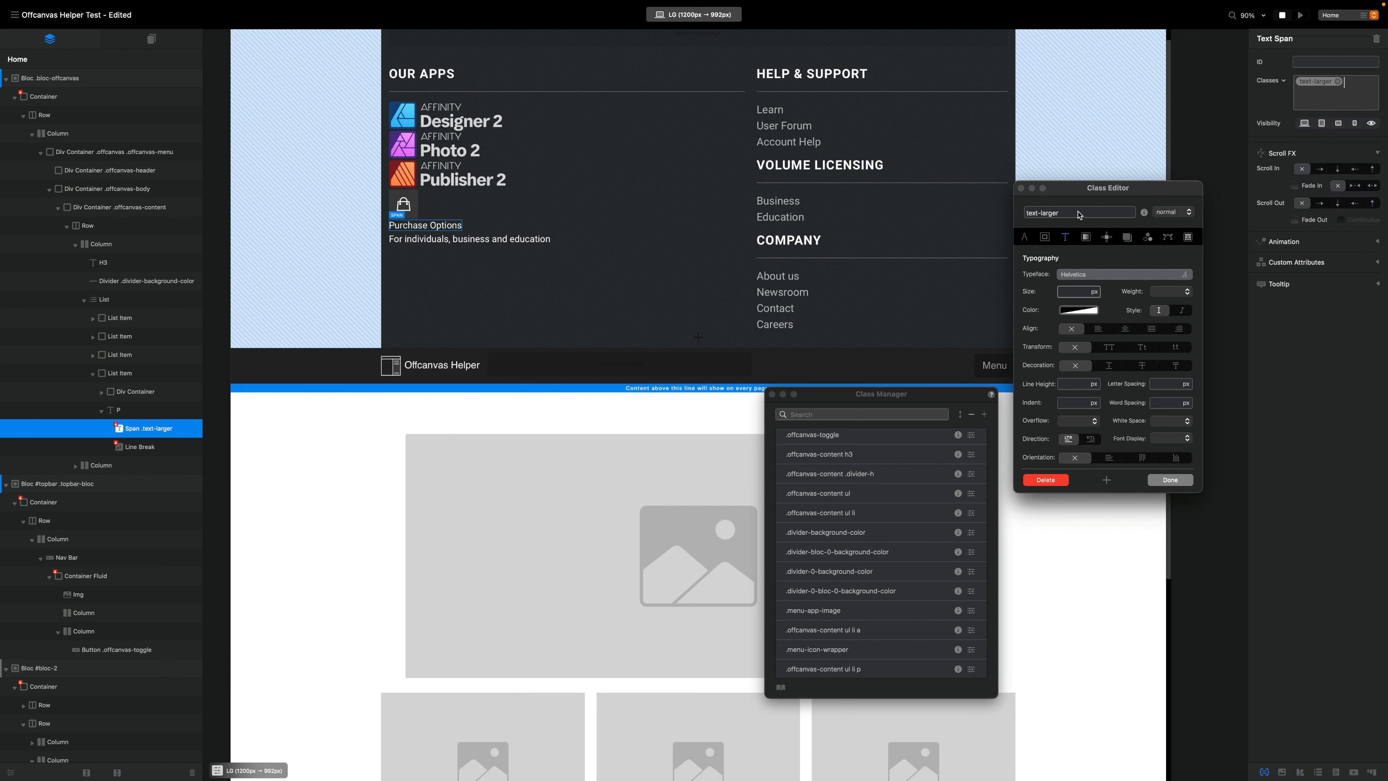
- Set the font size of the text-larger class to 2 em, moving the Class Editor window to a convenient place
{"action": "left_click_drag", "start_coordinate": [1079, 195], "coordinate": [1003, 132]}
{"action": "left_click", "coordinate": [1017, 229]}
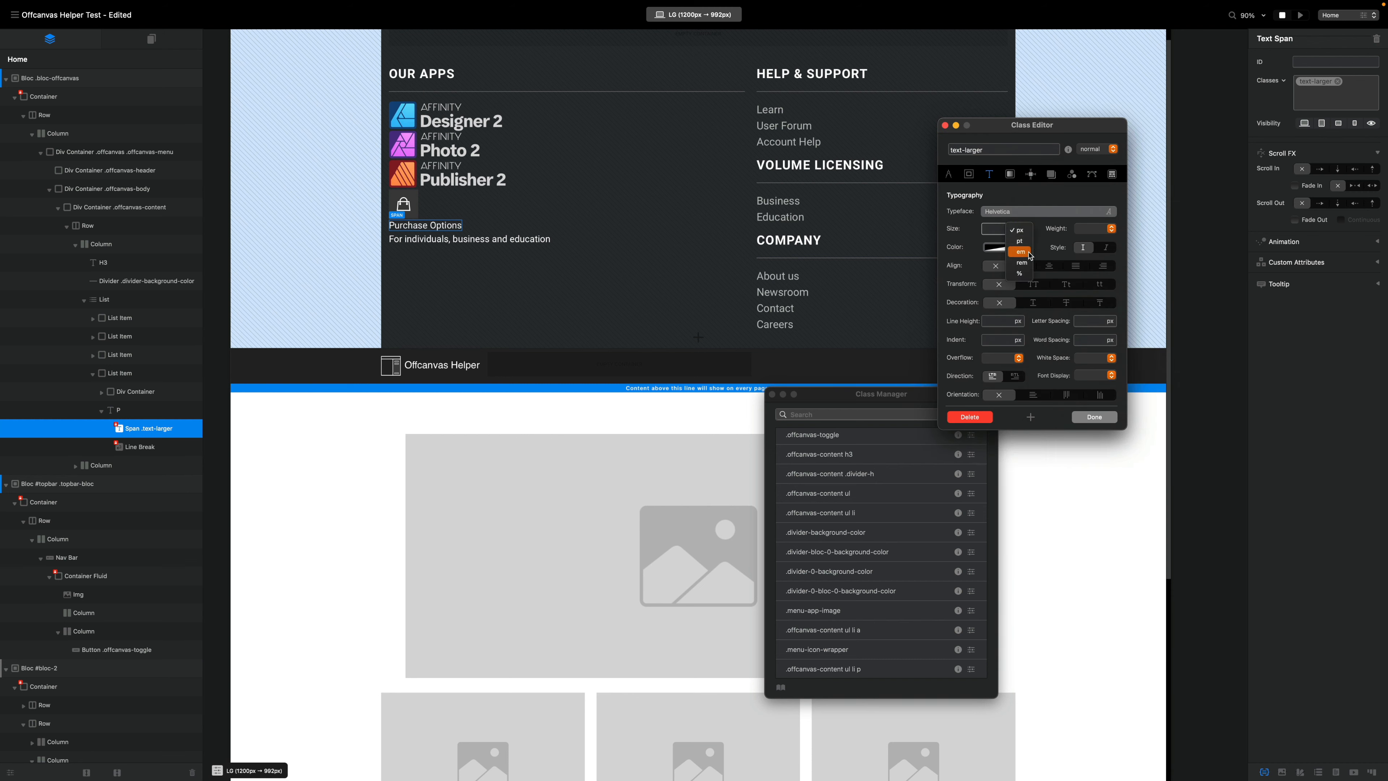
{"action": "left_click", "coordinate": [1021, 254]}
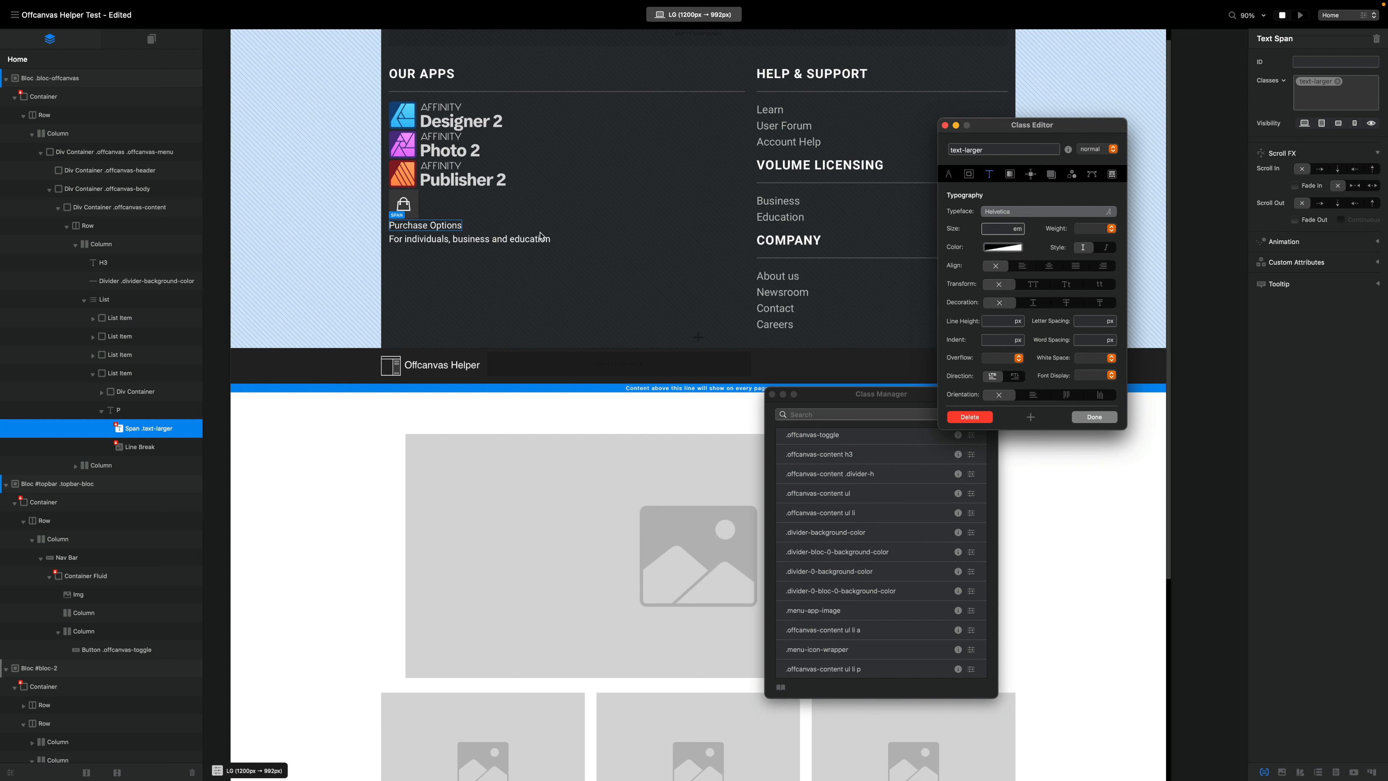
{"action": "left_click", "coordinate": [1002, 228]}
{"action": "type", "text": "1"}
{"action": "left_click_drag", "start_coordinate": [991, 139], "coordinate": [628, 161]}
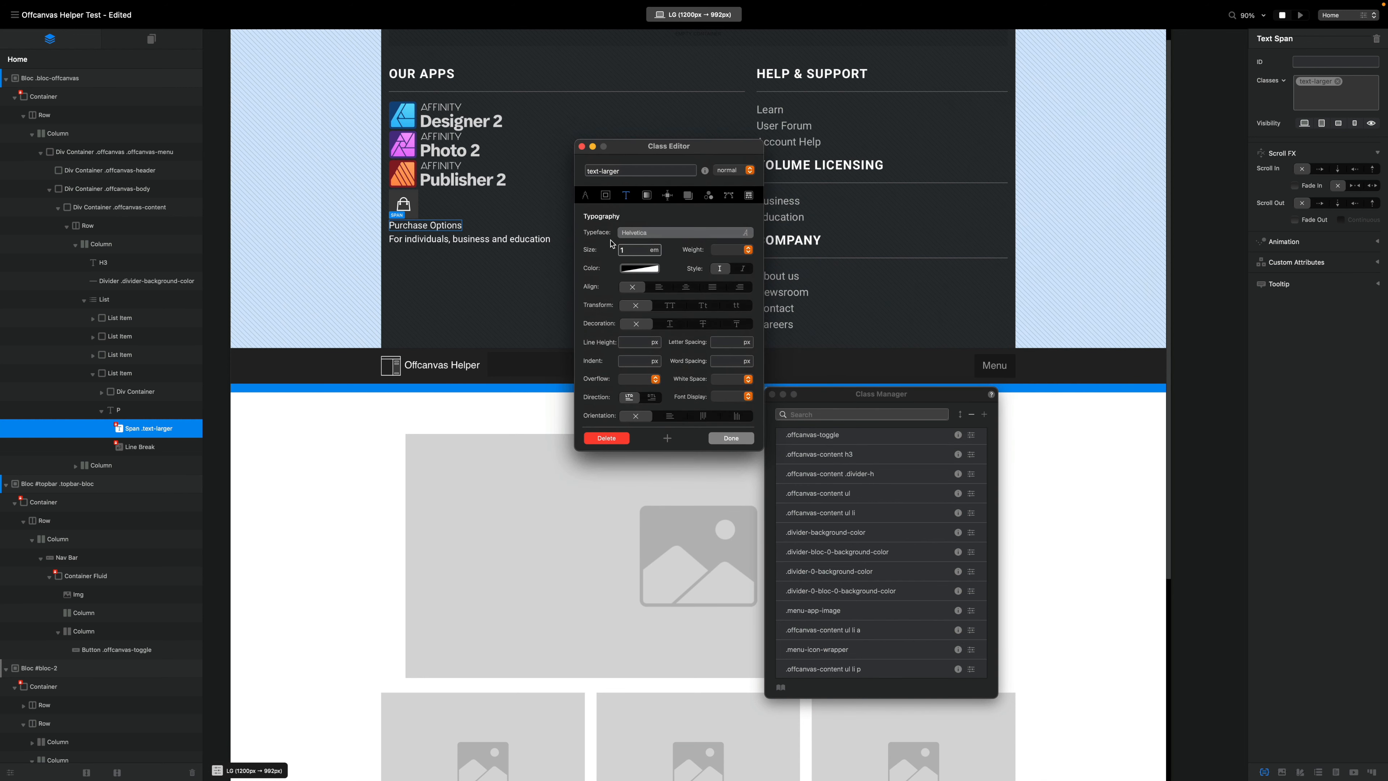
{"action": "double_click", "coordinate": [623, 249]}
{"action": "type", "text": "2"}
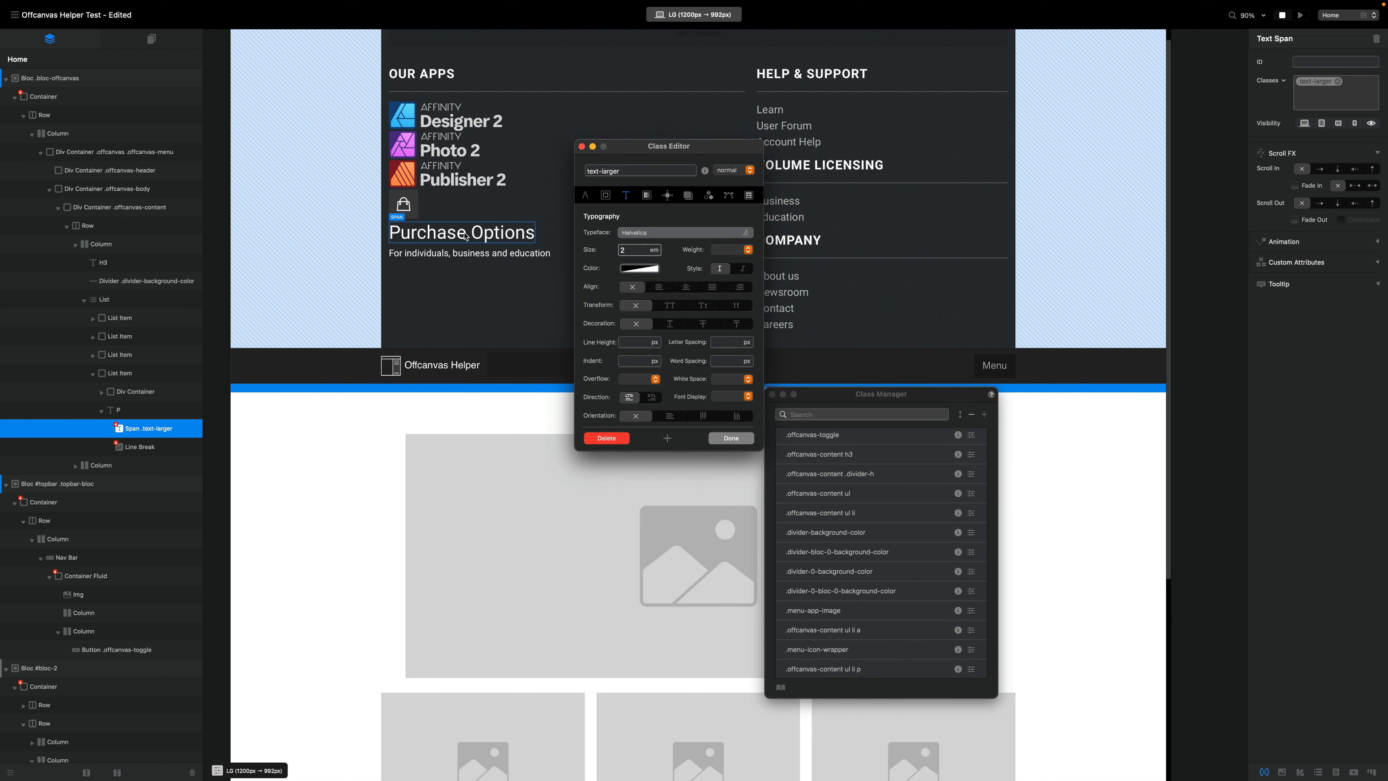
- Set the font size of the text-larger class to 1.4 em, close the Class Editor and move the Class Manager window up
{"action": "left_click_drag", "start_coordinate": [627, 249], "coordinate": [623, 248]}
{"action": "type", "text": "1"}
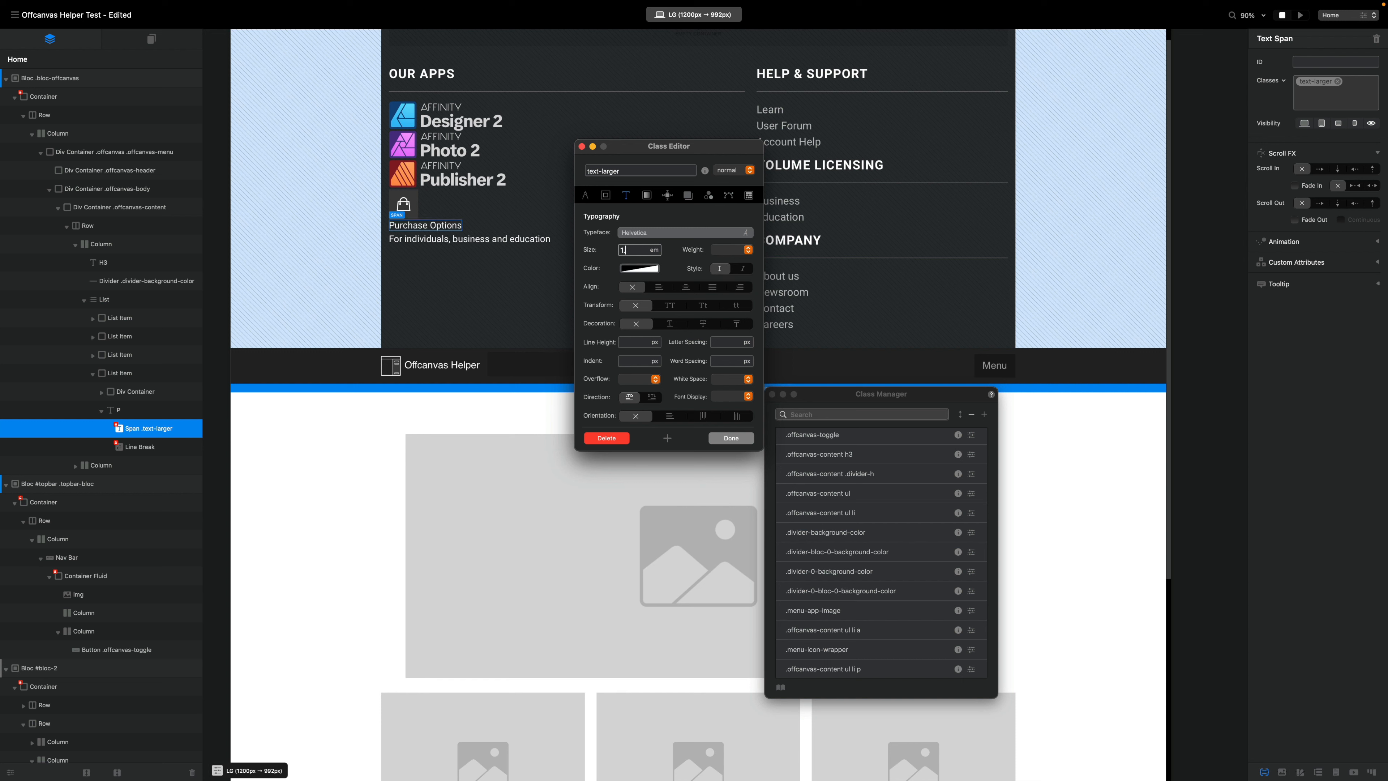
{"action": "key", "text": "BackSpace"}
{"action": "type", "text": "3"}
{"action": "key", "text": "BackSpace"}
{"action": "type", "text": "4"}
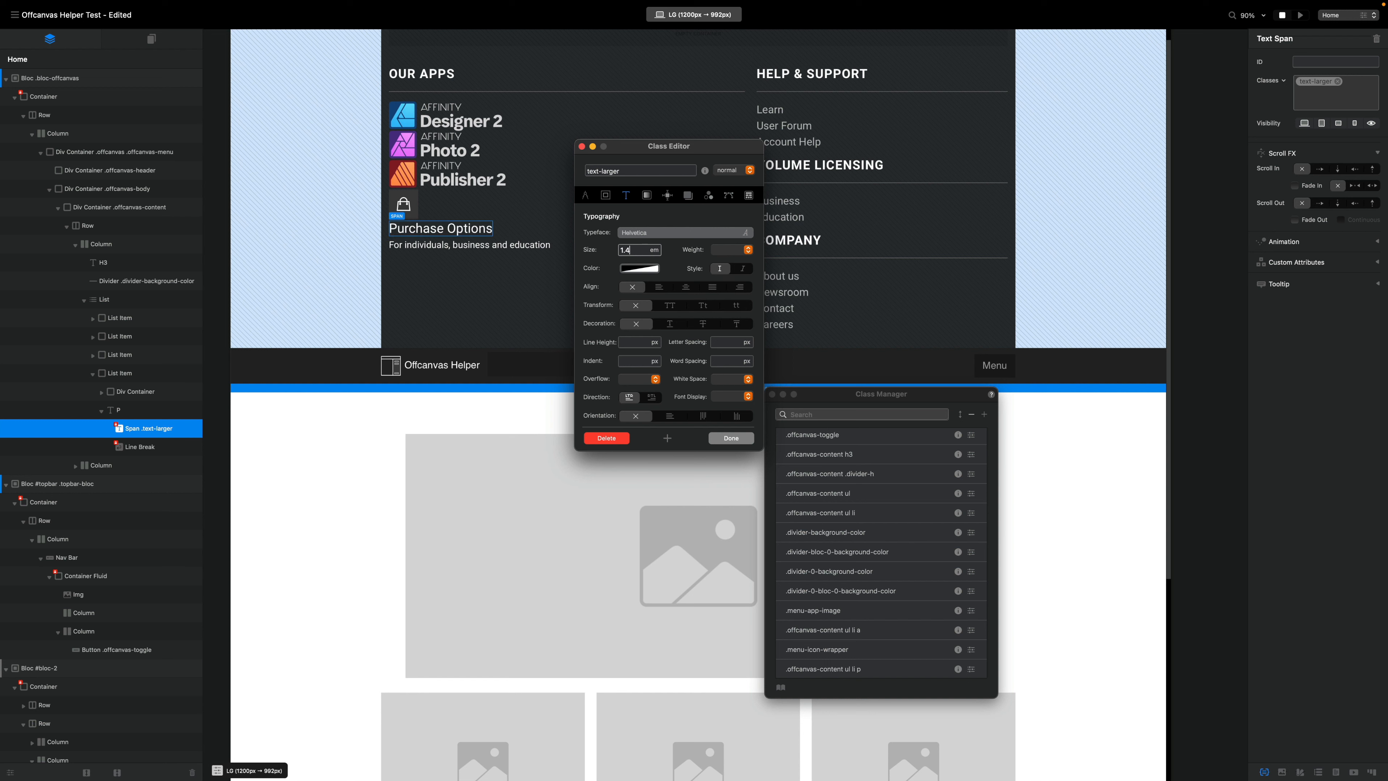
{"action": "left_click", "coordinate": [582, 148]}
{"action": "left_click_drag", "start_coordinate": [860, 395], "coordinate": [900, 252]}
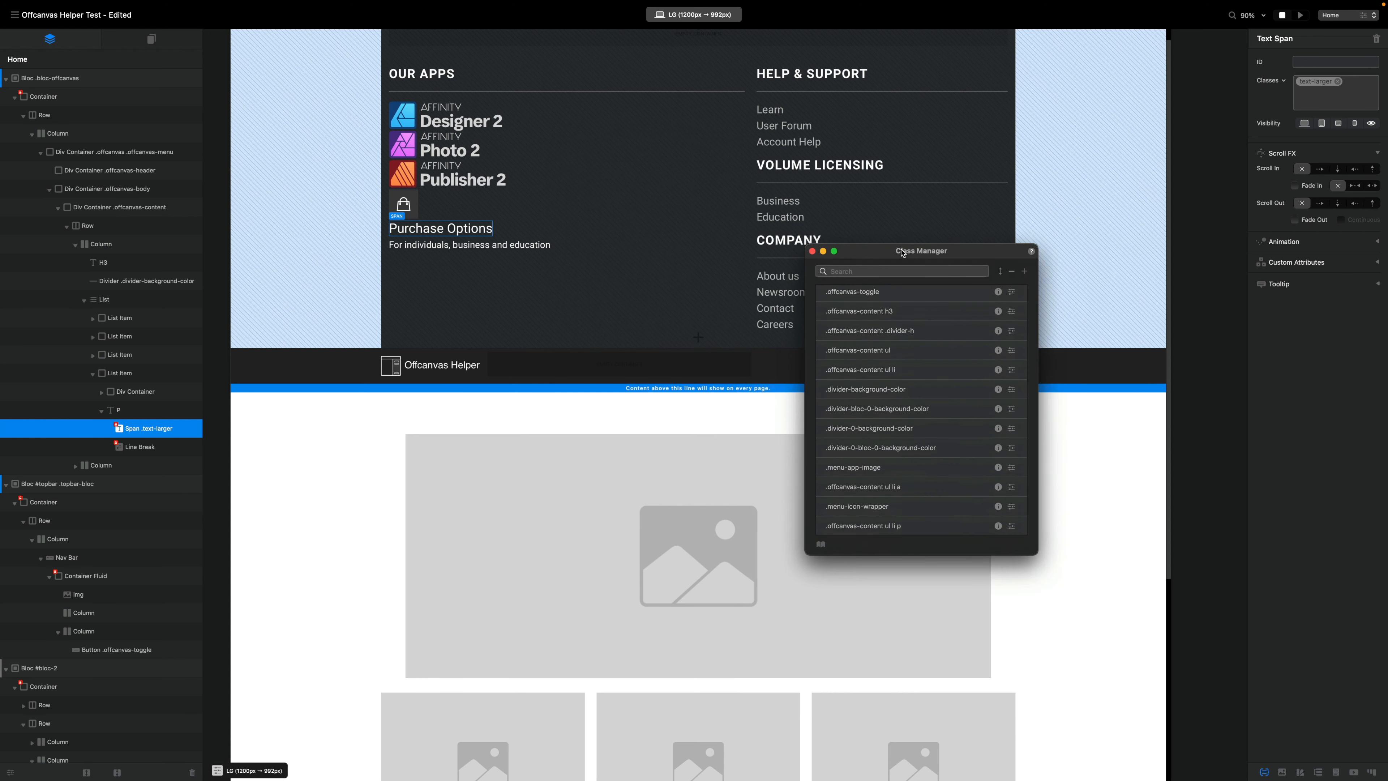
- Select the Purchase Options list item and set the display of the .offcanvas-content ul li class to Flex
{"action": "left_click", "coordinate": [482, 212]}
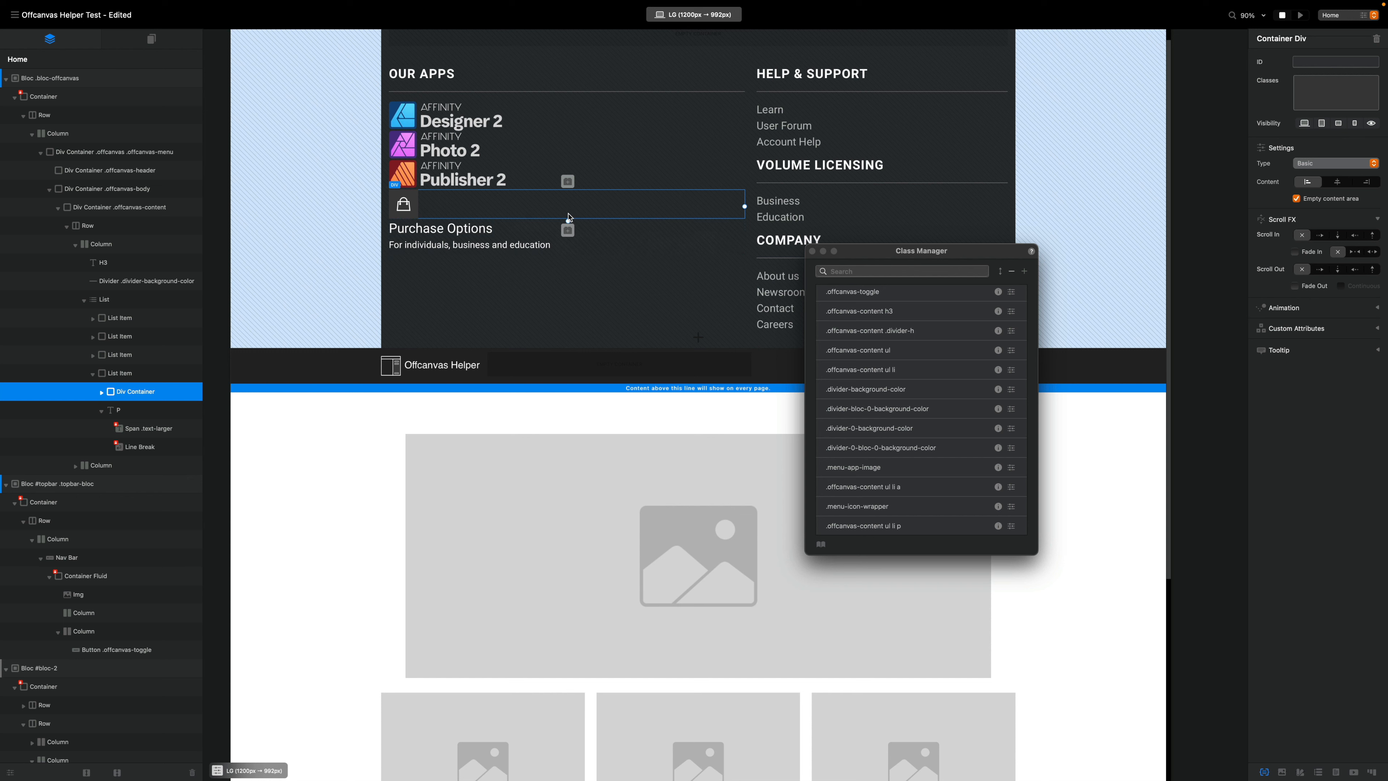
{"action": "left_click", "coordinate": [127, 375]}
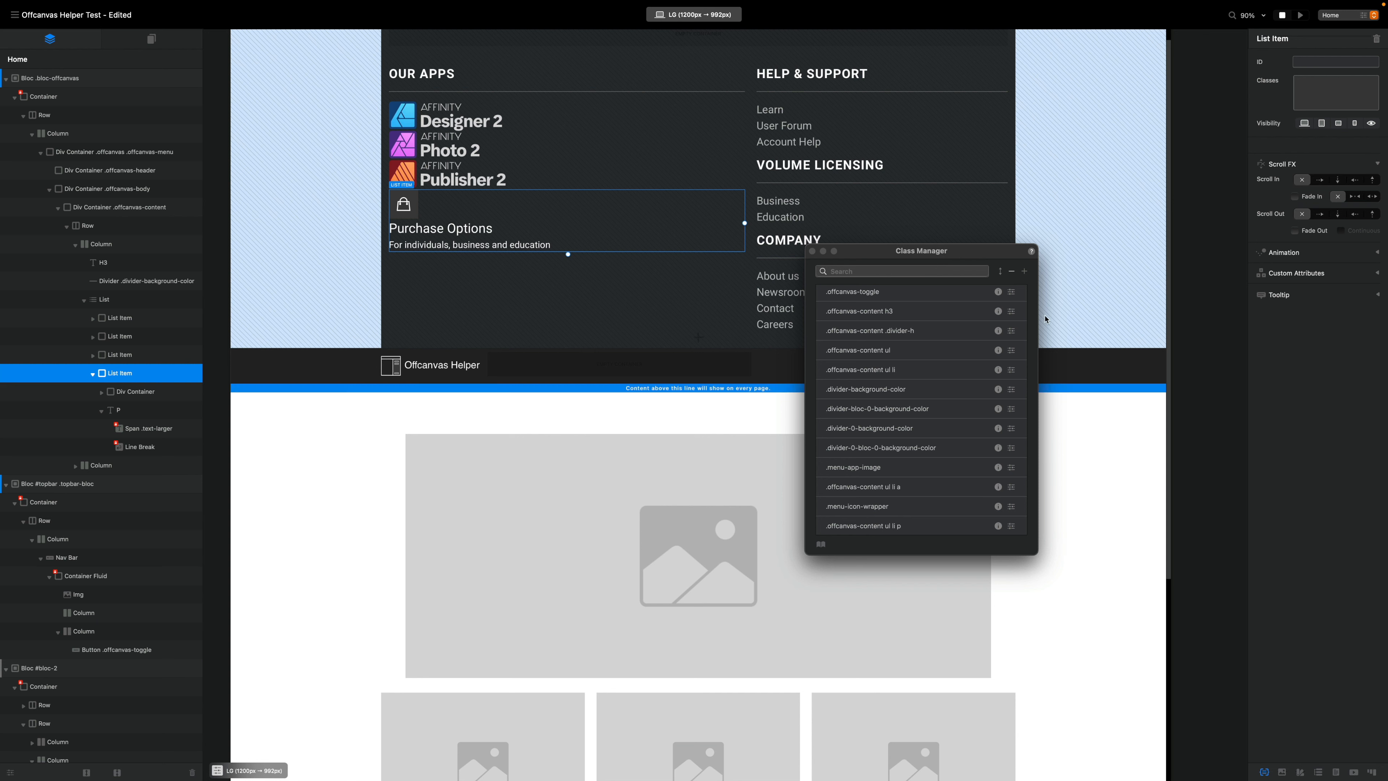
{"action": "scroll", "coordinate": [936, 504], "scroll_direction": "down", "scroll_amount": 1}
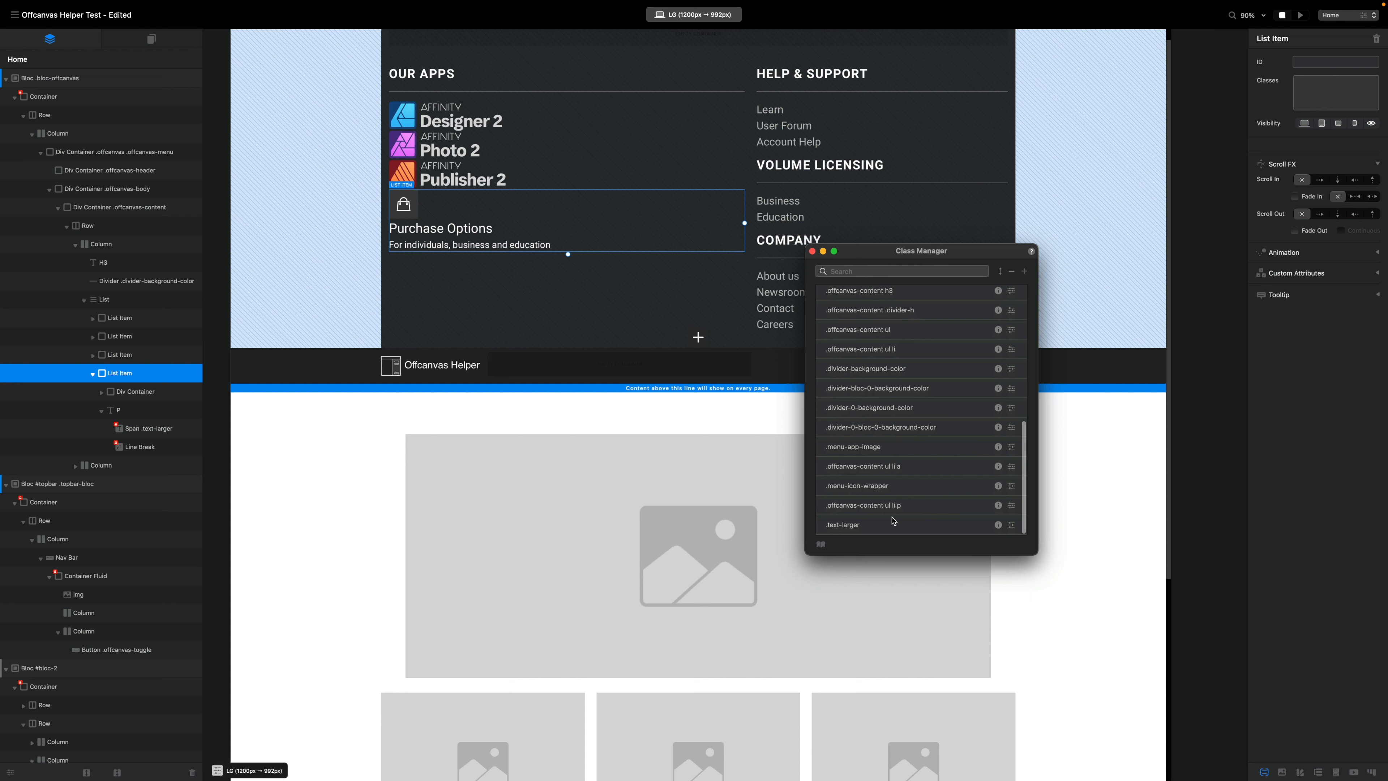
{"action": "left_click", "coordinate": [883, 336]}
{"action": "left_click", "coordinate": [890, 355]}
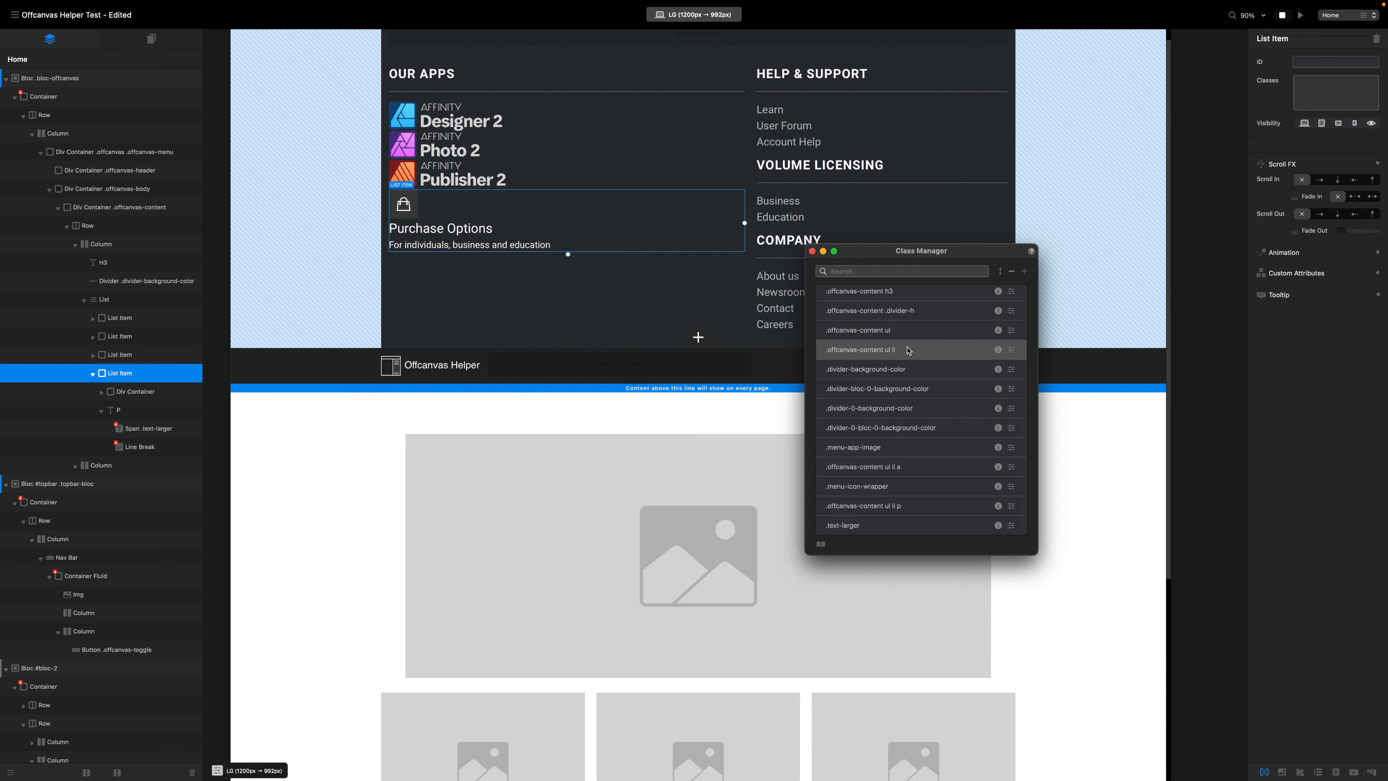
{"action": "double_click", "coordinate": [909, 351]}
{"action": "left_click_drag", "start_coordinate": [680, 152], "coordinate": [878, 165]}
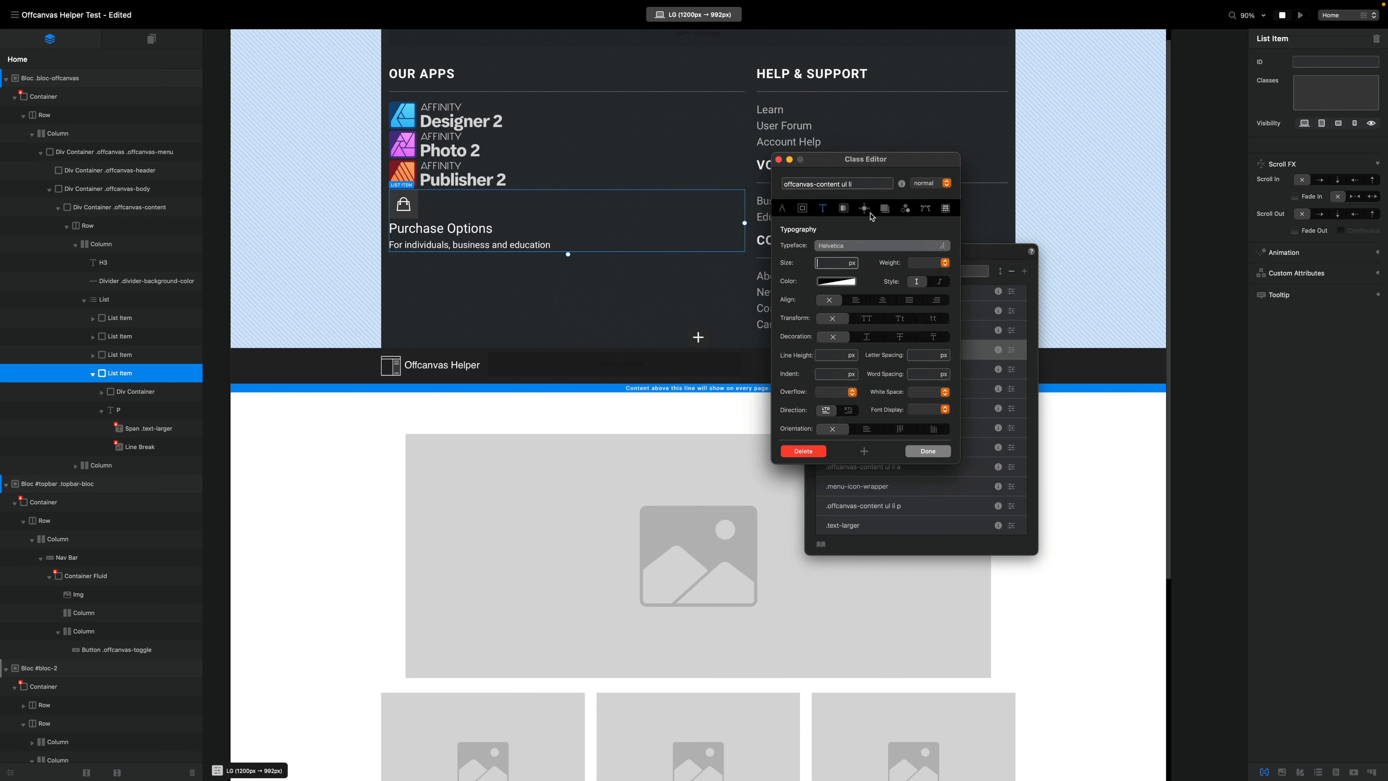
{"action": "left_click", "coordinate": [864, 207]}
{"action": "left_click", "coordinate": [843, 359]}
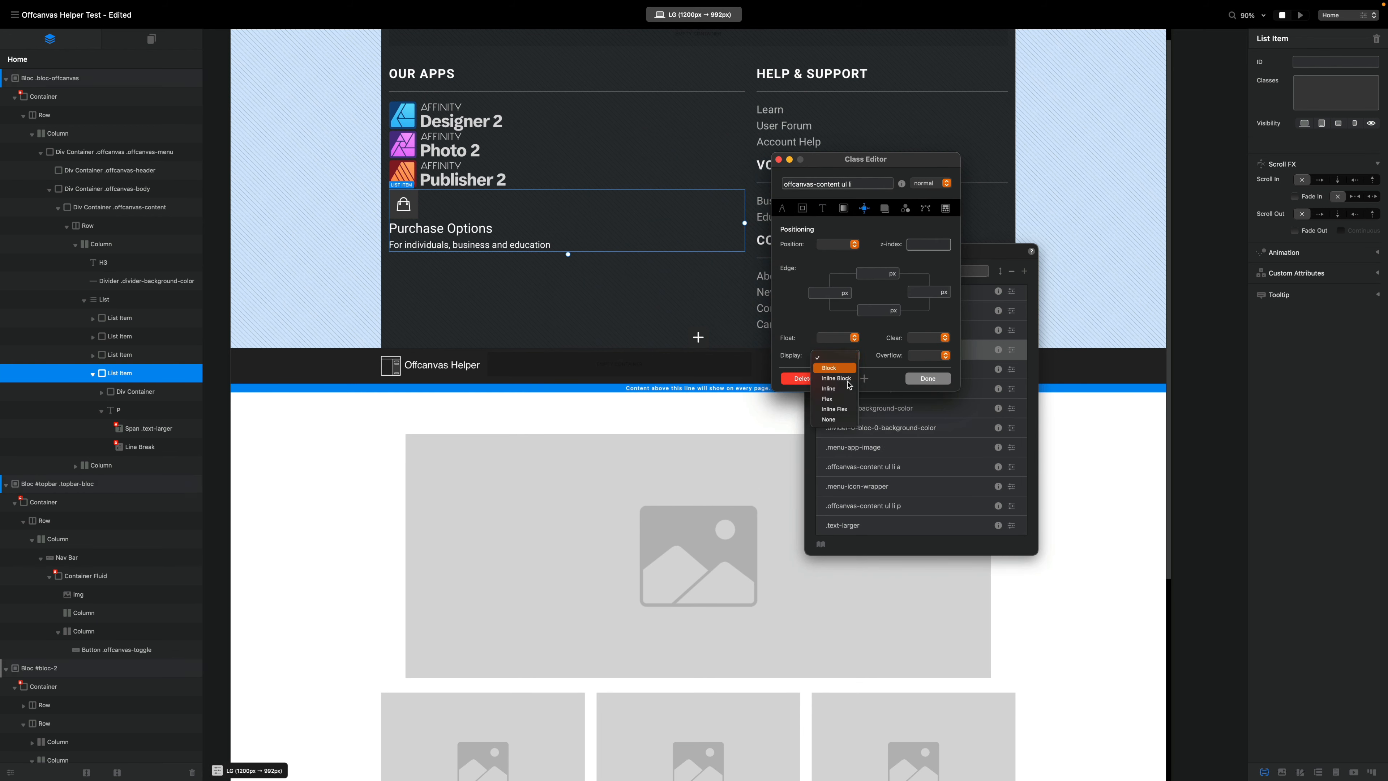
{"action": "left_click", "coordinate": [852, 407]}
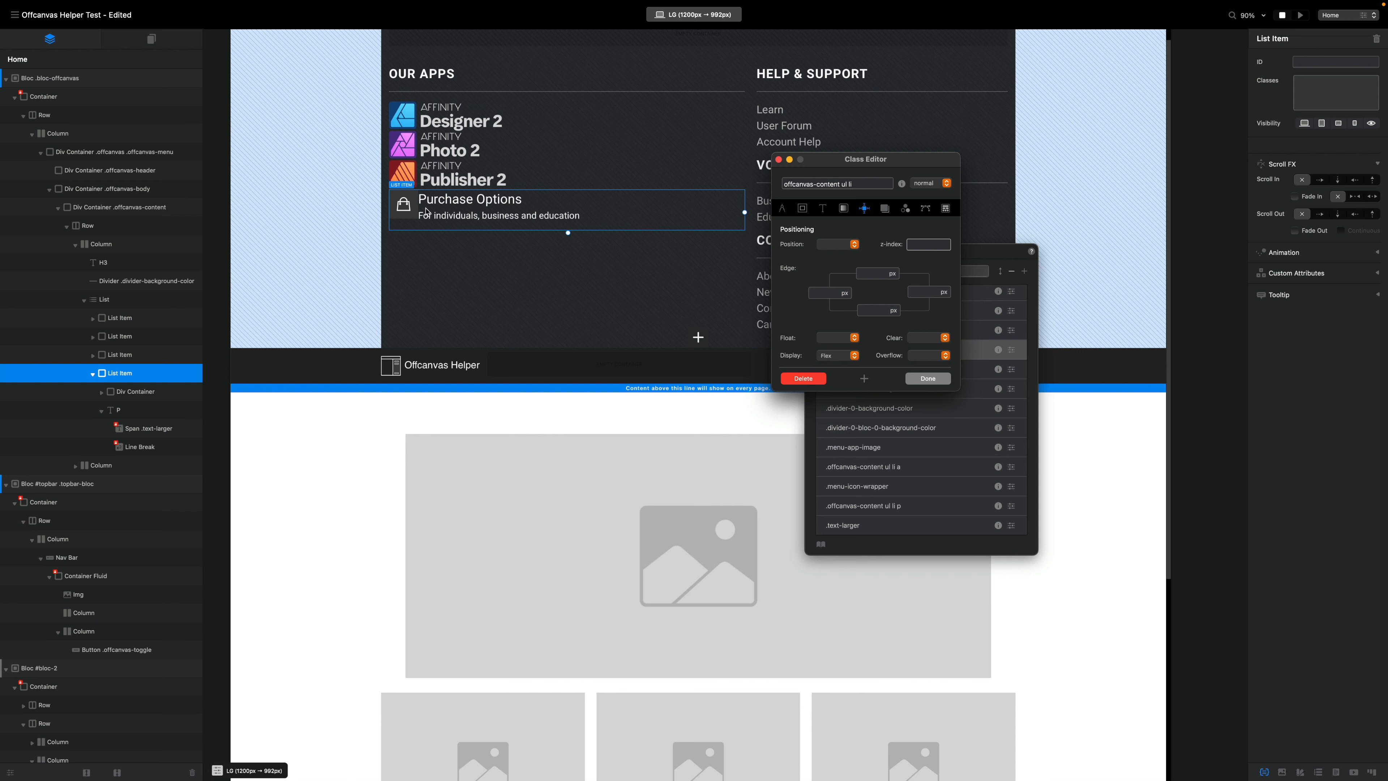
- Give the .offcanvas-content ul li flex container a row direction, centred alignment and start justification, and finish editing the class
{"action": "left_click", "coordinate": [945, 208]}
{"action": "left_click", "coordinate": [857, 247]}
{"action": "left_click", "coordinate": [874, 265]}
{"action": "left_click", "coordinate": [851, 283]}
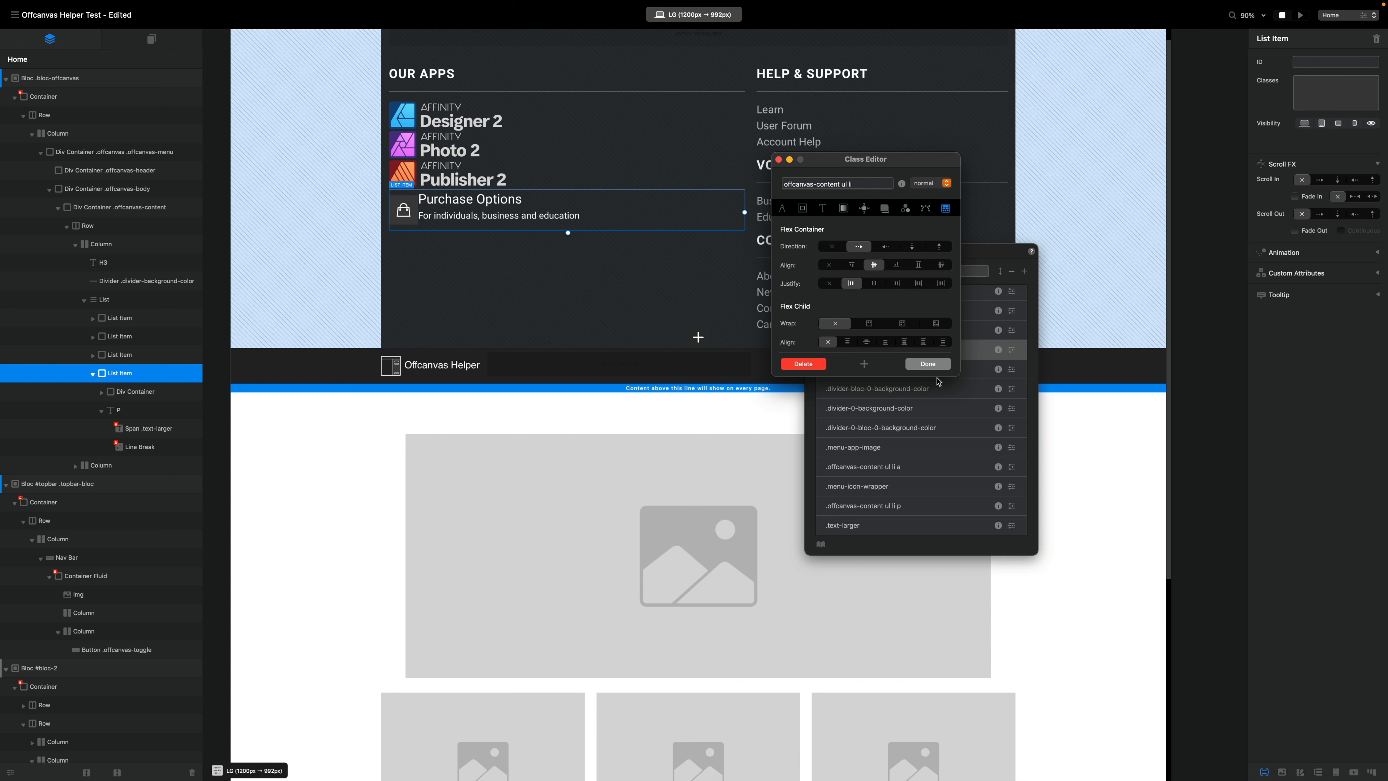
{"action": "left_click", "coordinate": [927, 364]}
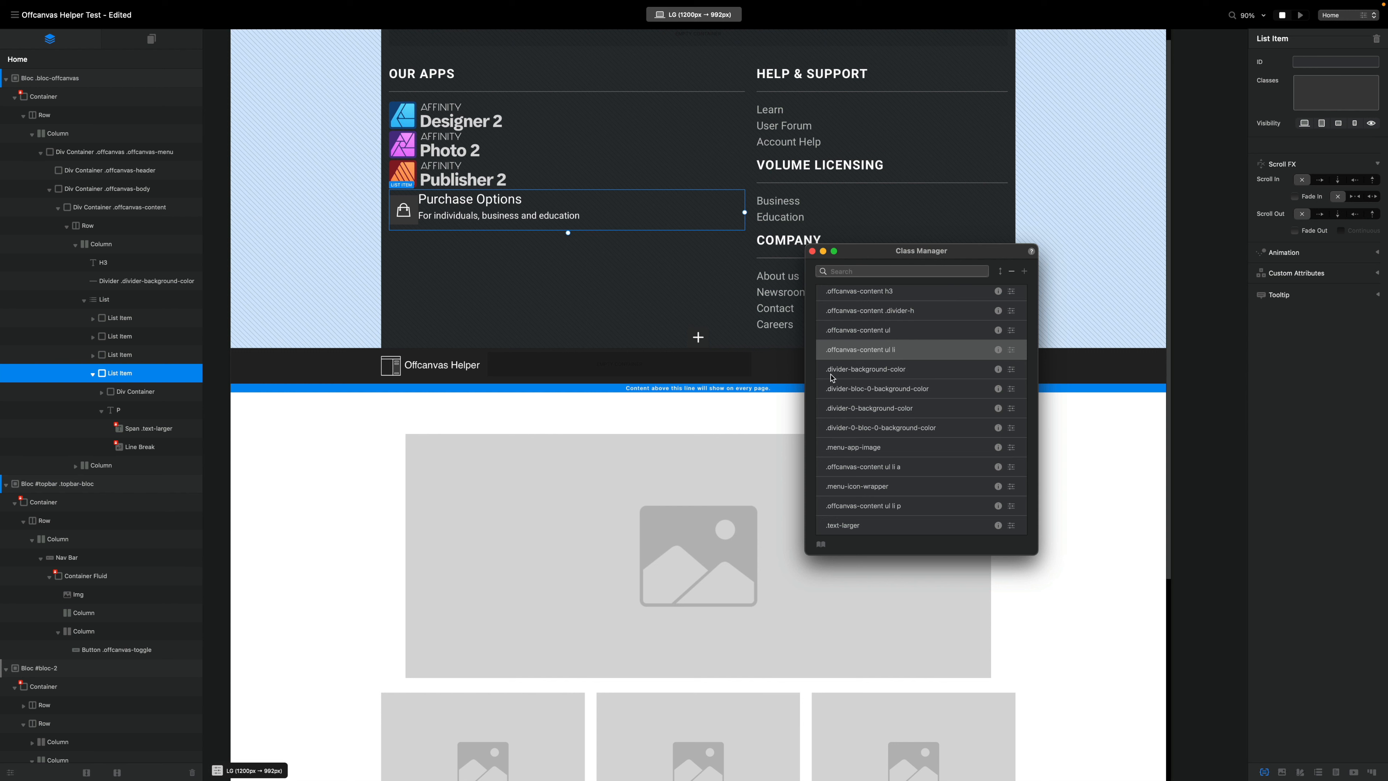
- Select the bag icon's container and give its menu-icon-wrapper class a right margin of 0.5 em
{"action": "left_click", "coordinate": [415, 202]}
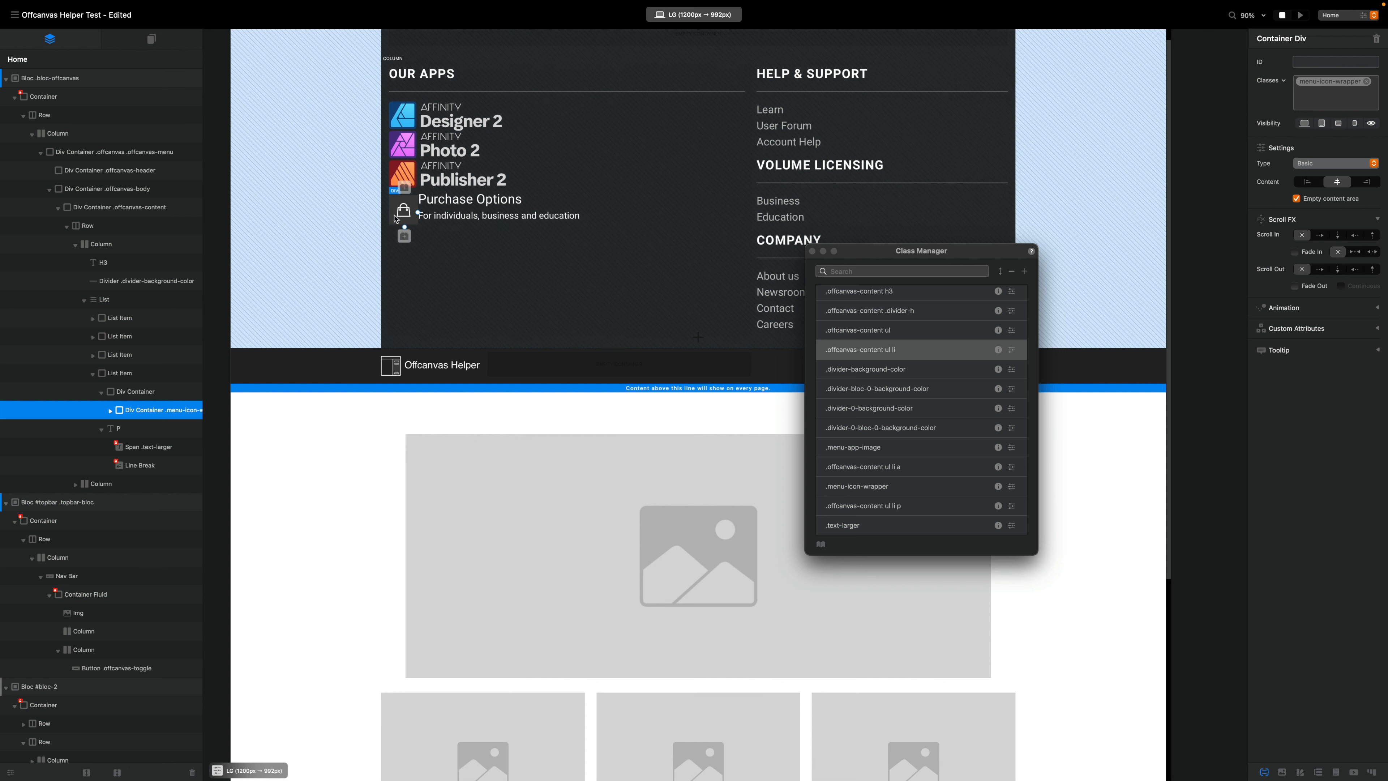
{"action": "left_click", "coordinate": [1341, 80]}
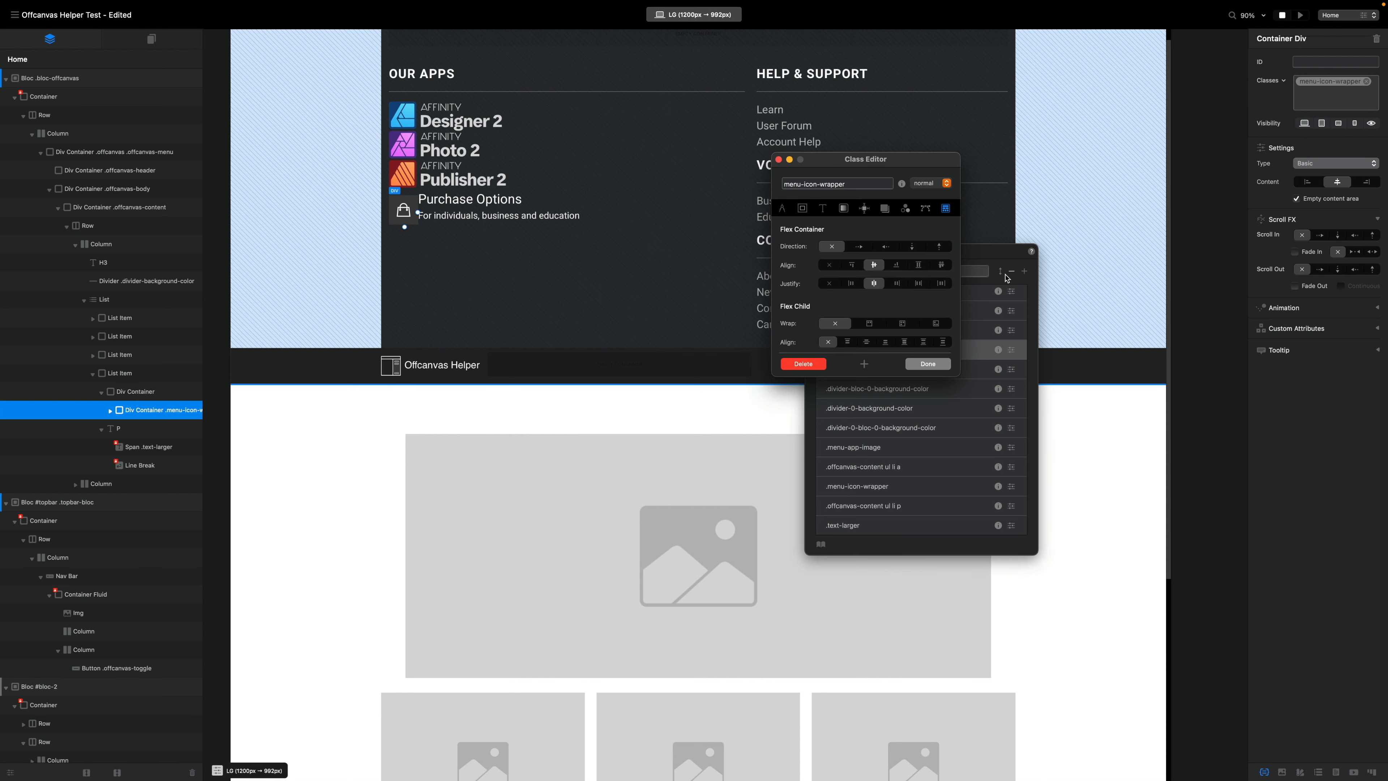
{"action": "left_click", "coordinate": [803, 209]}
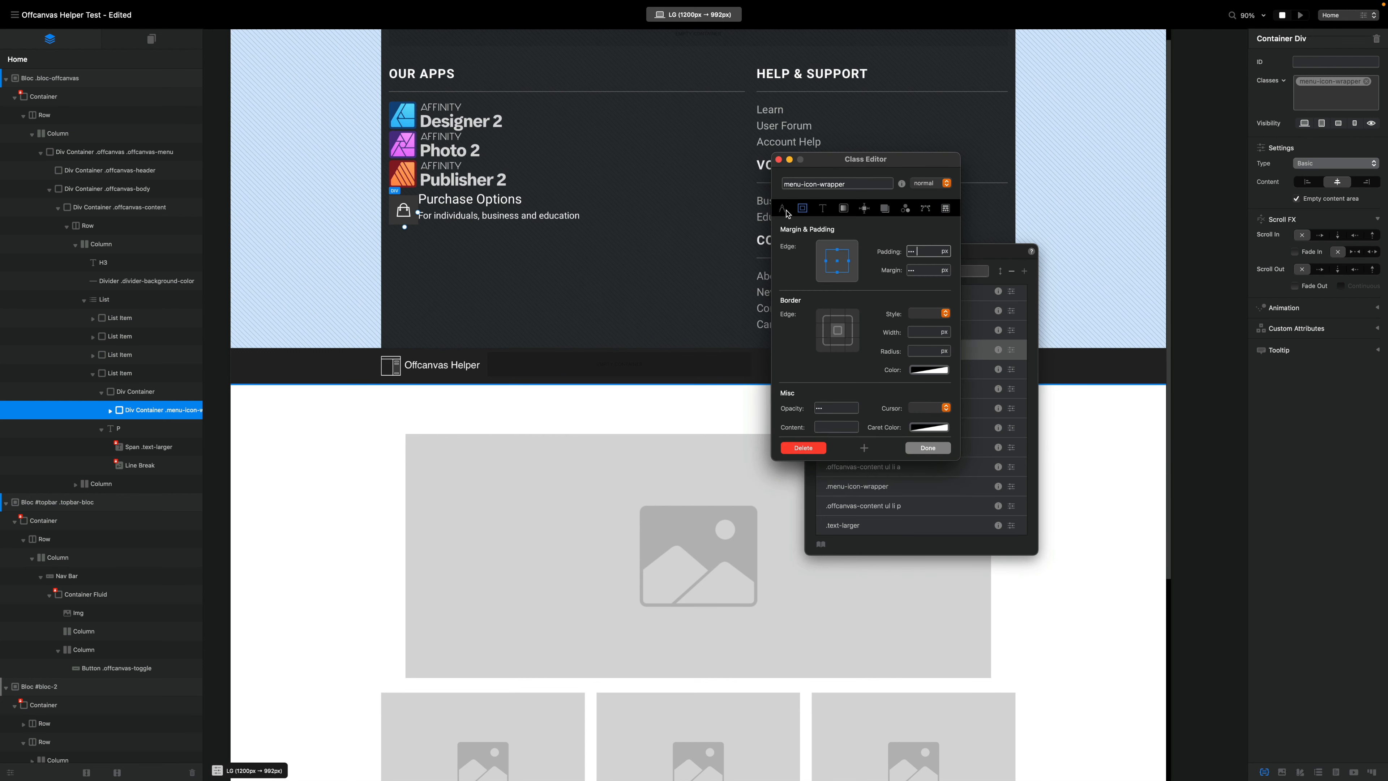
{"action": "left_click", "coordinate": [849, 261]}
{"action": "left_click", "coordinate": [949, 271]}
{"action": "left_click", "coordinate": [923, 270]}
{"action": "type", "text": "1"}
{"action": "key", "text": "BackSpace"}
{"action": "type", "text": "0.5"}
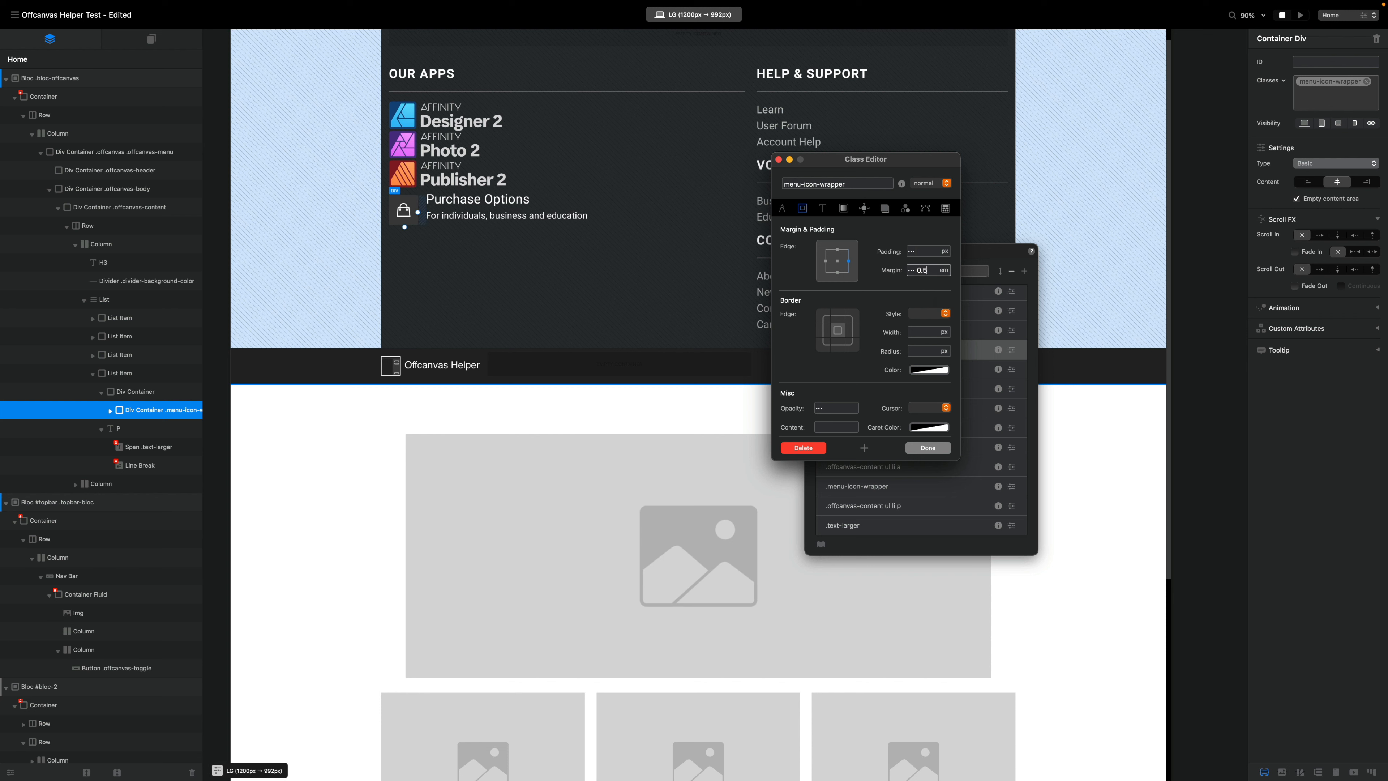
- Reduce the right margin of the menu-icon-wrapper class to 0.2 em, trying 0.4 and 0.3 em along the way
{"action": "type", "text": "4"}
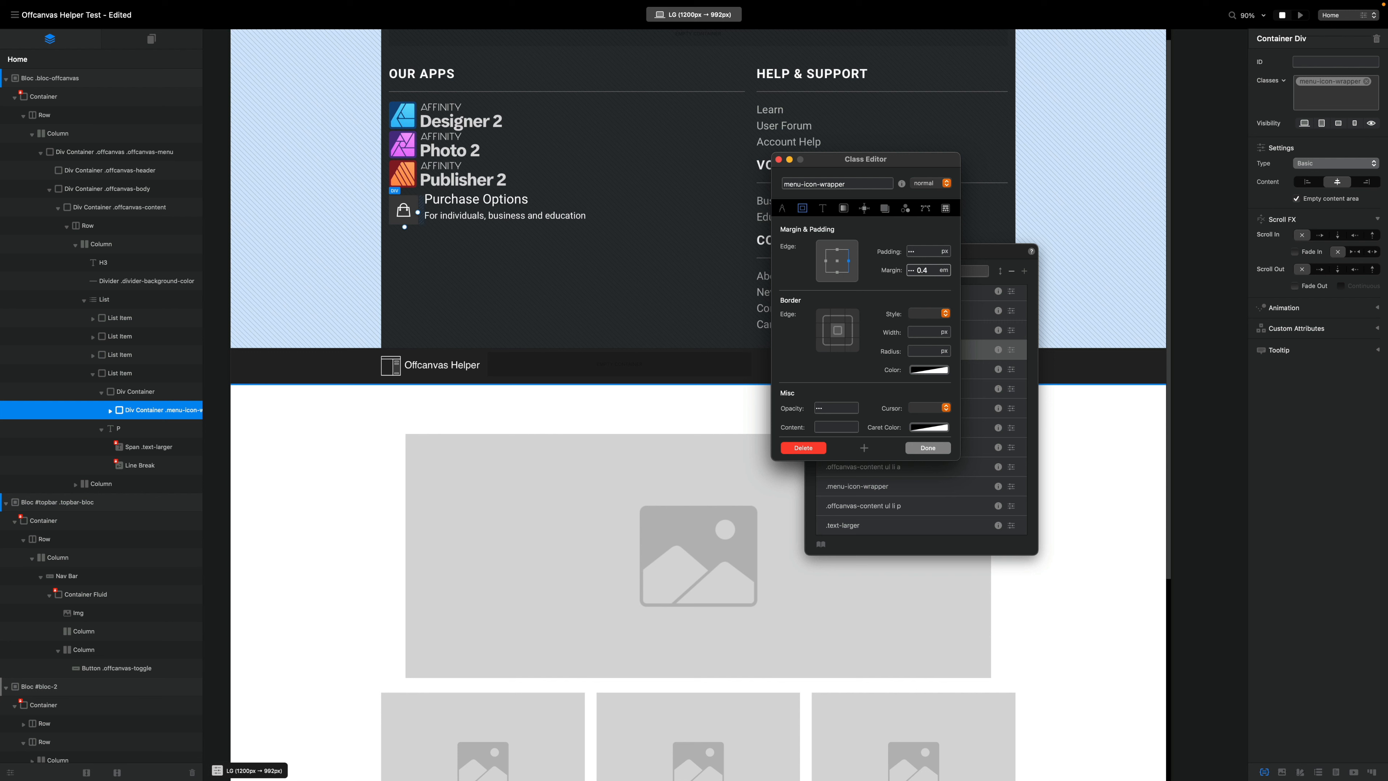
{"action": "key", "text": "BackSpace"}
{"action": "type", "text": "2"}
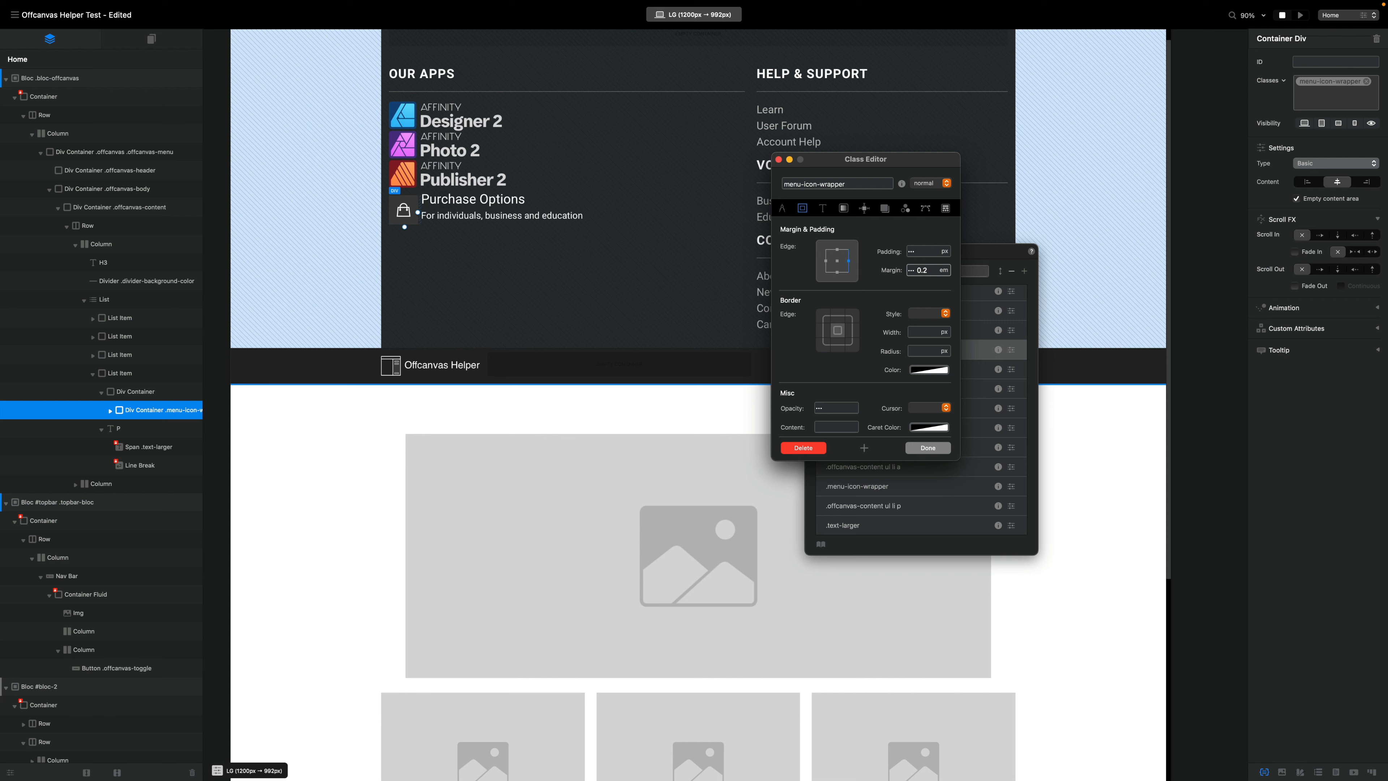
{"action": "type", "text": "3"}
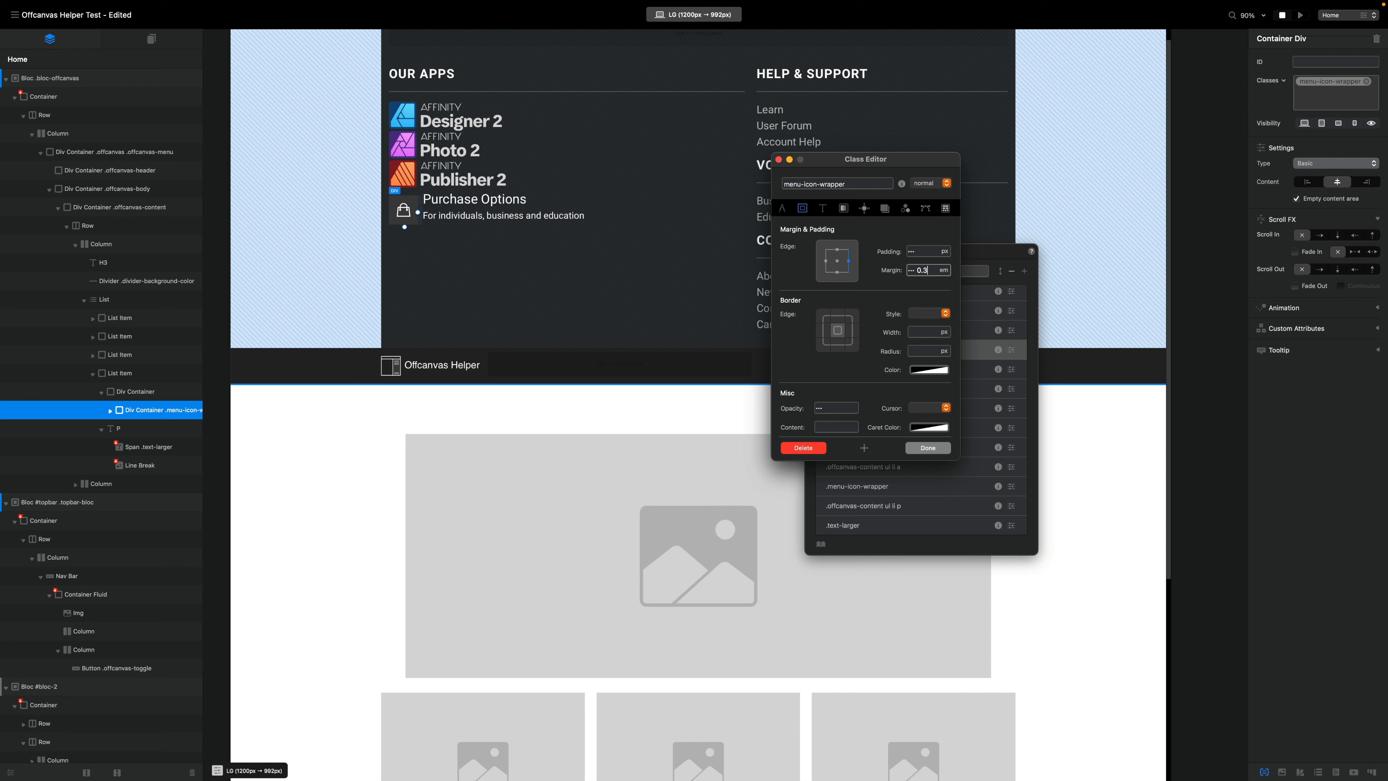
{"action": "key", "text": "BackSpace"}
{"action": "type", "text": "4"}
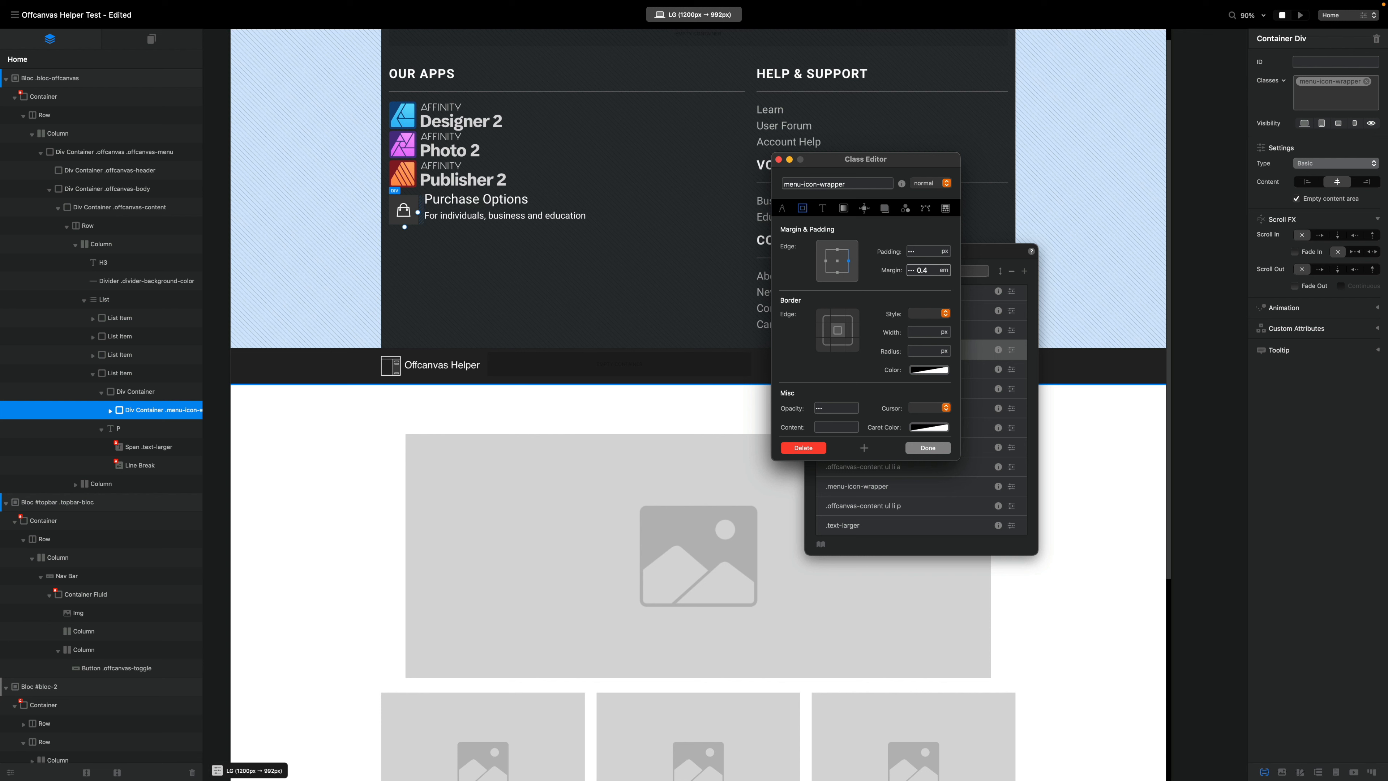
{"action": "key", "text": "BackSpace"}
{"action": "type", "text": "2"}
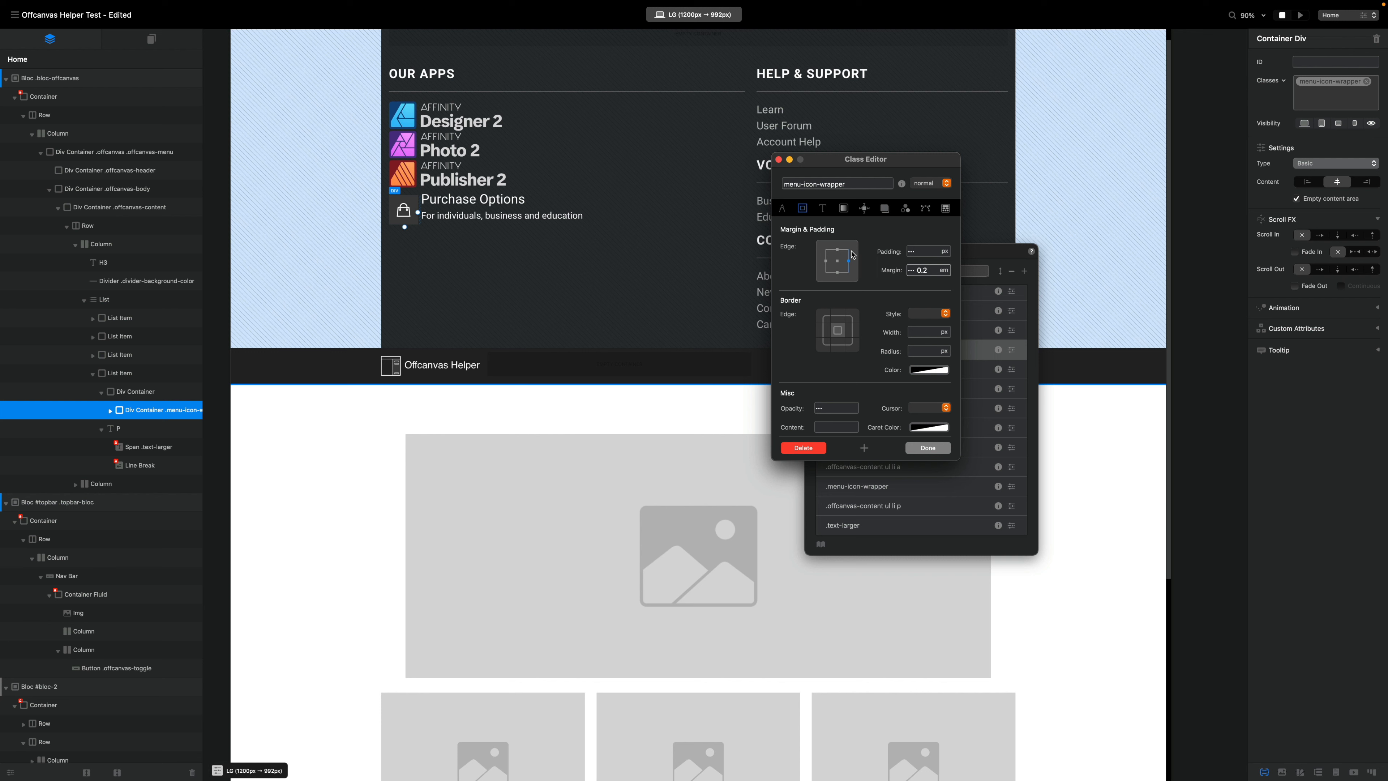
- Select the Purchase Options paragraph and set the margin of the .offcanvas-content ul li p class to 0 on all edges
{"action": "left_click", "coordinate": [453, 224]}
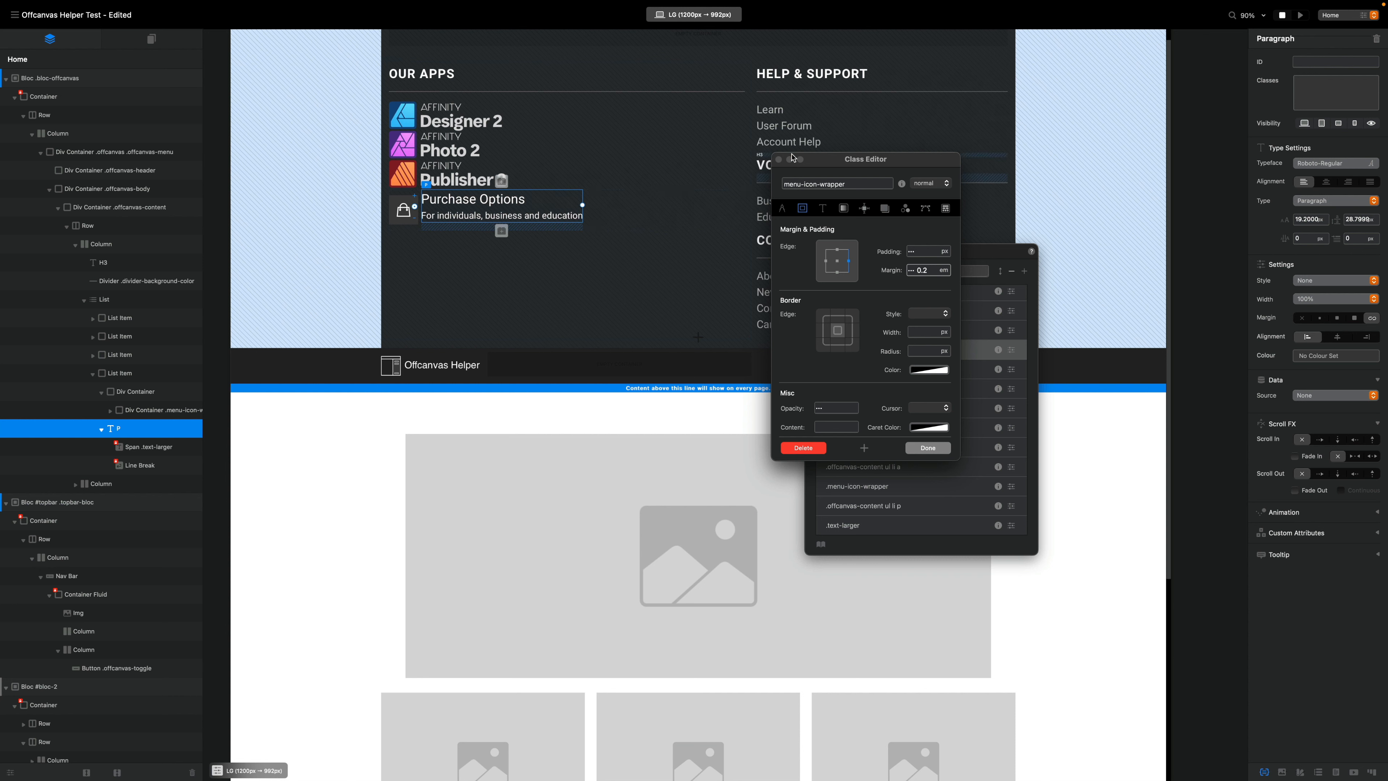
{"action": "left_click", "coordinate": [778, 159]}
{"action": "double_click", "coordinate": [947, 507]}
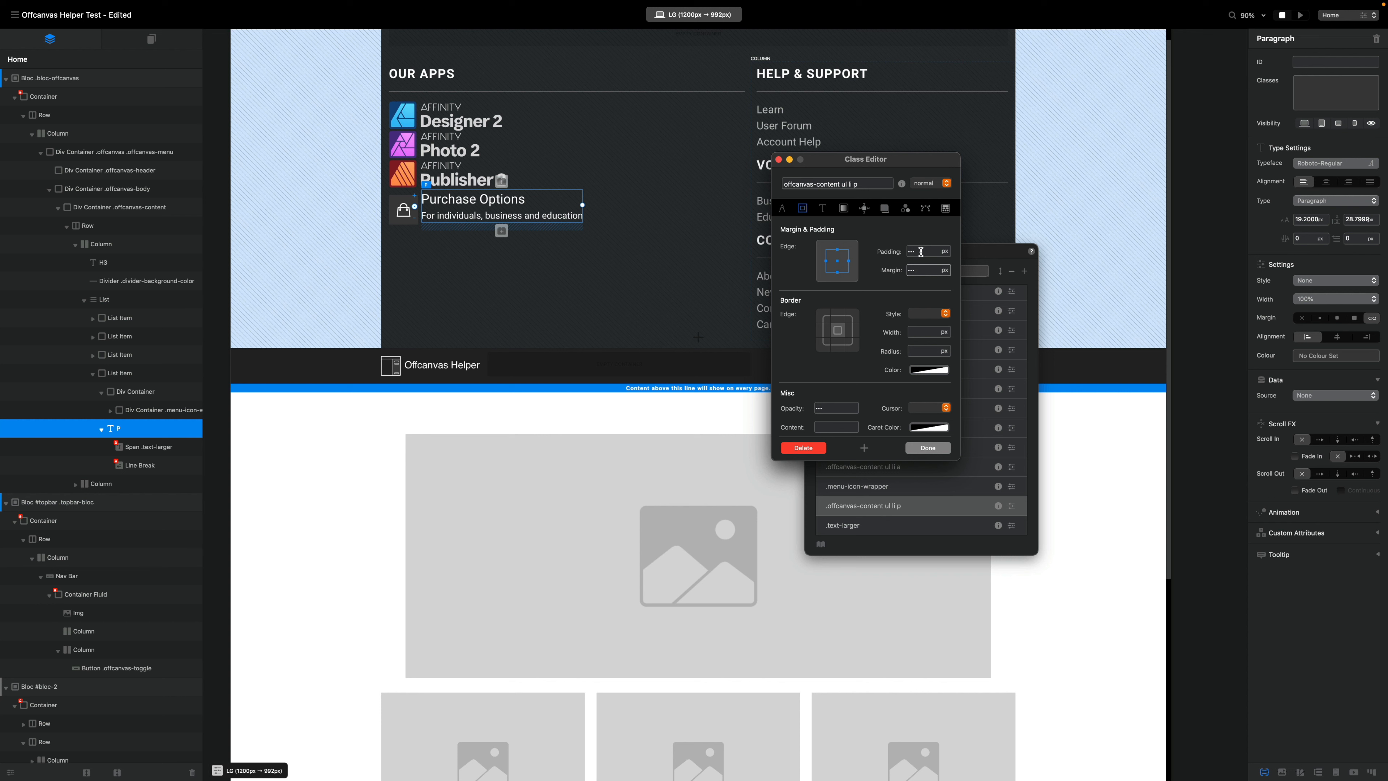
{"action": "type", "text": "0"}
- Compare the entry with the Affinity site in Safari, and set the hover text color of .offcanvas-content ul li p to white in Blocs
{"action": "key", "text": "super+Tab"}
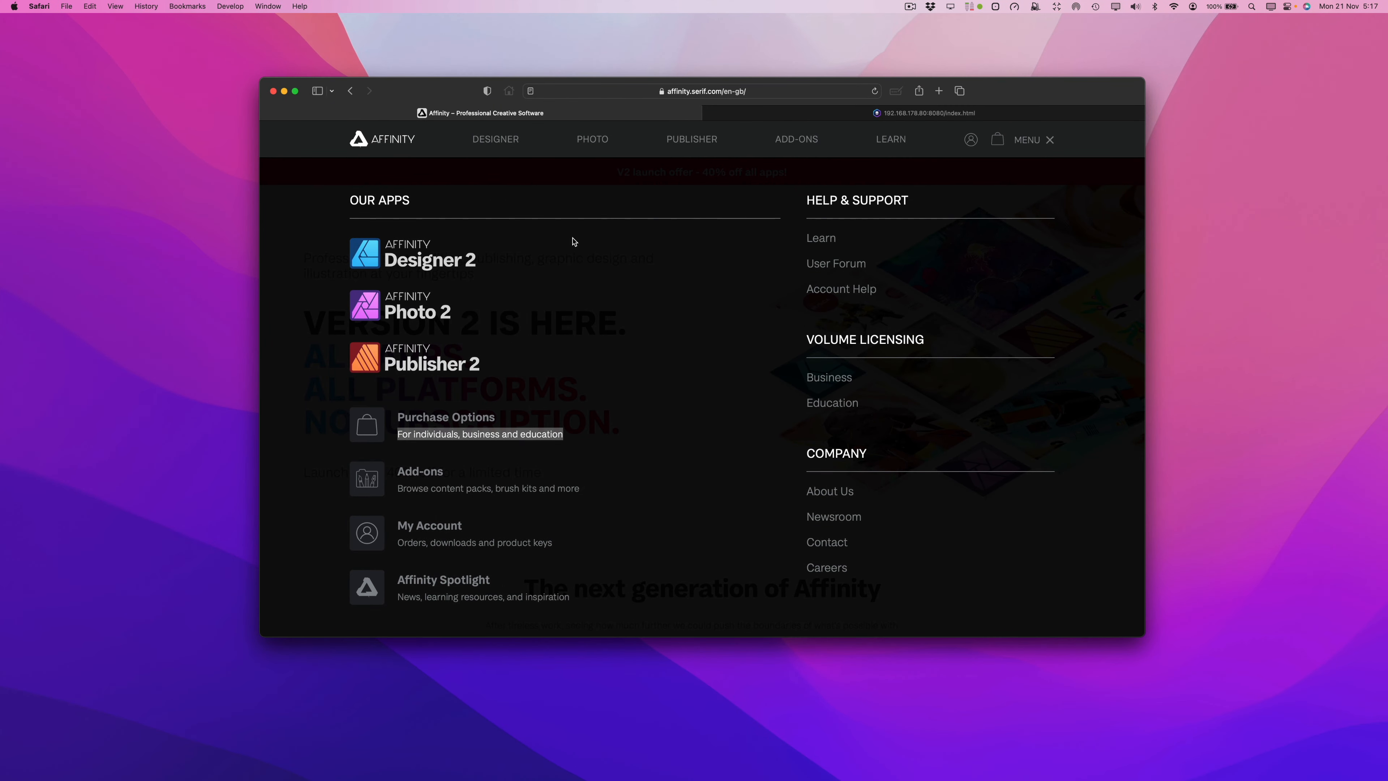
{"action": "key", "text": "super+Tab"}
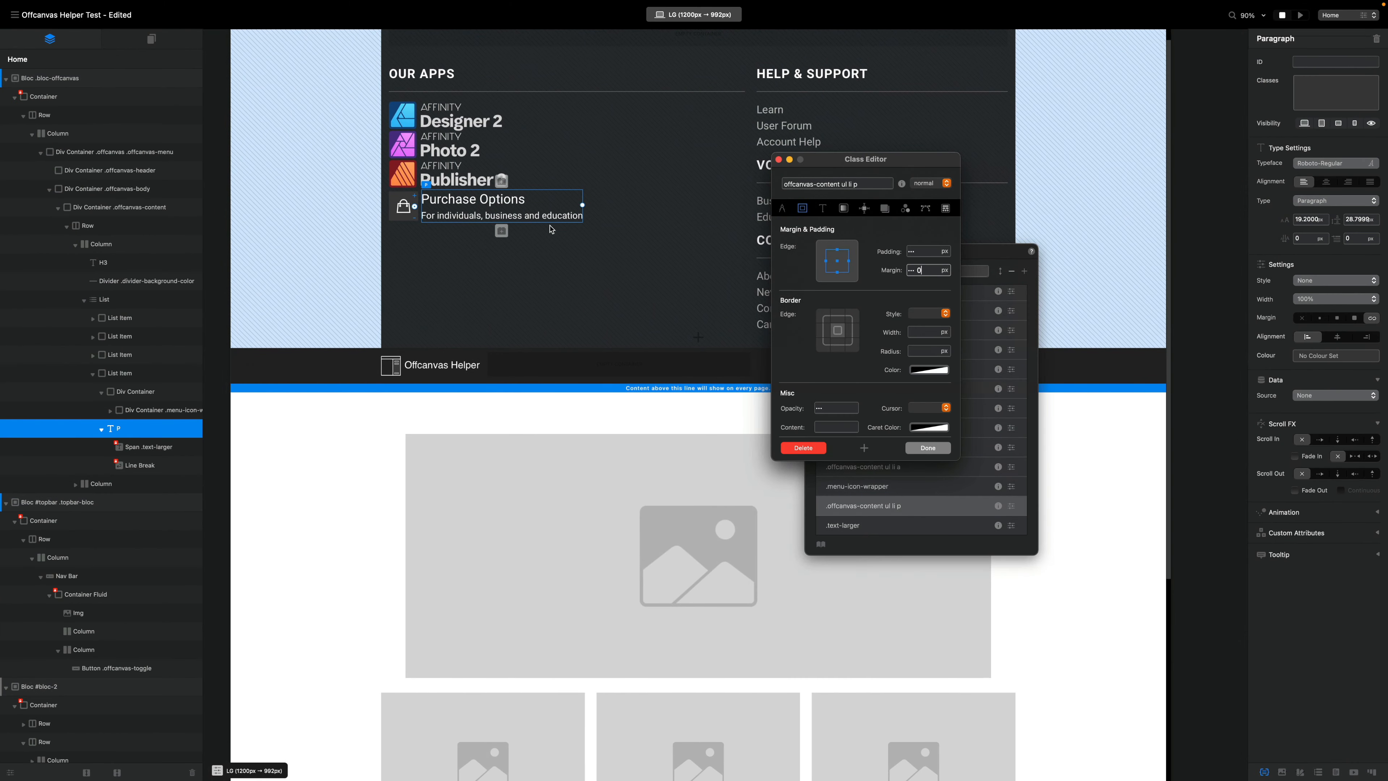
{"action": "key", "text": "super+Tab"}
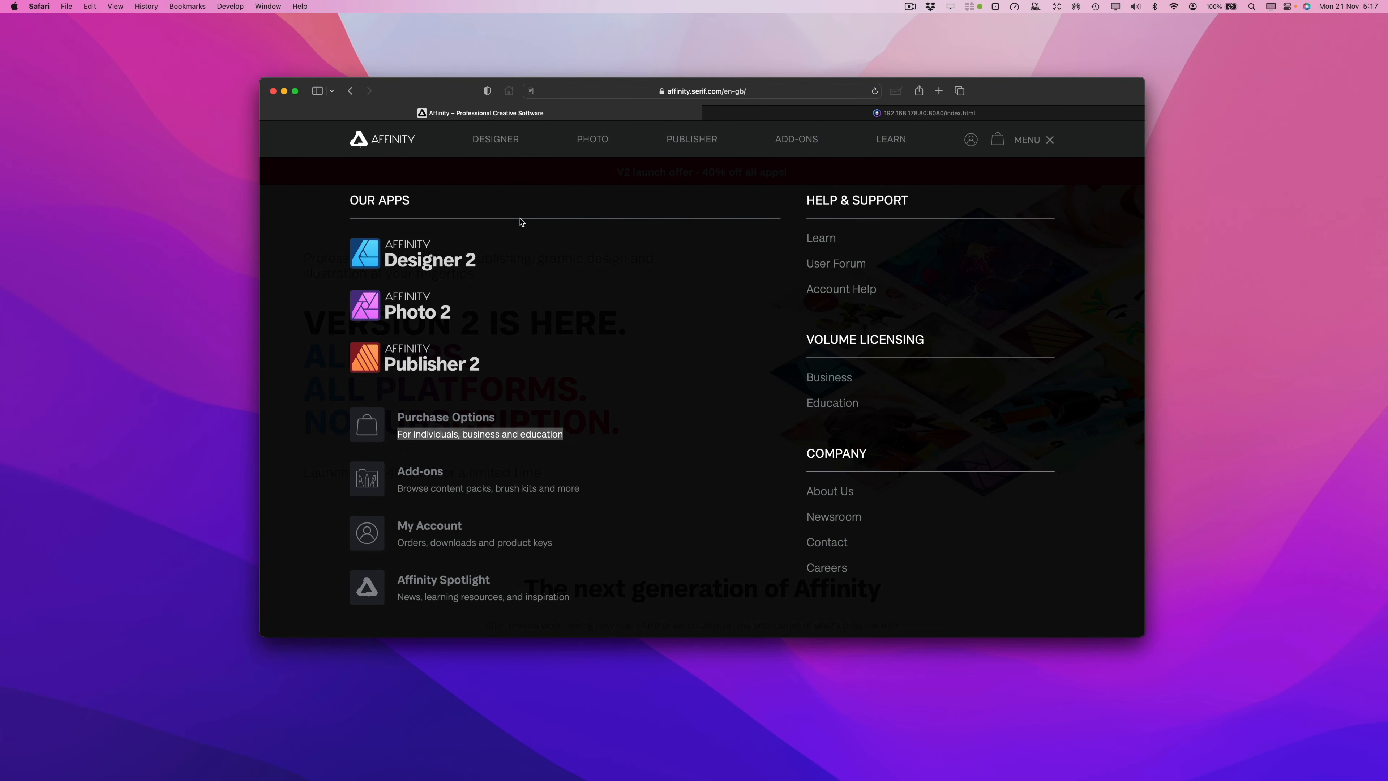
{"action": "key", "text": "super+Tab"}
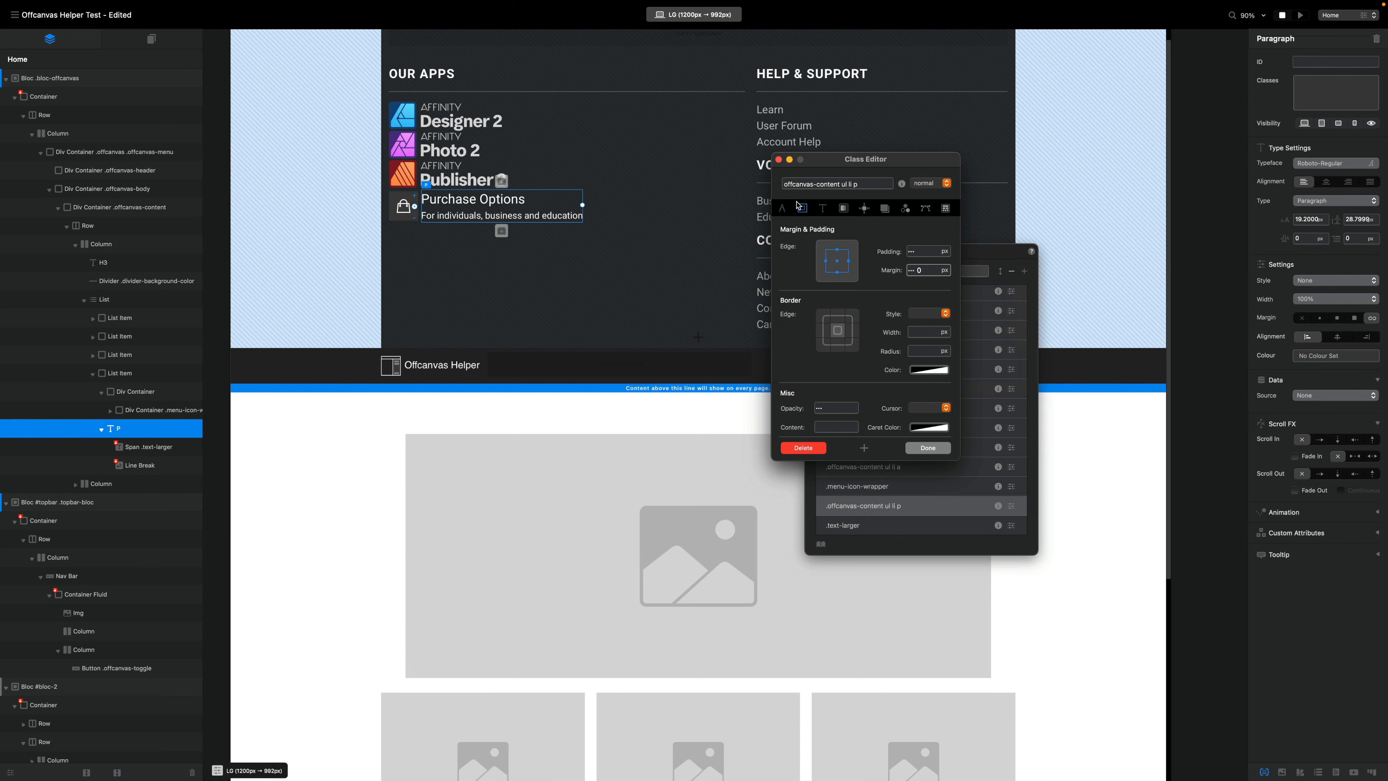
{"action": "left_click", "coordinate": [822, 208]}
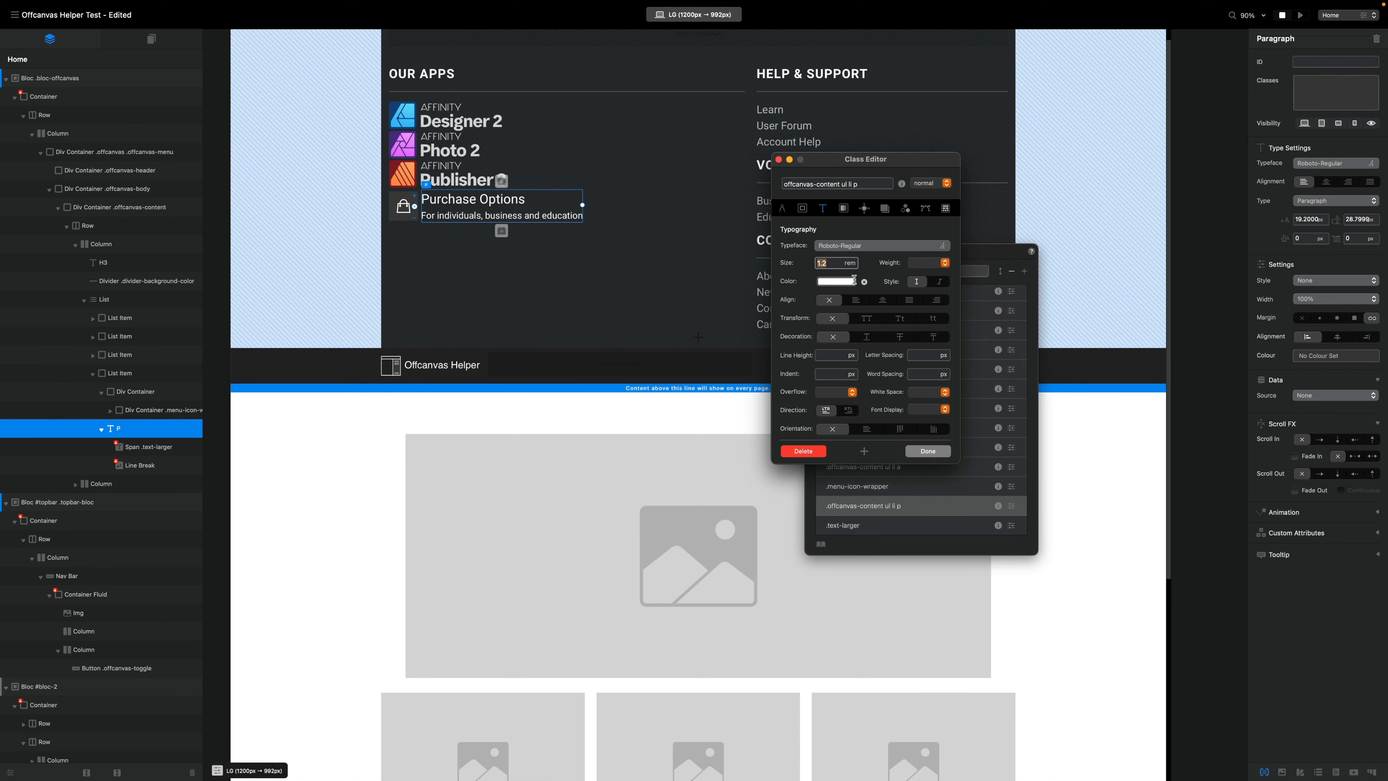
{"action": "left_click", "coordinate": [939, 184]}
{"action": "left_click", "coordinate": [929, 196]}
{"action": "left_click", "coordinate": [838, 281]}
{"action": "left_click", "coordinate": [970, 269]}
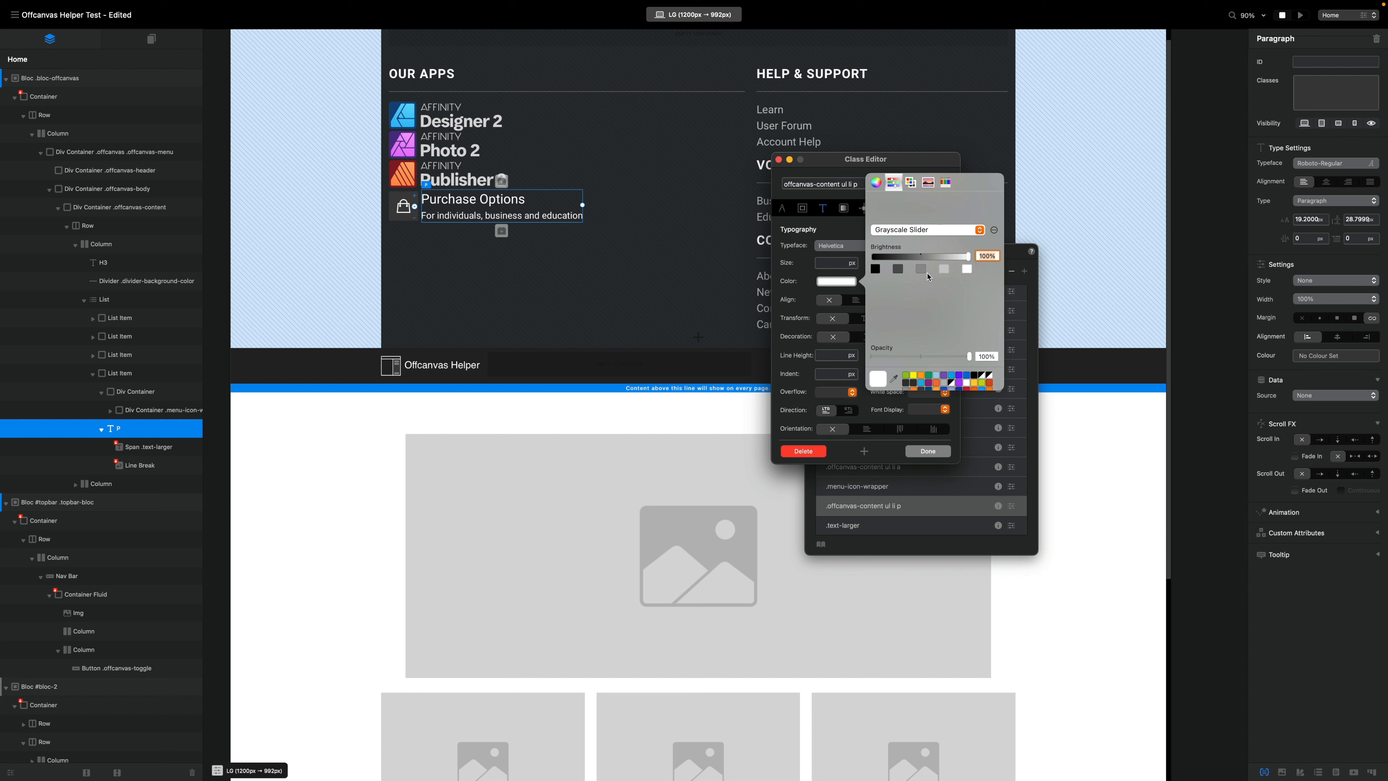
{"action": "left_click", "coordinate": [798, 272]}
- Set the normal-state text color of the .offcanvas-content ul li p class to white at 79% opacity
{"action": "left_click", "coordinate": [936, 184]}
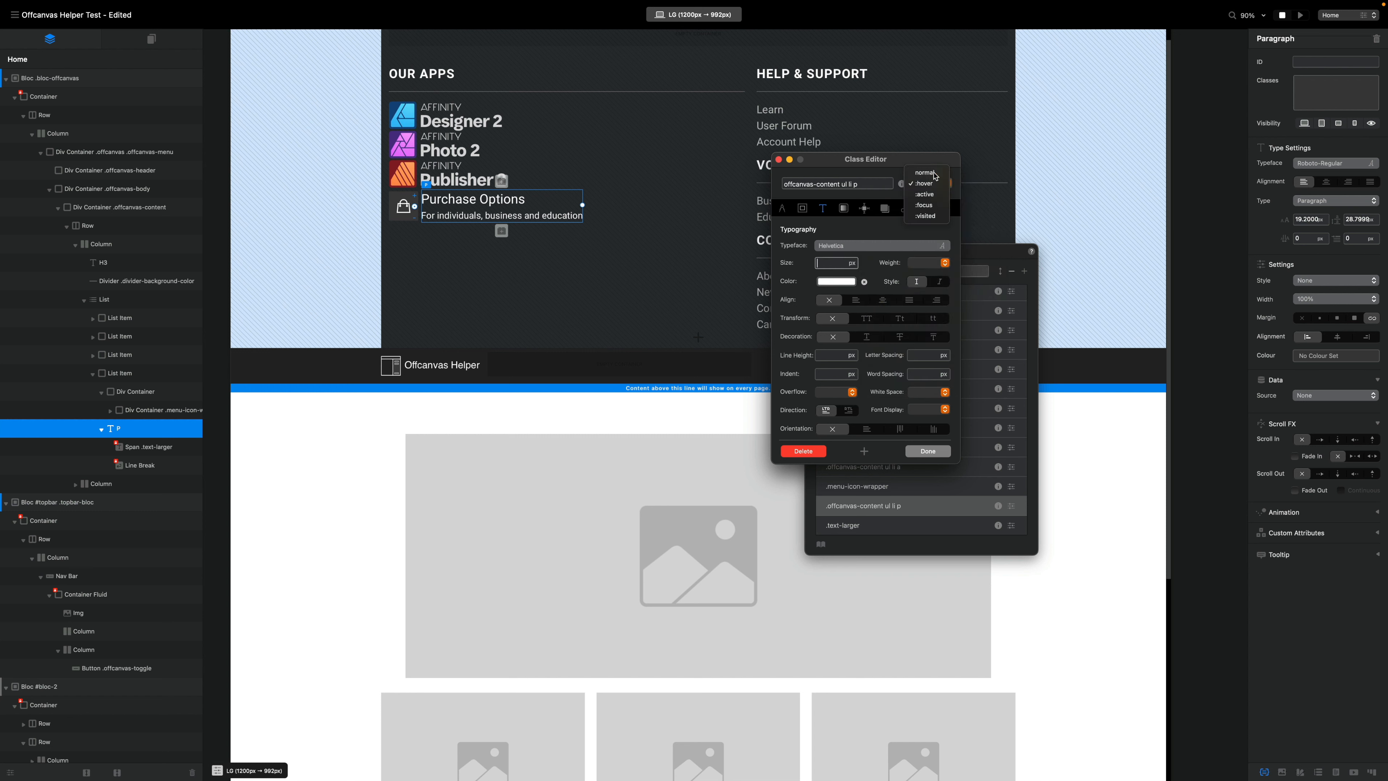
{"action": "left_click", "coordinate": [935, 174]}
{"action": "left_click", "coordinate": [847, 282]}
{"action": "left_click_drag", "start_coordinate": [954, 359], "coordinate": [950, 360]}
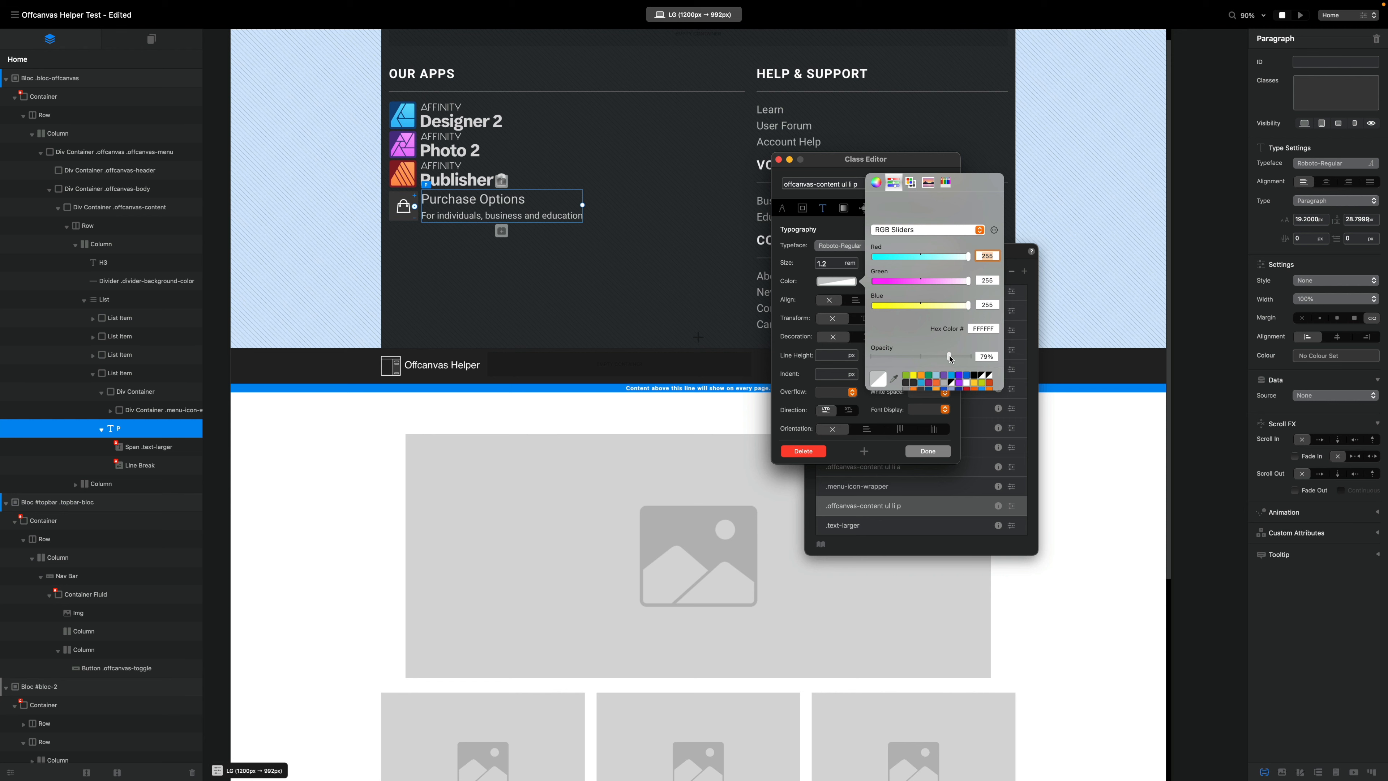
{"action": "left_click", "coordinate": [939, 459]}
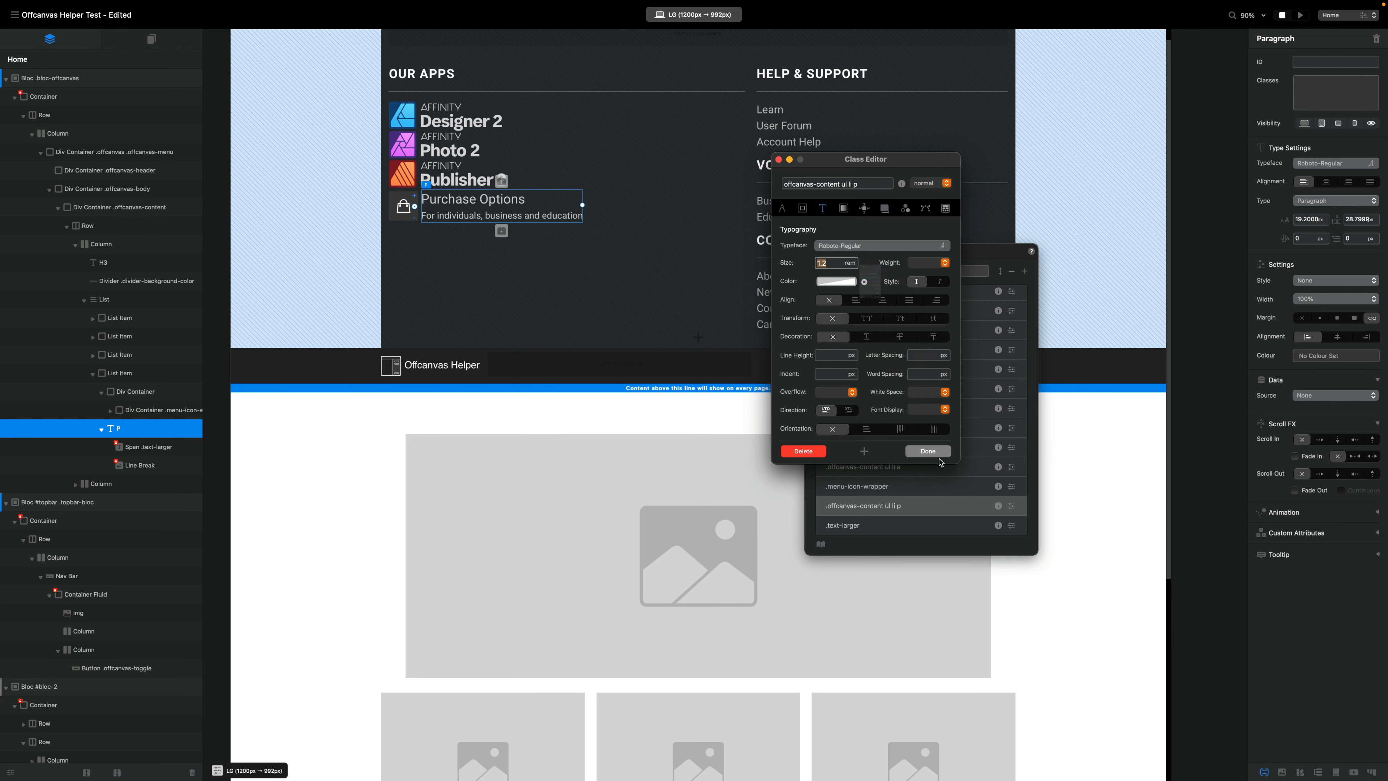
- Preview the page and toggle the offcanvas menu to check the Purchase Options entry
{"action": "left_click", "coordinate": [1299, 16]}
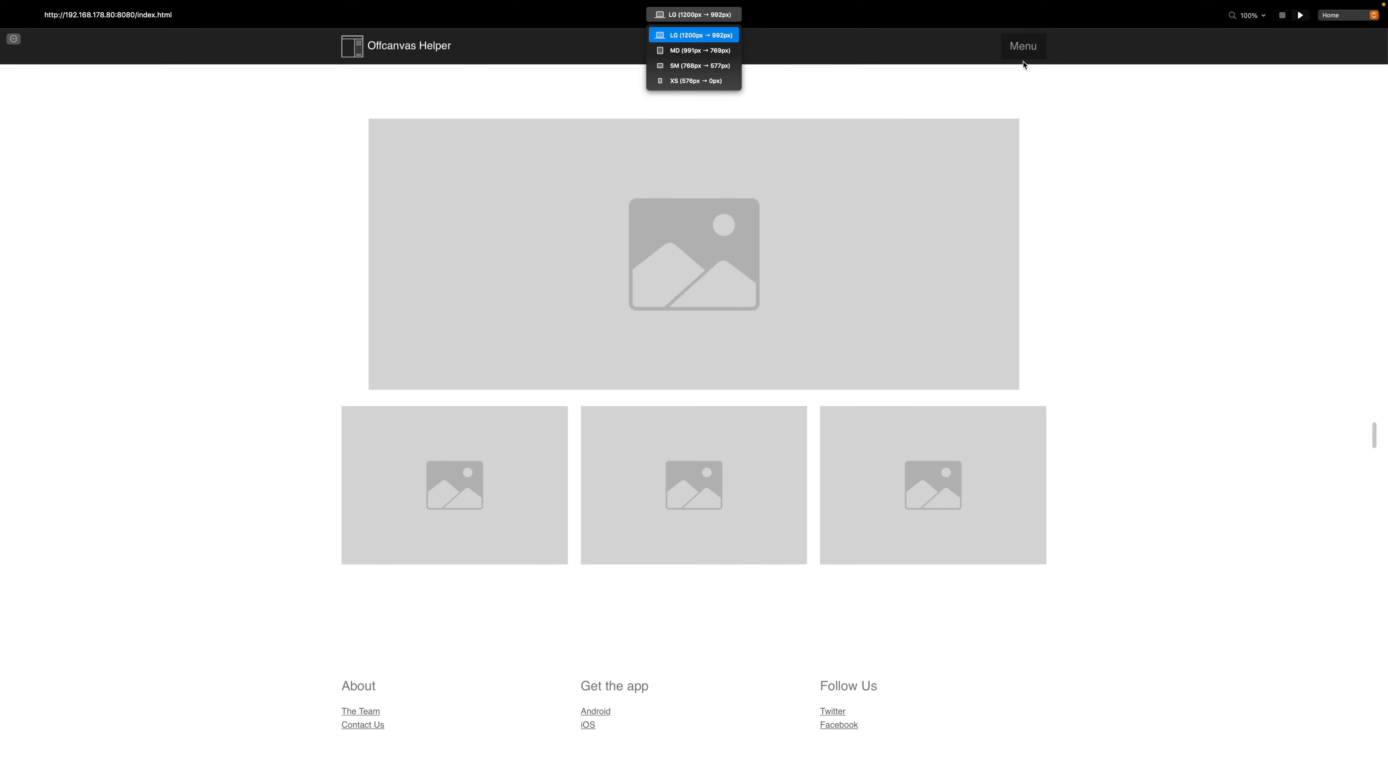
{"action": "left_click", "coordinate": [1026, 46]}
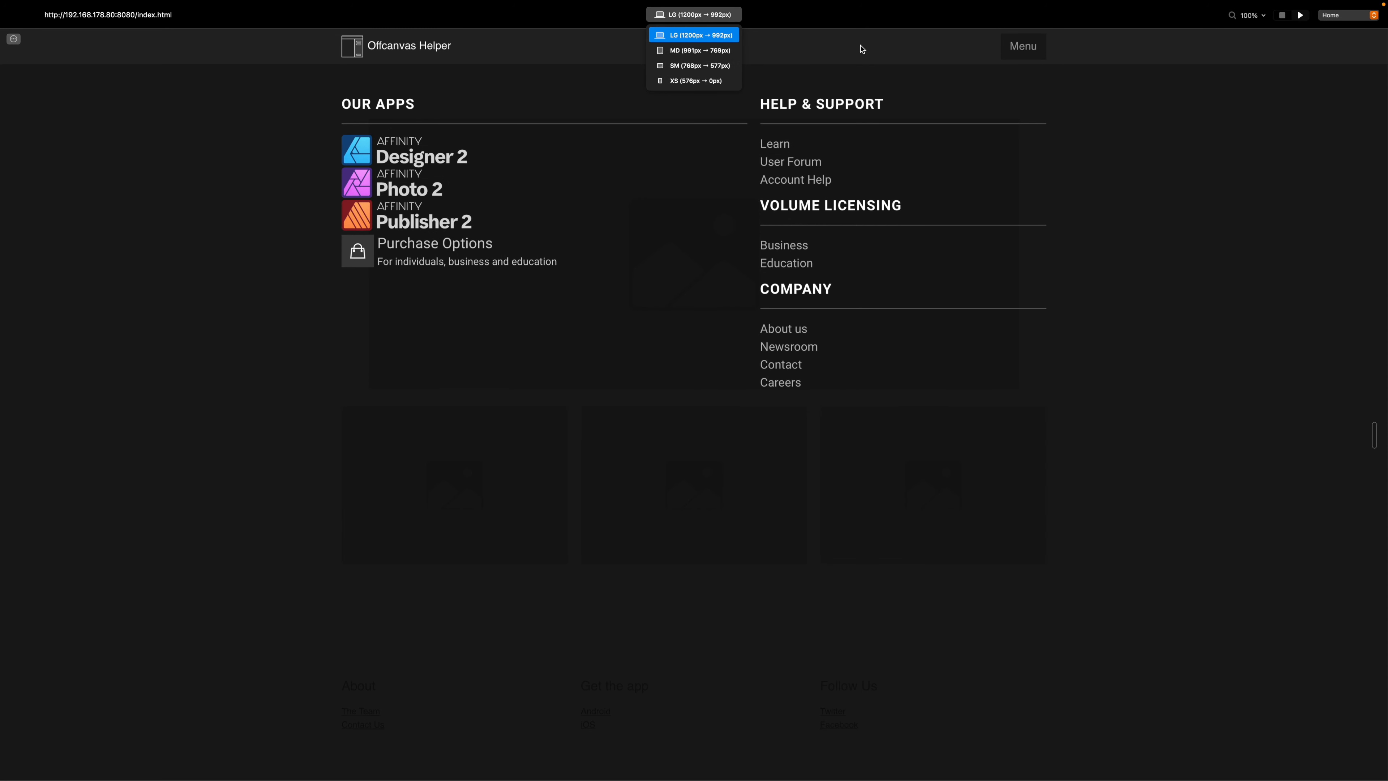
{"action": "left_click", "coordinate": [1027, 48]}
{"action": "left_click", "coordinate": [1030, 48]}
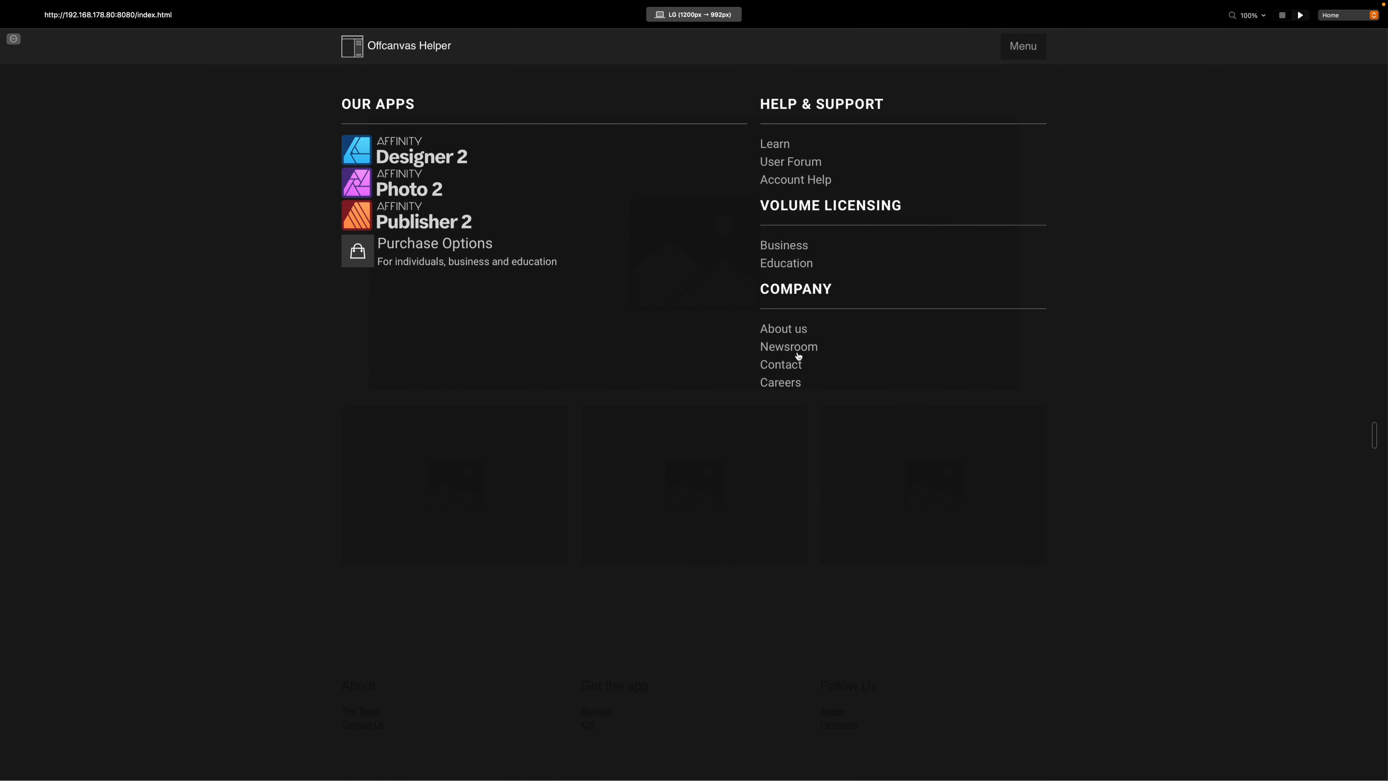
- Toggle the offcanvas menu once more and exit the page preview
{"action": "left_click", "coordinate": [1026, 55]}
{"action": "left_click", "coordinate": [1037, 54]}
{"action": "left_click", "coordinate": [1283, 17]}
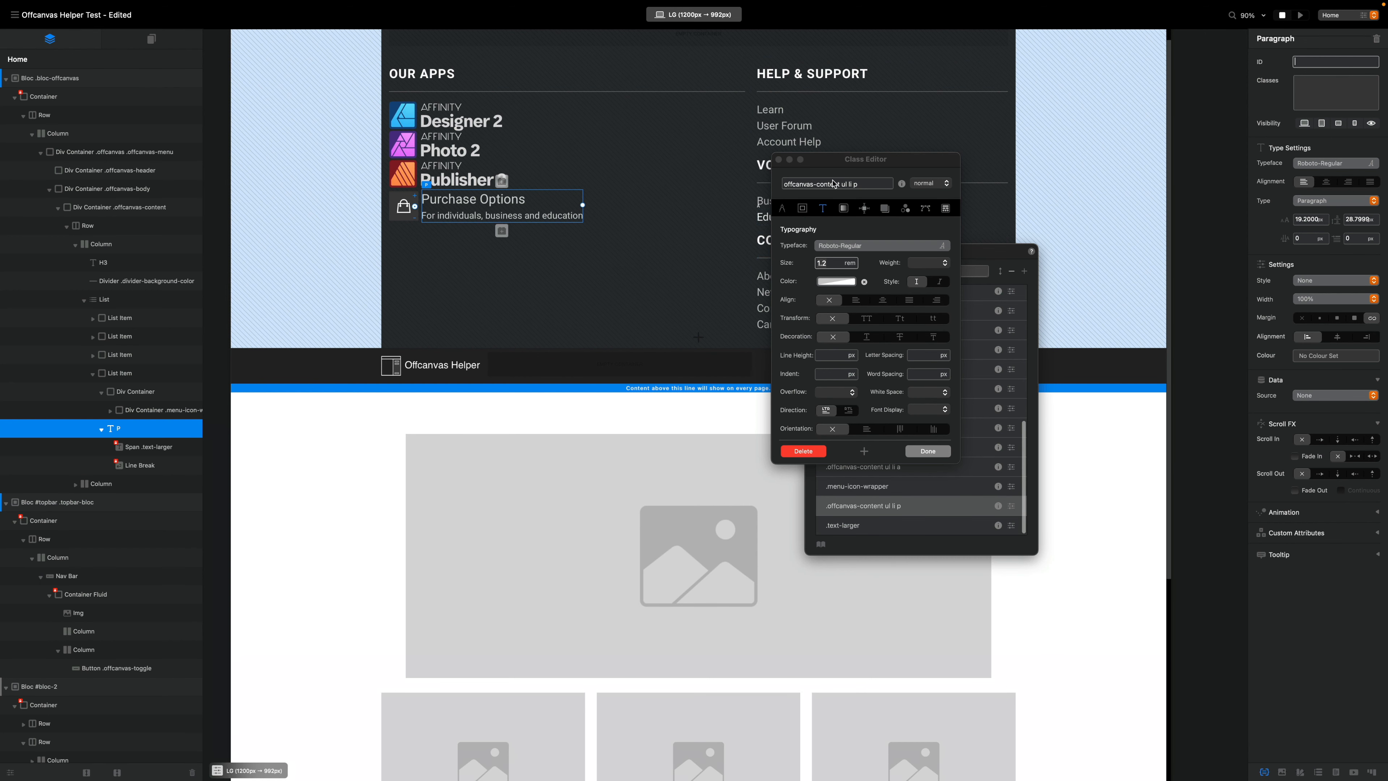
- Open the margin and padding settings of the .offcanvas-content ul li class and move the class windows clear of the menu content
{"action": "left_click", "coordinate": [779, 159]}
{"action": "left_click_drag", "start_coordinate": [923, 253], "coordinate": [1030, 240]}
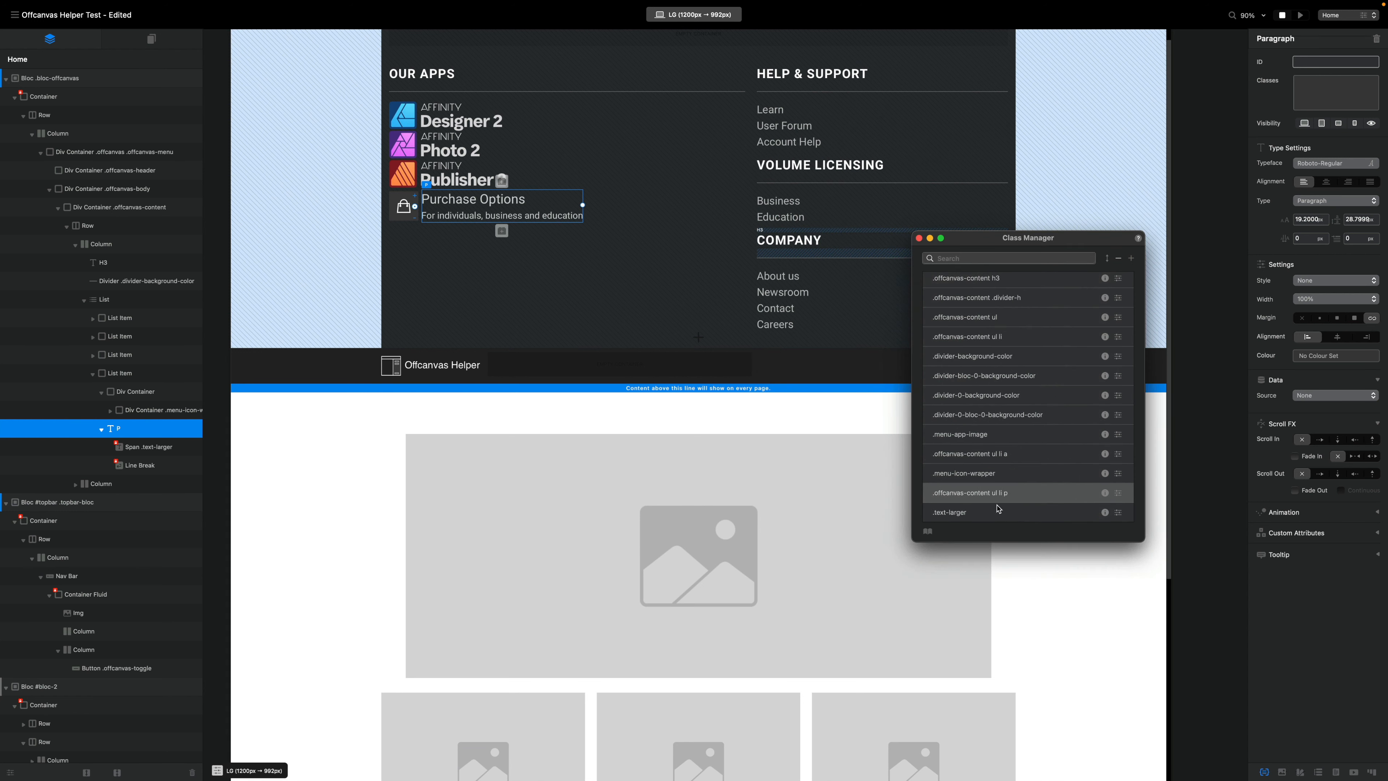
{"action": "scroll", "coordinate": [999, 508], "scroll_direction": "up", "scroll_amount": 2}
{"action": "double_click", "coordinate": [999, 367]}
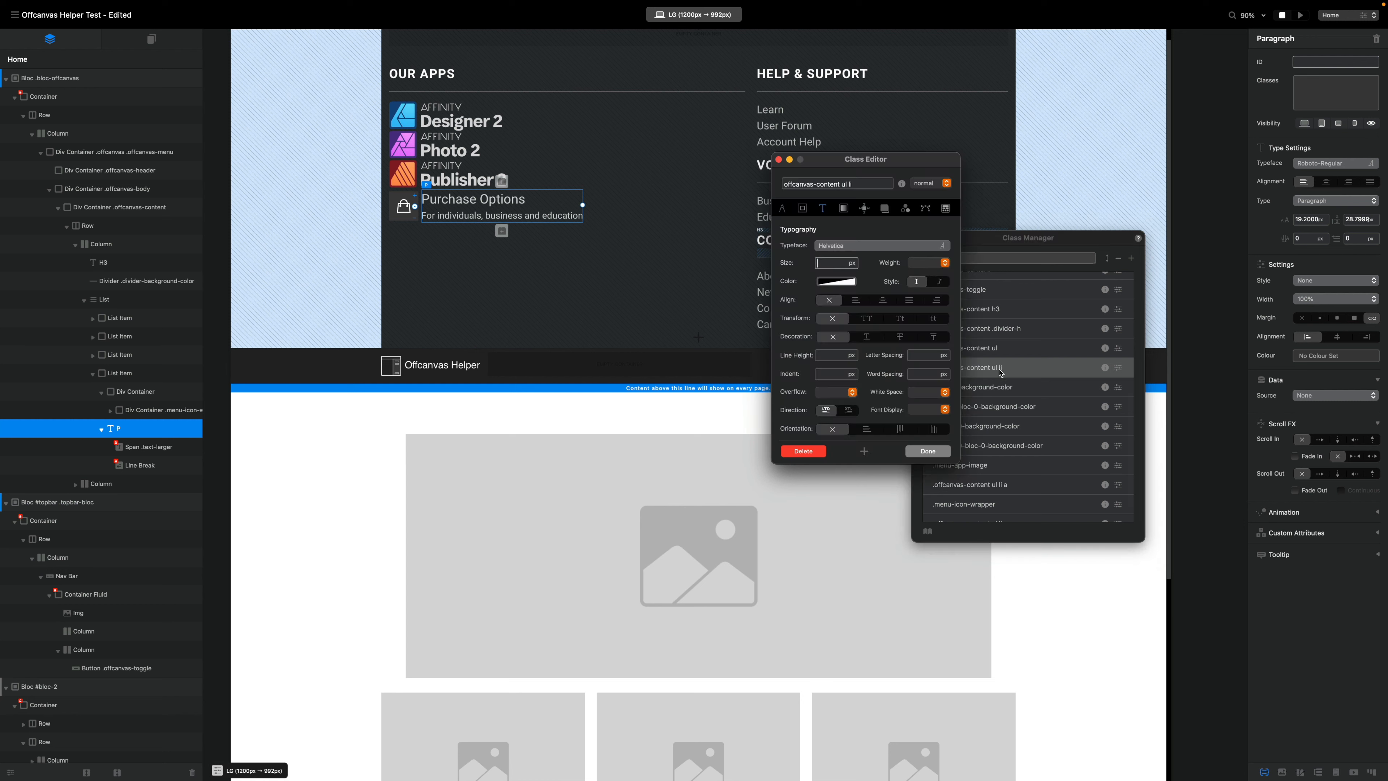
{"action": "left_click_drag", "start_coordinate": [869, 164], "coordinate": [1013, 204]}
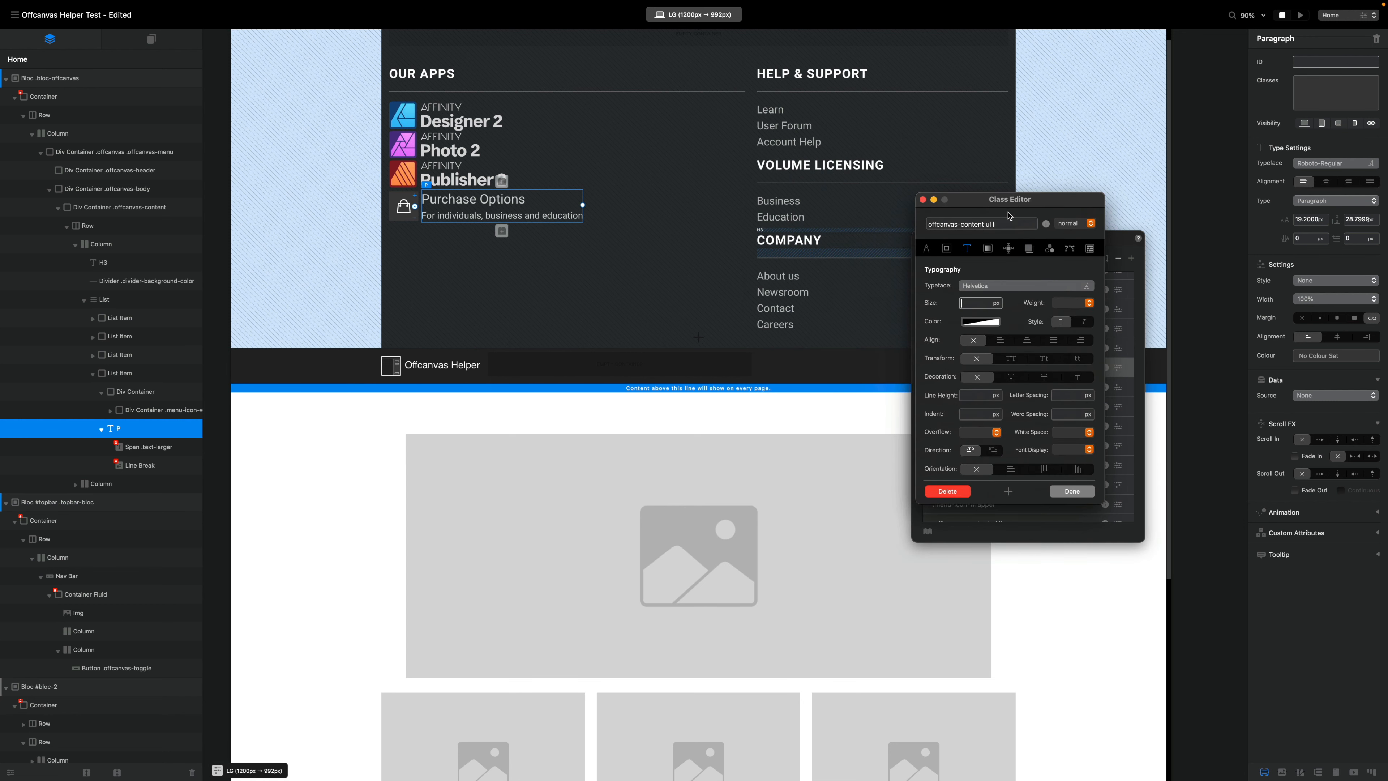
{"action": "left_click_drag", "start_coordinate": [1012, 204], "coordinate": [965, 346]}
{"action": "left_click_drag", "start_coordinate": [1027, 238], "coordinate": [1065, 492]}
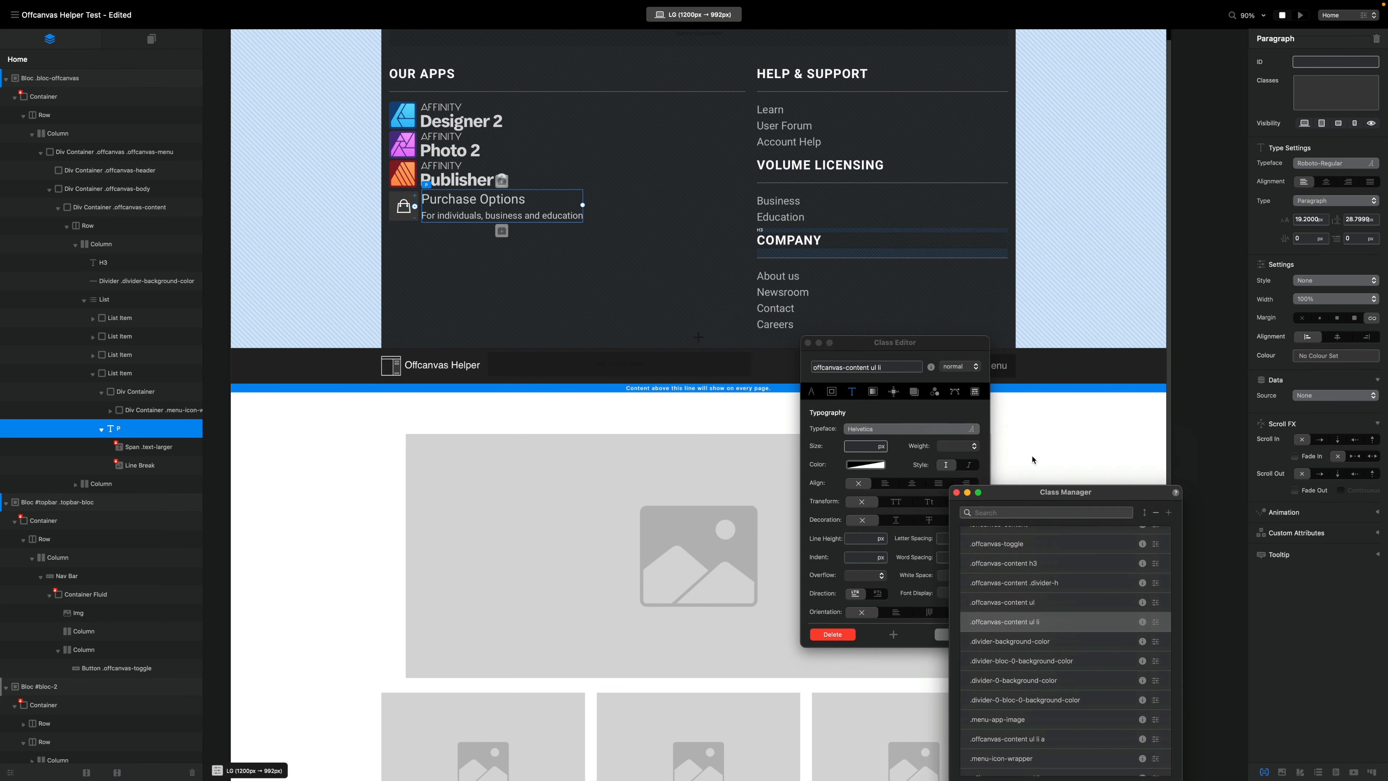
{"action": "left_click_drag", "start_coordinate": [920, 337], "coordinate": [1070, 215]}
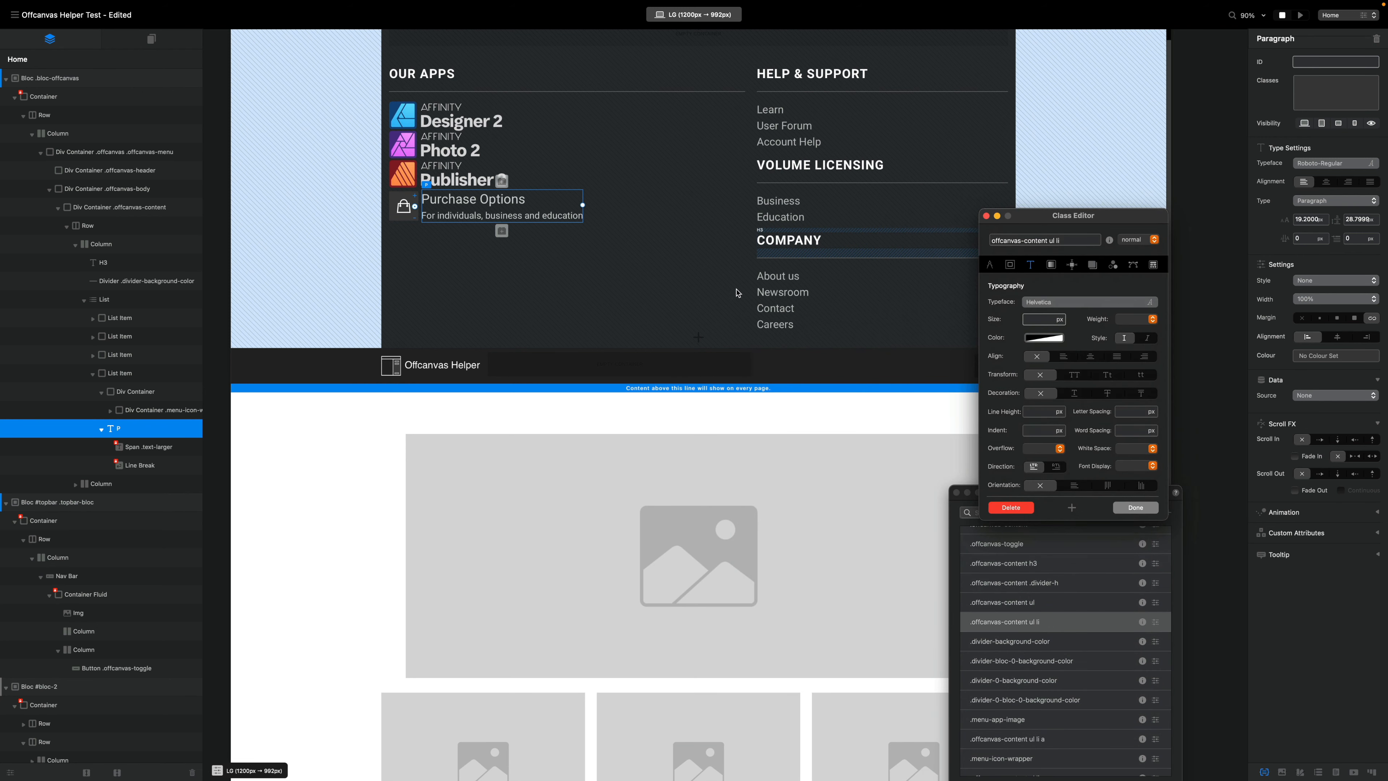
{"action": "left_click", "coordinate": [1011, 265]}
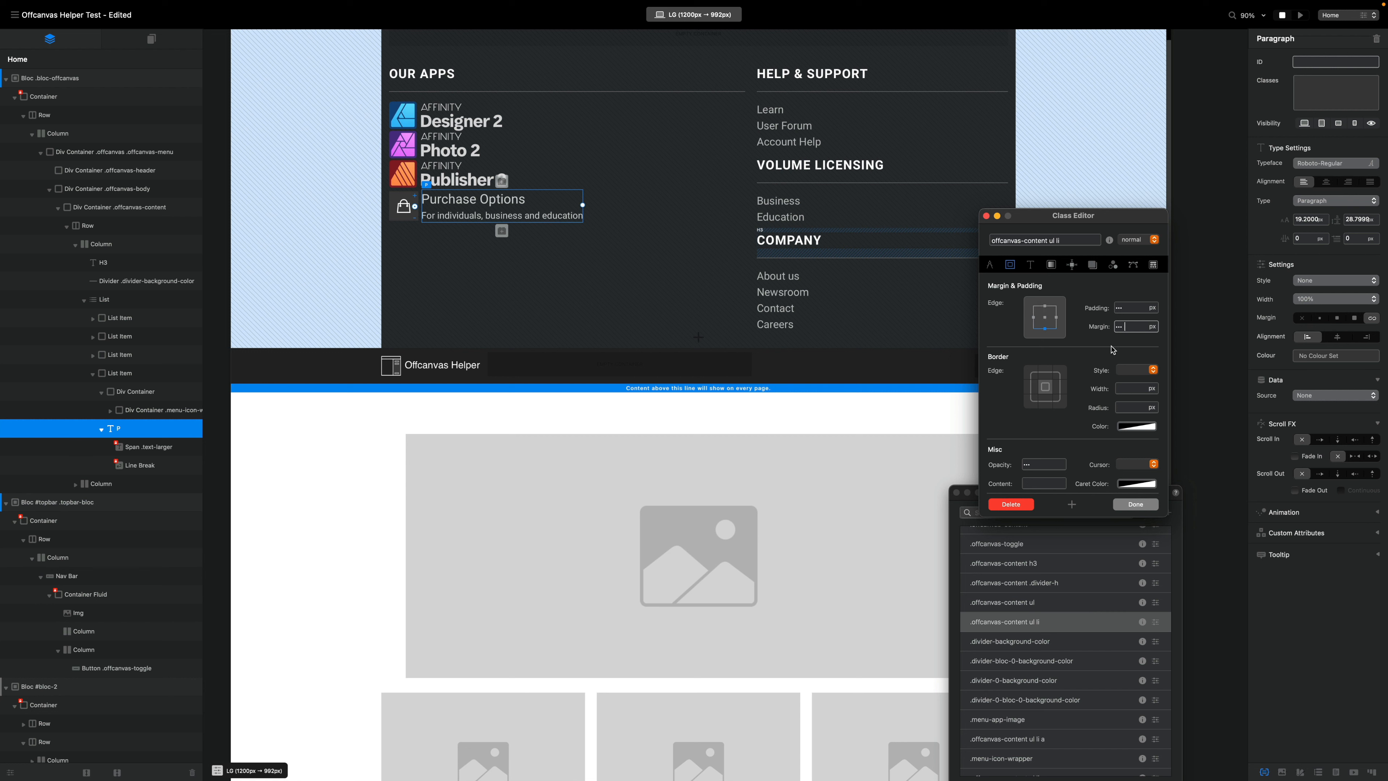
- Set the bottom margin of the .offcanvas-content ul li class to 2 rem
{"action": "left_click", "coordinate": [1152, 327]}
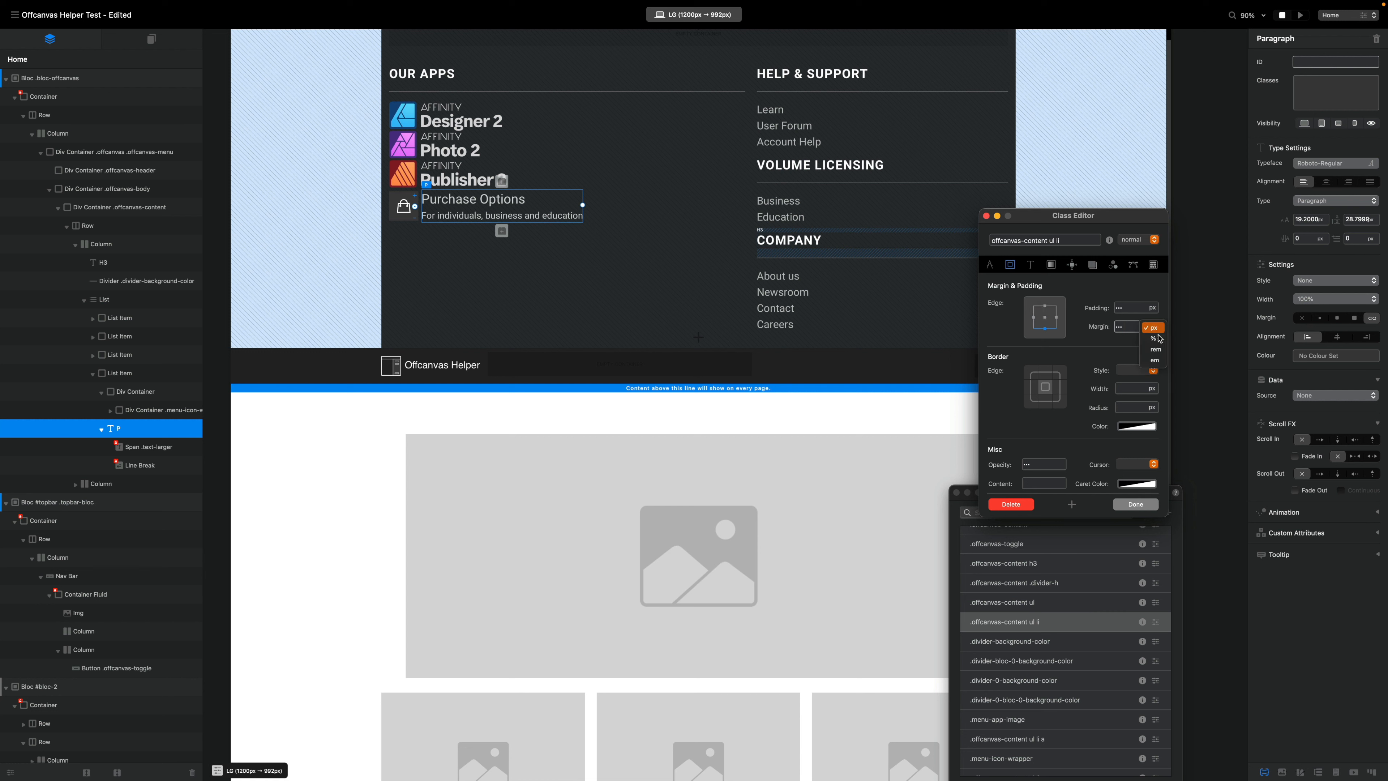
{"action": "left_click", "coordinate": [1159, 359]}
{"action": "left_click", "coordinate": [1150, 328]}
{"action": "left_click", "coordinate": [1152, 317]}
{"action": "left_click", "coordinate": [1125, 327]}
{"action": "type", "text": "2"}
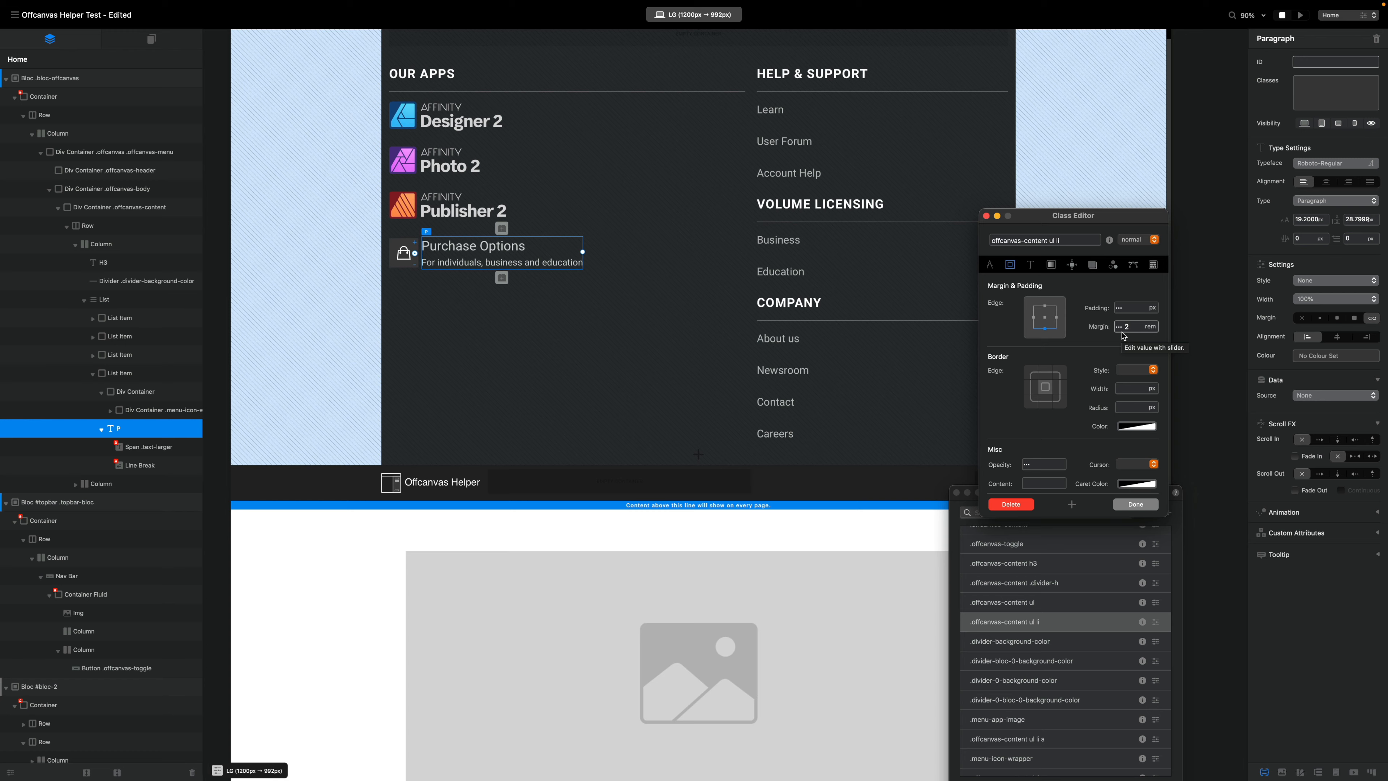
- Compare the list spacing with the Affinity site in Safari, and reduce the class's bottom margin to 1.5 rem in Blocs
{"action": "key", "text": "ctrl+Right"}
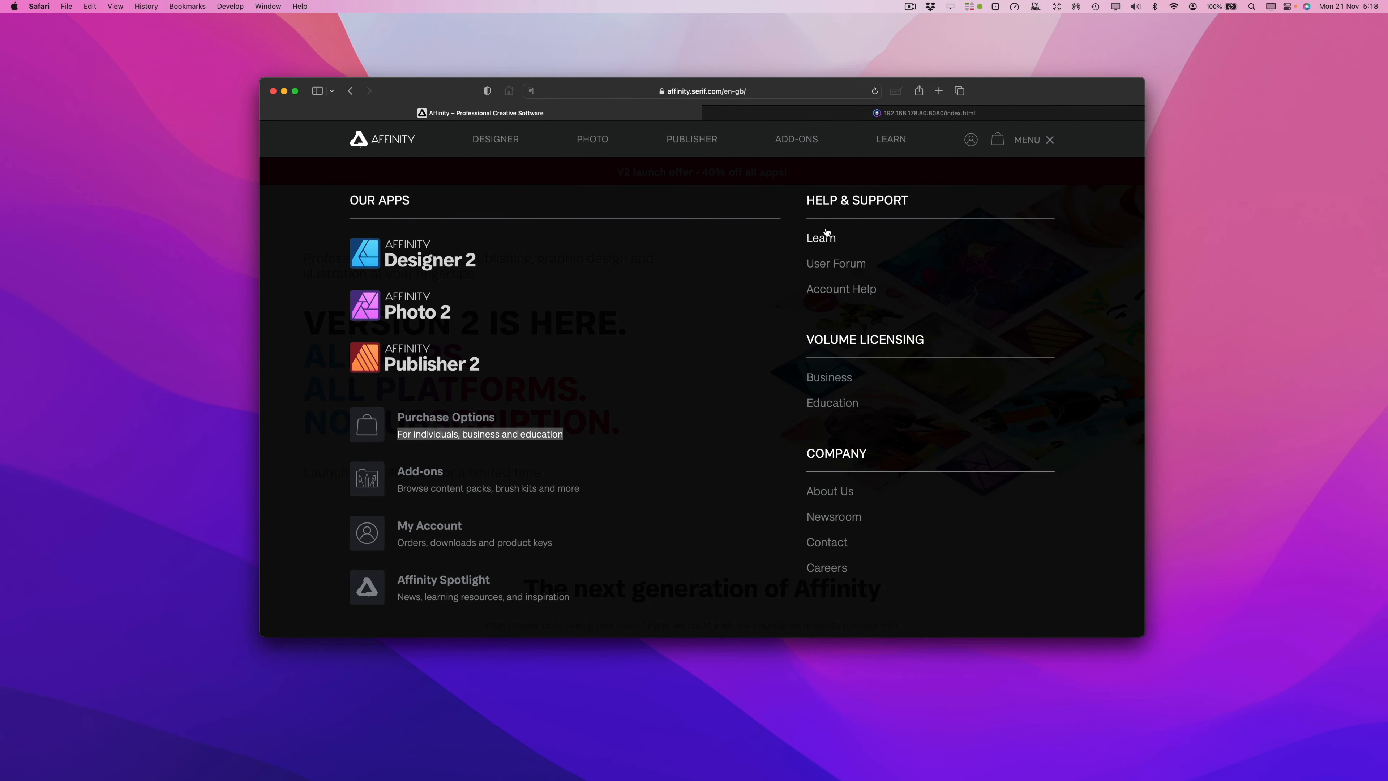
{"action": "key", "text": "ctrl+Left"}
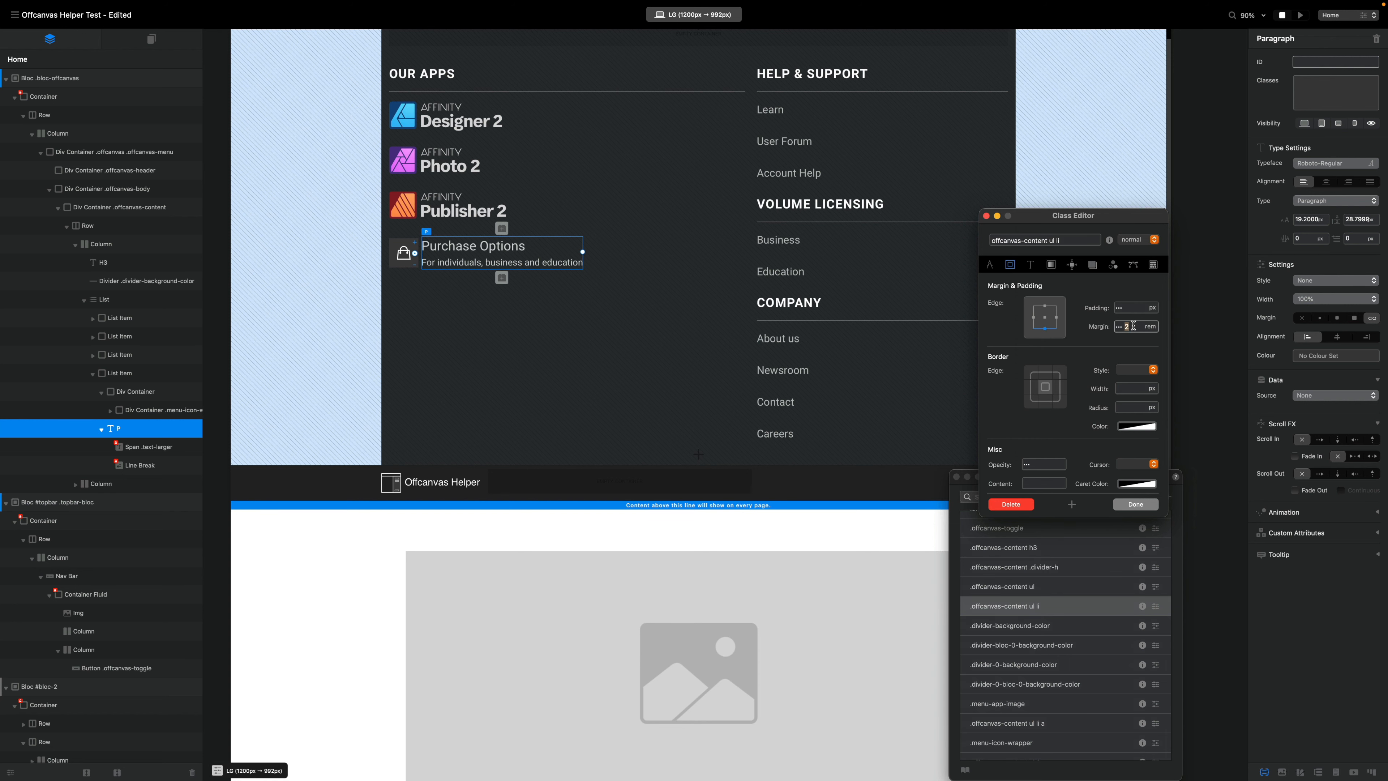
{"action": "type", "text": "1.5"}
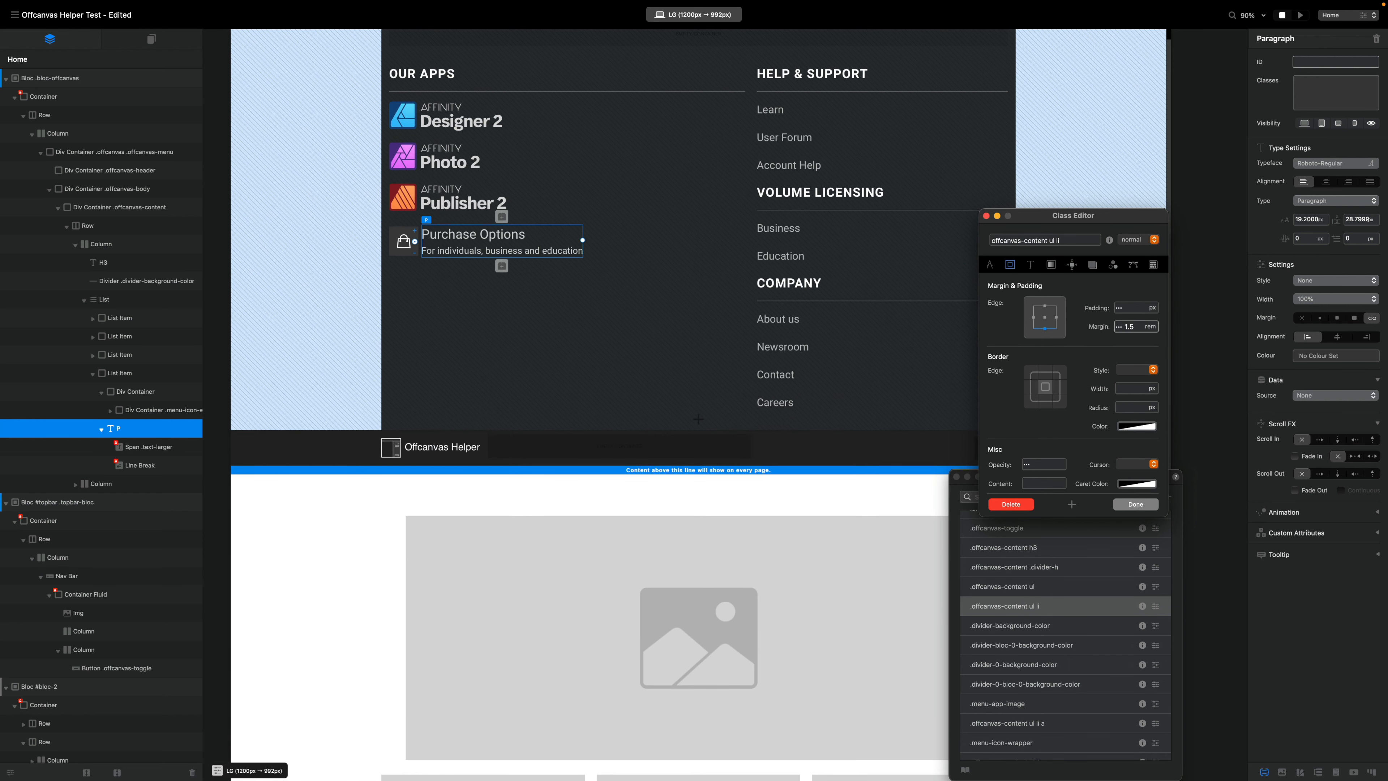
{"action": "left_click", "coordinate": [987, 216]}
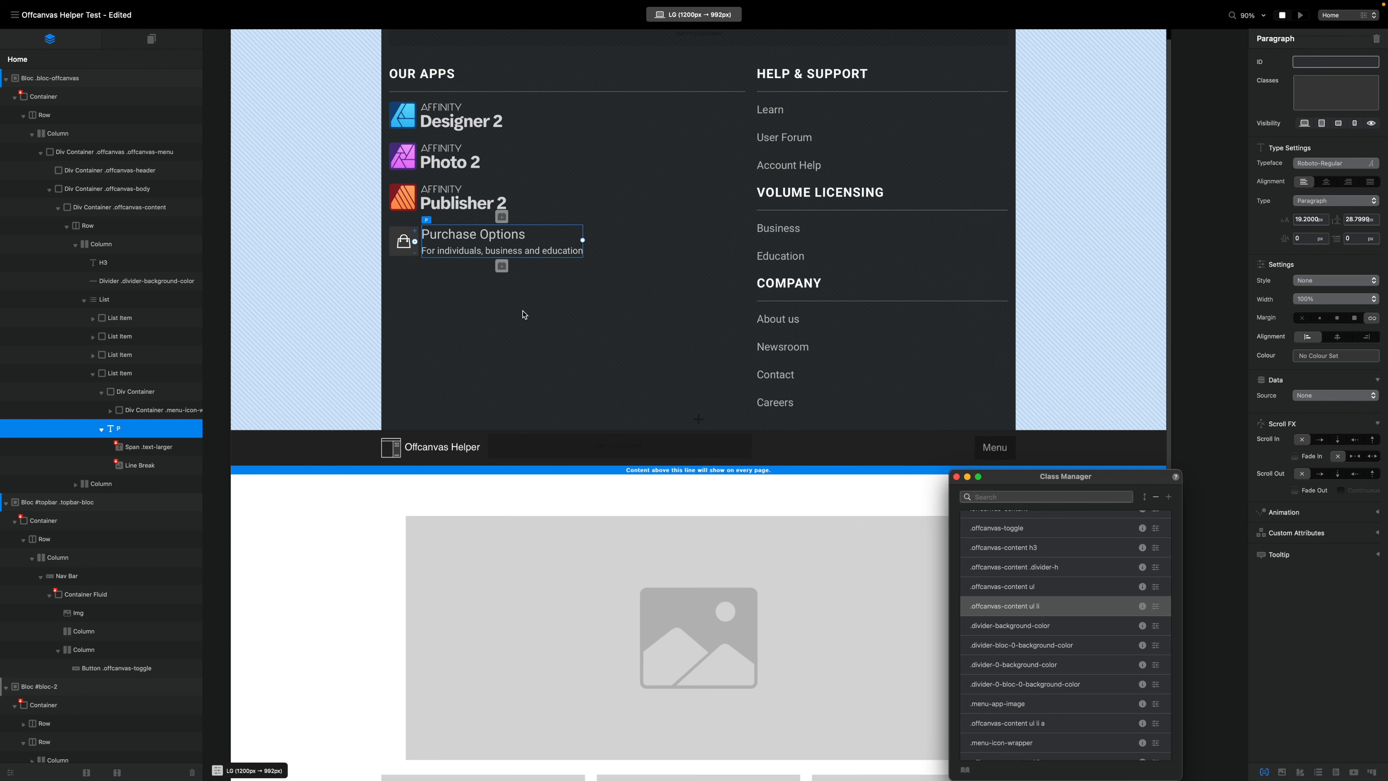
- Duplicate the Purchase Options list item until there are four copies, and close the Class Manager
{"action": "left_click", "coordinate": [613, 229]}
{"action": "left_click", "coordinate": [101, 374]}
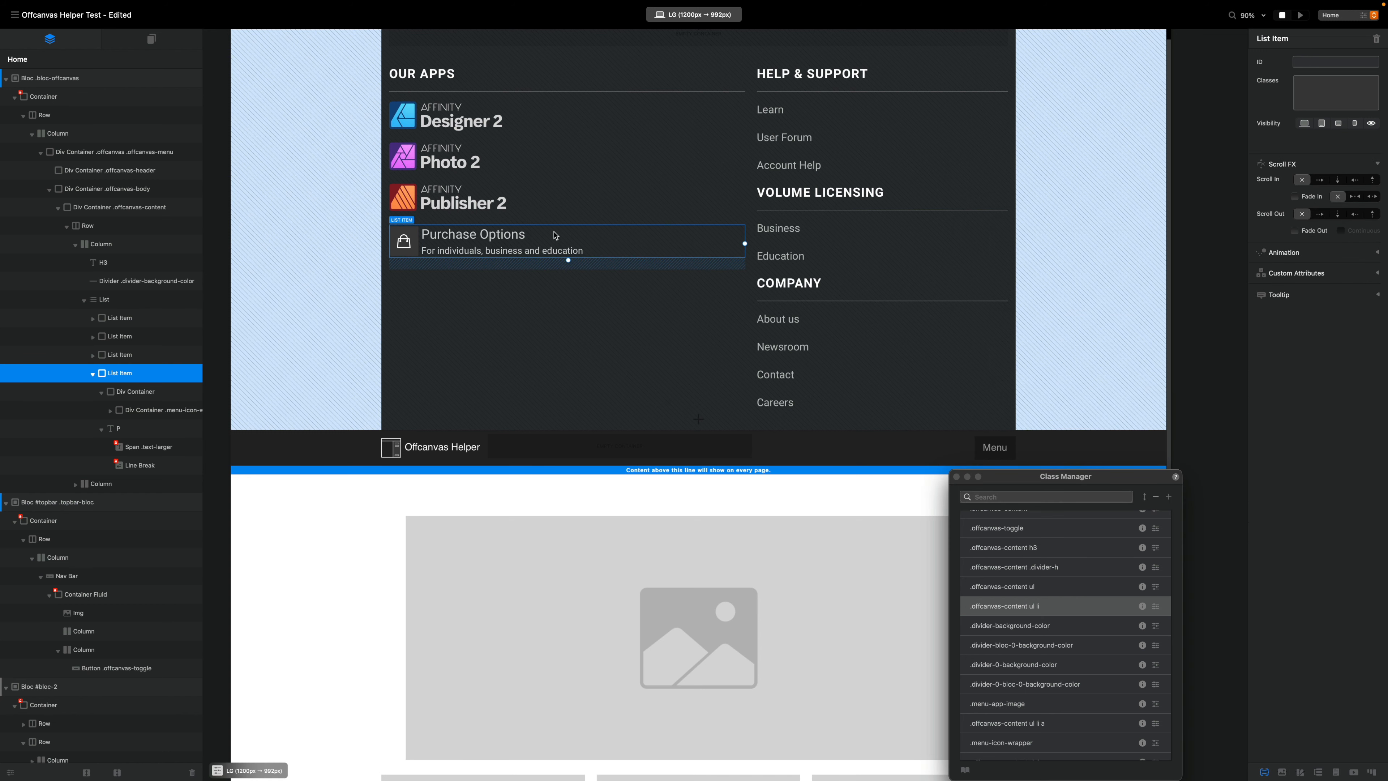
{"action": "left_click", "coordinate": [93, 374]}
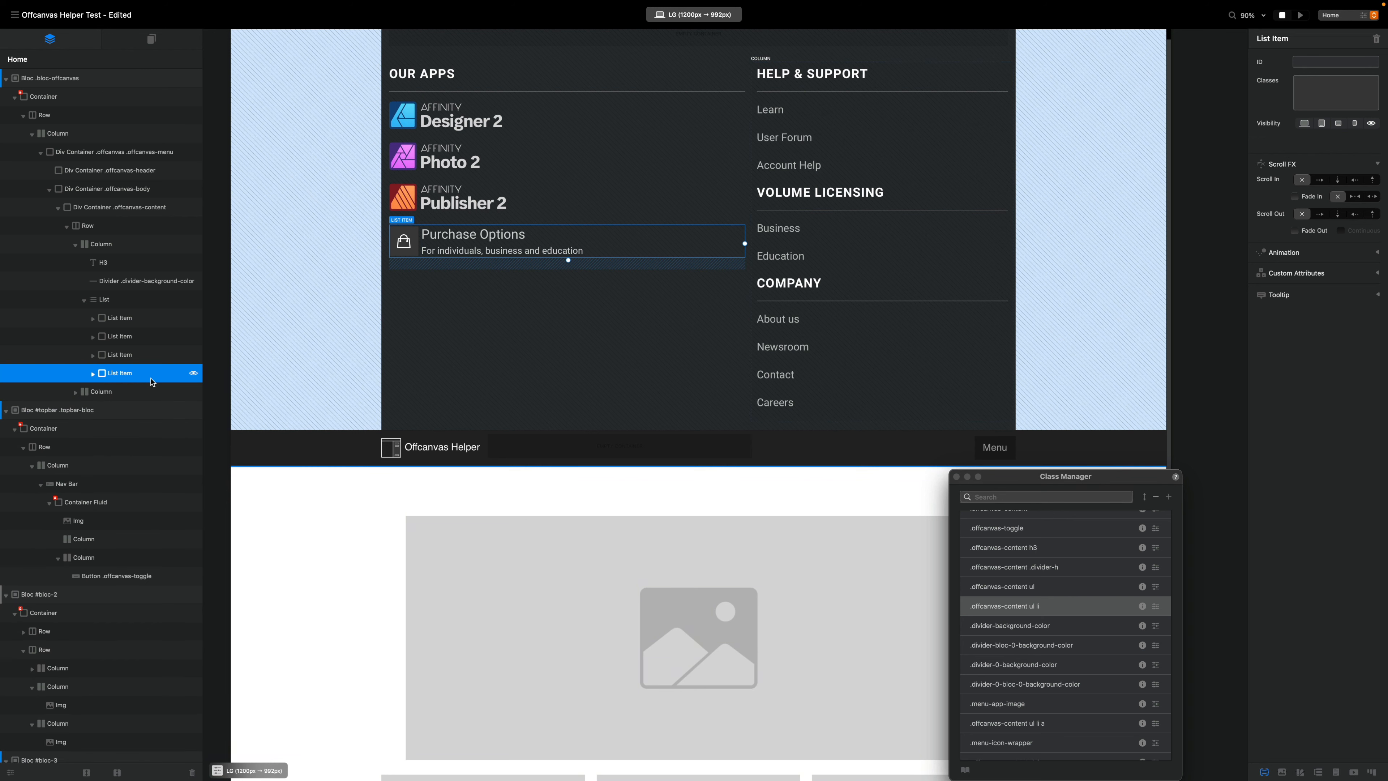
{"action": "key", "text": "super+d"}
{"action": "key", "text": "super+d"}
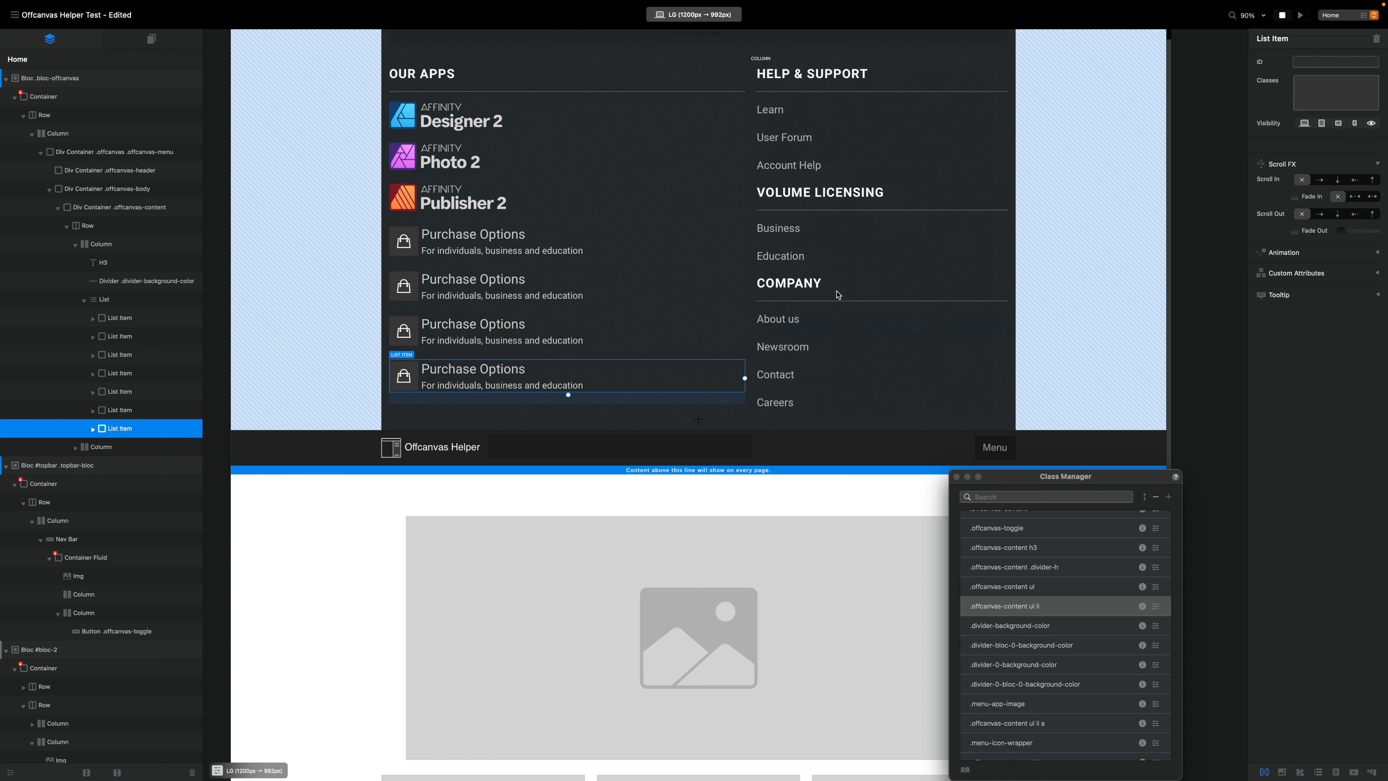
{"action": "left_click", "coordinate": [956, 478]}
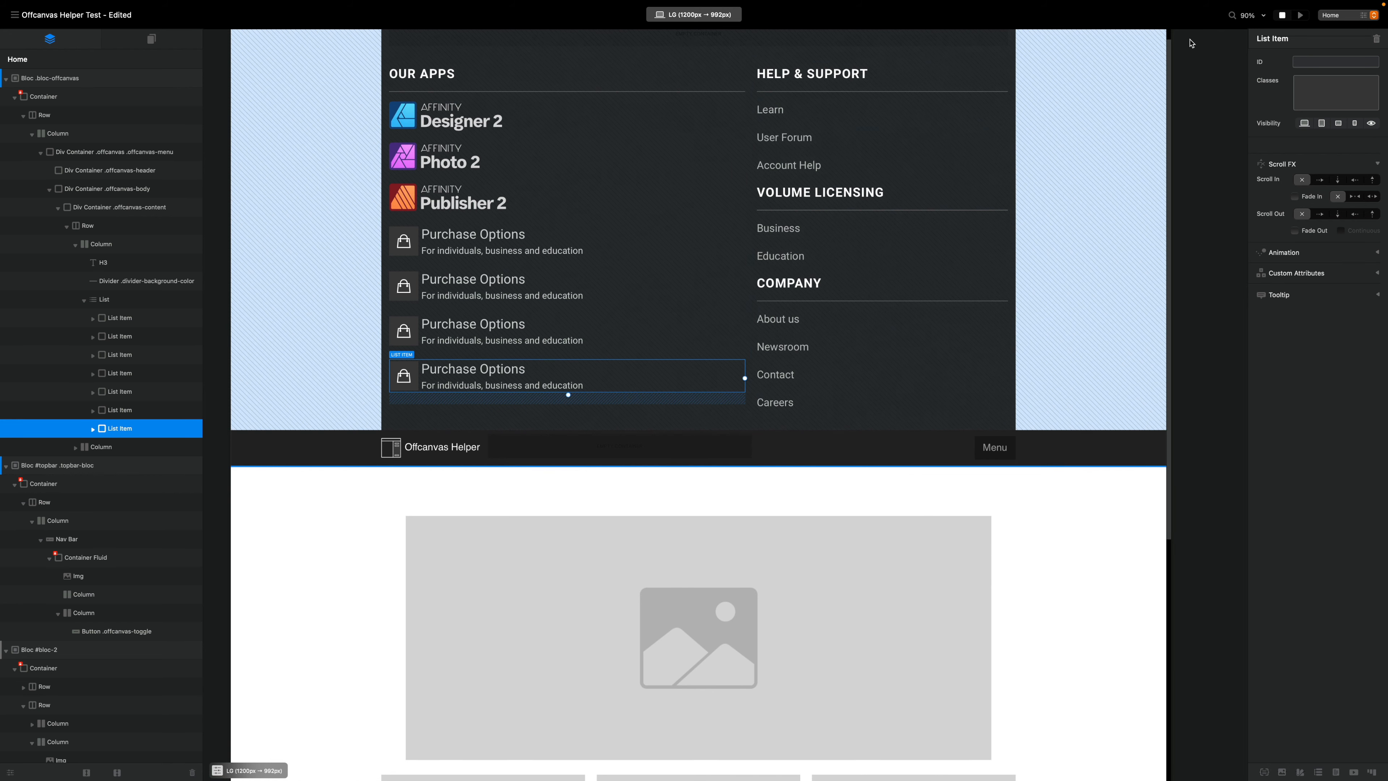
- Preview the page with the offcanvas menu open, compare its list spacing with the Affinity site, and exit the preview
{"action": "left_click", "coordinate": [1302, 15]}
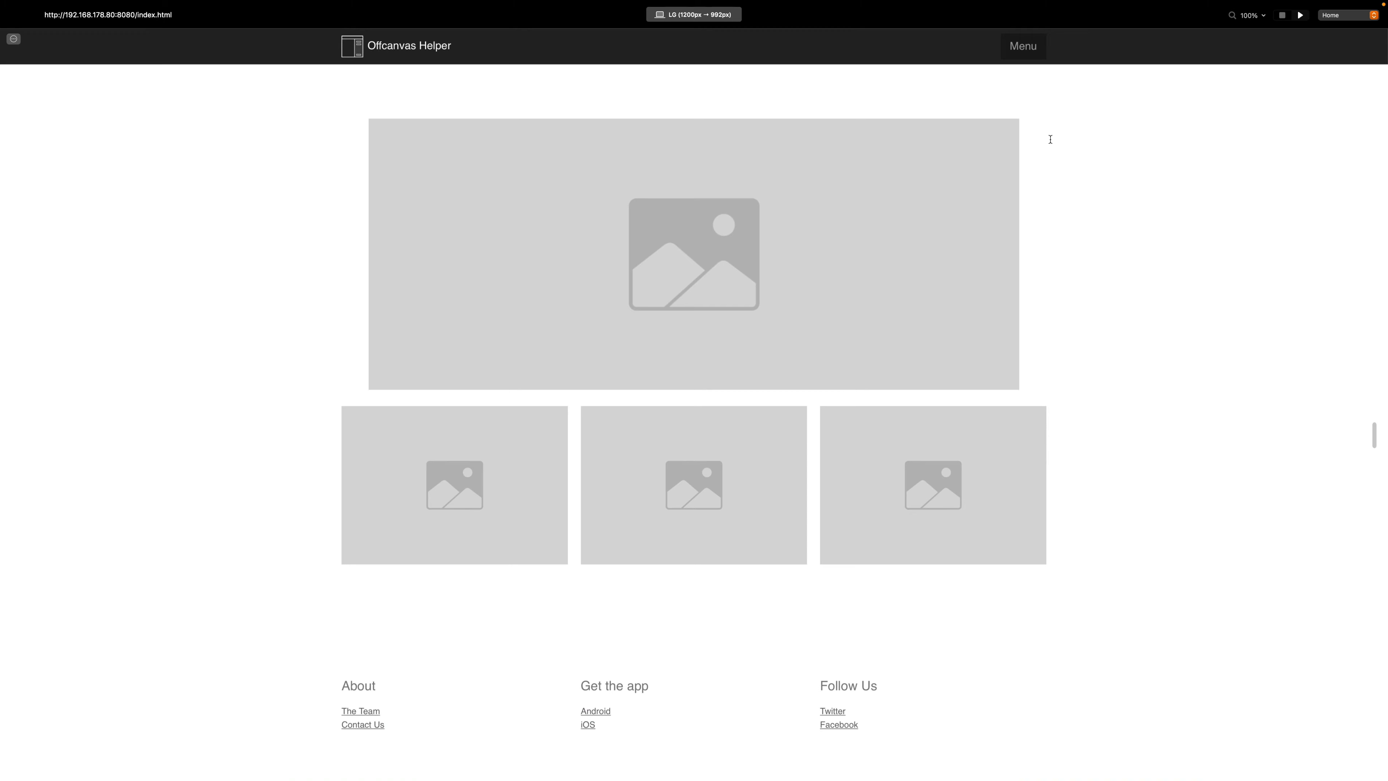
{"action": "left_click", "coordinate": [1023, 46]}
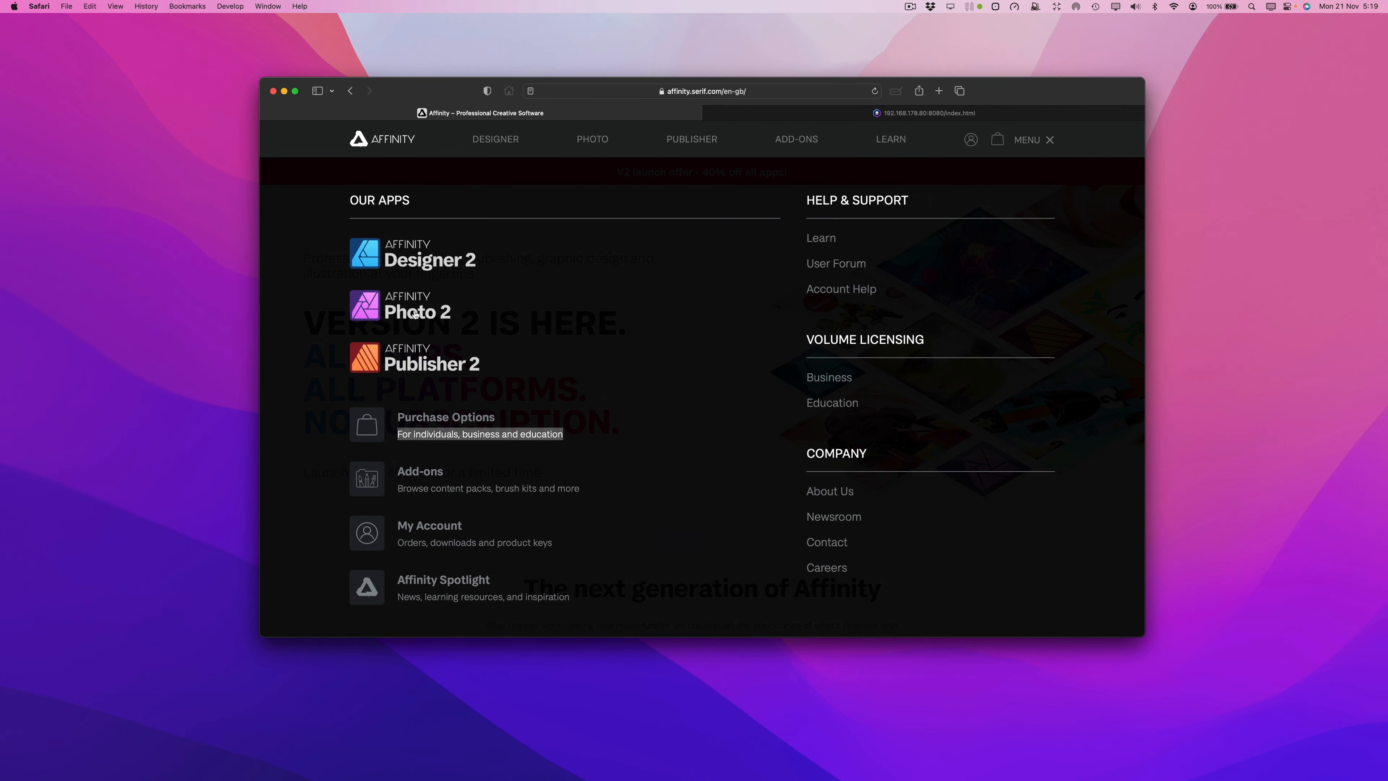
{"action": "left_click", "coordinate": [315, 258]}
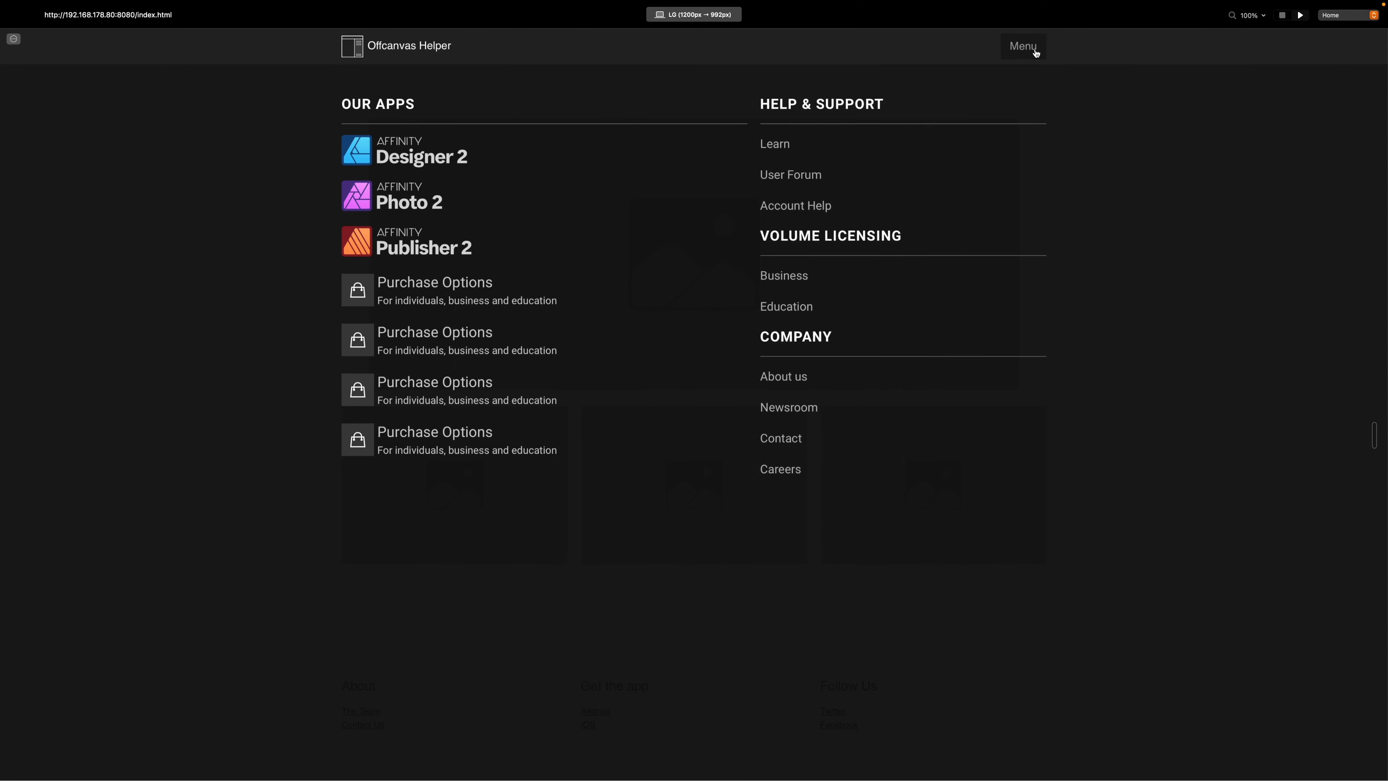
{"action": "left_click", "coordinate": [1036, 53]}
{"action": "left_click", "coordinate": [1282, 16]}
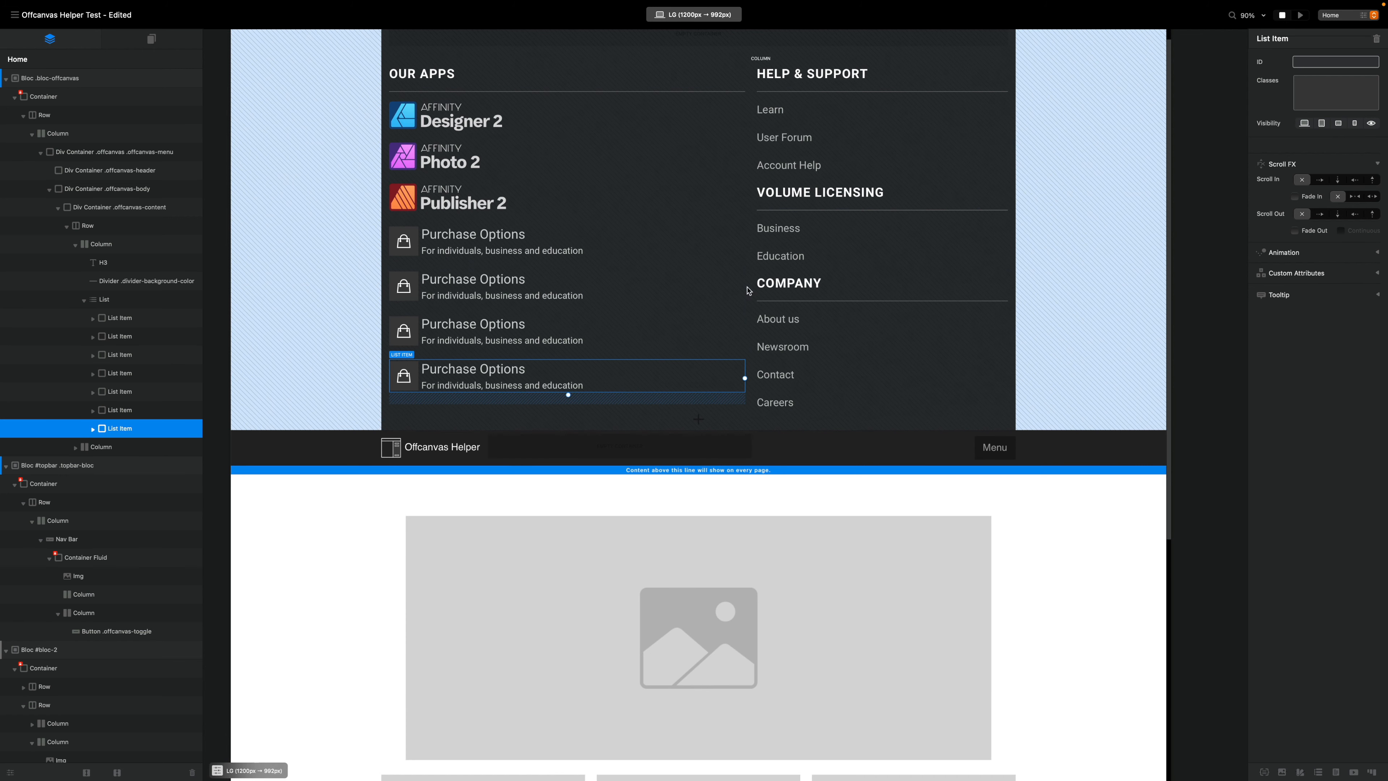
- Add the mt-5 class to the first Purchase Options list item
{"action": "left_click", "coordinate": [594, 234]}
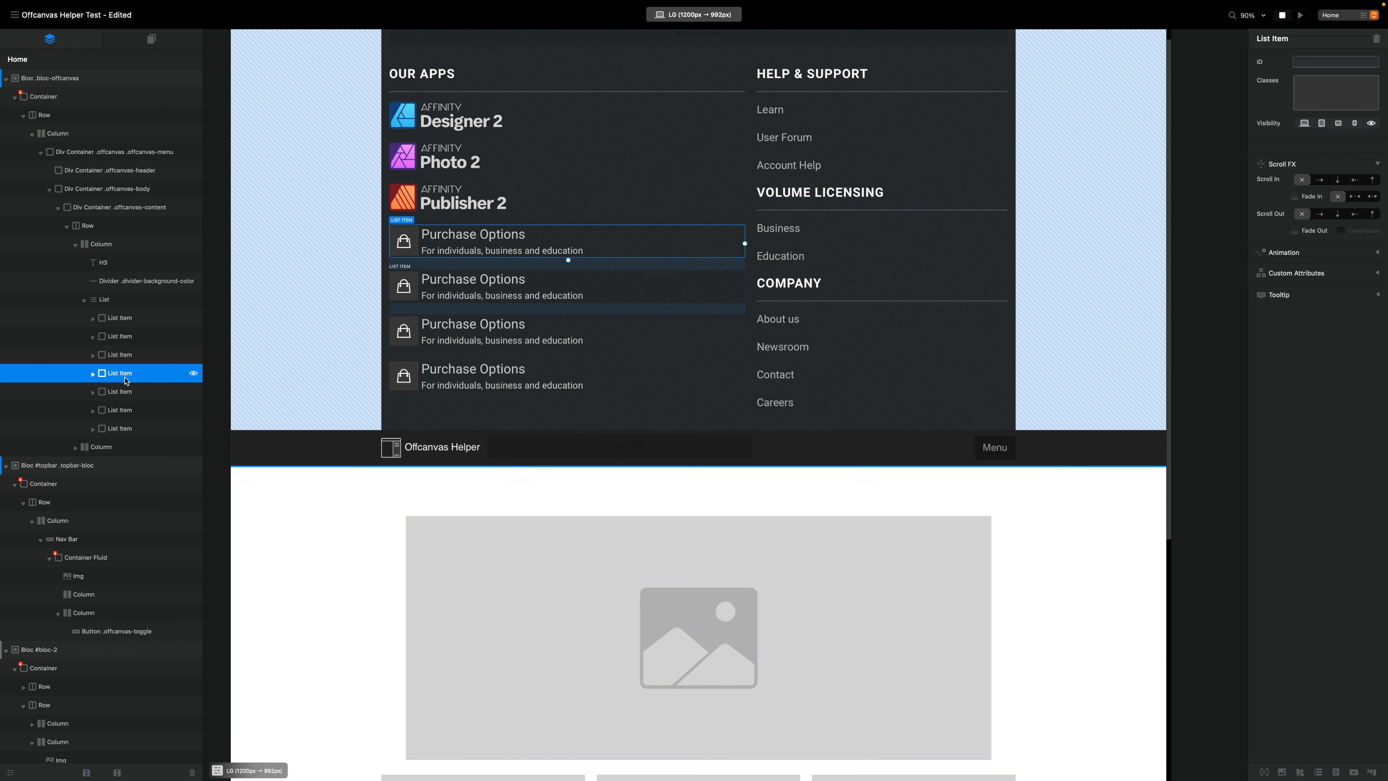
{"action": "left_click", "coordinate": [1321, 94]}
{"action": "type", "text": "mt"}
{"action": "key", "text": "Return"}
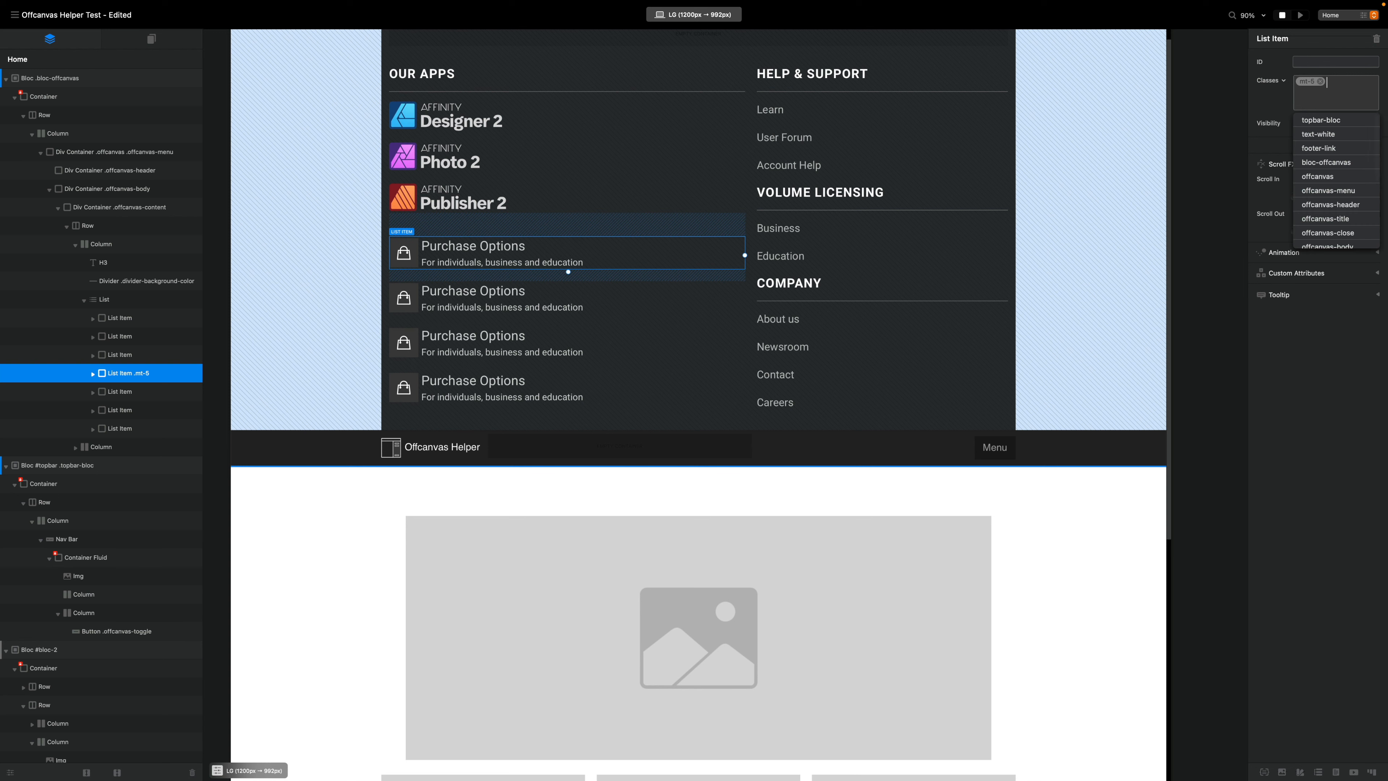
- Preview the page with its offcanvas menu open, both in Blocs and on the local page in Safari
{"action": "left_click", "coordinate": [1303, 16]}
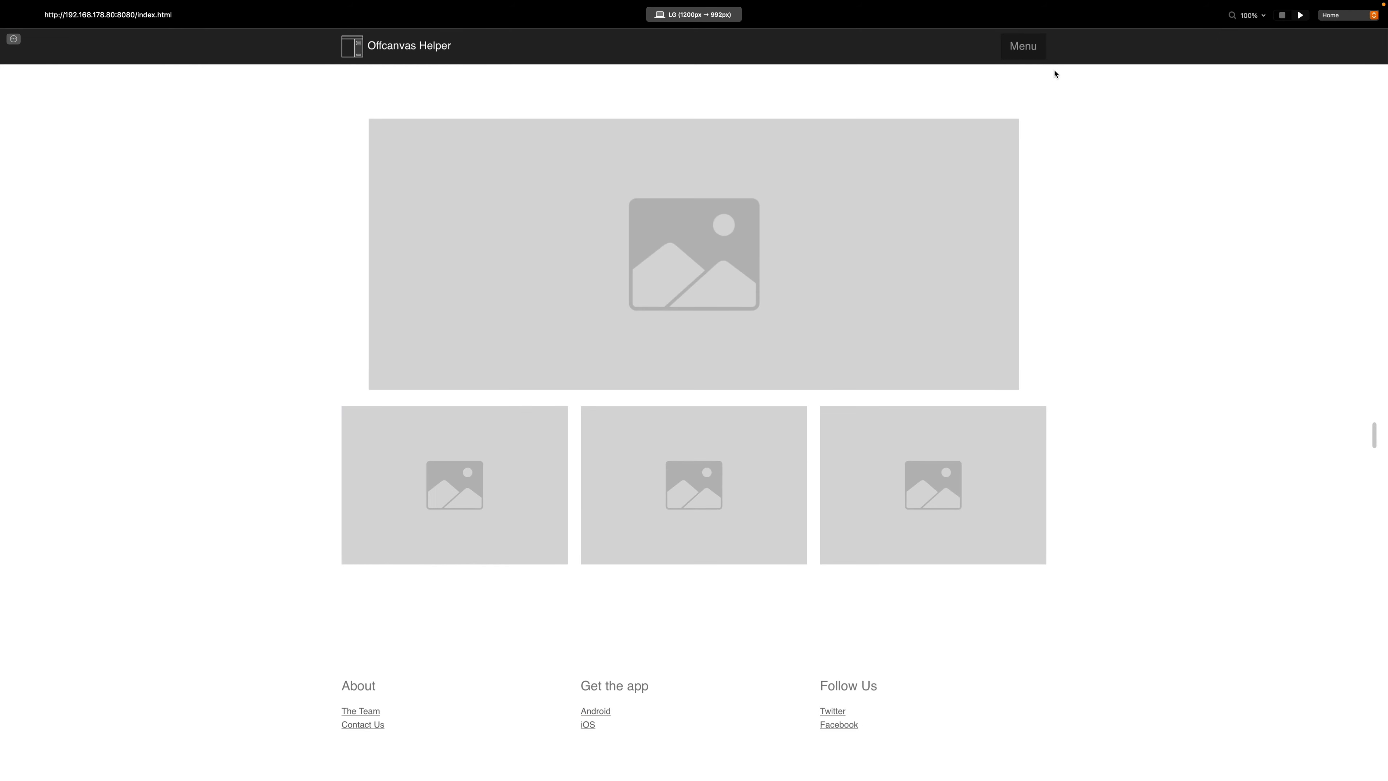
{"action": "left_click", "coordinate": [1023, 47]}
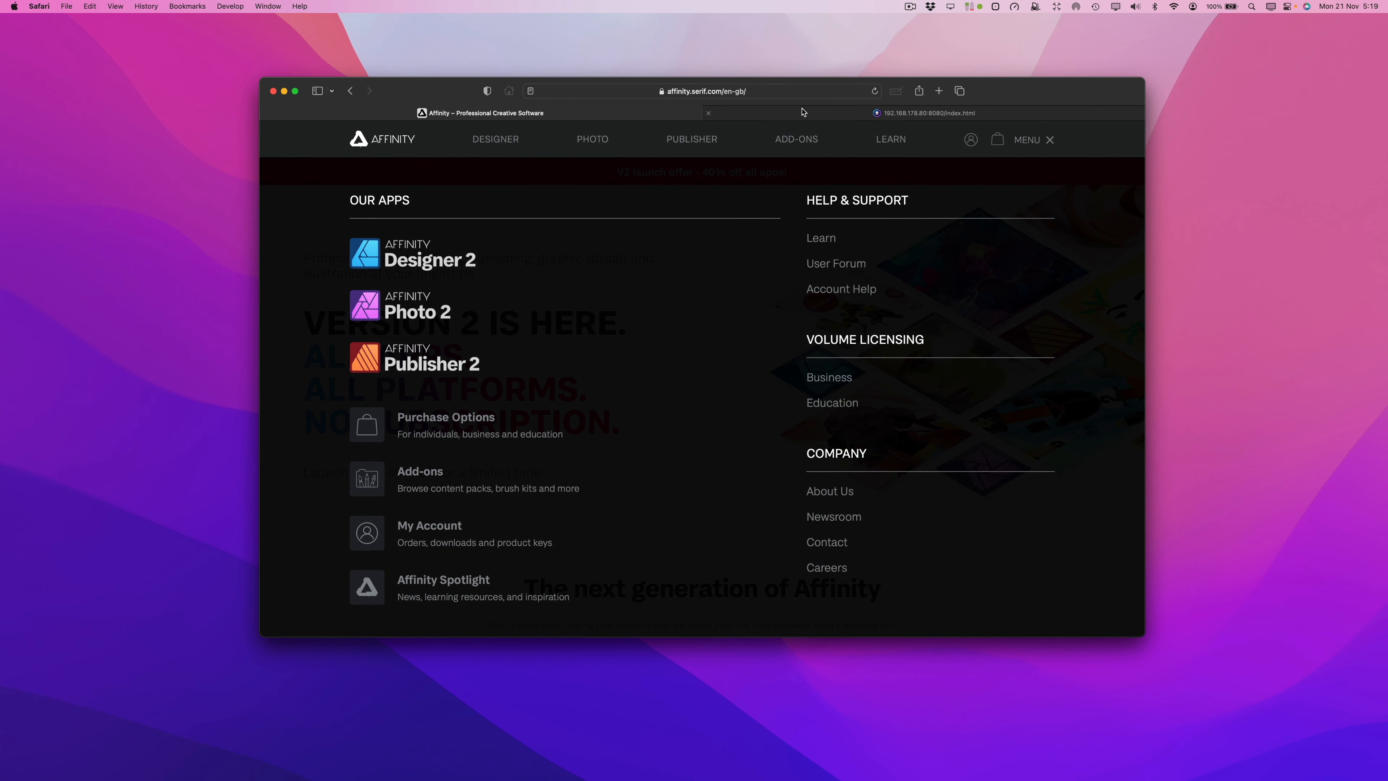
{"action": "left_click", "coordinate": [803, 113]}
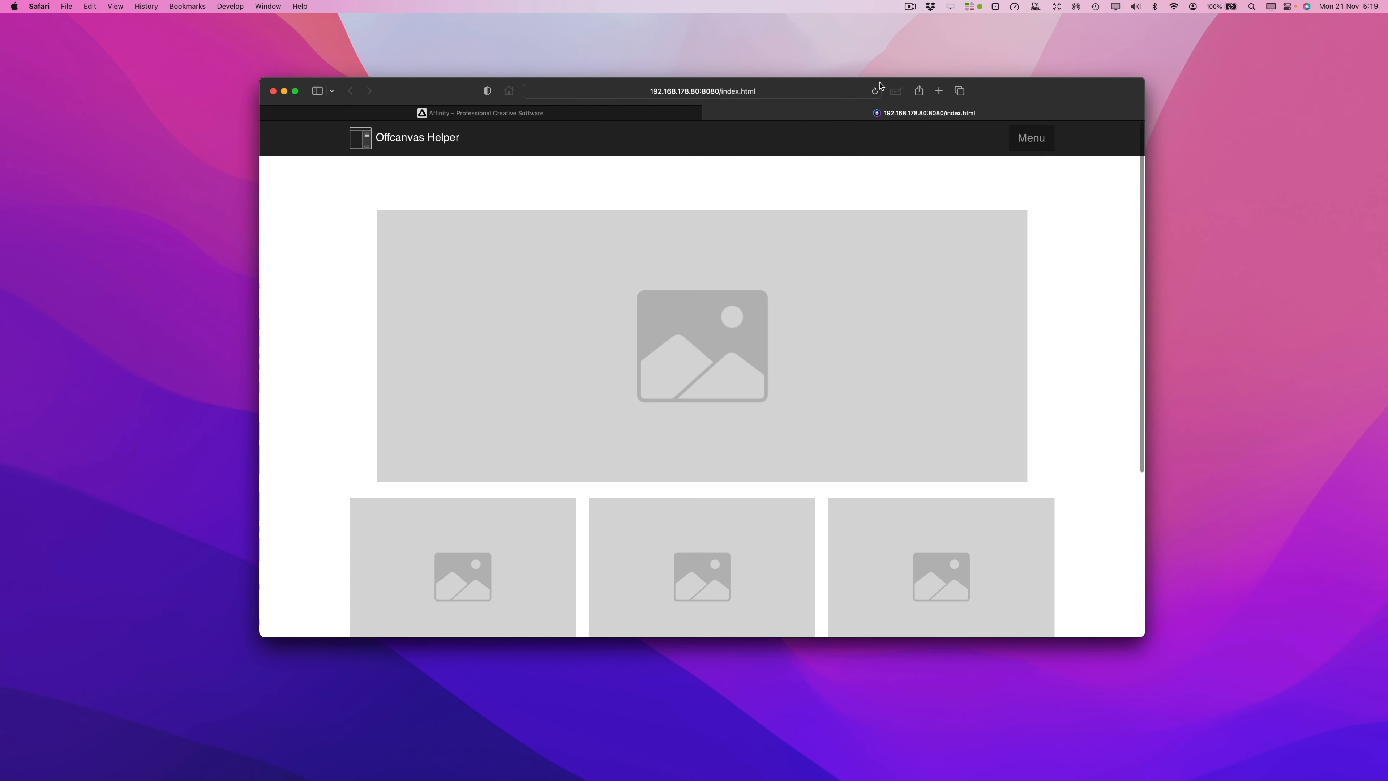
{"action": "left_click", "coordinate": [1047, 139]}
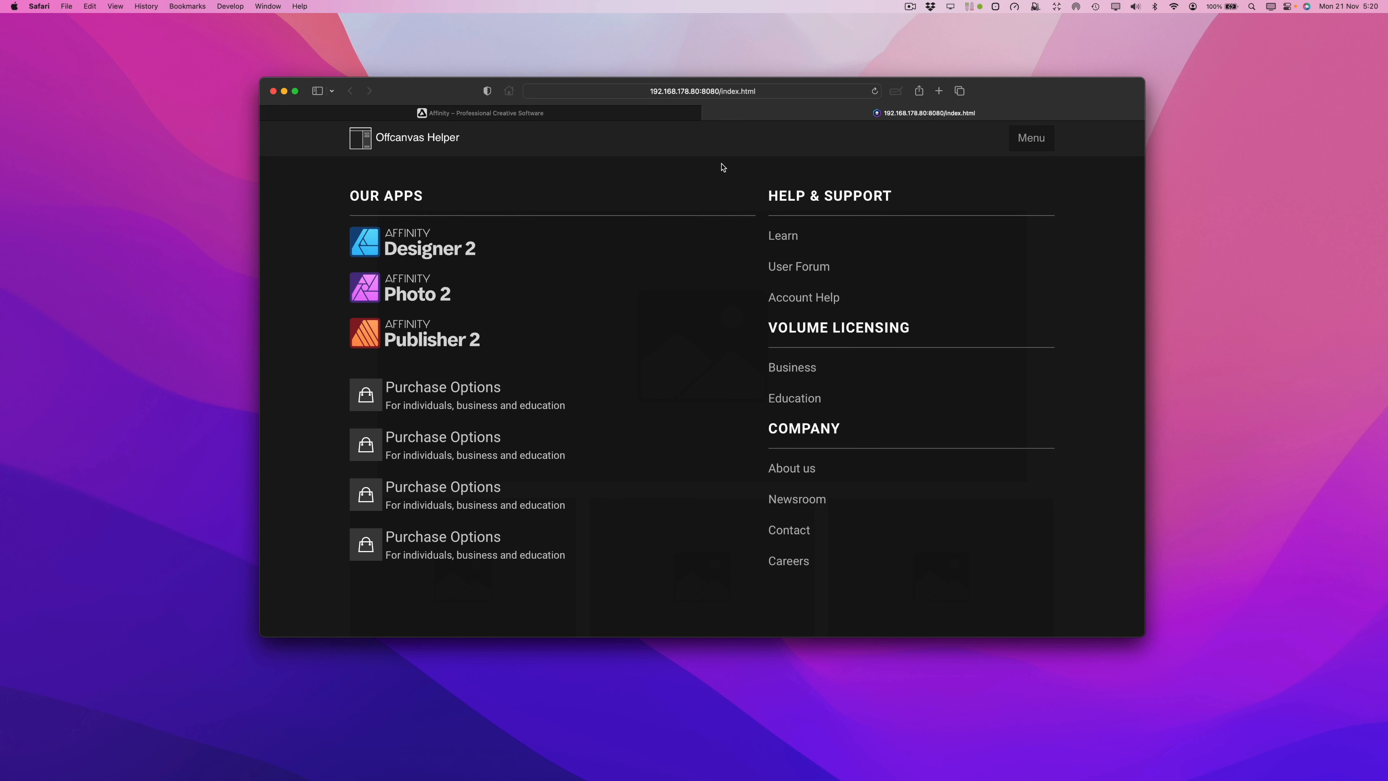
- Toggle the local page's offcanvas menu several times in Safari and compare it with the Affinity site's menu
{"action": "left_click", "coordinate": [1049, 141]}
{"action": "left_click", "coordinate": [1049, 142]}
{"action": "left_click", "coordinate": [1027, 142]}
{"action": "left_click", "coordinate": [1027, 142]}
{"action": "left_click", "coordinate": [1032, 138]}
{"action": "left_click", "coordinate": [1031, 138]}
{"action": "left_click", "coordinate": [620, 115]}
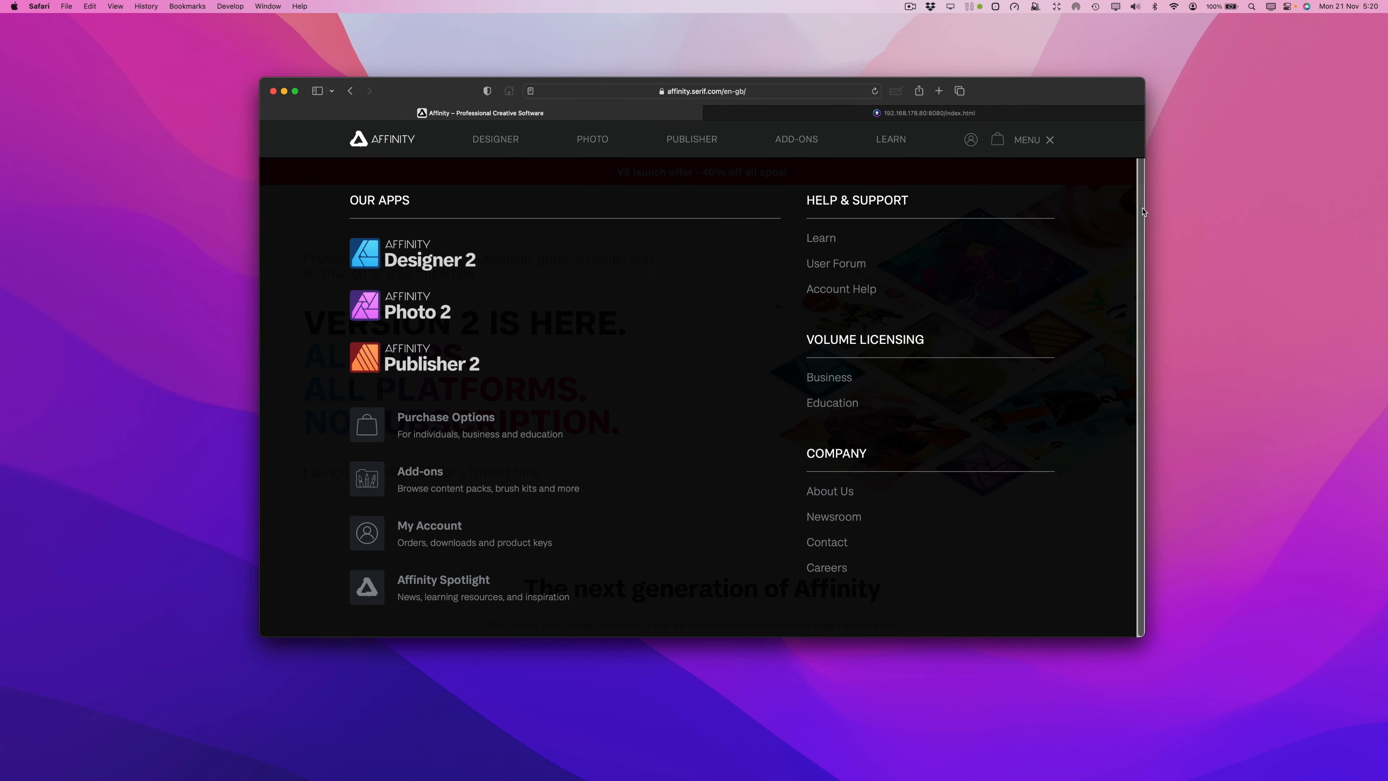
- Widen the Safari window and toggle the local page's offcanvas menu at the new width
{"action": "left_click_drag", "start_coordinate": [1146, 208], "coordinate": [1232, 244]}
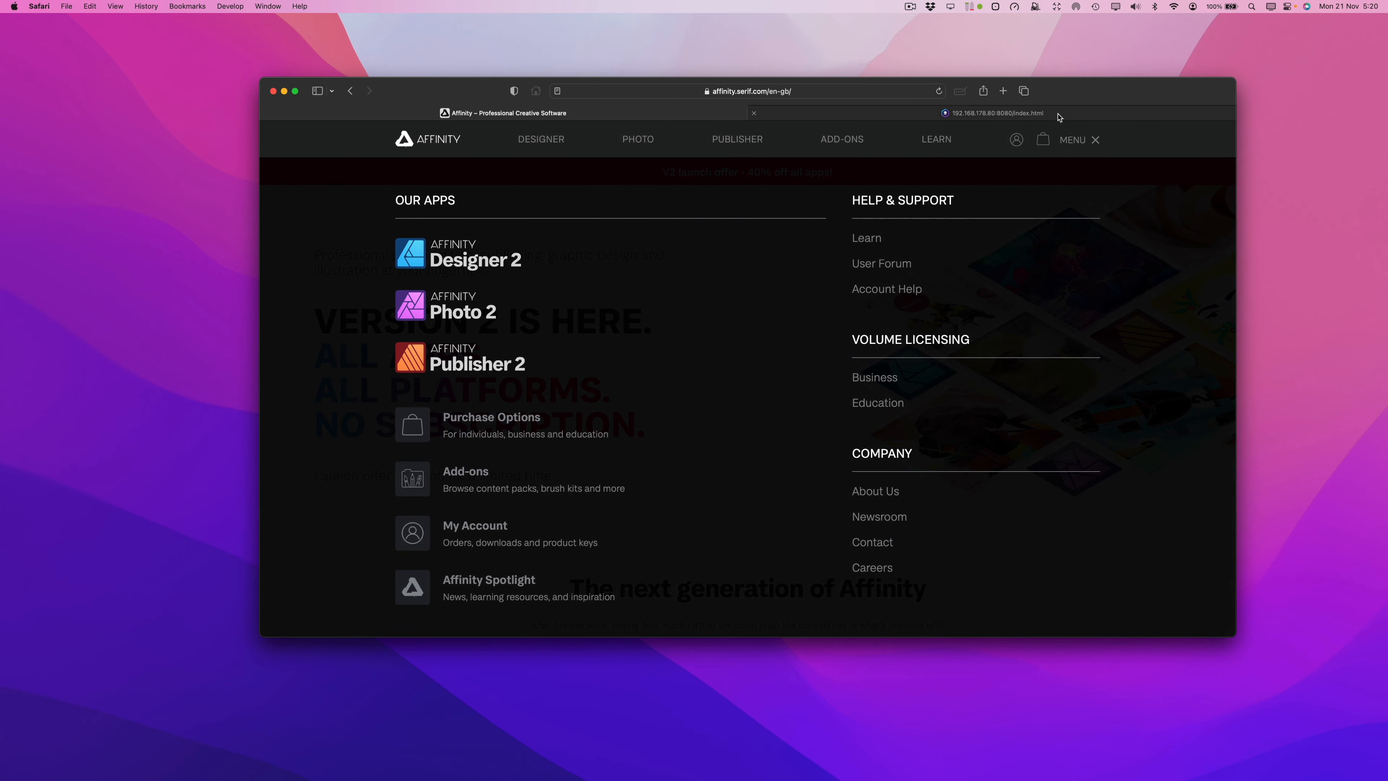
{"action": "left_click", "coordinate": [1027, 113]}
{"action": "left_click", "coordinate": [1066, 143]}
{"action": "left_click", "coordinate": [1073, 143]}
{"action": "left_click", "coordinate": [1072, 143]}
- Return to Blocs, close the previewed offcanvas menu and exit the preview
{"action": "key", "text": "ctrl+Left"}
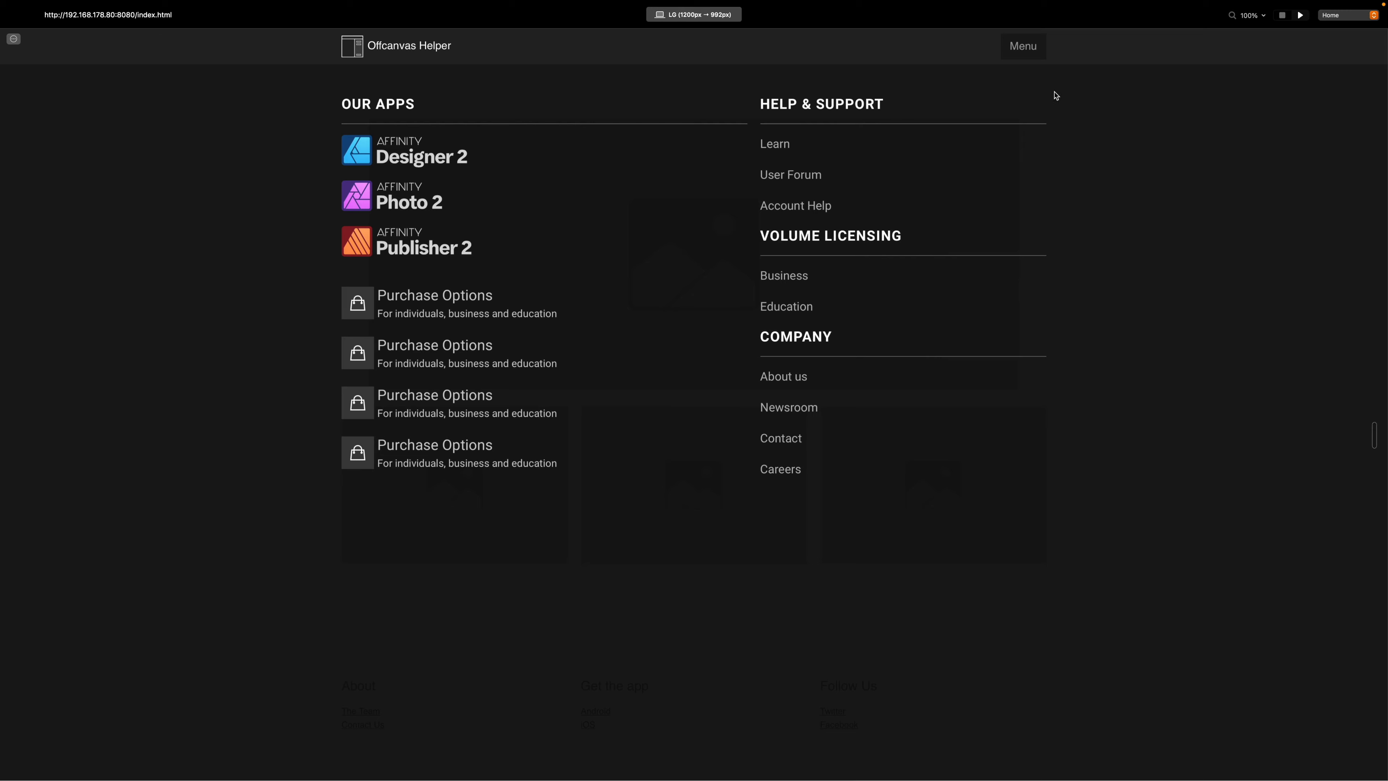
{"action": "left_click", "coordinate": [1026, 52]}
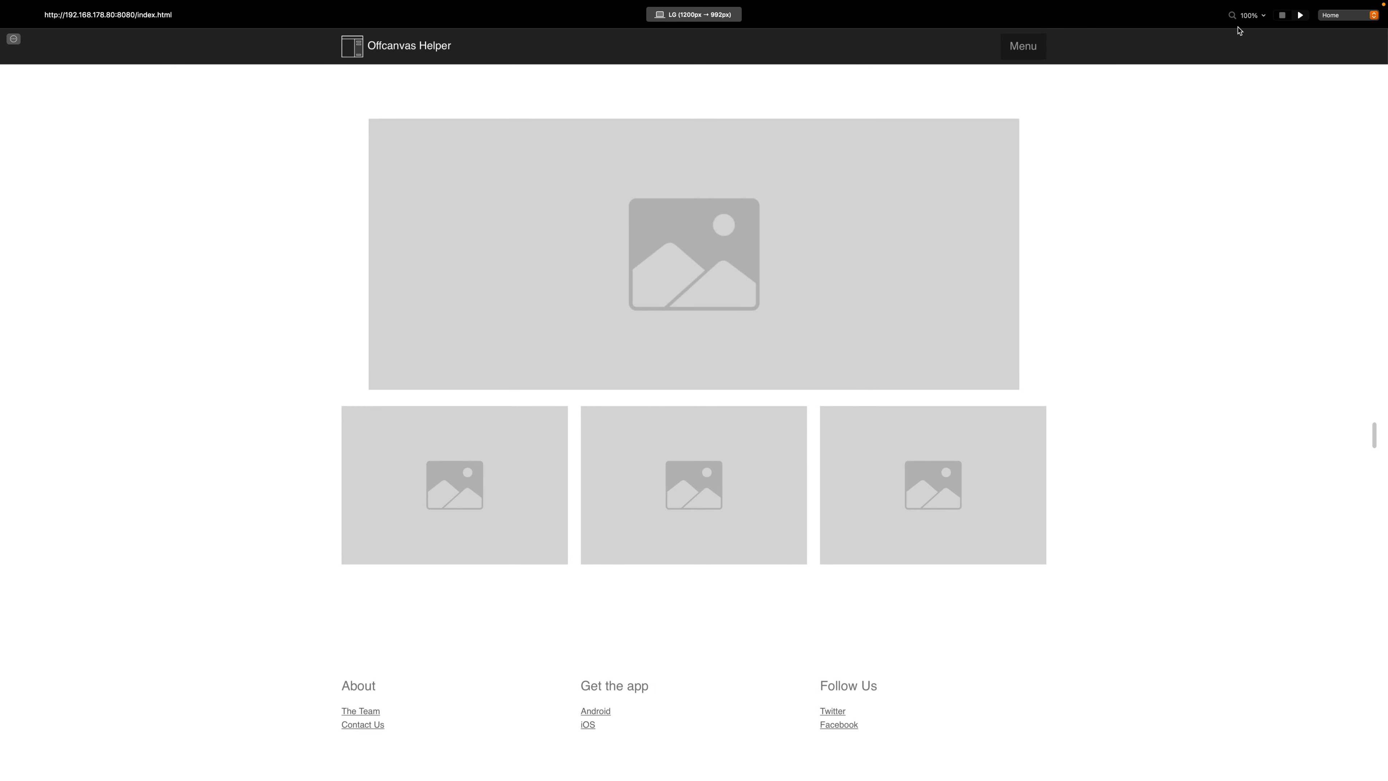
{"action": "left_click", "coordinate": [1285, 15]}
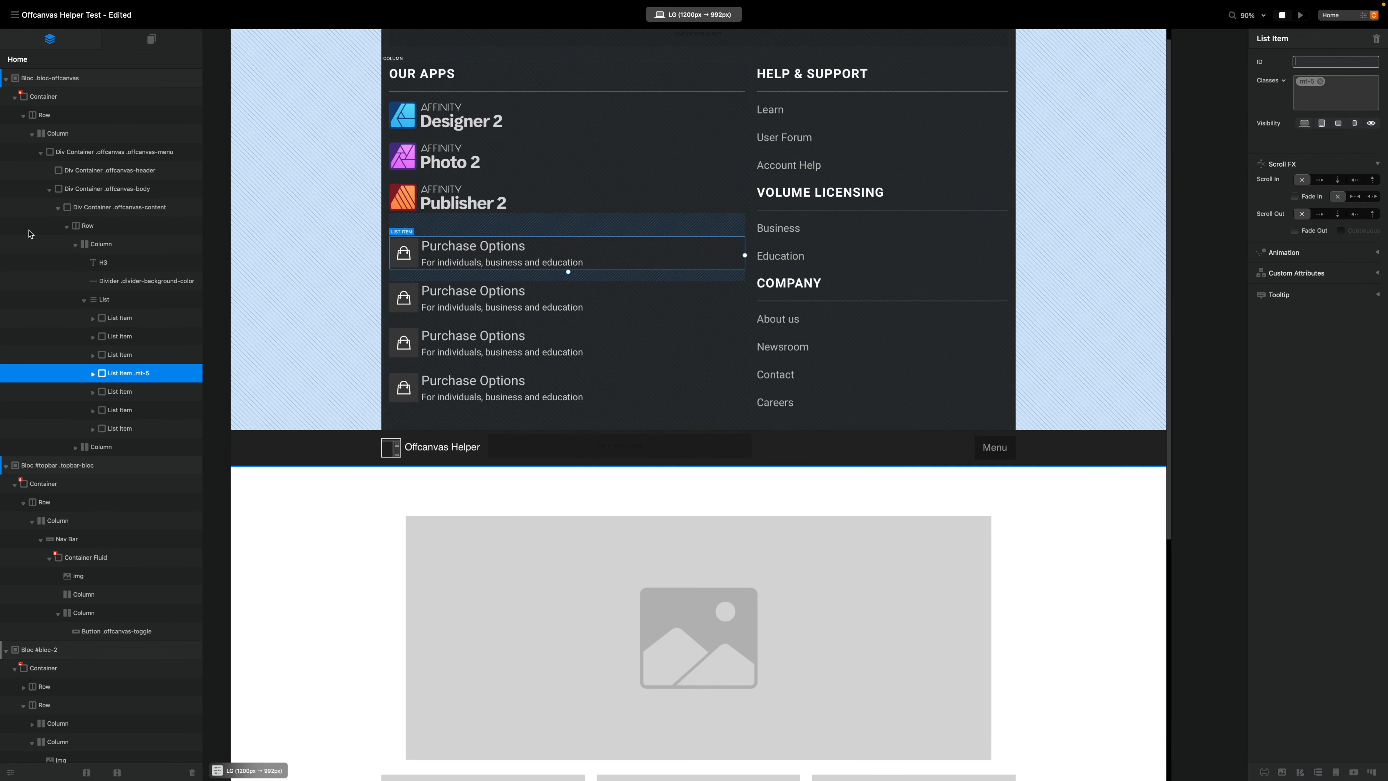
- Collapse the two columns inside the offcanvas content row and check each one's width setting at the LG breakpoint
{"action": "left_click", "coordinate": [76, 244]}
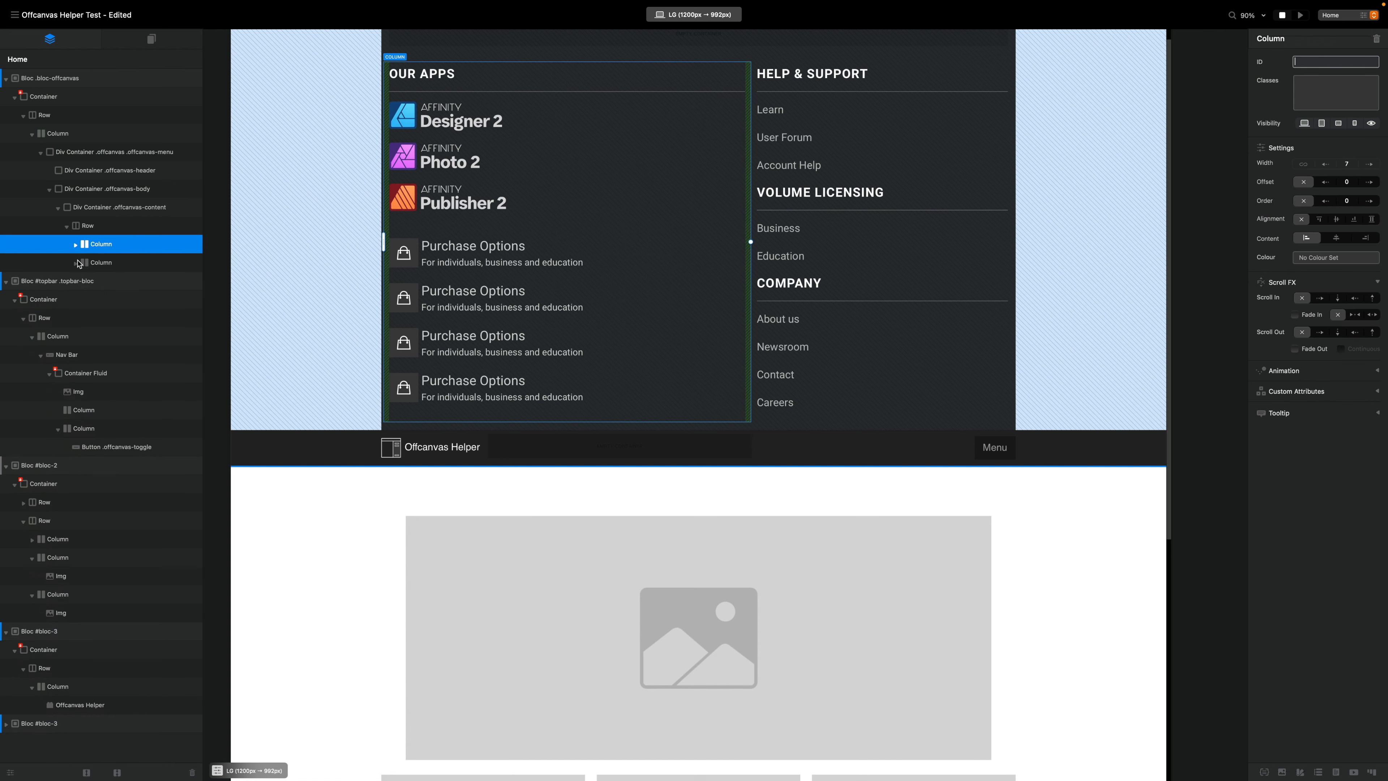
{"action": "left_click", "coordinate": [96, 263]}
{"action": "left_click", "coordinate": [102, 245]}
{"action": "left_click", "coordinate": [102, 262]}
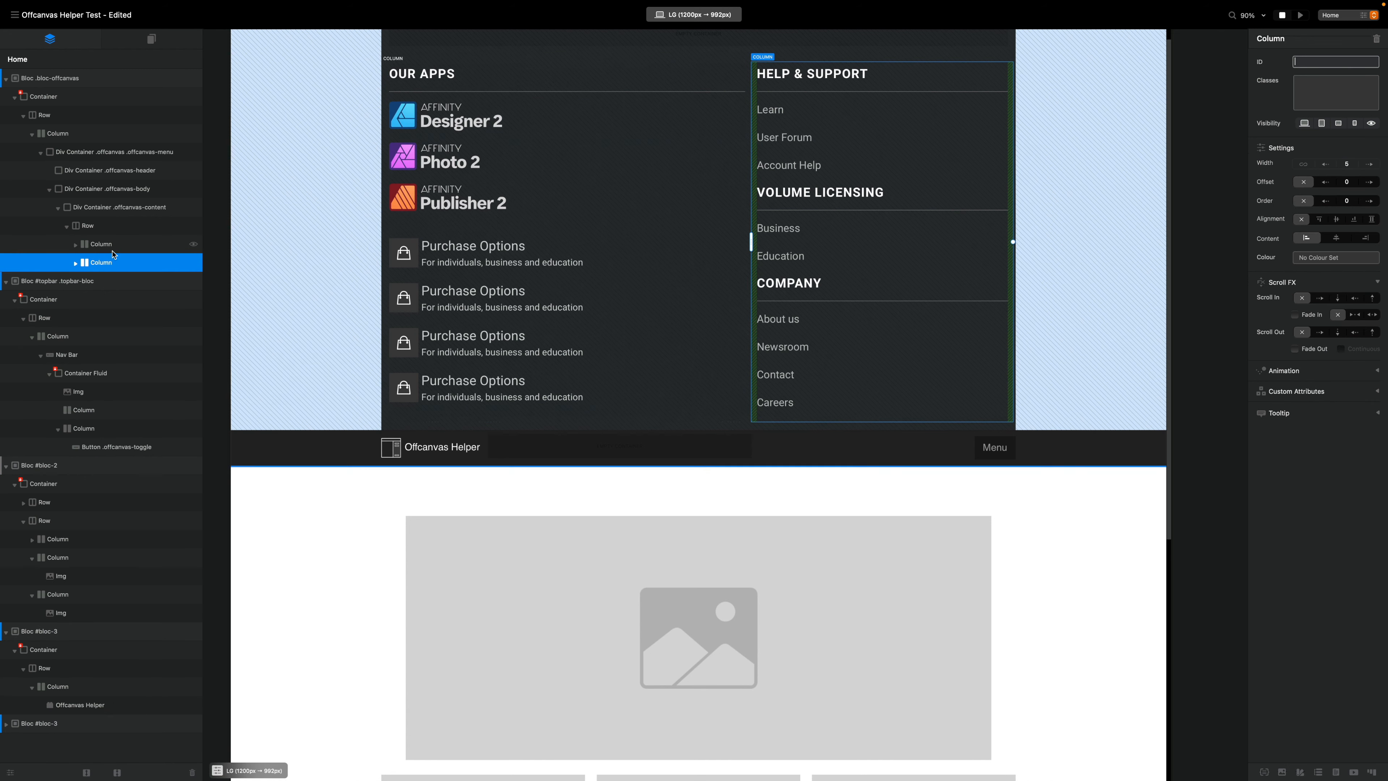
{"action": "left_click", "coordinate": [113, 251]}
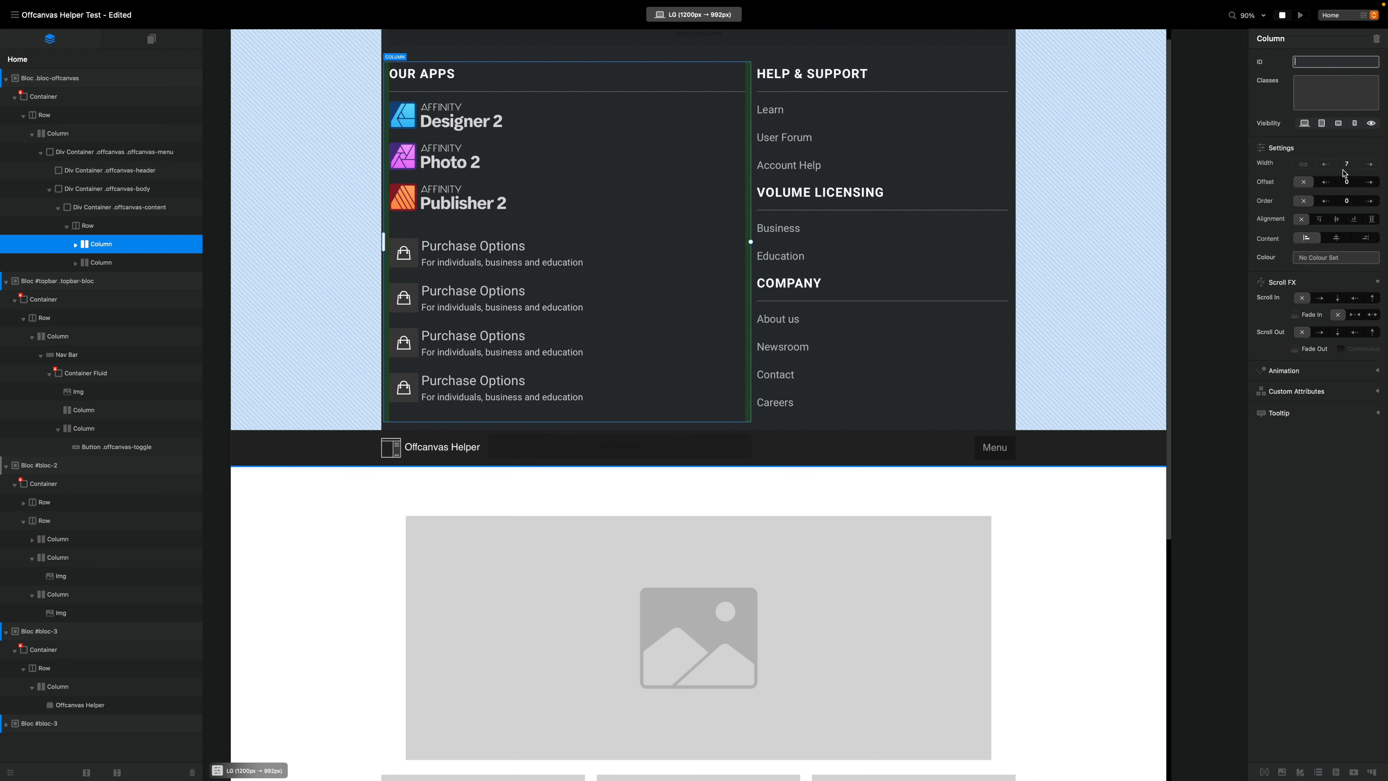
- At the MD breakpoint, set the outer column holding the offcanvas menu to width 12 and offset 0
{"action": "left_click", "coordinate": [693, 14]}
{"action": "left_click", "coordinate": [695, 51]}
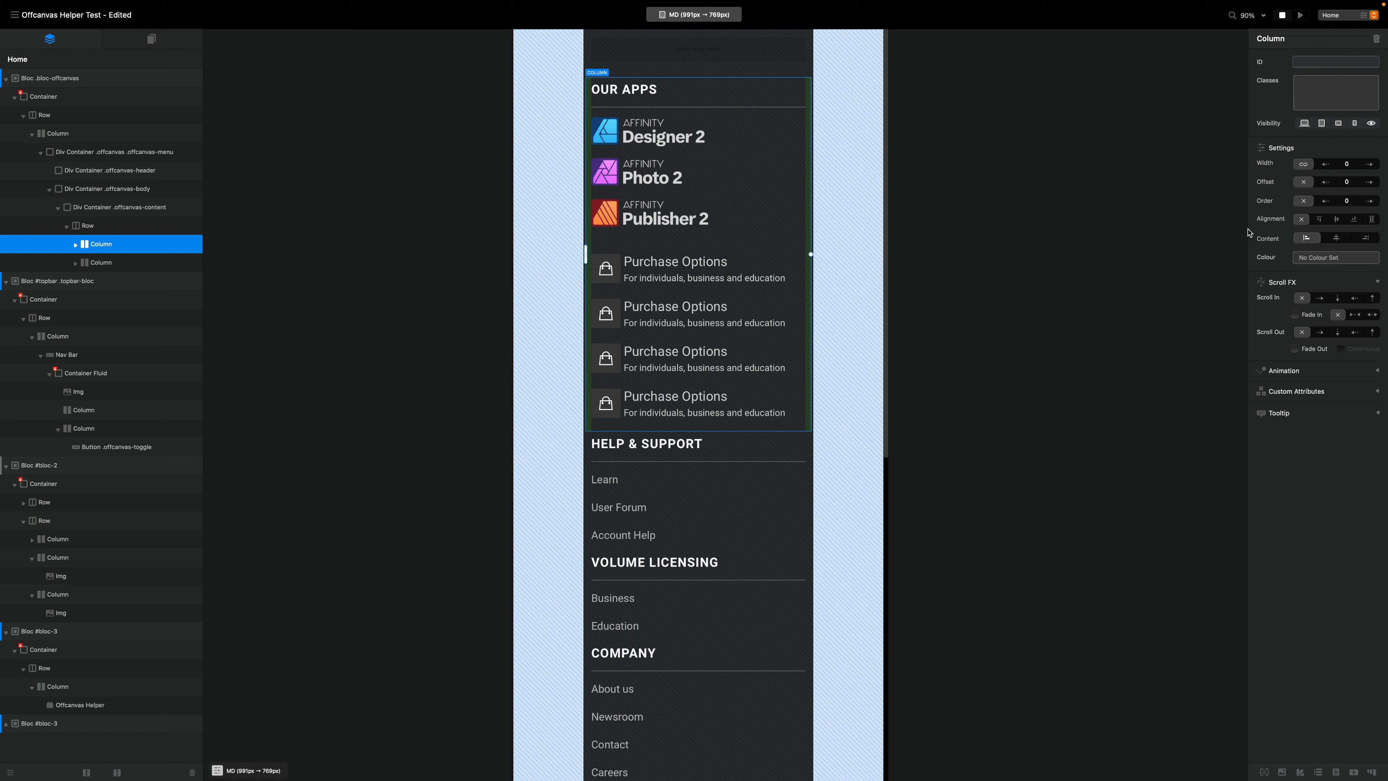
{"action": "left_click", "coordinate": [120, 136]}
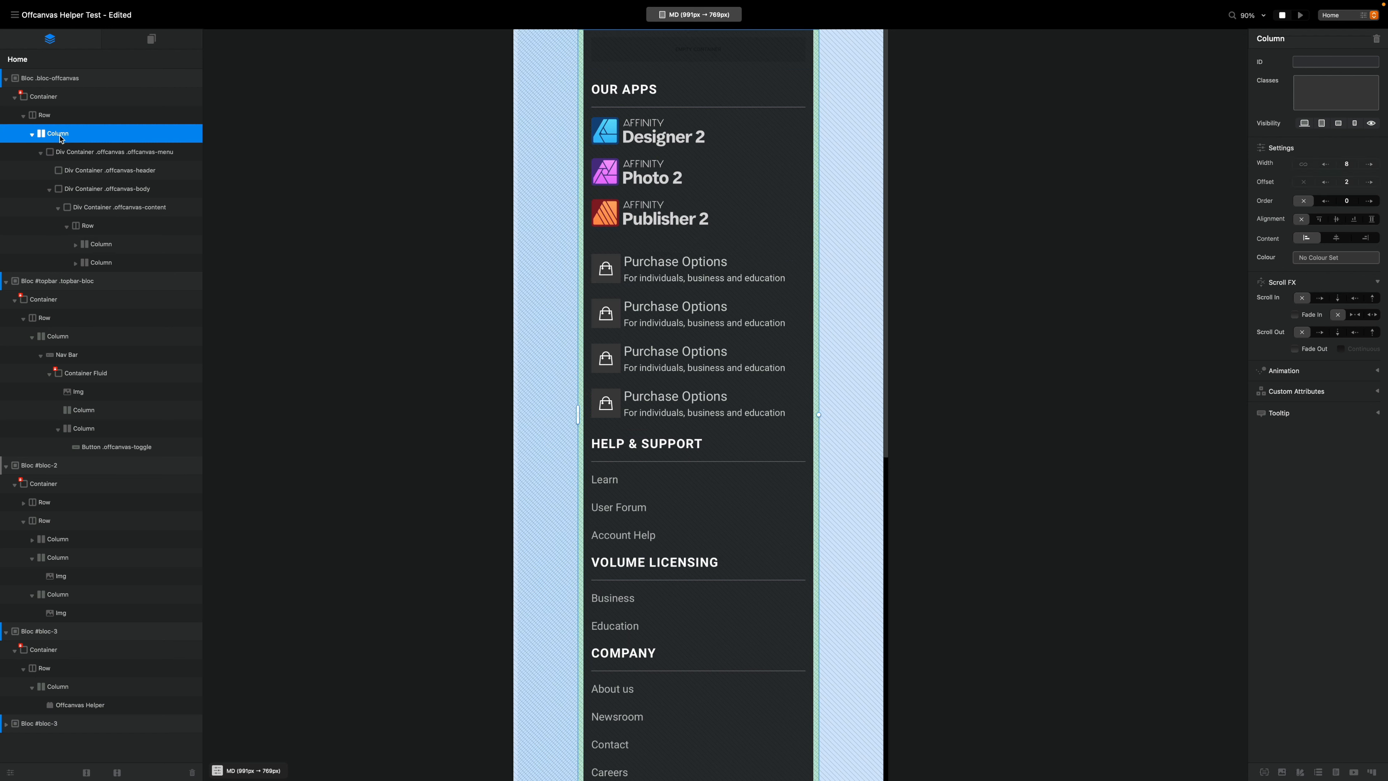
{"action": "left_click", "coordinate": [1369, 164]}
{"action": "left_click", "coordinate": [1369, 164]}
{"action": "left_click", "coordinate": [1369, 164]}
{"action": "left_click", "coordinate": [1370, 165]}
{"action": "left_click", "coordinate": [1316, 184]}
{"action": "left_click", "coordinate": [1312, 184]}
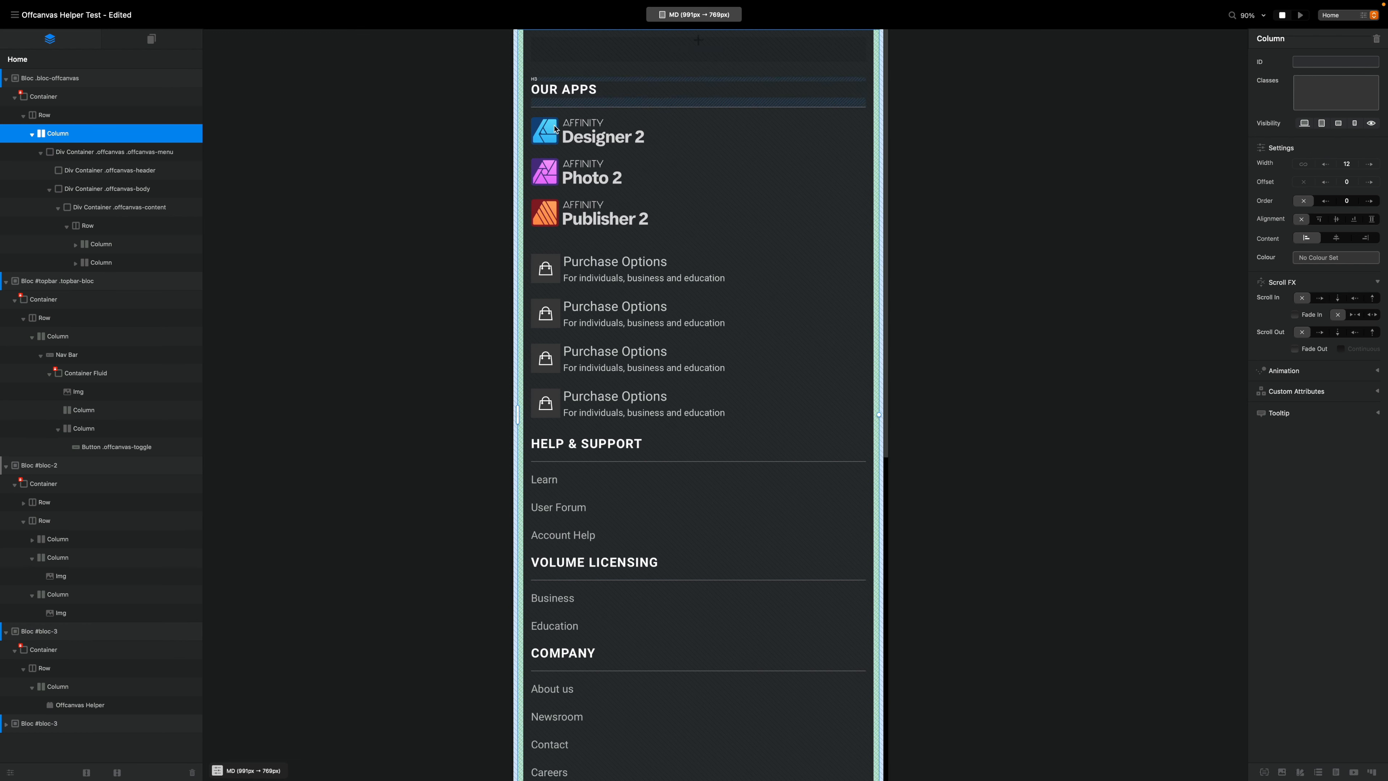
- Set the Our Apps column's width to 7 at the MD breakpoint
{"action": "left_click", "coordinate": [101, 244]}
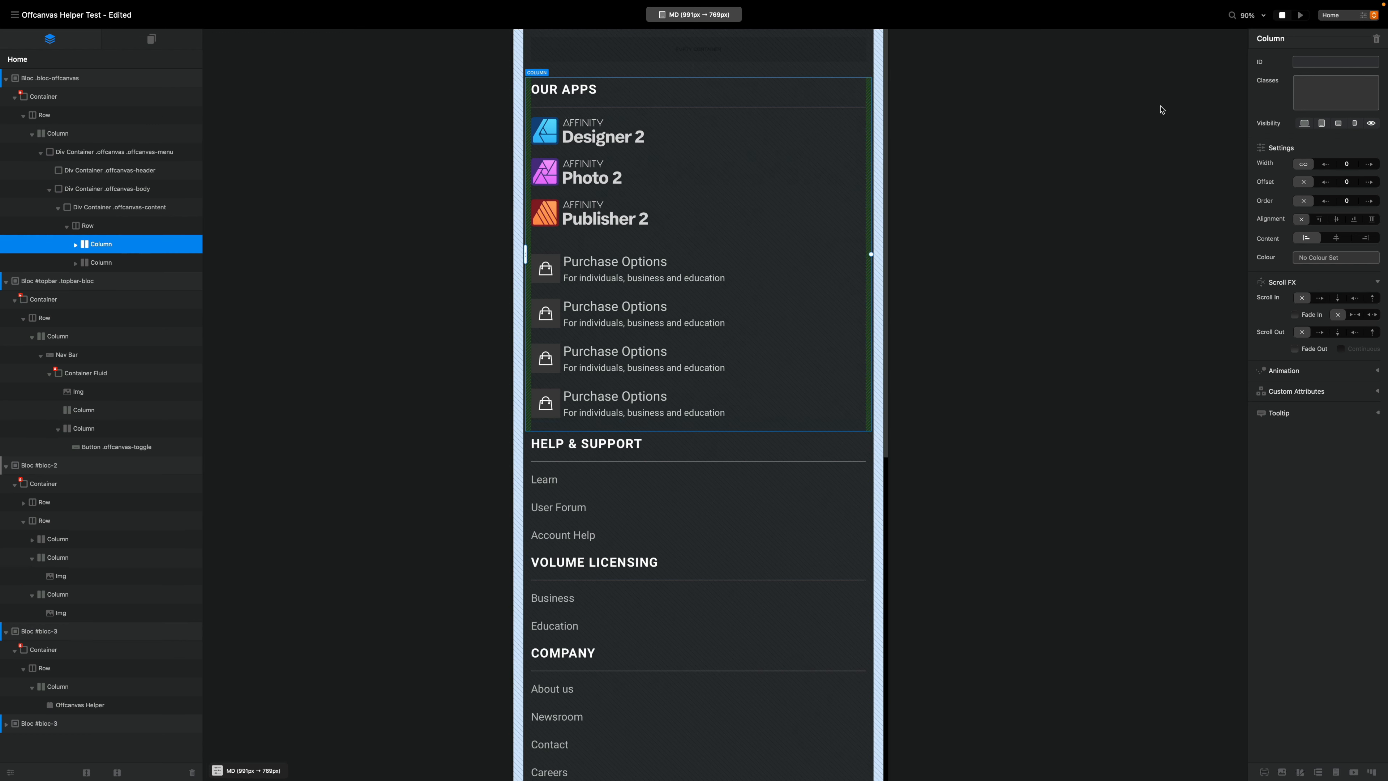
{"action": "left_click", "coordinate": [1369, 164]}
{"action": "left_click", "coordinate": [1369, 164]}
{"action": "left_click", "coordinate": [1369, 164]}
{"action": "left_click", "coordinate": [1369, 164]}
{"action": "left_click", "coordinate": [1369, 164]}
{"action": "left_click", "coordinate": [1369, 164]}
{"action": "left_click", "coordinate": [1369, 164]}
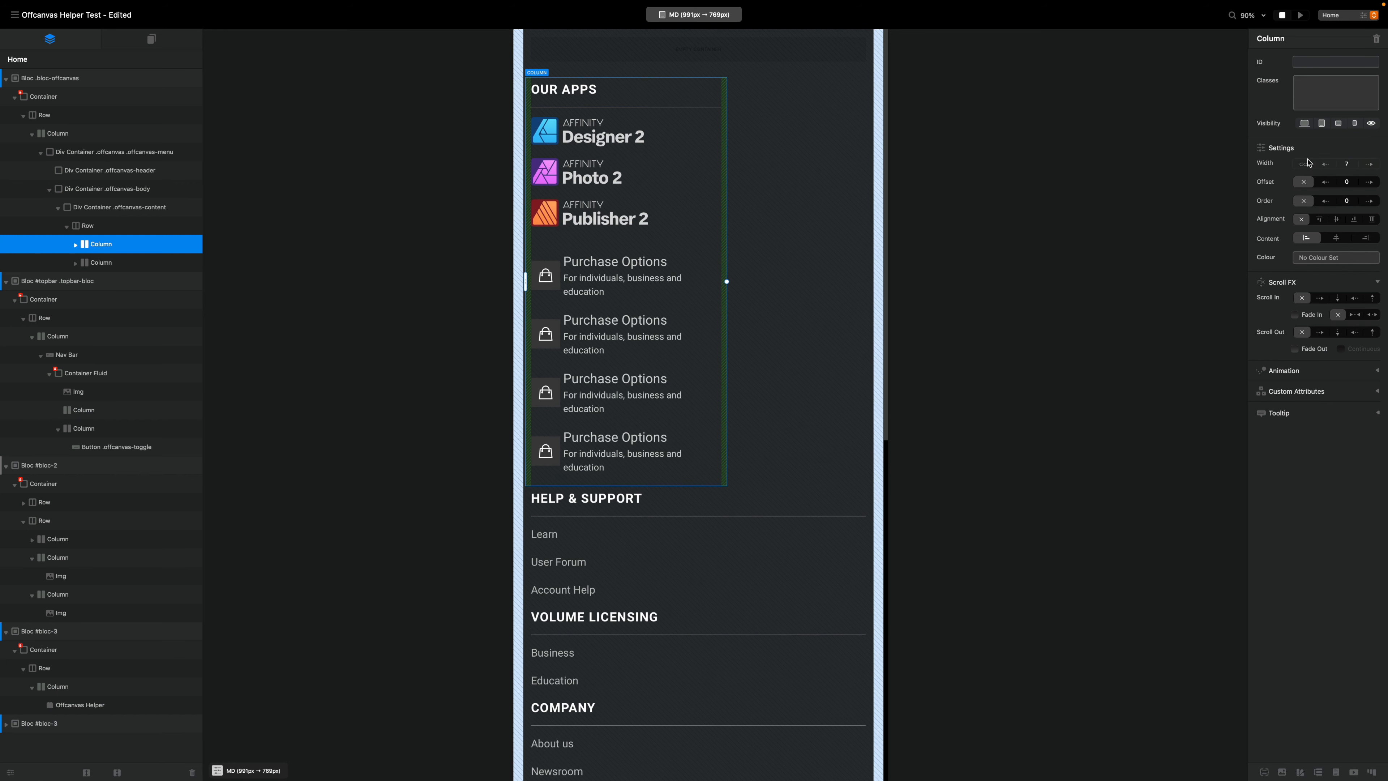
- Set the Help & Support column's width to 5 at the MD breakpoint
{"action": "left_click", "coordinate": [101, 263]}
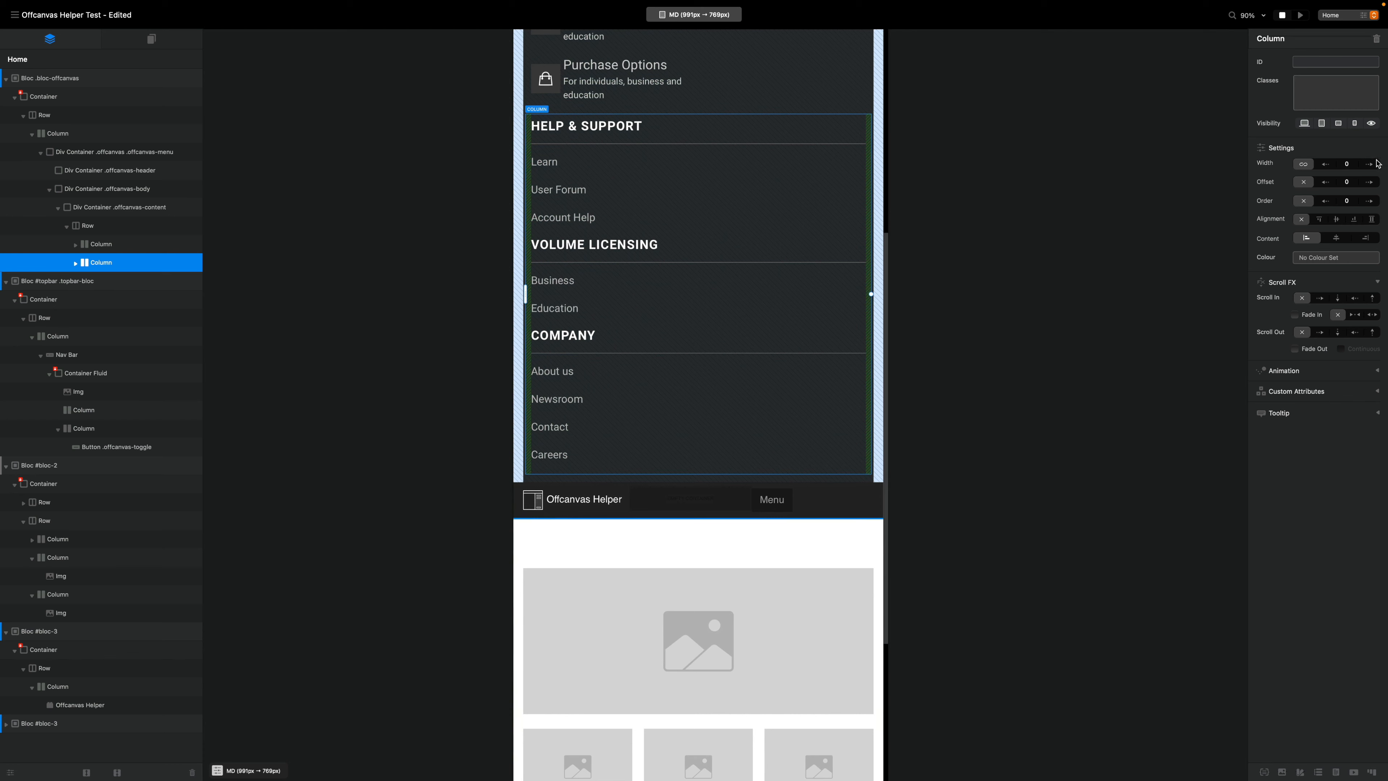
{"action": "left_click", "coordinate": [1372, 164]}
{"action": "left_click", "coordinate": [1372, 164]}
{"action": "left_click", "coordinate": [1372, 164]}
{"action": "left_click", "coordinate": [1372, 164]}
{"action": "left_click", "coordinate": [1372, 164]}
{"action": "scroll", "coordinate": [761, 254], "scroll_direction": "up", "scroll_amount": 5}
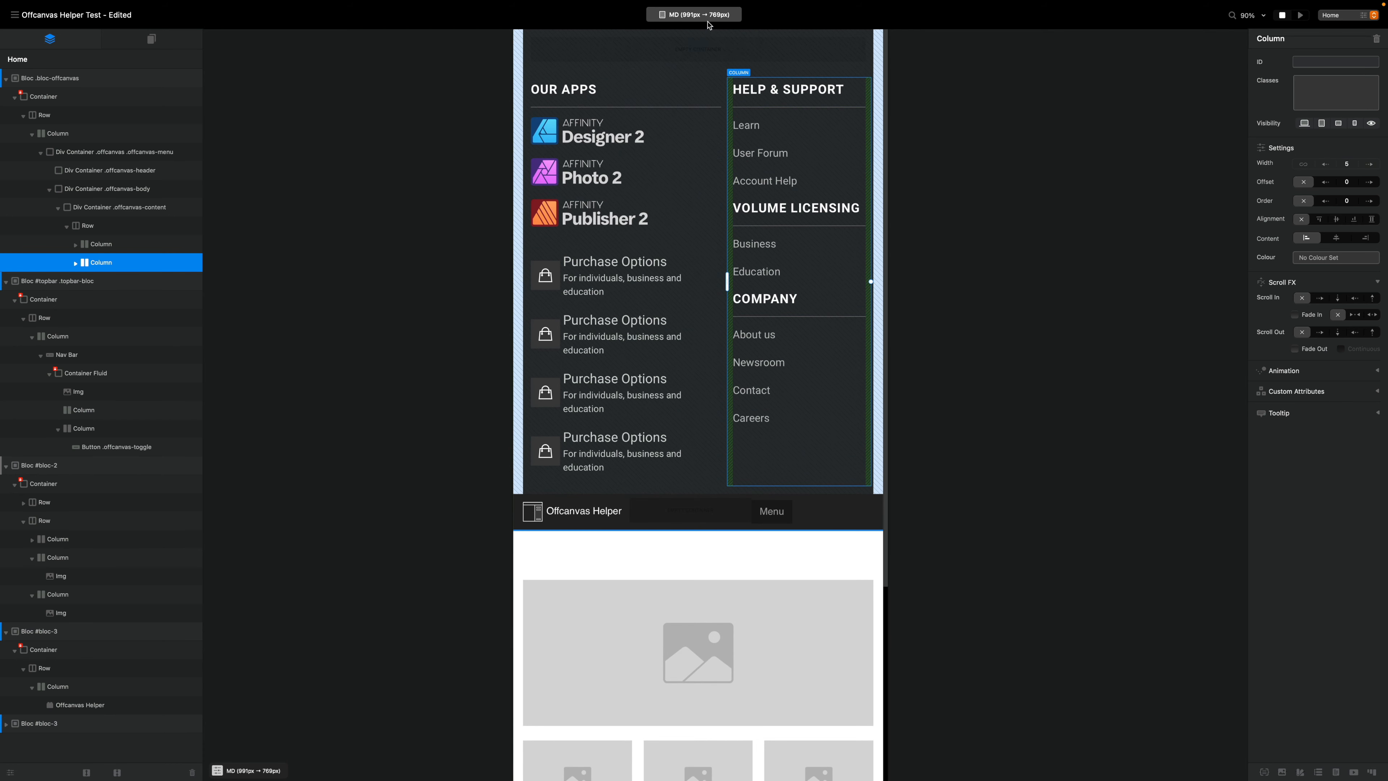
- Change to the SM breakpoint and set the Our Apps column's width to 12
{"action": "left_click", "coordinate": [694, 14]}
{"action": "left_click", "coordinate": [698, 65]}
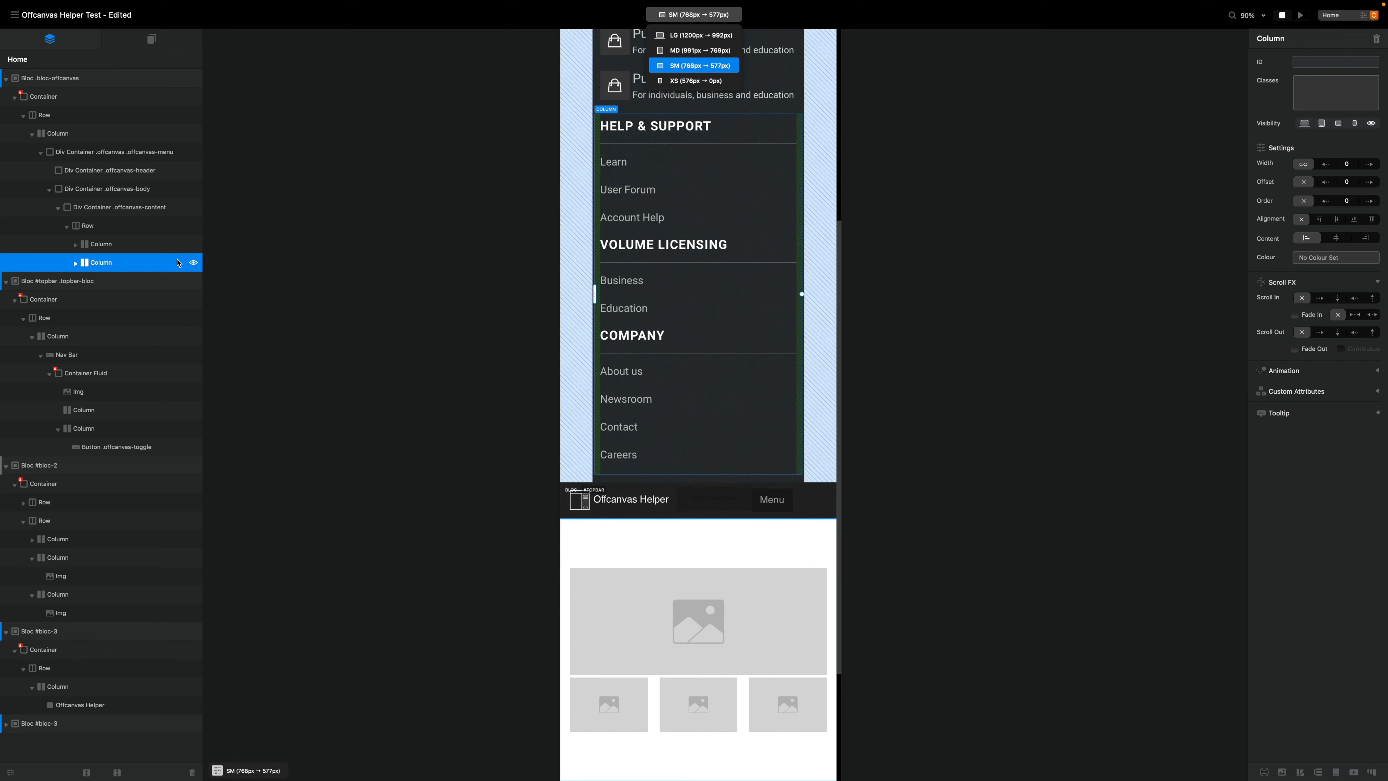
{"action": "left_click", "coordinate": [136, 247]}
{"action": "left_click", "coordinate": [1371, 165]}
{"action": "left_click", "coordinate": [1370, 165]}
{"action": "left_click", "coordinate": [1371, 164]}
{"action": "left_click", "coordinate": [1371, 164]}
{"action": "left_click", "coordinate": [1371, 164]}
{"action": "left_click", "coordinate": [1370, 165]}
{"action": "left_click", "coordinate": [1371, 165]}
{"action": "left_click", "coordinate": [1371, 164]}
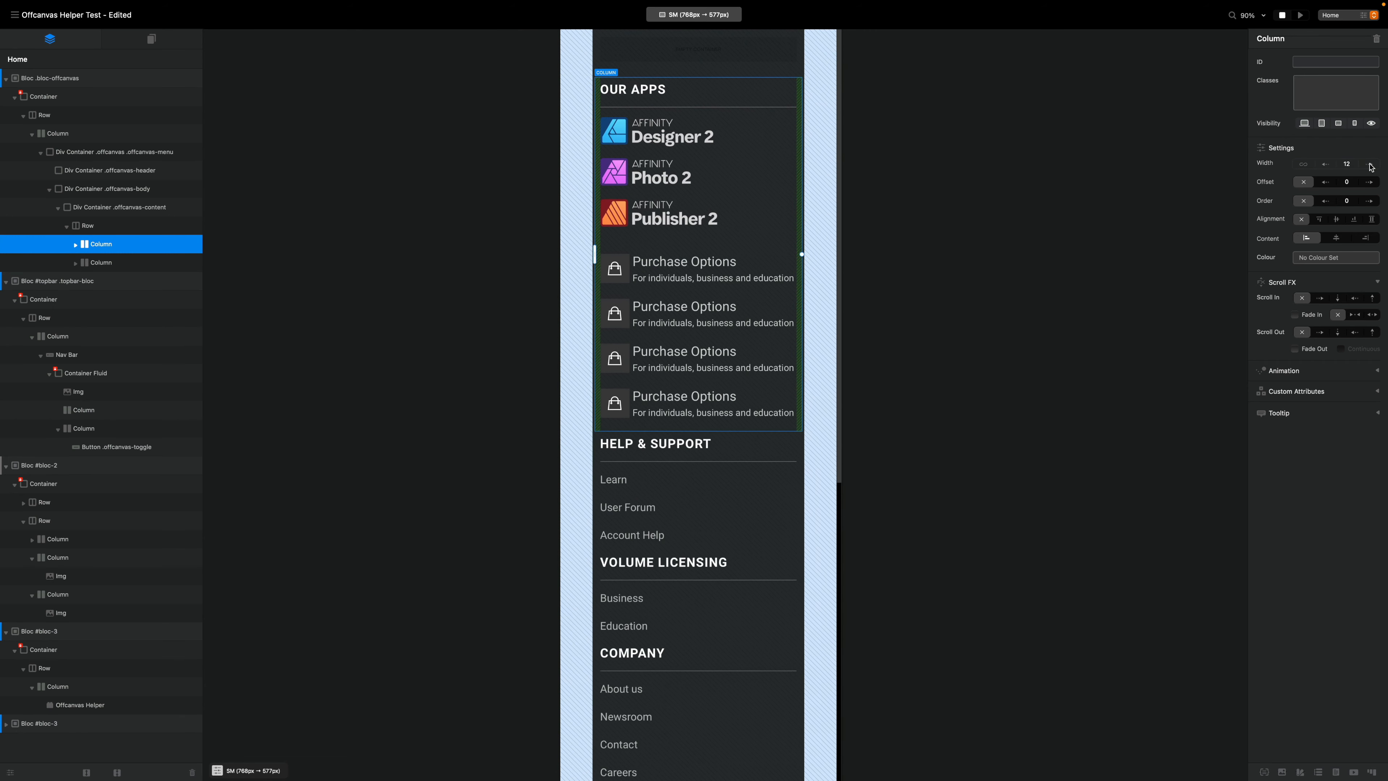
- Set the Help & Support column's width to 12 at the SM breakpoint
{"action": "left_click", "coordinate": [151, 264]}
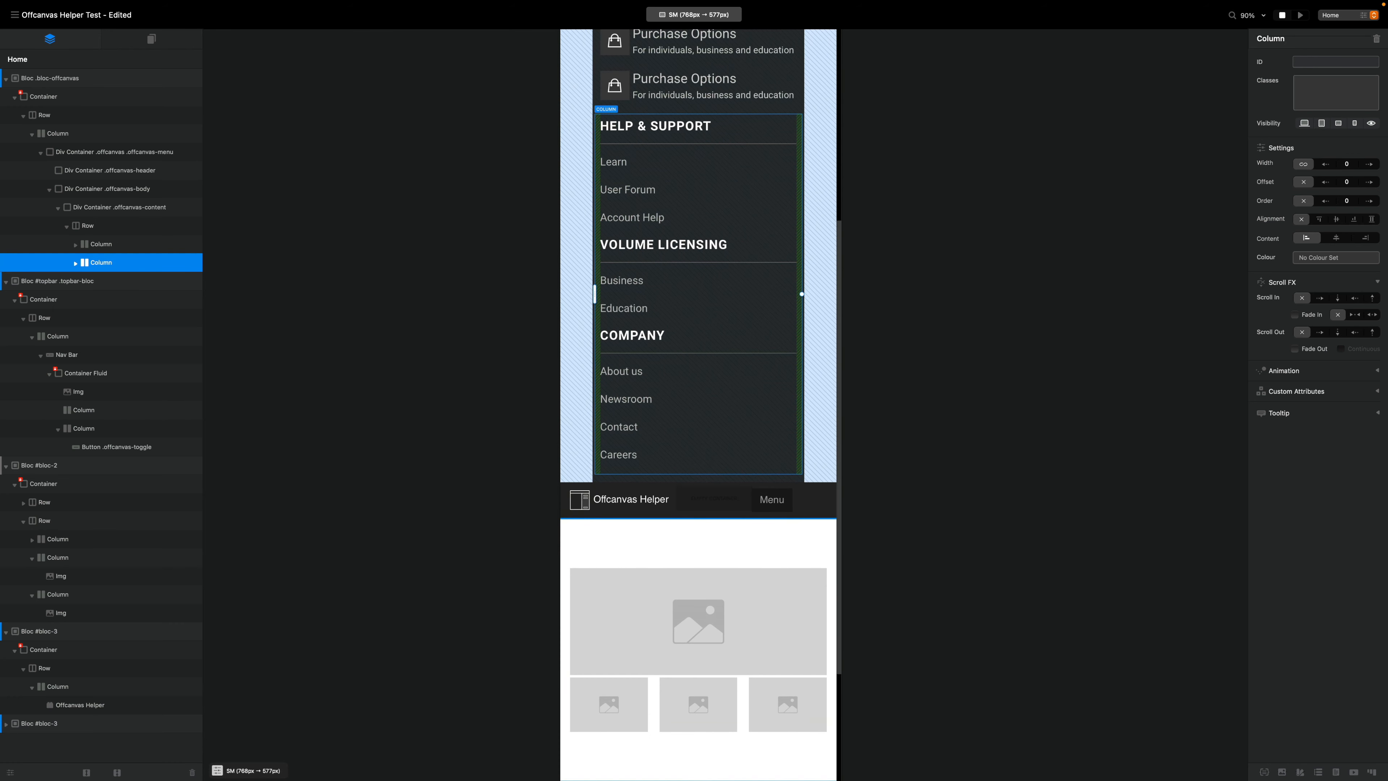
{"action": "left_click", "coordinate": [1369, 164]}
{"action": "left_click", "coordinate": [1369, 164]}
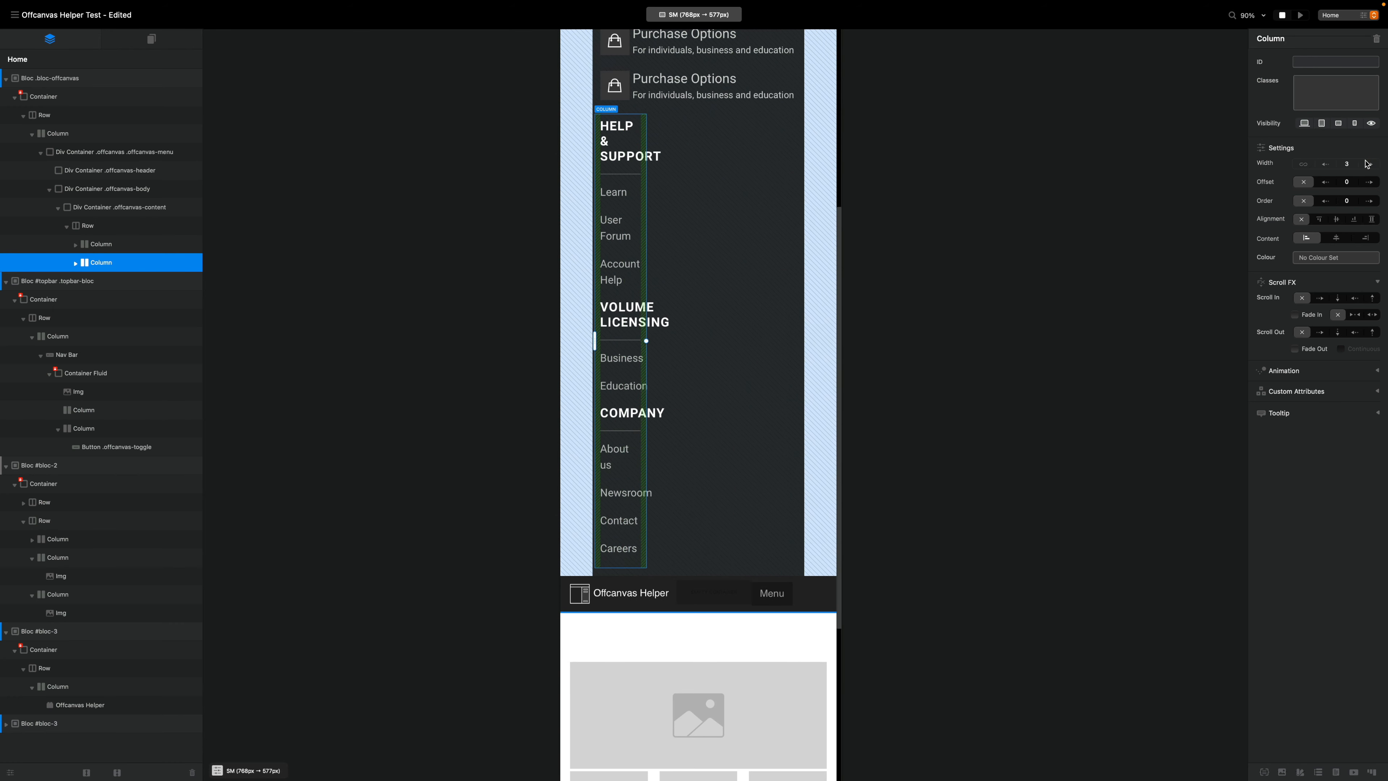
{"action": "left_click", "coordinate": [1369, 164]}
{"action": "left_click", "coordinate": [1369, 164]}
{"action": "left_click", "coordinate": [1368, 164]}
{"action": "left_click", "coordinate": [1369, 164]}
{"action": "left_click", "coordinate": [1369, 164]}
{"action": "left_click", "coordinate": [1369, 164]}
{"action": "left_click", "coordinate": [1369, 164]}
- Change to the XS breakpoint and set the Help & Support column's width to 12
{"action": "left_click", "coordinate": [707, 19]}
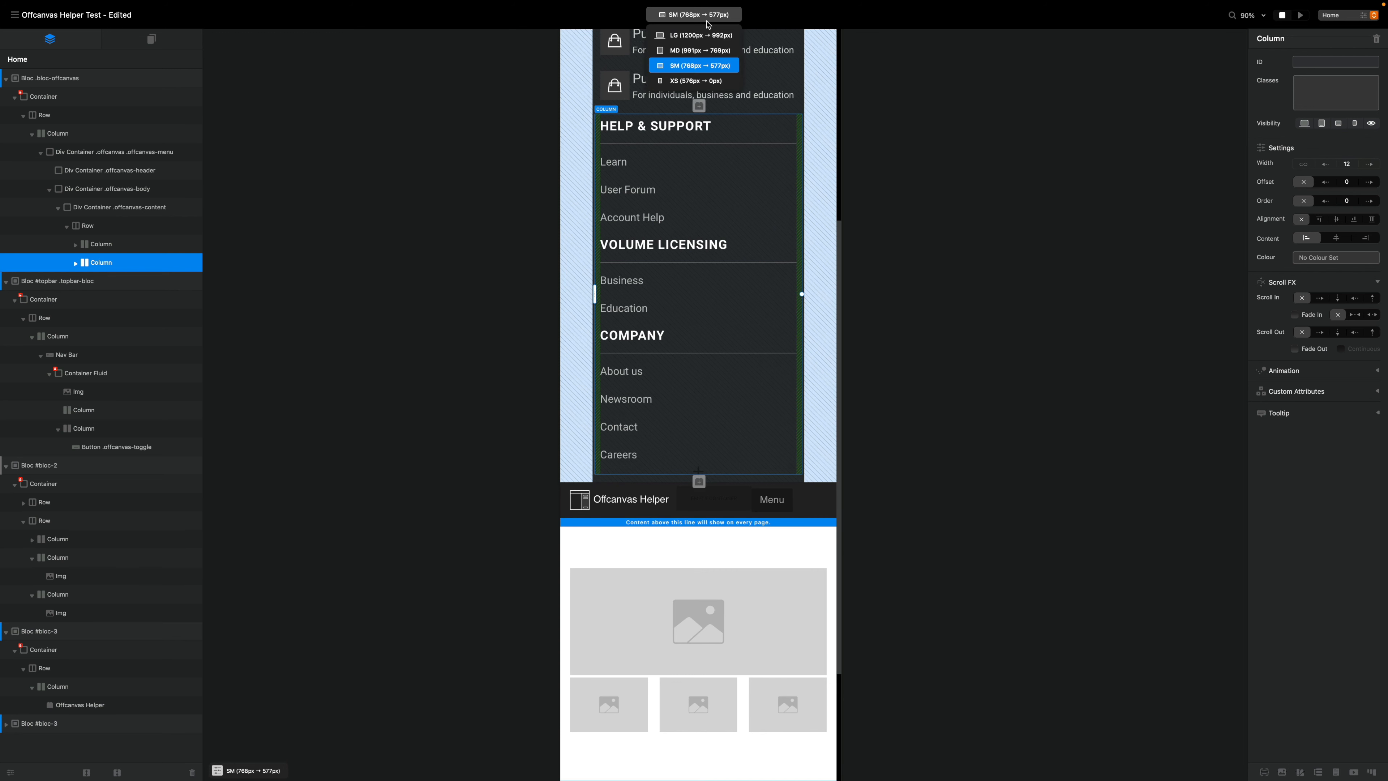
{"action": "left_click", "coordinate": [708, 80]}
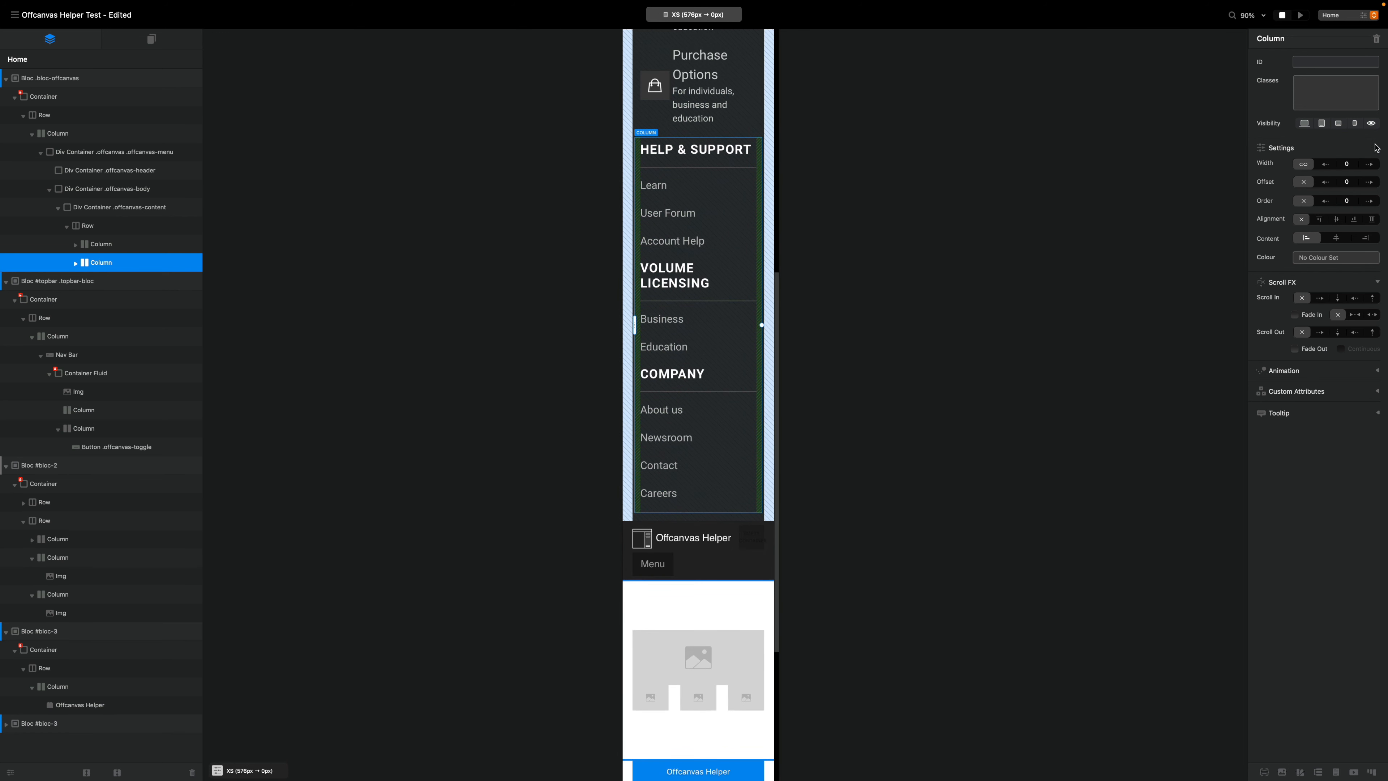
{"action": "left_click", "coordinate": [1369, 164]}
{"action": "left_click", "coordinate": [1369, 164]}
{"action": "left_click", "coordinate": [1369, 164]}
{"action": "left_click", "coordinate": [1369, 164]}
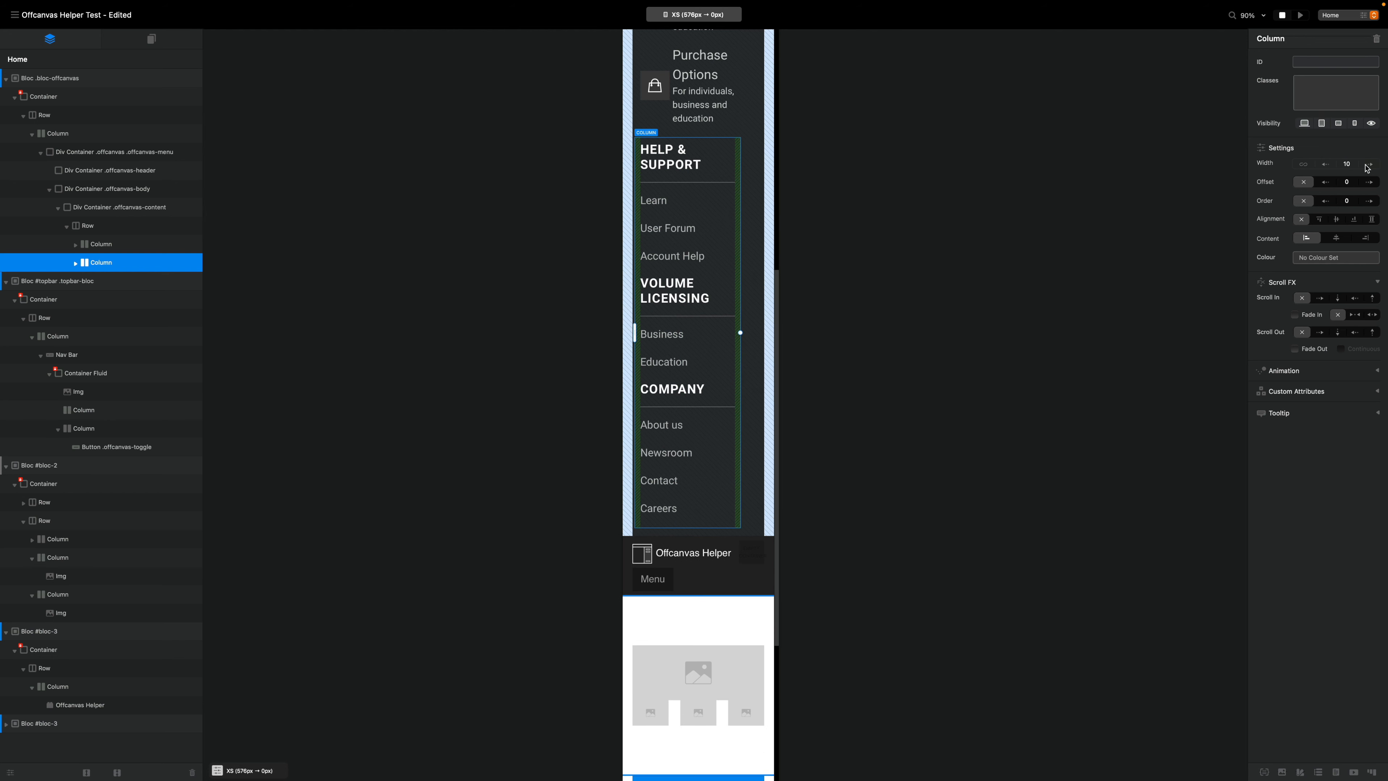
{"action": "left_click", "coordinate": [1368, 164]}
{"action": "left_click", "coordinate": [1369, 164]}
- Set the Our Apps column's width to 12 at the XS breakpoint
{"action": "left_click", "coordinate": [145, 245]}
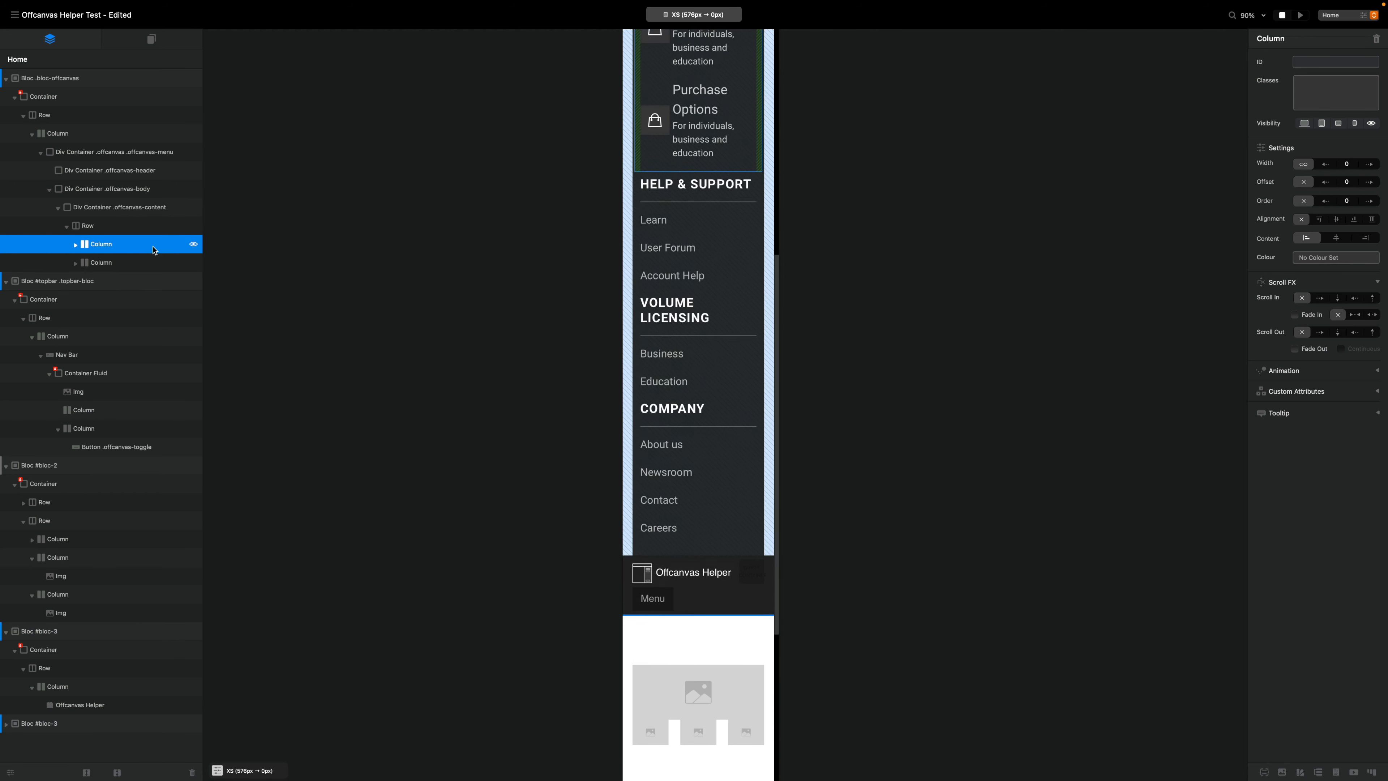
{"action": "left_click", "coordinate": [1368, 164]}
{"action": "left_click", "coordinate": [1369, 165]}
{"action": "left_click", "coordinate": [1369, 164]}
{"action": "left_click", "coordinate": [1369, 165]}
{"action": "left_click", "coordinate": [1369, 165]}
{"action": "left_click", "coordinate": [1369, 164]}
{"action": "left_click", "coordinate": [1369, 164]}
{"action": "left_click", "coordinate": [1369, 164]}
{"action": "left_click", "coordinate": [1369, 164]}
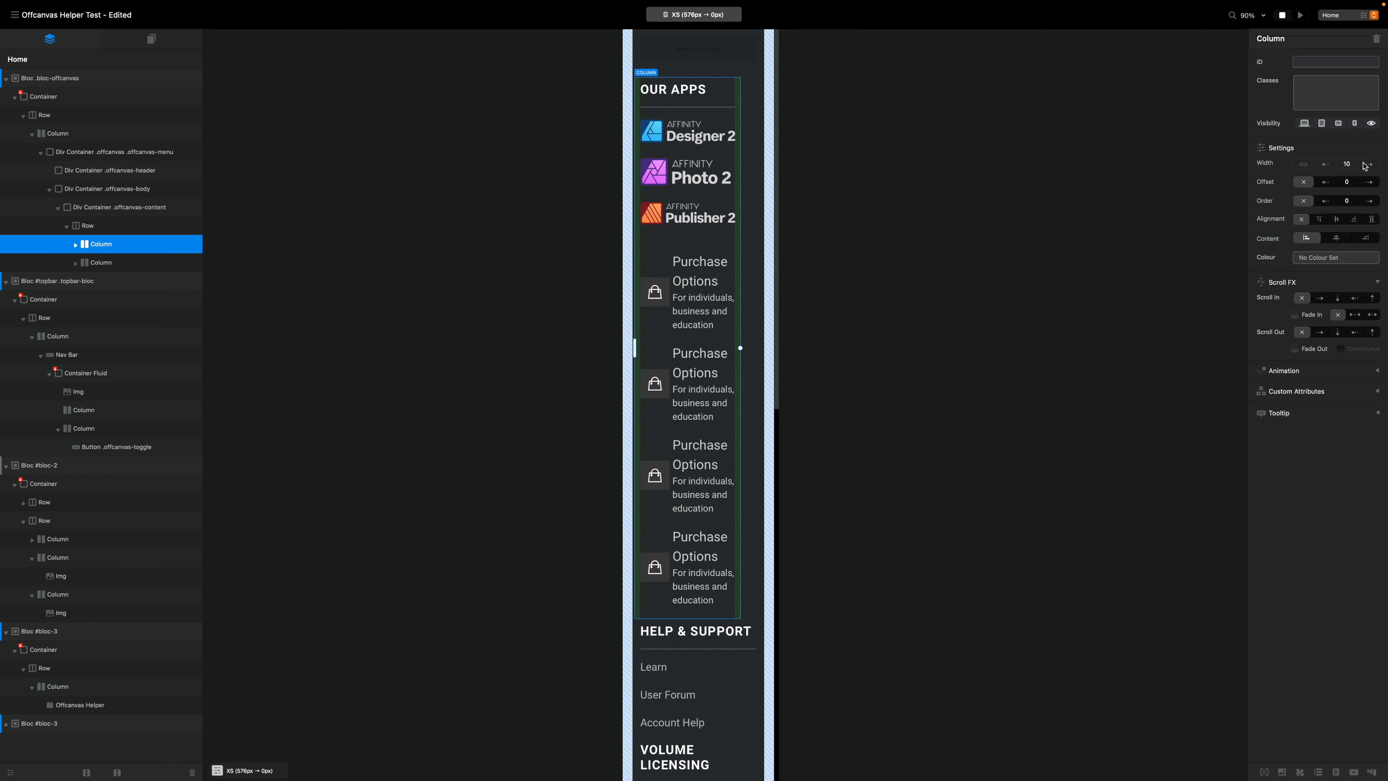
{"action": "left_click", "coordinate": [1365, 165]}
- Return to the LG breakpoint, preview the page and open the local page's offcanvas menu in Safari
{"action": "left_click", "coordinate": [694, 14]}
{"action": "left_click", "coordinate": [694, 35]}
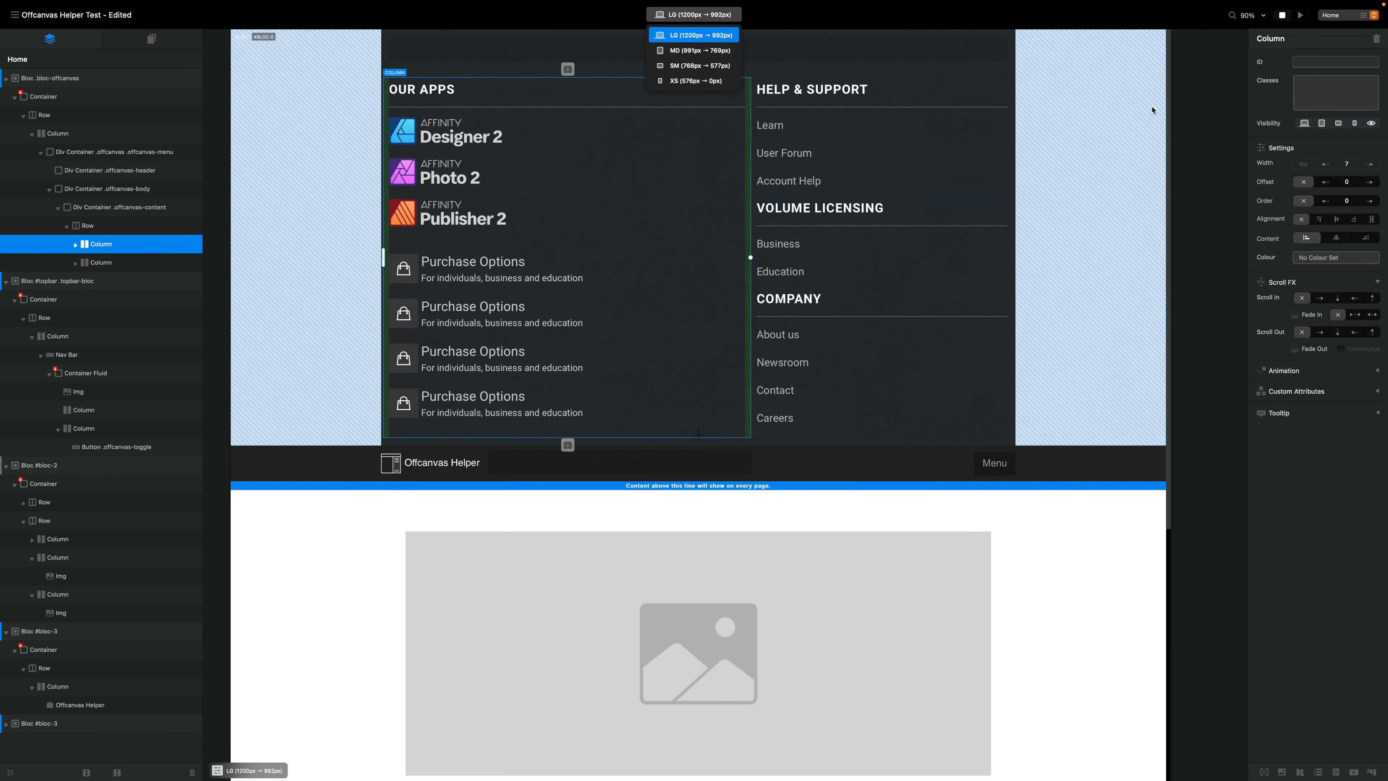
{"action": "left_click", "coordinate": [1300, 15]}
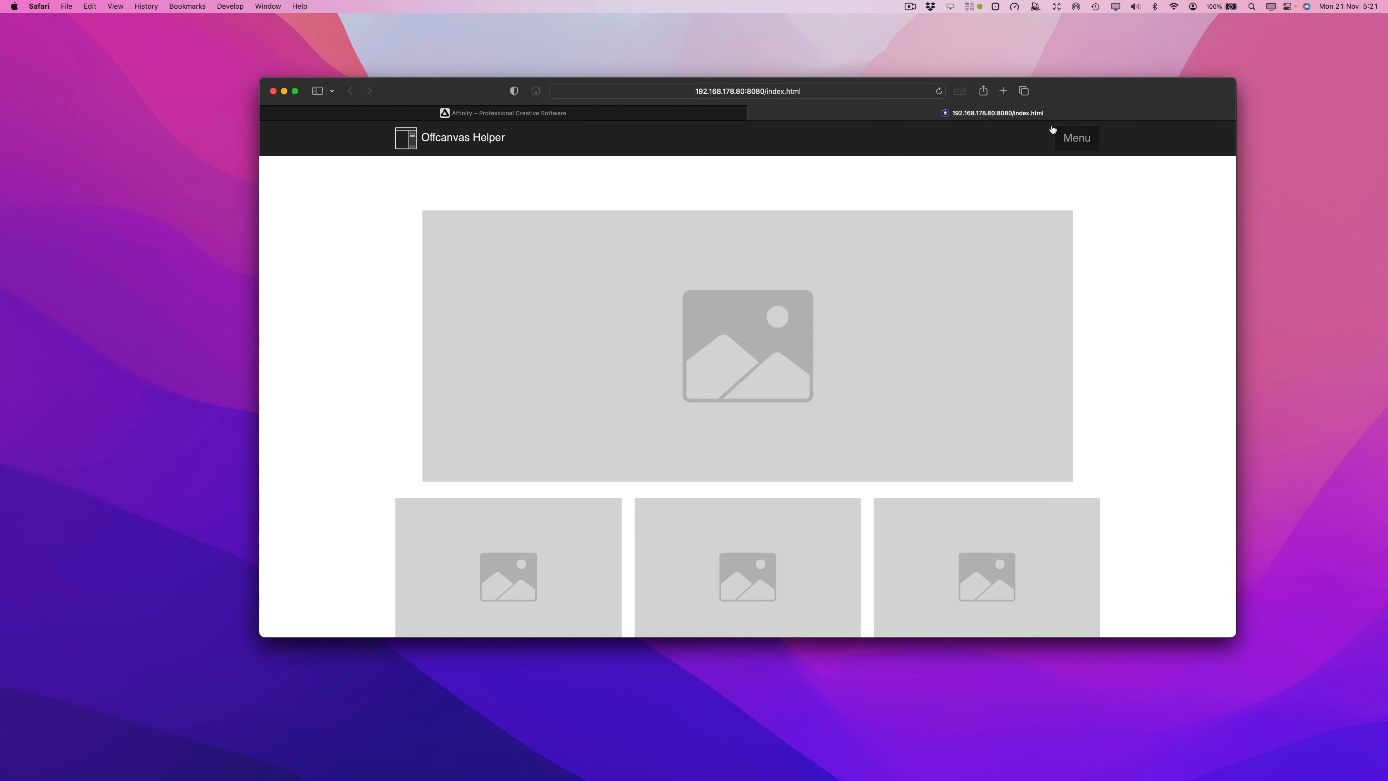
{"action": "left_click", "coordinate": [1074, 138]}
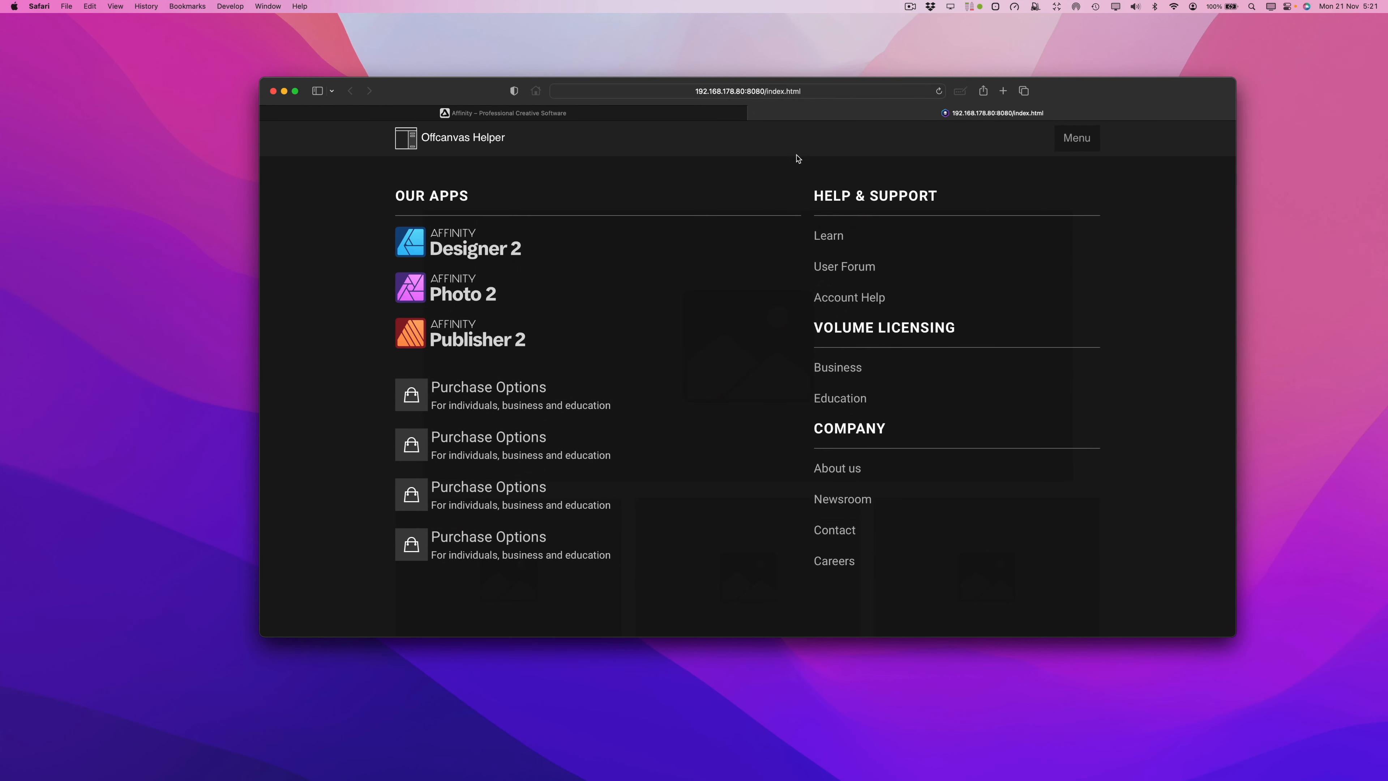
- Check the open menu's layout with the Safari window narrowed and widened again, and compare it with the Affinity site's menu
{"action": "left_click_drag", "start_coordinate": [1236, 234], "coordinate": [550, 257]}
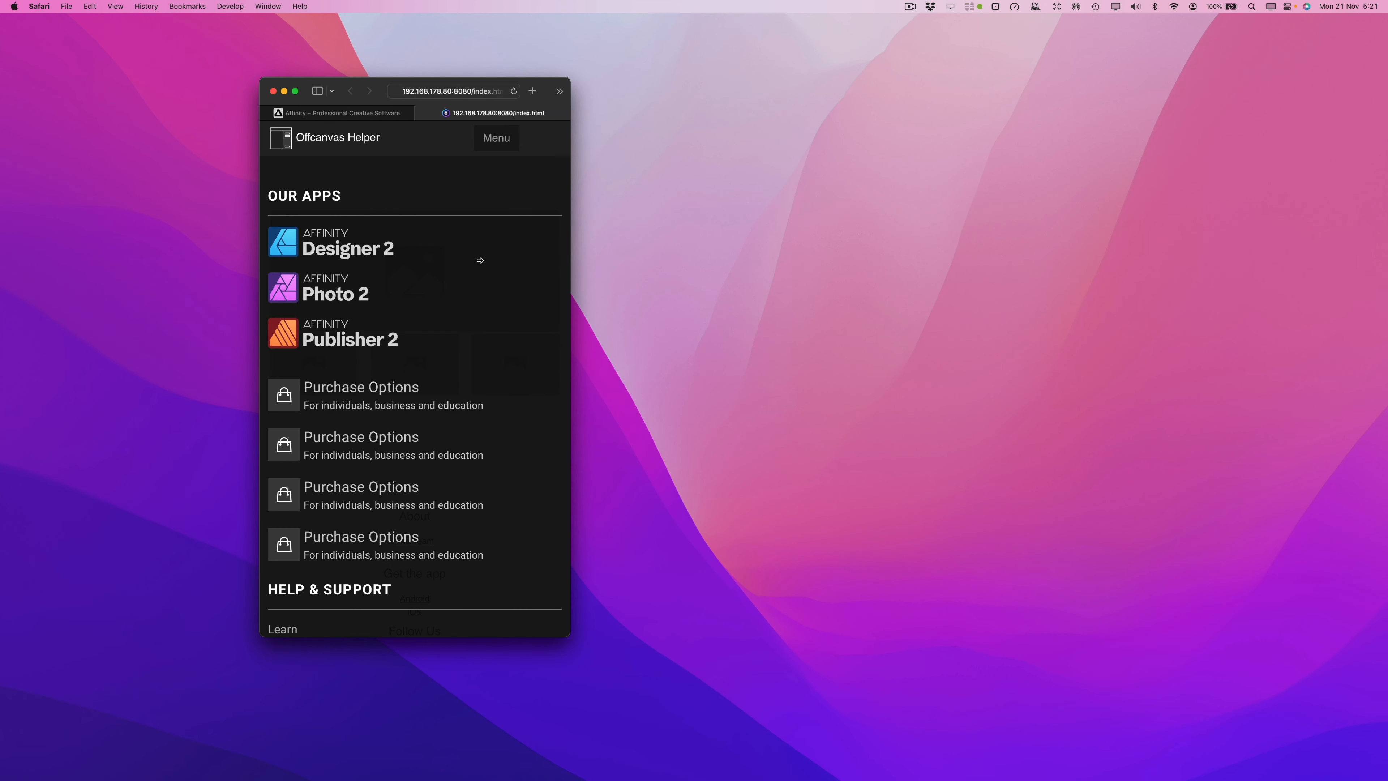
{"action": "scroll", "coordinate": [475, 263], "scroll_direction": "down", "scroll_amount": 6}
{"action": "scroll", "coordinate": [469, 266], "scroll_direction": "up", "scroll_amount": 6}
{"action": "scroll", "coordinate": [500, 234], "scroll_direction": "down", "scroll_amount": 1}
{"action": "left_click_drag", "start_coordinate": [570, 166], "coordinate": [1266, 166]}
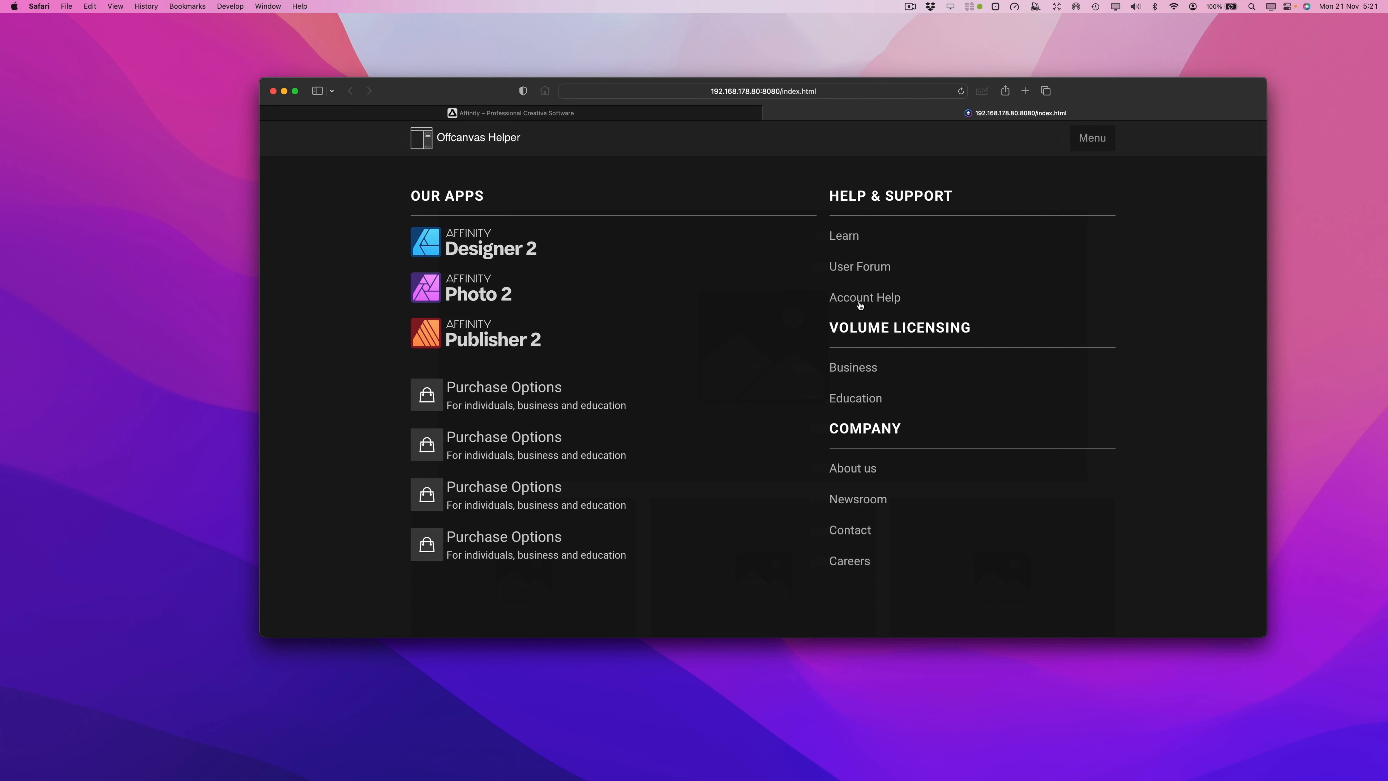
{"action": "left_click", "coordinate": [705, 114]}
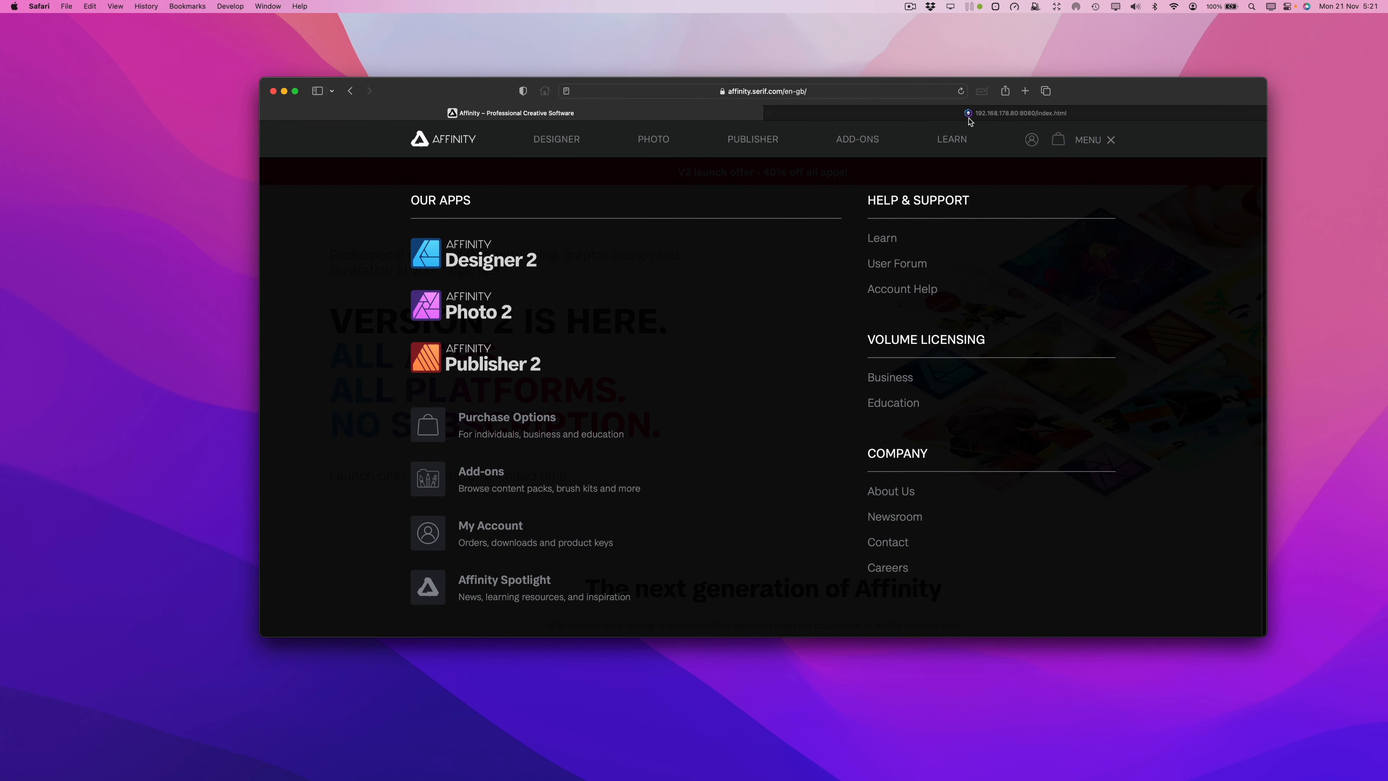
{"action": "left_click", "coordinate": [972, 114]}
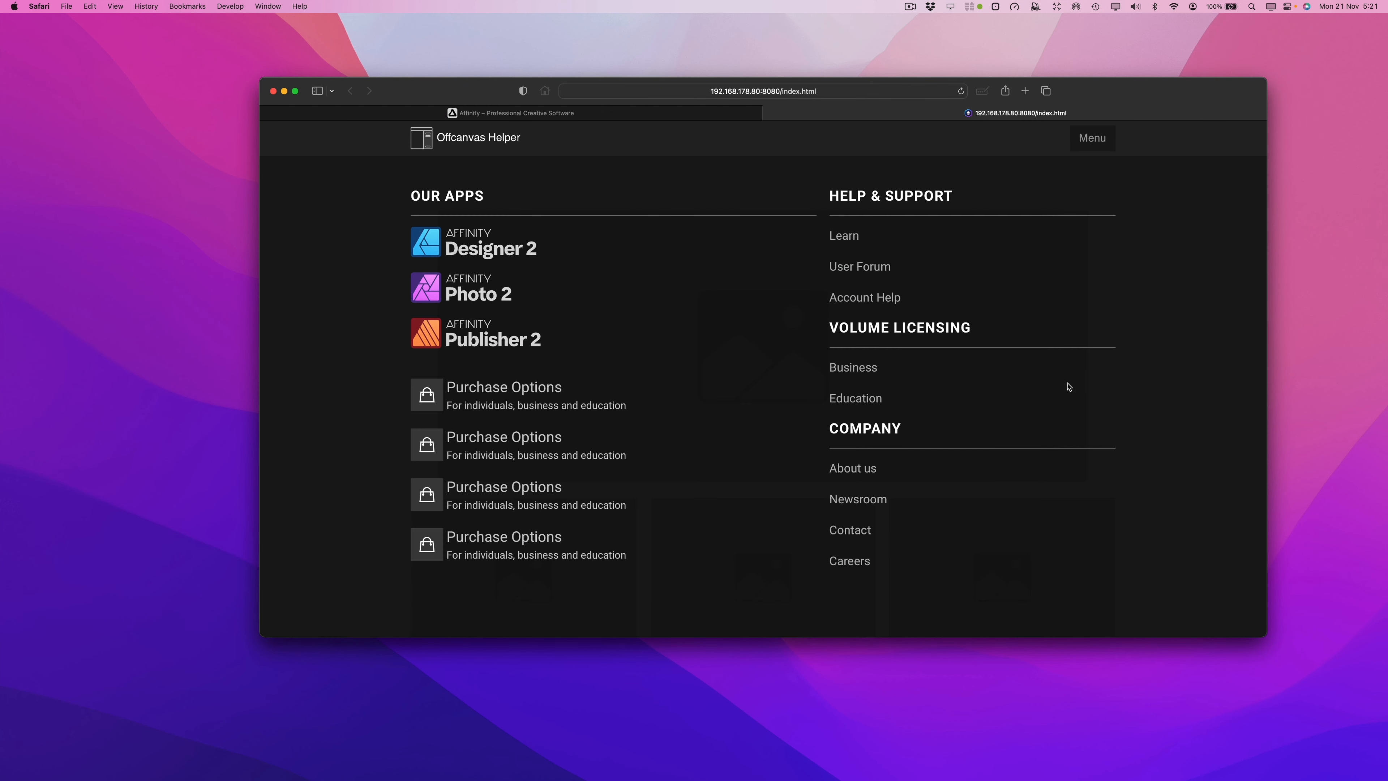